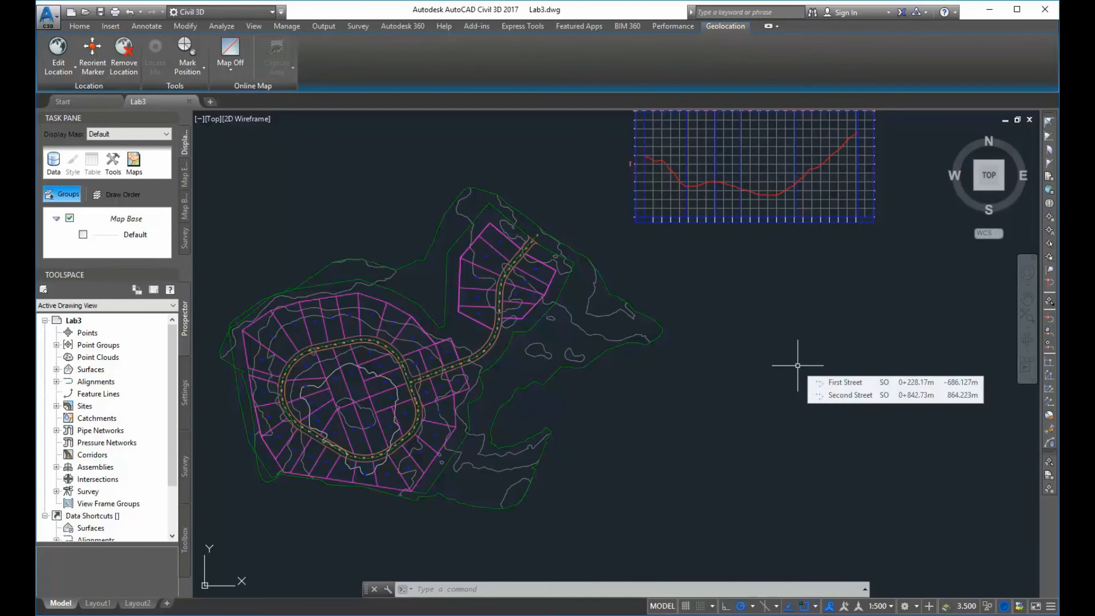
Look over the site plan with its parcels and streets together with the neighbouring profile view
scroll(799, 367, down, 2)
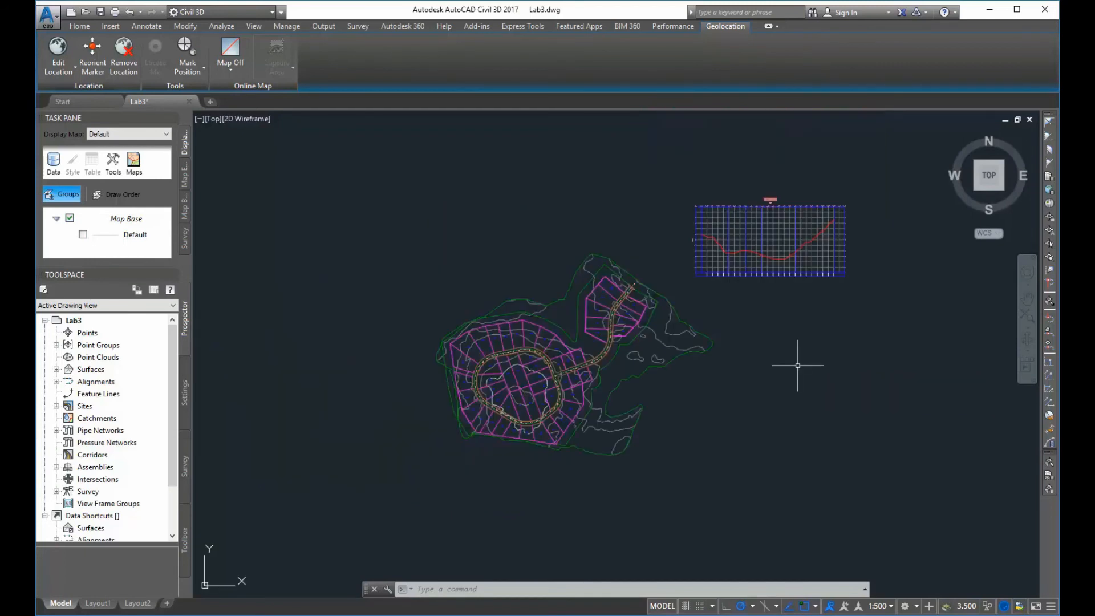
mouse_move(767, 371)
middle_down()
mouse_move(649, 304)
mouse_move(656, 314)
middle_up()
scroll(648, 313, up, 2)
scroll(654, 313, down, 3)
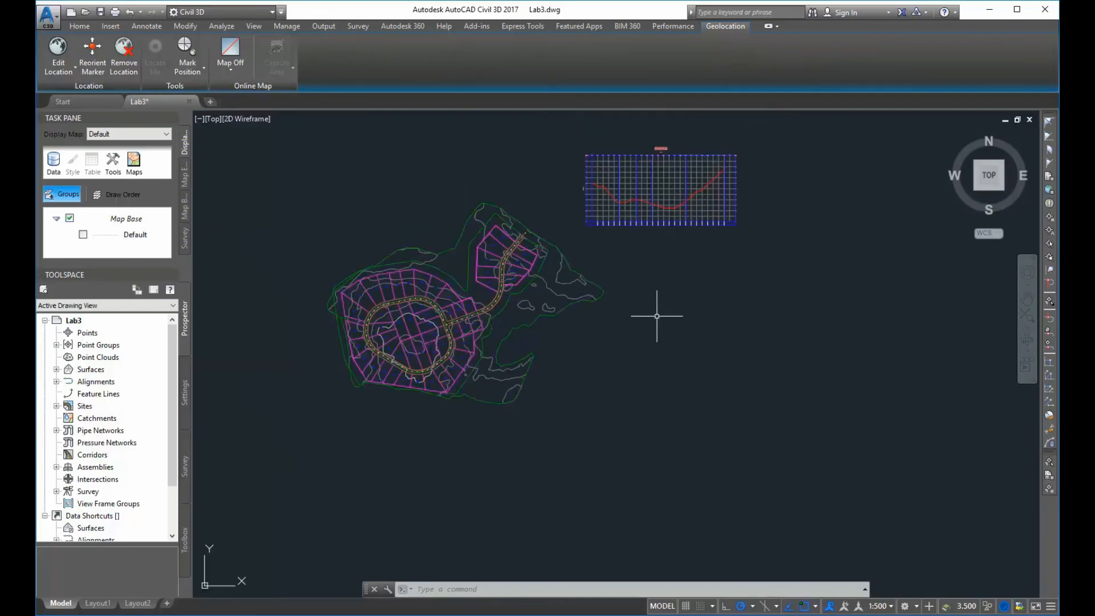
scroll(684, 339, down, 2)
scroll(680, 336, up, 4)
scroll(680, 337, down, 2)
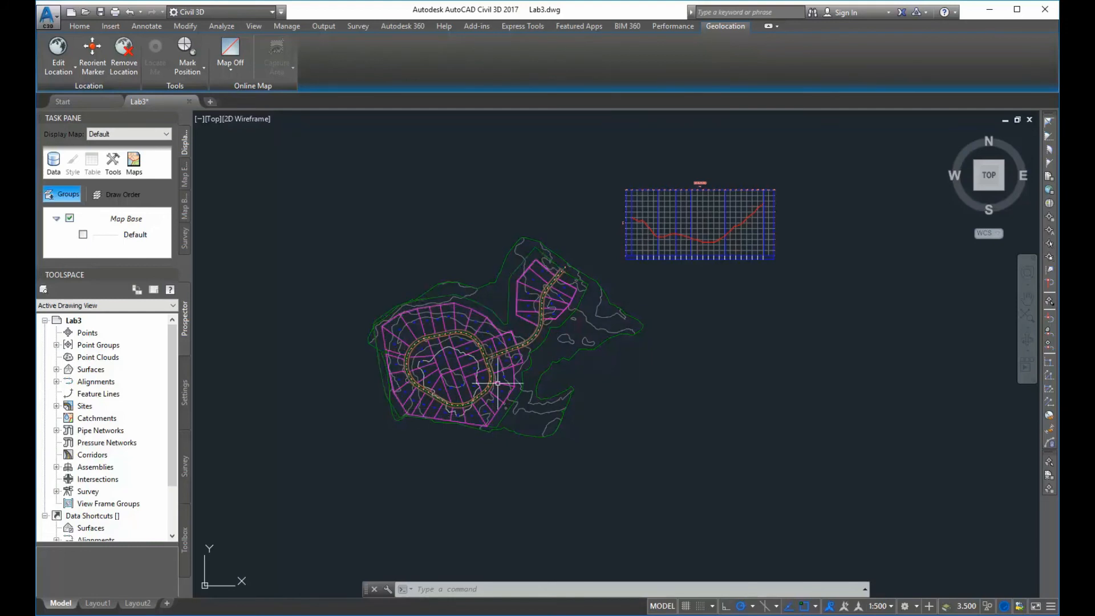
mouse_move(505, 342)
scroll(623, 321, up, 2)
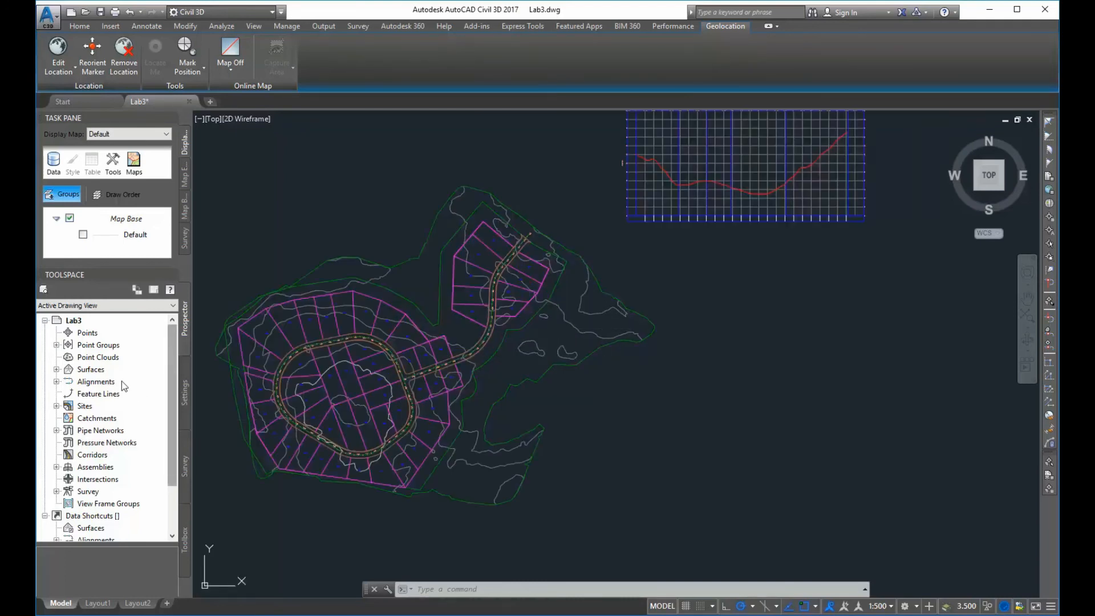
Expand the EG surface and the First Street centerline alignment down to its profiles in the drawing's object tree
click(56, 369)
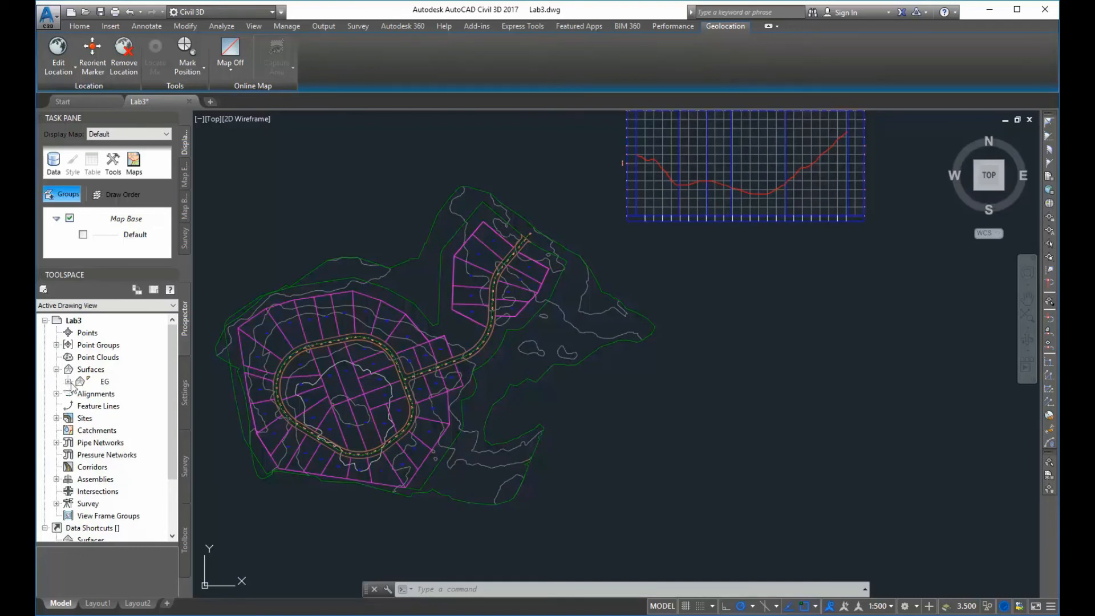
click(67, 382)
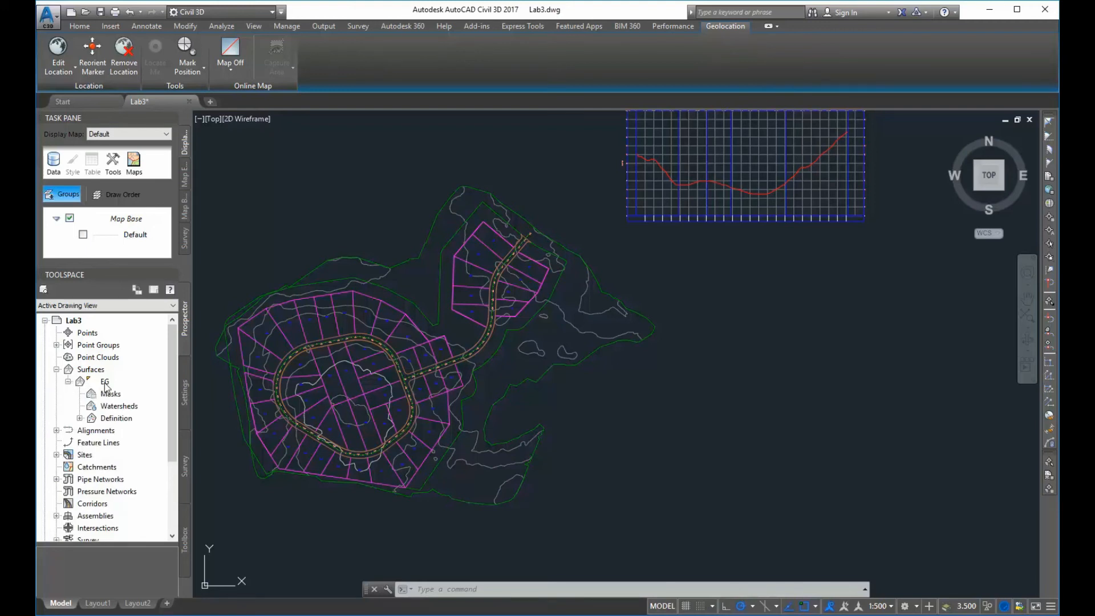
scroll(759, 320, down, 2)
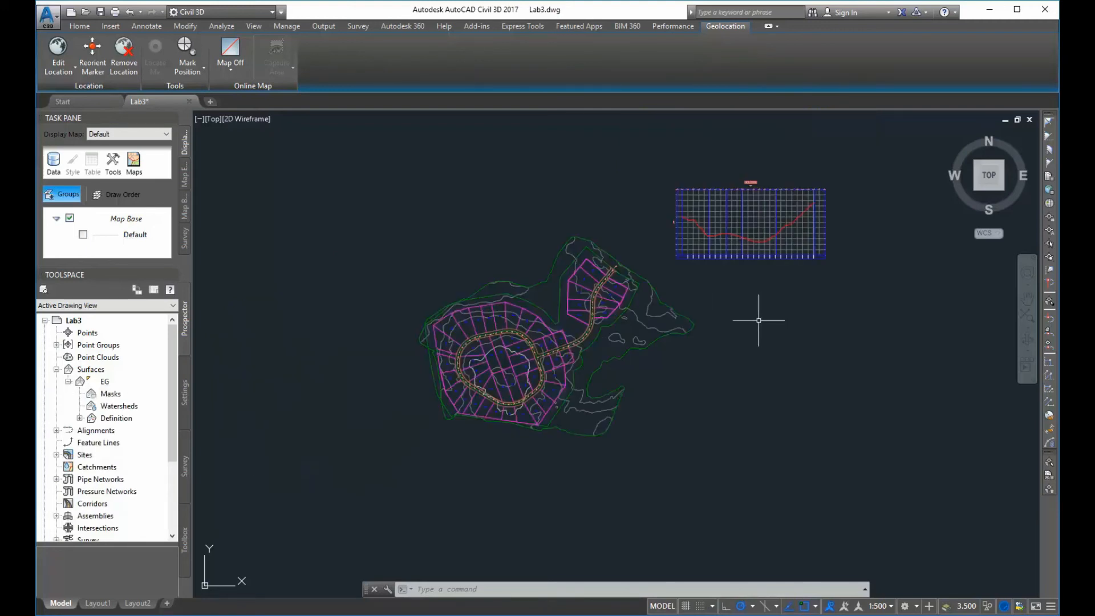
click(56, 430)
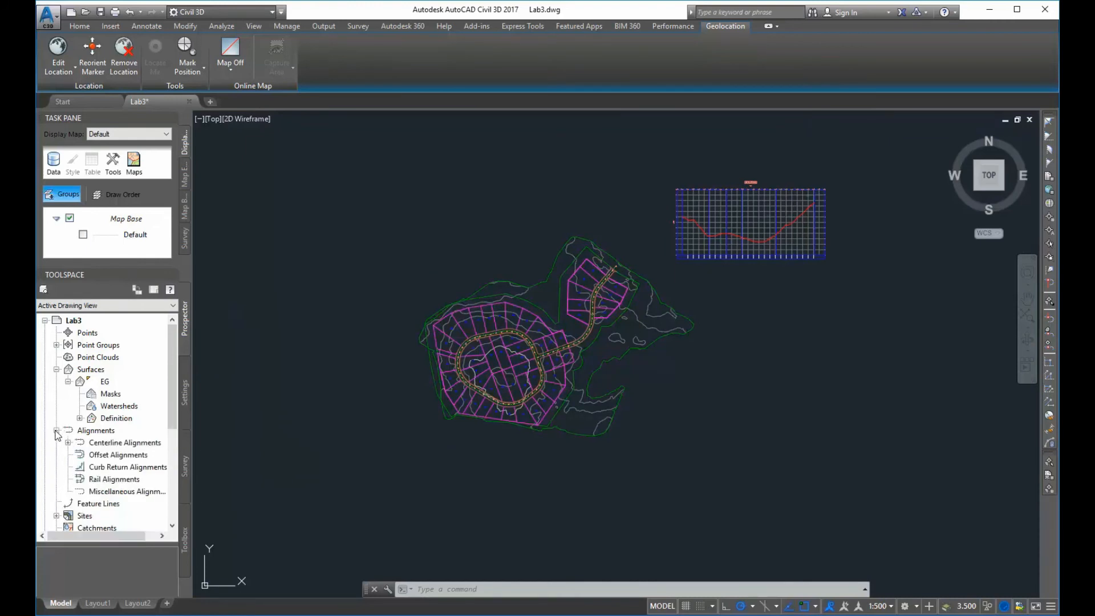
click(67, 443)
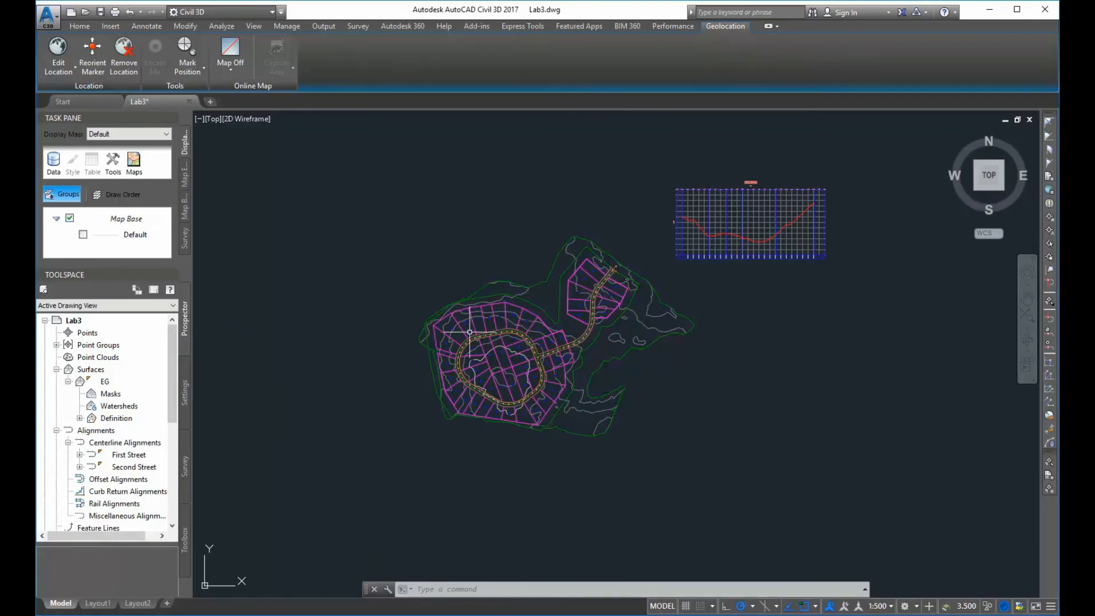
click(80, 455)
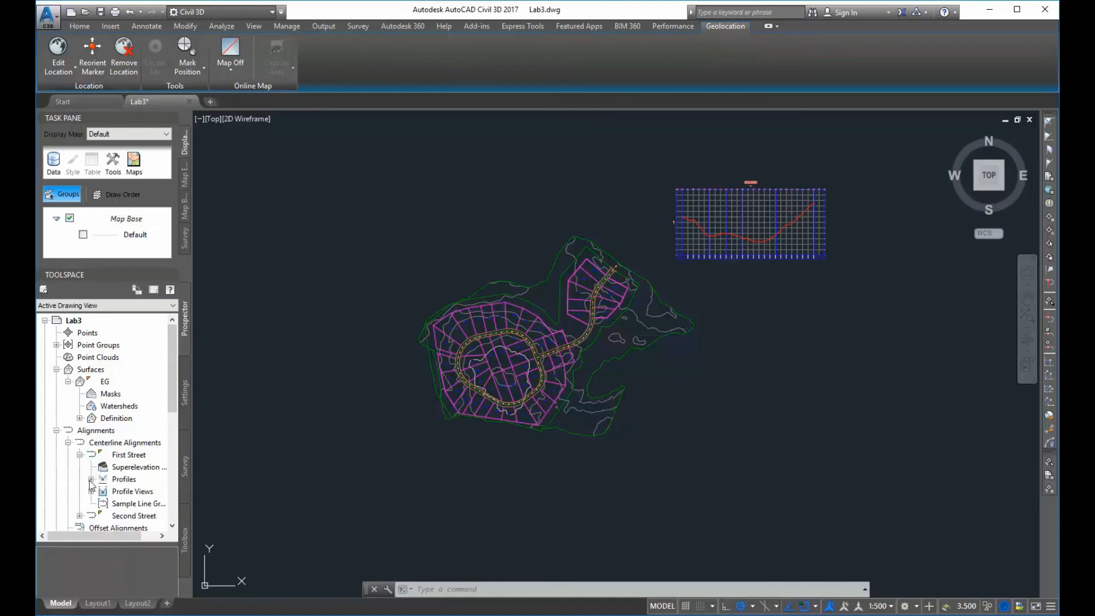
click(91, 479)
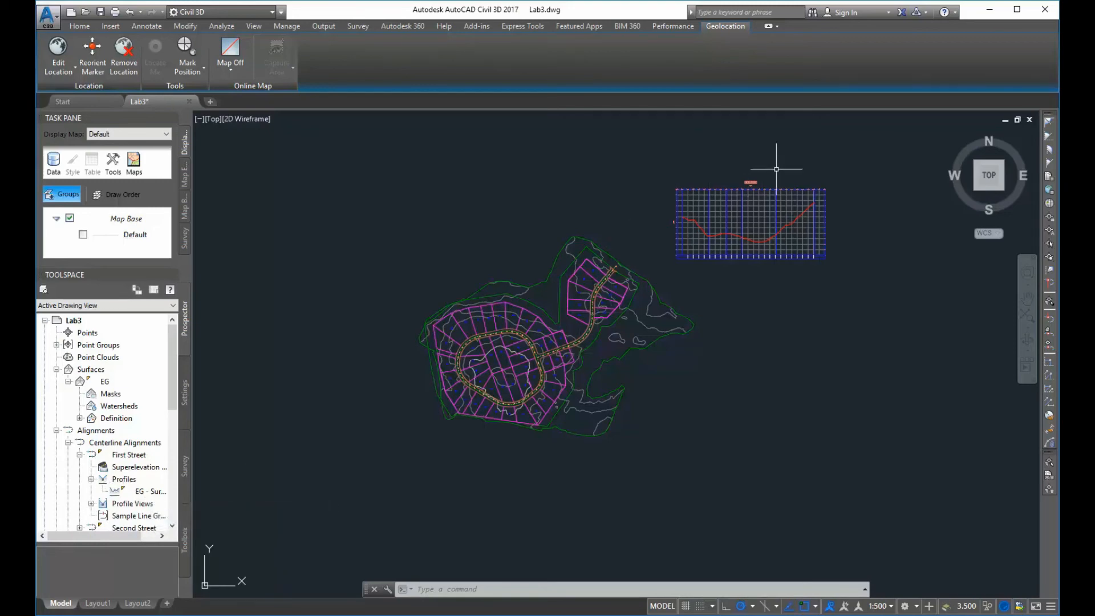
Examine the First Street stationing in plan from its start to its junction with the Second Street loop
scroll(788, 250, up, 4)
scroll(789, 250, down, 2)
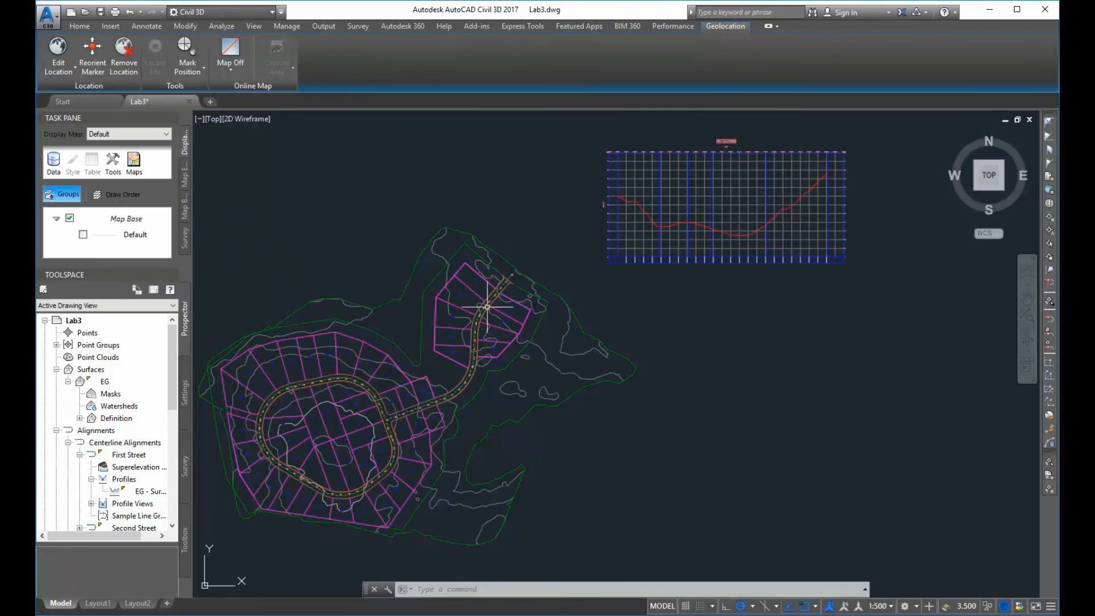
scroll(505, 295, up, 3)
scroll(505, 295, up, 3)
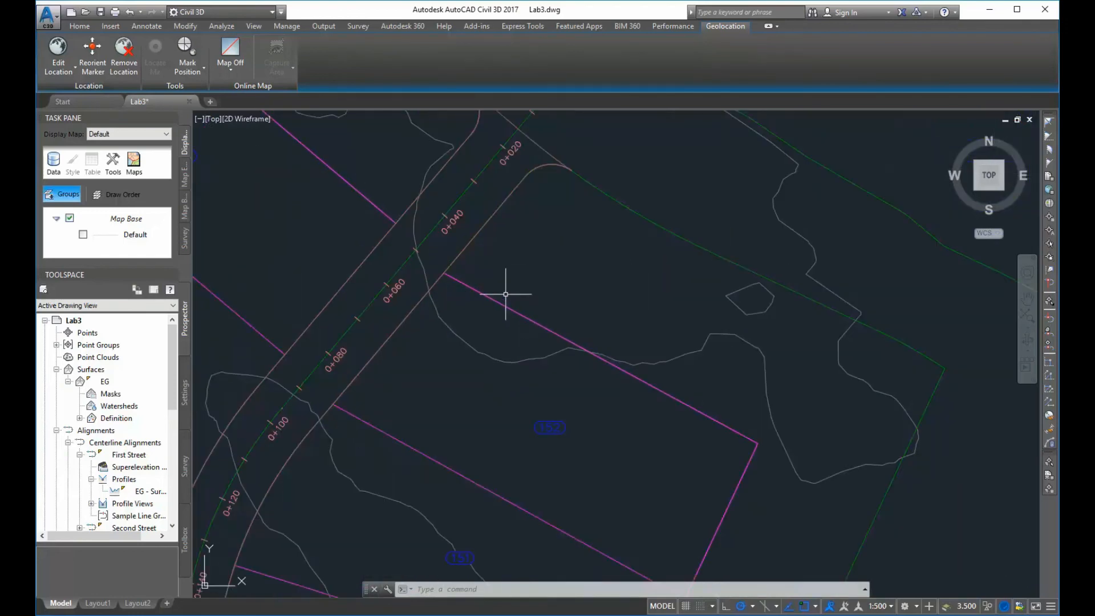
scroll(538, 237, down, 4)
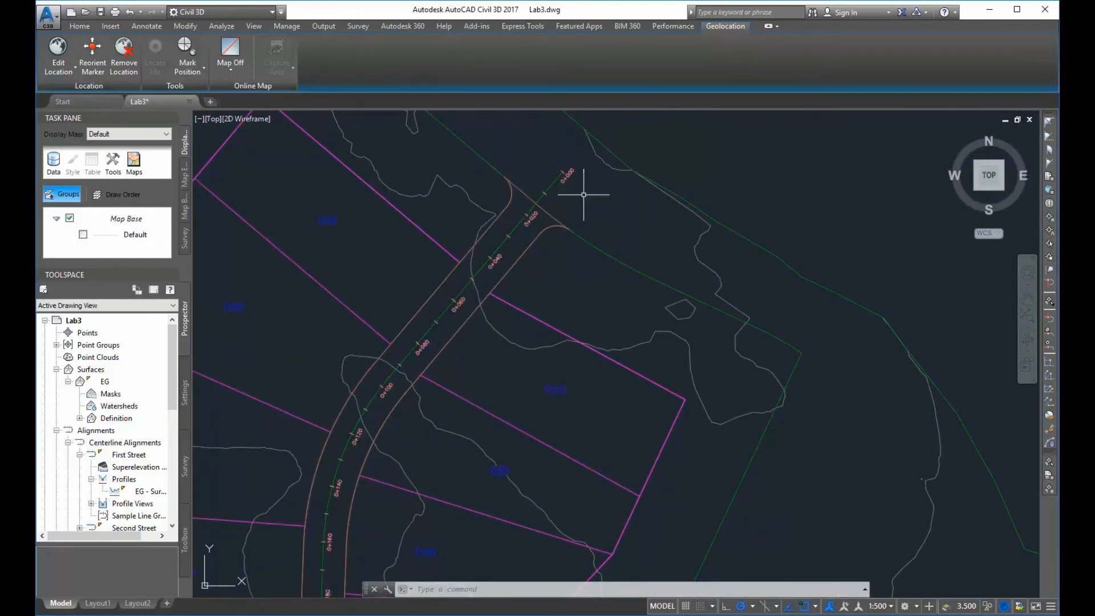
scroll(582, 190, up, 2)
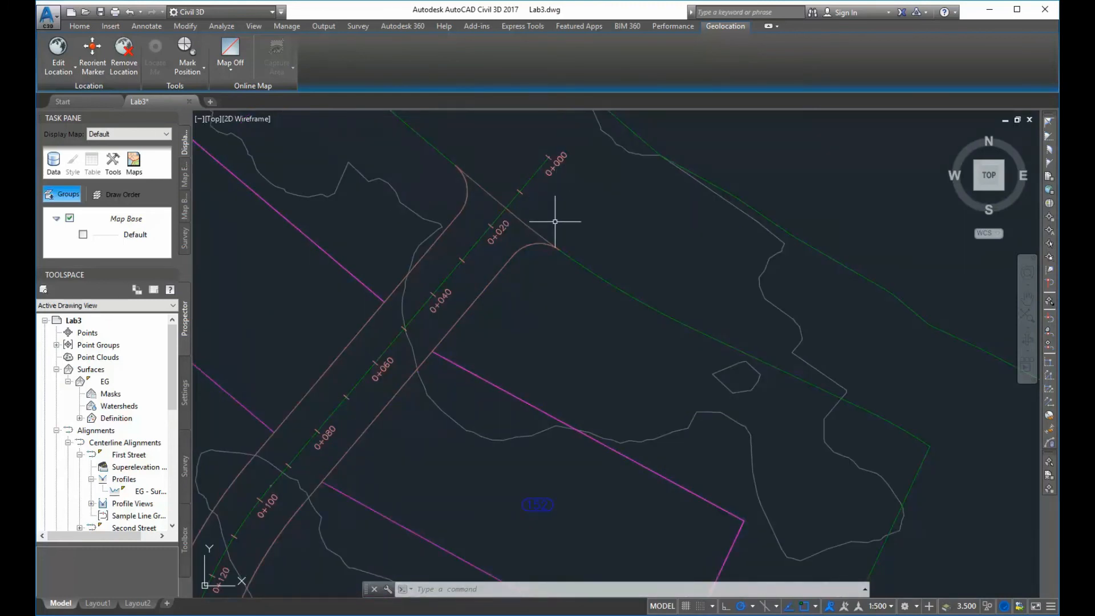
scroll(527, 303, down, 2)
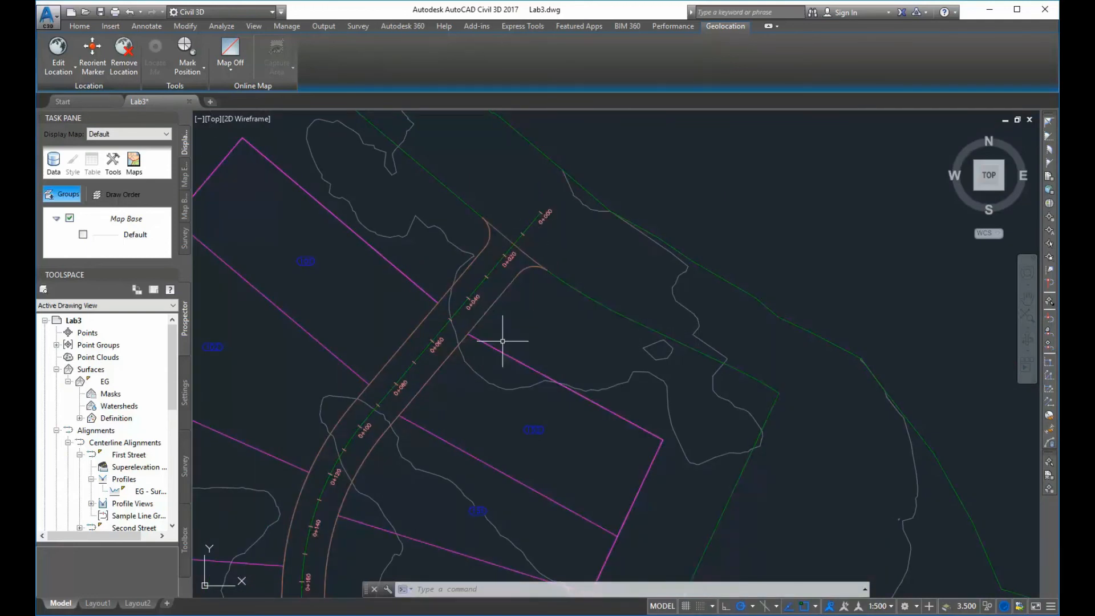
scroll(503, 342, down, 1)
middle_drag(498, 371, 550, 132)
scroll(366, 483, down, 1)
scroll(558, 311, up, 2)
scroll(367, 359, up, 2)
scroll(391, 433, up, 1)
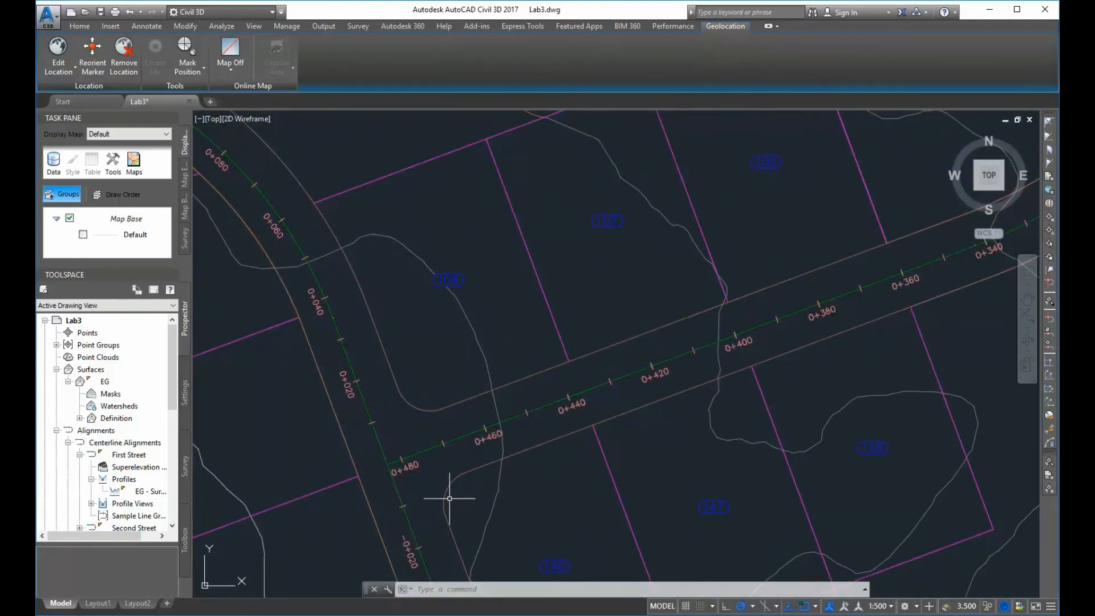
scroll(489, 447, down, 3)
scroll(944, 311, down, 1)
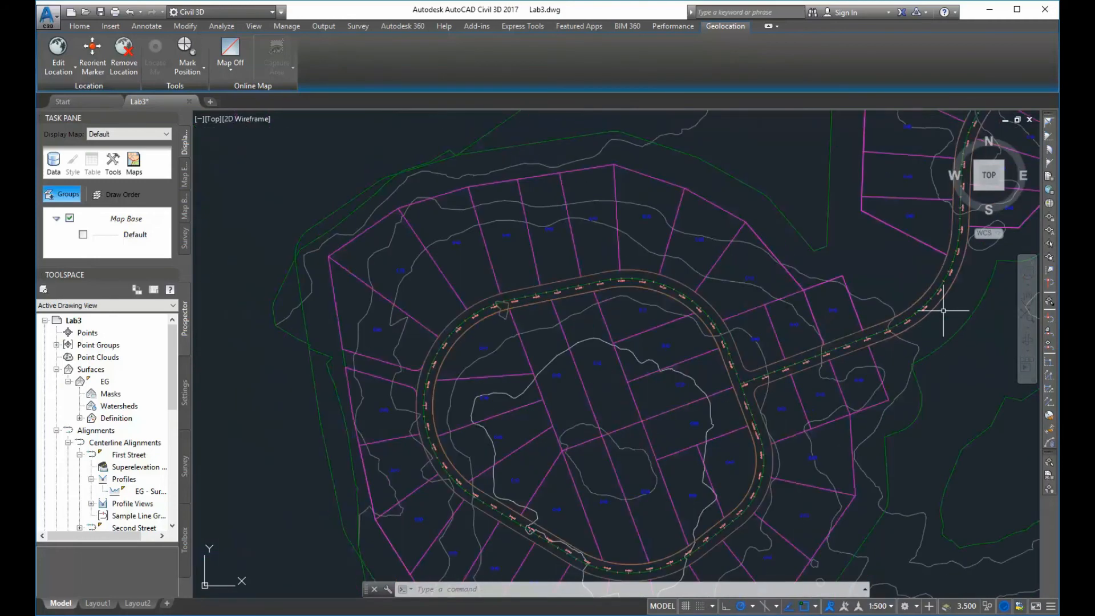
Examine the First Street profile view, checking its grid, stations, elevations and the existing ground line up to its end
middle_drag(966, 252, 366, 400)
scroll(816, 221, up, 1)
middle_drag(816, 222, 378, 486)
scroll(379, 486, down, 1)
scroll(797, 364, up, 4)
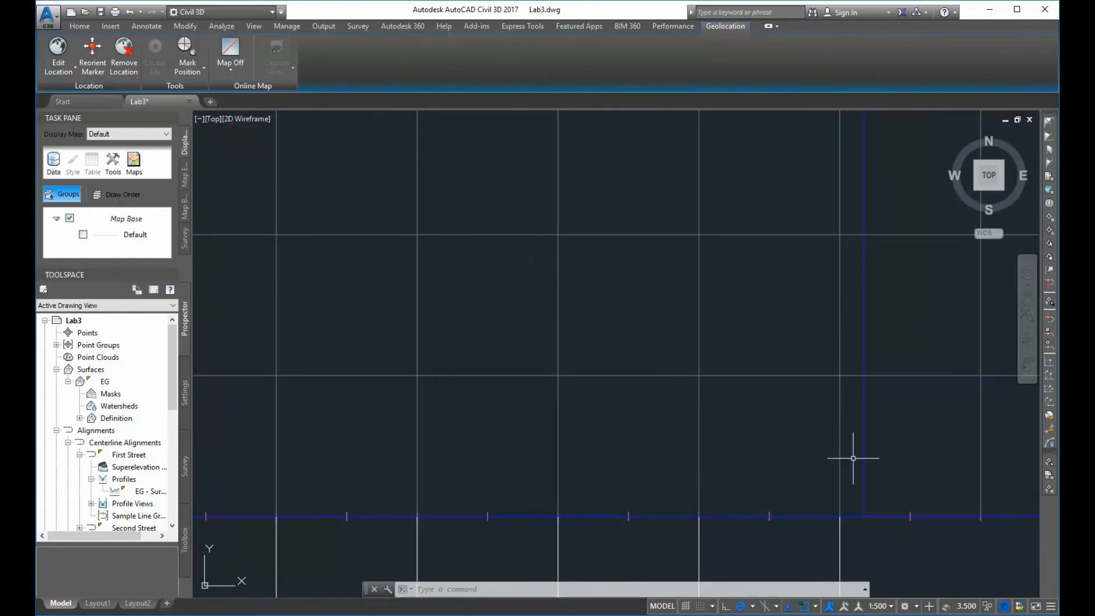
scroll(824, 289, down, 3)
scroll(837, 289, up, 2)
scroll(776, 380, up, 6)
scroll(856, 371, down, 4)
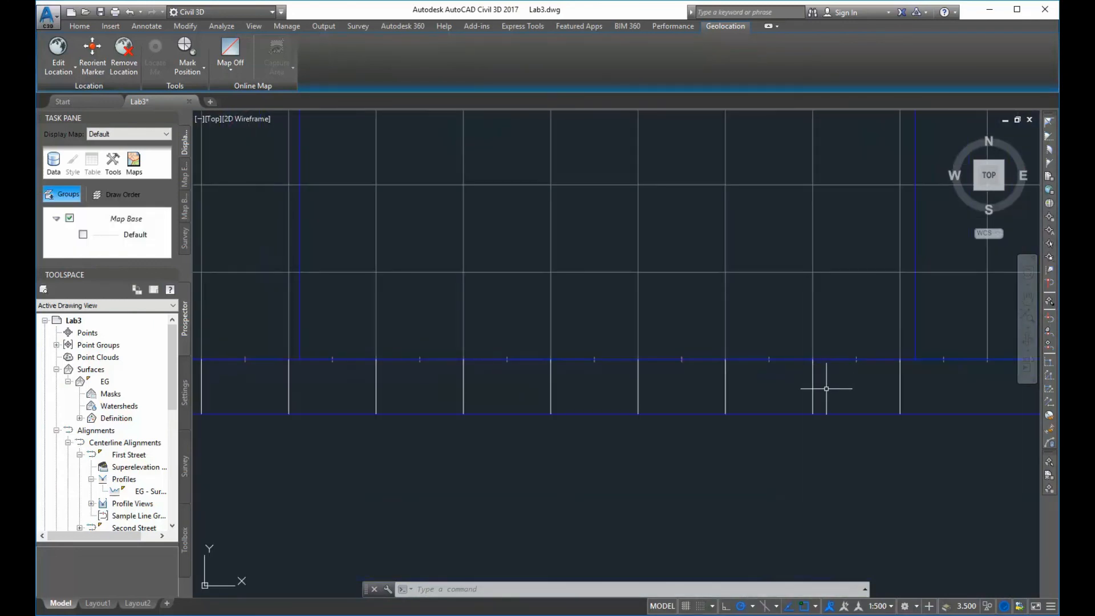
scroll(822, 382, down, 3)
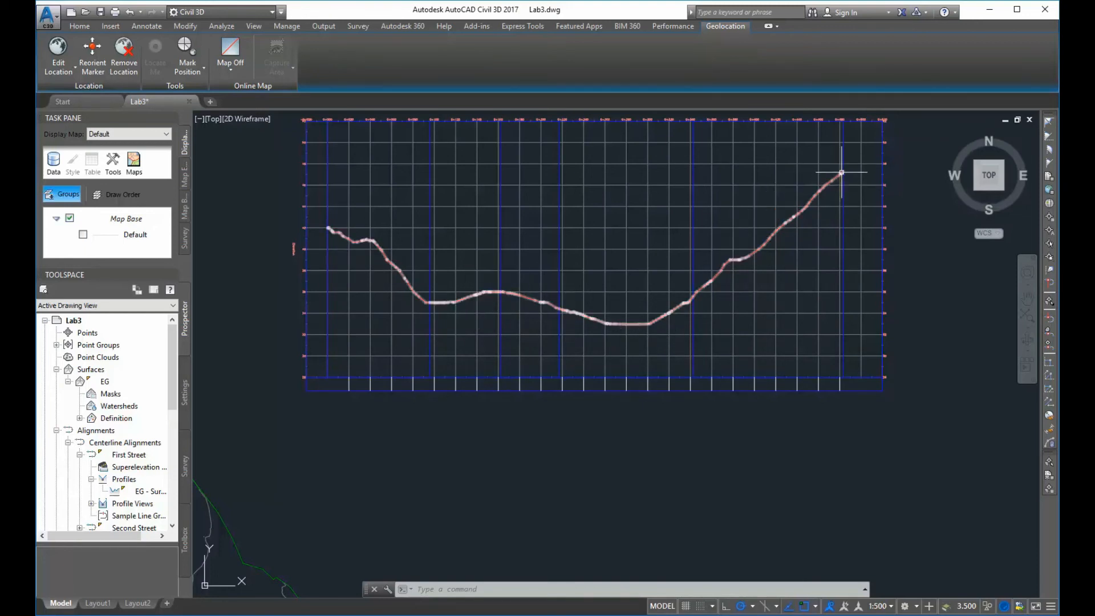
scroll(839, 172, up, 2)
middle_drag(843, 134, 843, 257)
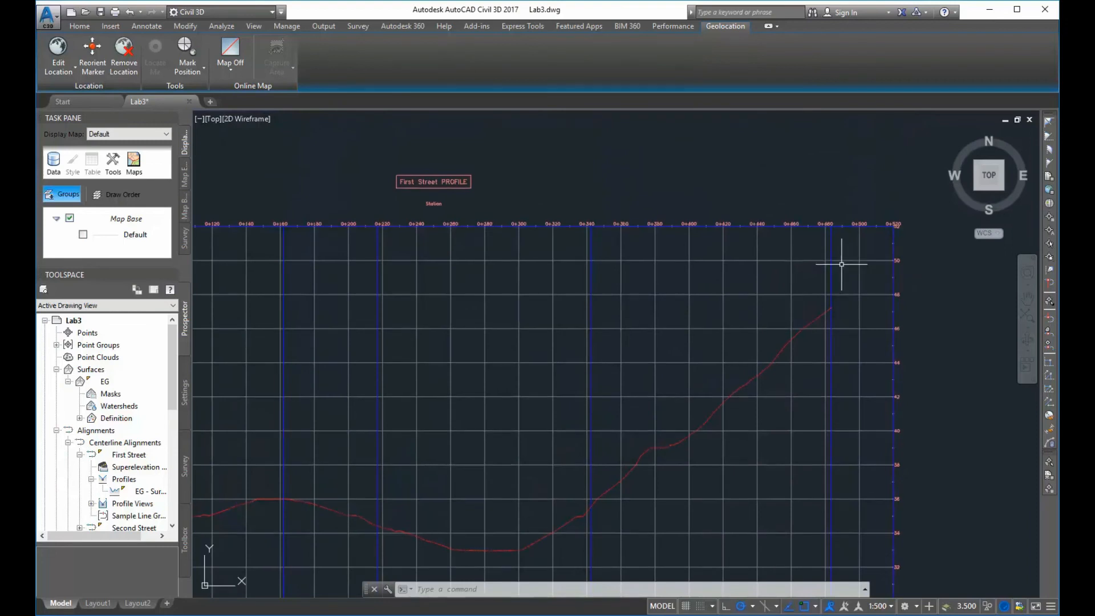
scroll(821, 237, up, 2)
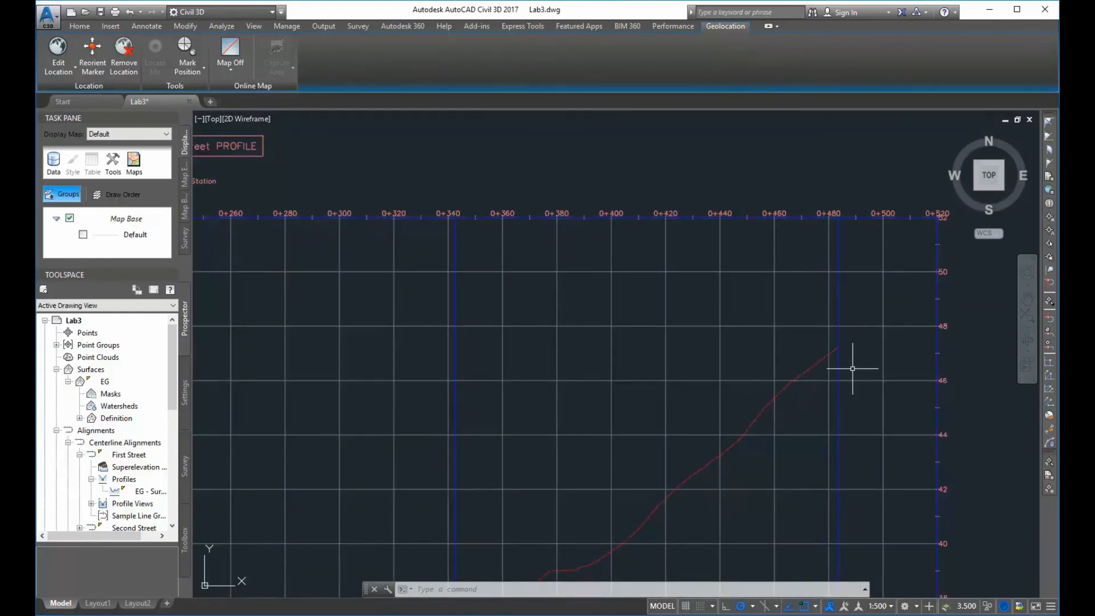
scroll(846, 371, down, 1)
middle_drag(803, 376, 917, 183)
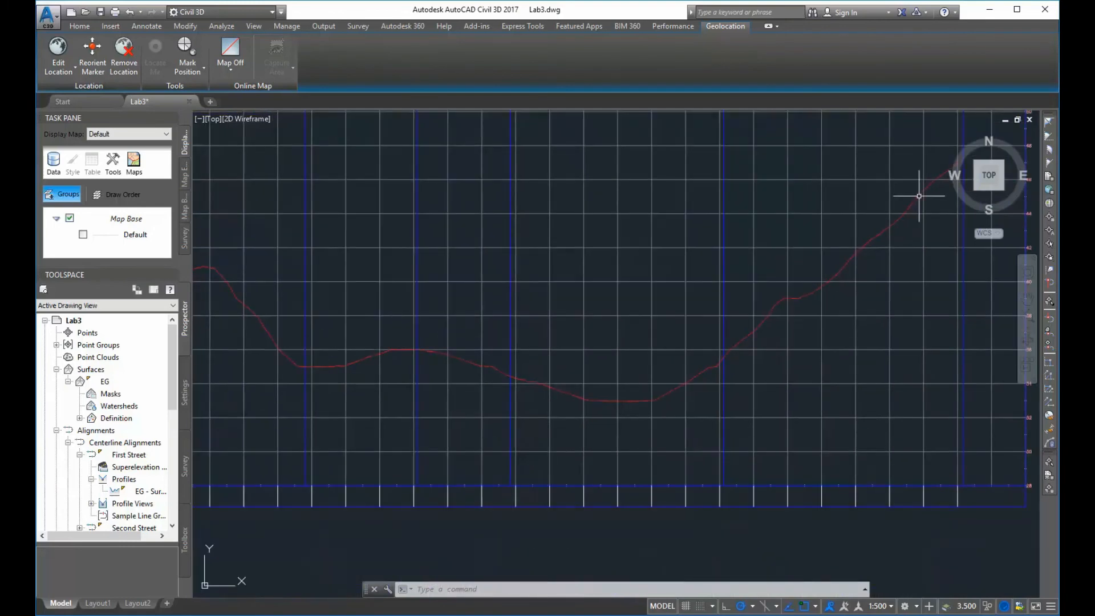
scroll(519, 344, down, 1)
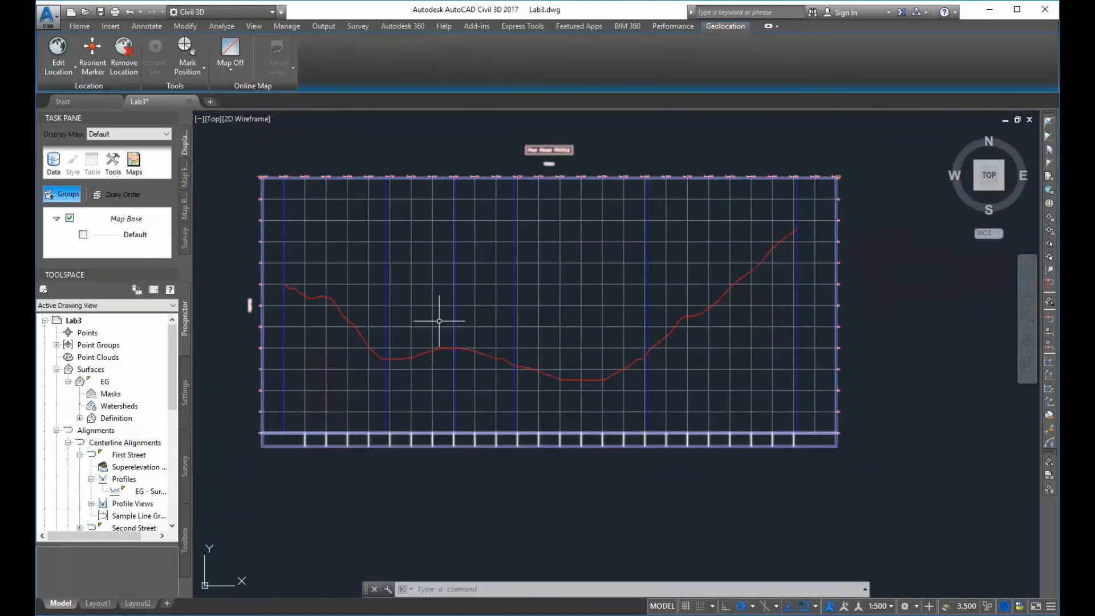
scroll(437, 319, down, 5)
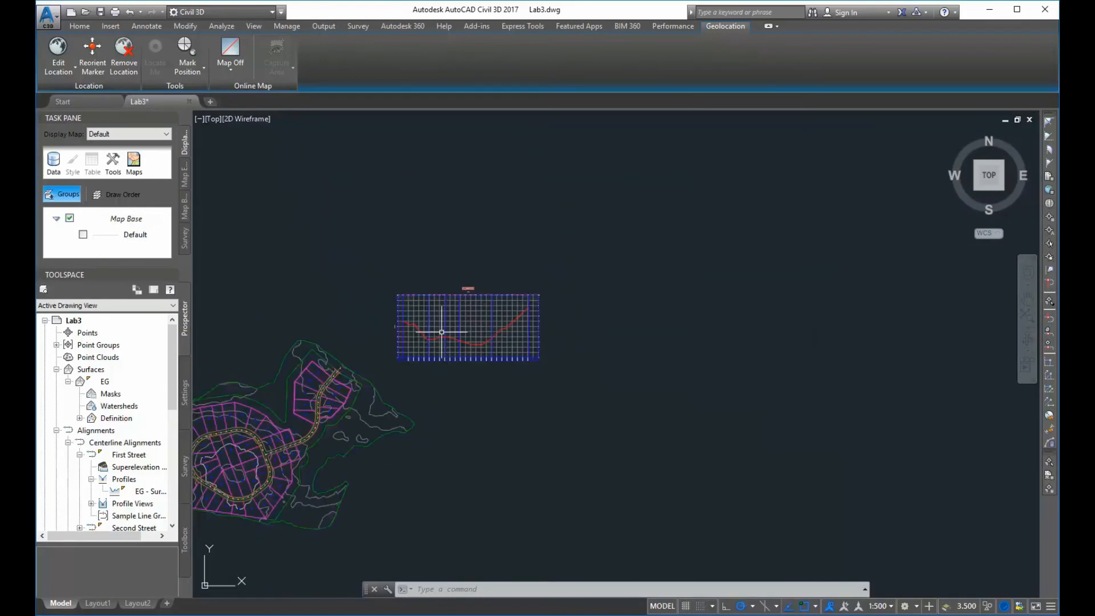
middle_drag(465, 422, 661, 327)
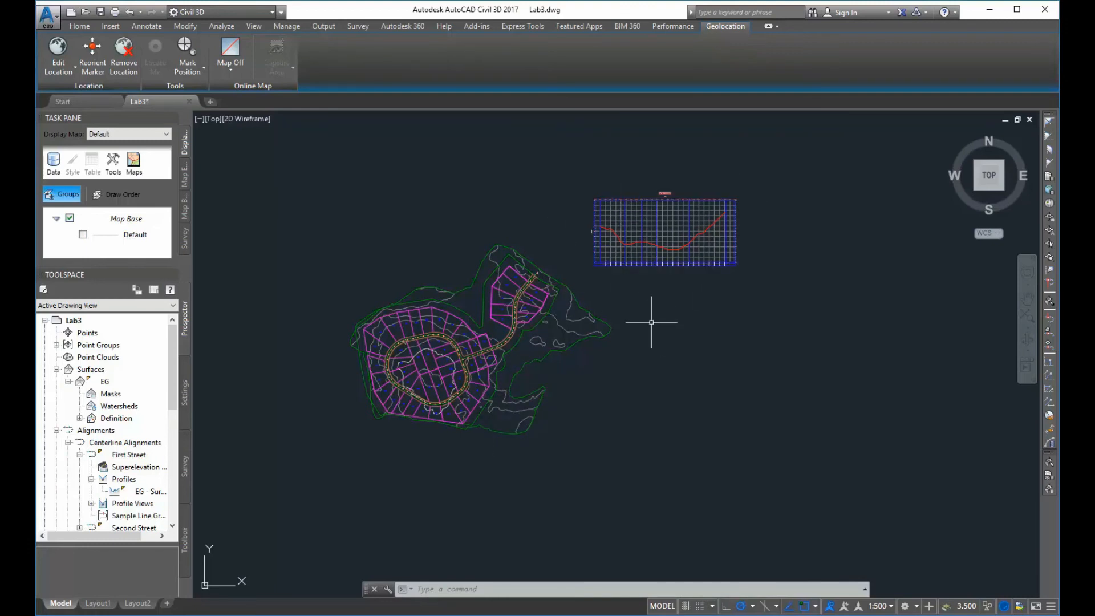
scroll(639, 320, up, 3)
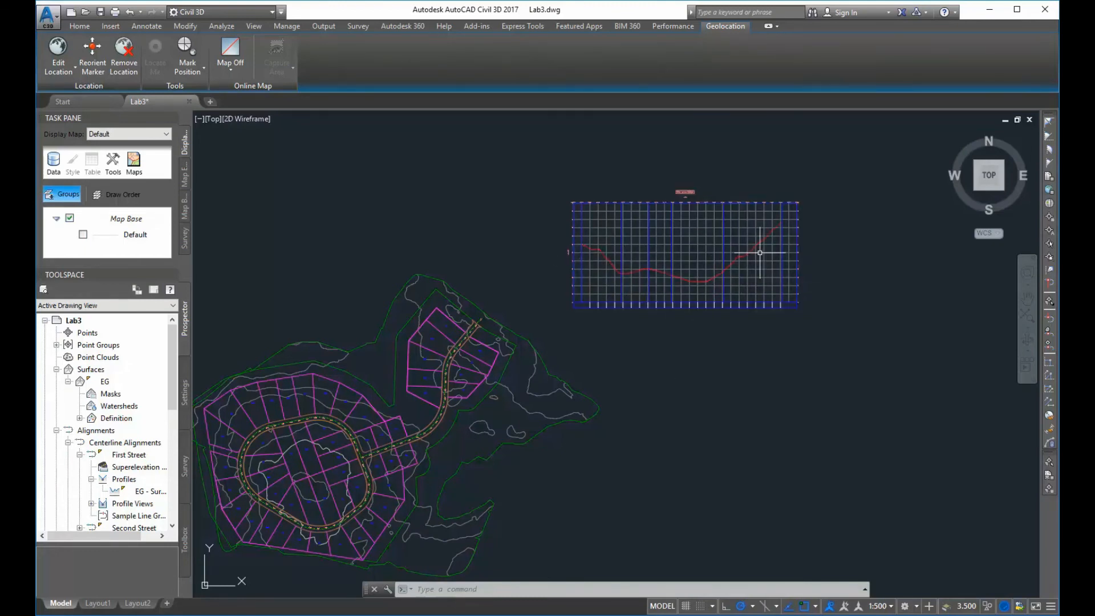
click(781, 231)
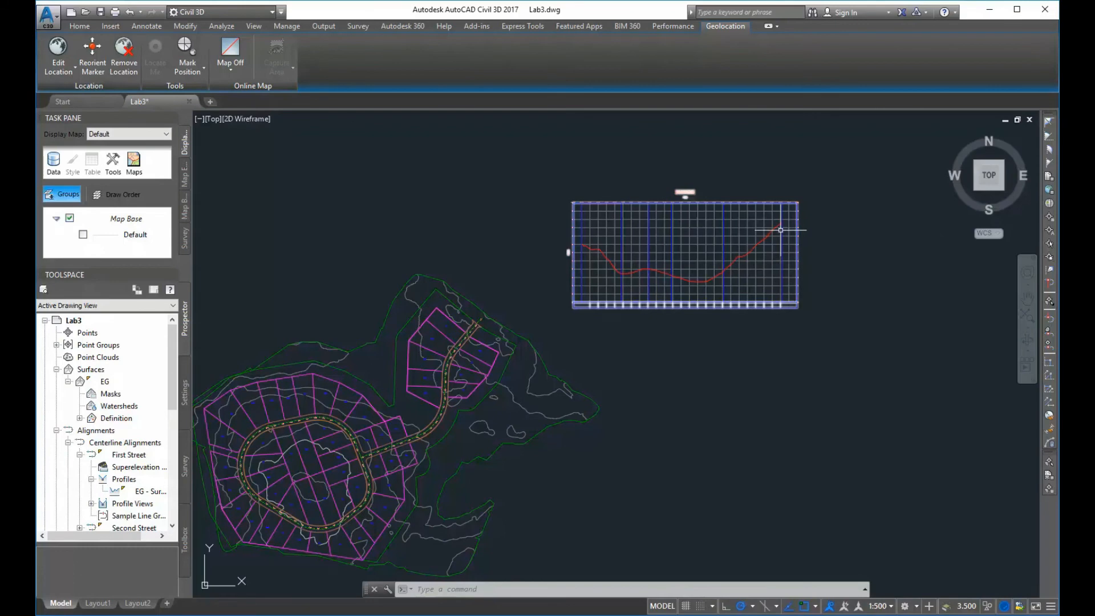
key(Escape)
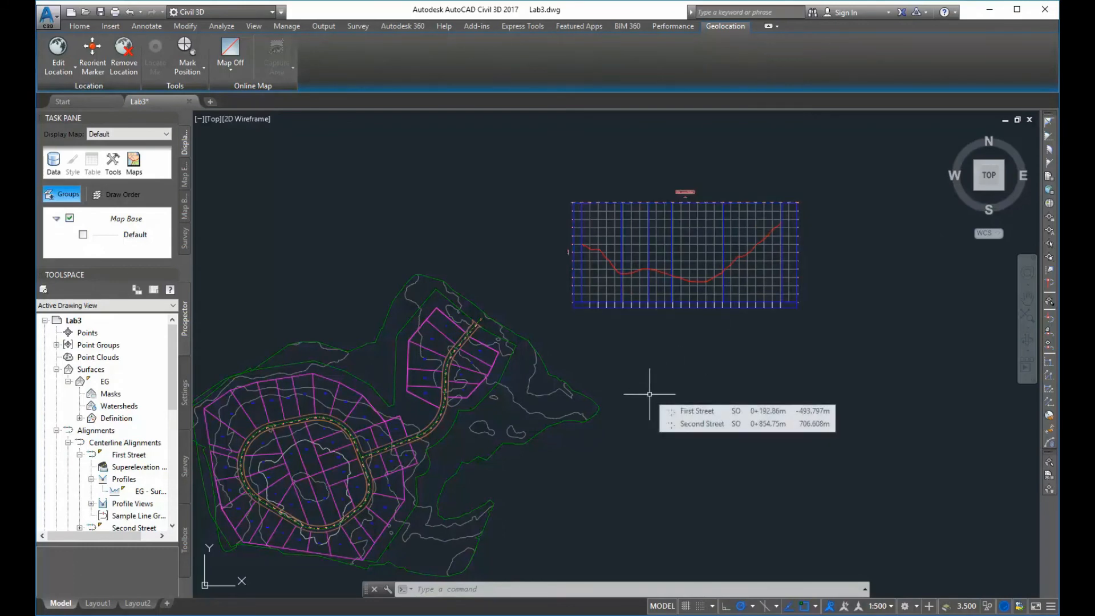
scroll(650, 393, down, 1)
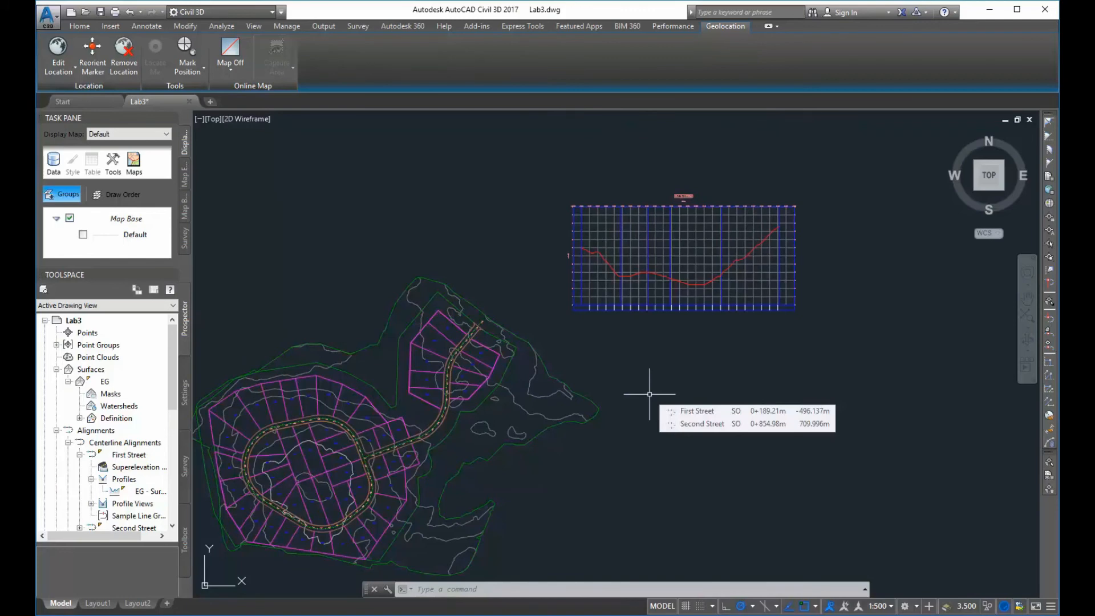
scroll(650, 393, down, 1)
scroll(650, 394, up, 1)
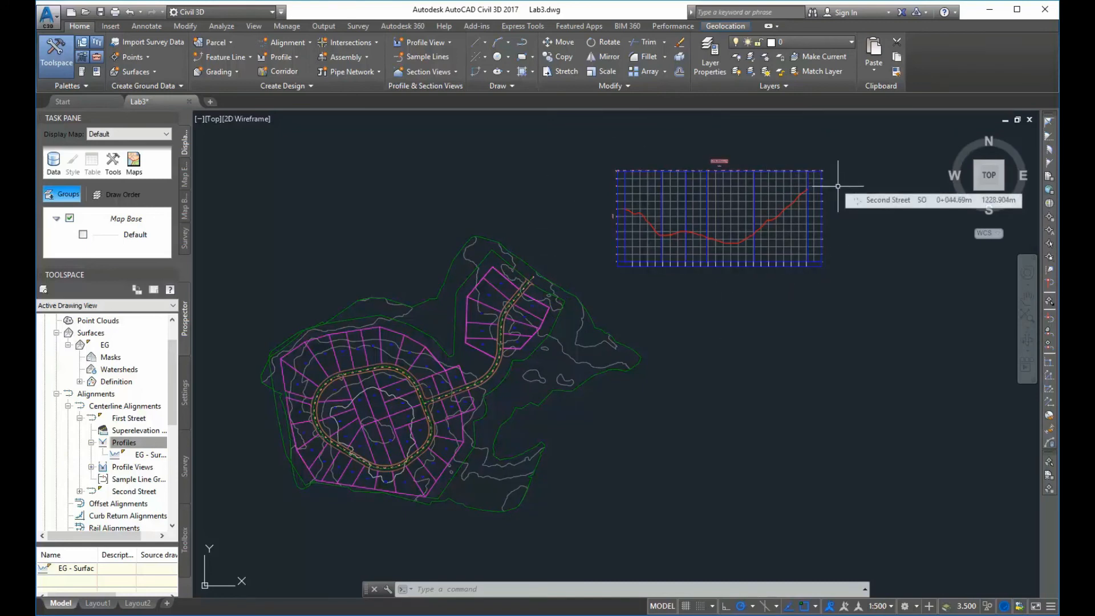
Start a layout profile on the First Street profile view and name it PropFirstStreet
click(297, 57)
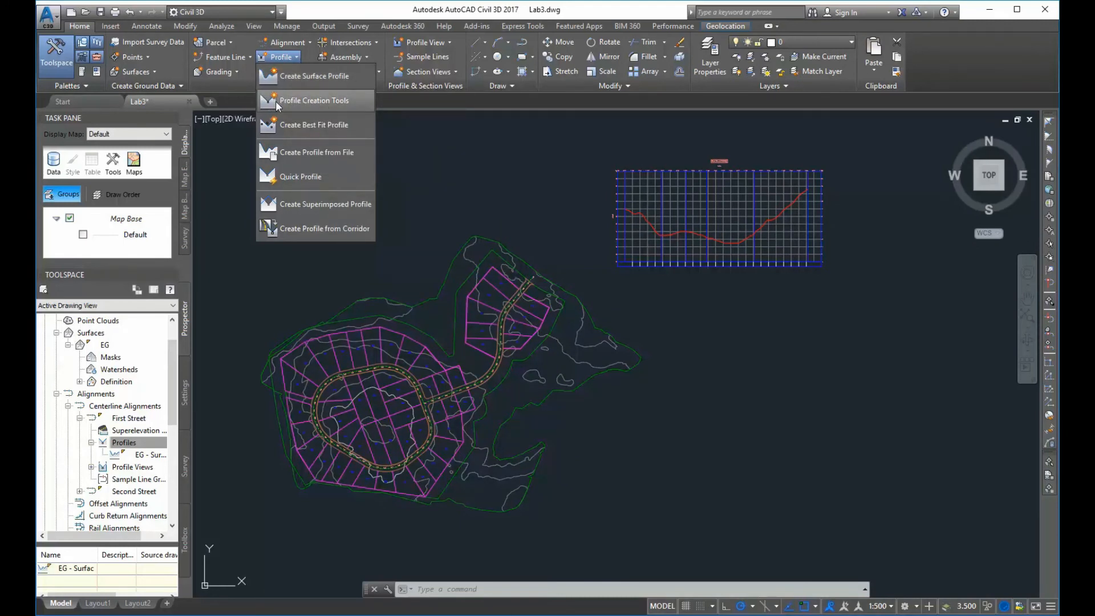
click(303, 103)
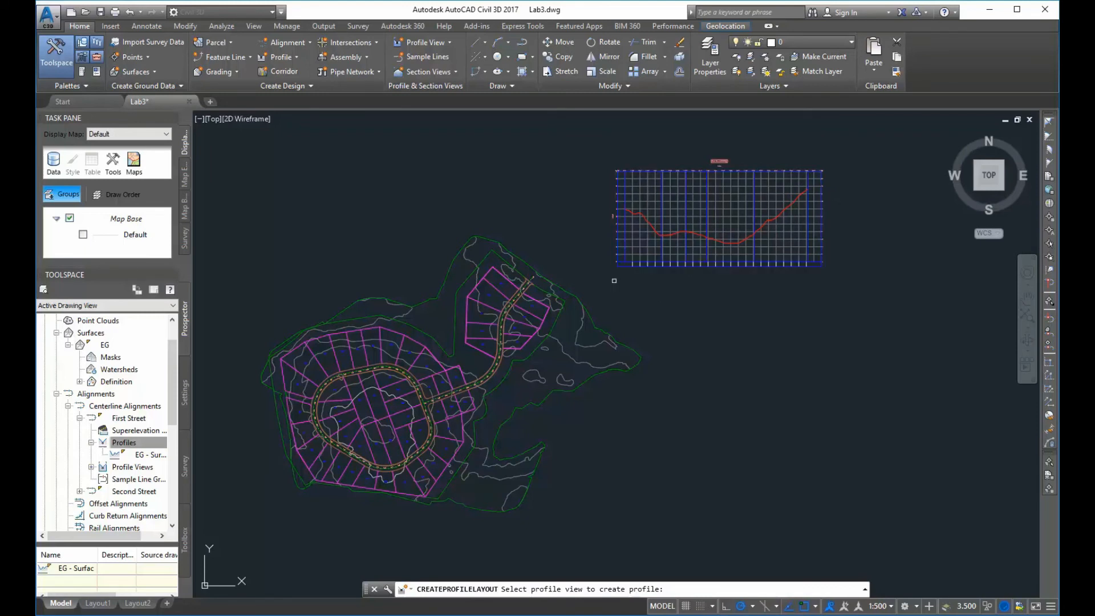
click(628, 261)
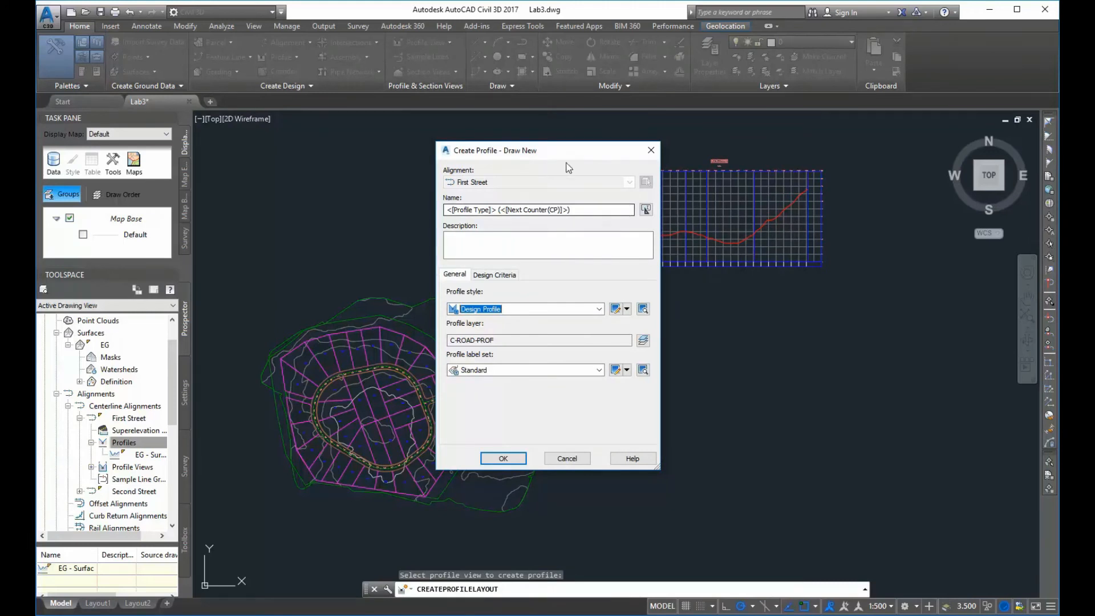
drag(578, 149, 449, 135)
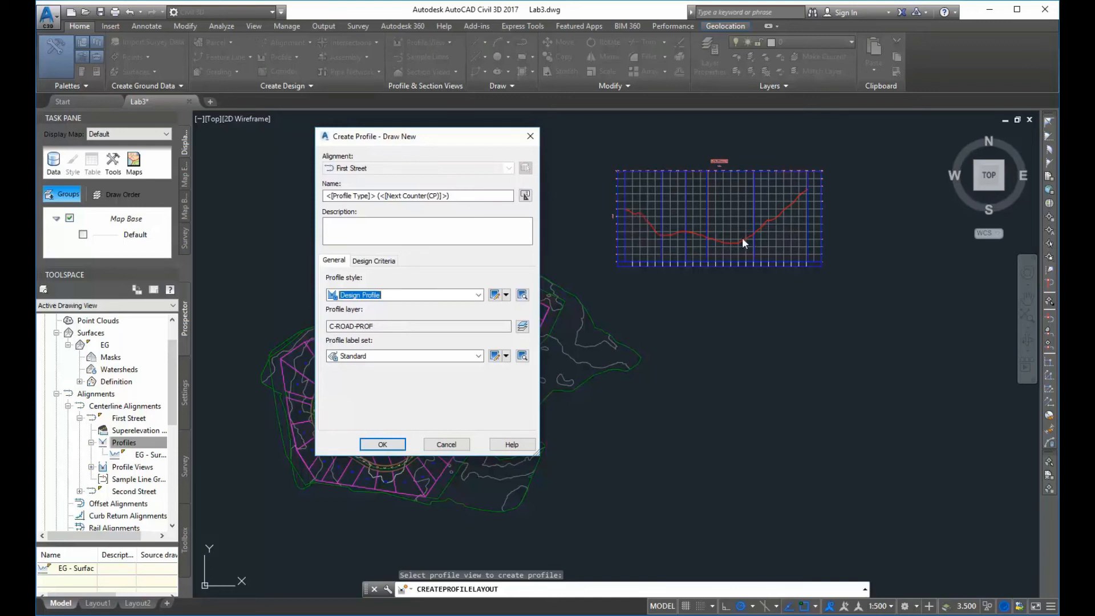
drag(486, 196, 278, 188)
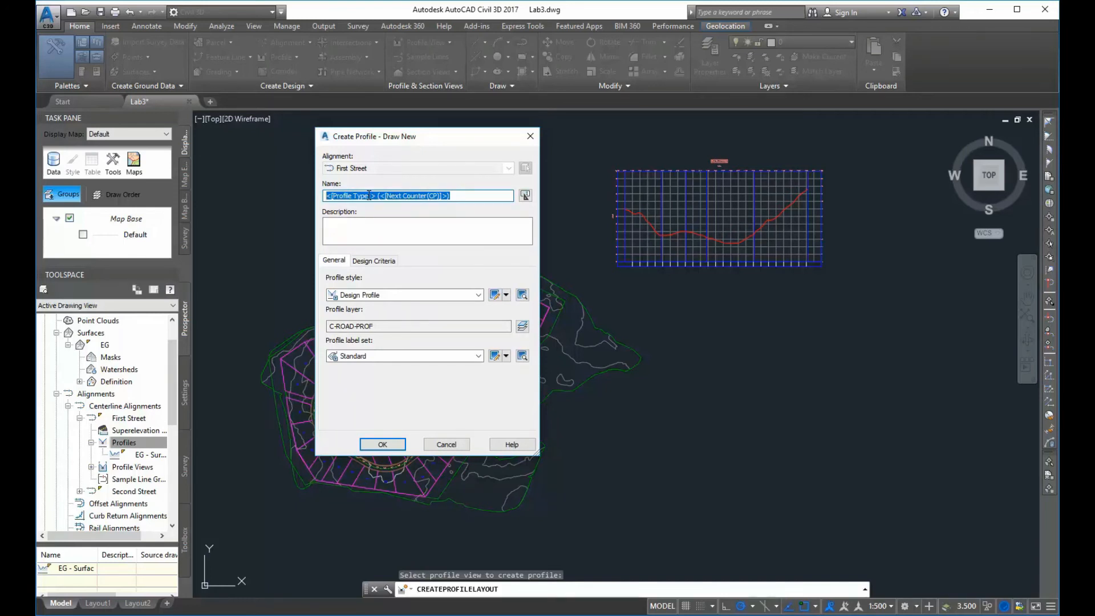
text(Proposed)
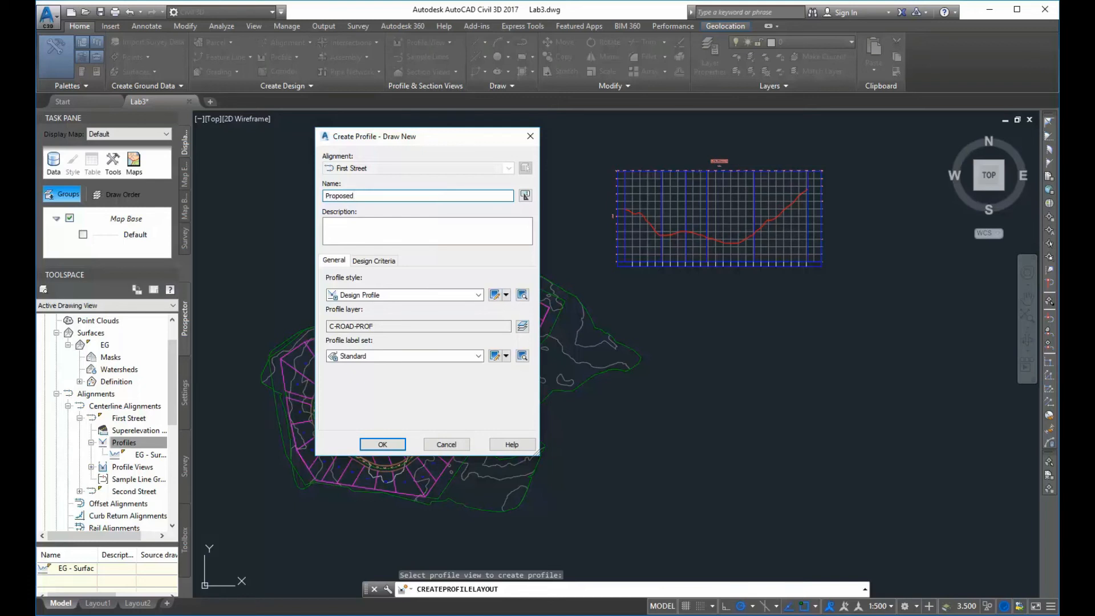
key(BackSpace)
key(BackSpace)
key(BackSpace)
key(BackSpace)
text(FirstStreet)
click(330, 226)
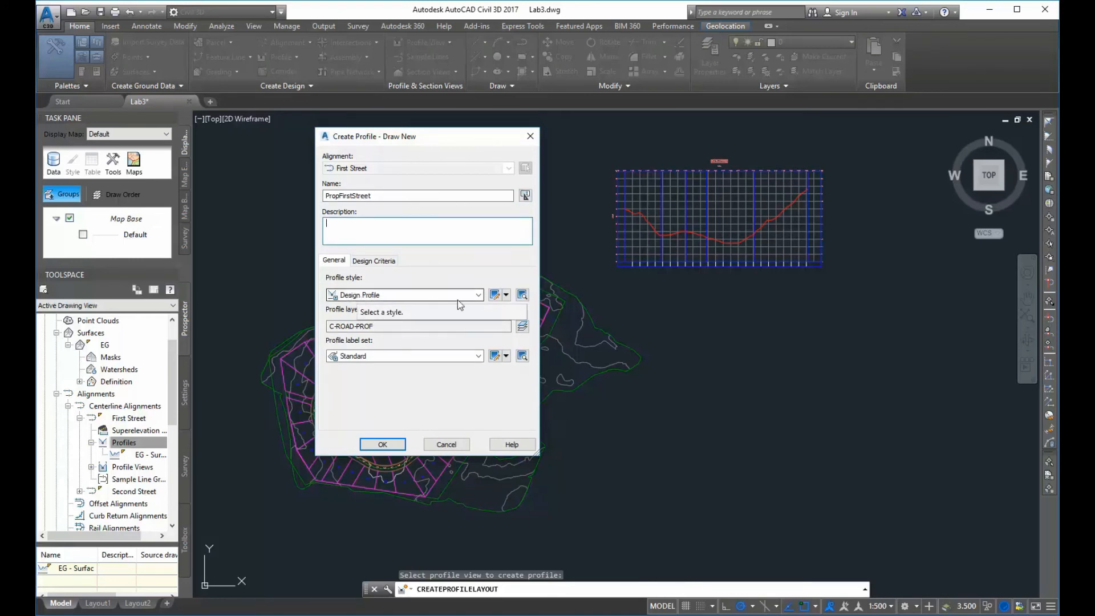
Use Design Profile as the new profile's style and Standard as its label set
click(479, 295)
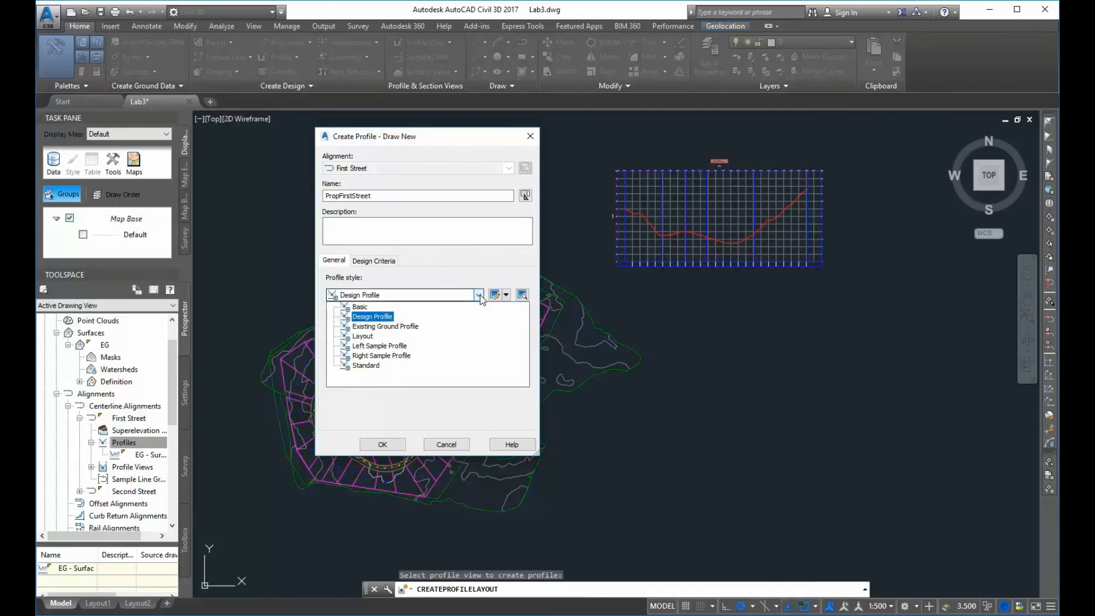
key(Up)
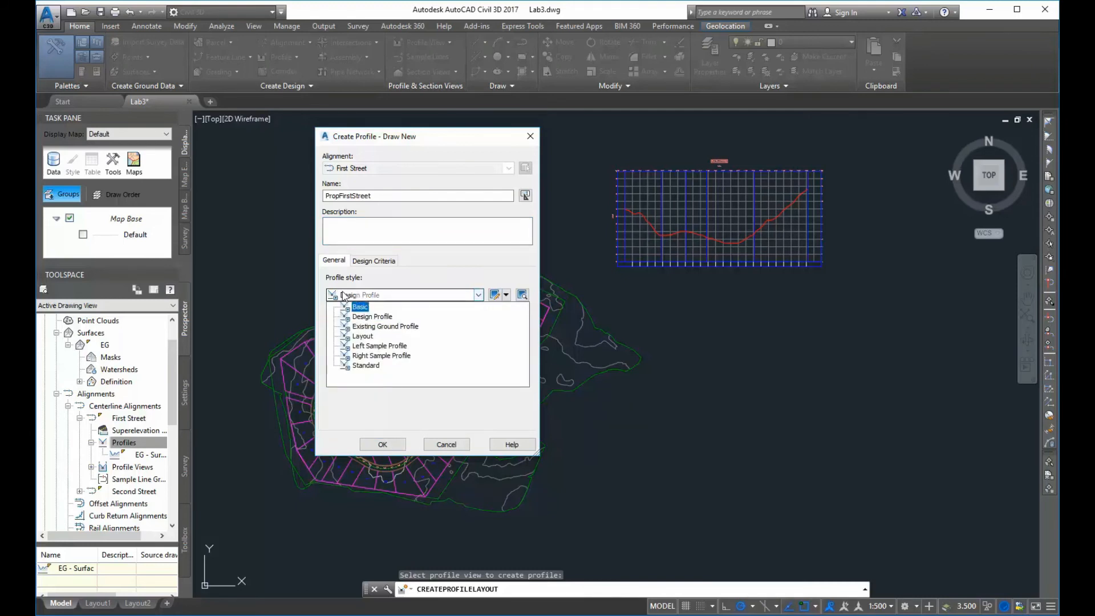
key(Down)
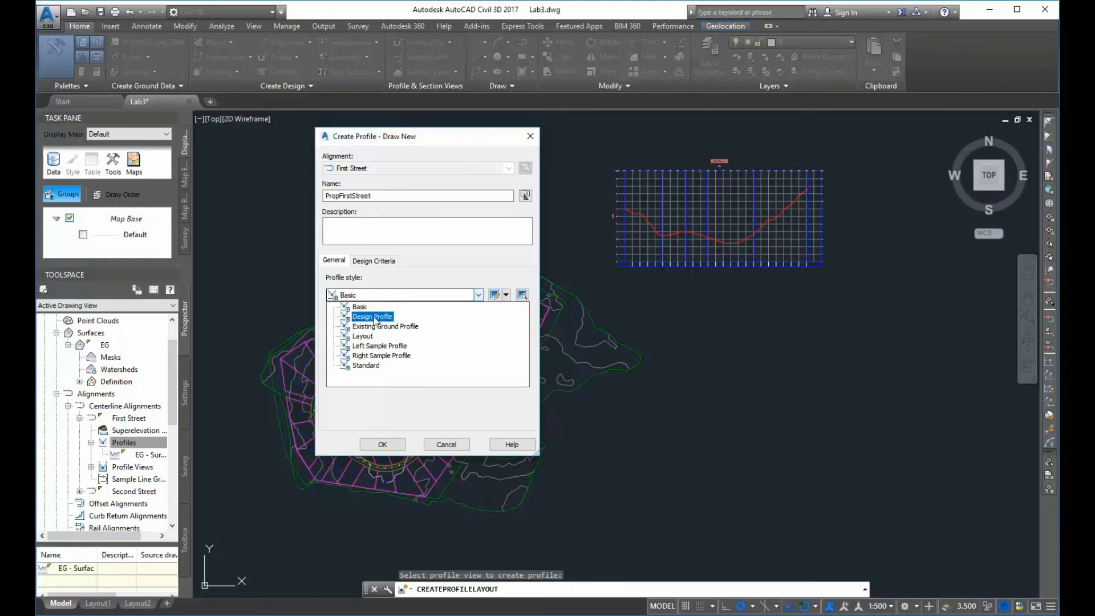
key(Return)
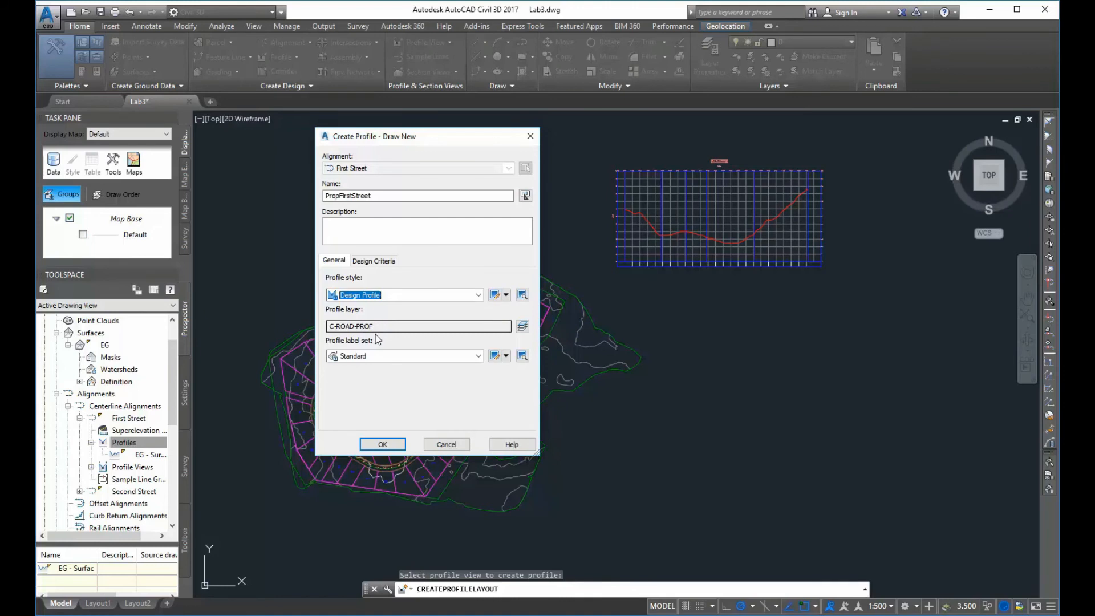
click(375, 356)
click(375, 356)
click(375, 356)
click(375, 356)
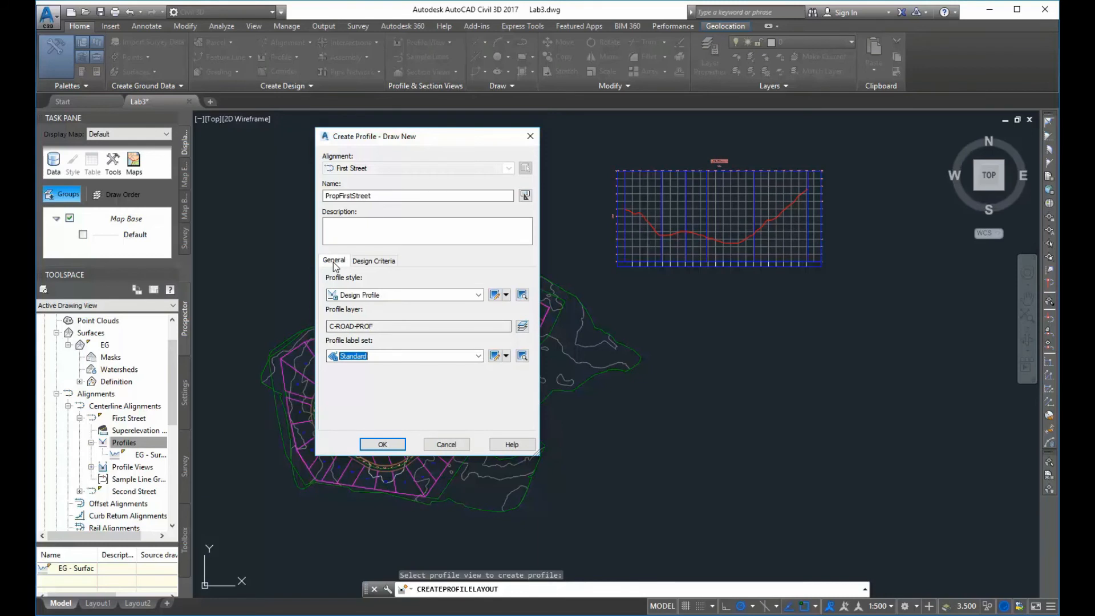
Turn on criteria-based design with the AASHTO 2011 Standard minimum K table and the Standard check set, and create the profile
click(375, 262)
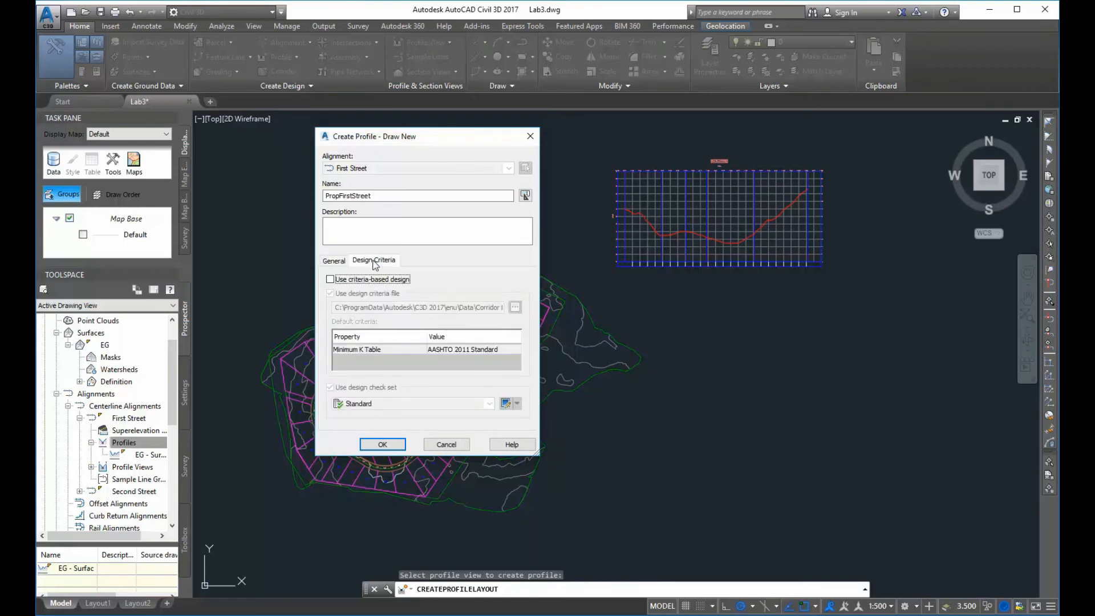
click(331, 280)
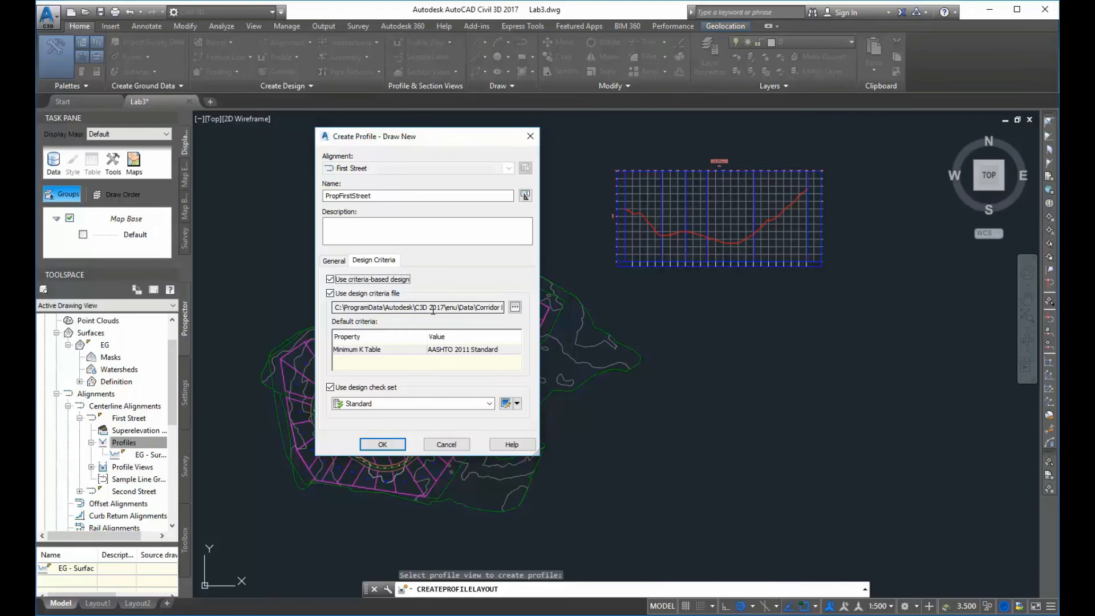
click(391, 445)
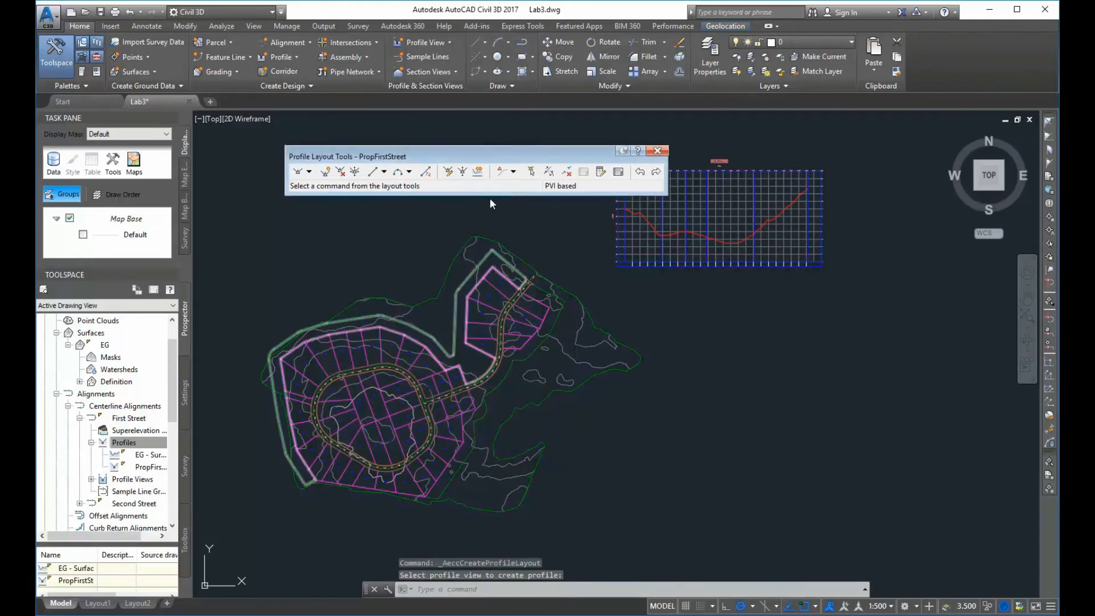
Begin drawing tangents with curves for PropFirstStreet, snapping the start point to the beginning of the existing ground line near elevation 42
click(309, 174)
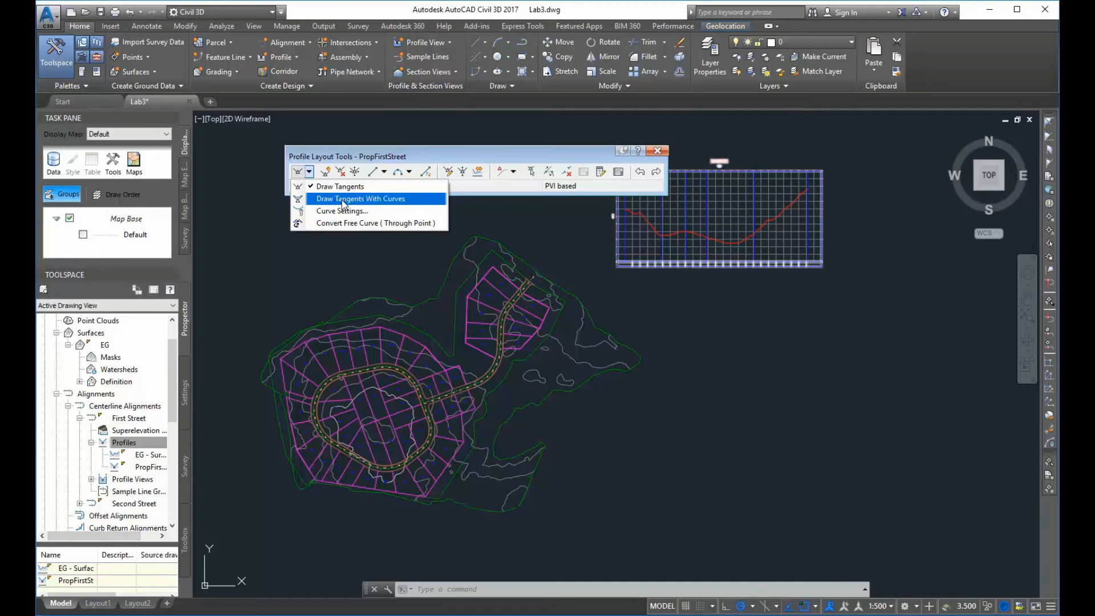
click(344, 199)
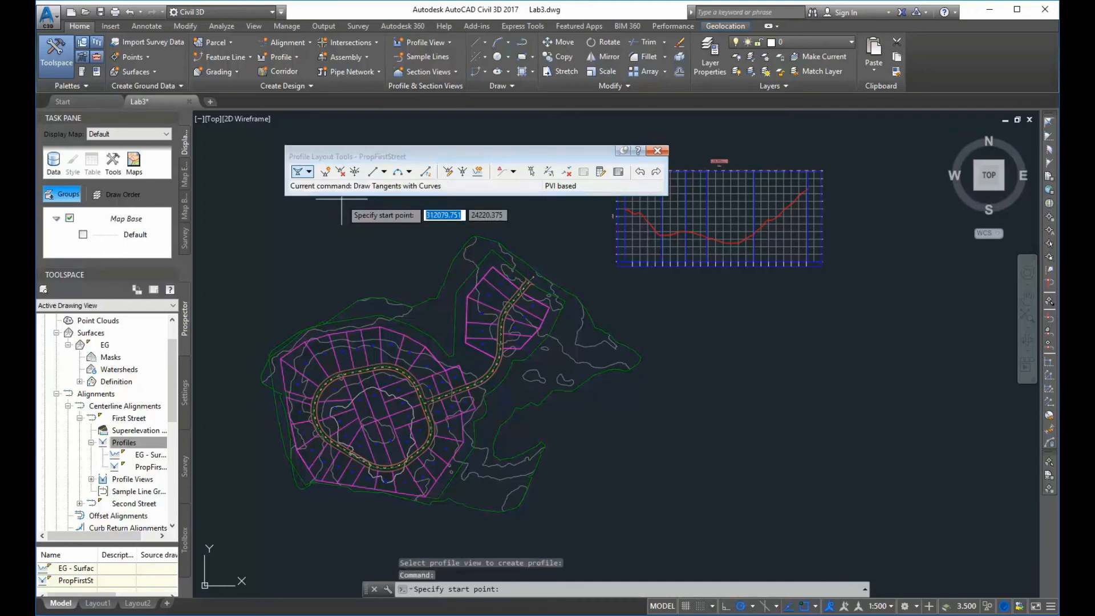
drag(550, 156, 453, 126)
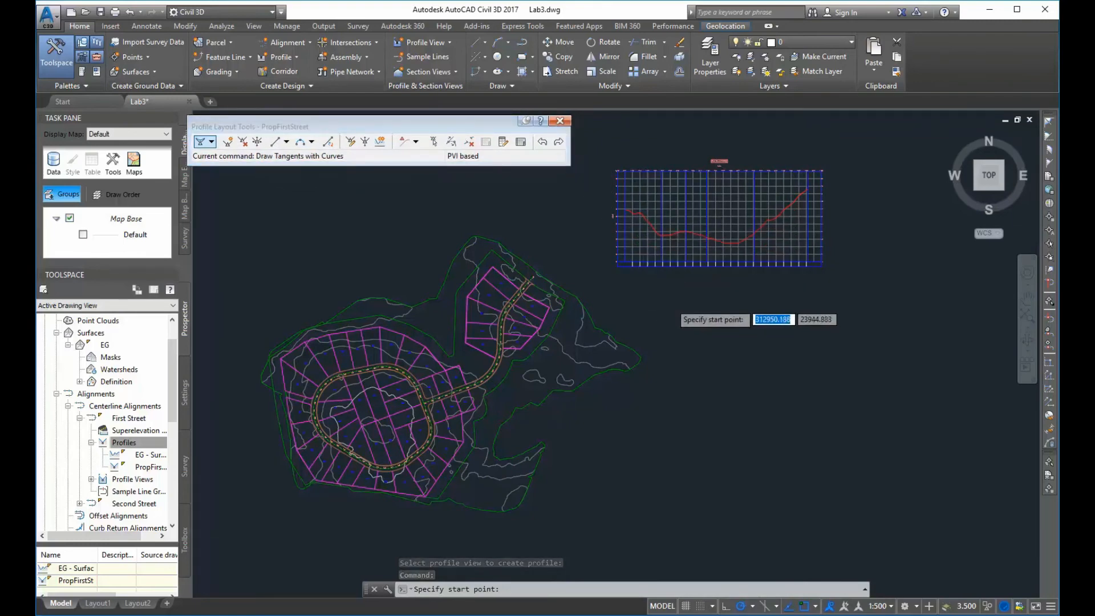
scroll(668, 293, up, 5)
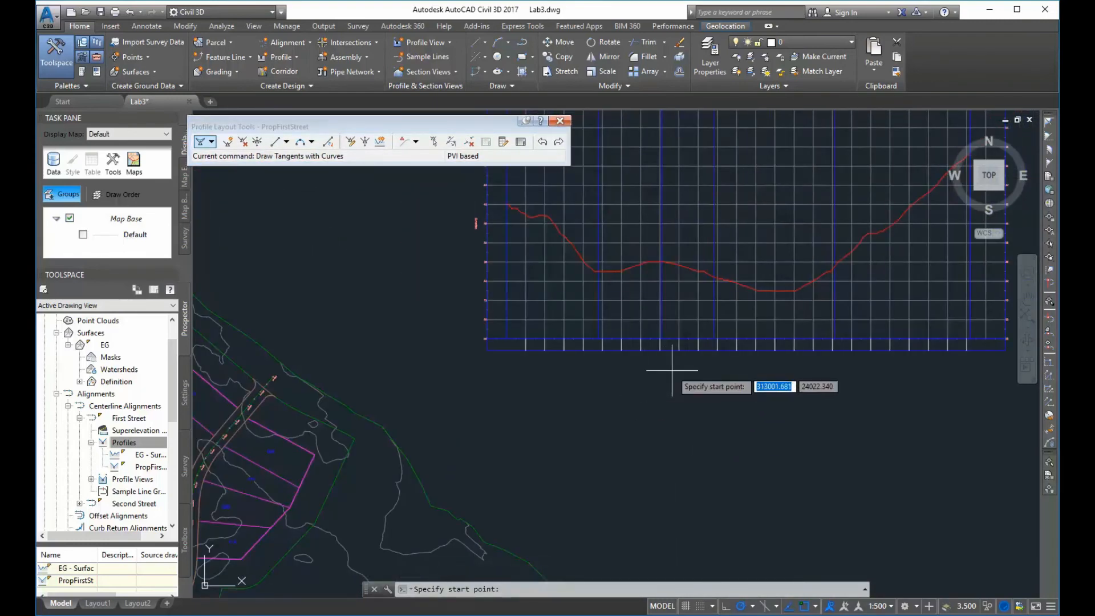
scroll(627, 399, down, 2)
scroll(571, 422, up, 2)
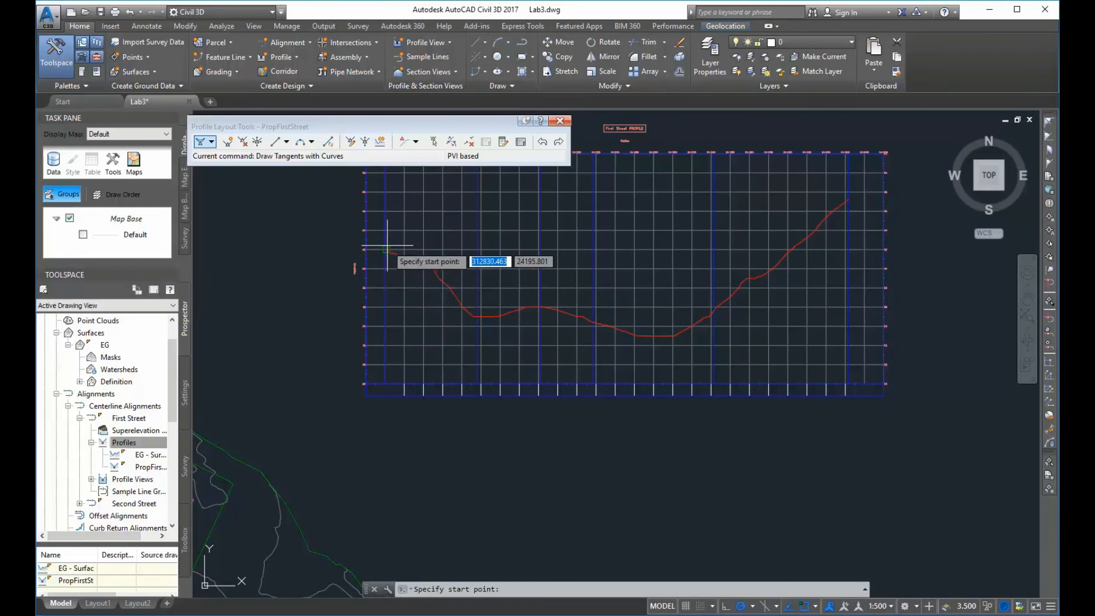
scroll(384, 262, up, 2)
scroll(411, 270, up, 2)
scroll(411, 269, down, 2)
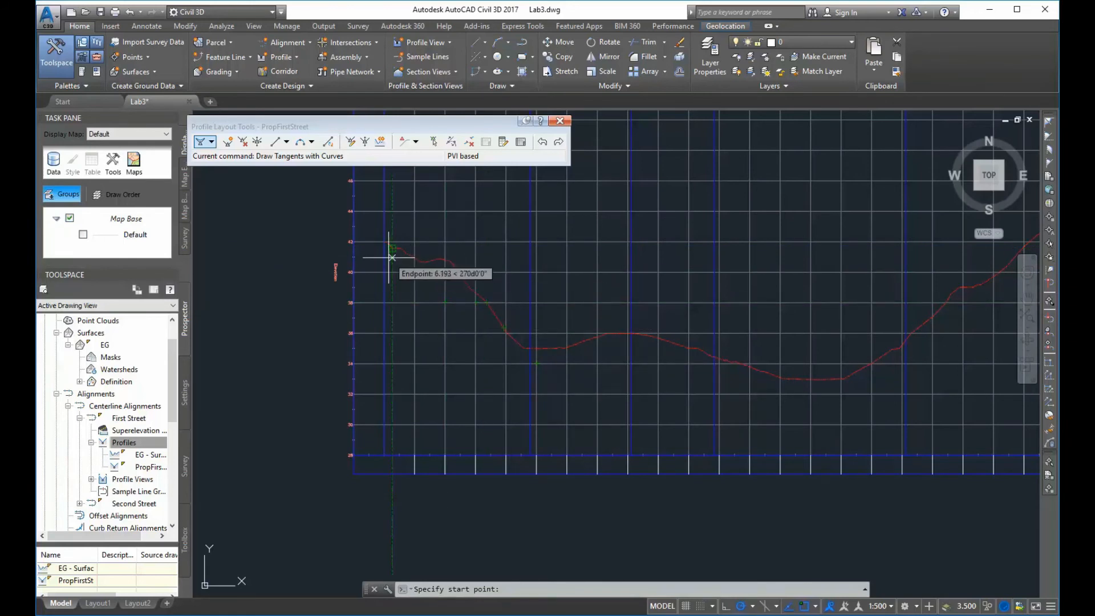
scroll(403, 267, up, 2)
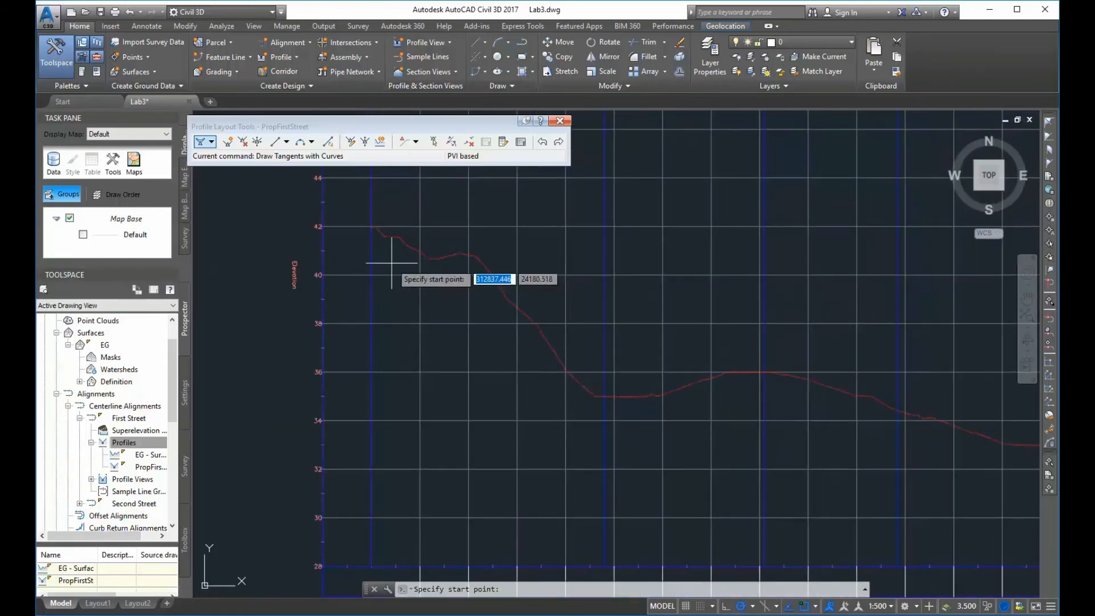
scroll(367, 243, up, 4)
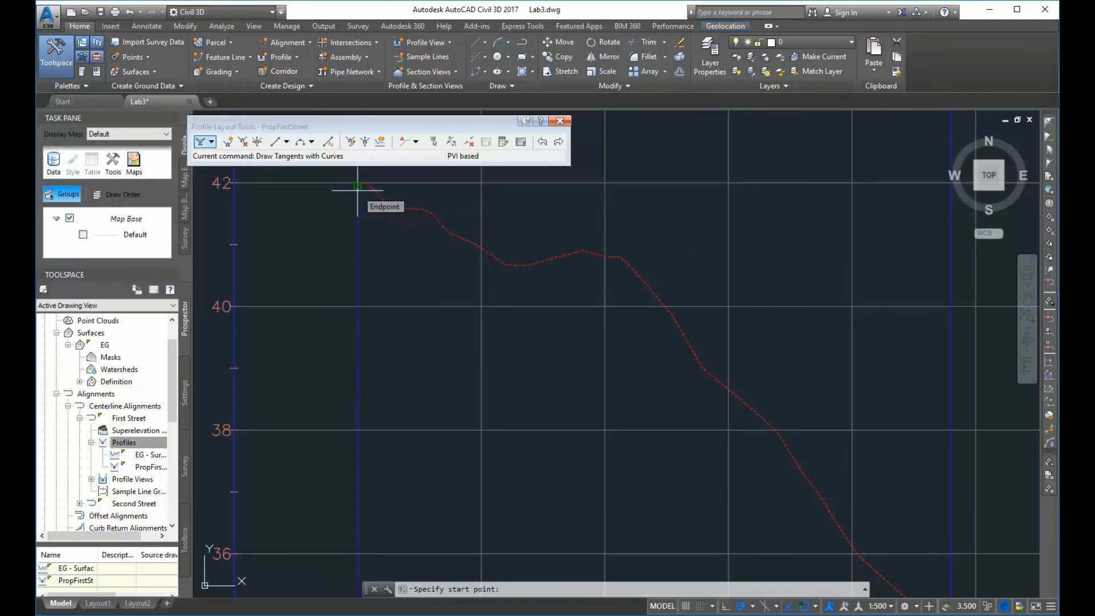
scroll(358, 187, down, 2)
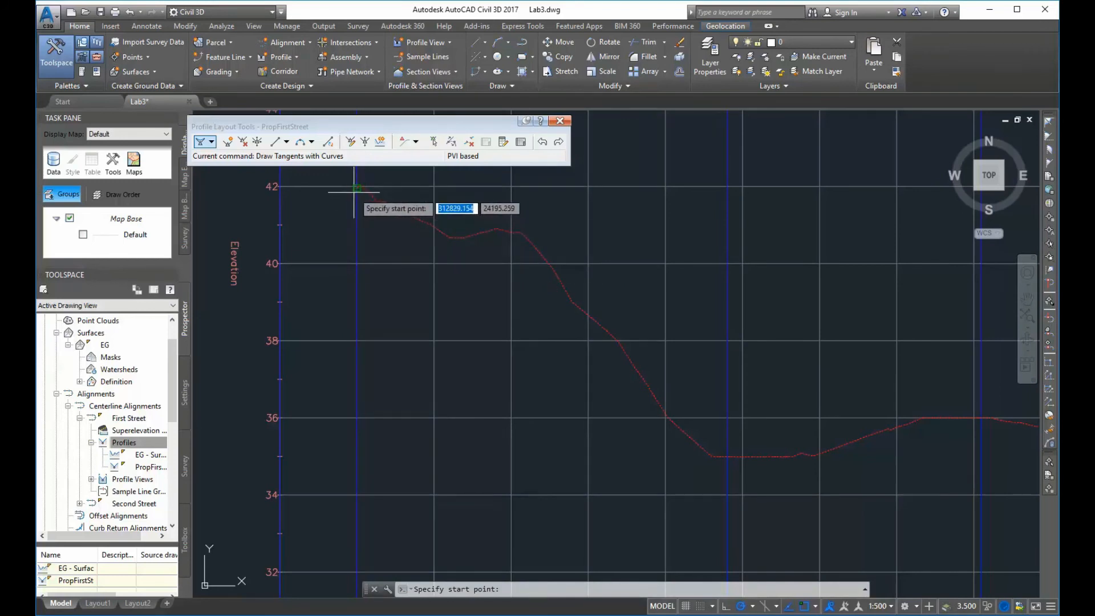
scroll(354, 192, up, 2)
middle_drag(365, 198, 405, 273)
scroll(399, 279, up, 2)
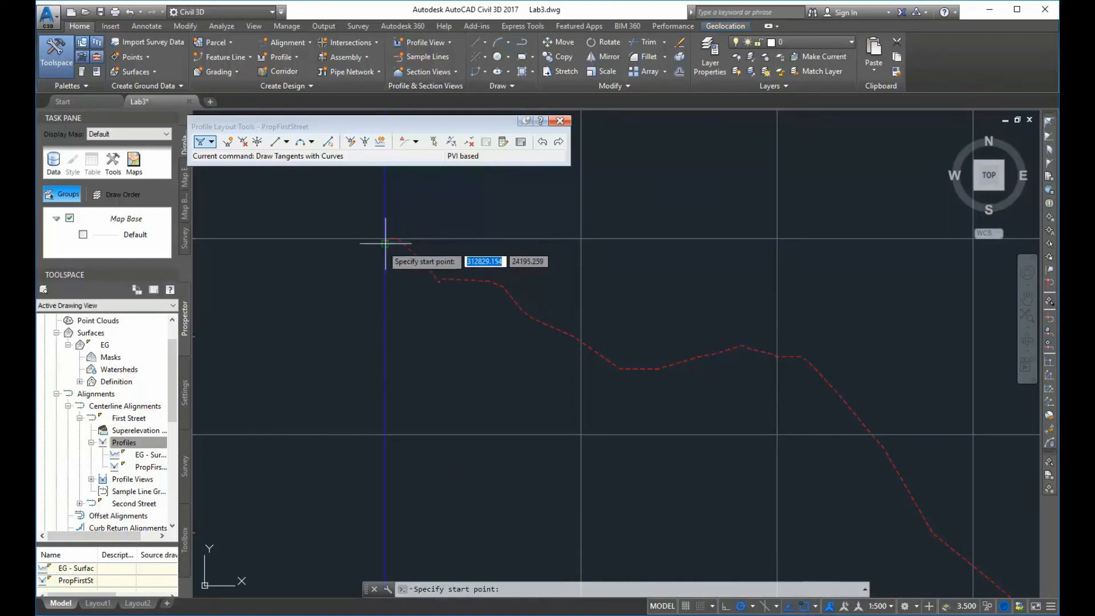
scroll(385, 243, up, 2)
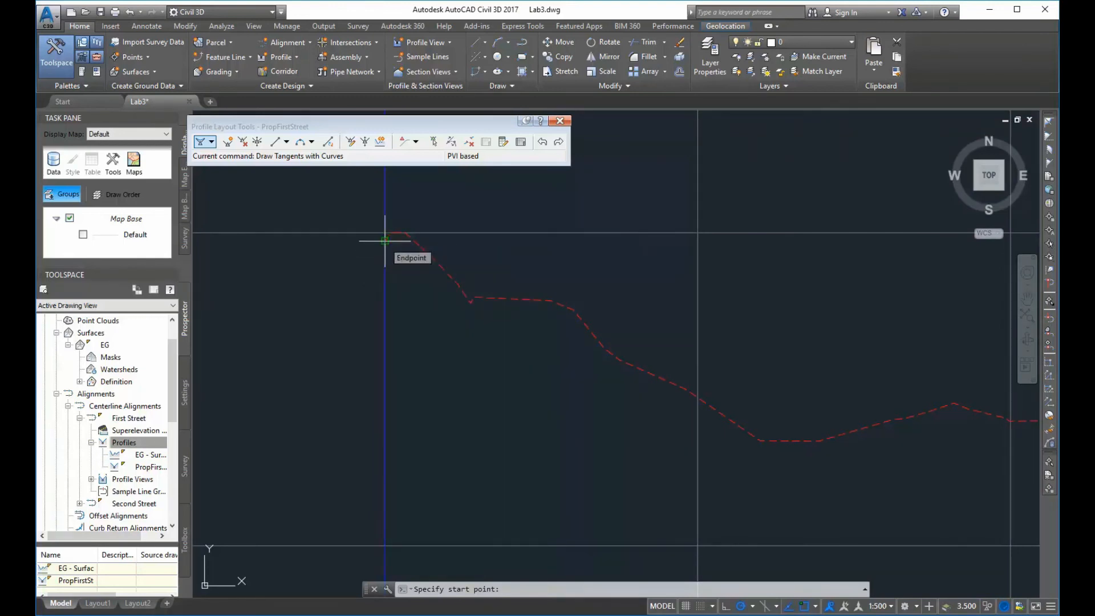
click(385, 240)
With object snap off, place three PVIs following the existing ground, at elevations of about 34.6, 36 and 32.5
scroll(579, 392, up, 3)
middle_drag(747, 462, 435, 259)
scroll(443, 276, down, 1)
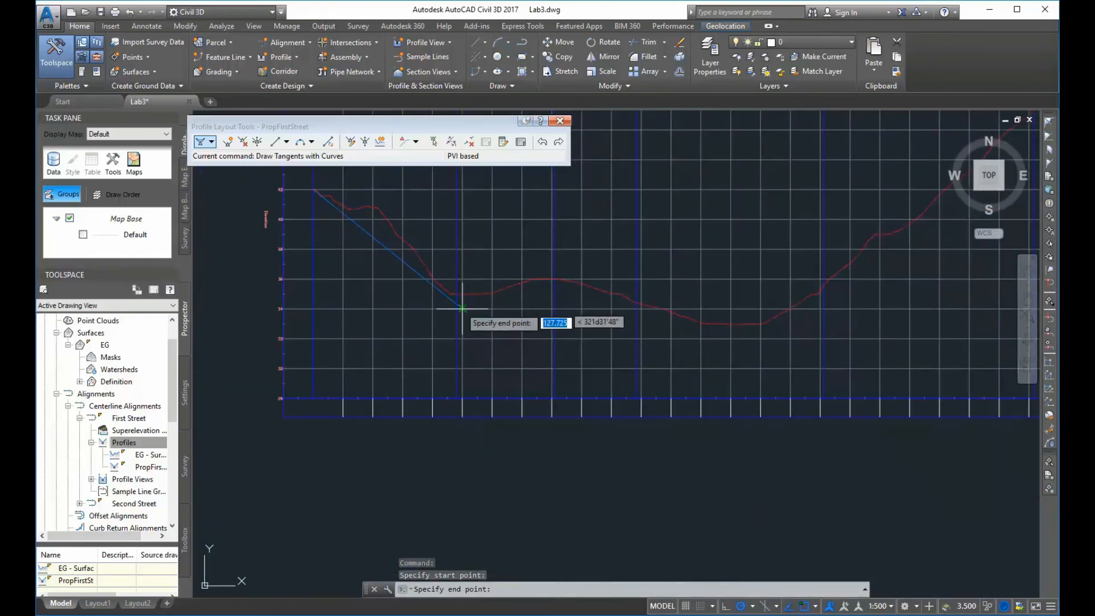
click(803, 606)
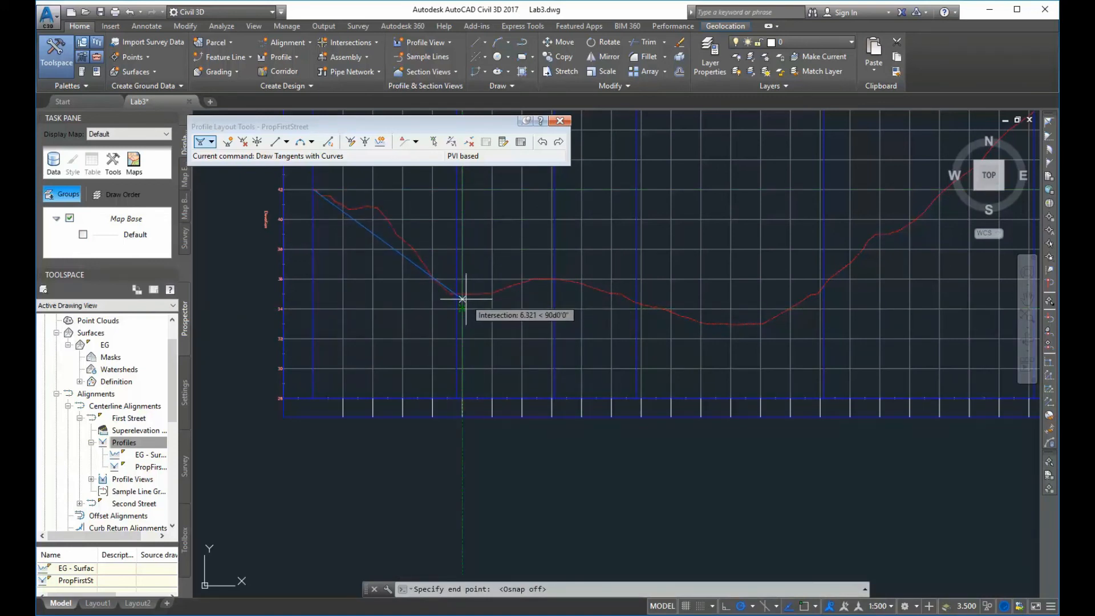
click(462, 299)
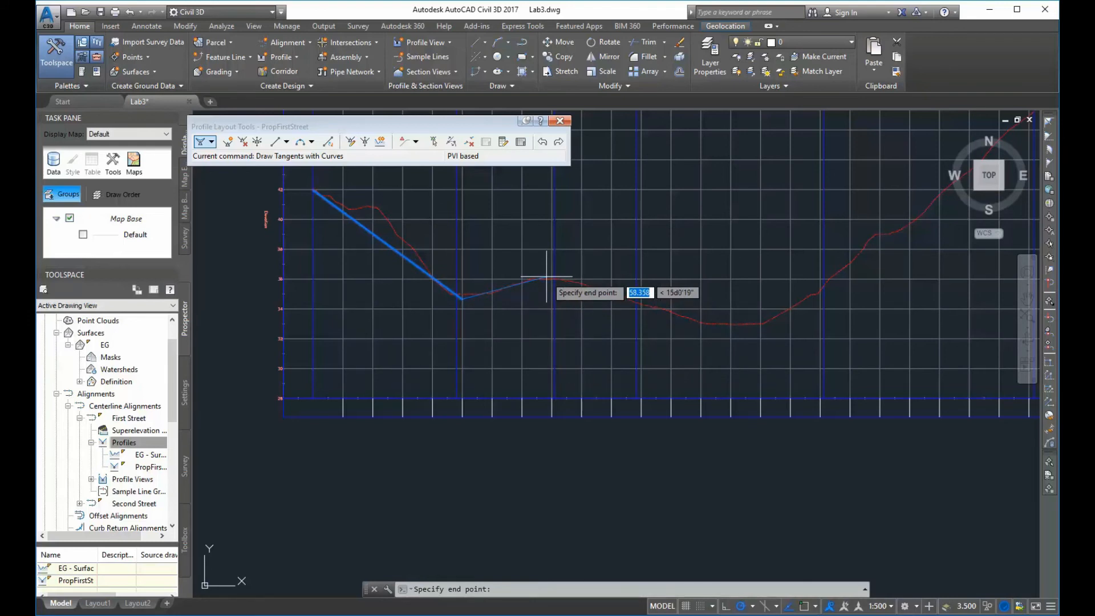
click(565, 277)
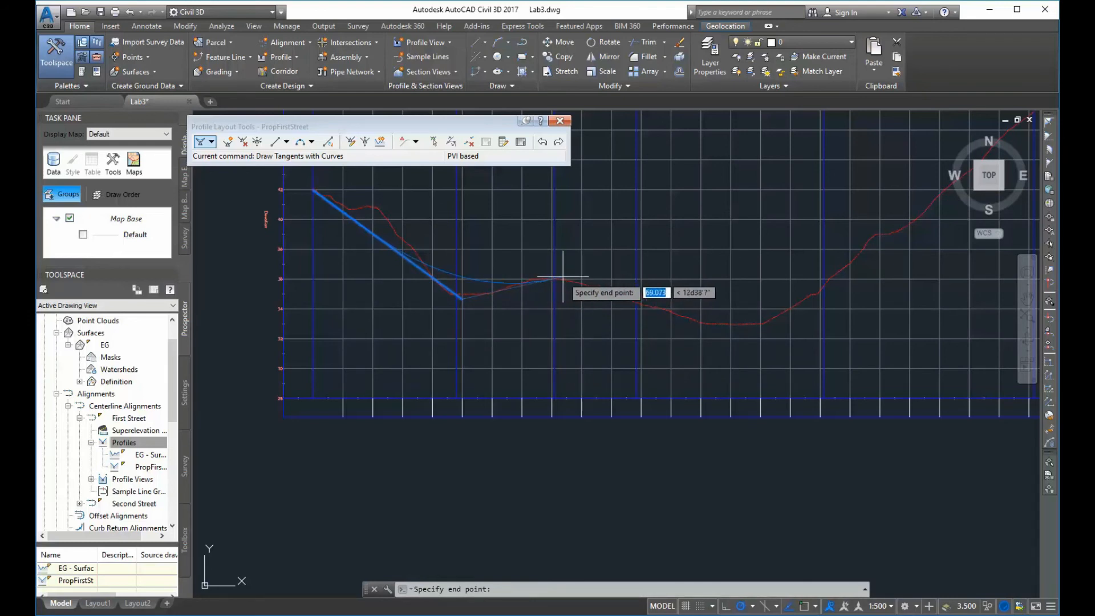
key(F3)
click(593, 279)
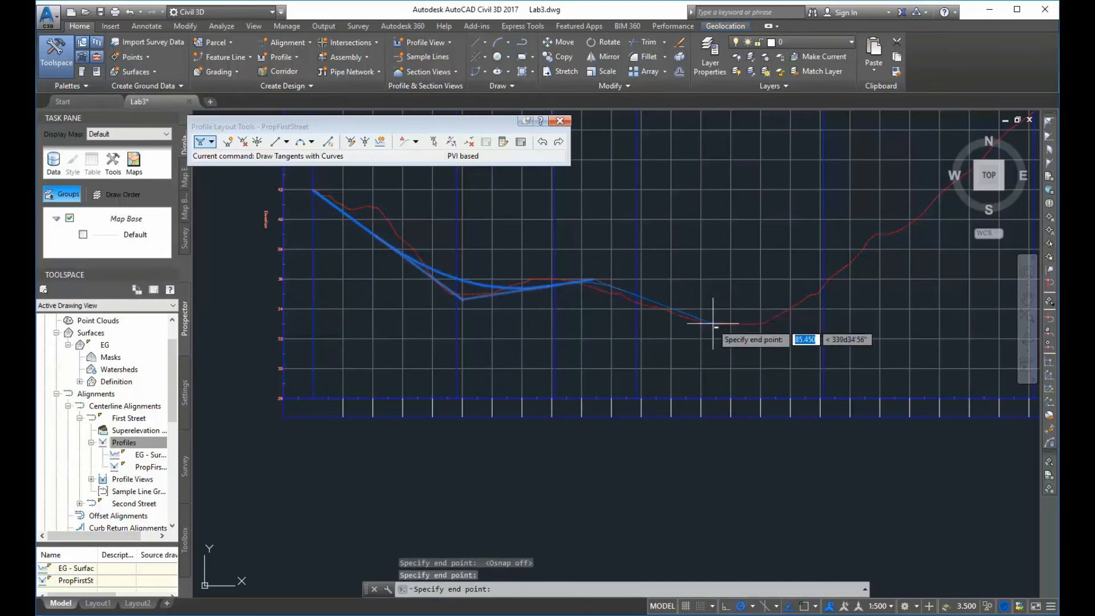
click(737, 332)
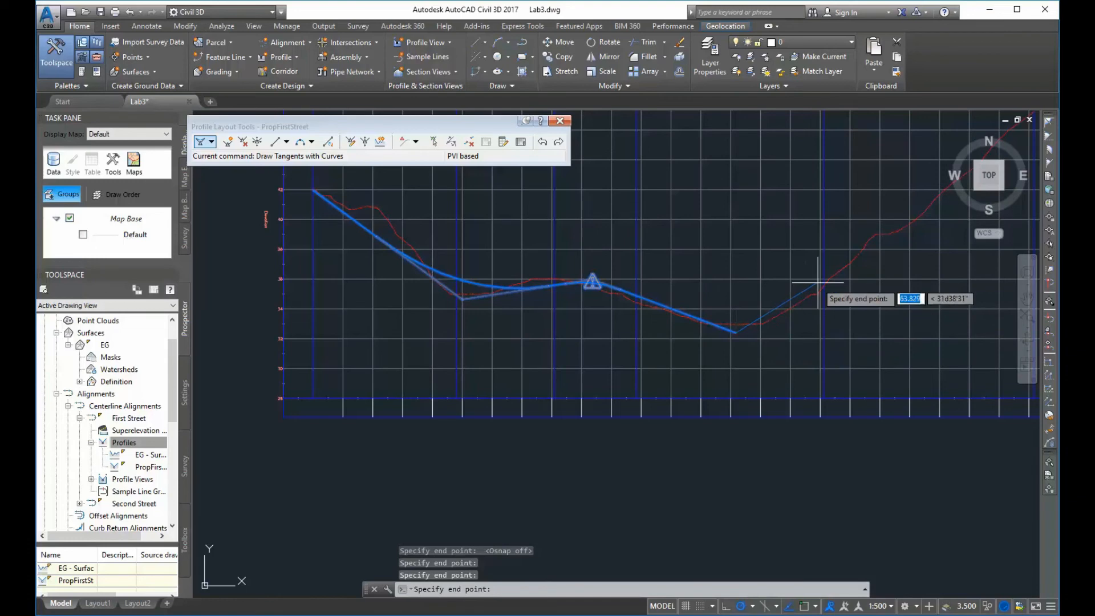
With object snap on, place the last PVI at the end of the existing ground line, at elevation about 47.2, and finish the tangents
middle_drag(854, 298, 563, 379)
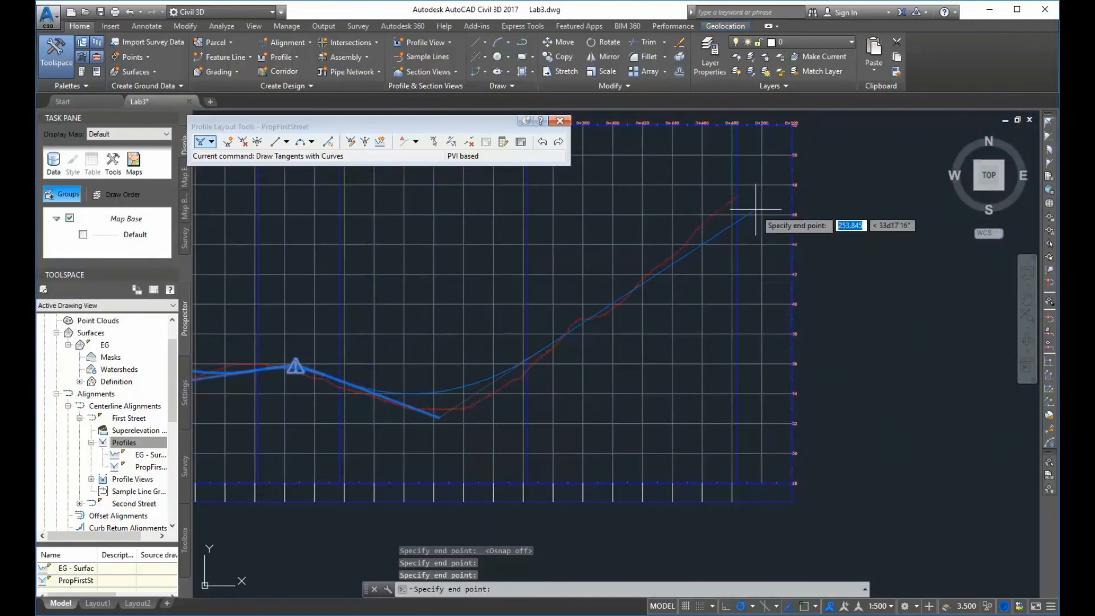
scroll(741, 223, up, 5)
middle_drag(732, 180, 604, 338)
scroll(613, 319, up, 3)
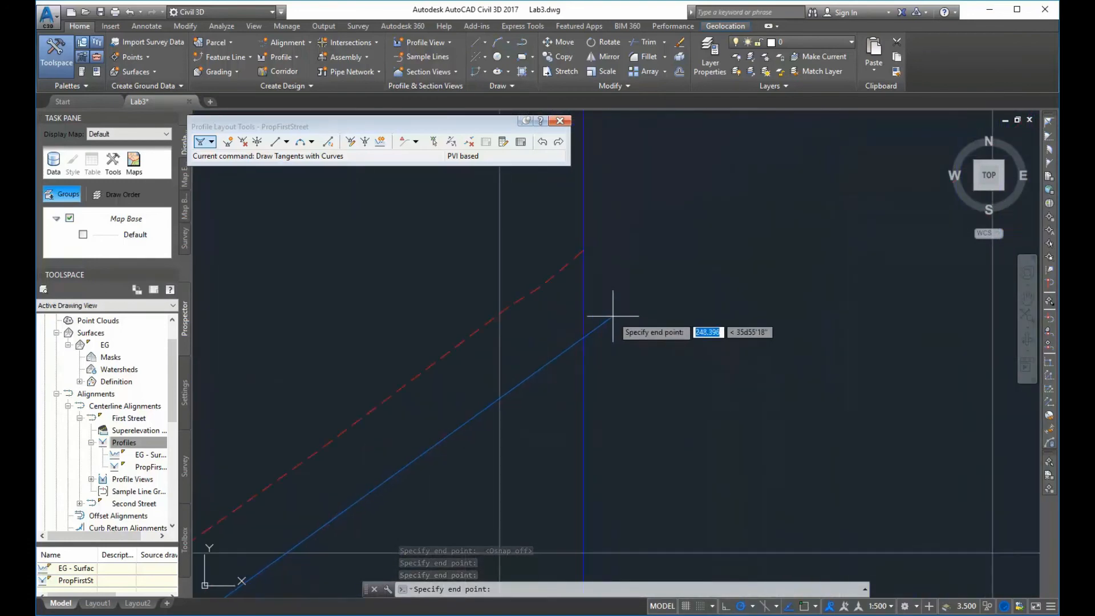
click(806, 606)
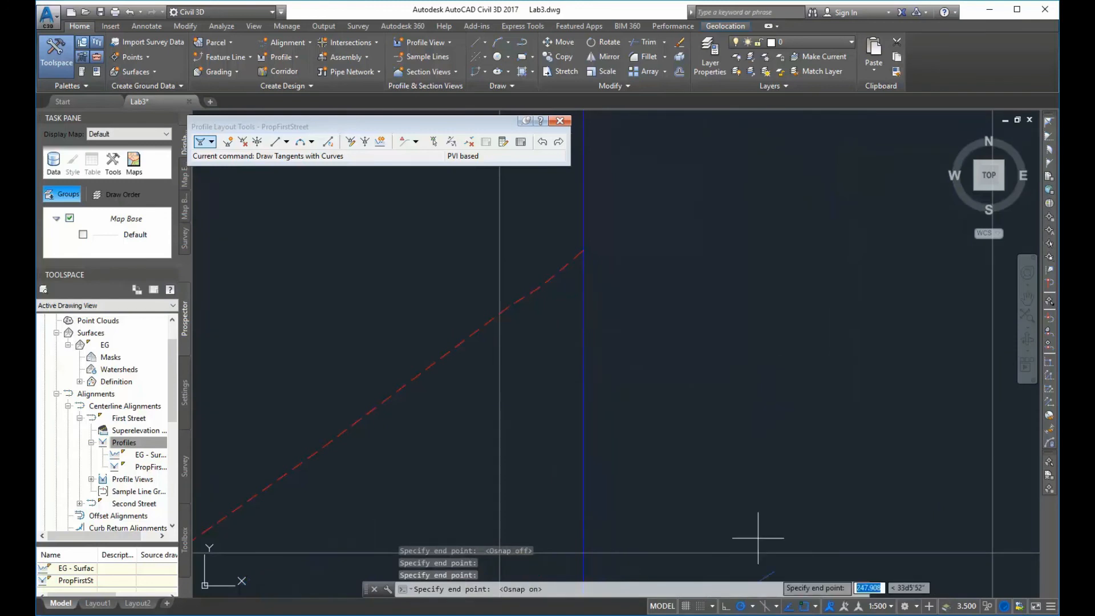
click(583, 250)
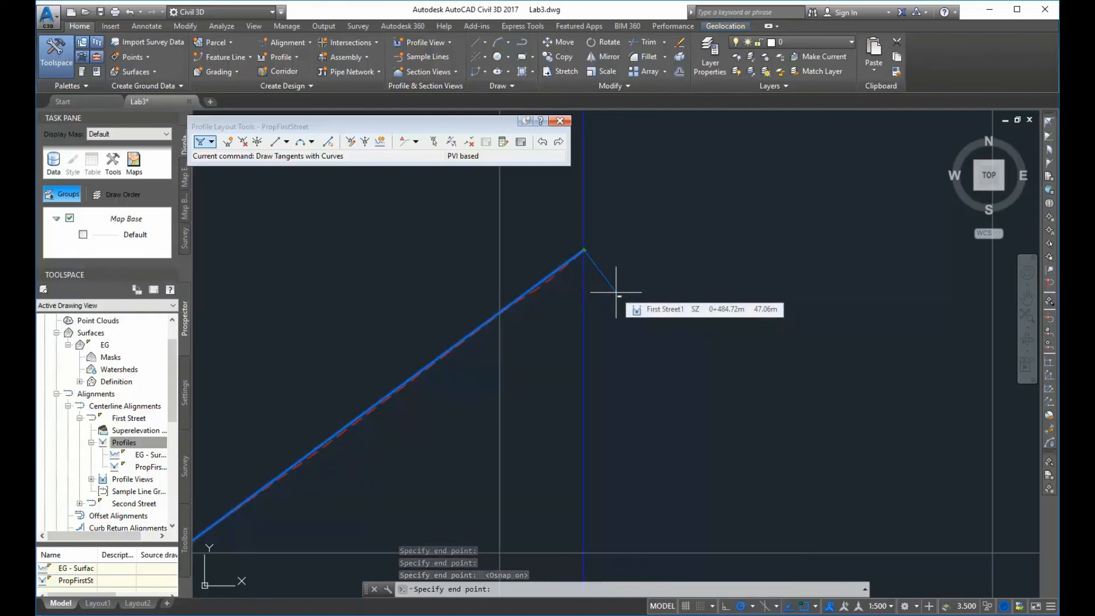
key(Return)
Examine the finished PropFirstStreet profile along its whole length, checking its grade labels and vertical curves against the existing ground
scroll(506, 344, down, 8)
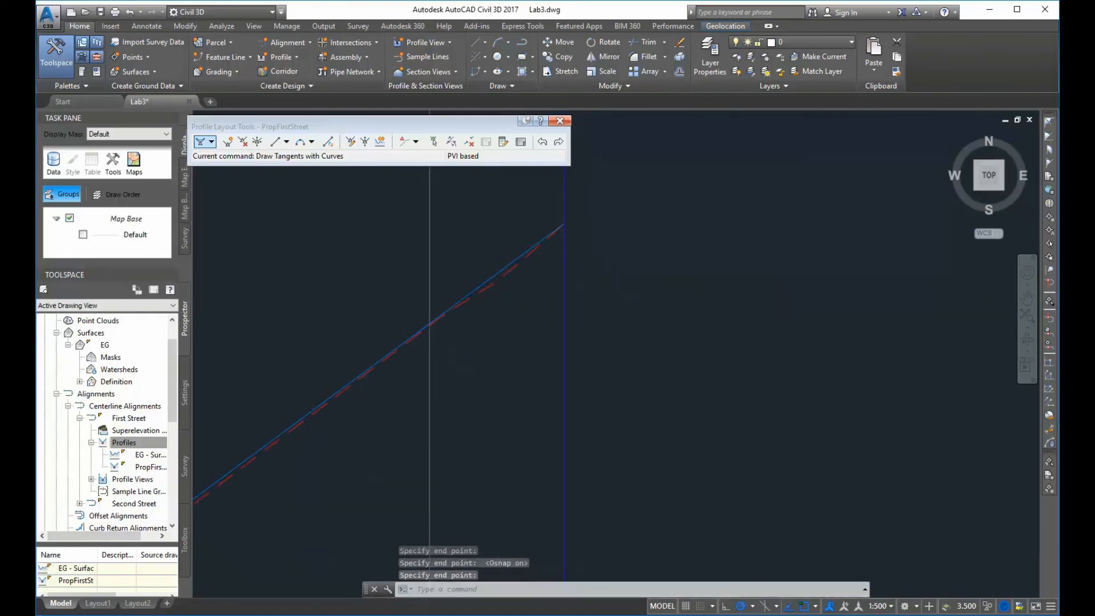
middle_drag(405, 459, 787, 269)
middle_drag(459, 380, 655, 342)
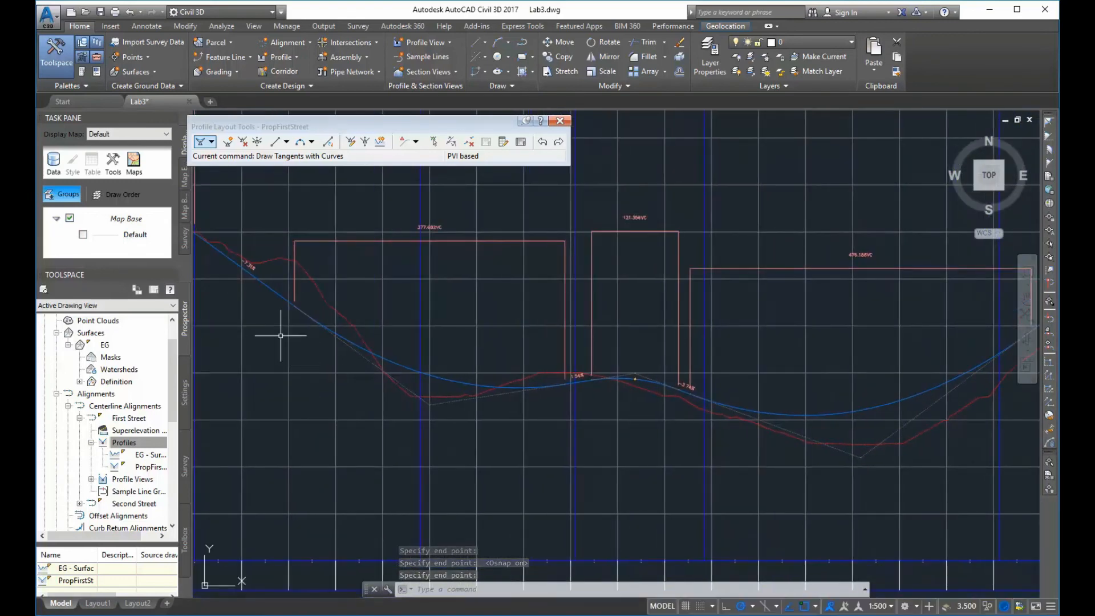
middle_drag(289, 355, 417, 364)
scroll(357, 318, up, 4)
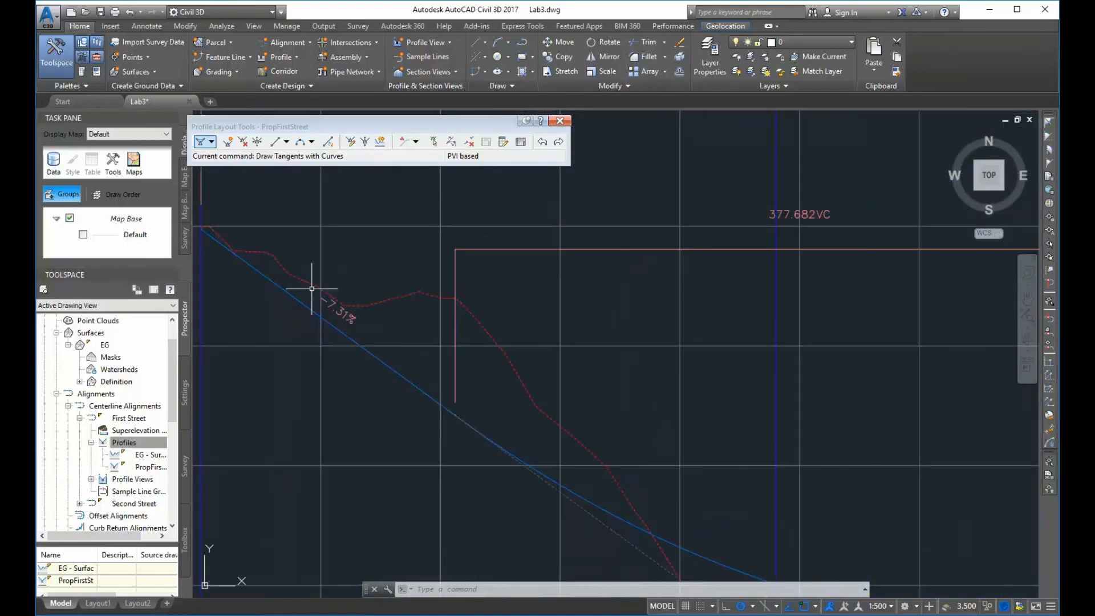
scroll(450, 362, down, 3)
middle_drag(558, 404, 479, 388)
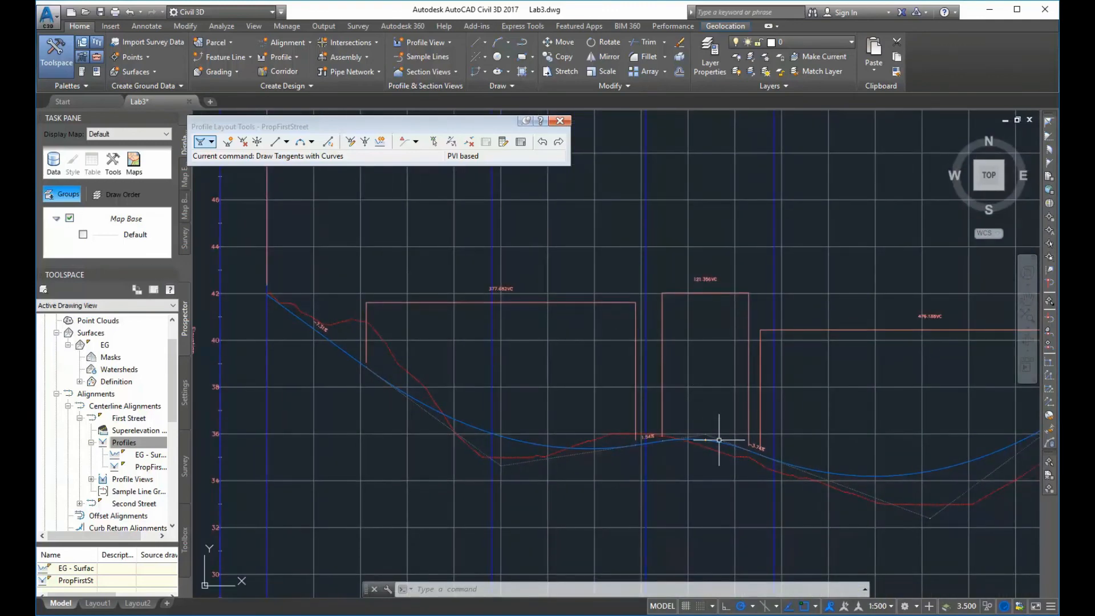
middle_drag(861, 450, 676, 429)
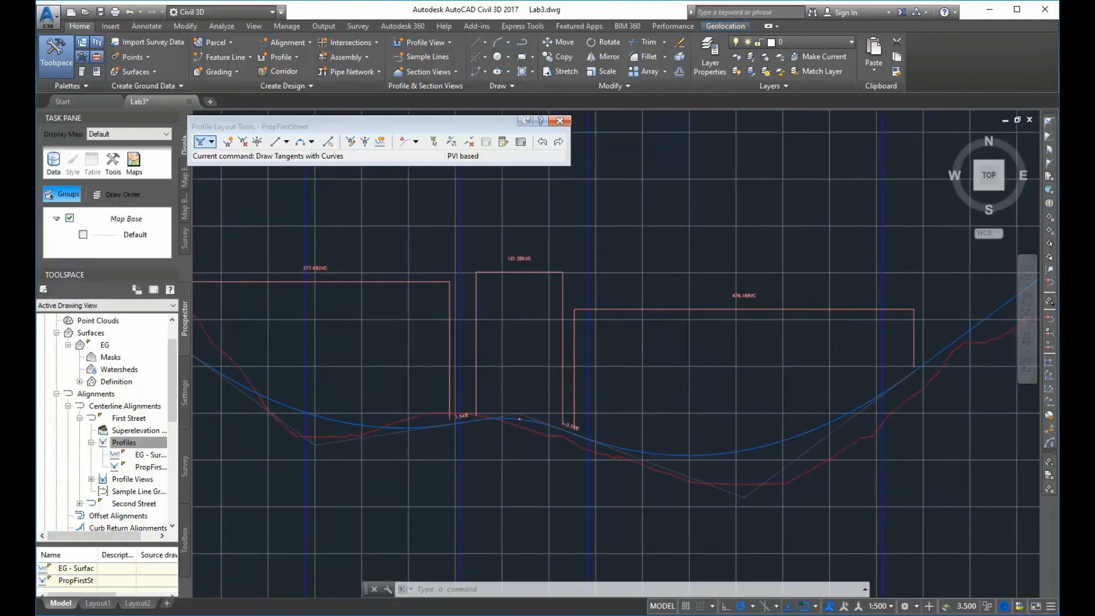
middle_drag(907, 342, 662, 379)
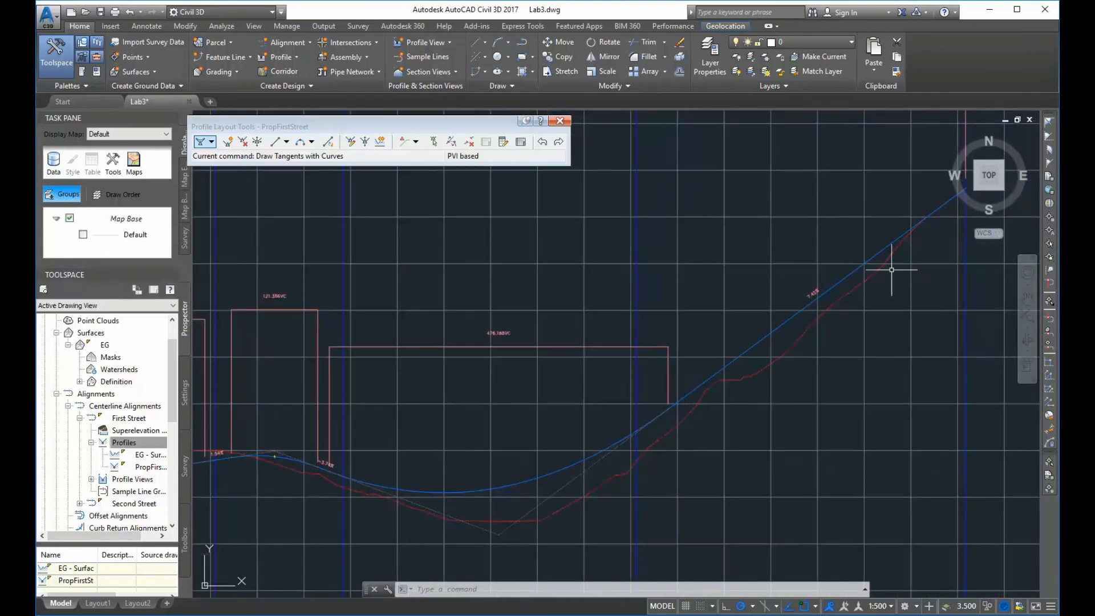
Display the profile entities table for PropFirstStreet, widen it, and inspect the crest curve at the third PVI in the profile view
click(520, 142)
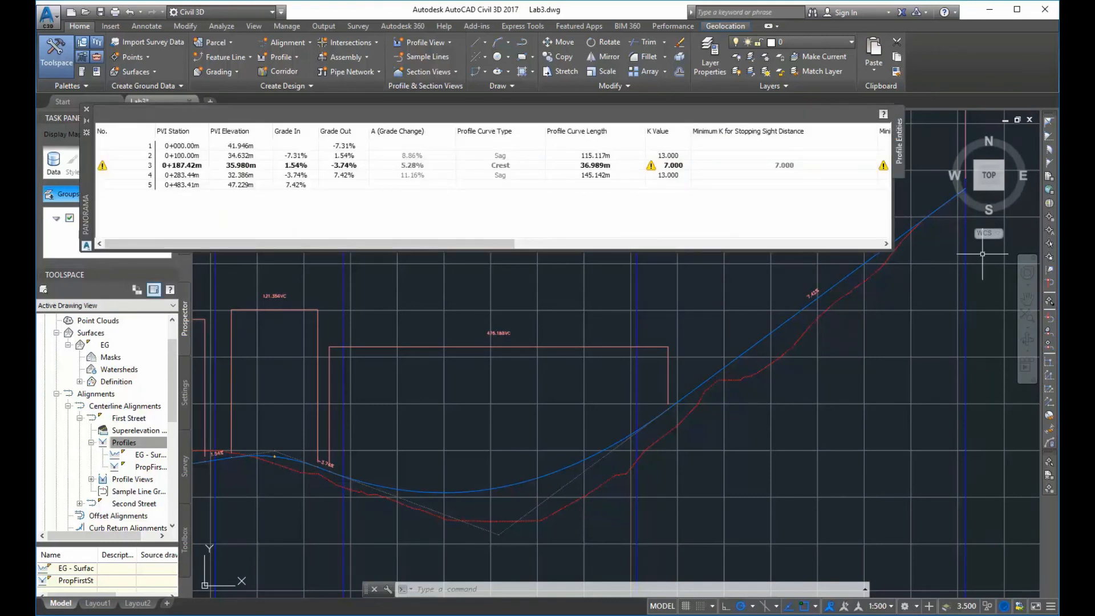
drag(894, 218, 976, 230)
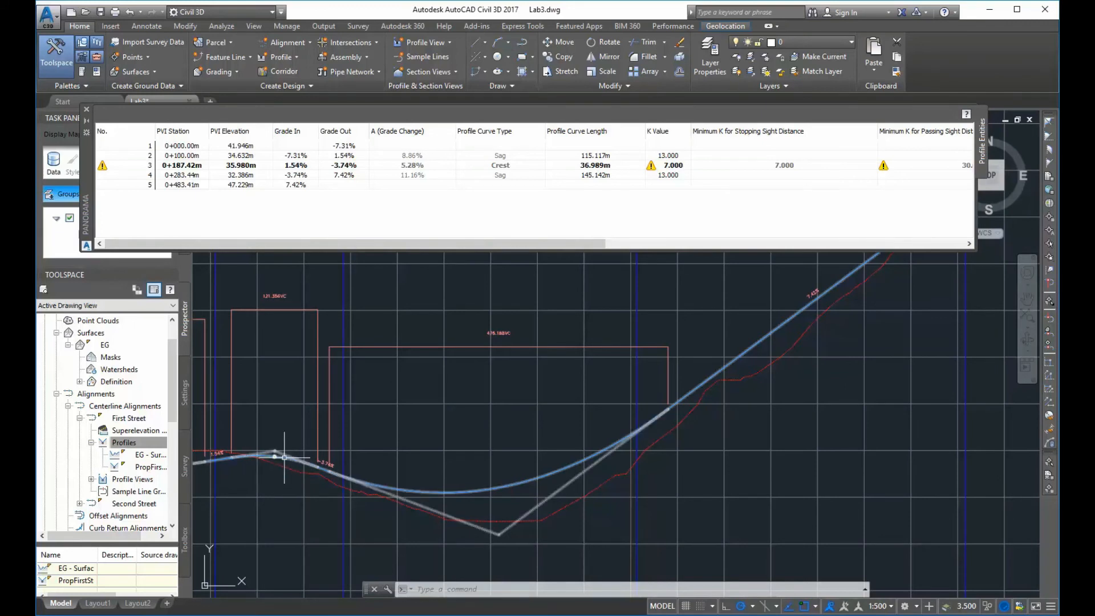
scroll(280, 463, up, 4)
scroll(280, 464, up, 2)
middle_drag(246, 425, 393, 449)
scroll(369, 392, down, 2)
scroll(365, 402, down, 4)
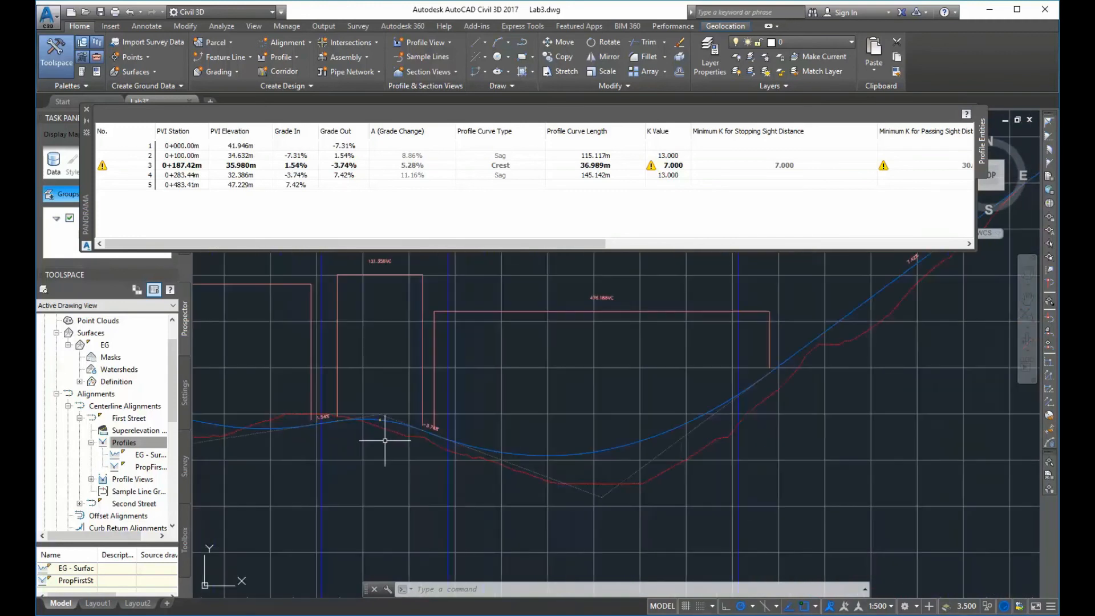
Compare the crest curve's K value with the minimum K for stopping and passing sight distance, and look over First Street in plan
drag(414, 245, 337, 245)
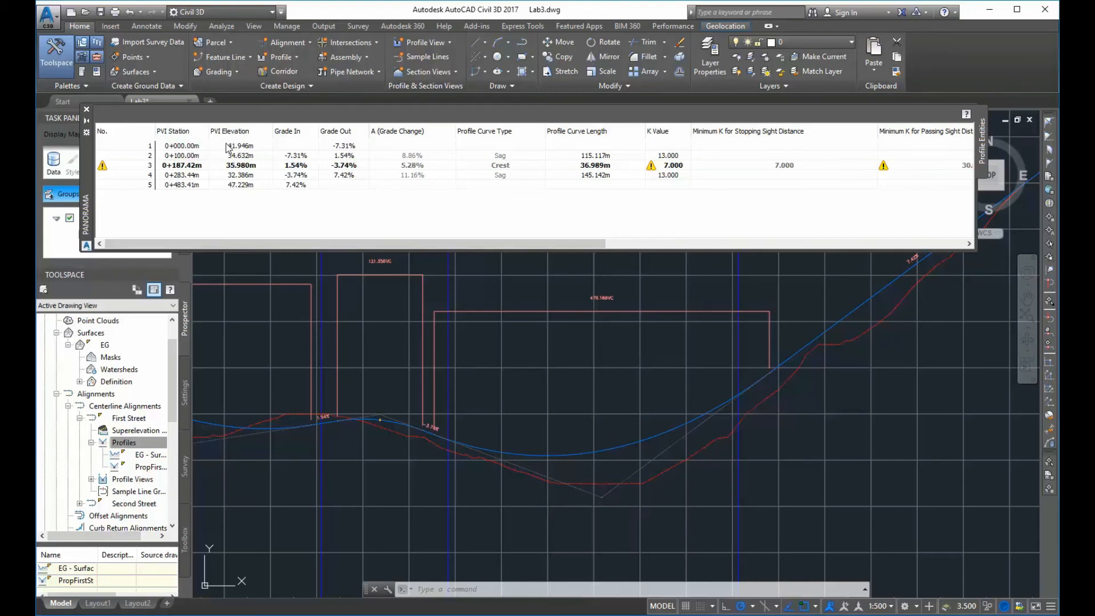
drag(585, 245, 806, 250)
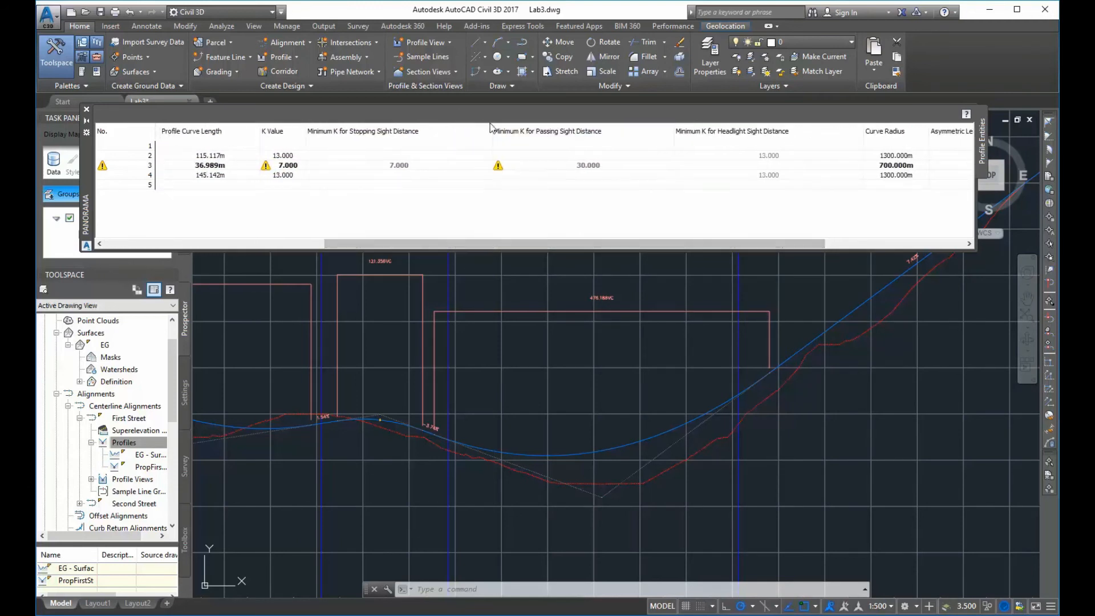
drag(492, 131, 428, 131)
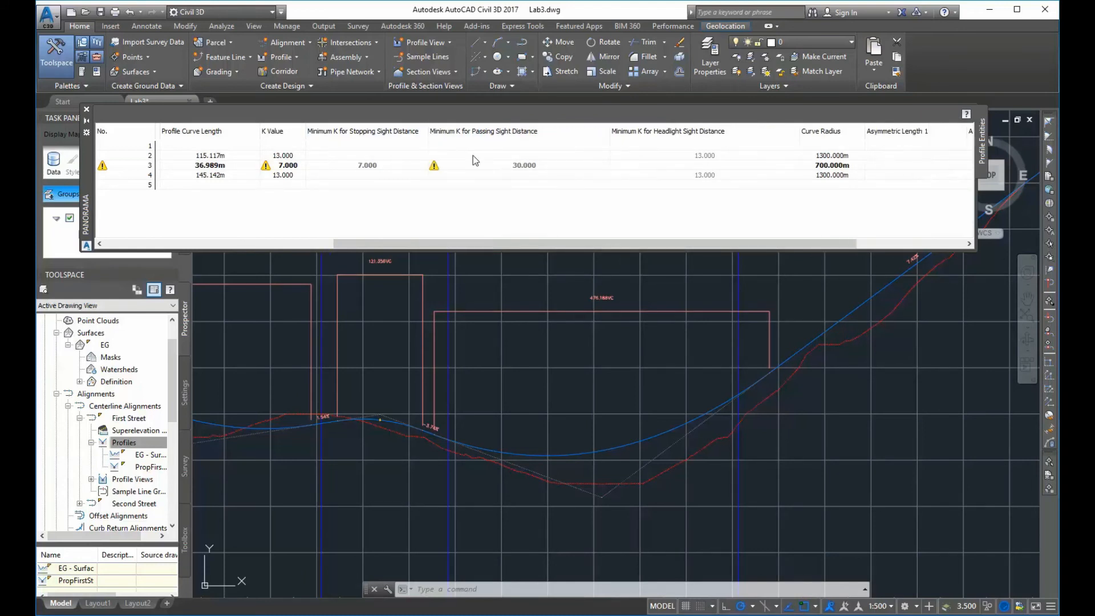
mouse_move(266, 167)
scroll(413, 346, down, 8)
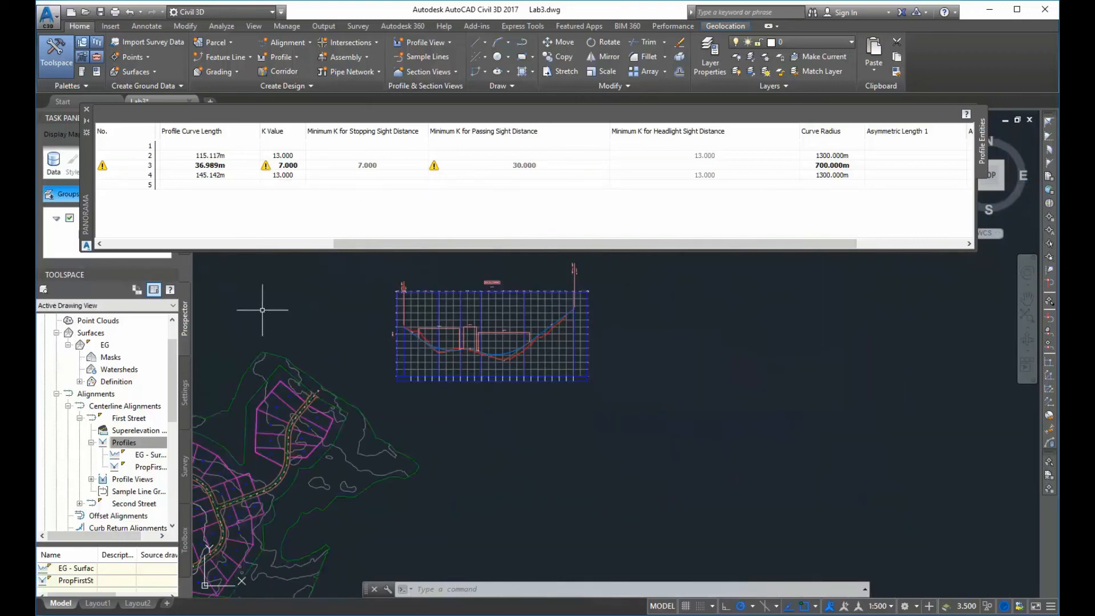
scroll(361, 344, up, 8)
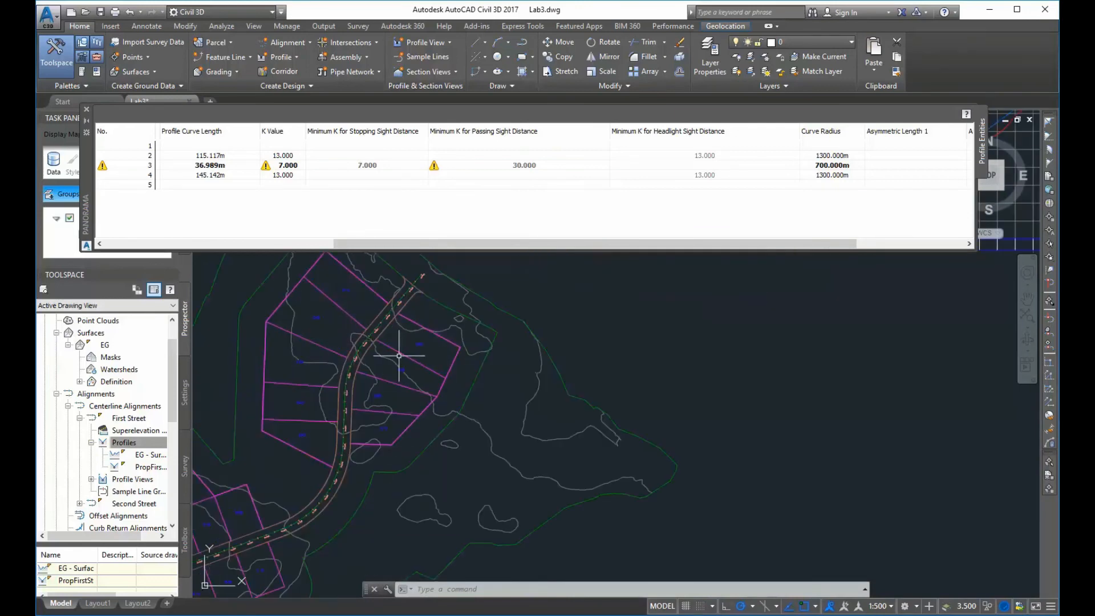
scroll(336, 470, down, 4)
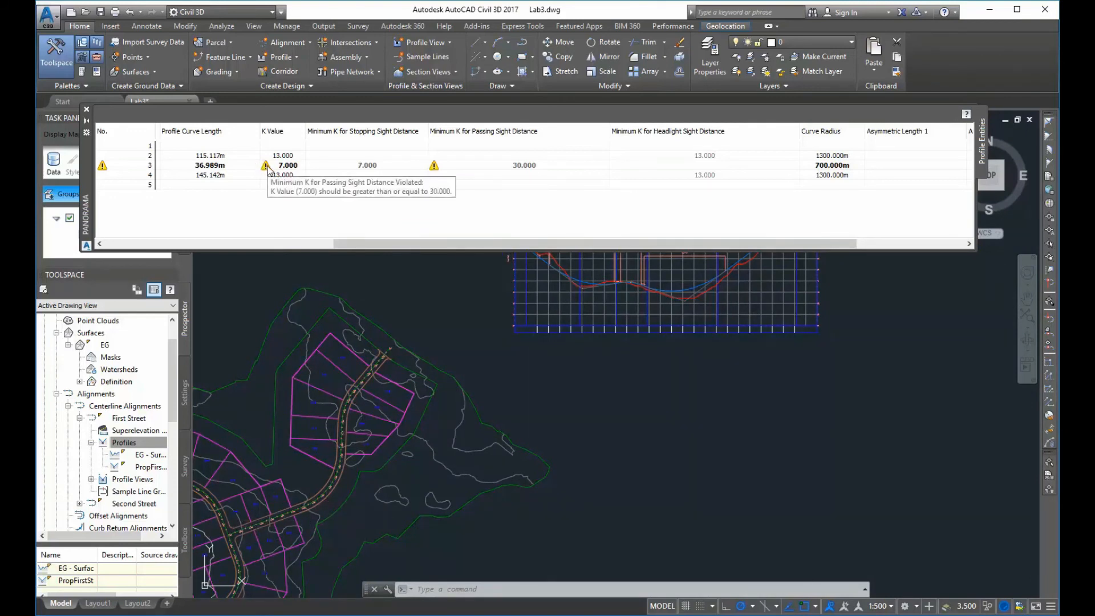
Review the remaining profile entity data, from design speed and curve radius back to curve length, grades and the K value warning
drag(562, 245, 652, 245)
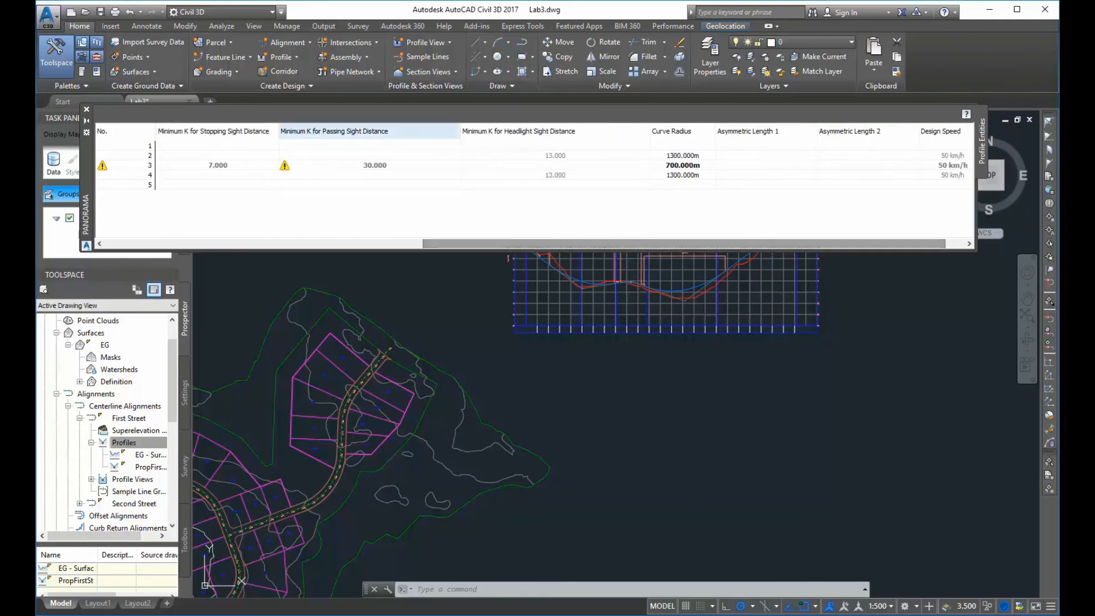
drag(460, 138, 401, 139)
drag(450, 245, 345, 245)
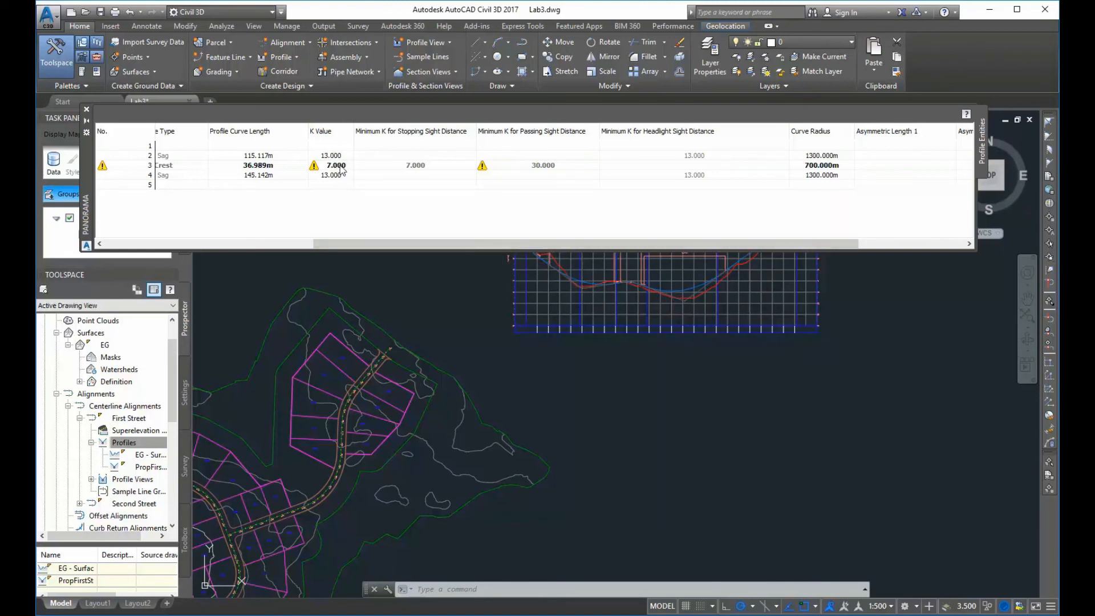
drag(336, 246, 264, 249)
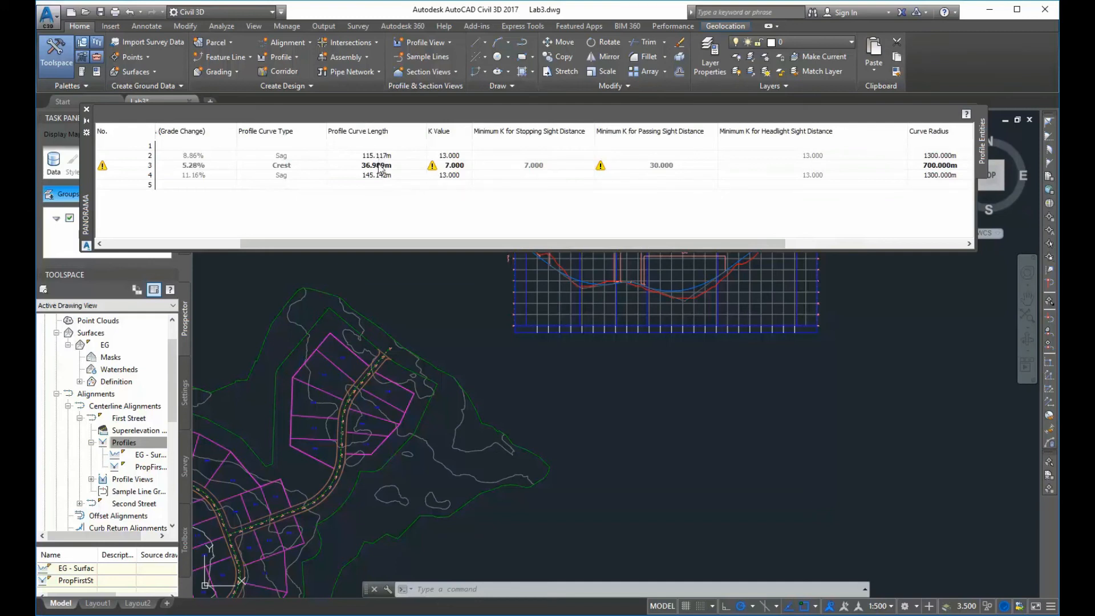
mouse_move(388, 242)
mouse_down()
mouse_move(423, 242)
mouse_move(385, 245)
mouse_up()
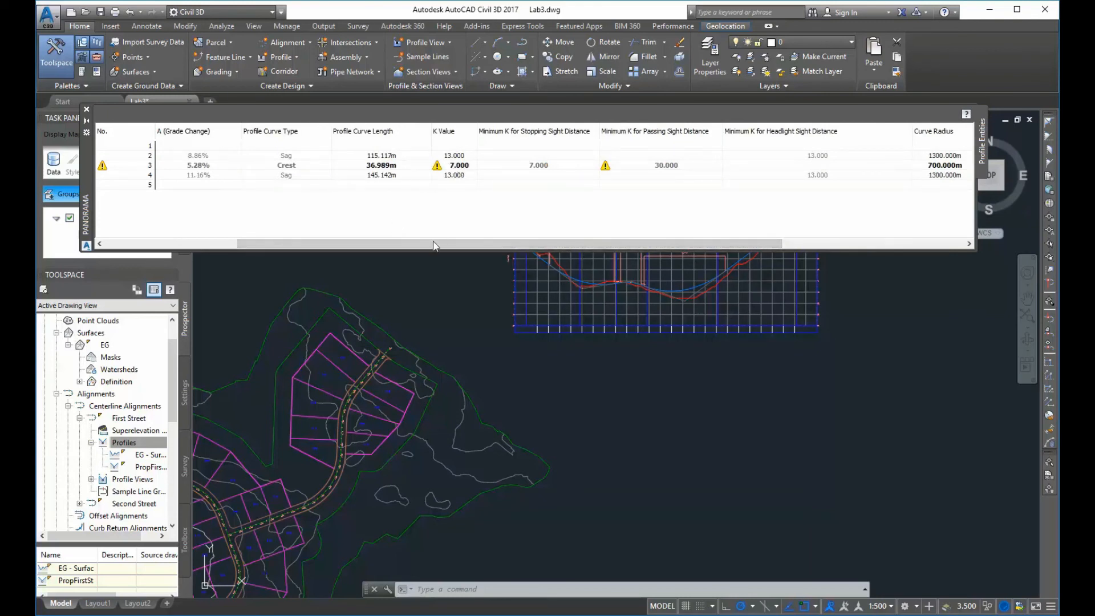
drag(432, 244, 371, 244)
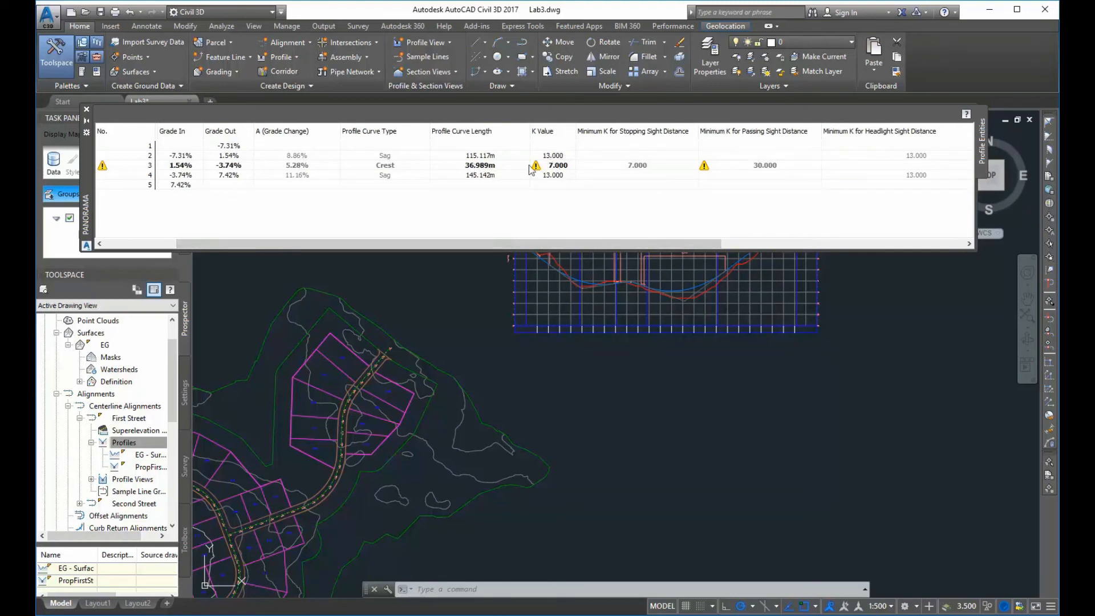
mouse_move(536, 169)
Open the crest curve's K value and its profile curve length for editing
click(557, 168)
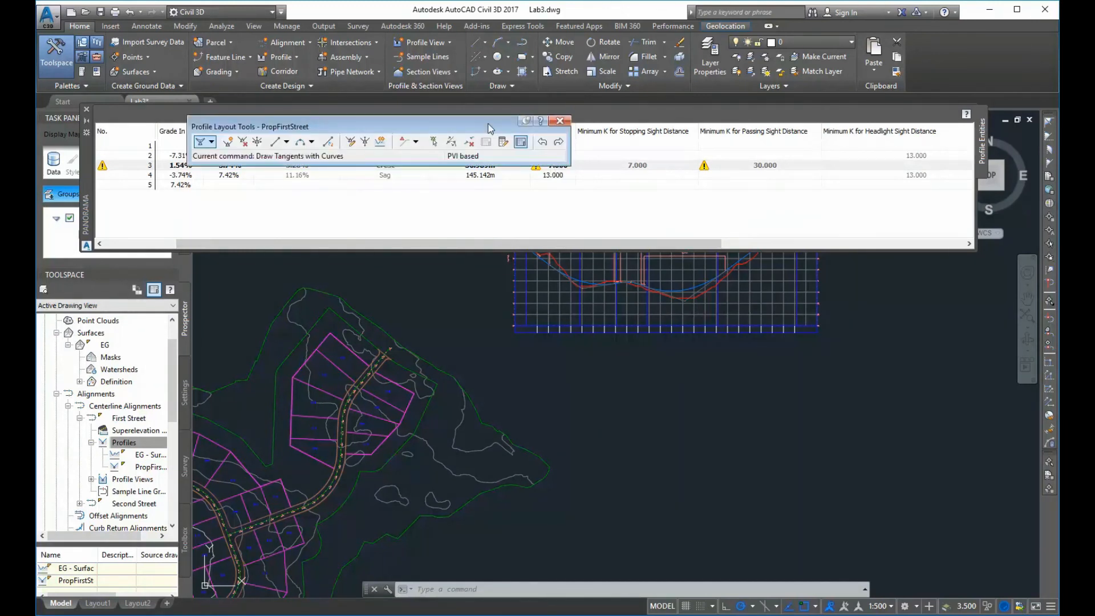
click(557, 167)
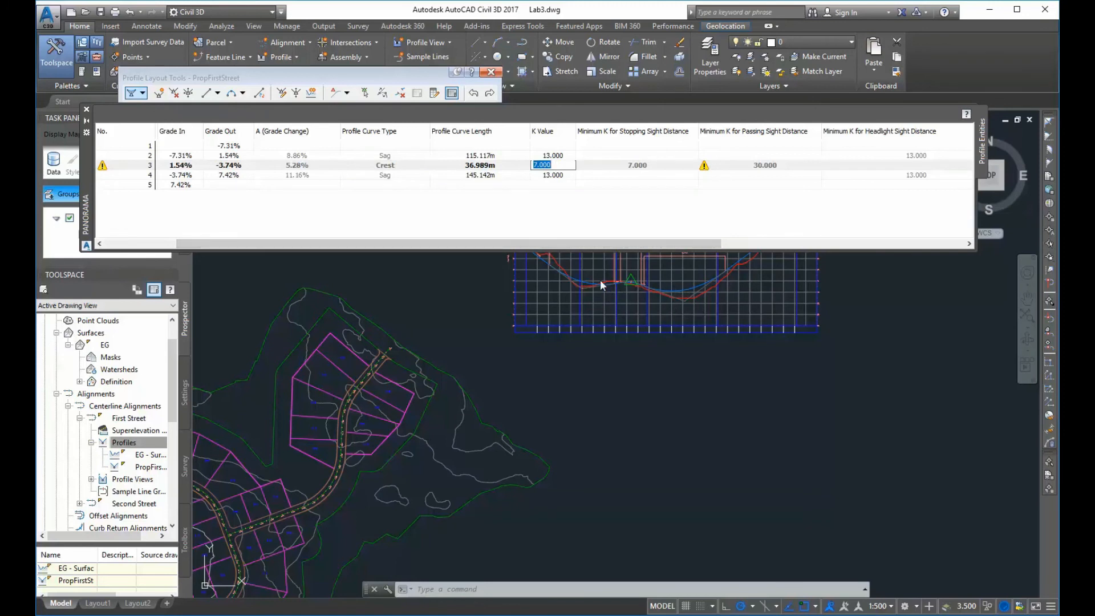
key(Return)
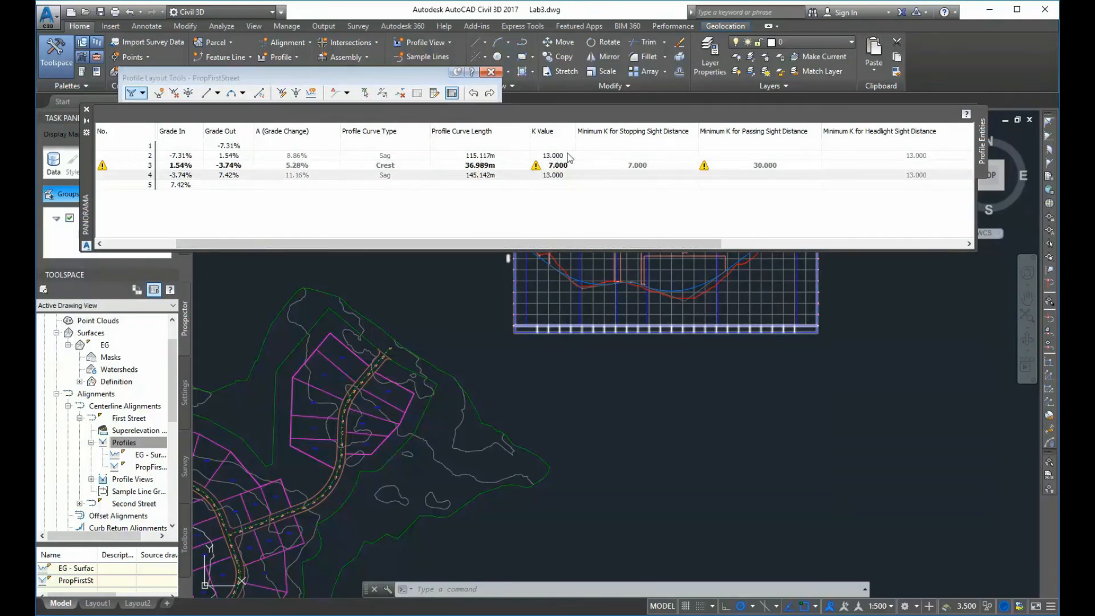
click(474, 166)
click(474, 165)
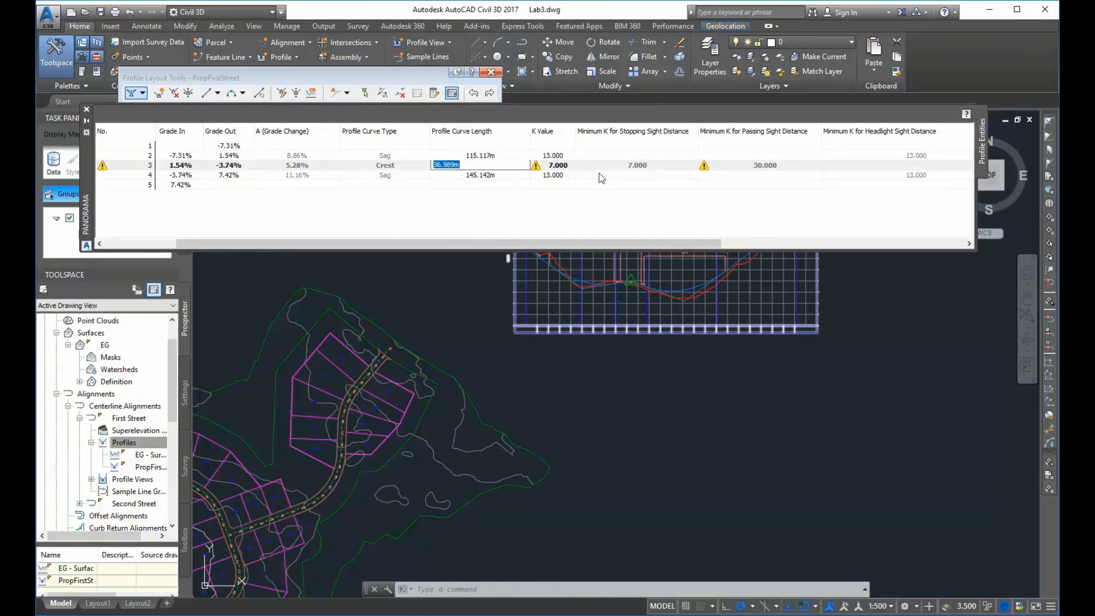
Close the profile entities table and the profile layout tools
click(491, 72)
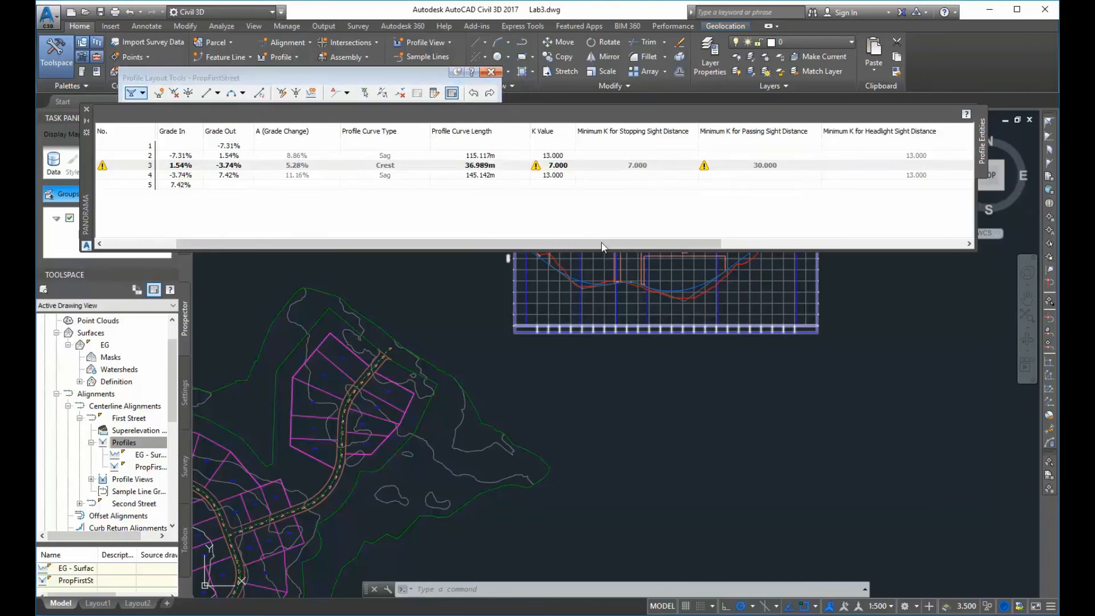
click(87, 109)
click(492, 72)
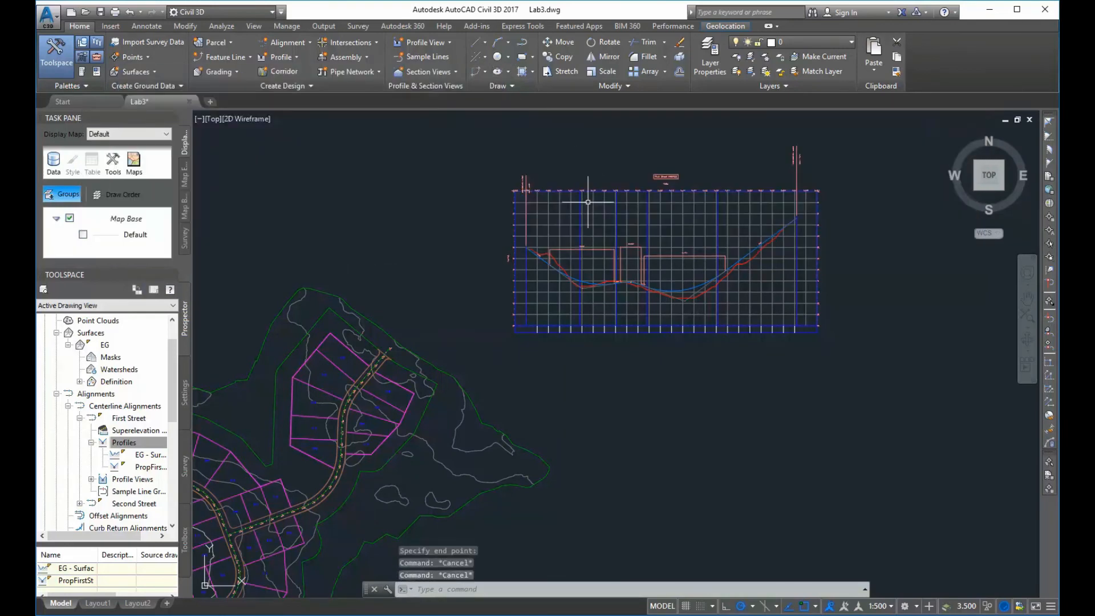
Select the PropFirstStreet profile at its first sag PVI, and open and close its geometry editor
scroll(589, 202, up, 7)
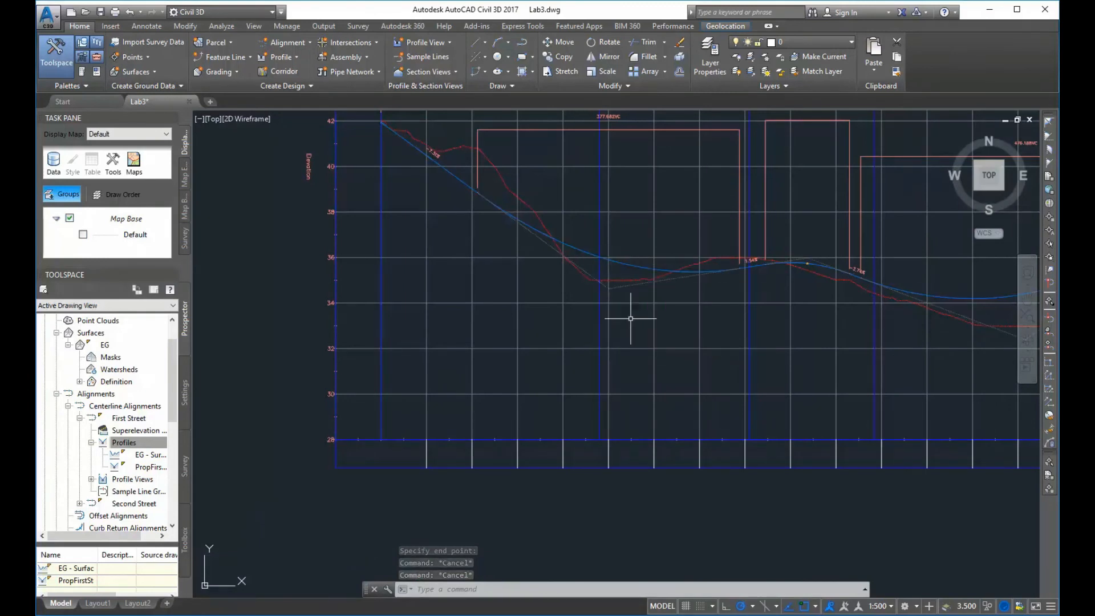
click(609, 289)
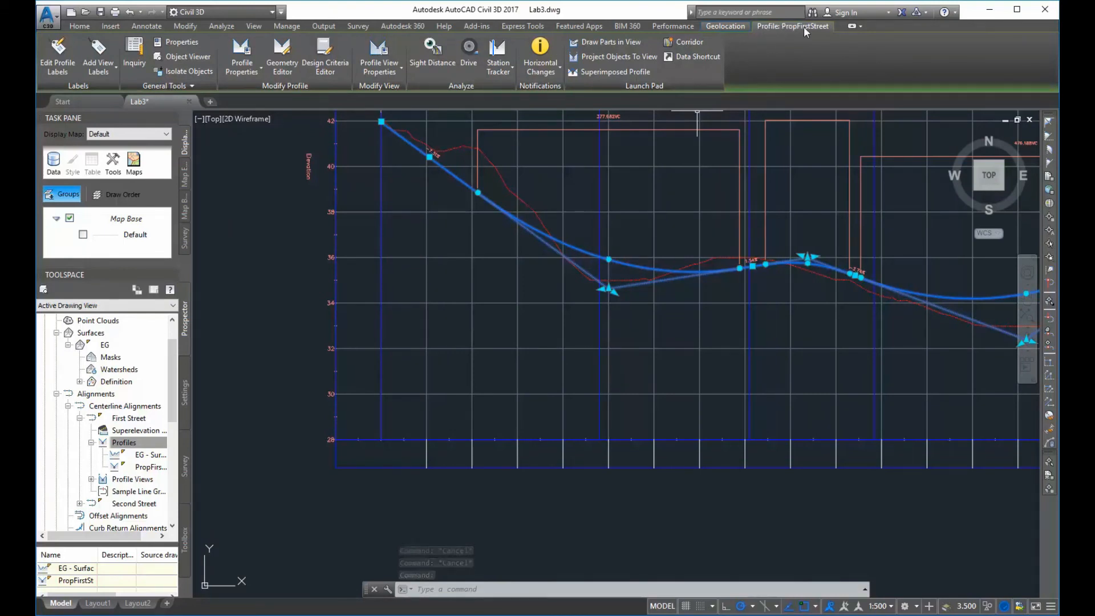
click(282, 50)
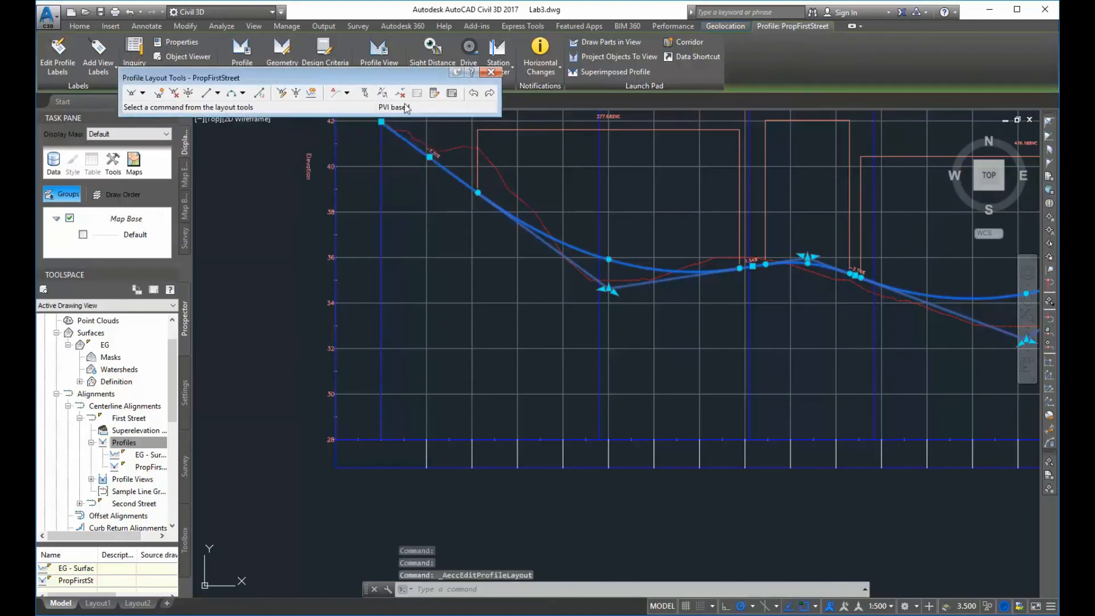
click(491, 72)
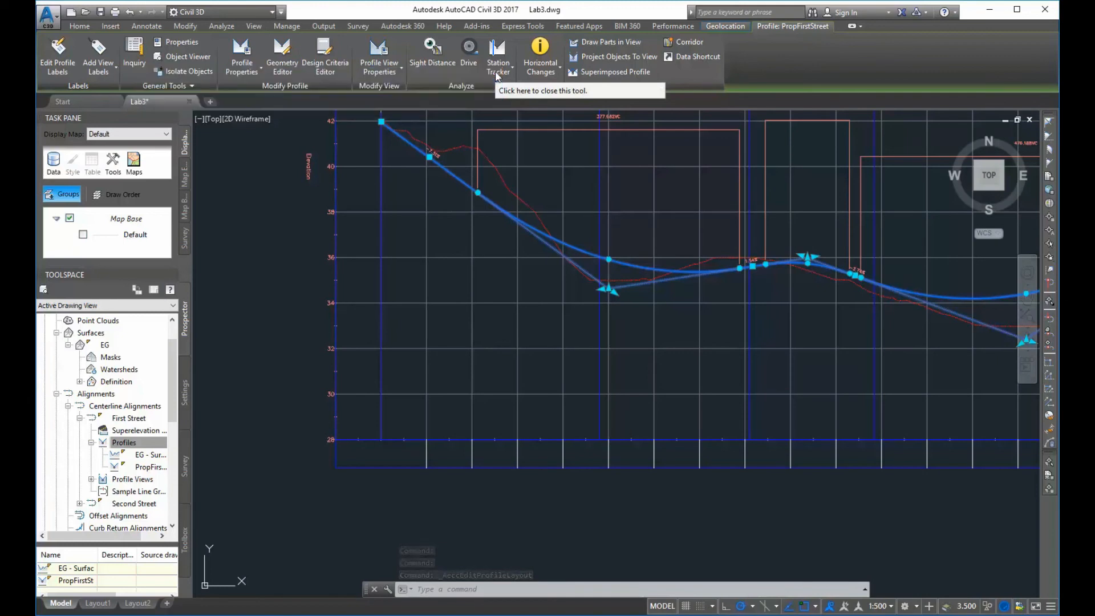
click(626, 286)
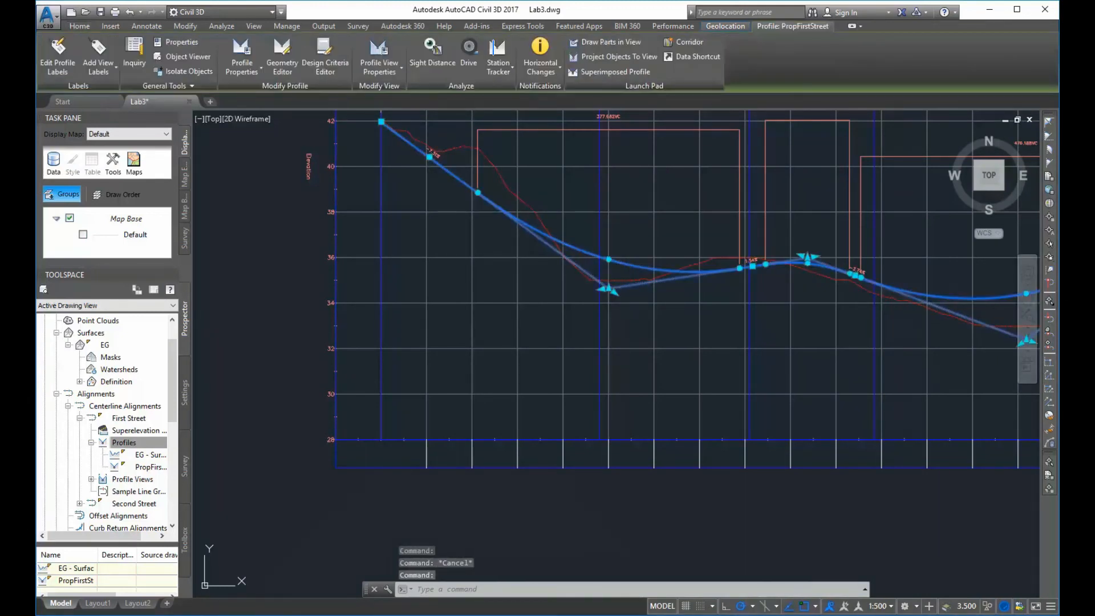
Move the first sag PVI to station 0+096.01 at elevation 34 m, and re-place the crest PVI at elevation 36 m
click(609, 289)
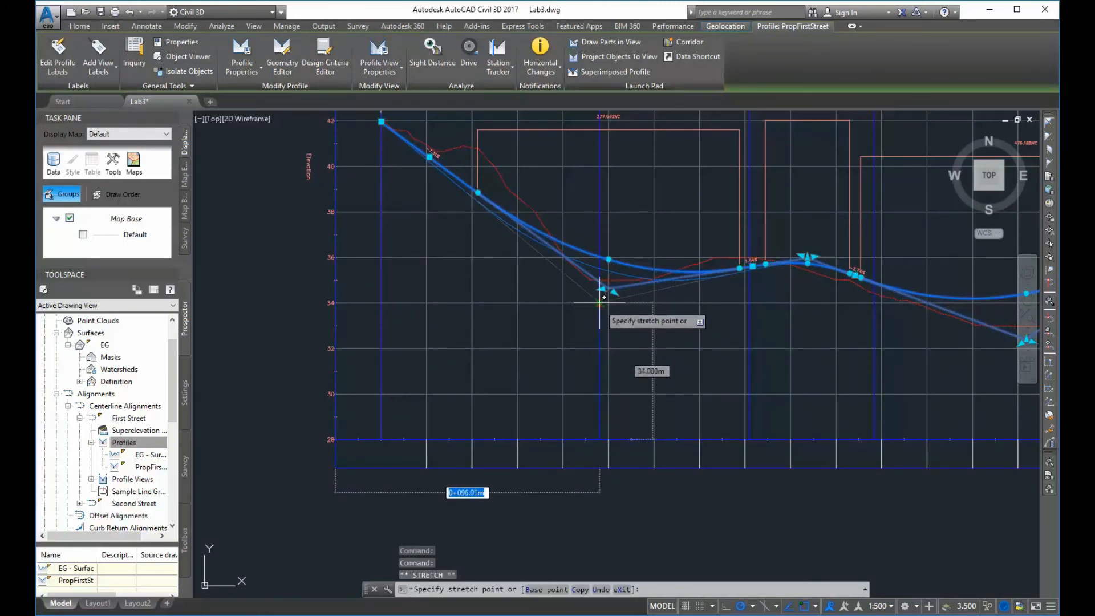
click(599, 303)
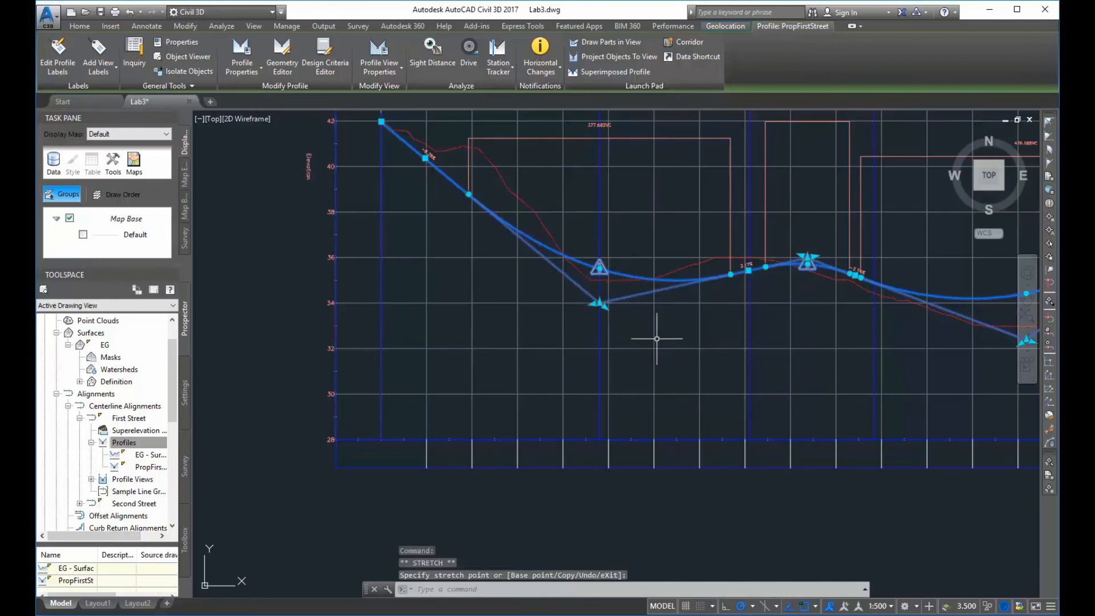
click(808, 261)
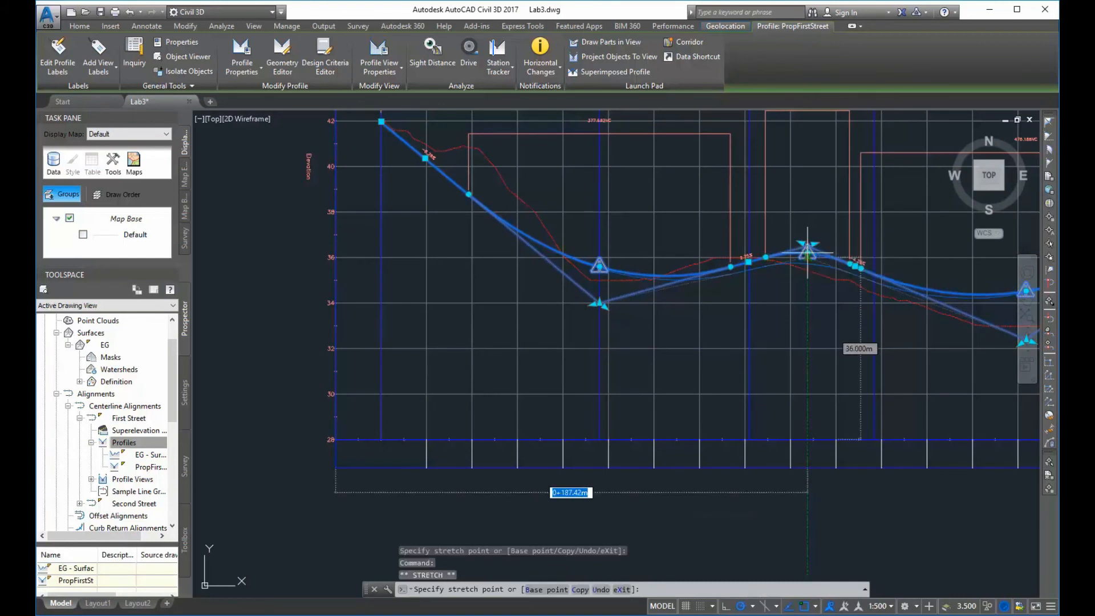
click(807, 258)
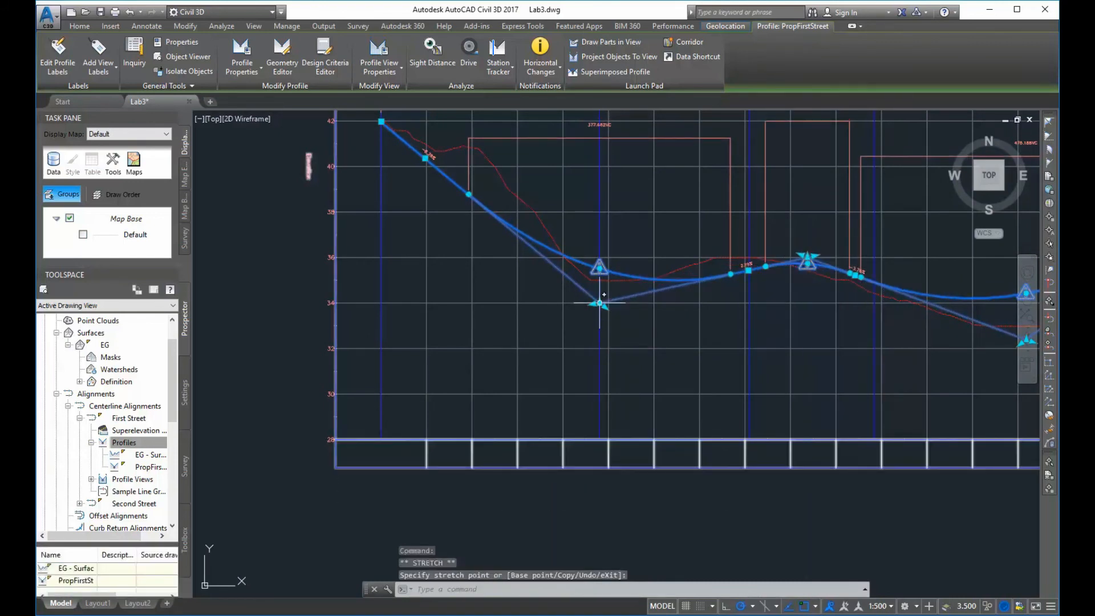
key(Escape)
click(637, 316)
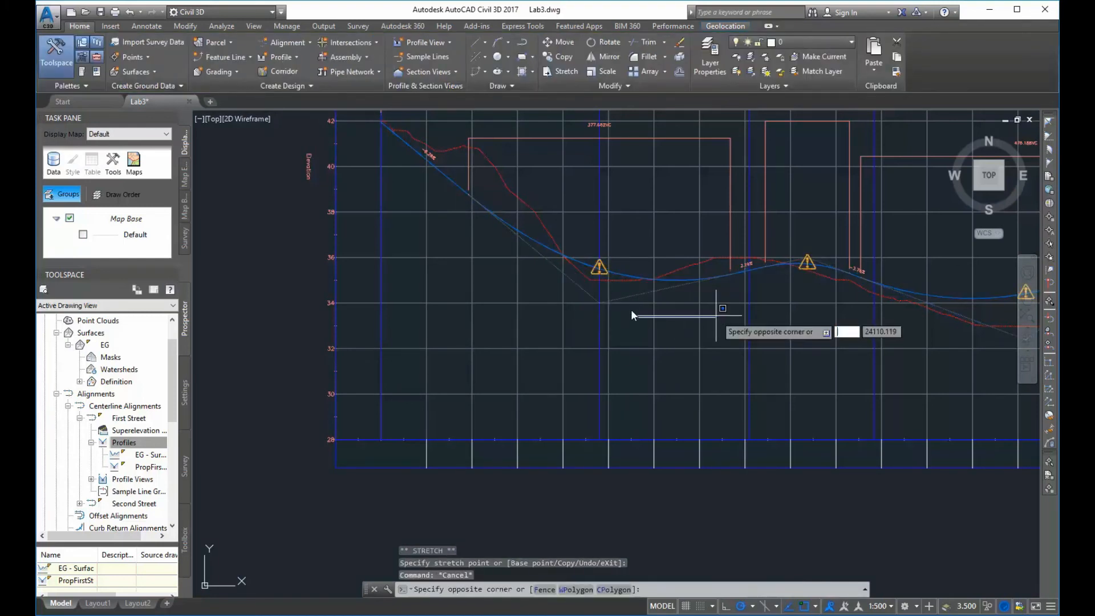
key(Escape)
key(Escape)
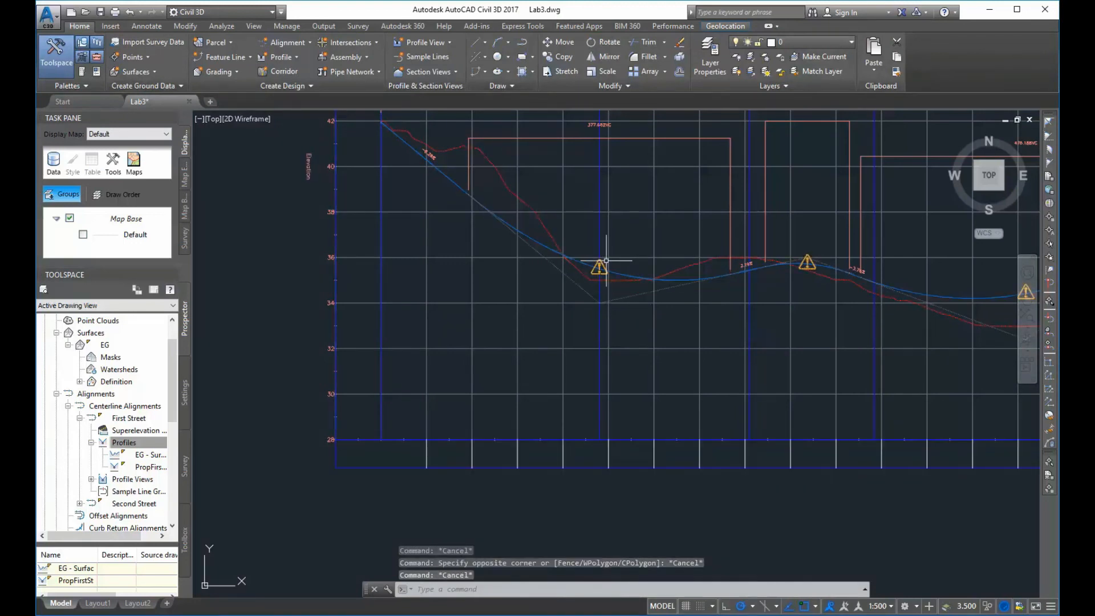
Check the K value warning on the first sag curve and raise its PVI vertically to about elevation 34.64 m
mouse_move(603, 265)
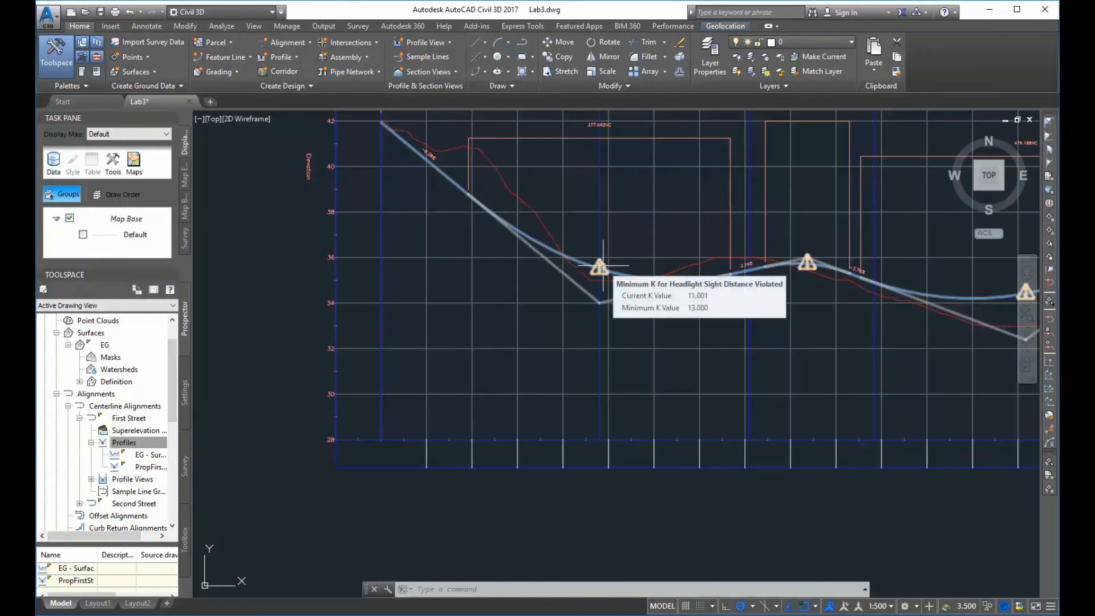
click(606, 298)
click(598, 303)
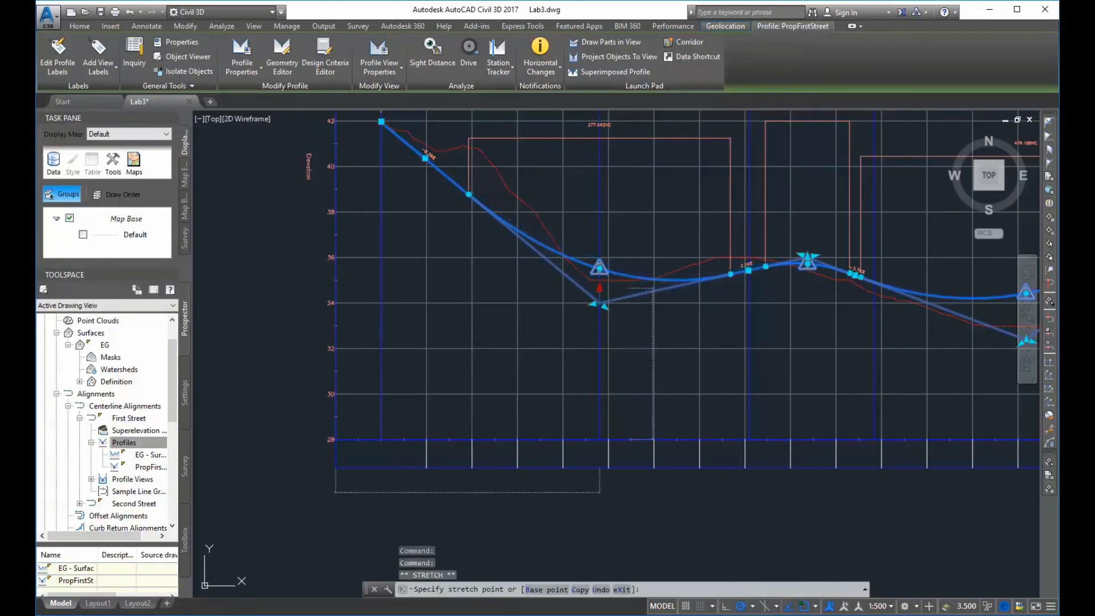
click(599, 288)
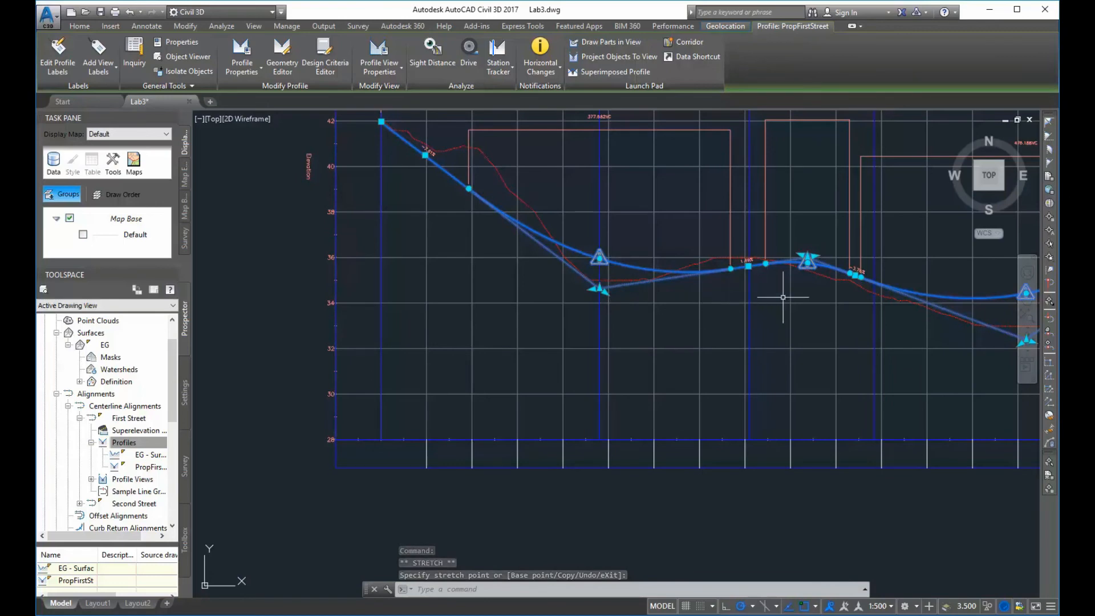
Deselect the profile and examine the first sag curve against the existing ground line around the start of the curve
scroll(801, 338, down, 1)
middle_drag(799, 342, 707, 335)
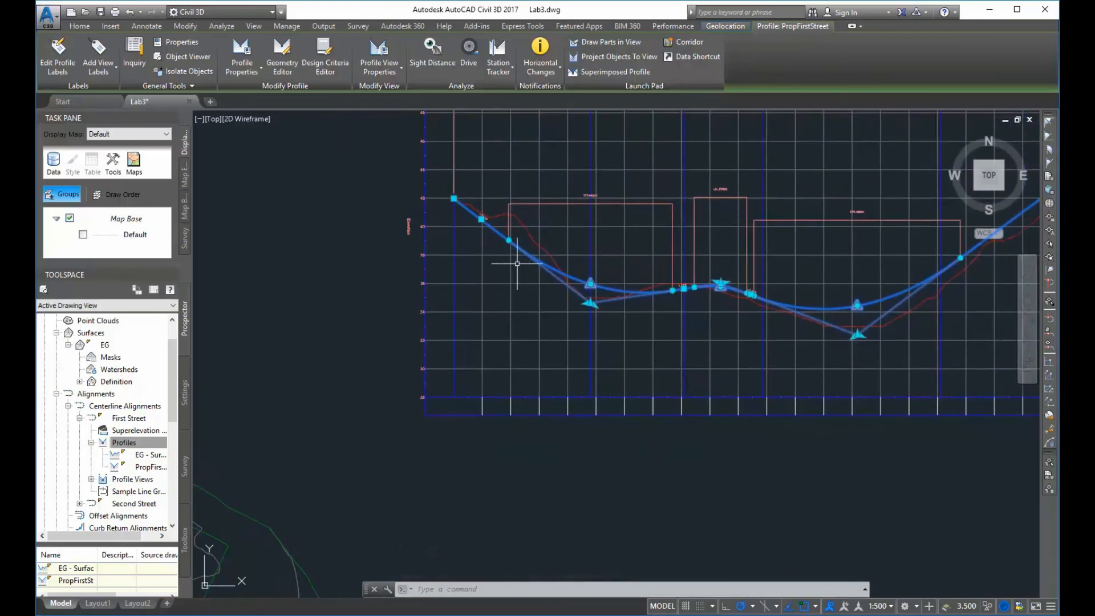
middle_drag(518, 264, 598, 294)
scroll(602, 296, up, 4)
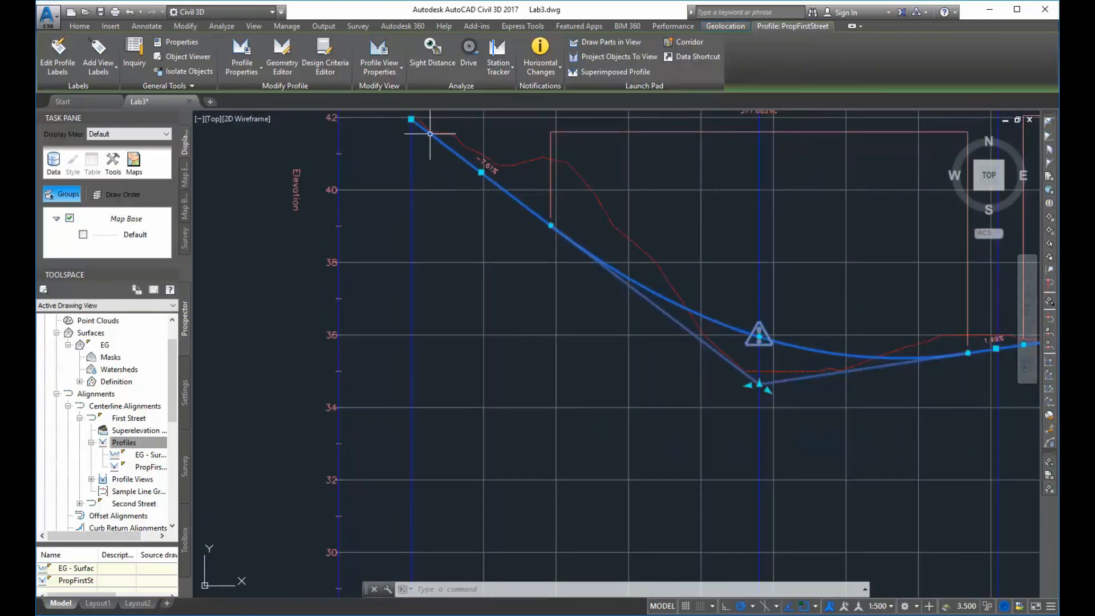
key(Escape)
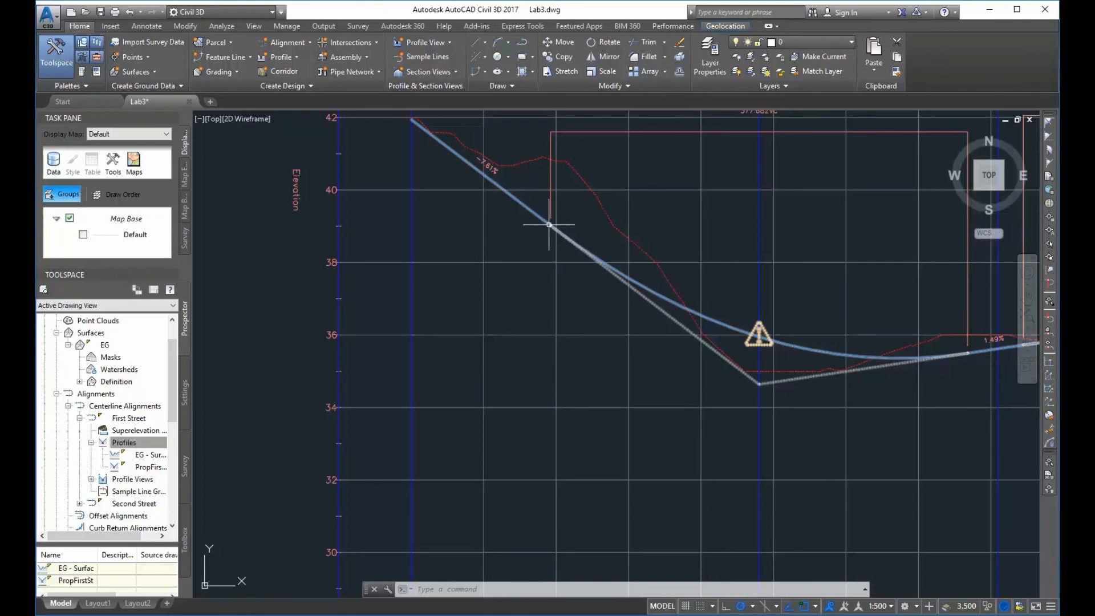
mouse_move(549, 225)
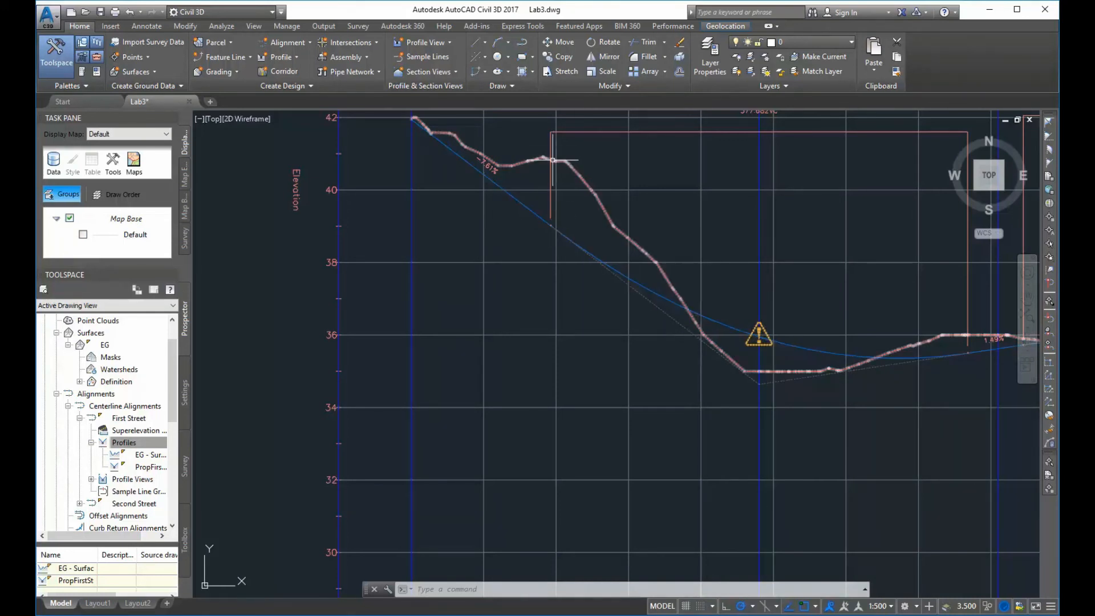
mouse_move(553, 160)
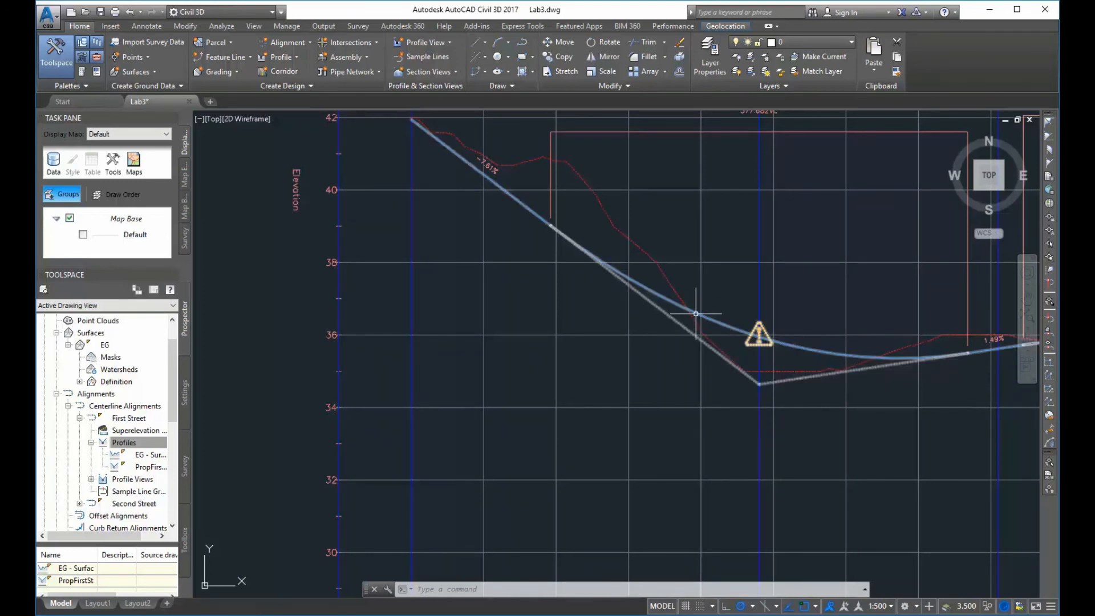
scroll(795, 348, down, 4)
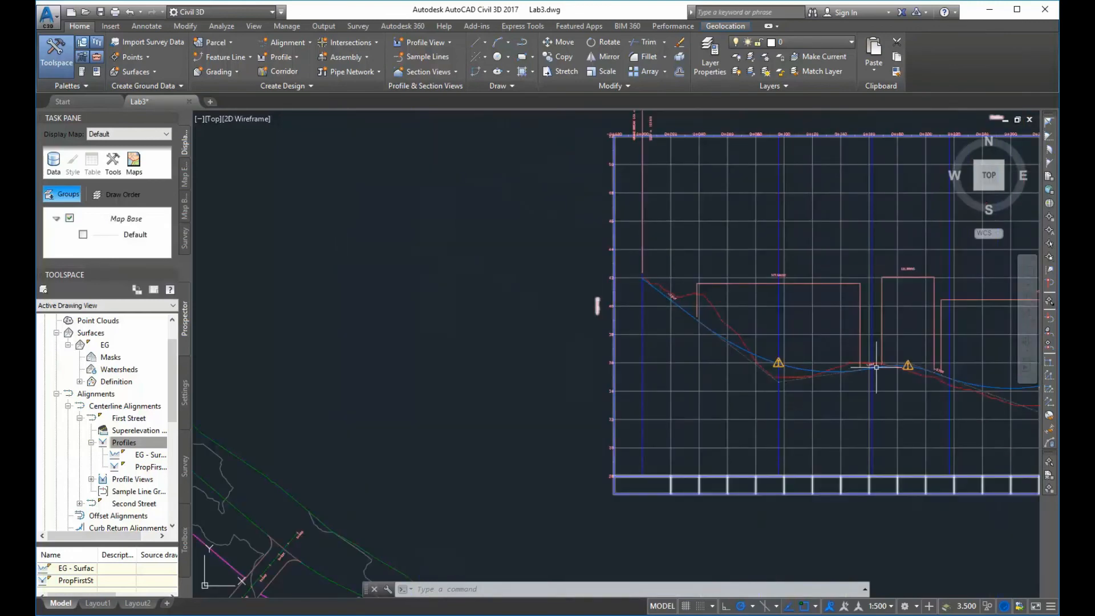
Open the PropFirstStreet profile entities table in the geometry editor and set the first sag curve's K value to 13
click(740, 354)
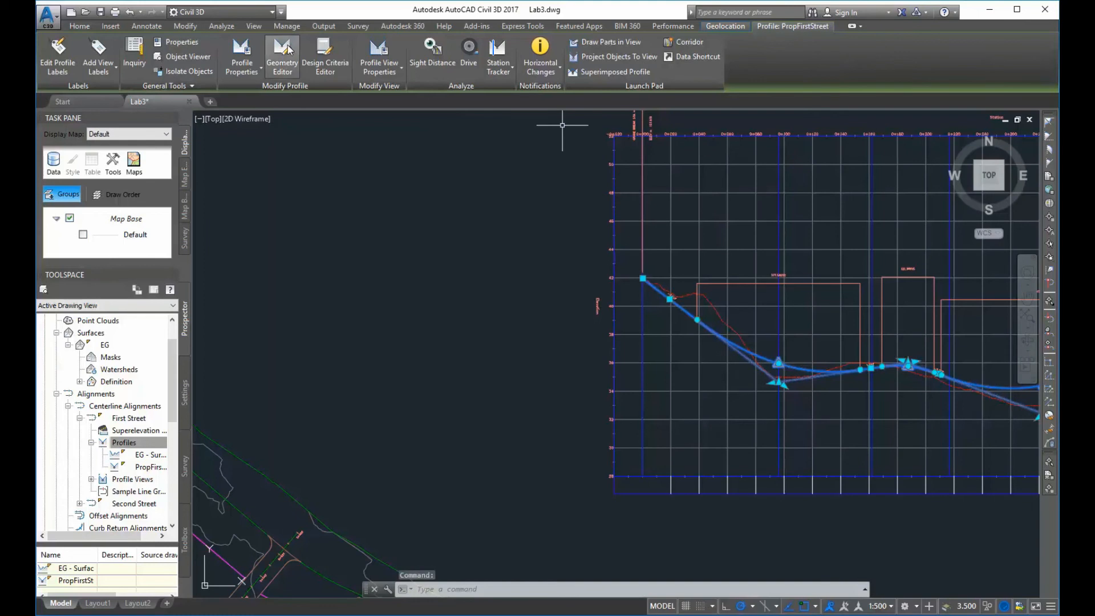
click(281, 54)
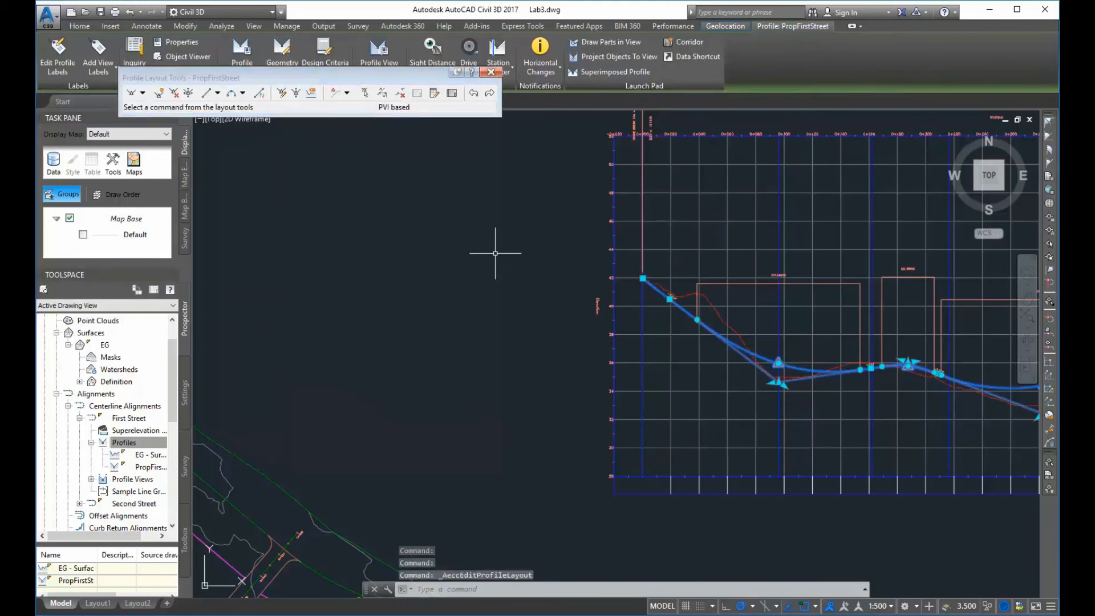
click(453, 94)
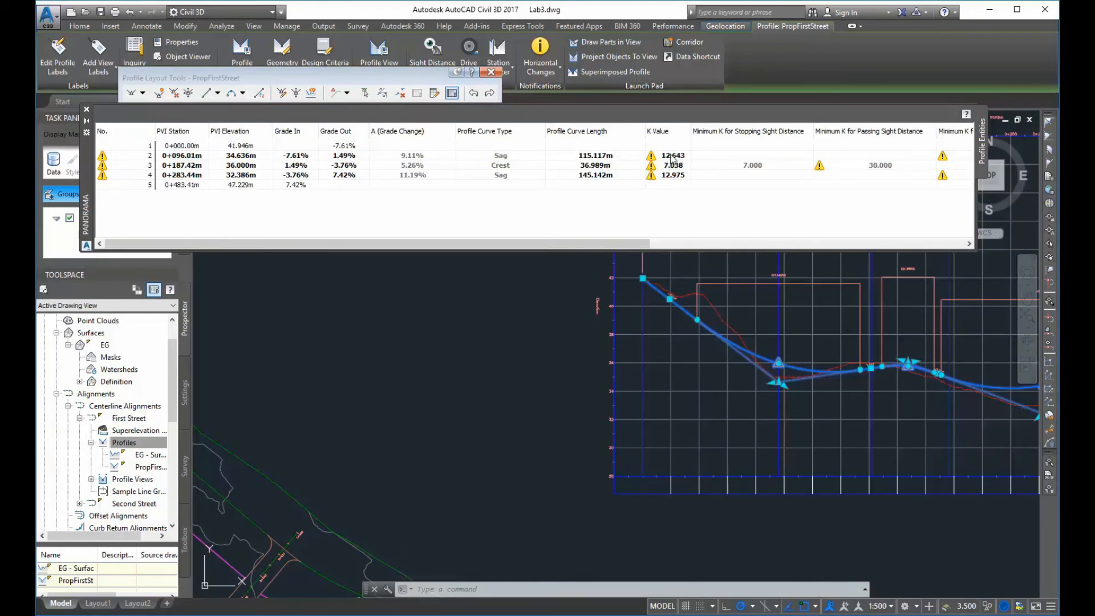
drag(625, 244, 738, 251)
double_click(495, 156)
text(13)
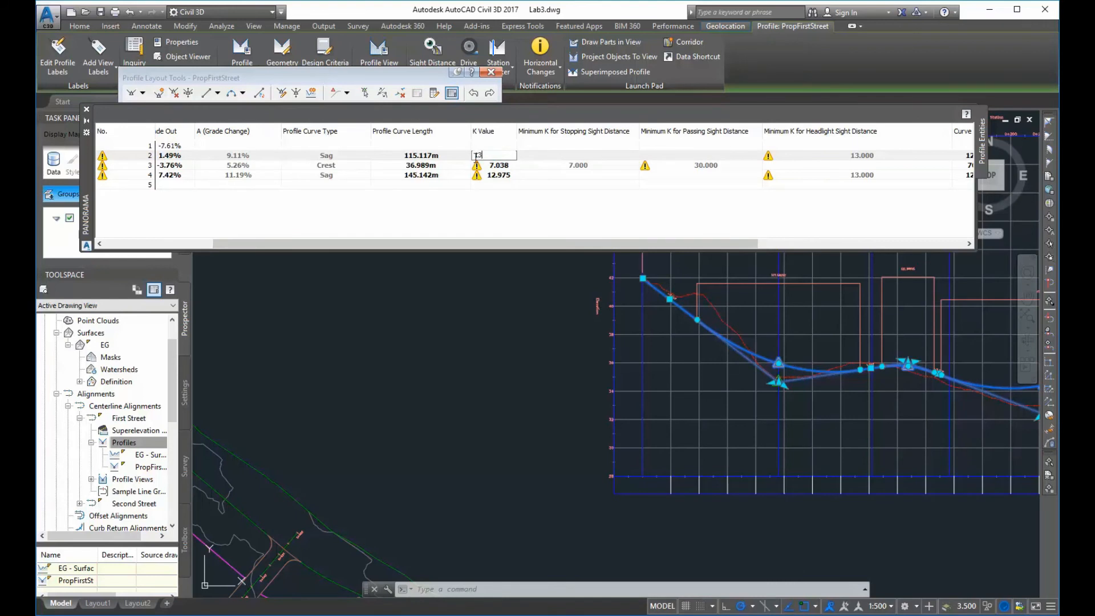
key(Return)
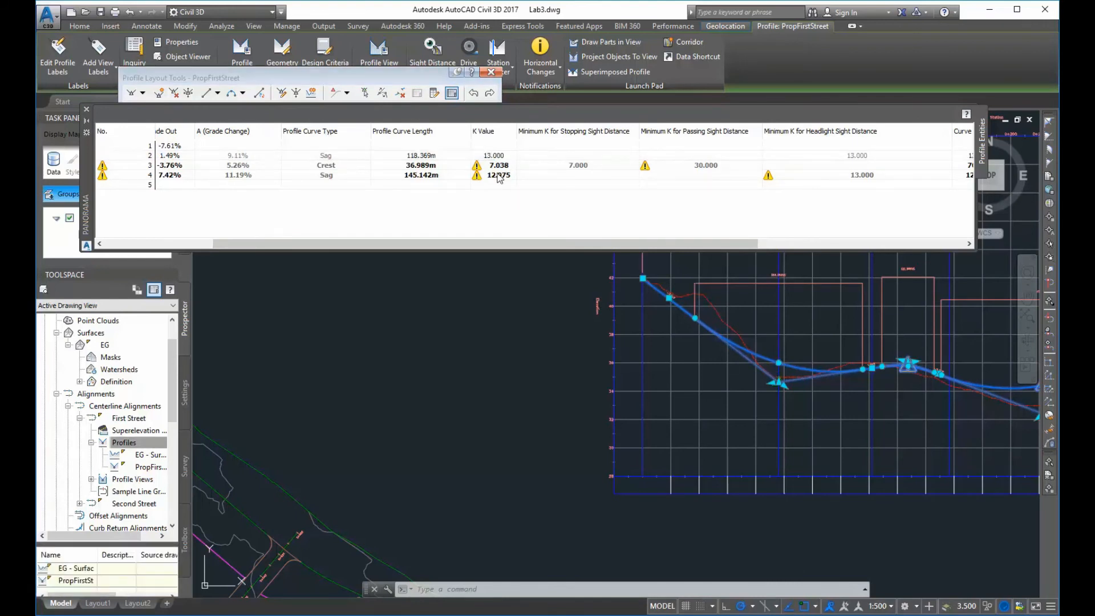
Set the second sag curve's K value to 13 and close the profile layout tools
double_click(499, 177)
text(13)
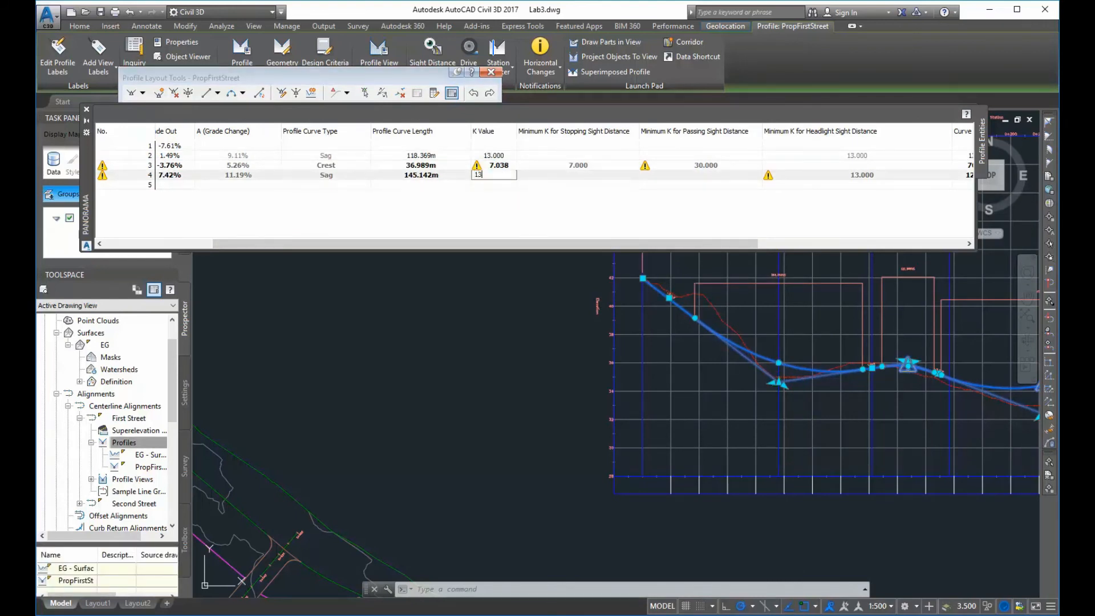
key(Return)
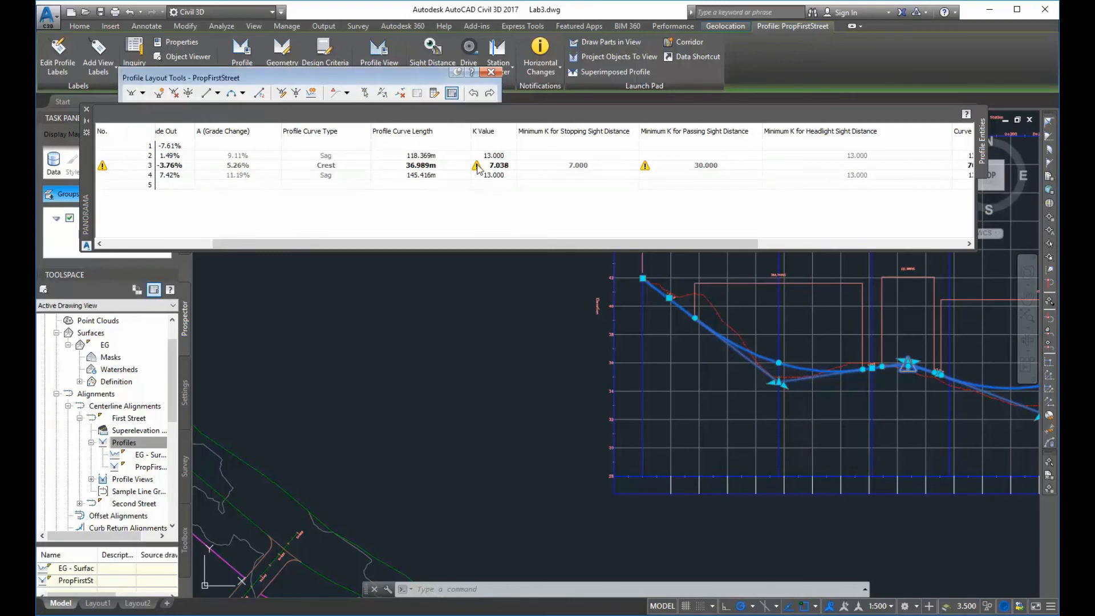
click(496, 72)
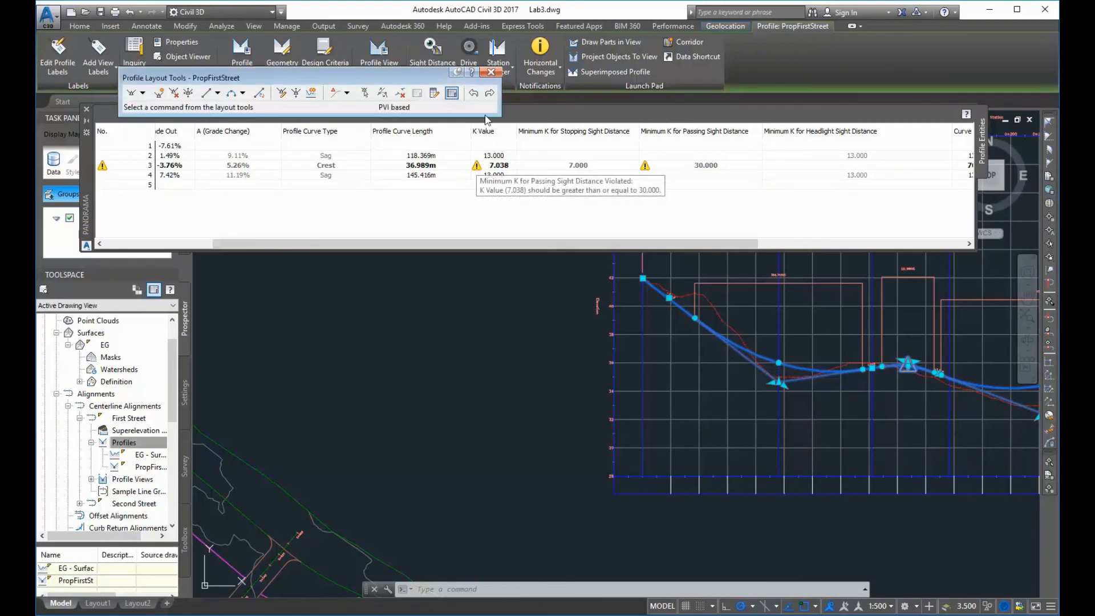
click(491, 73)
scroll(778, 457, down, 3)
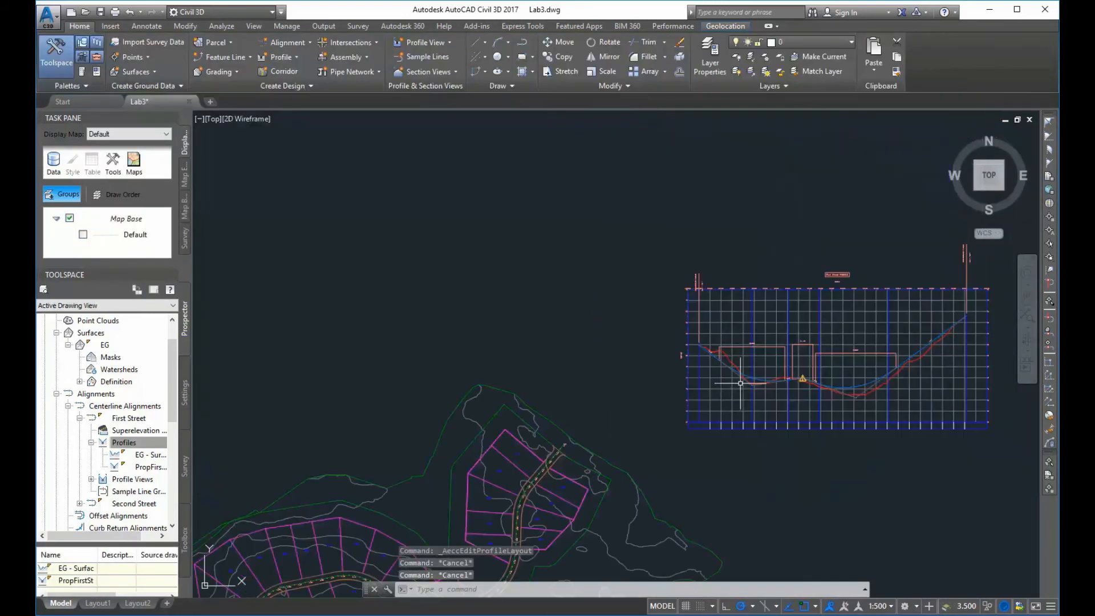
middle_drag(936, 433, 648, 371)
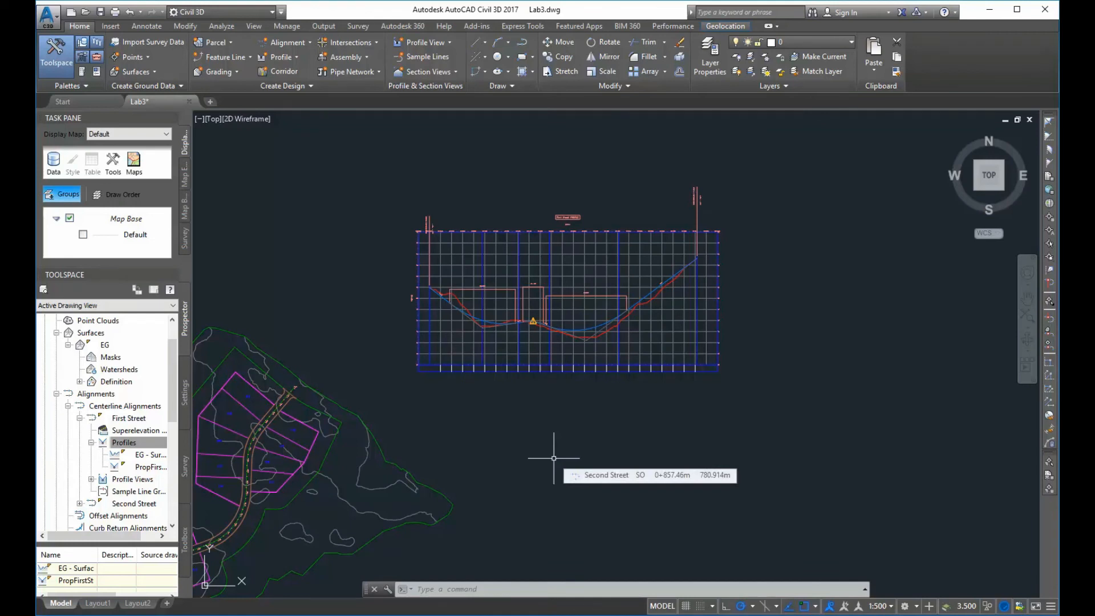
scroll(505, 459, down, 2)
middle_drag(505, 459, 550, 392)
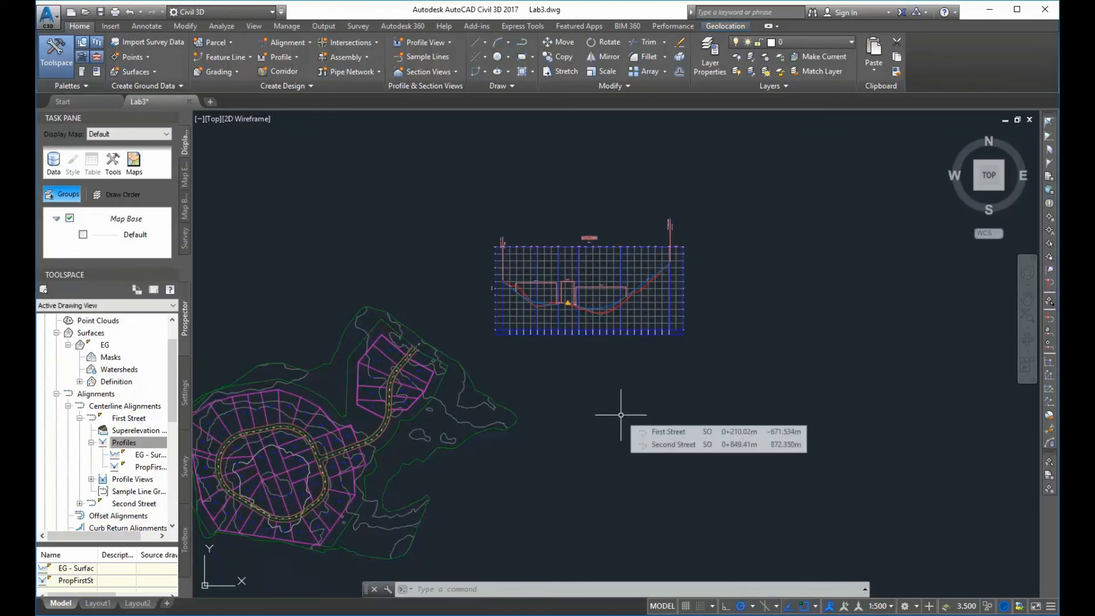
scroll(581, 360, up, 4)
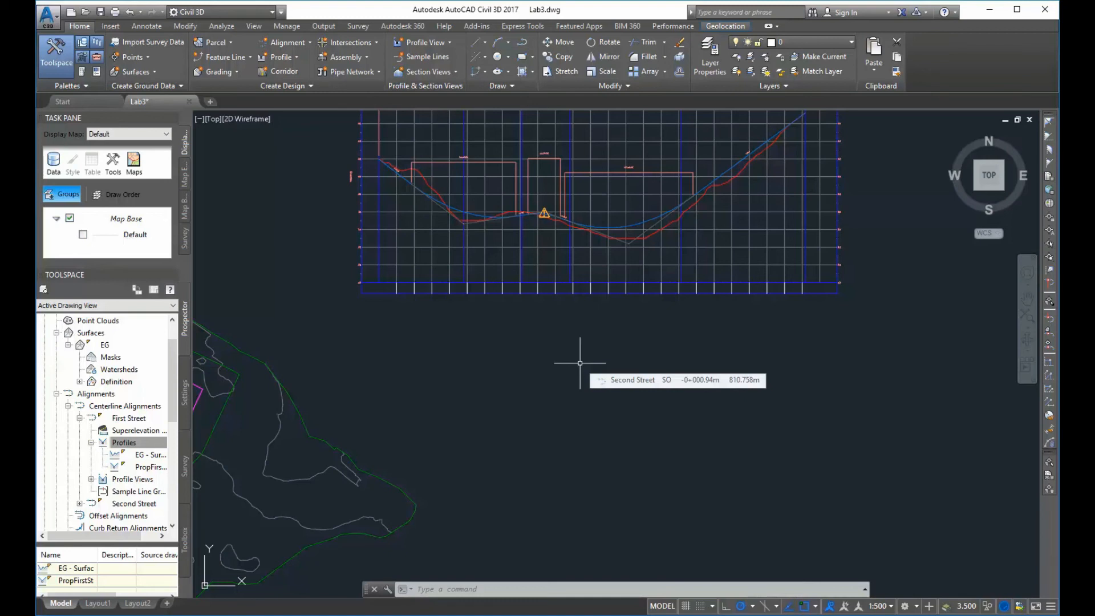
scroll(580, 363, down, 2)
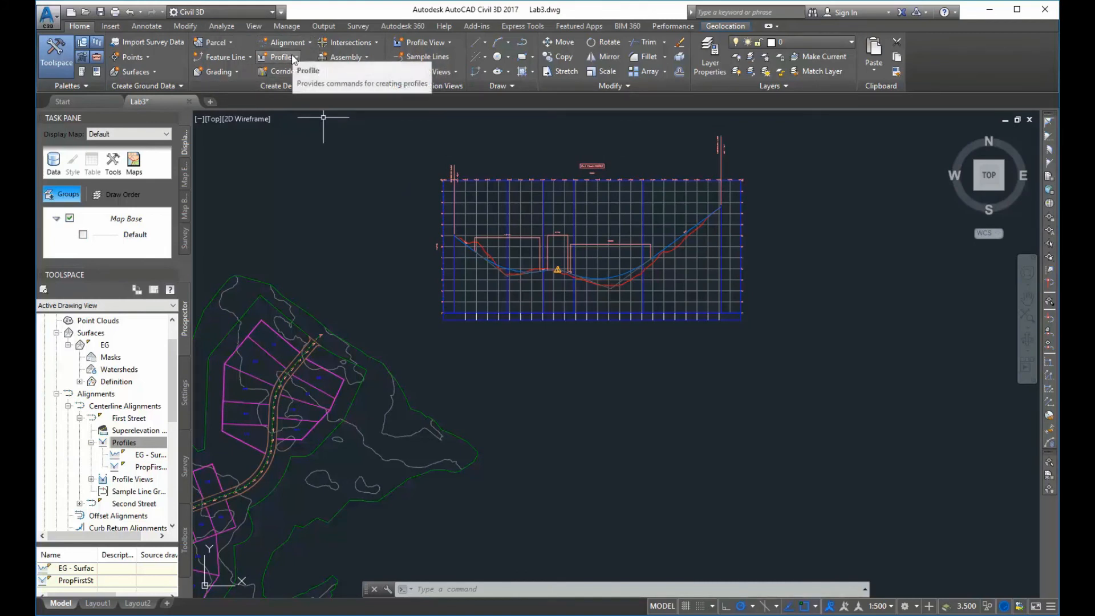
Create an assembly named FirstStreet with type Other and place its baseline in the empty space below the profile view
click(367, 58)
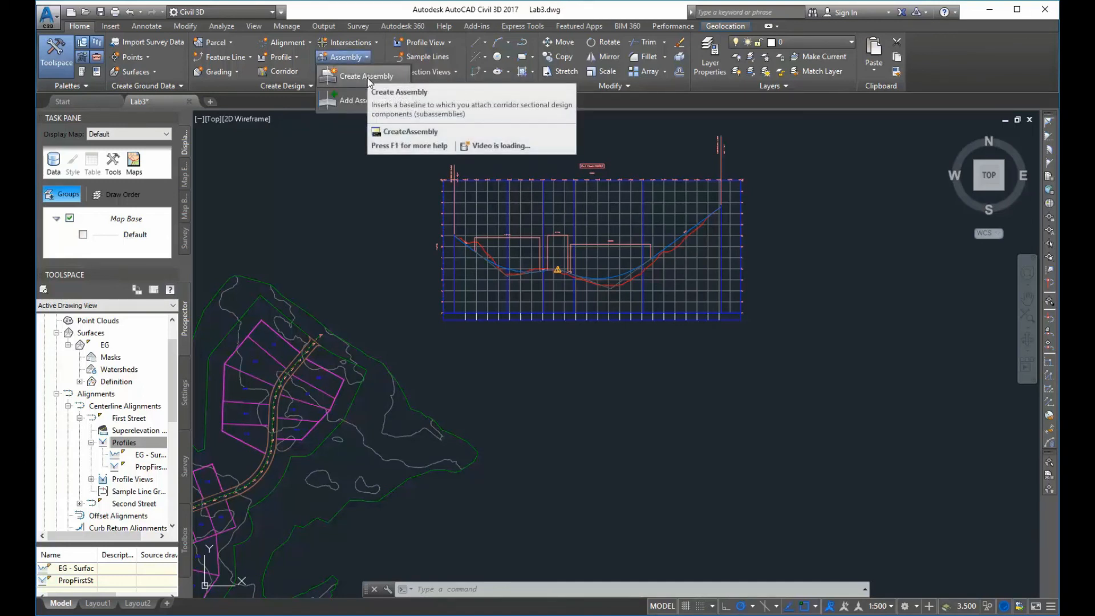
click(368, 77)
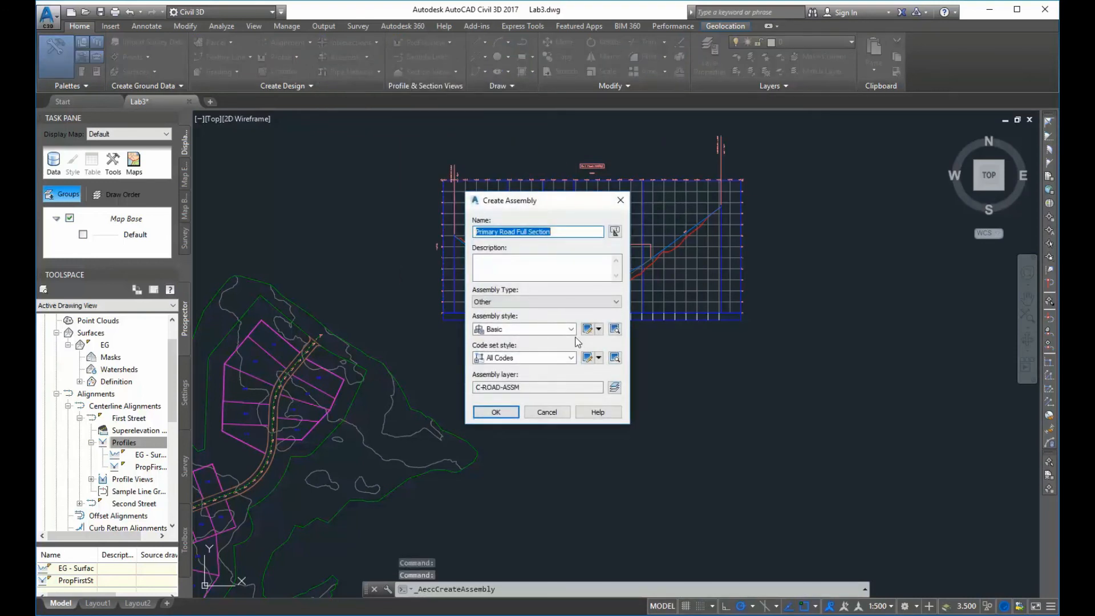
text(F)
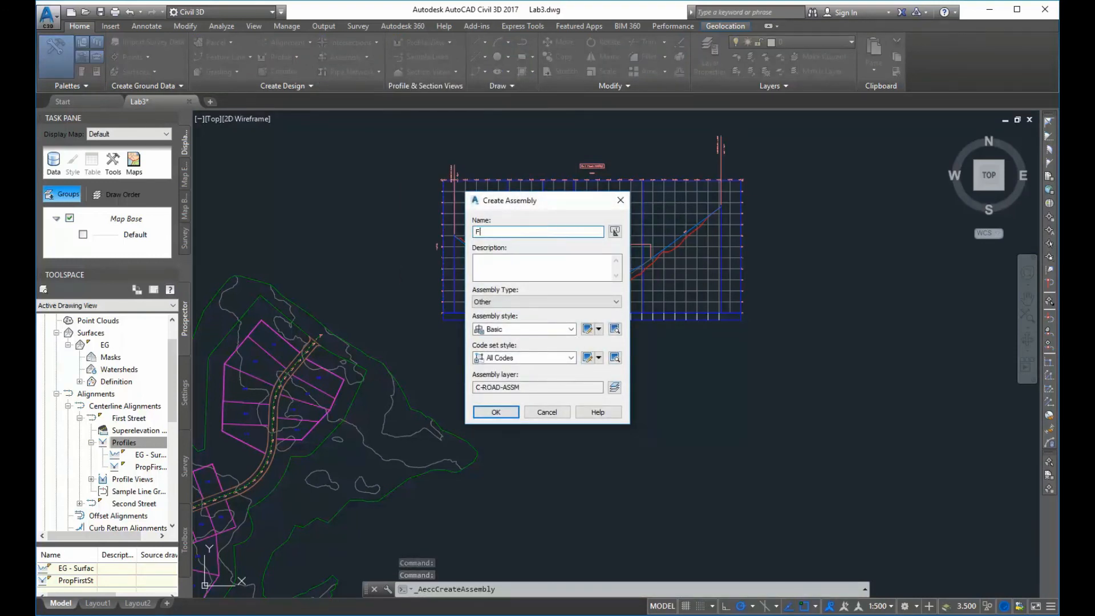
text(irstStreet)
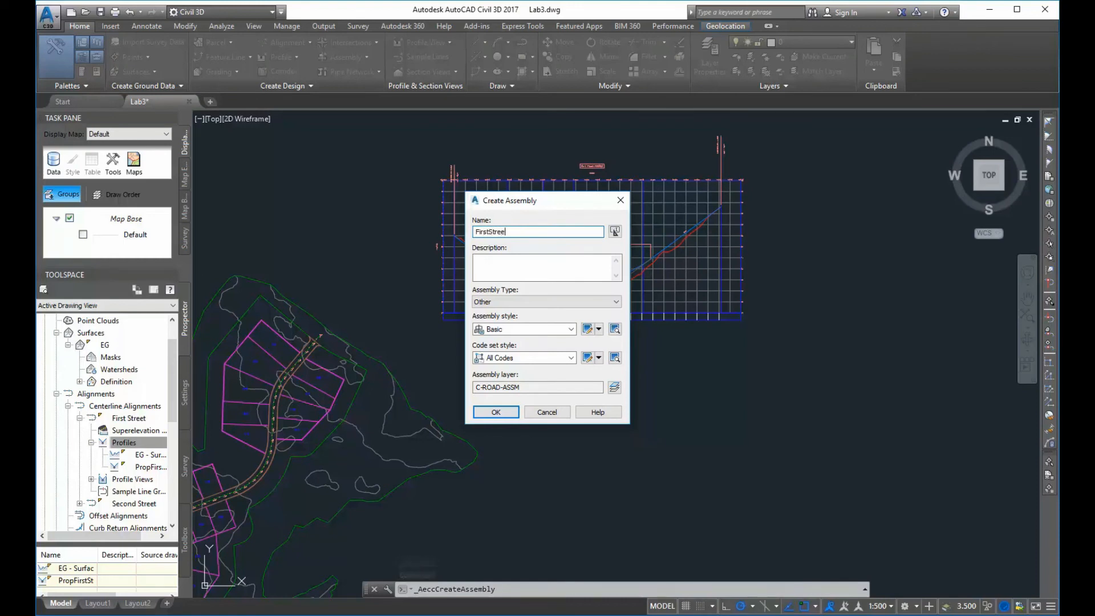
click(533, 274)
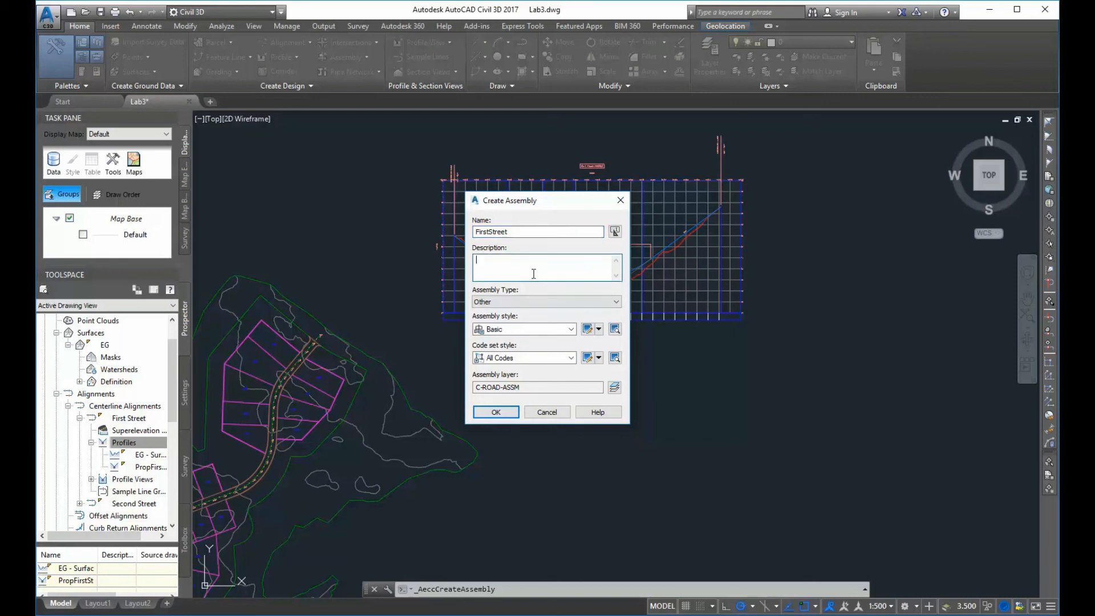
click(519, 231)
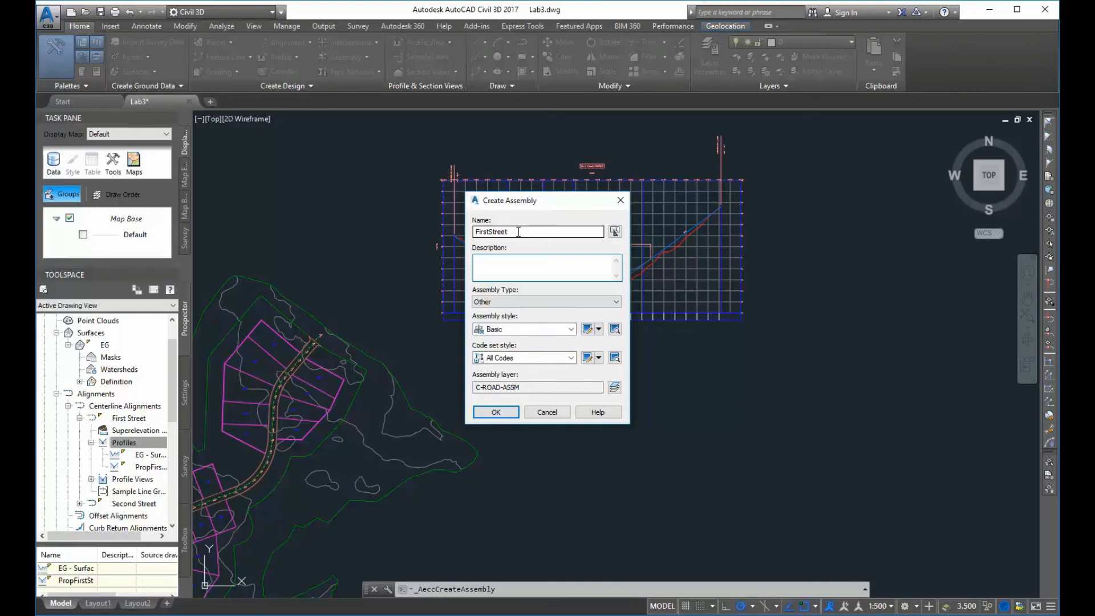
click(518, 232)
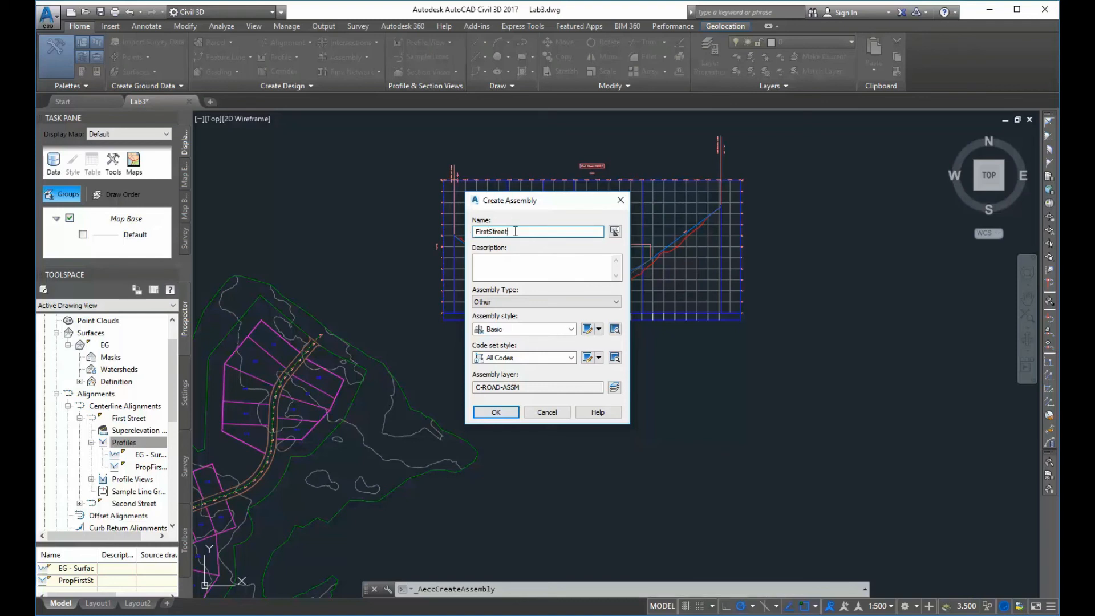
click(505, 264)
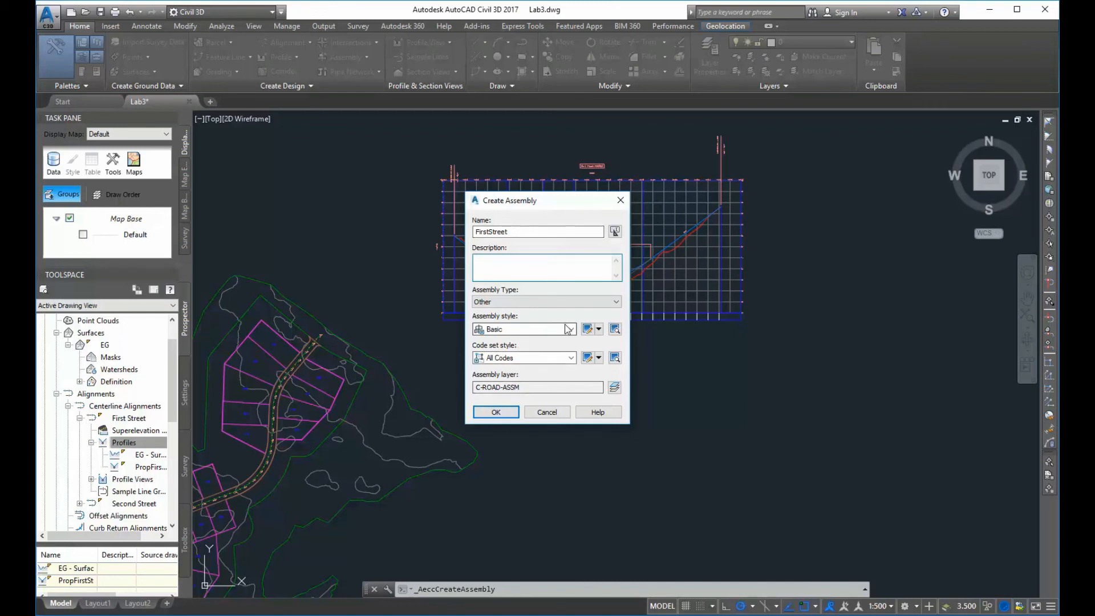
click(495, 412)
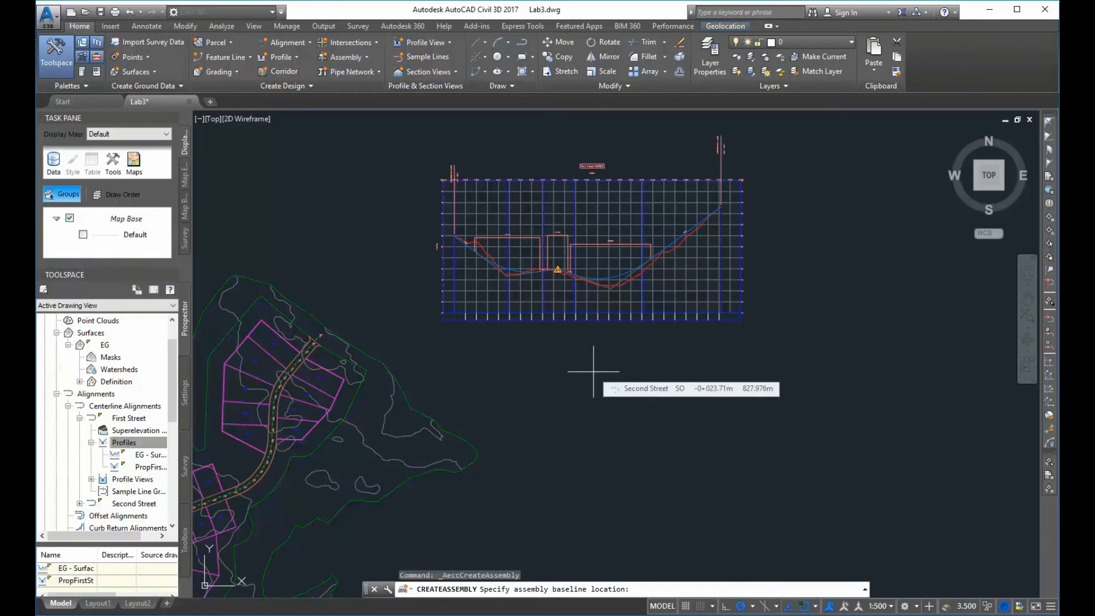
click(593, 371)
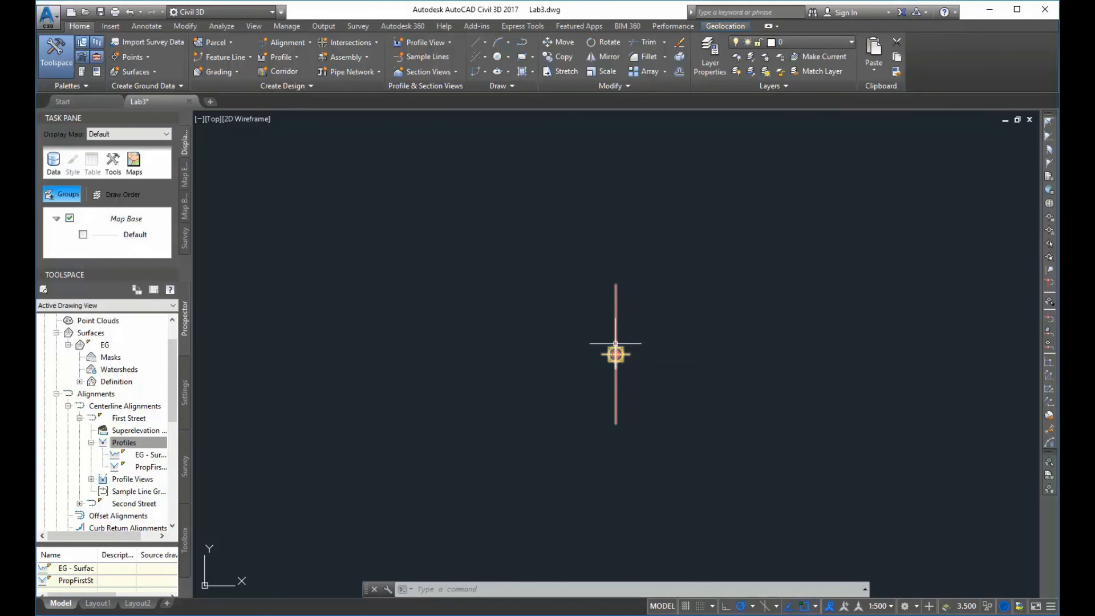
Open the Civil Metric Subassemblies tool palette next to the assembly baseline and browse the common assemblies
mouse_move(616, 343)
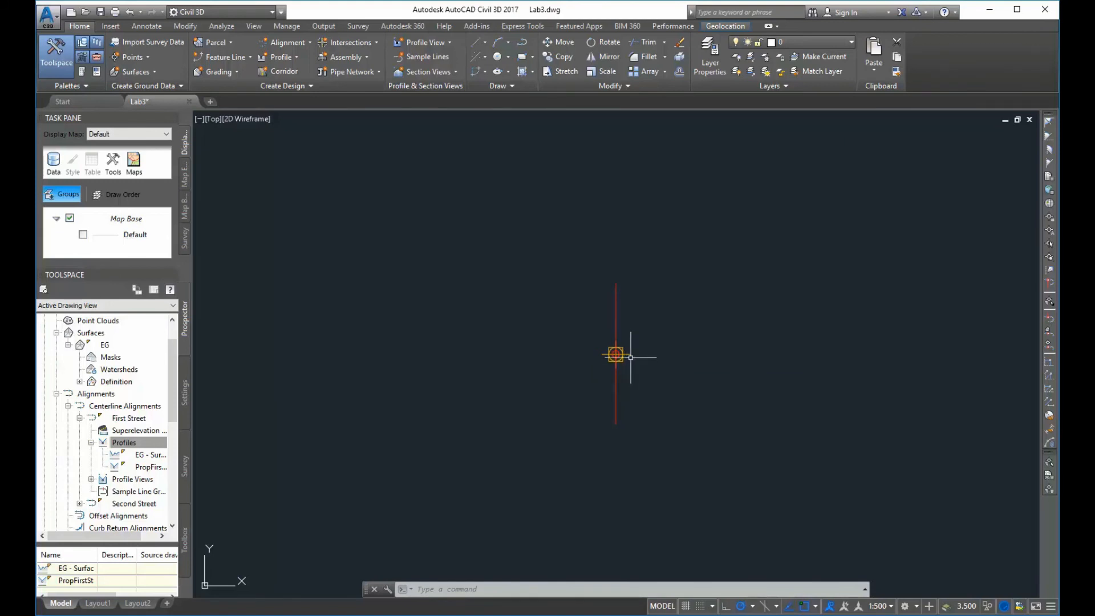
scroll(632, 331, down, 5)
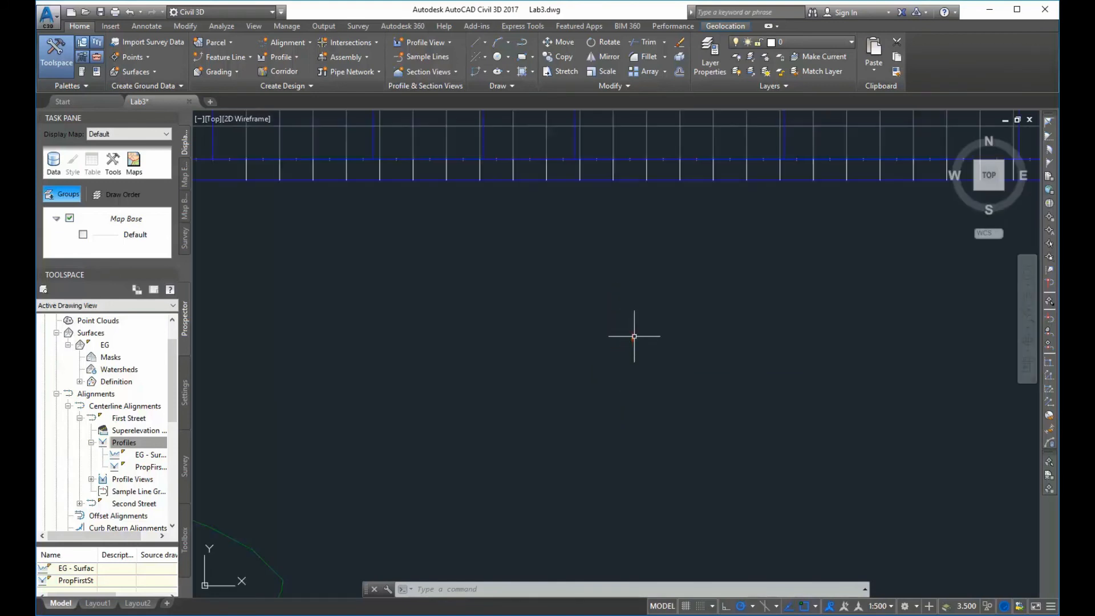
scroll(697, 374, down, 3)
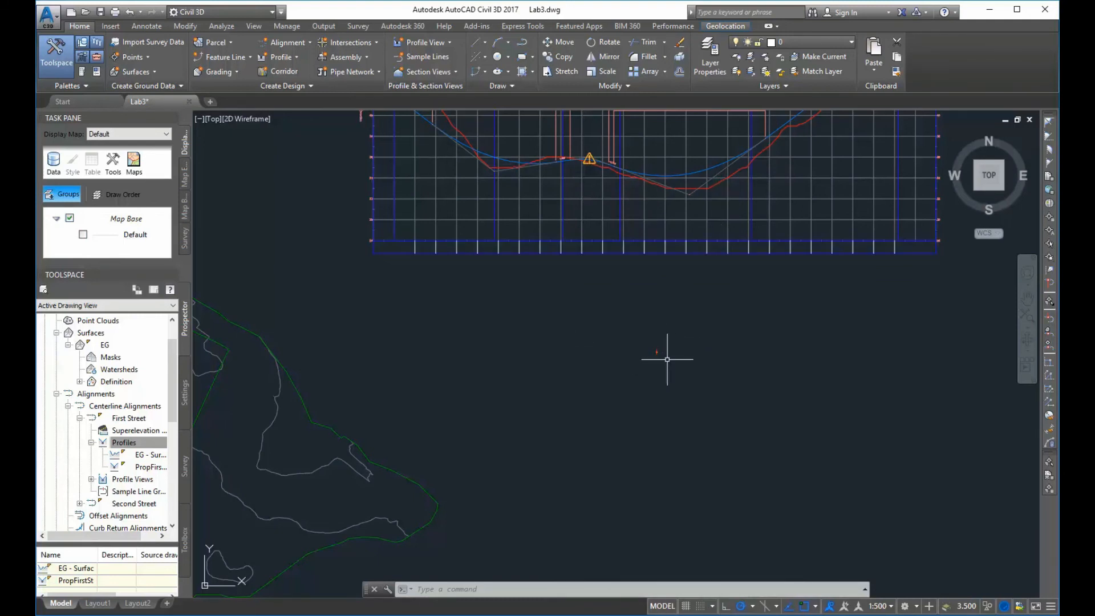
scroll(640, 349, up, 5)
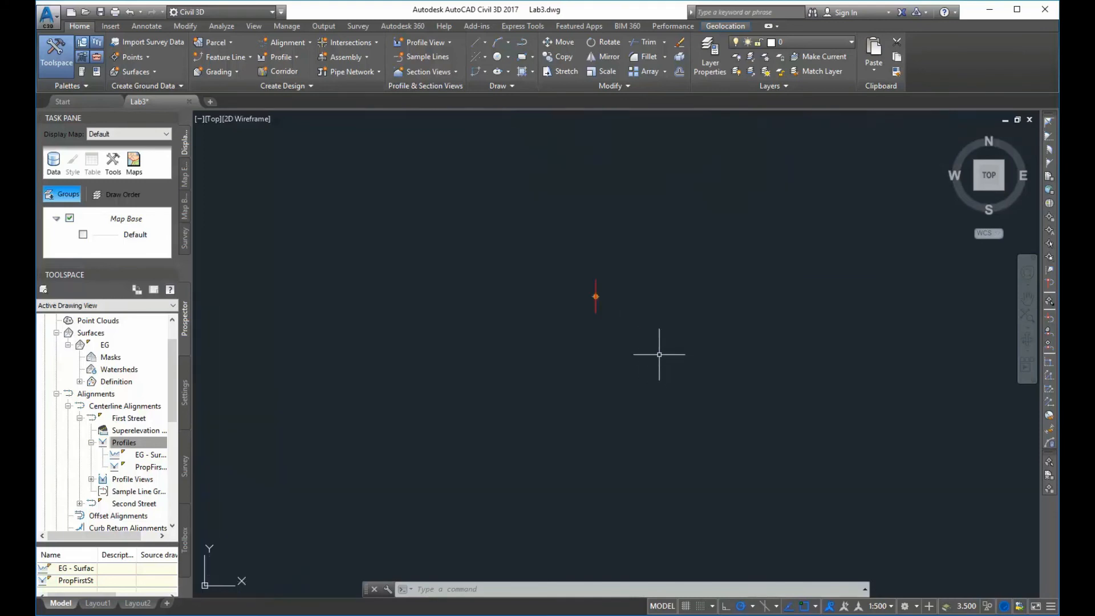
scroll(615, 325, up, 2)
middle_drag(592, 311, 679, 377)
scroll(677, 361, up, 4)
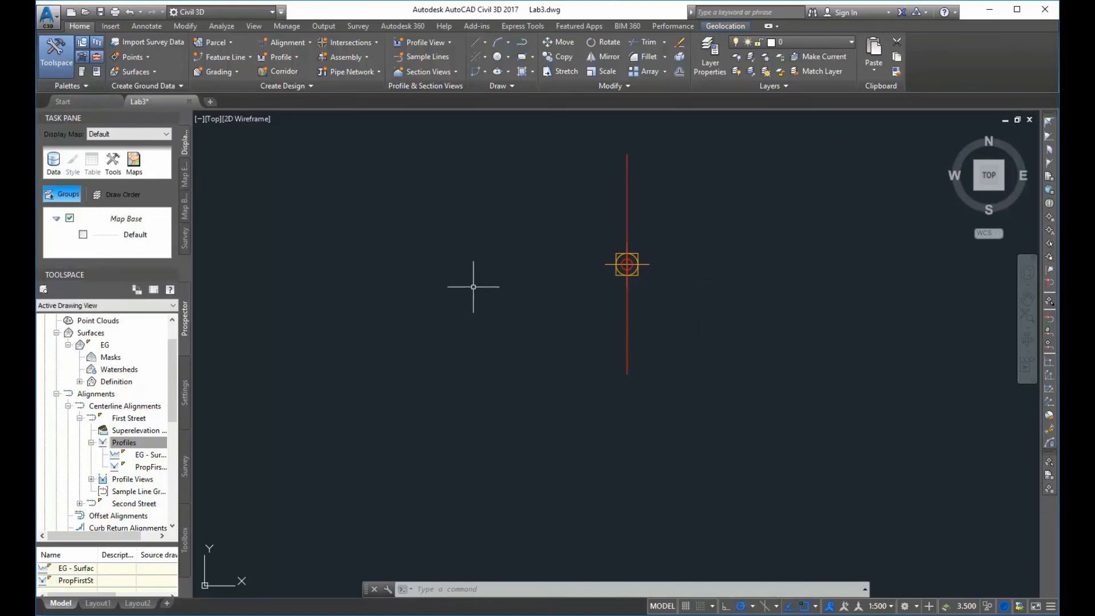
click(83, 72)
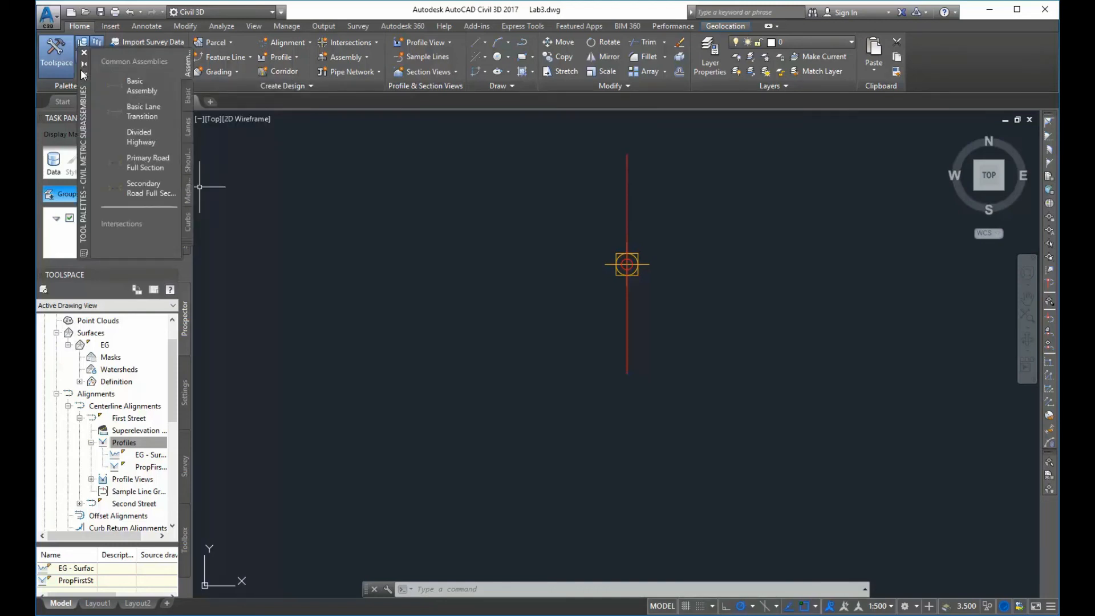
mouse_move(82, 171)
mouse_down()
mouse_move(141, 181)
mouse_move(290, 255)
mouse_move(411, 246)
mouse_move(403, 261)
mouse_move(399, 253)
mouse_up()
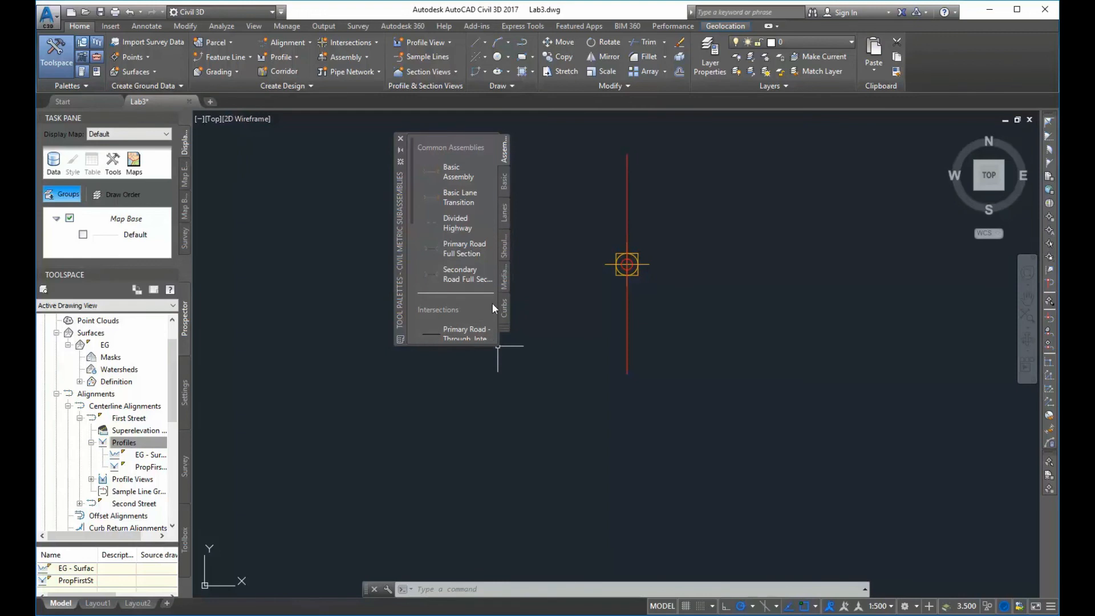
scroll(462, 271, down, 5)
scroll(461, 268, up, 5)
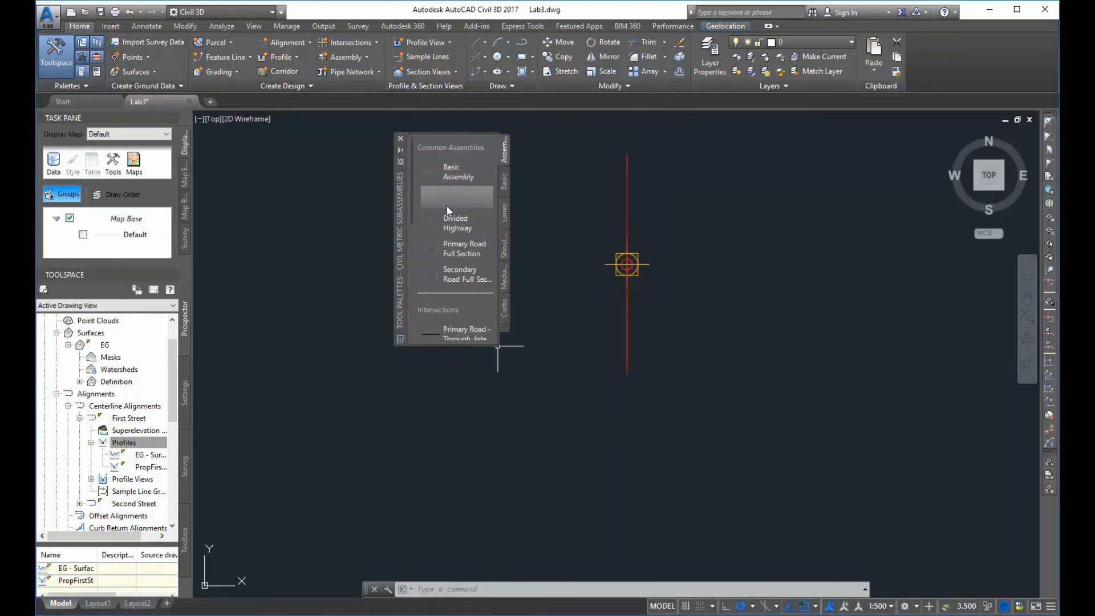
scroll(459, 328, down, 5)
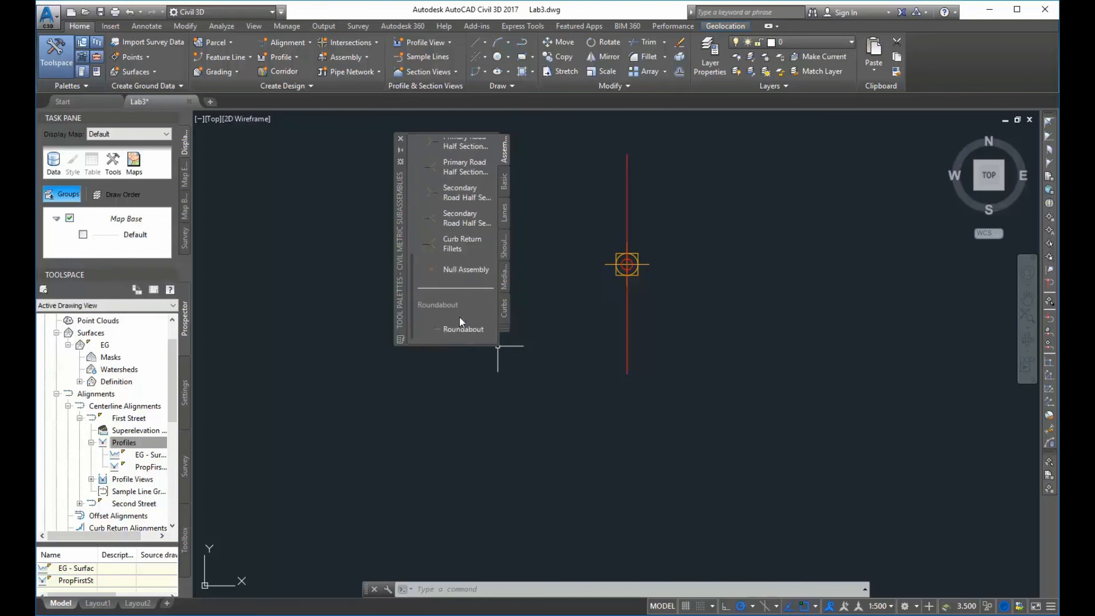
Attach a BasicLane, 3.600 m wide, 0.200 m deep and sloped -2.00%, to each side of the FirstStreet assembly baseline
click(505, 190)
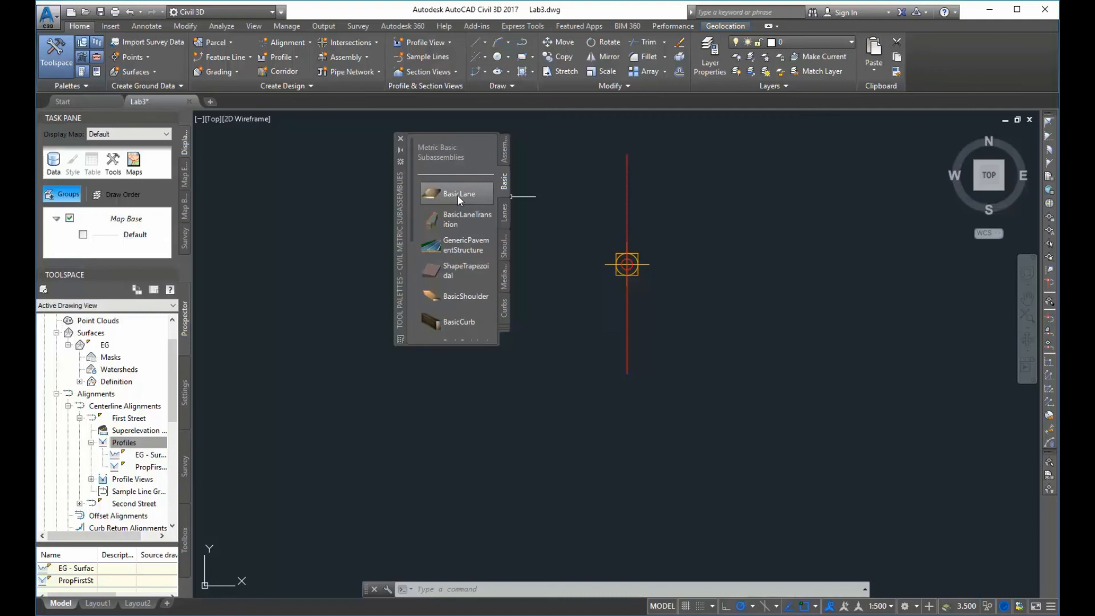
scroll(458, 195, down, 5)
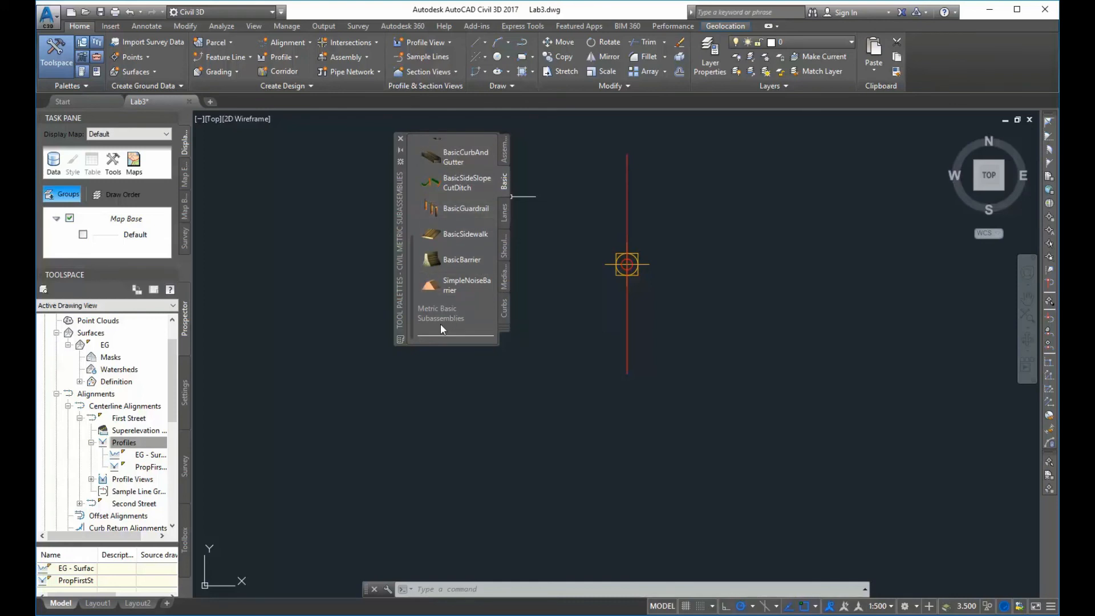
scroll(477, 259, up, 5)
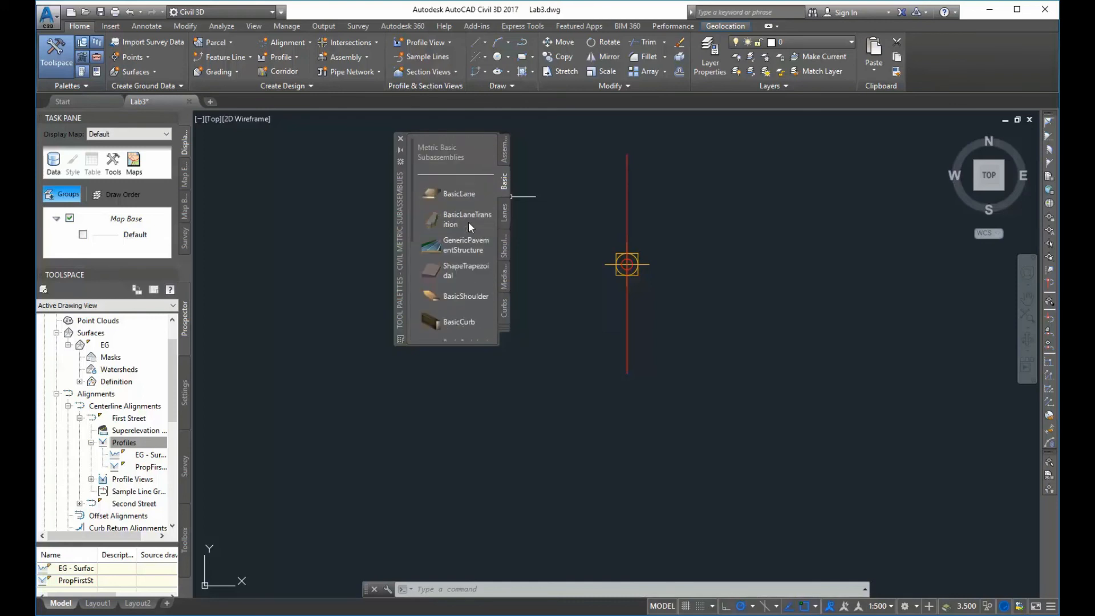
click(452, 194)
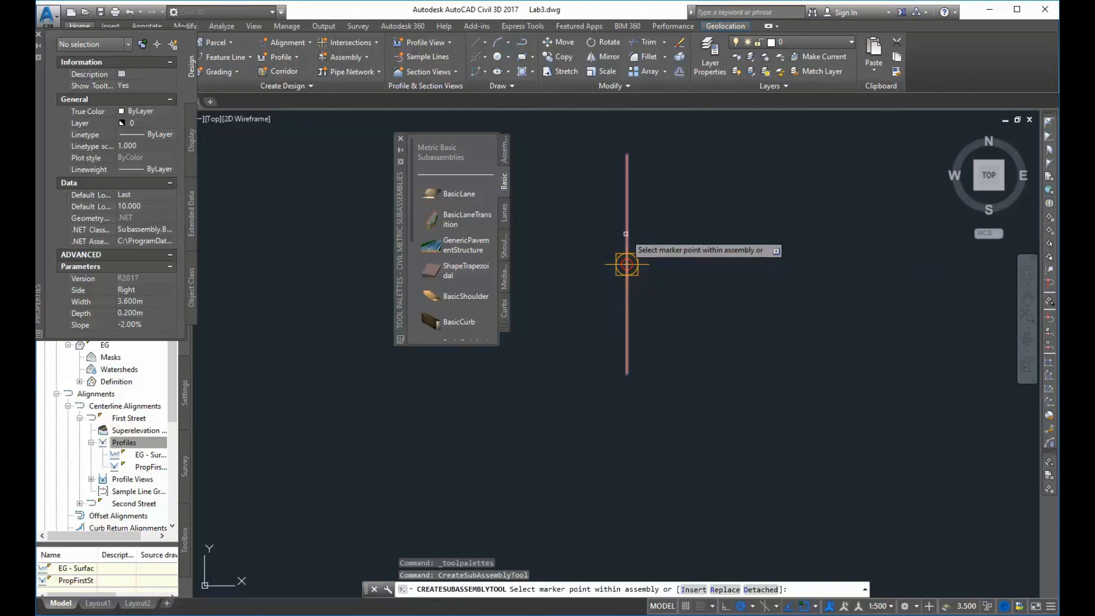
click(627, 264)
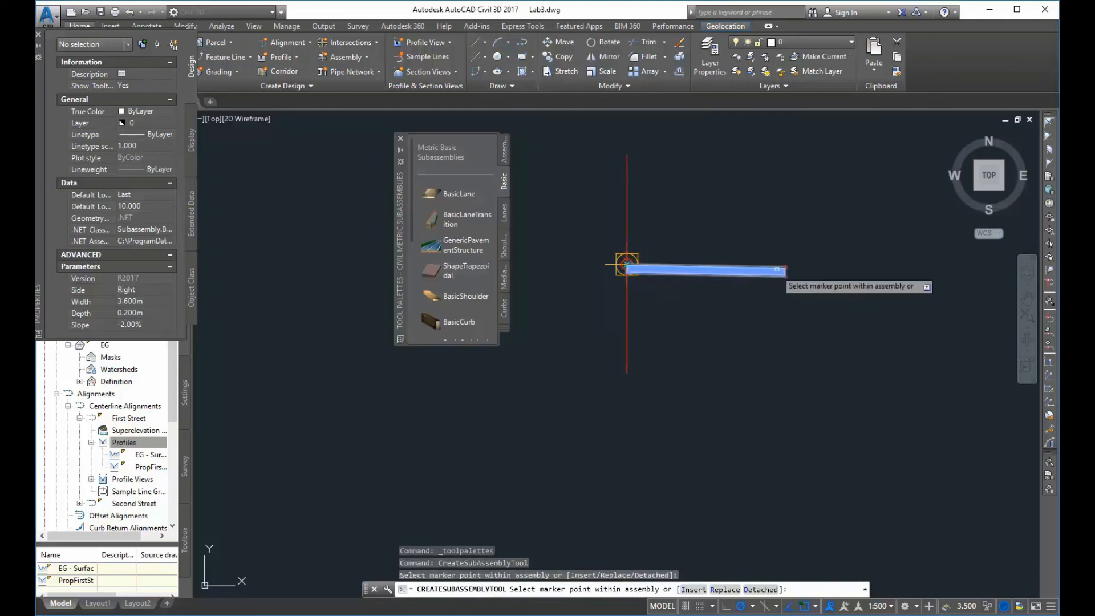
click(627, 264)
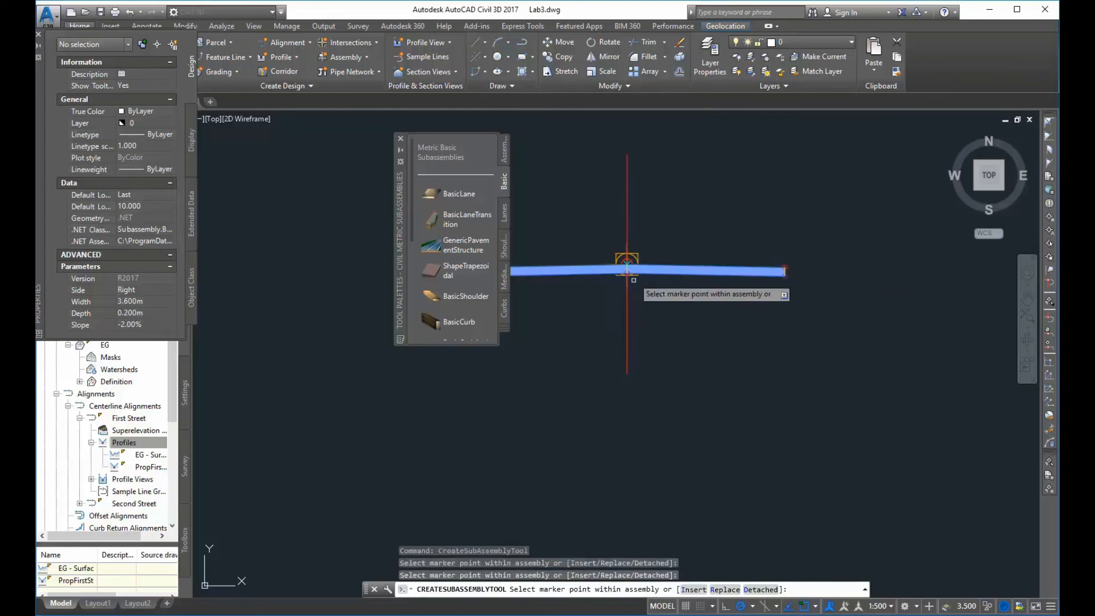
drag(398, 195, 315, 198)
scroll(691, 305, down, 1)
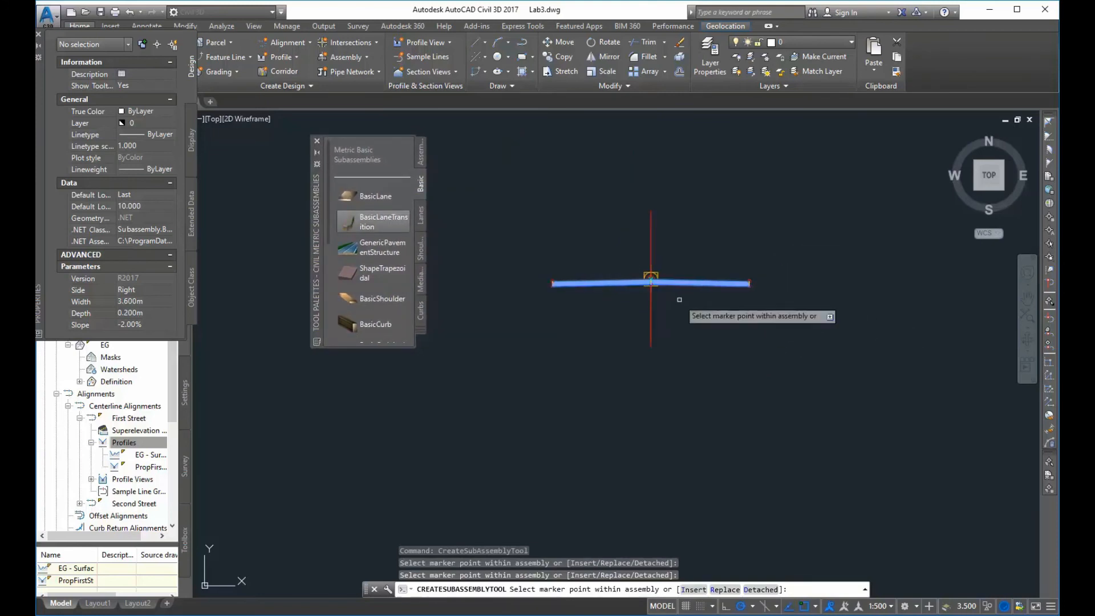
scroll(680, 299, up, 1)
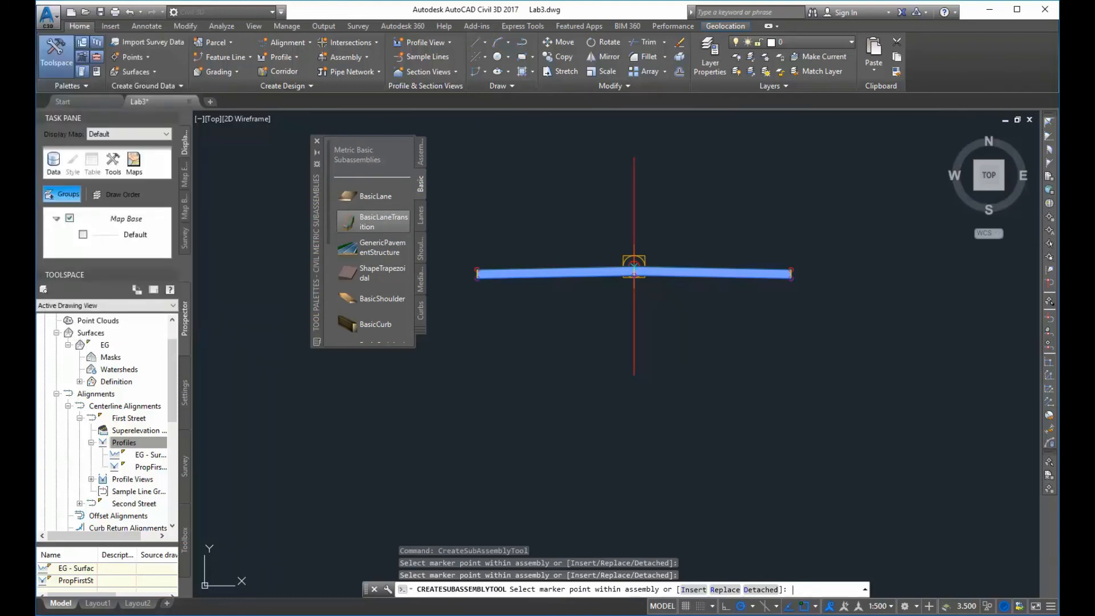
key(Escape)
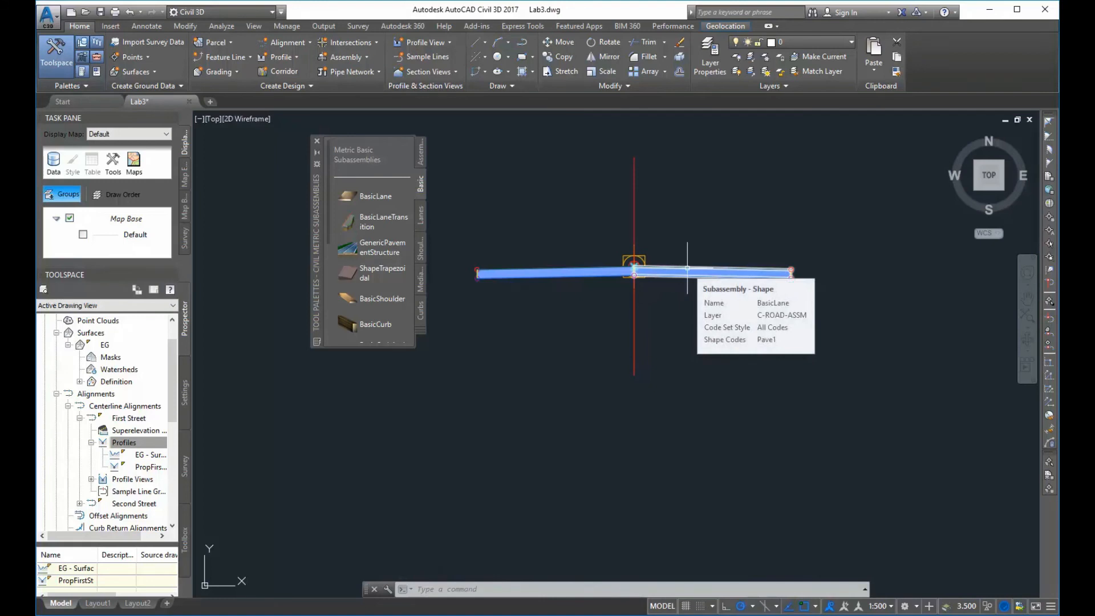
Show the properties of the right BasicLane beside the assembly and examine its width, depth and slope parameters
double_click(688, 269)
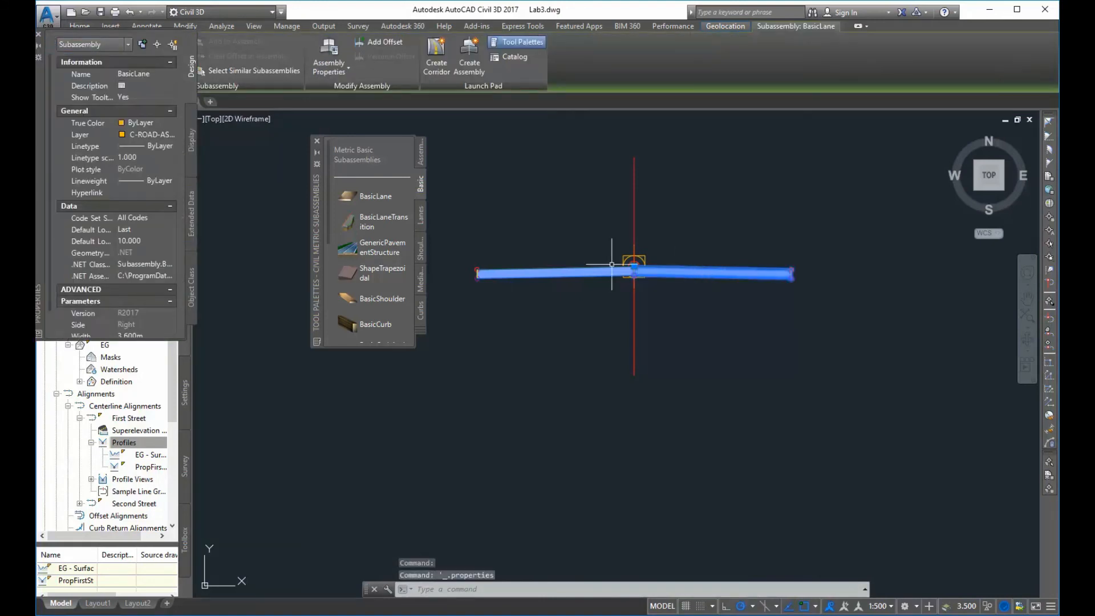
mouse_move(43, 124)
mouse_down()
mouse_move(173, 225)
mouse_move(313, 192)
mouse_move(211, 230)
mouse_move(228, 220)
mouse_up()
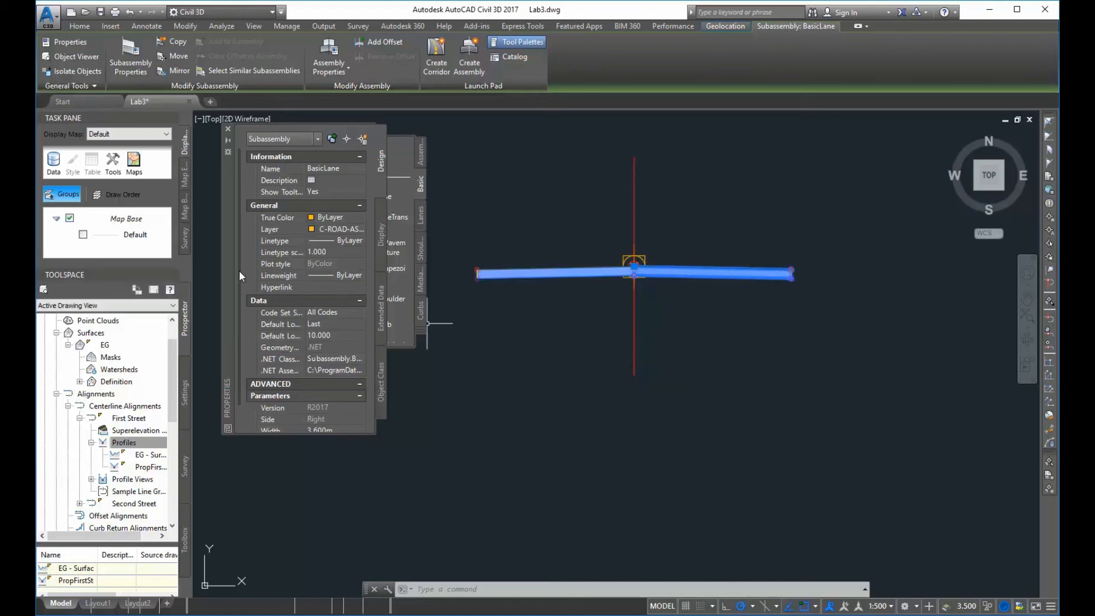
scroll(238, 270, down, 3)
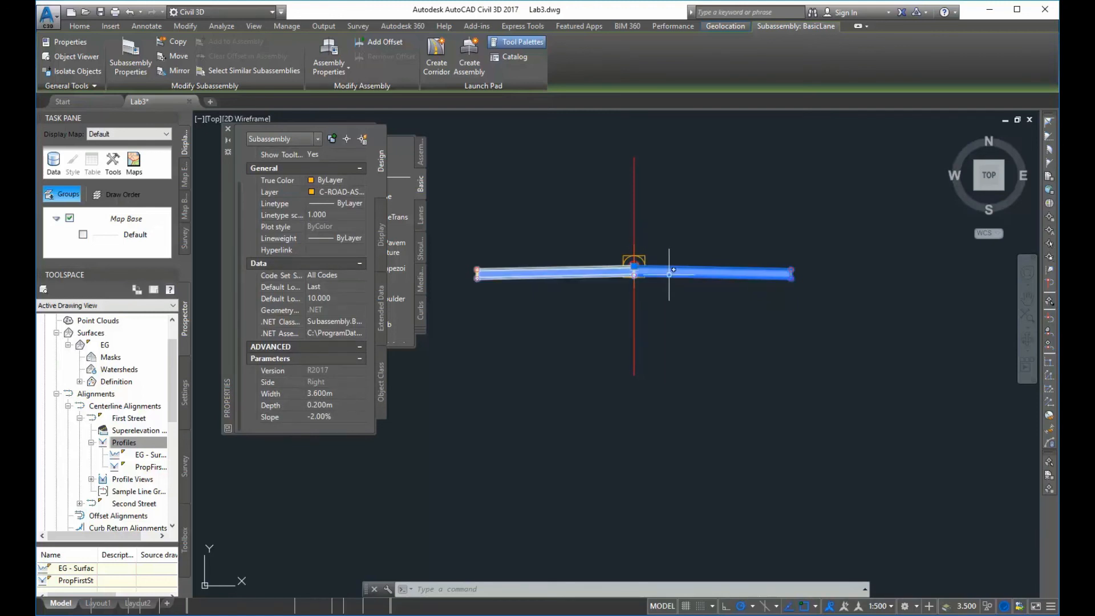
Try a slope of 2.00% on the right BasicLane and restore it to -2.00%
click(310, 419)
click(311, 418)
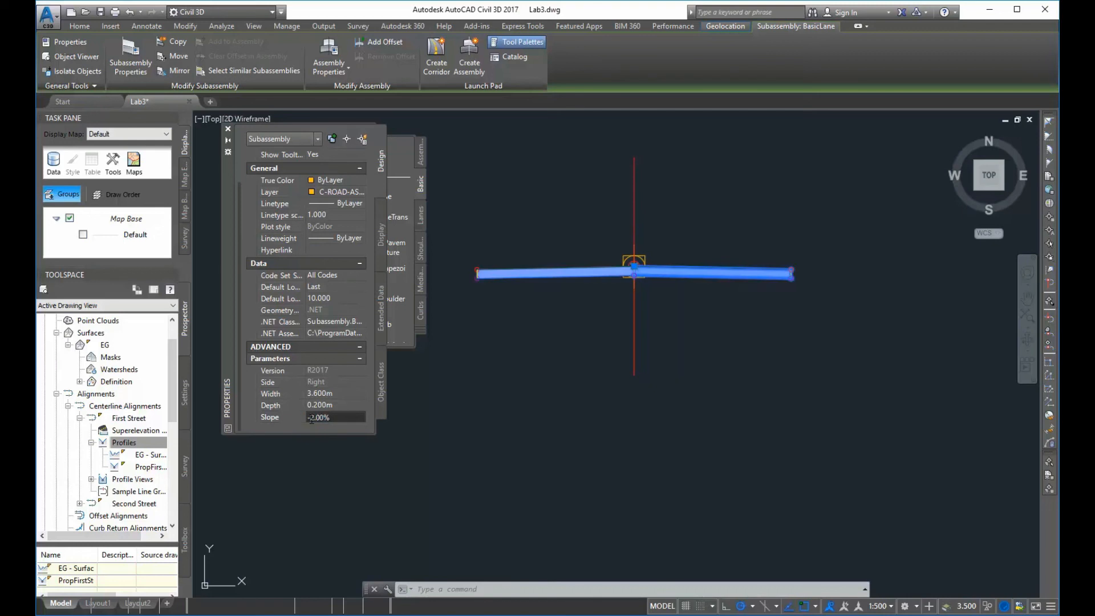
key(Return)
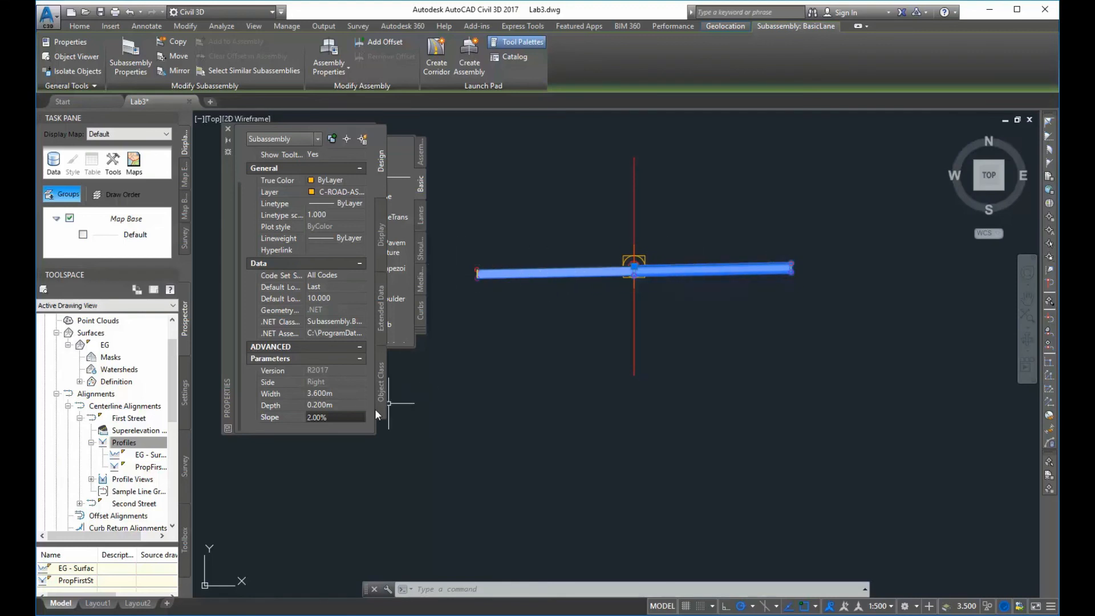
click(308, 418)
text(-)
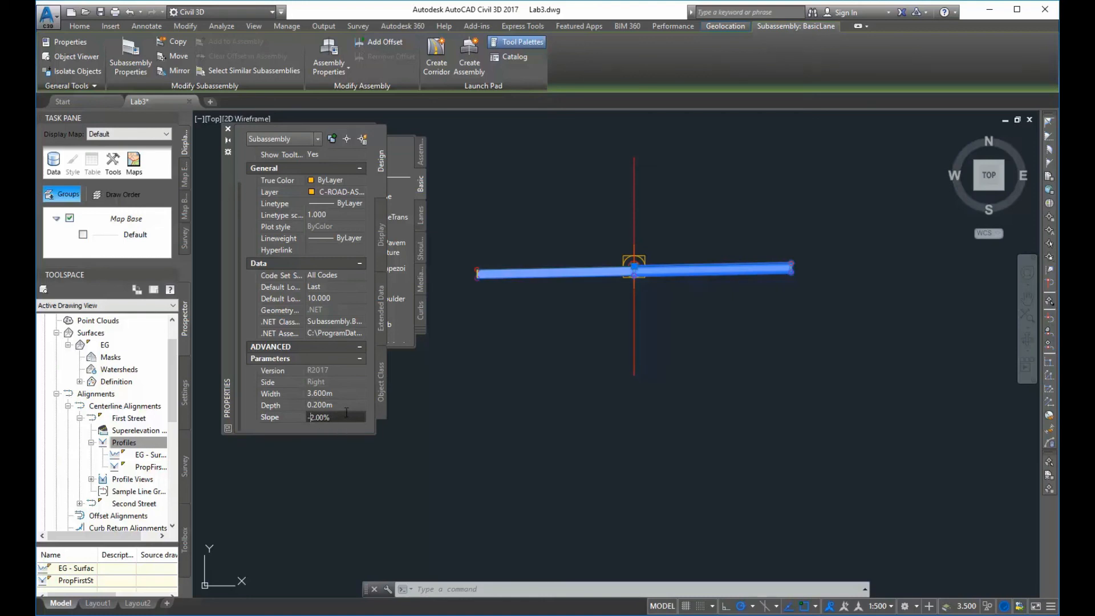
click(344, 403)
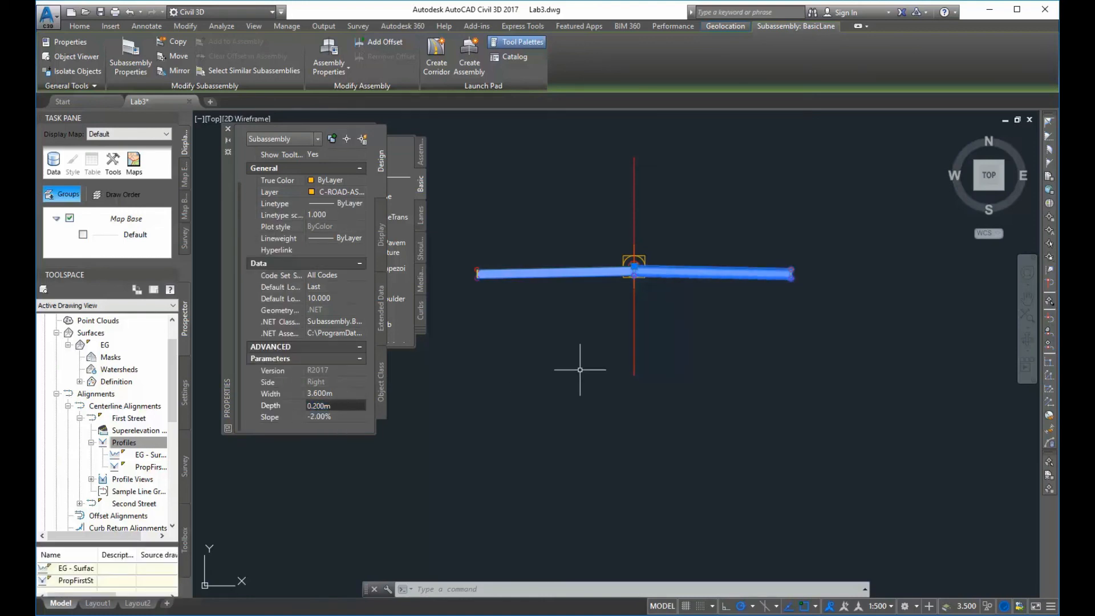
Try a width of 4 m on the right BasicLane and restore it to 3.6 m
click(635, 266)
click(320, 394)
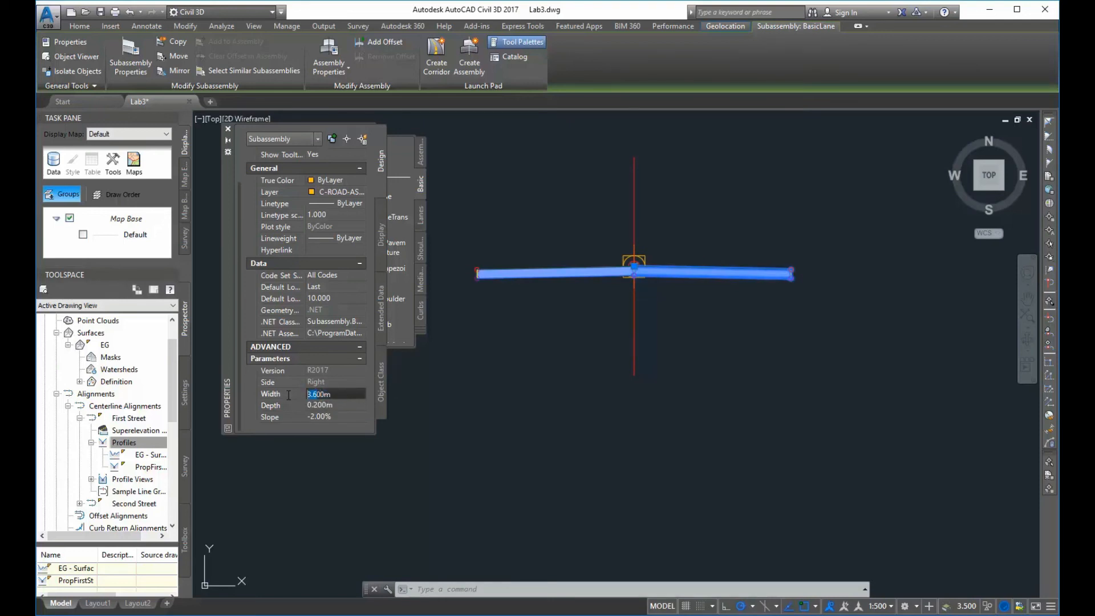
text(4)
key(Tab)
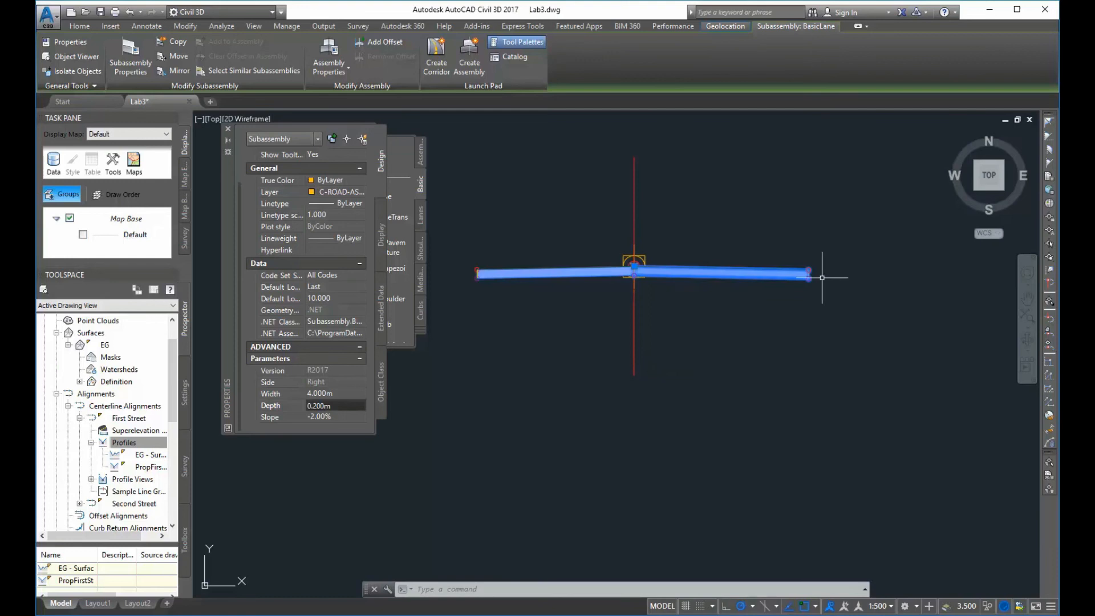
click(317, 395)
click(316, 395)
text(3.6)
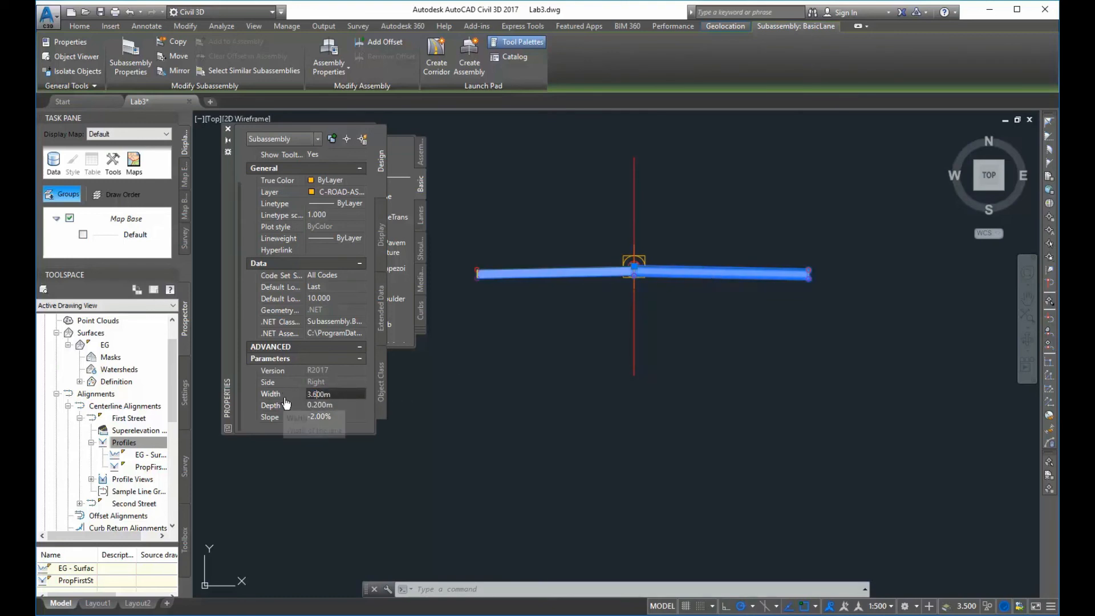
click(354, 405)
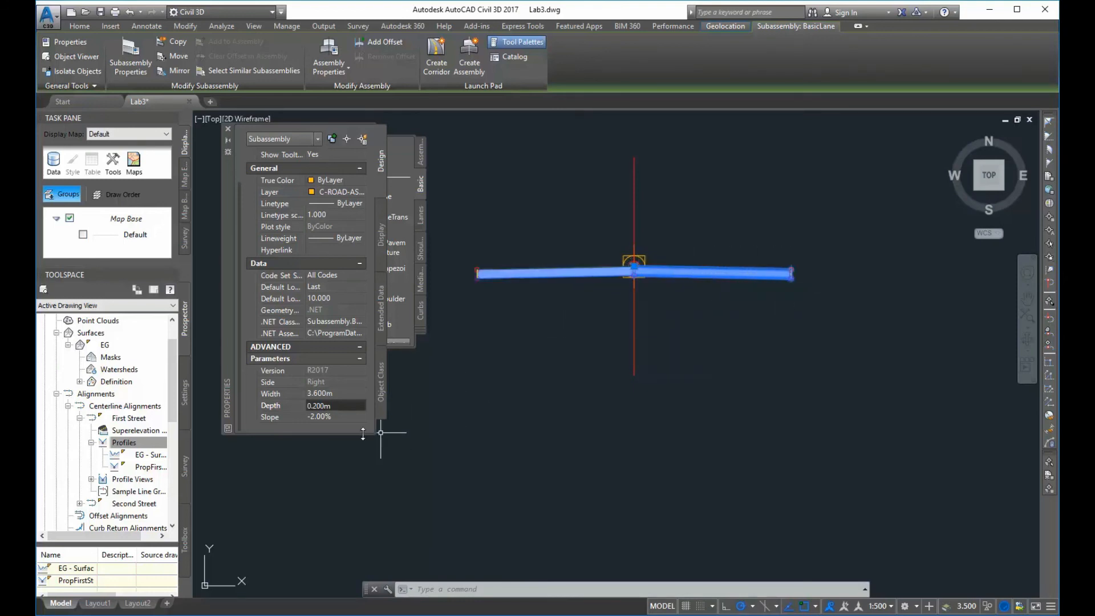
Dock the Properties palette beside the Toolspace so that it no longer covers the assembly
click(603, 266)
scroll(603, 279, up, 5)
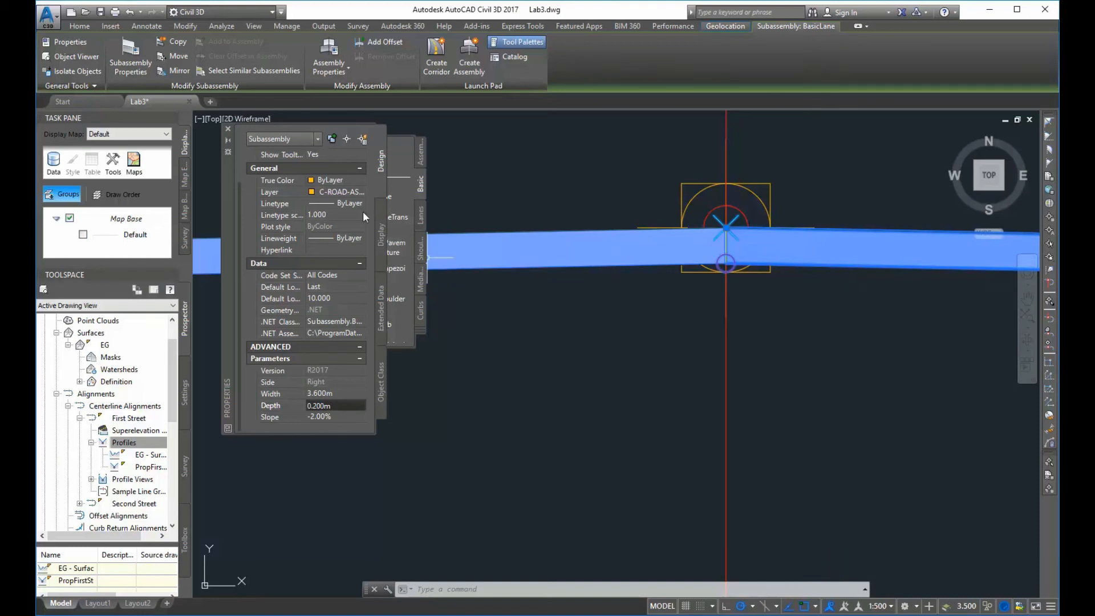
click(227, 129)
drag(188, 207, 156, 234)
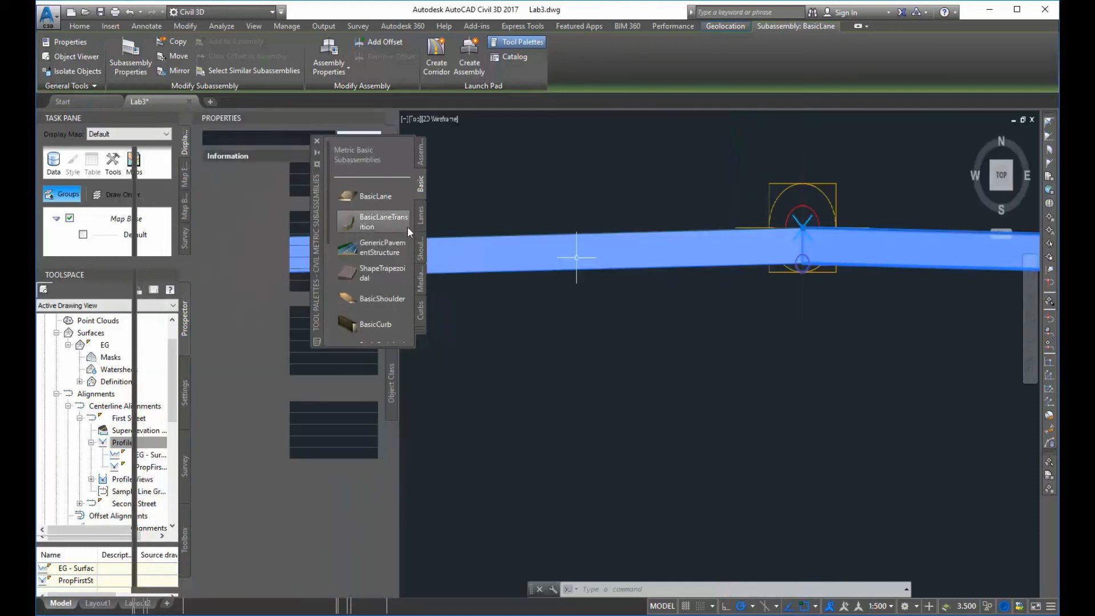
Attach a BasicCurbAndGutter with a 0.450 m gutter at -6.00% and a 0.225 m curb height to the right lane's upper outer edge
click(421, 219)
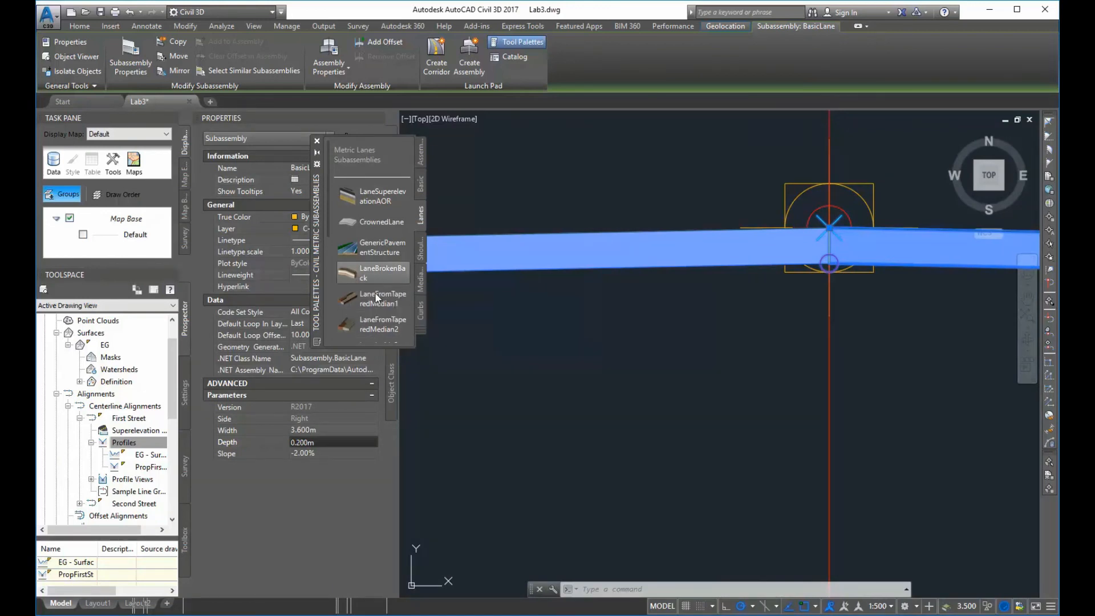
click(421, 184)
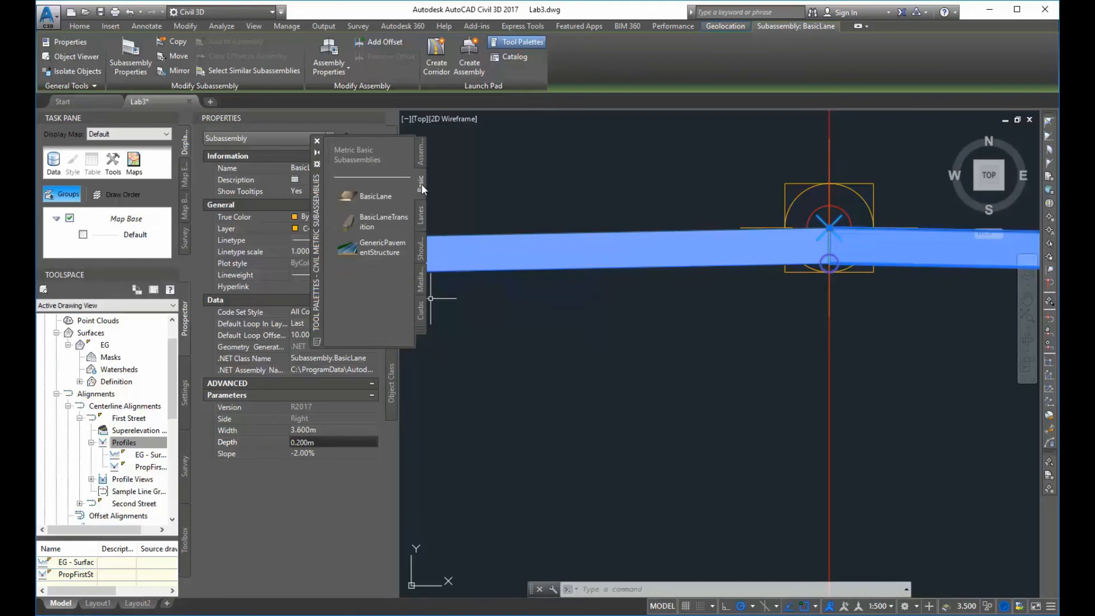
scroll(575, 320, down, 4)
scroll(645, 328, up, 4)
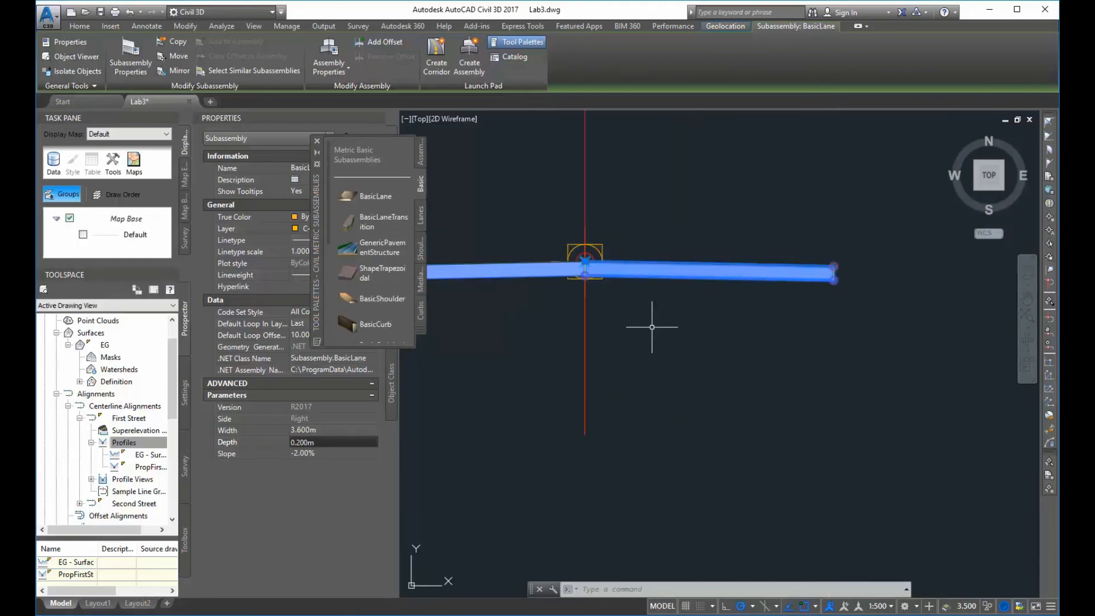
middle_drag(631, 326, 726, 336)
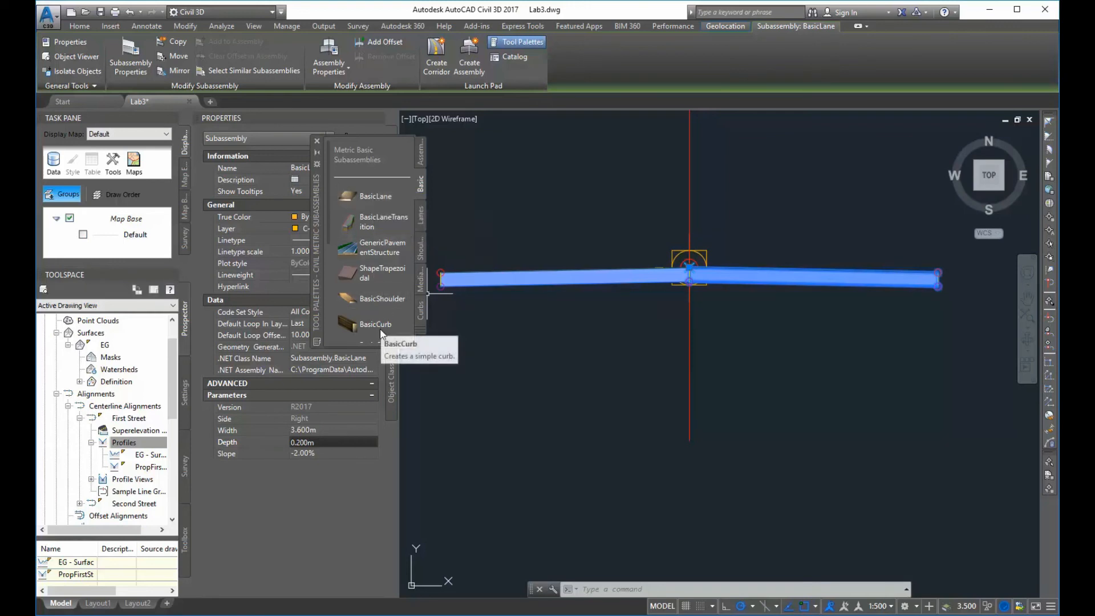
scroll(380, 323, down, 3)
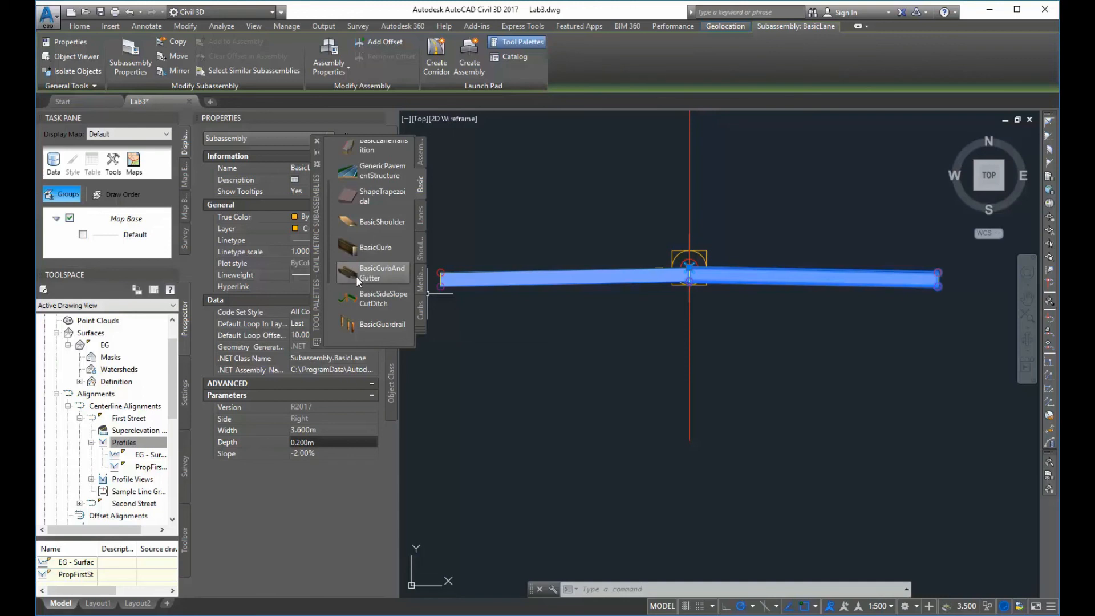
click(379, 272)
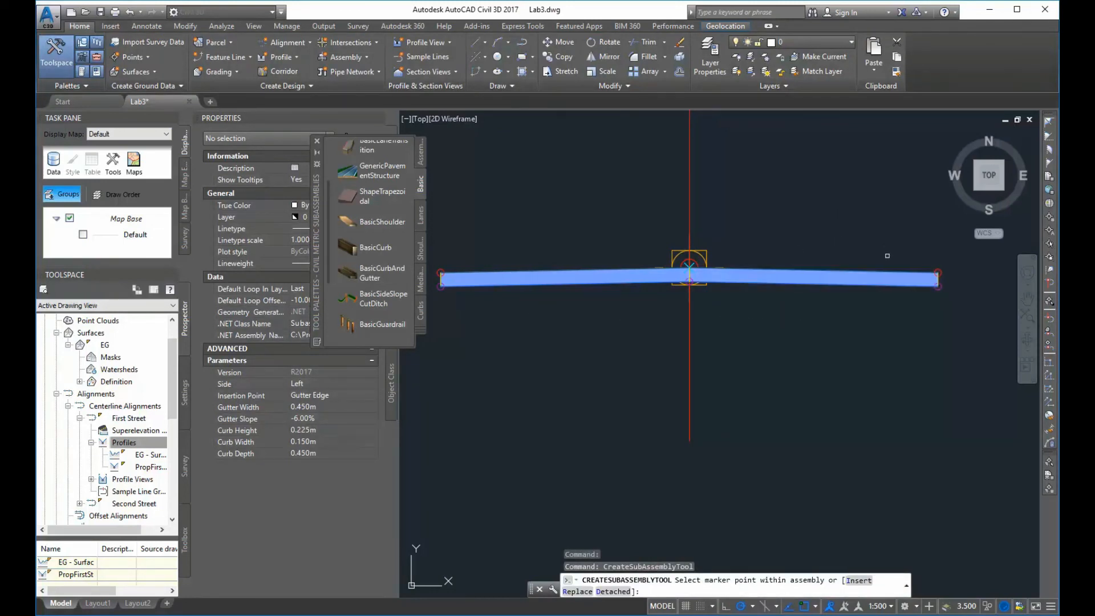
scroll(915, 327, up, 2)
scroll(916, 327, down, 4)
middle_drag(919, 341, 728, 364)
scroll(756, 334, up, 2)
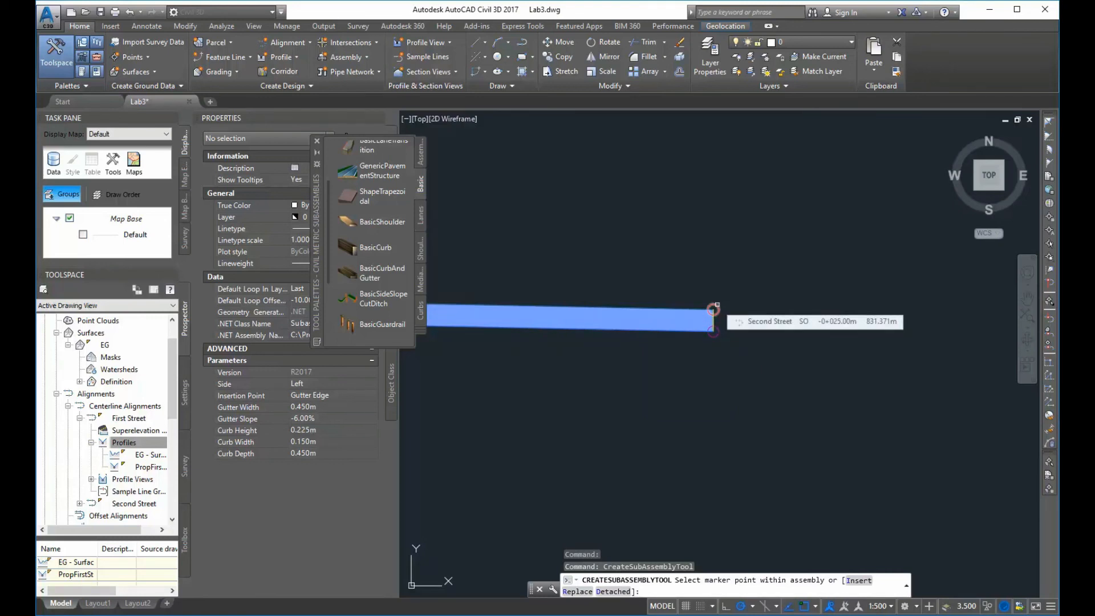
click(714, 309)
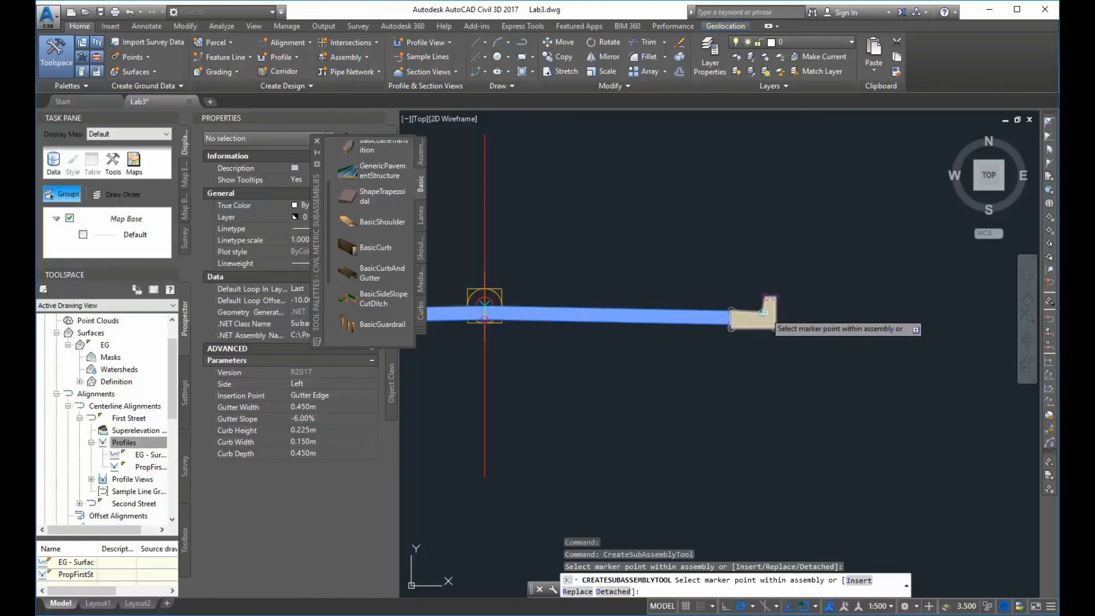
Attach the same BasicCurbAndGutter to the left lane's upper outer edge
scroll(692, 367, up, 2)
scroll(676, 368, down, 4)
scroll(607, 372, up, 1)
middle_drag(607, 372, 711, 362)
scroll(712, 362, down, 6)
scroll(759, 388, down, 4)
middle_drag(812, 408, 580, 365)
scroll(599, 348, up, 7)
click(507, 282)
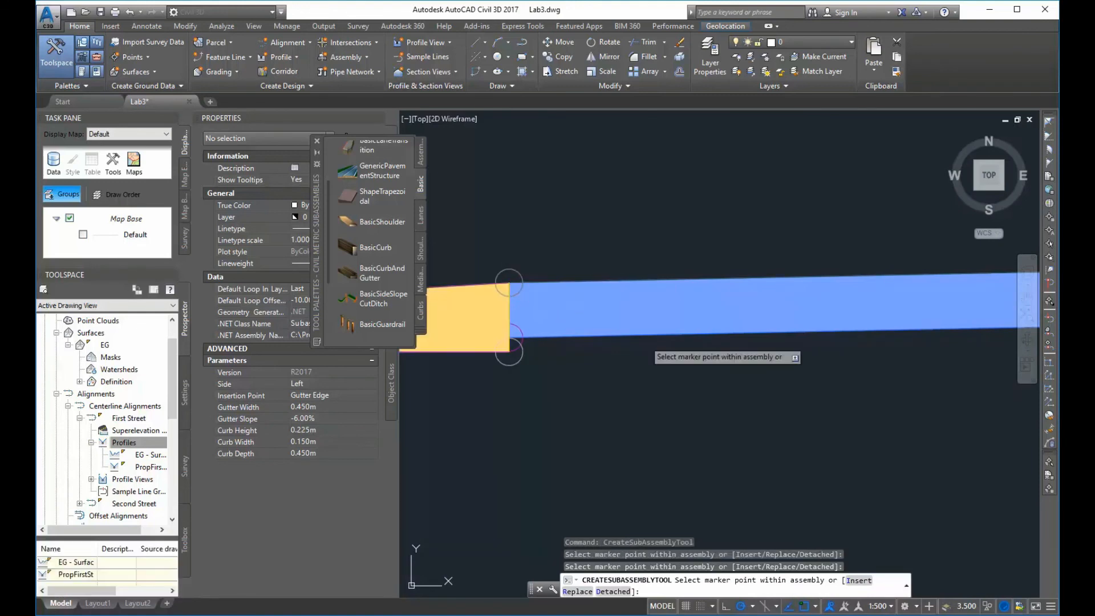
Attach a BasicSidewalk, 1.800 m wide and 0.100 m deep without buffers, to the upper outer corner of the right curb
scroll(628, 393, down, 3)
middle_drag(699, 425, 586, 355)
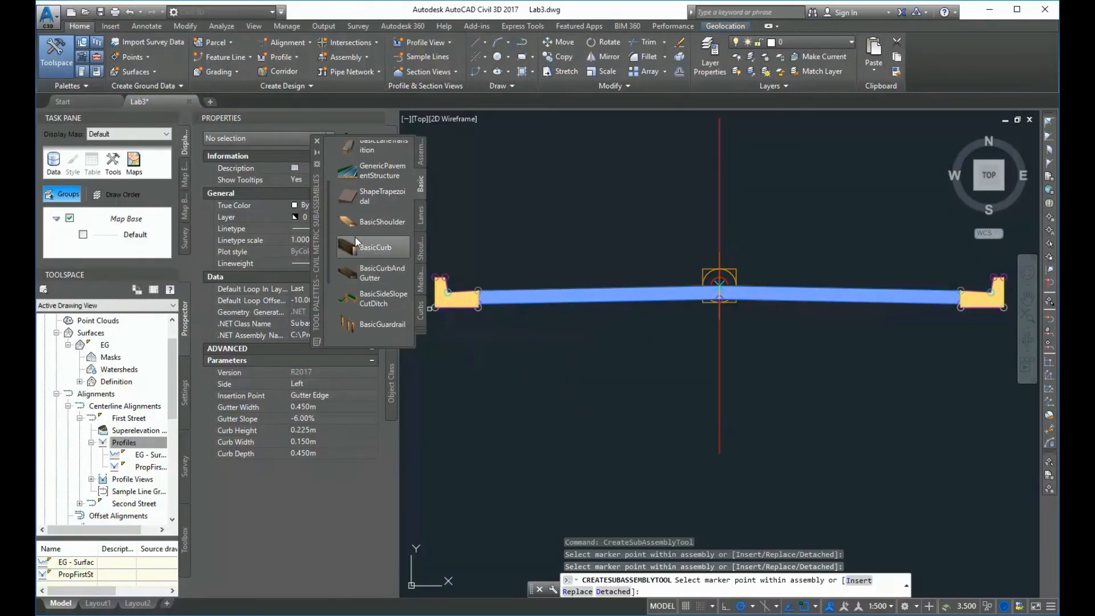
scroll(354, 311, down, 3)
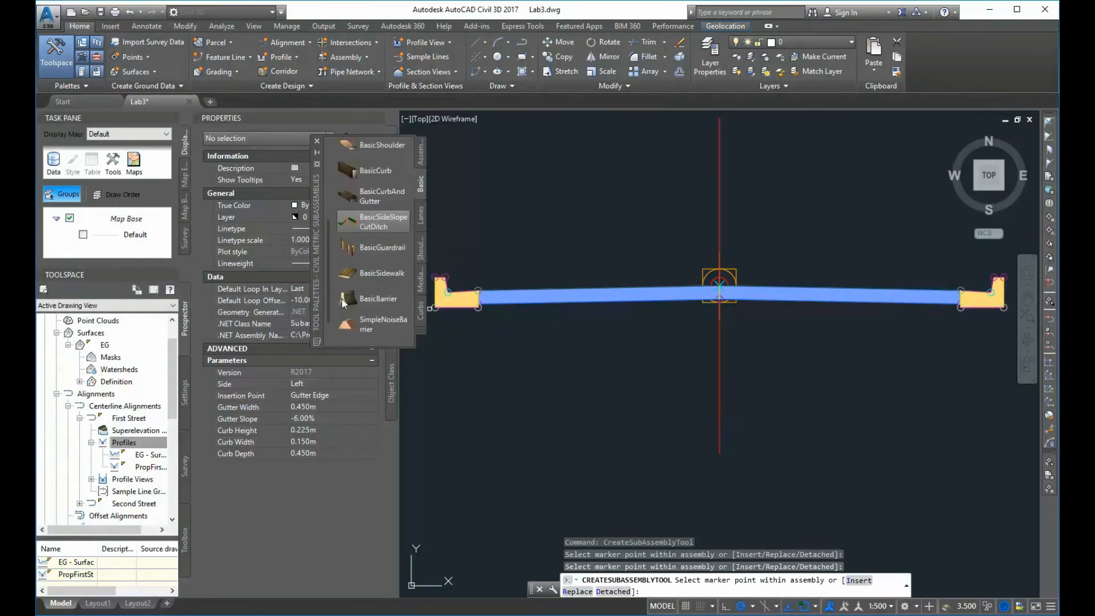
click(380, 272)
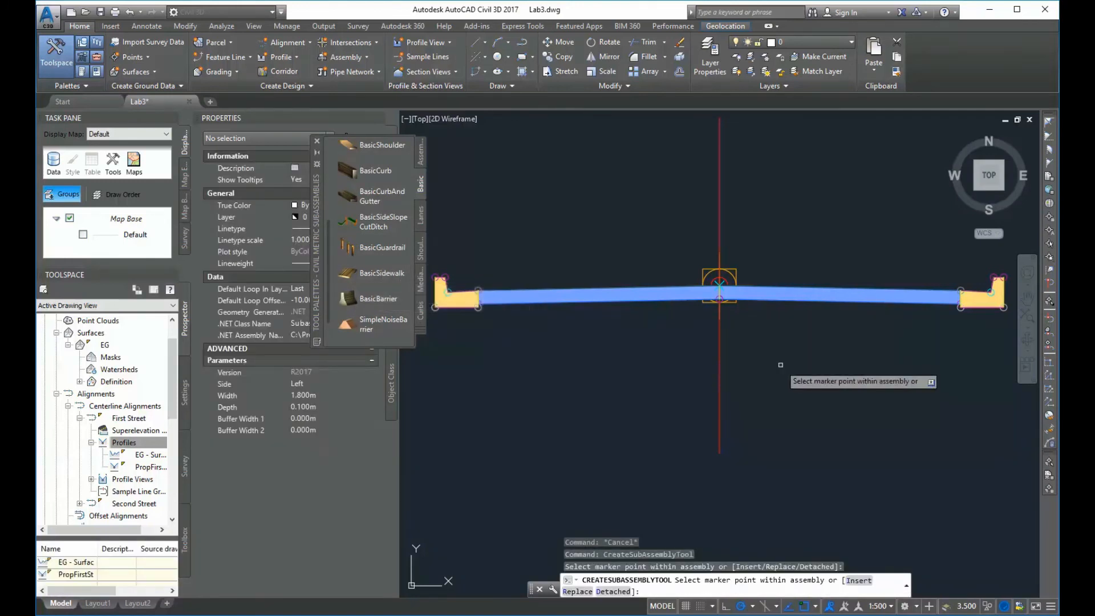
scroll(781, 368, down, 3)
middle_drag(880, 394, 730, 407)
scroll(722, 338, up, 5)
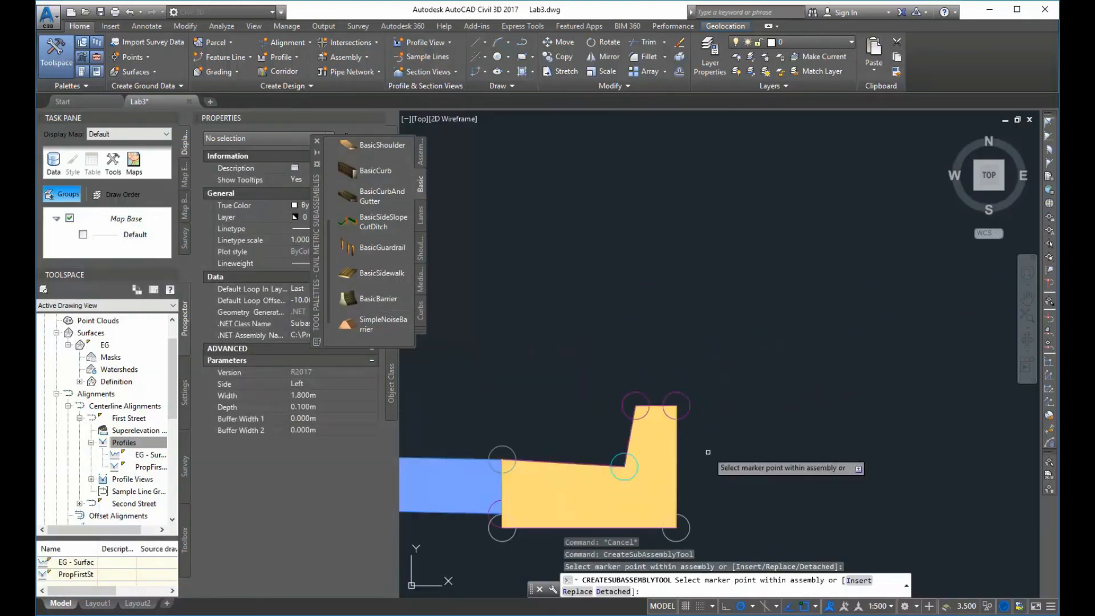
middle_drag(708, 451, 747, 282)
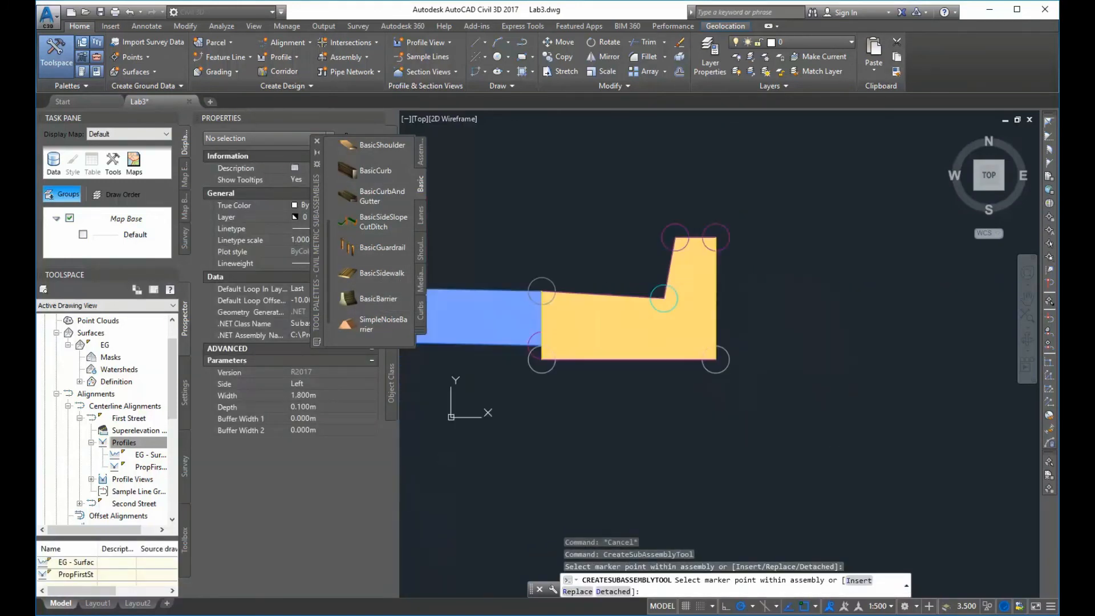
click(726, 247)
scroll(794, 353, down, 3)
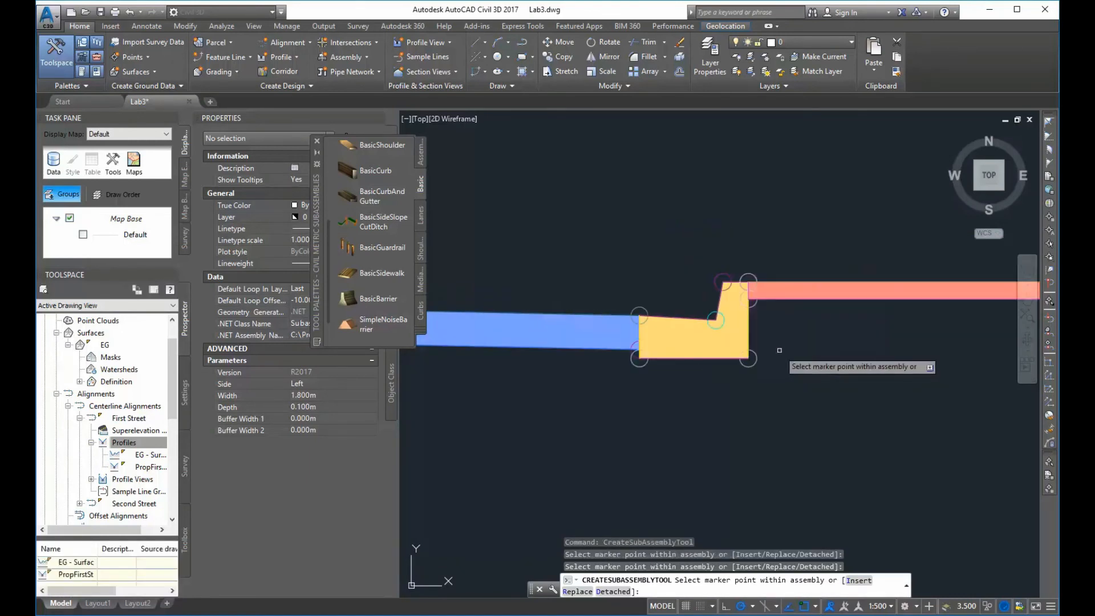
Attach the same BasicSidewalk to the upper outer corner of the left curb and finish placing subassemblies
scroll(778, 350, down, 3)
middle_drag(779, 351, 1019, 381)
middle_drag(513, 387, 696, 402)
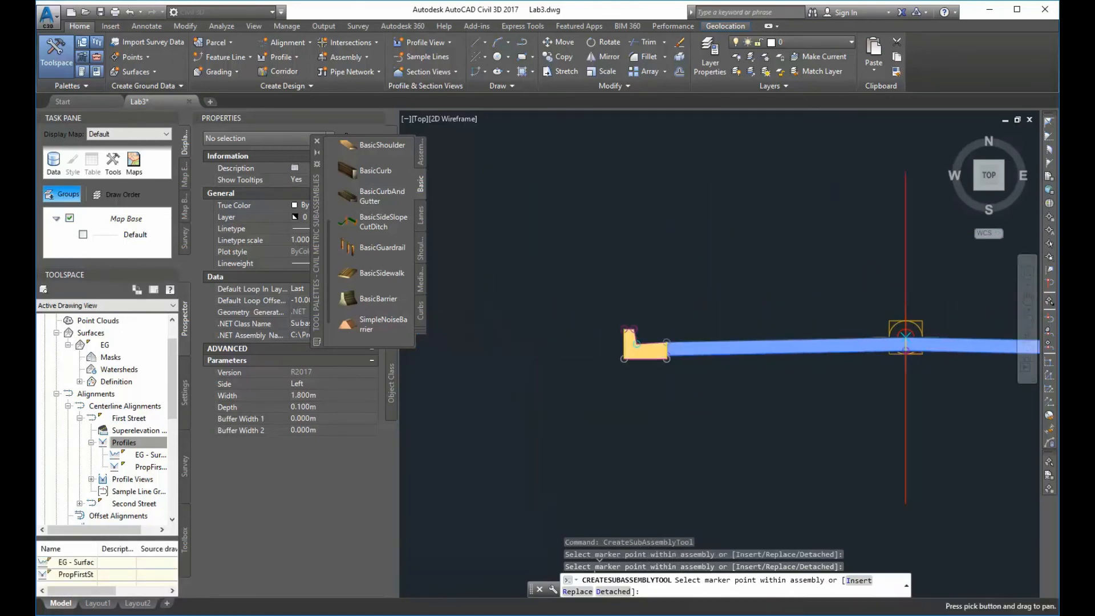
click(622, 329)
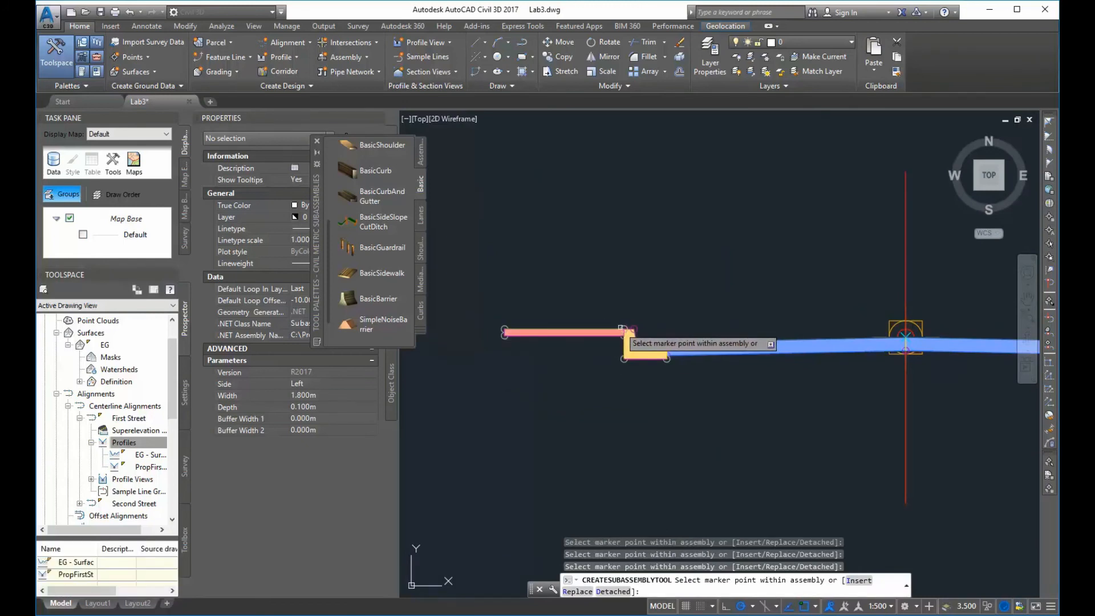
key(Return)
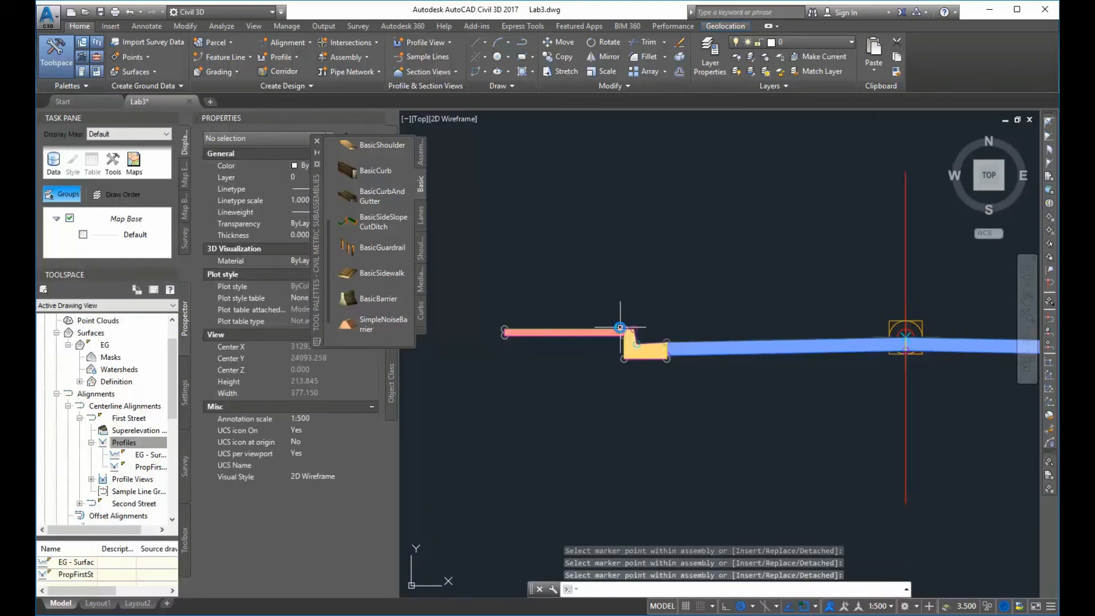
Dock the tool palette beside the Properties palette and examine the left BasicSidewalk's width and depth
click(551, 329)
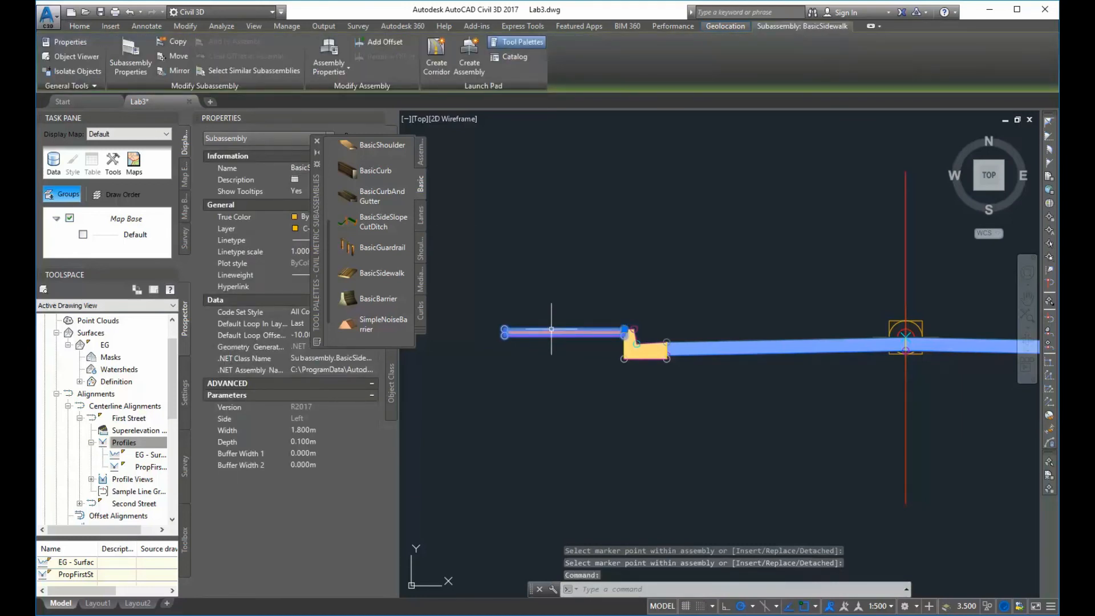
mouse_move(317, 189)
mouse_down()
mouse_move(441, 175)
mouse_move(412, 177)
mouse_up()
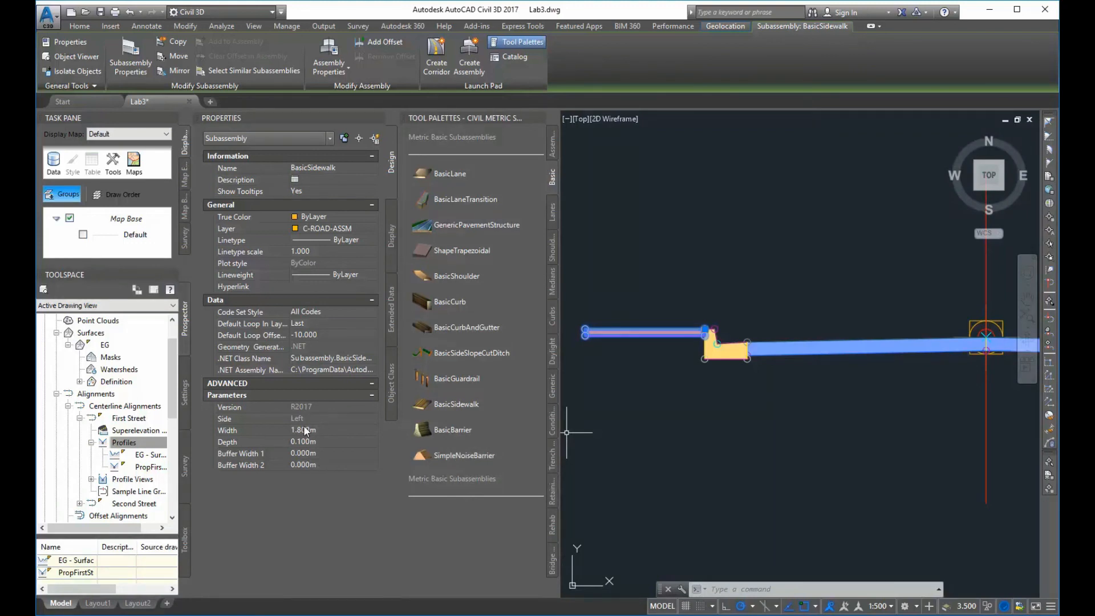
click(329, 431)
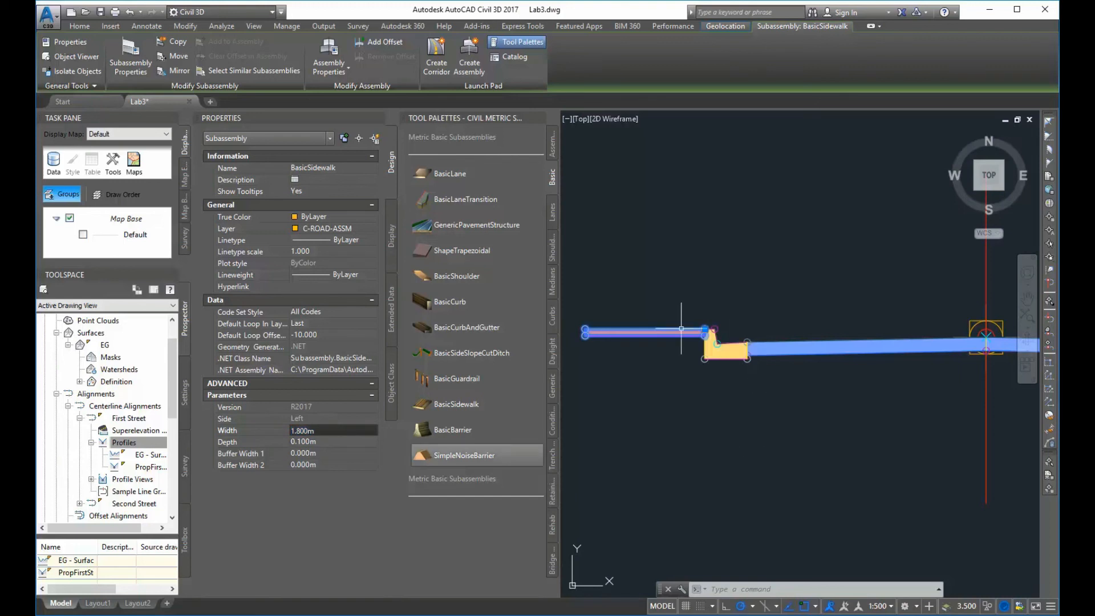
click(347, 441)
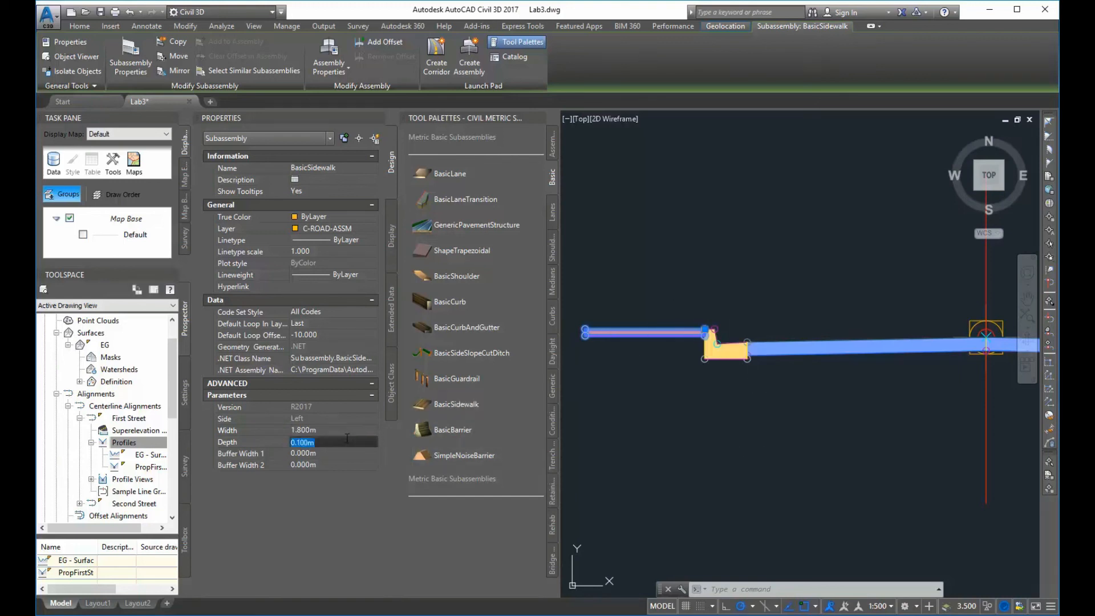
Try a Buffer Width 1 of 1 m on the left BasicSidewalk and restore it to 0 m
click(305, 455)
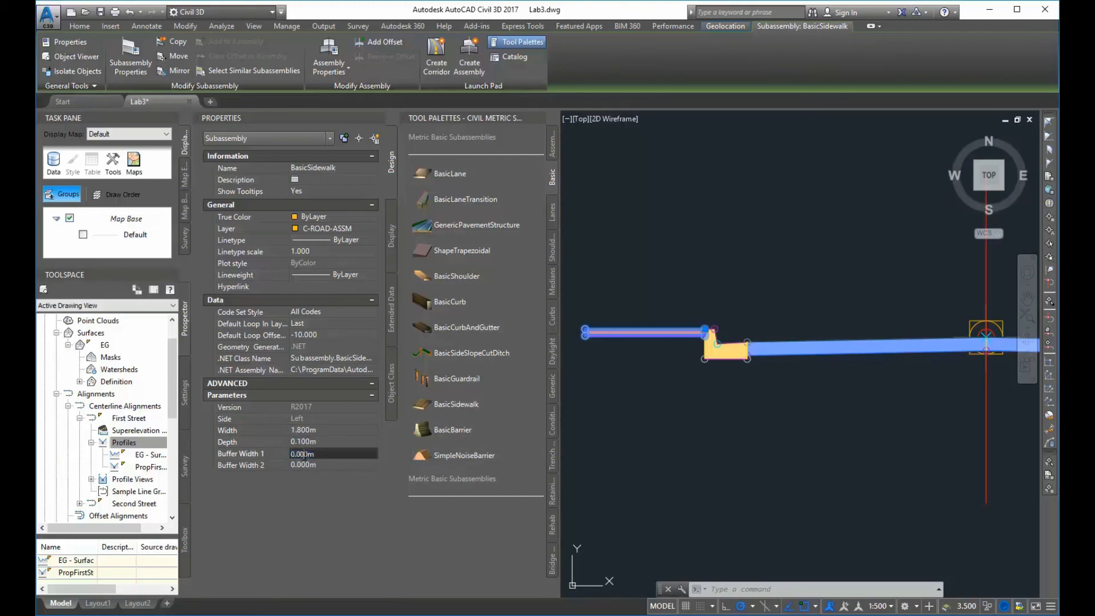
text(1m)
click(314, 465)
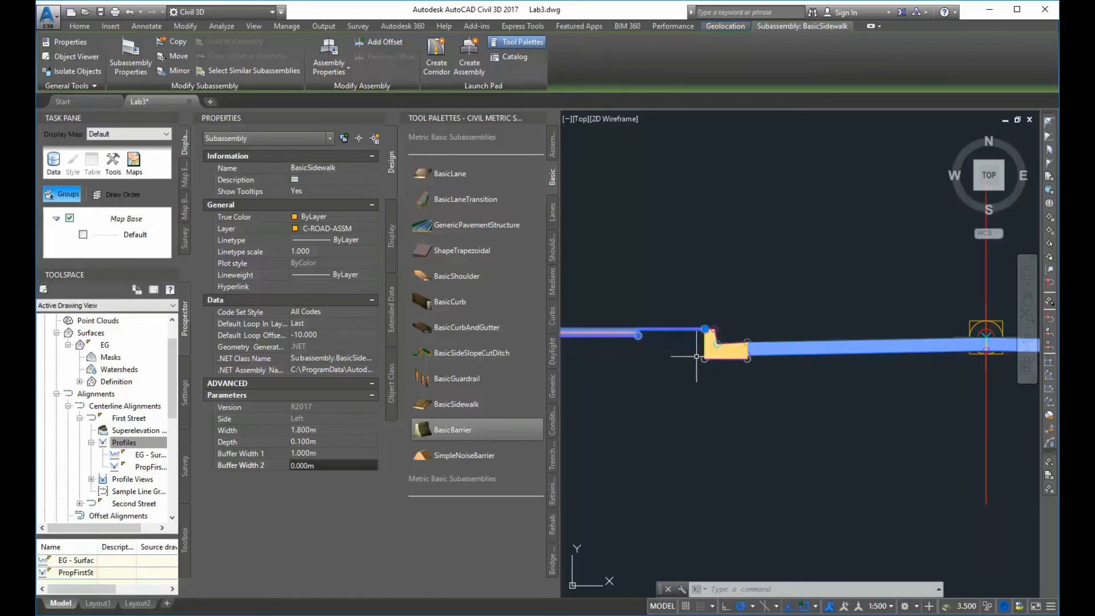
click(325, 454)
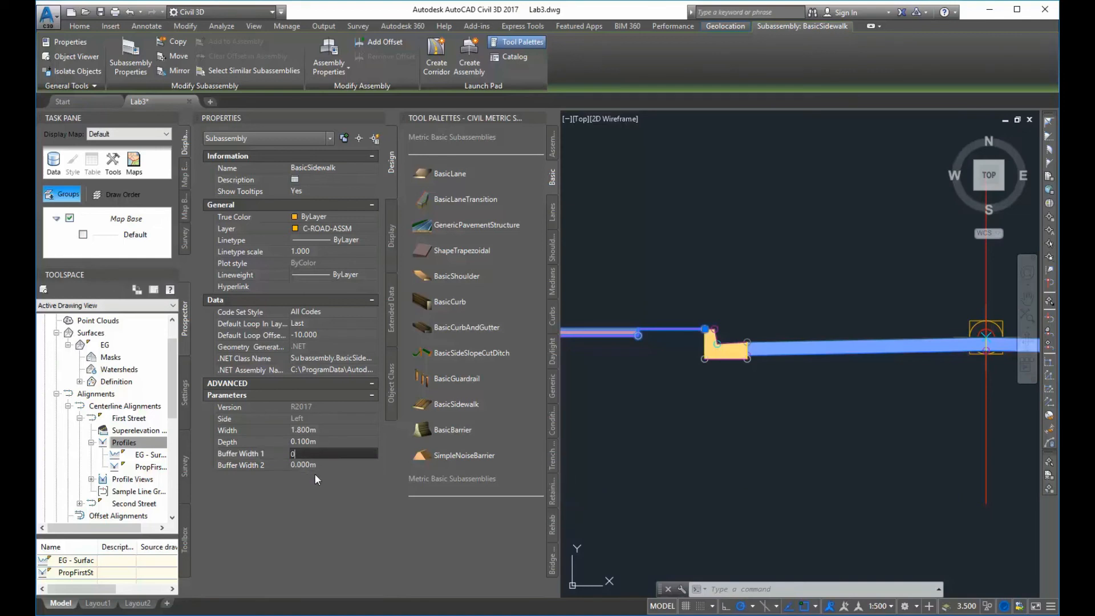
click(317, 442)
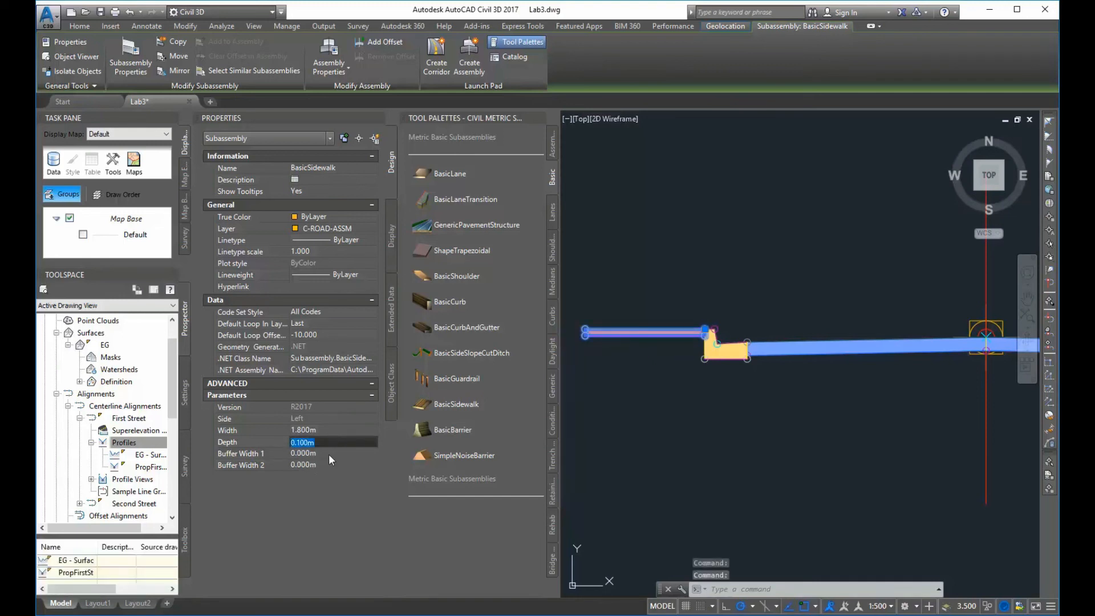
Close the Properties palette, keeping the subassembly tool palette open beside the completed assembly
scroll(809, 490, down, 4)
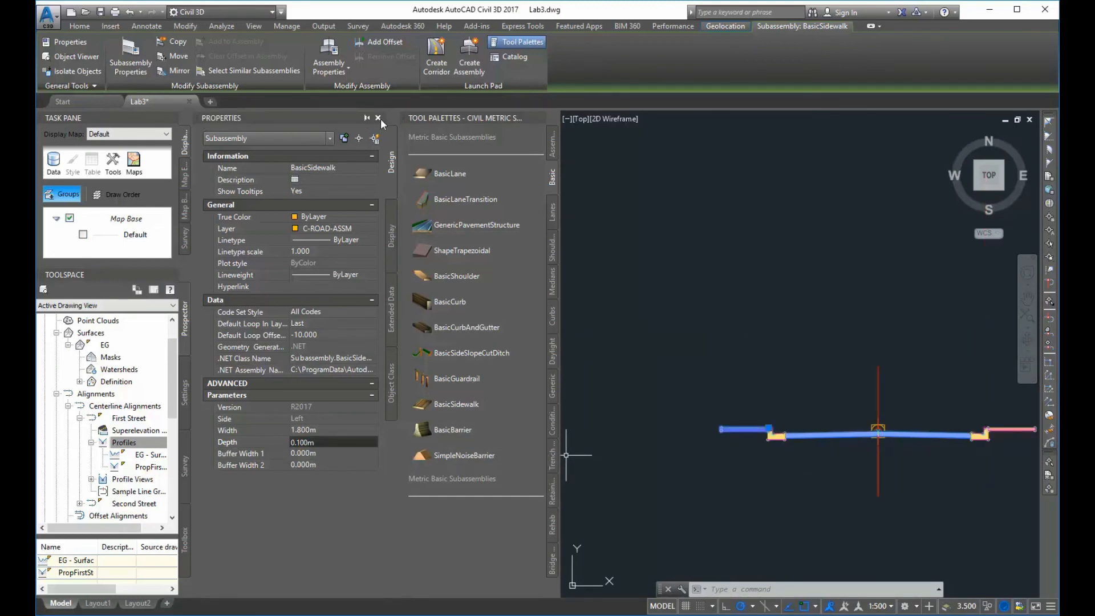
click(378, 118)
middle_drag(767, 467, 687, 440)
scroll(632, 405, up, 3)
scroll(633, 399, down, 1)
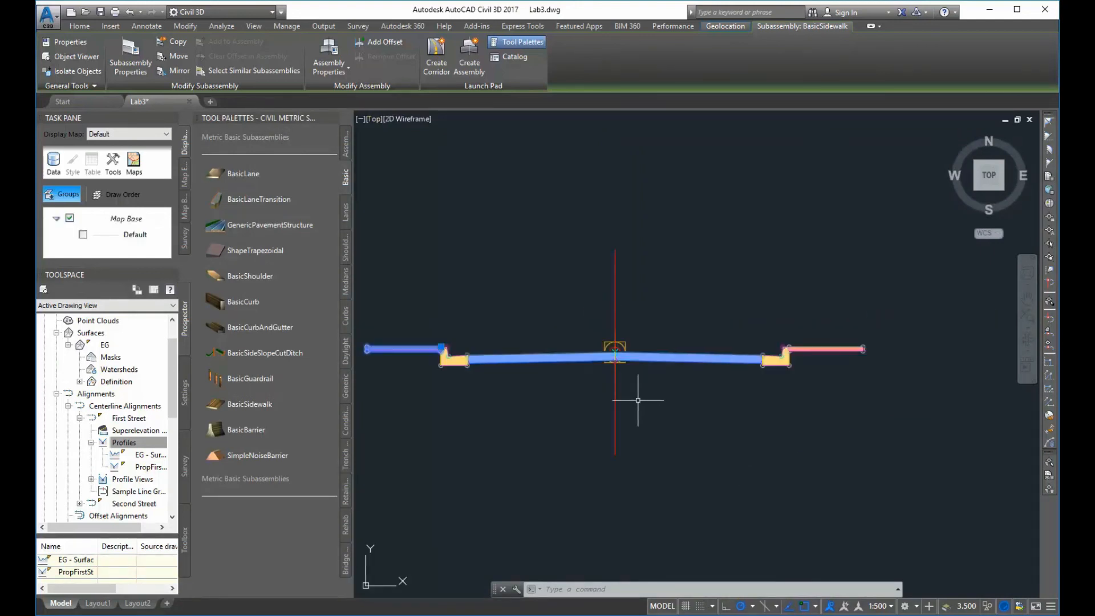
scroll(631, 379, up, 1)
click(603, 335)
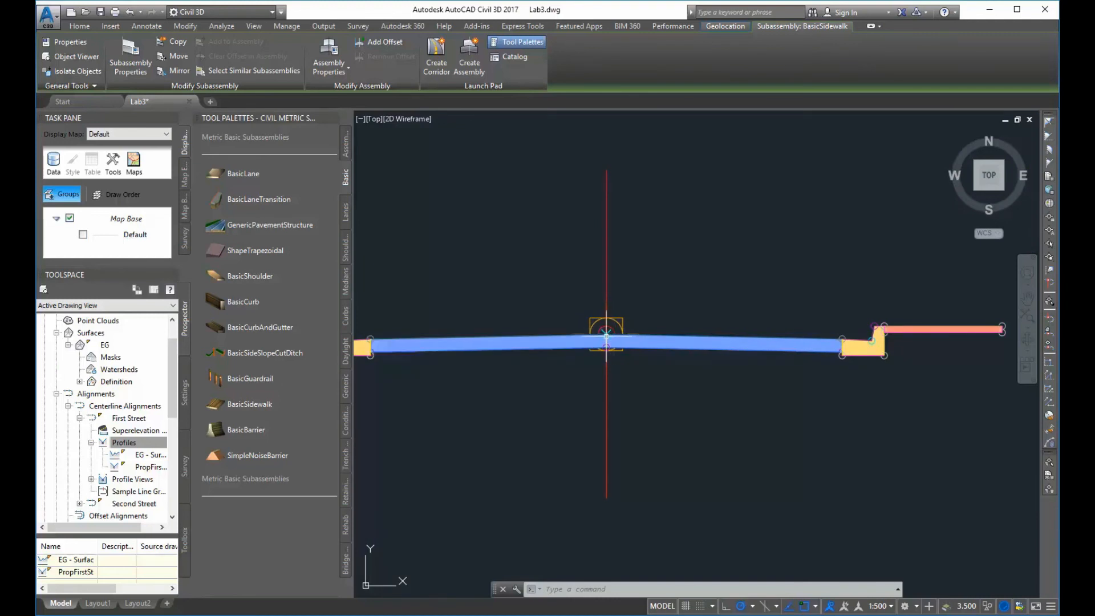
scroll(652, 435, down, 5)
scroll(562, 417, down, 6)
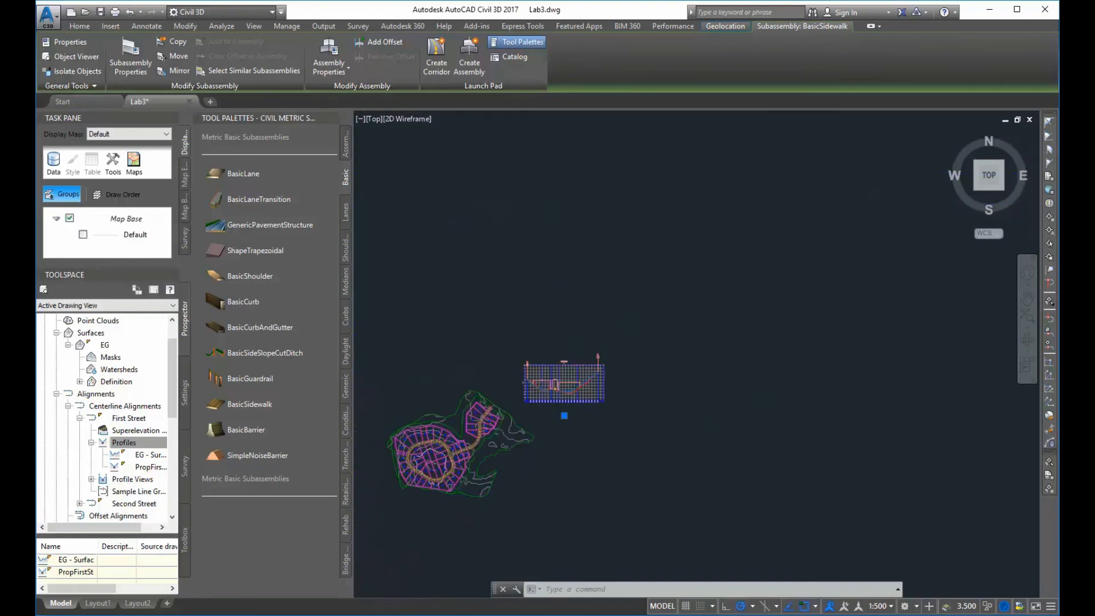
scroll(557, 417, up, 1)
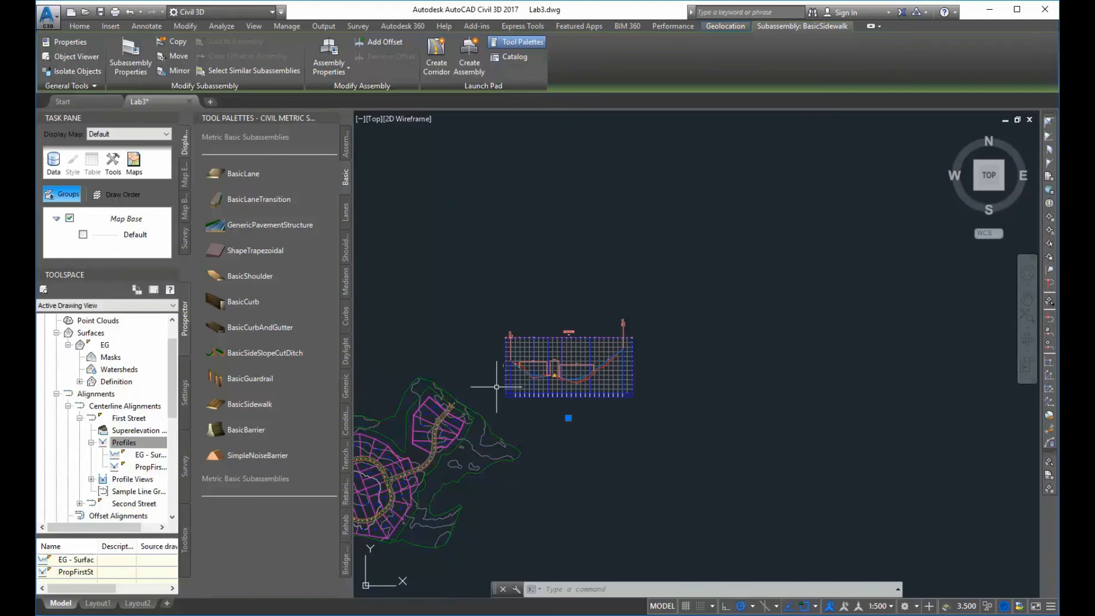
scroll(534, 379, up, 3)
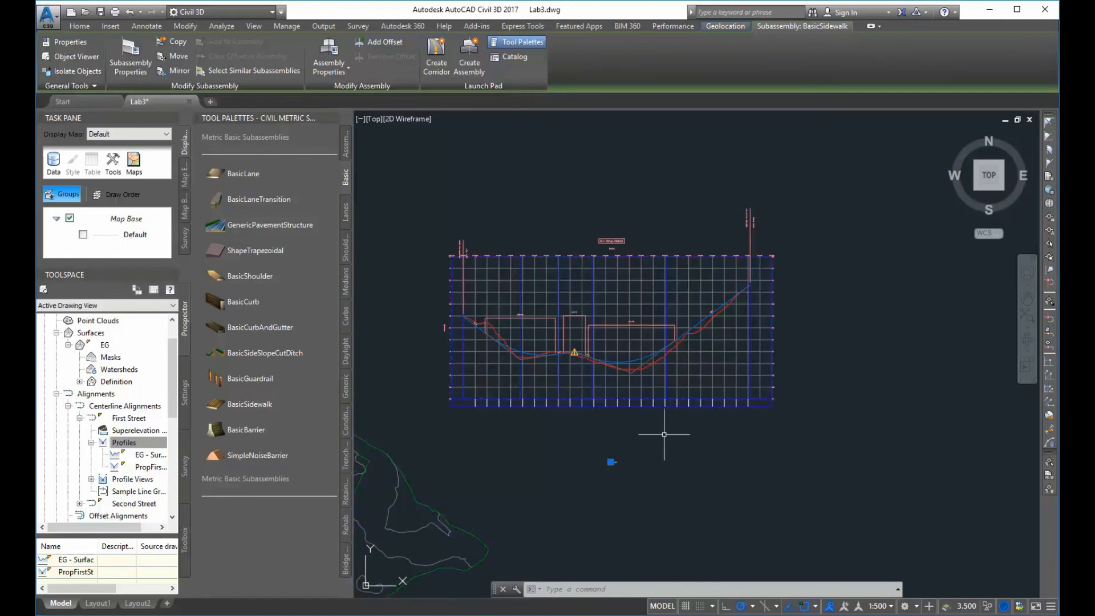
scroll(611, 465, up, 4)
scroll(607, 465, down, 3)
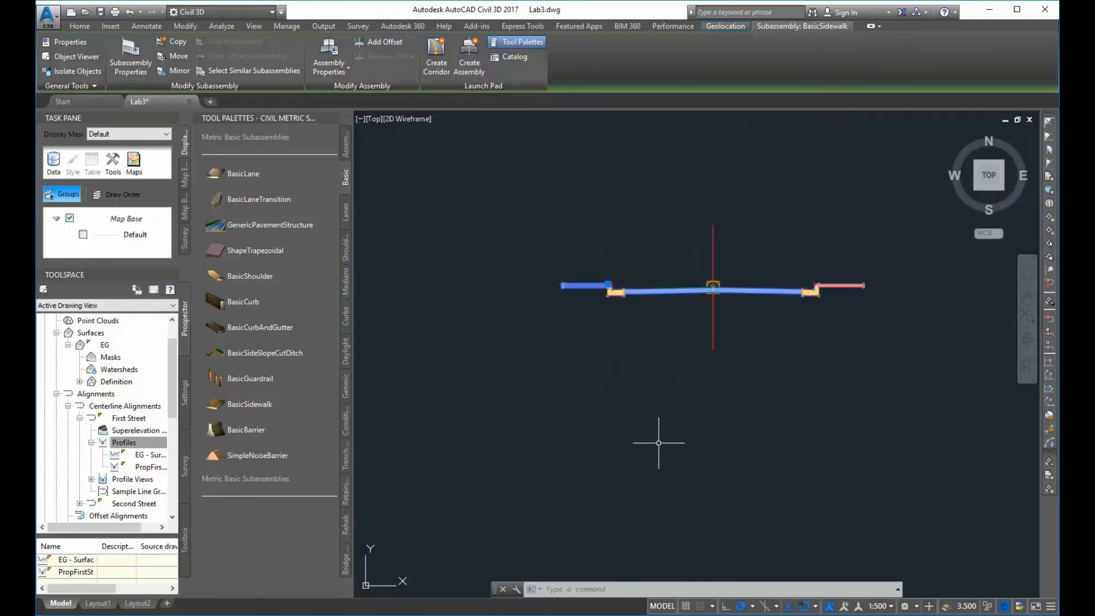
middle_drag(782, 387, 704, 443)
scroll(655, 390, up, 2)
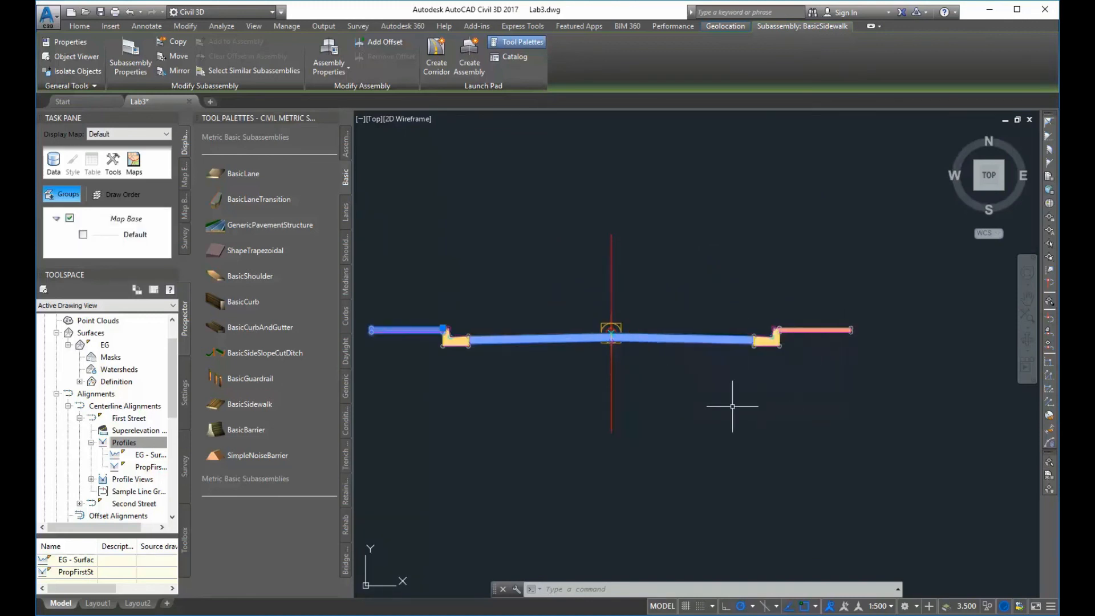
scroll(640, 358, down, 8)
scroll(607, 248, down, 2)
middle_drag(606, 245, 631, 342)
scroll(578, 310, up, 6)
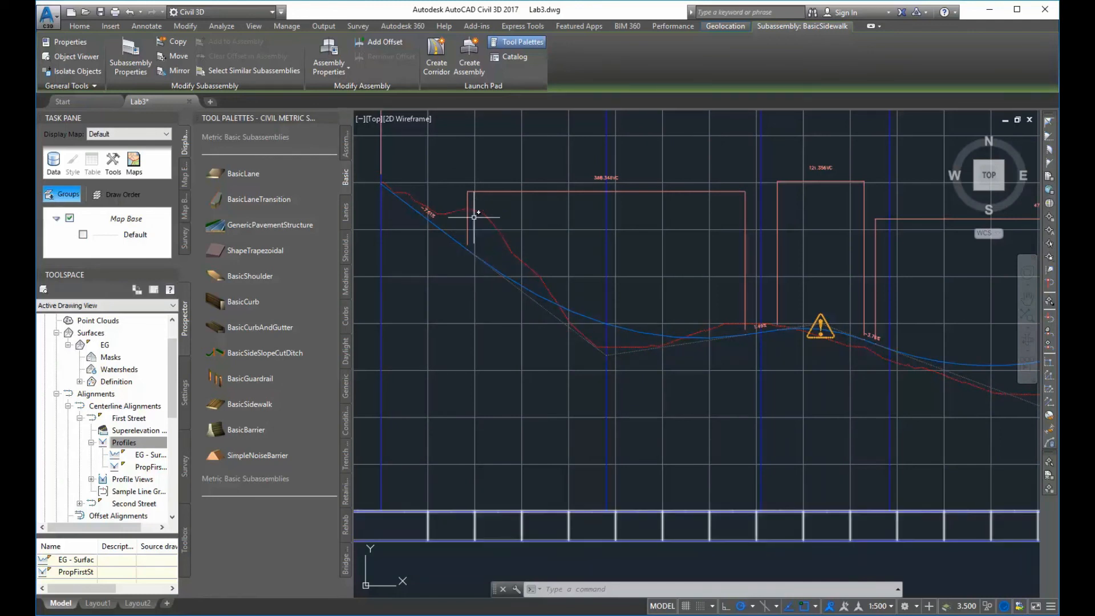
mouse_move(473, 210)
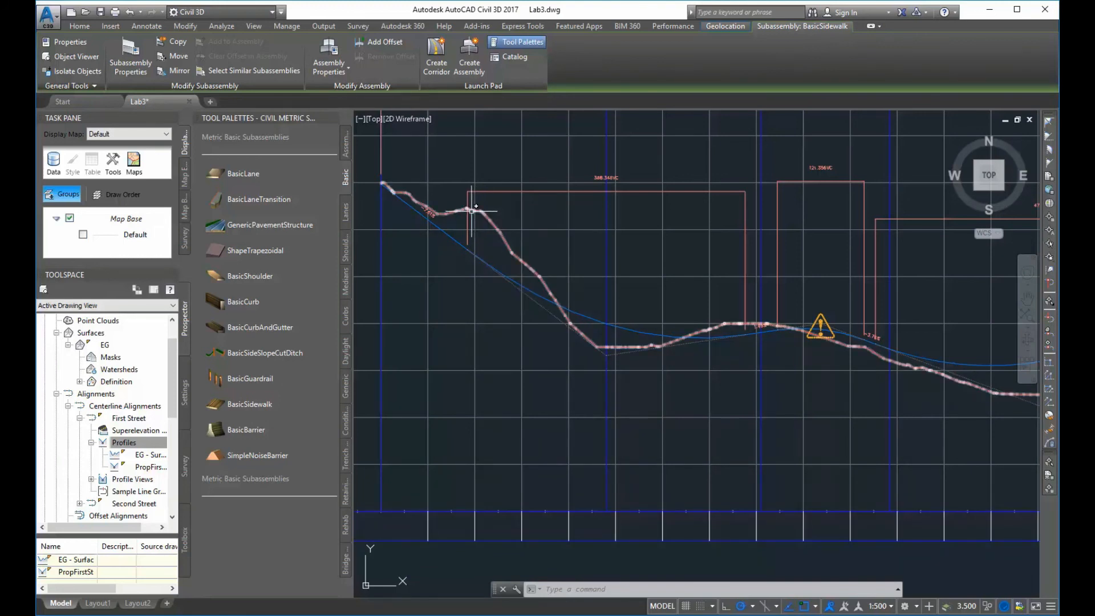
mouse_move(476, 211)
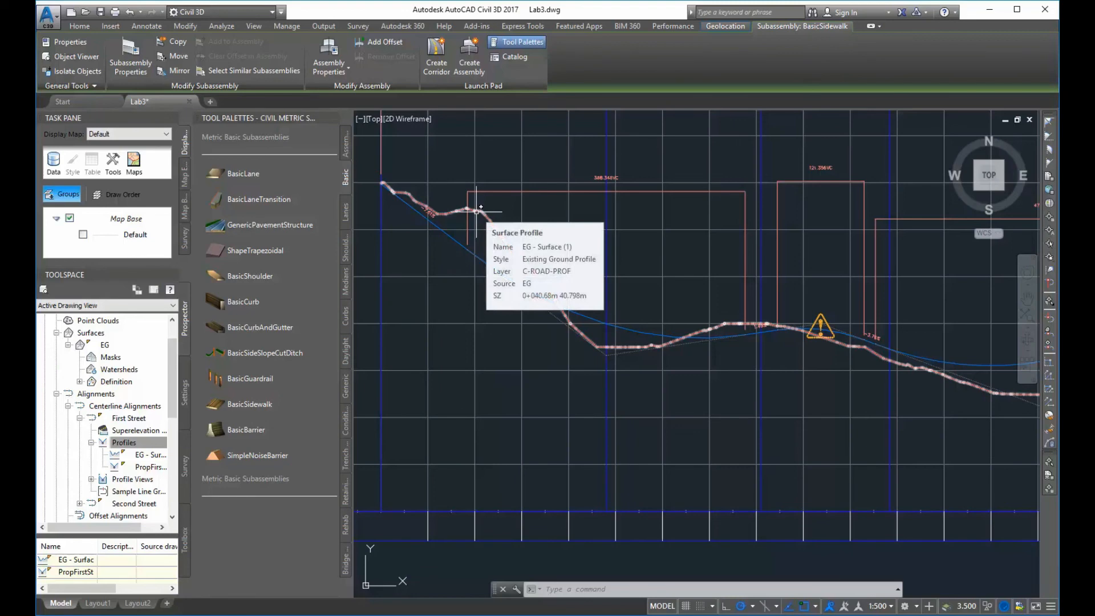
scroll(666, 428, down, 5)
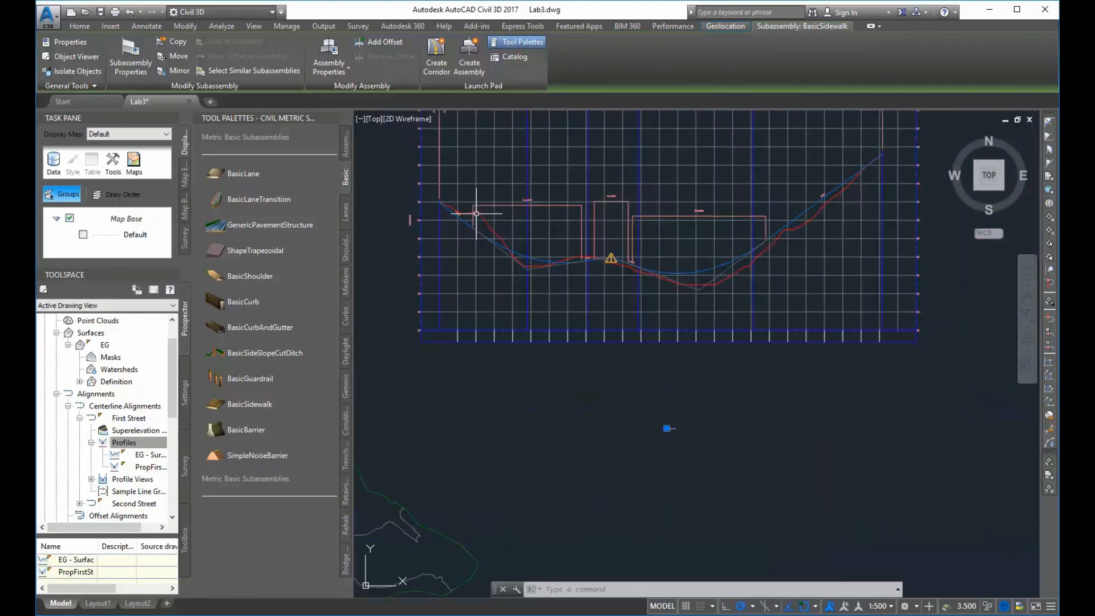
Attach a BasicSideSlopeCutDitch subassembly to the upper outer corner of the left sidewalk
scroll(599, 360, up, 1)
scroll(602, 358, up, 1)
middle_drag(601, 357, 660, 354)
scroll(660, 354, down, 1)
scroll(656, 358, up, 5)
middle_drag(595, 243, 655, 371)
scroll(641, 350, up, 4)
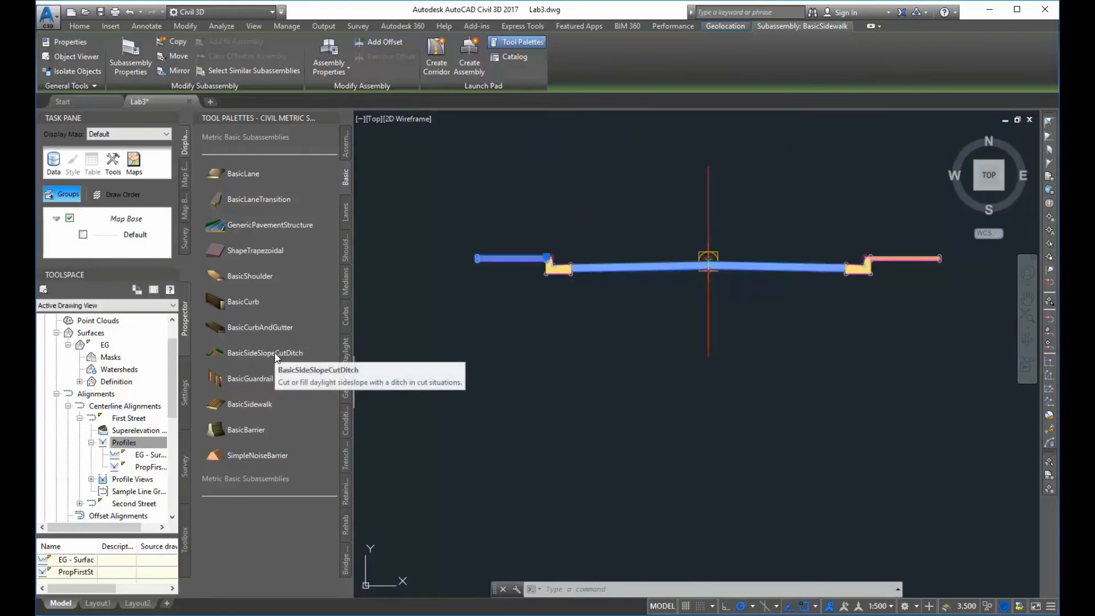
click(257, 360)
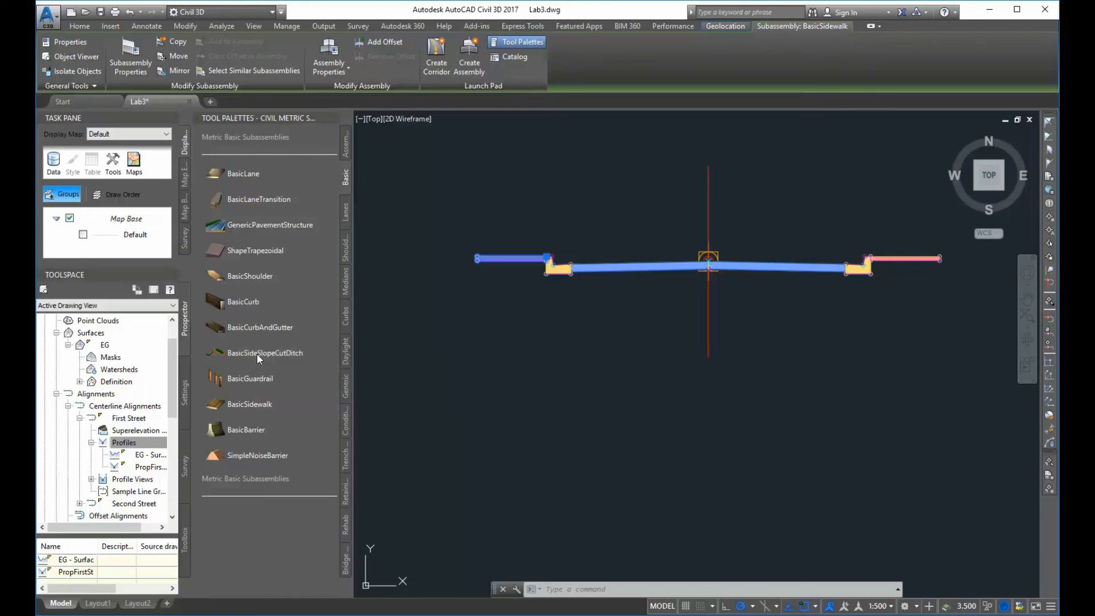
scroll(462, 267, up, 5)
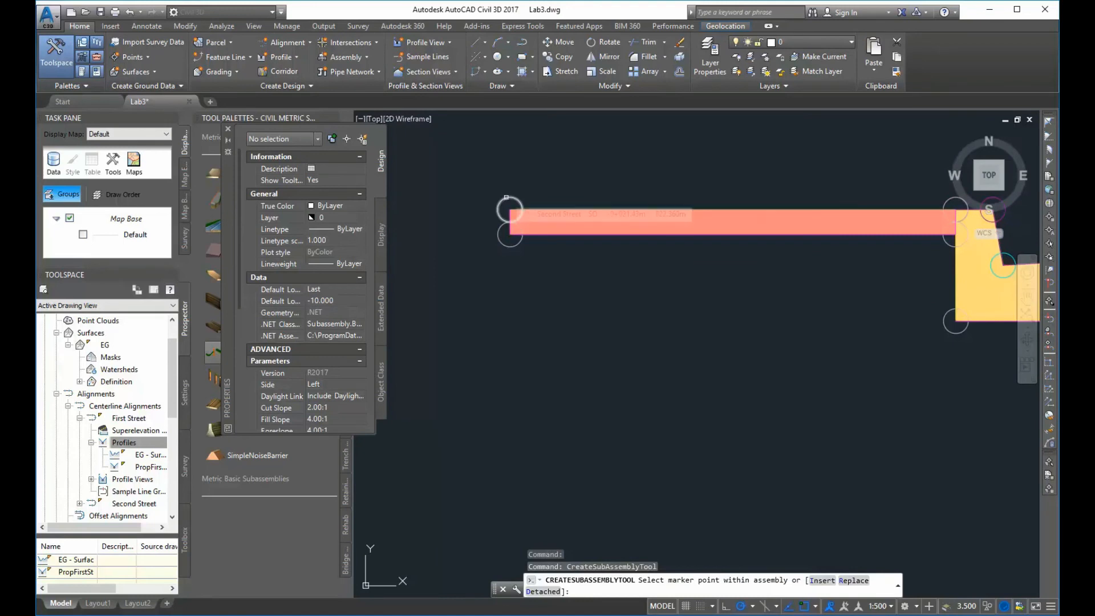
Attach the same BasicSideSlopeCutDitch to the upper outer corner of the right sidewalk
scroll(639, 351, down, 8)
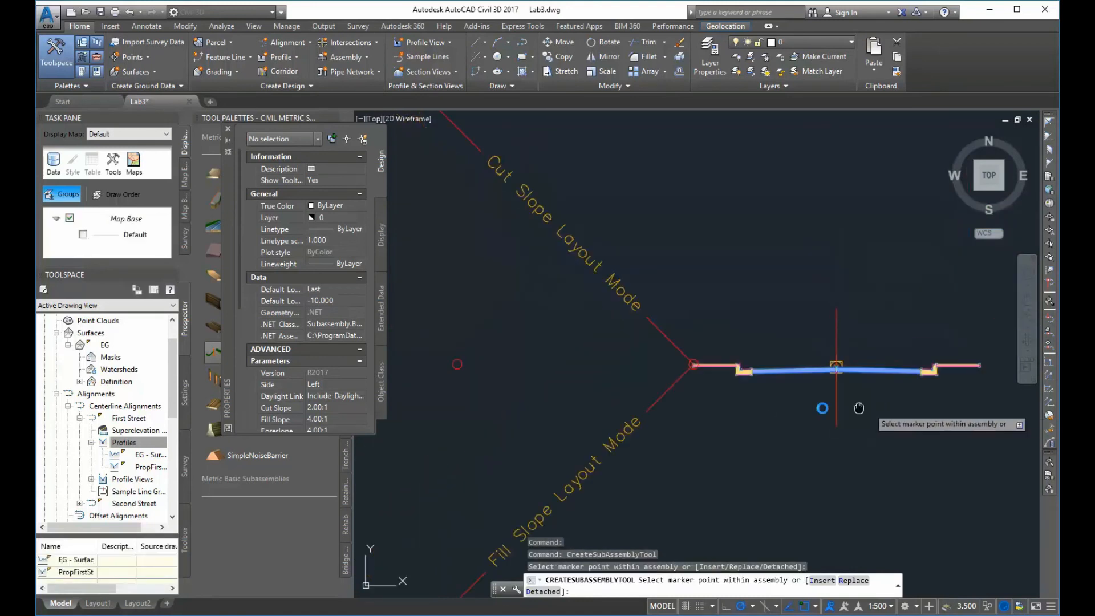
scroll(810, 365, up, 6)
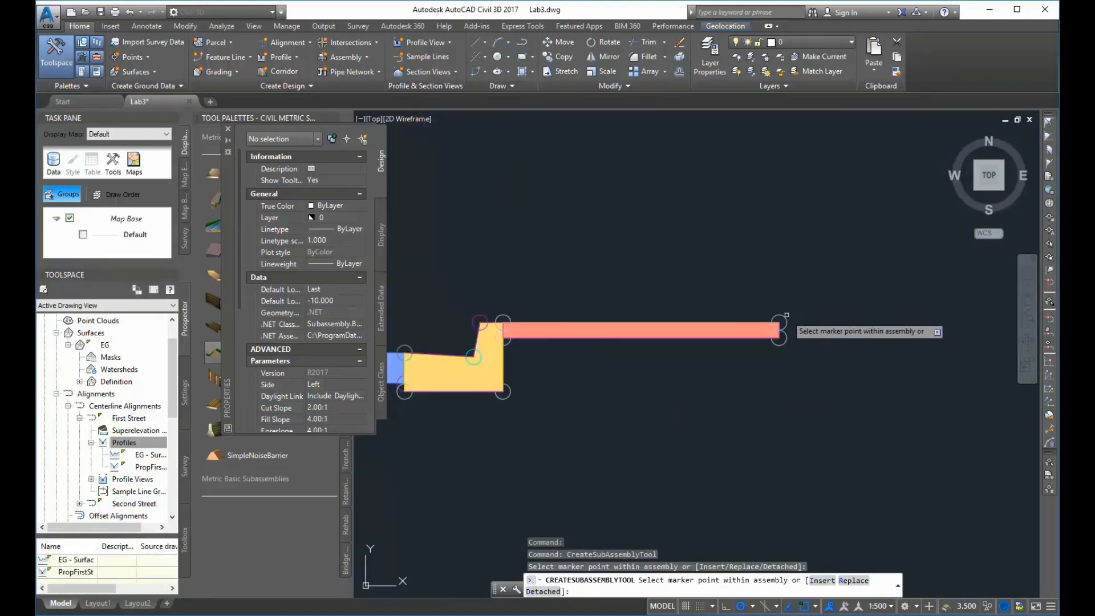
click(783, 322)
Examine how the cut and fill slope layout lines connect to the outer edges of both sidewalks
scroll(684, 412, down, 6)
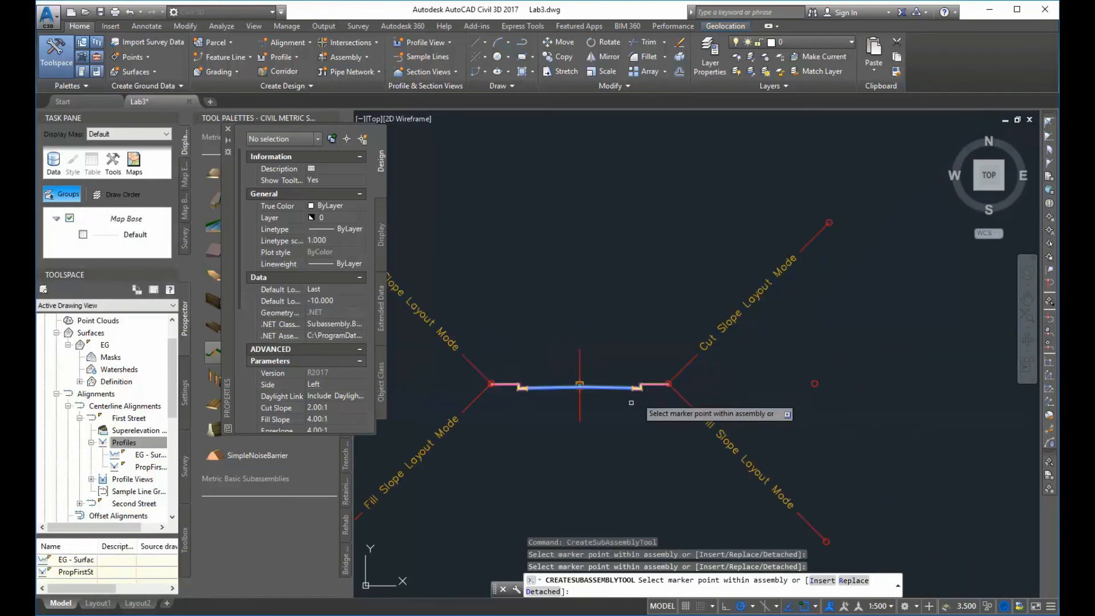
scroll(644, 413, up, 6)
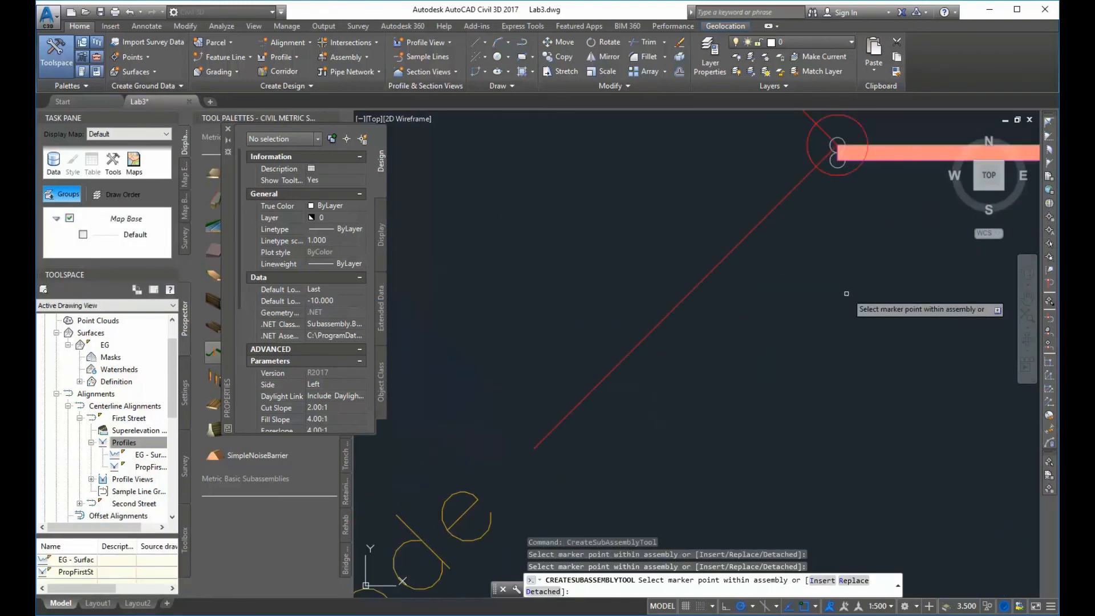
middle_drag(822, 303, 573, 414)
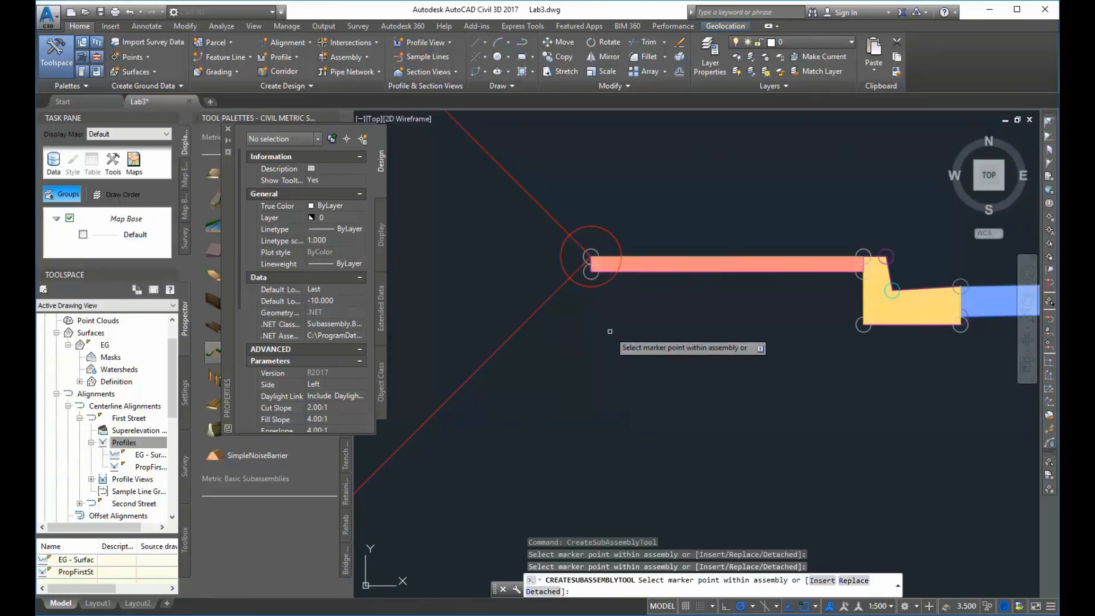
scroll(609, 336, down, 6)
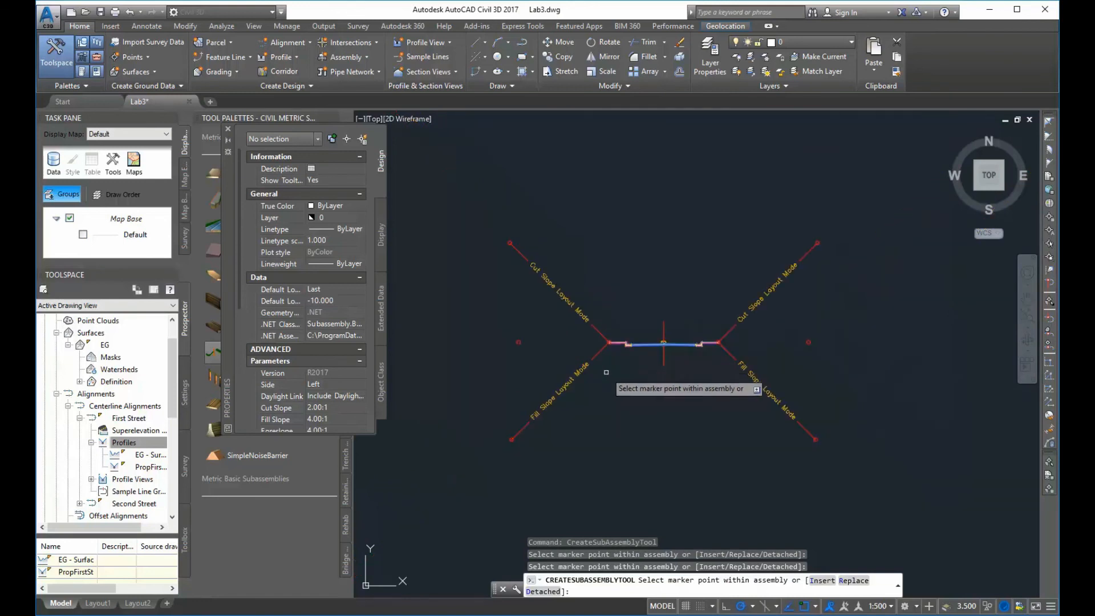
scroll(610, 354, up, 4)
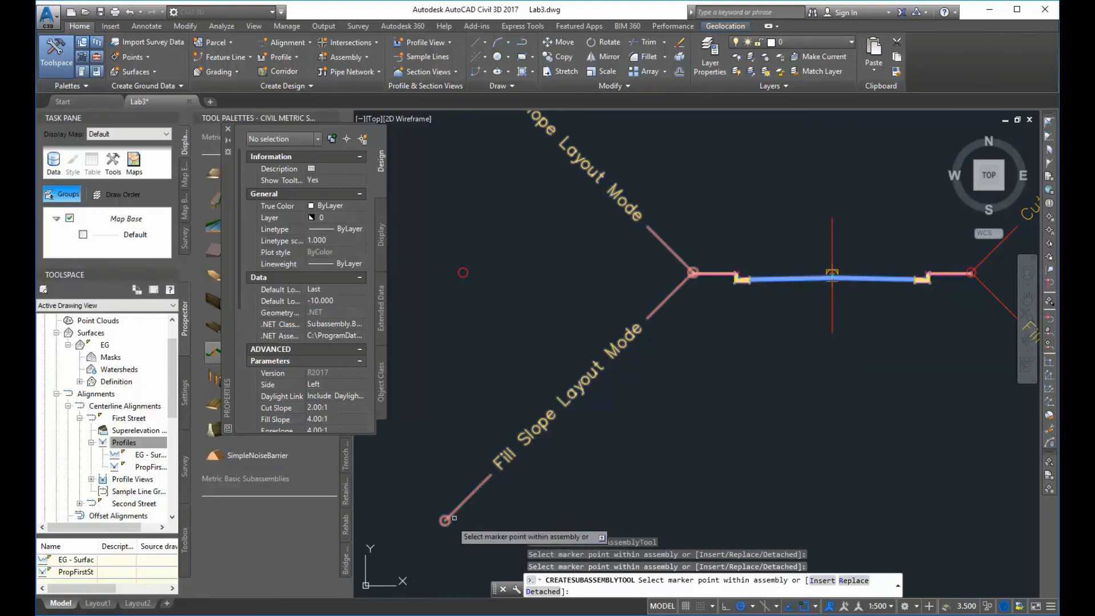
scroll(621, 377, down, 2)
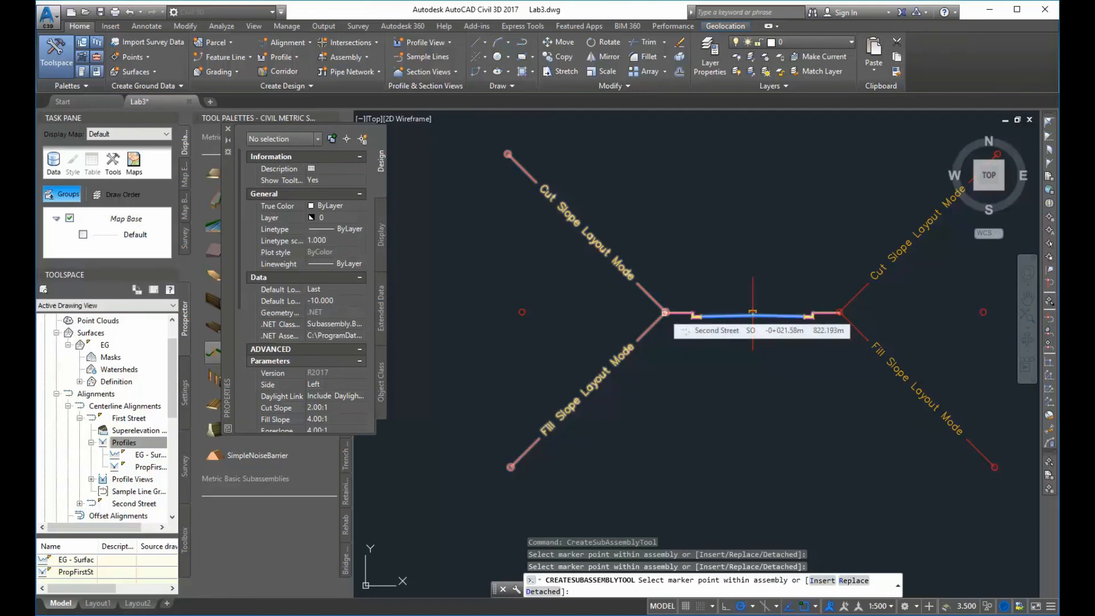
scroll(614, 235, up, 3)
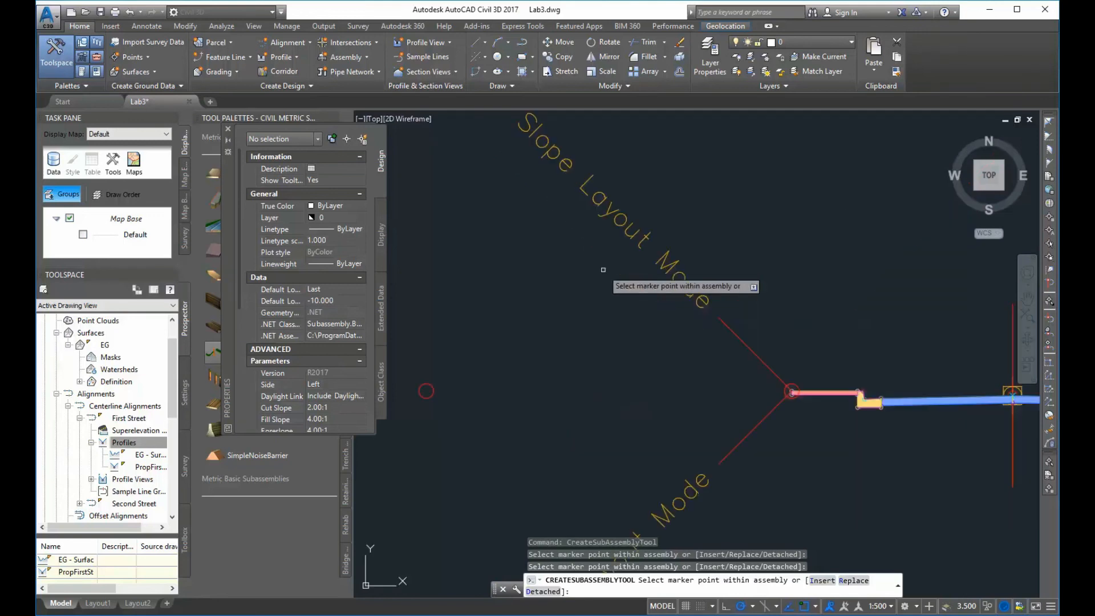
scroll(573, 306, down, 4)
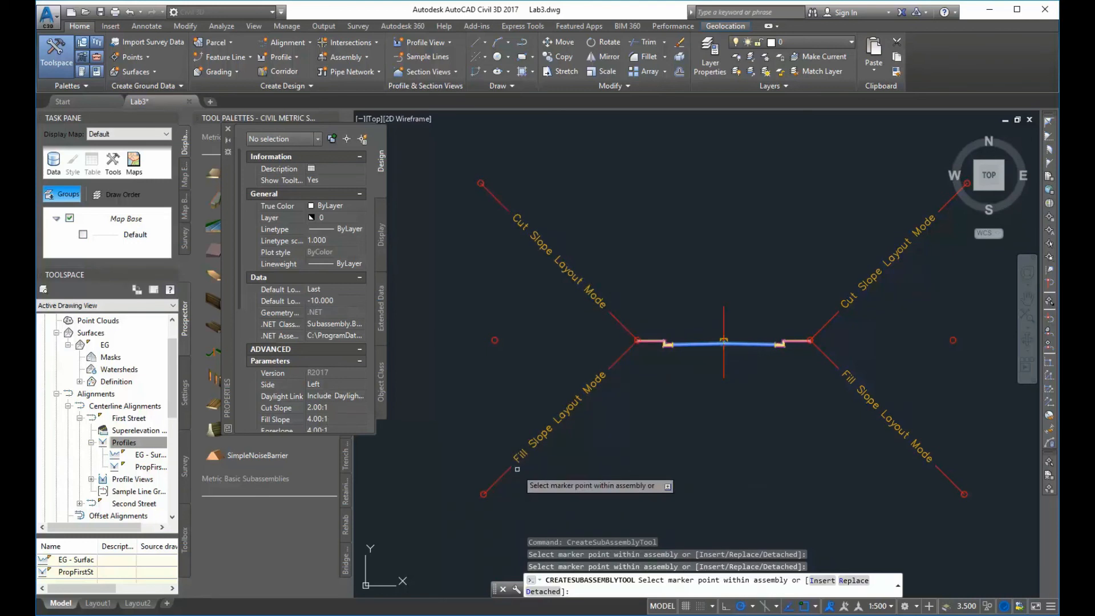
scroll(411, 416, down, 2)
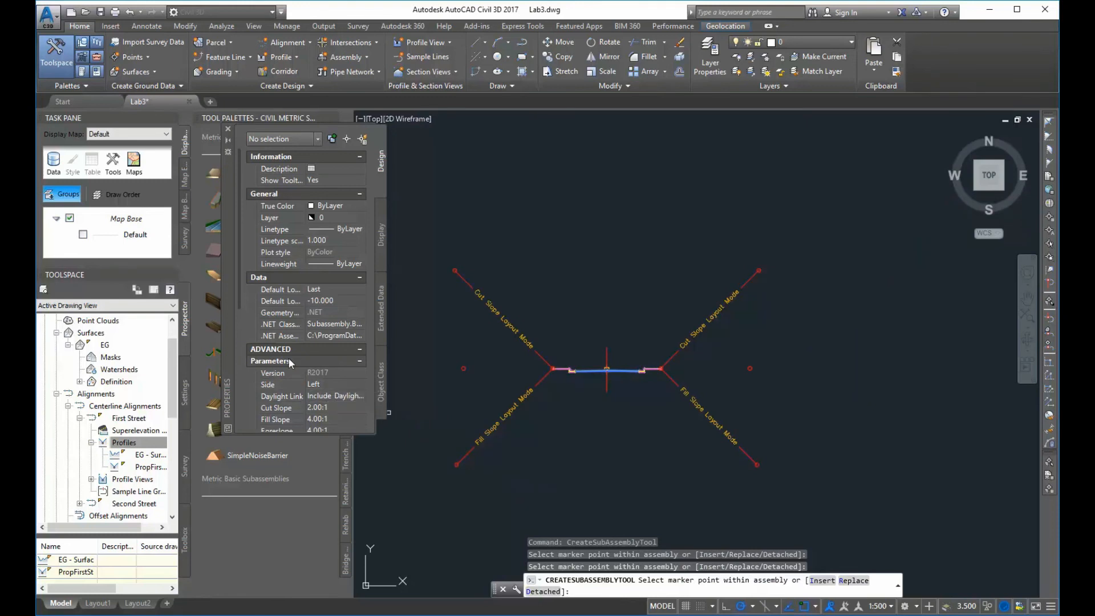
Review the slope, ditch, rounding and lining parameters of BasicSideSlopeCutDitch and close the Properties palette
drag(239, 310, 240, 368)
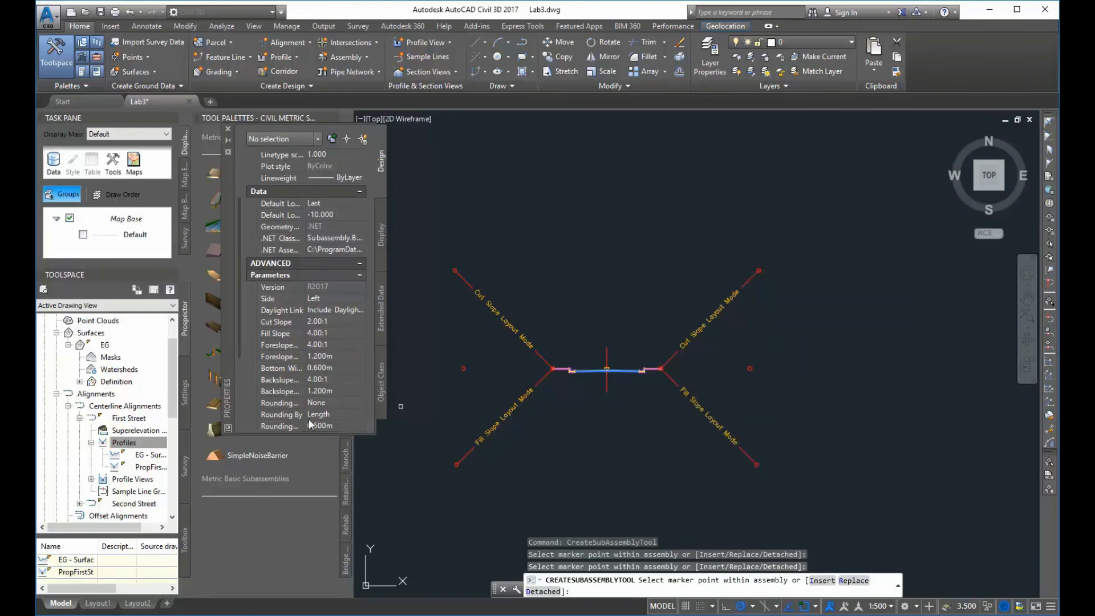
scroll(309, 416, down, 3)
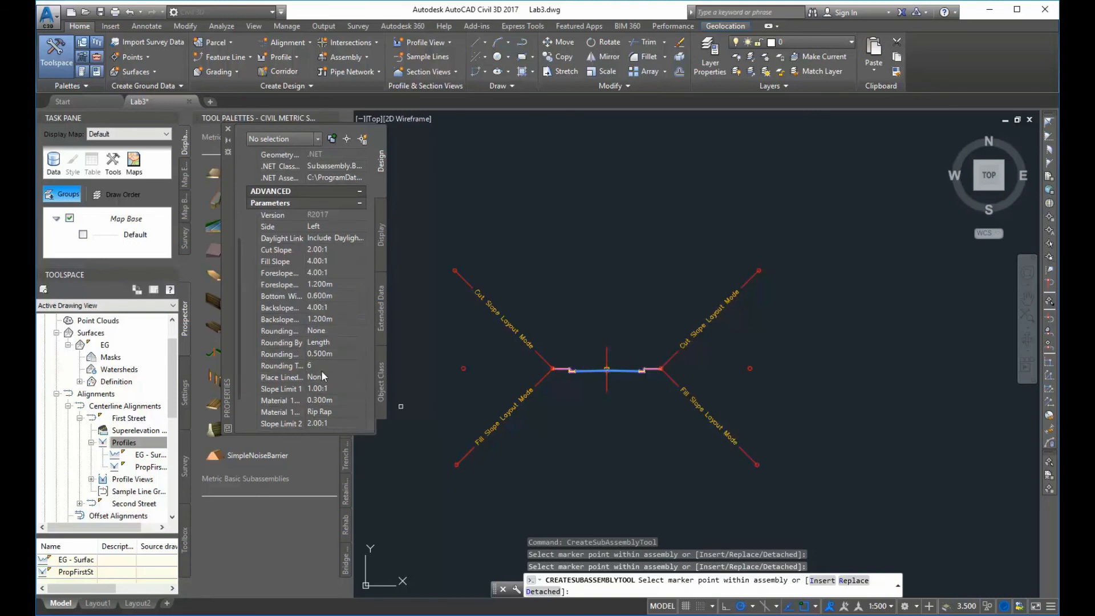
scroll(321, 370, up, 3)
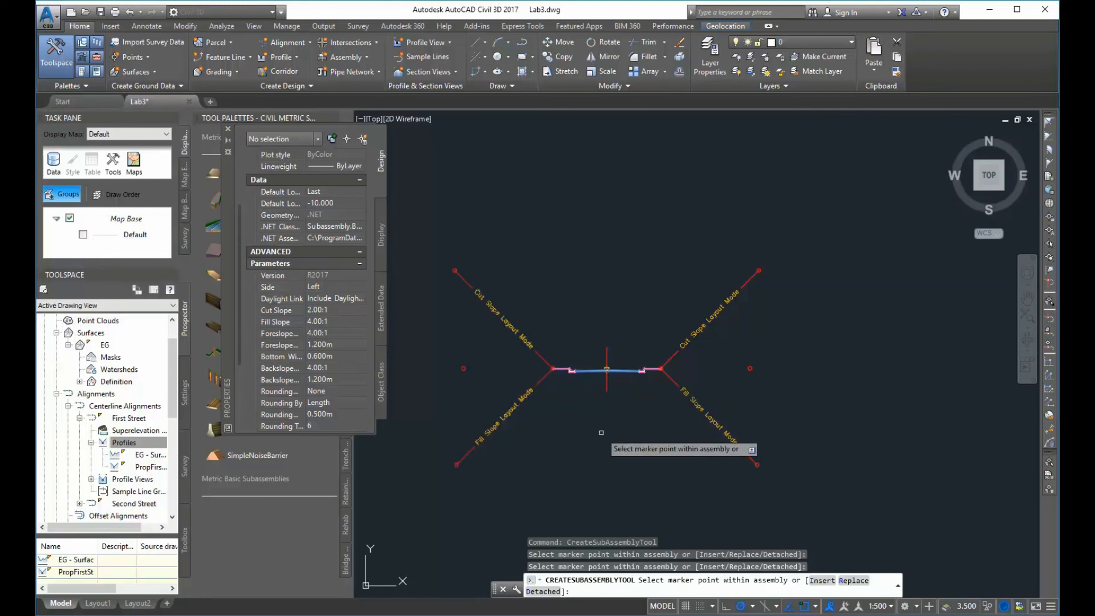
click(228, 129)
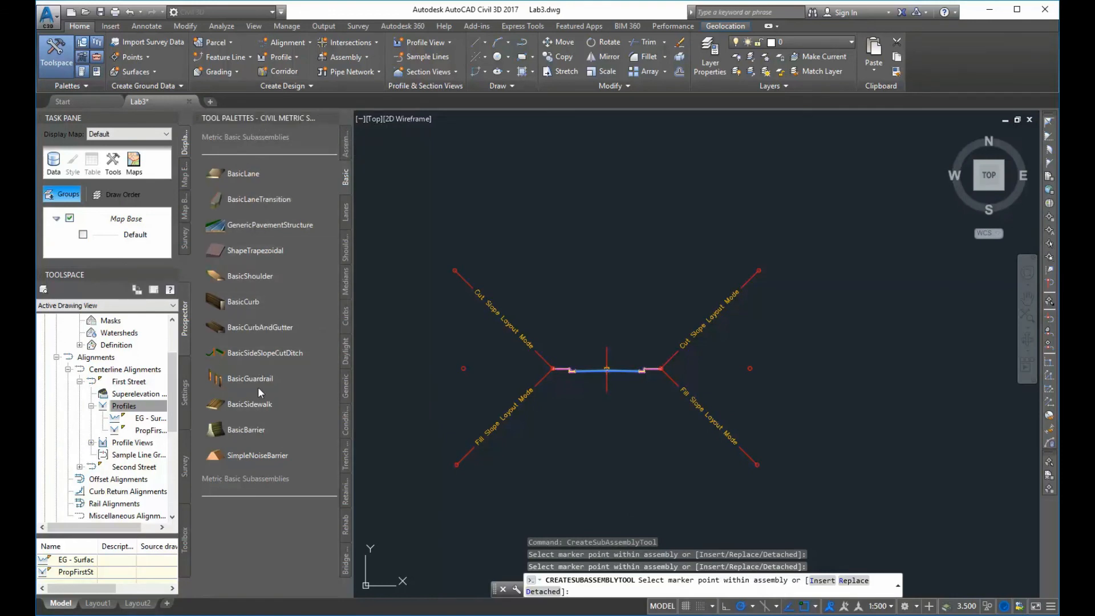
Save the Lab3 drawing, keeping it open, and close the subassembly tool palette
click(189, 101)
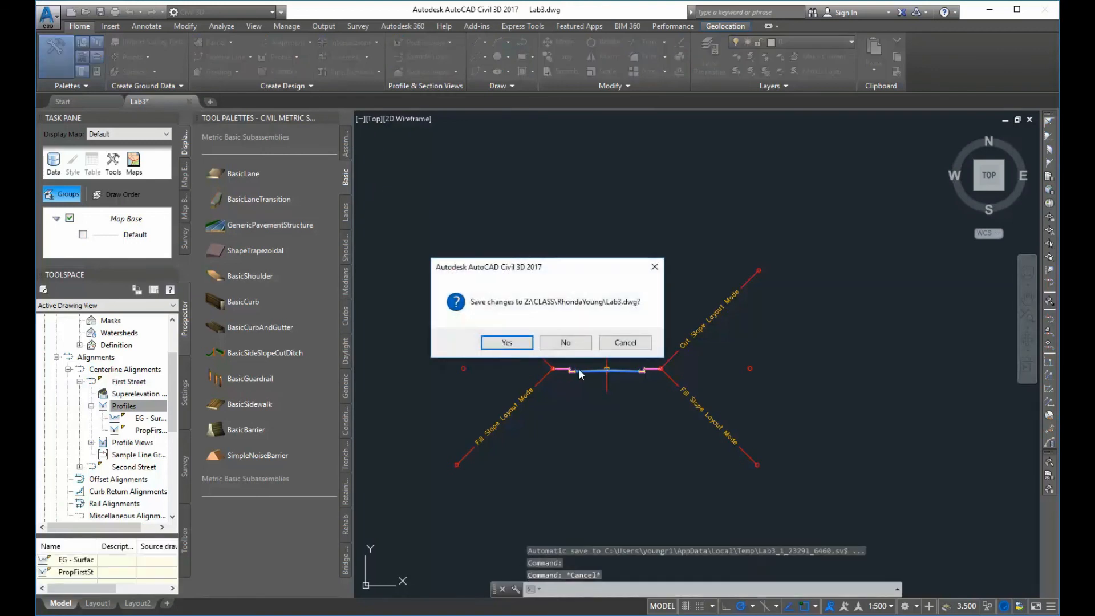
click(626, 342)
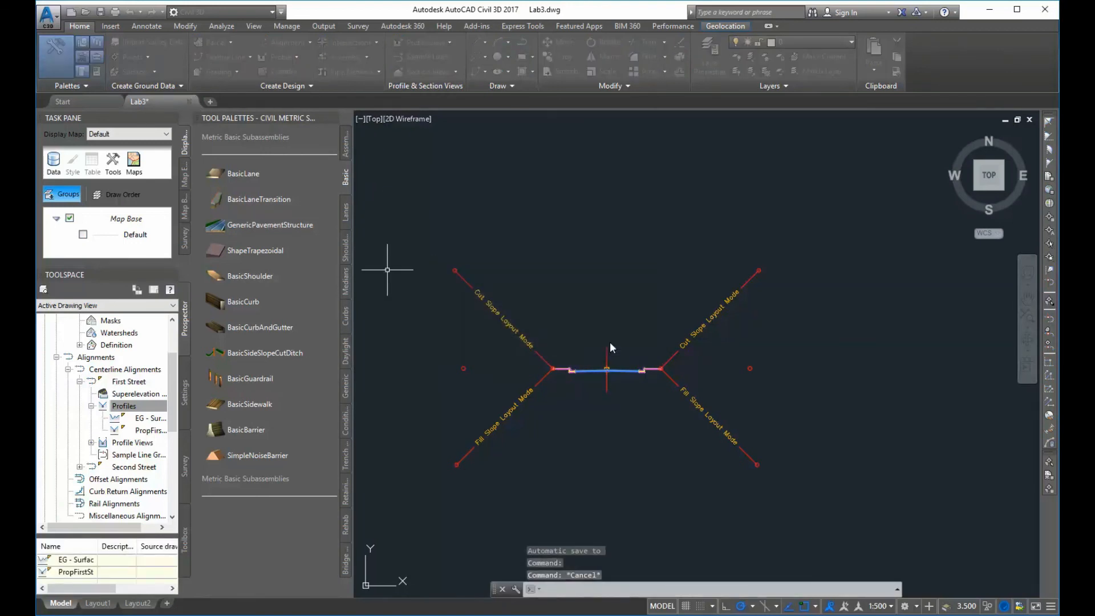
click(101, 12)
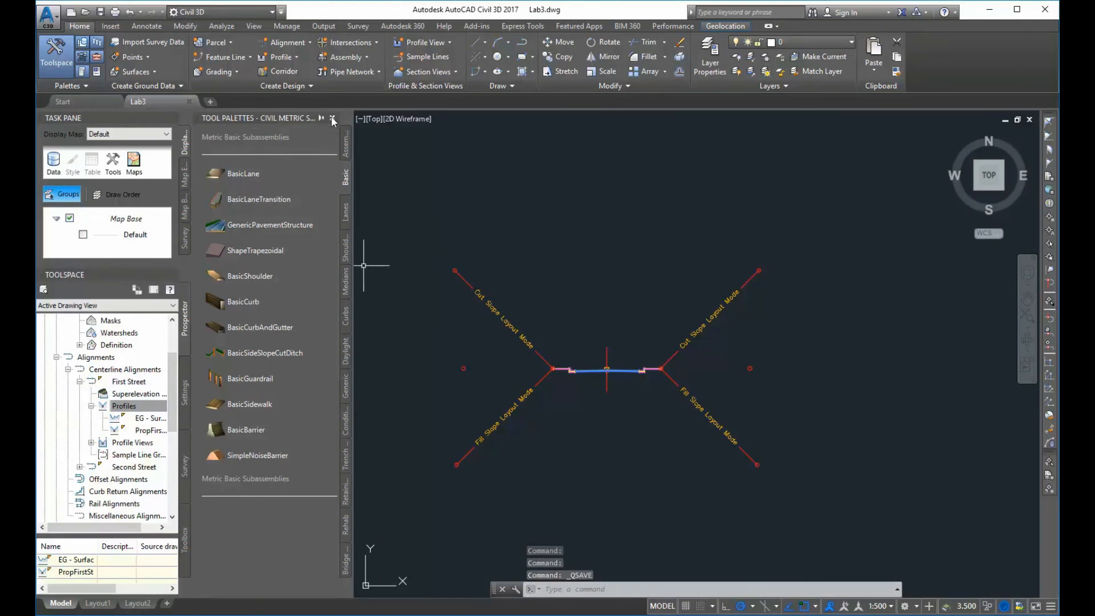
click(332, 118)
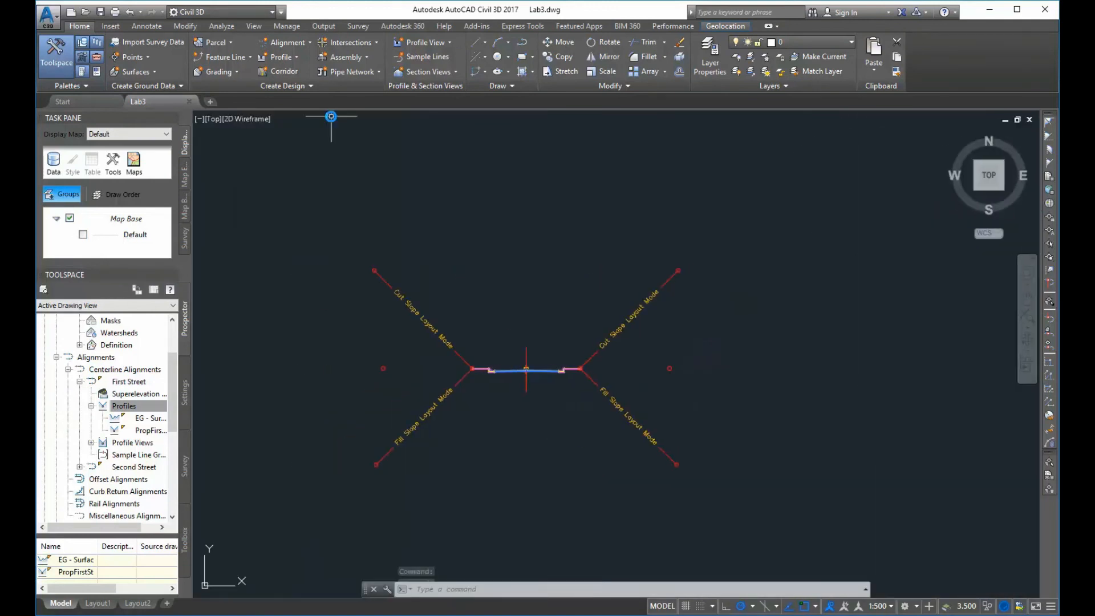
Collapse the centerline alignments in the drawing tree and expand Assemblies down to the FirstStreet baseline's side groups
click(68, 369)
scroll(64, 491, down, 1)
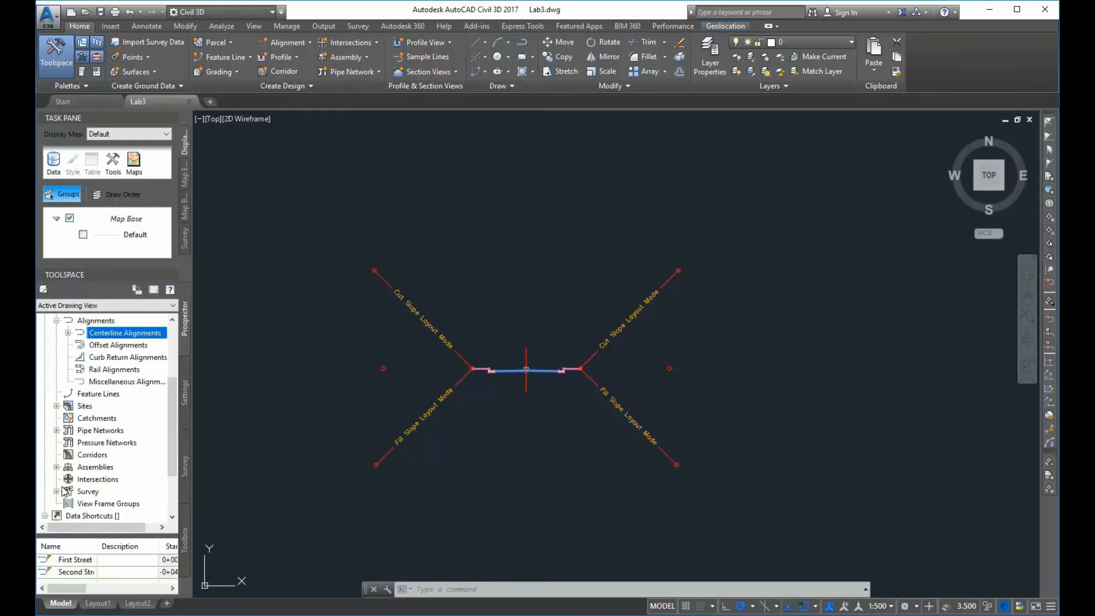
click(56, 468)
click(68, 480)
click(79, 492)
drag(170, 452, 169, 492)
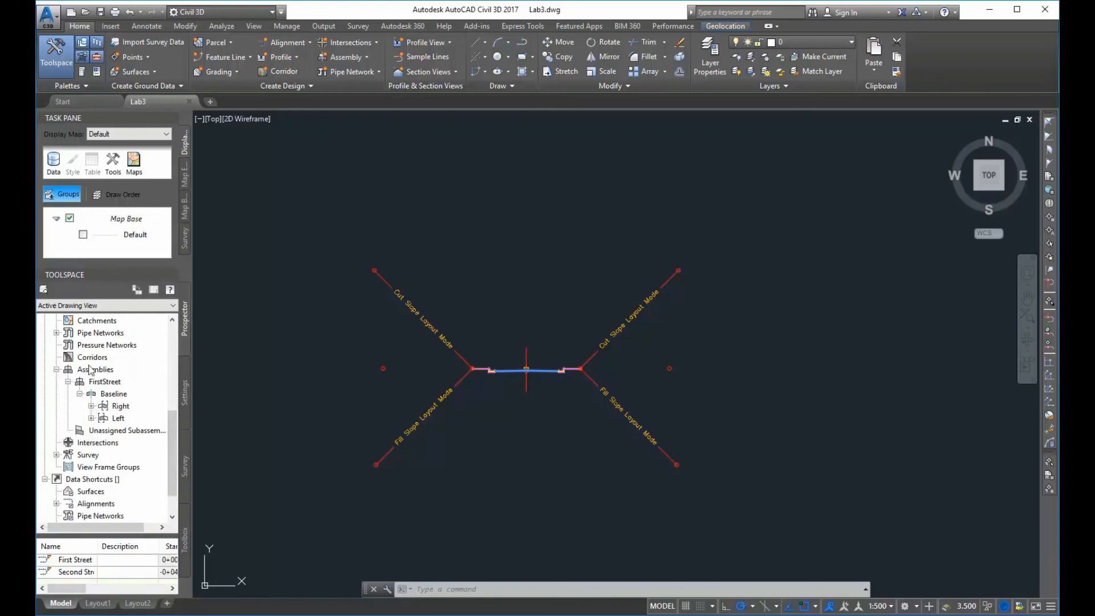
Expand the baseline's Right group to read its full subassembly names and select its BasicLane
click(91, 407)
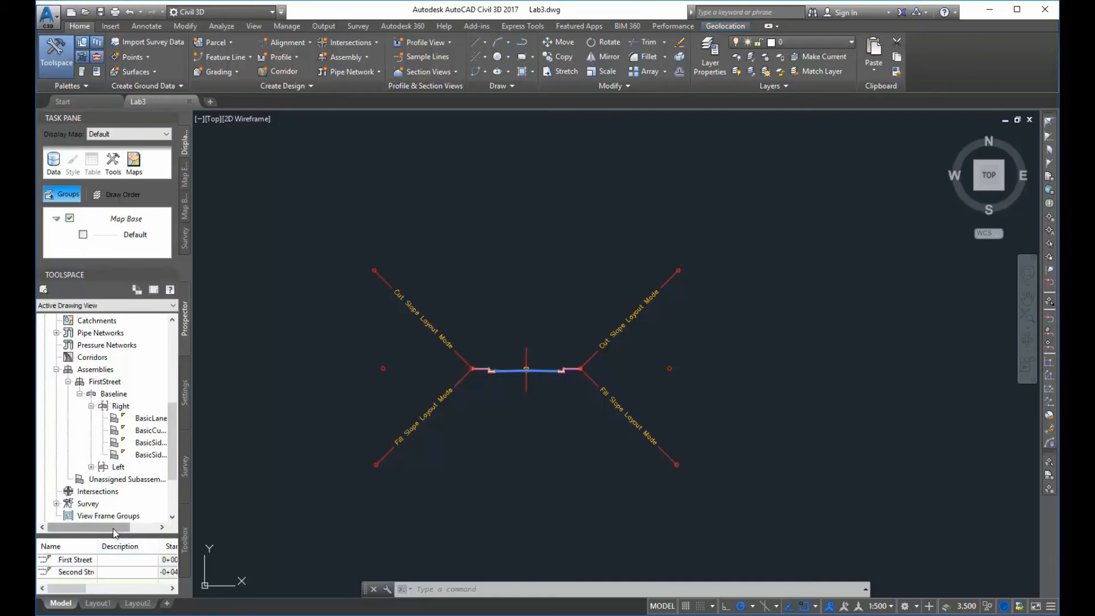
drag(113, 528, 133, 531)
click(124, 421)
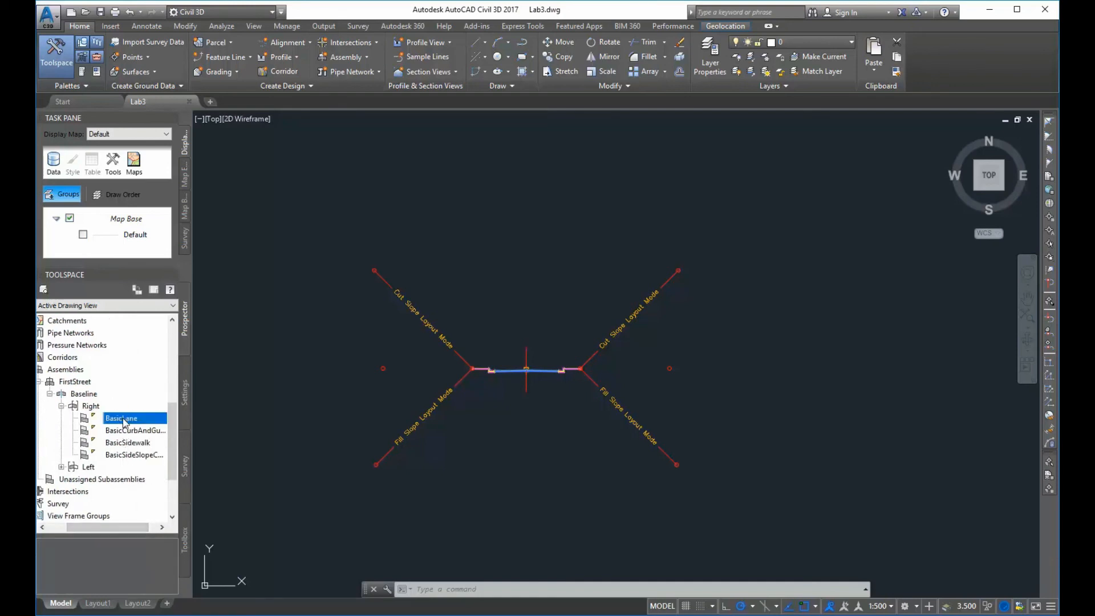
Review the right BasicLane's input parameters in its subassembly properties, cancel without changes and collapse the Assemblies branch of the drawing tree
right_click(123, 420)
click(150, 429)
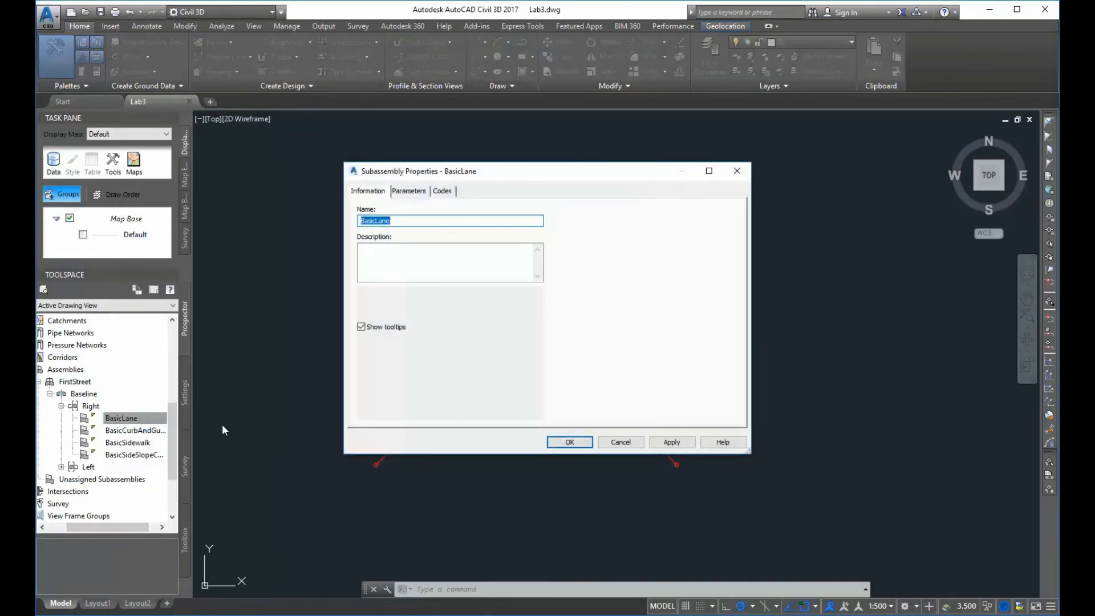
click(410, 191)
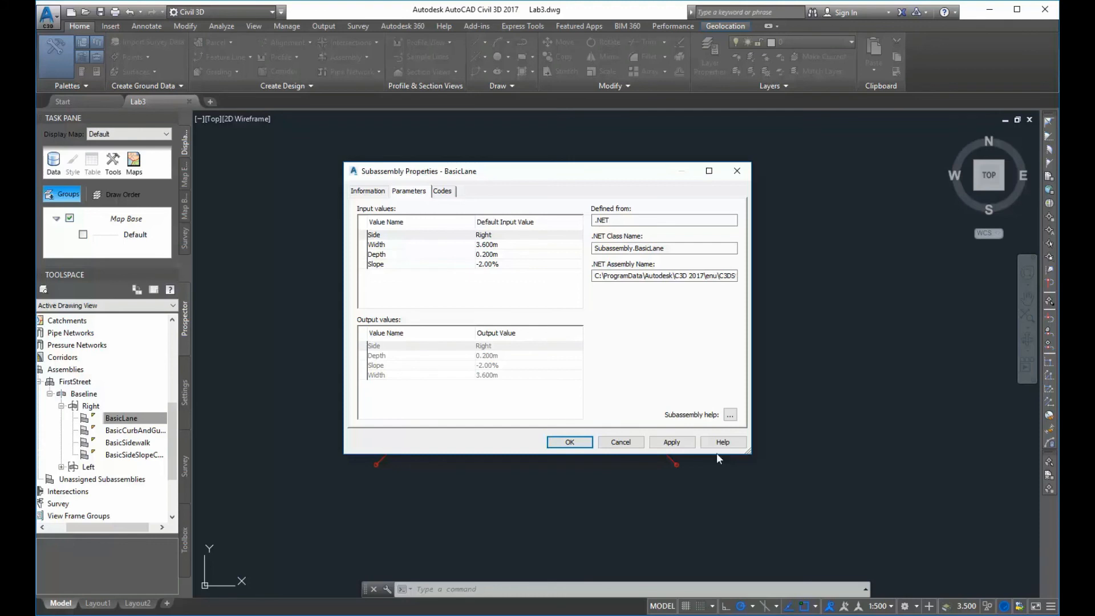
click(621, 443)
click(61, 405)
click(51, 382)
click(40, 370)
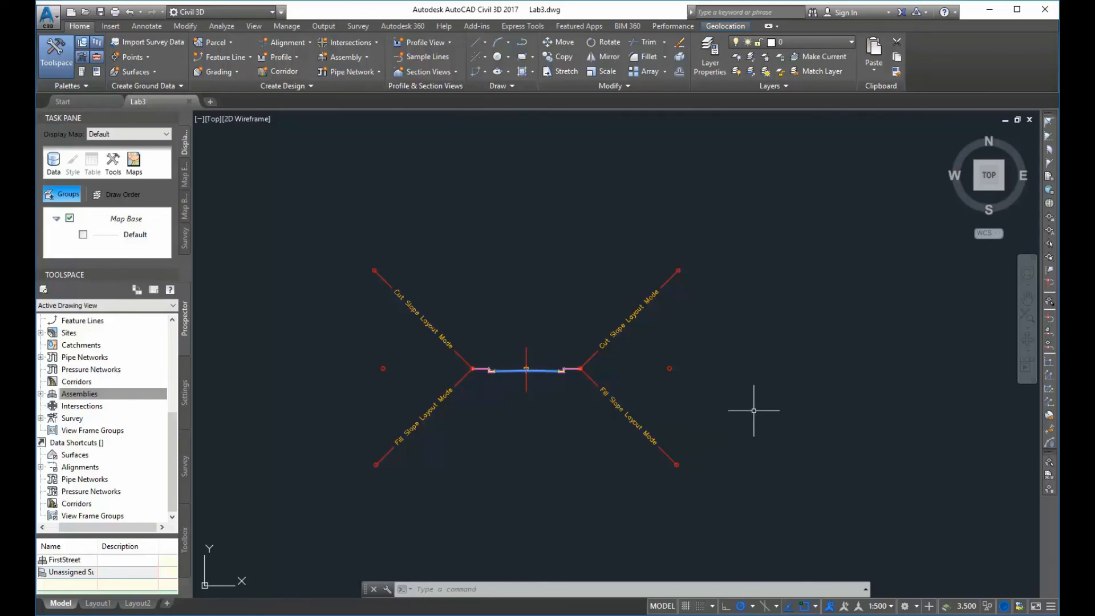
Start creating a corridor named FirstStreet, keeping the Basic style and the First Street alignment as its baseline
scroll(553, 399, down, 10)
middle_drag(567, 441, 690, 372)
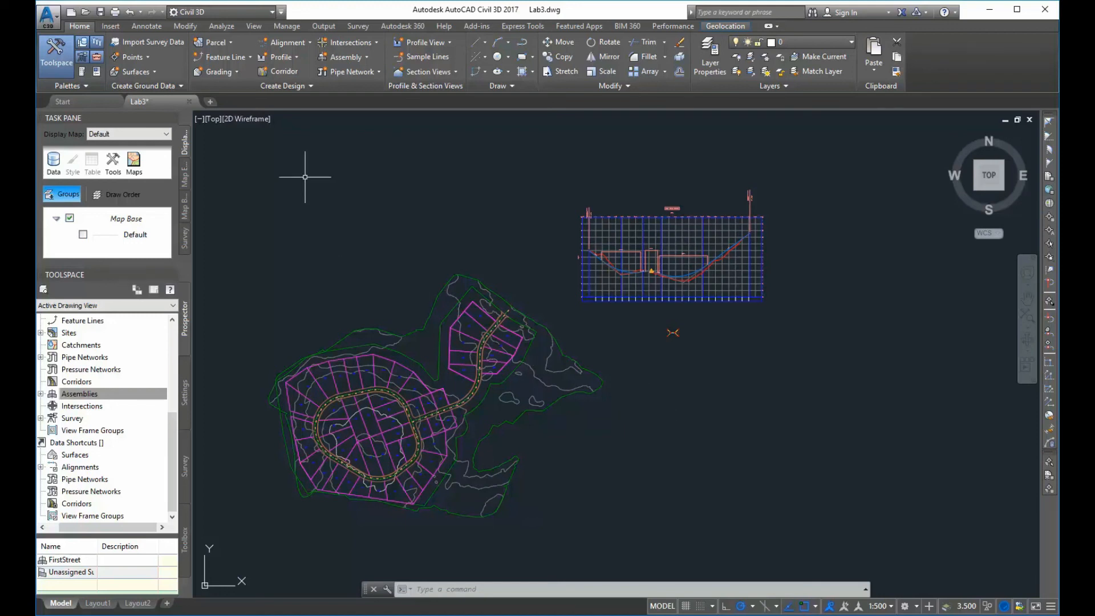
click(286, 75)
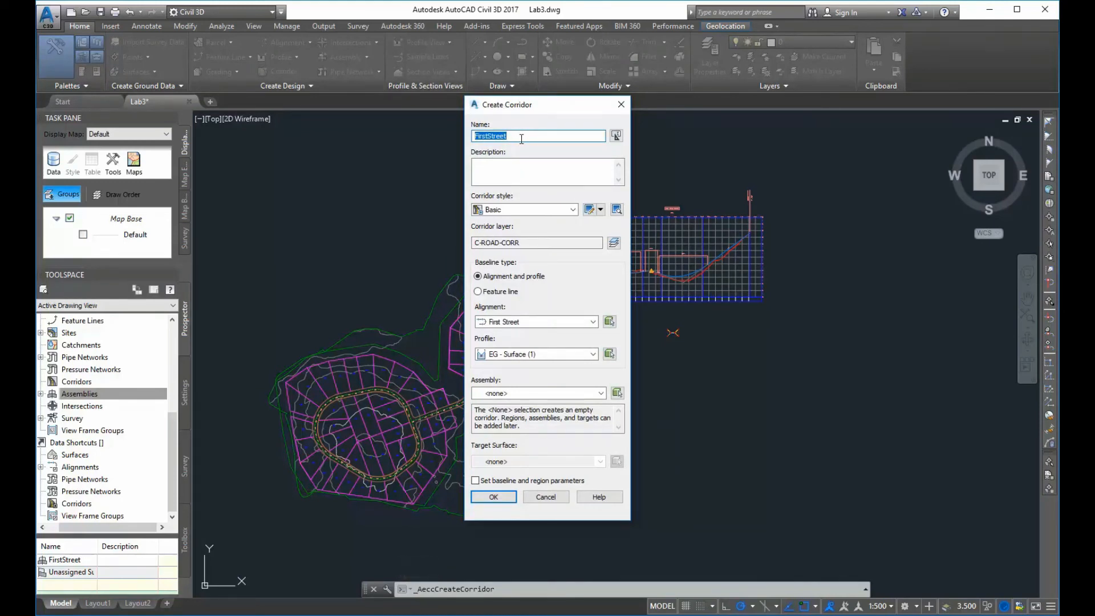
drag(546, 103, 550, 127)
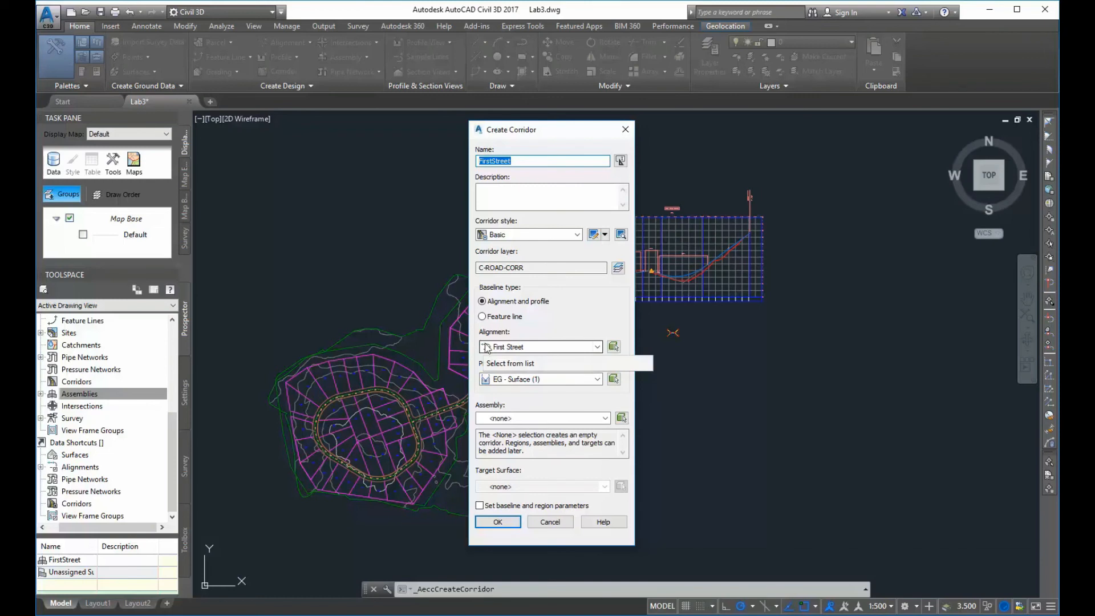
click(598, 346)
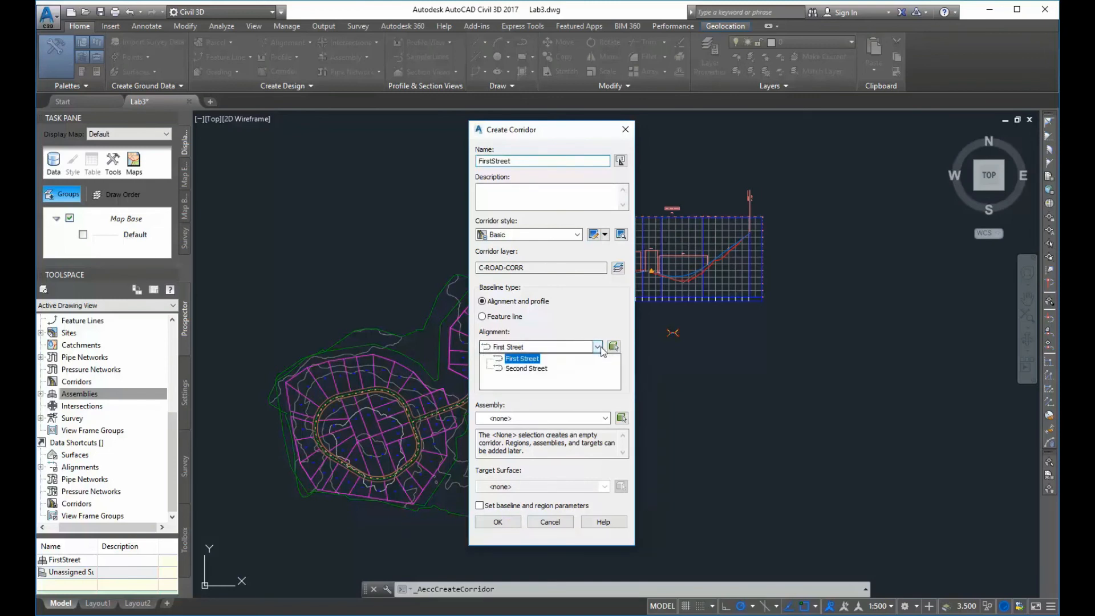
click(598, 347)
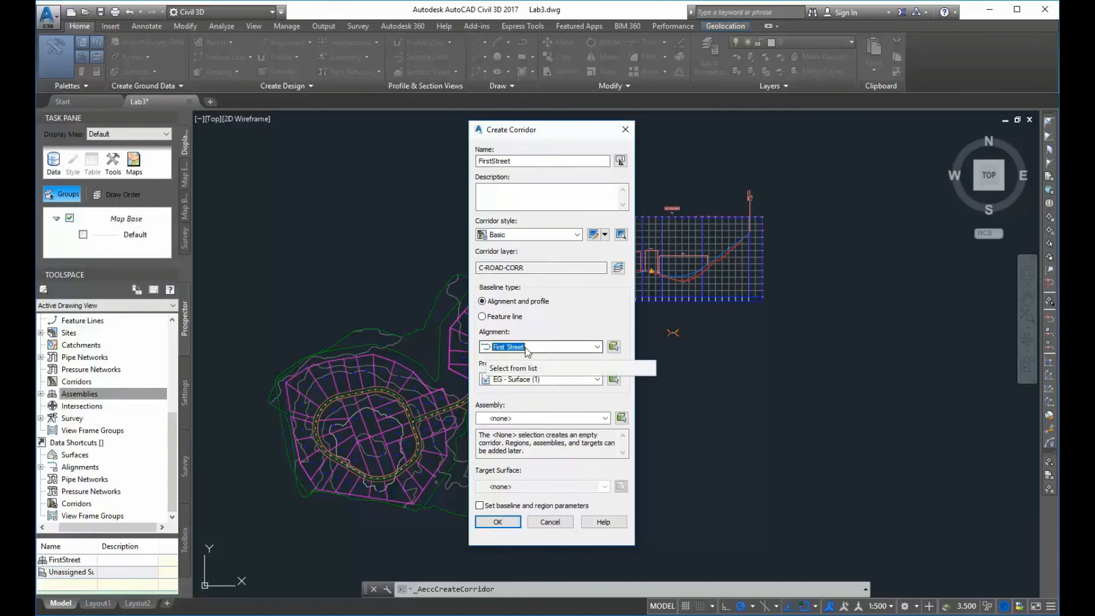
Set the new corridor's profile to PropFirstStreet
click(549, 380)
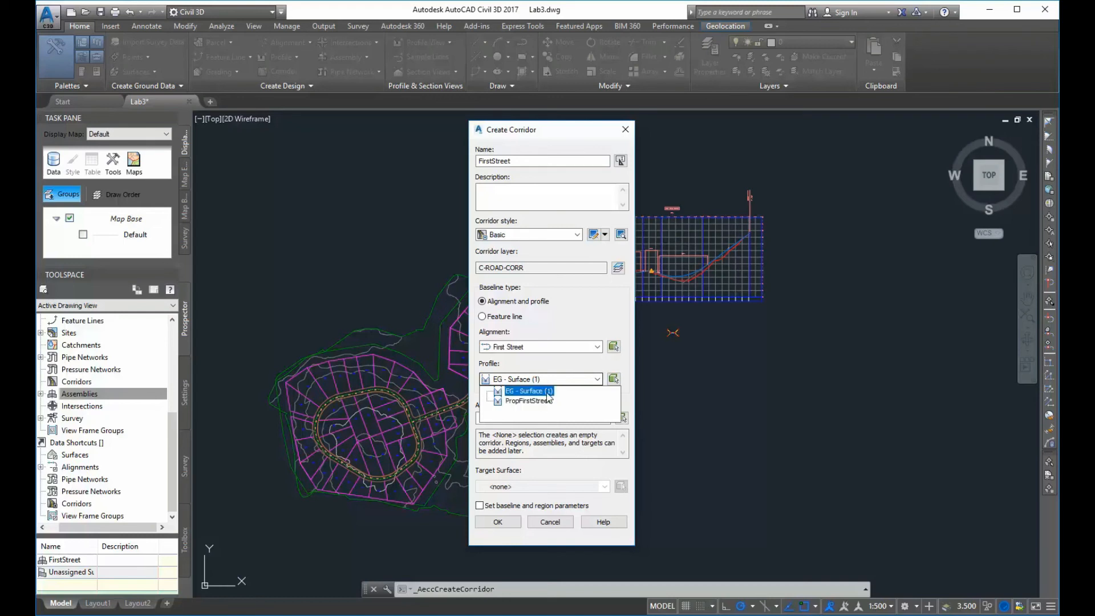
drag(563, 131, 449, 129)
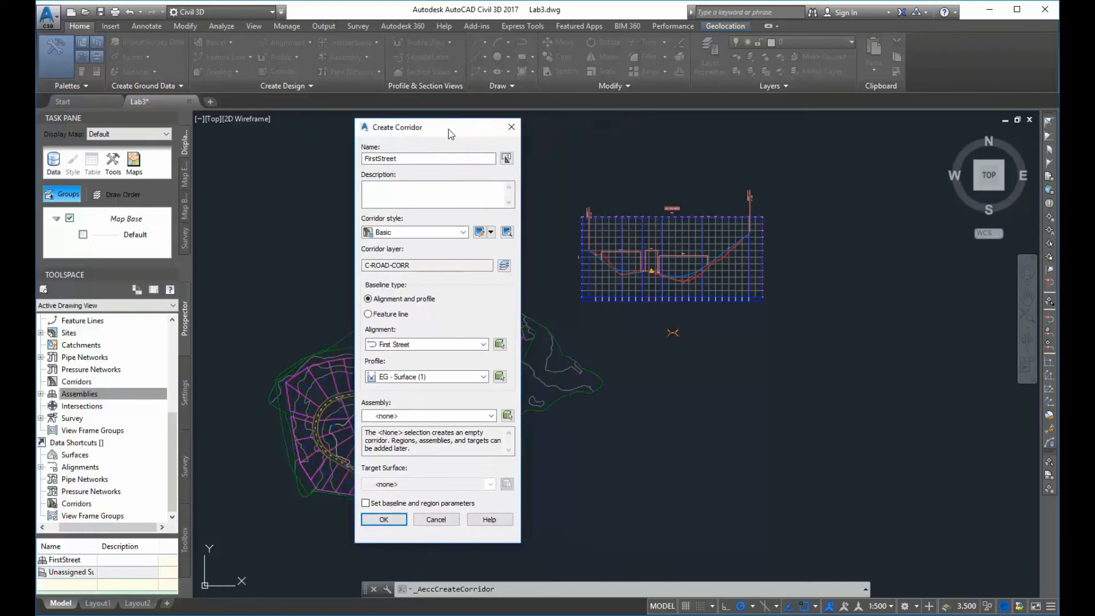
click(453, 380)
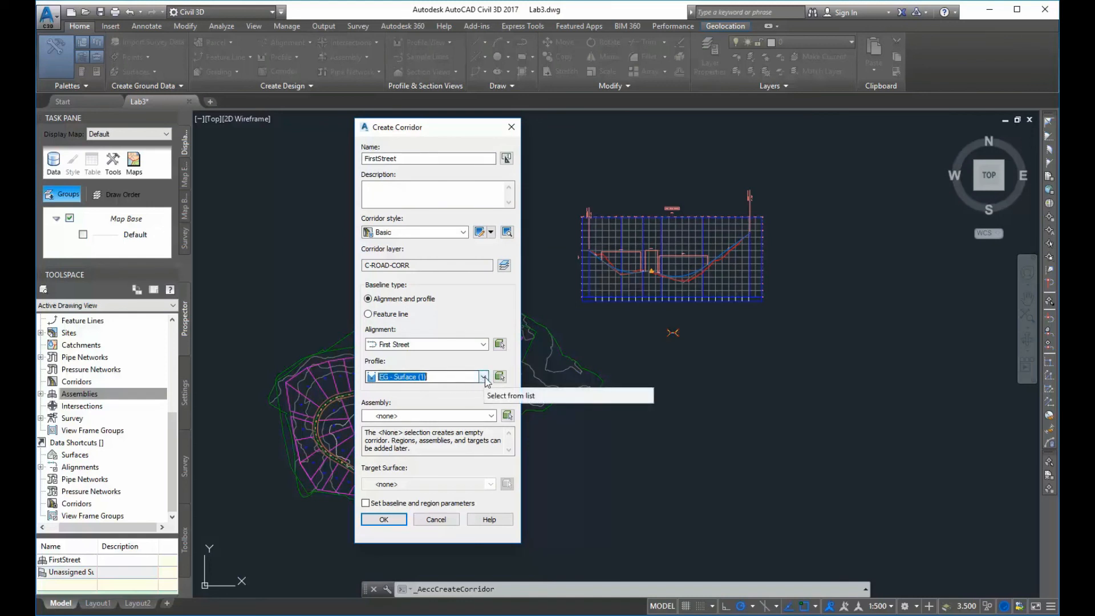
click(484, 377)
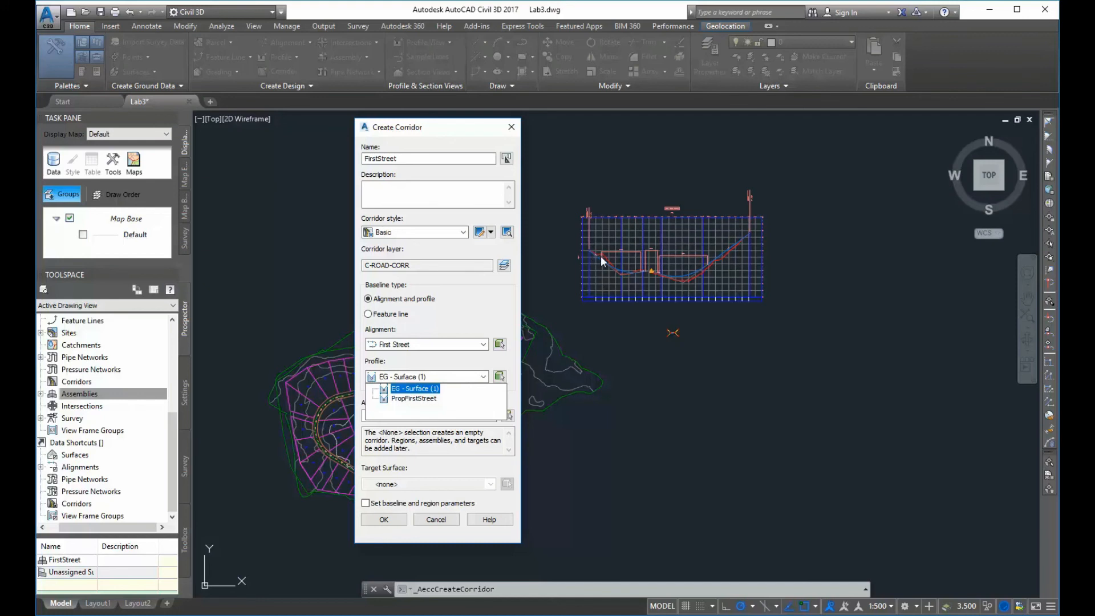
click(423, 398)
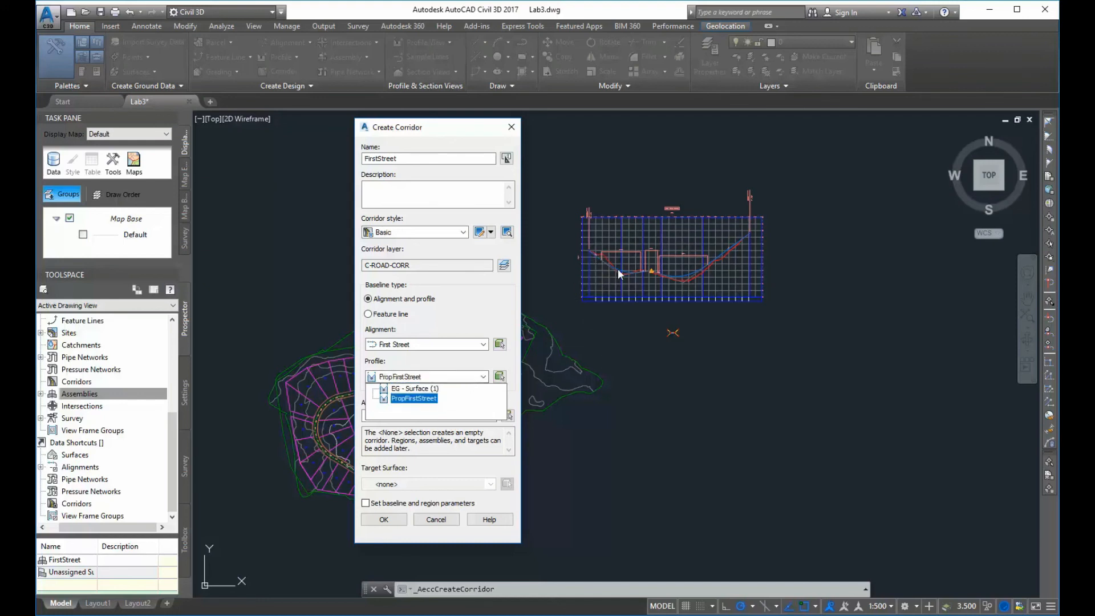
click(429, 404)
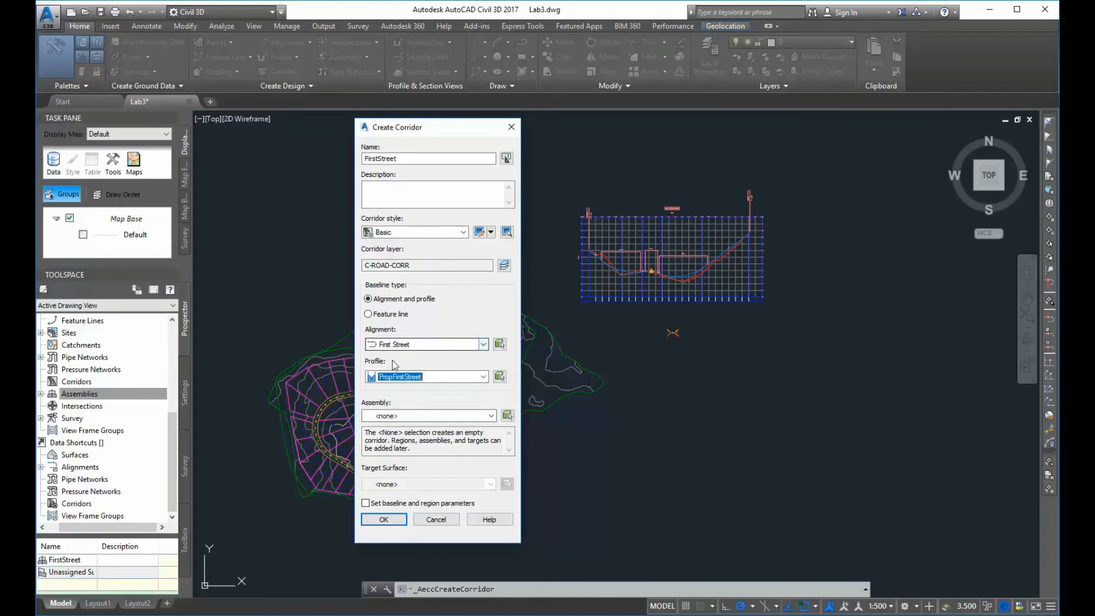
Assign the FirstStreet assembly to the corridor and set EG as its target surface
click(491, 416)
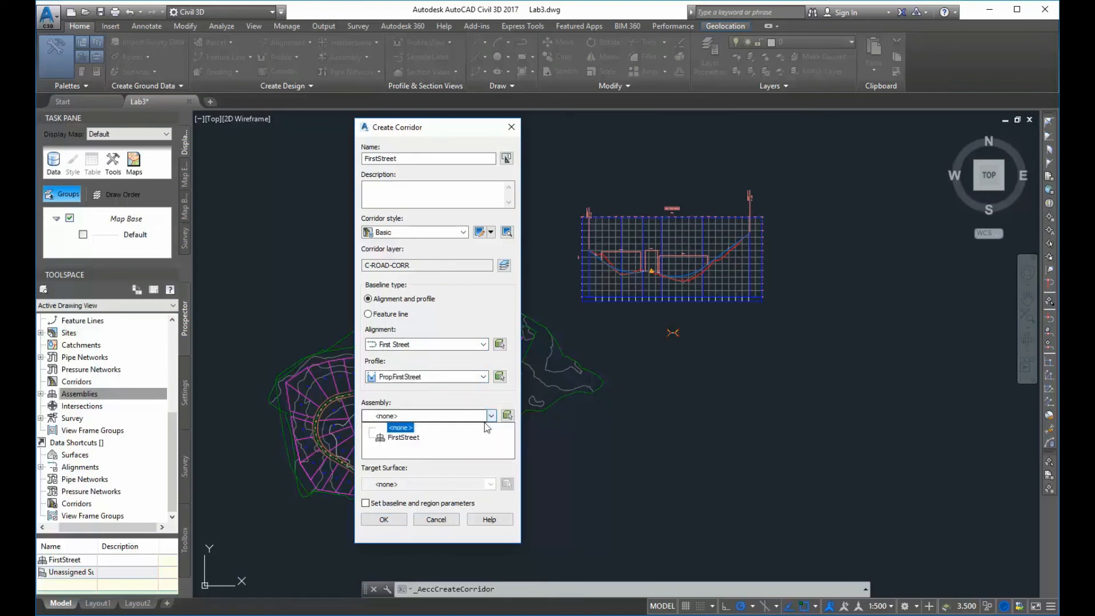
click(403, 438)
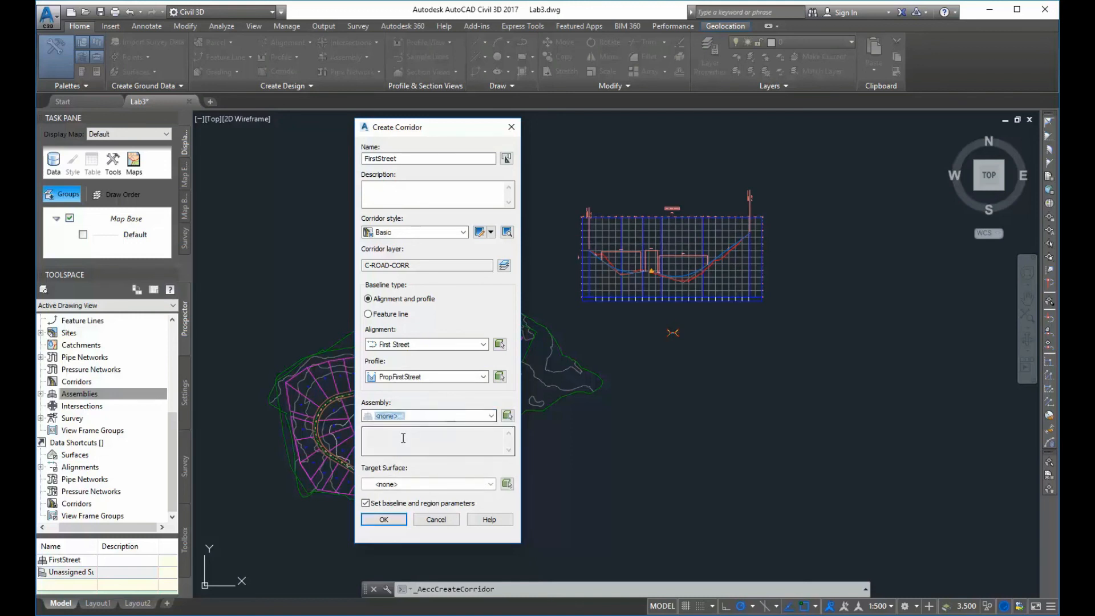
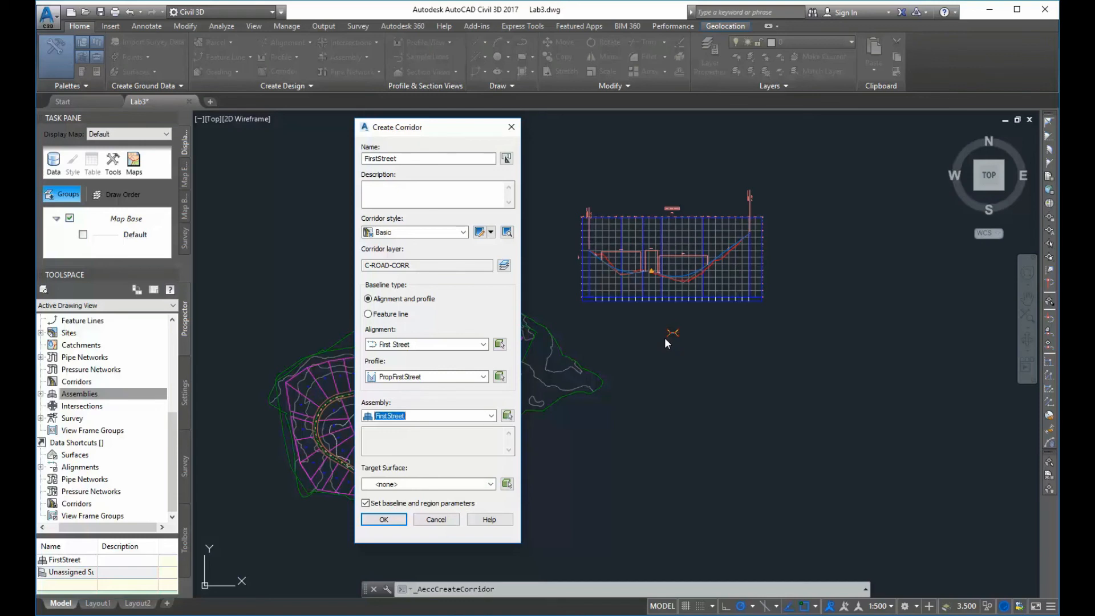
click(491, 484)
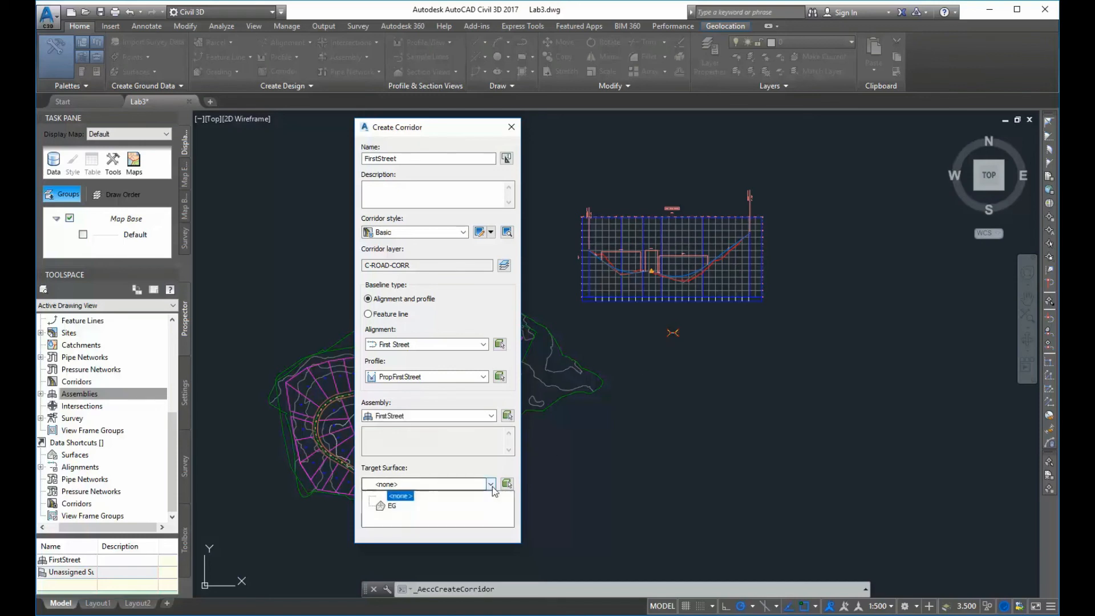
click(392, 506)
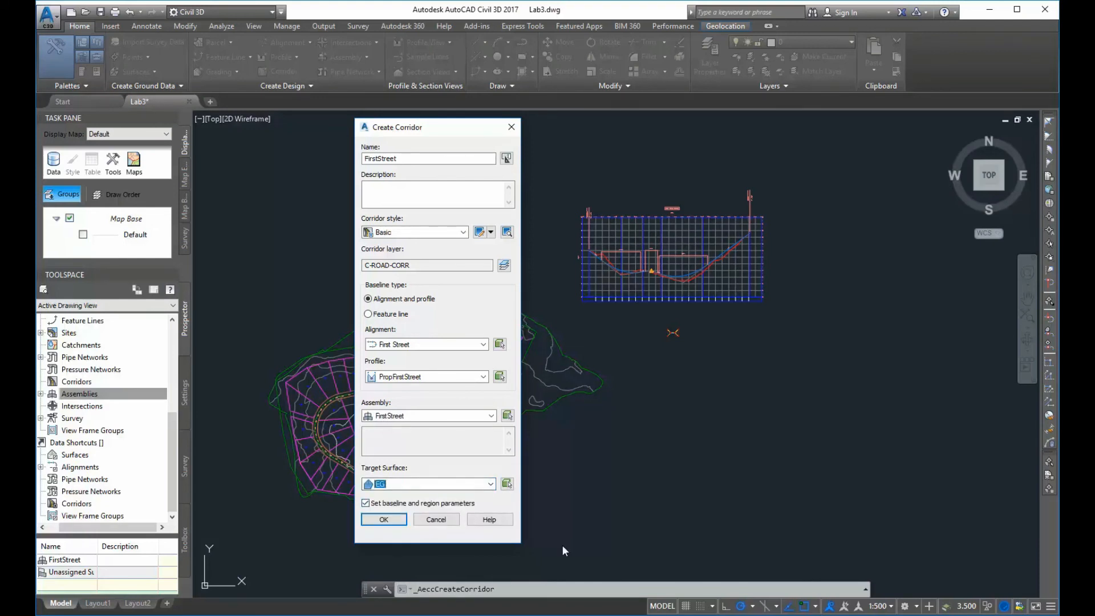
Create the corridor, accept its baseline and region parameters as they are, and rebuild it
click(380, 519)
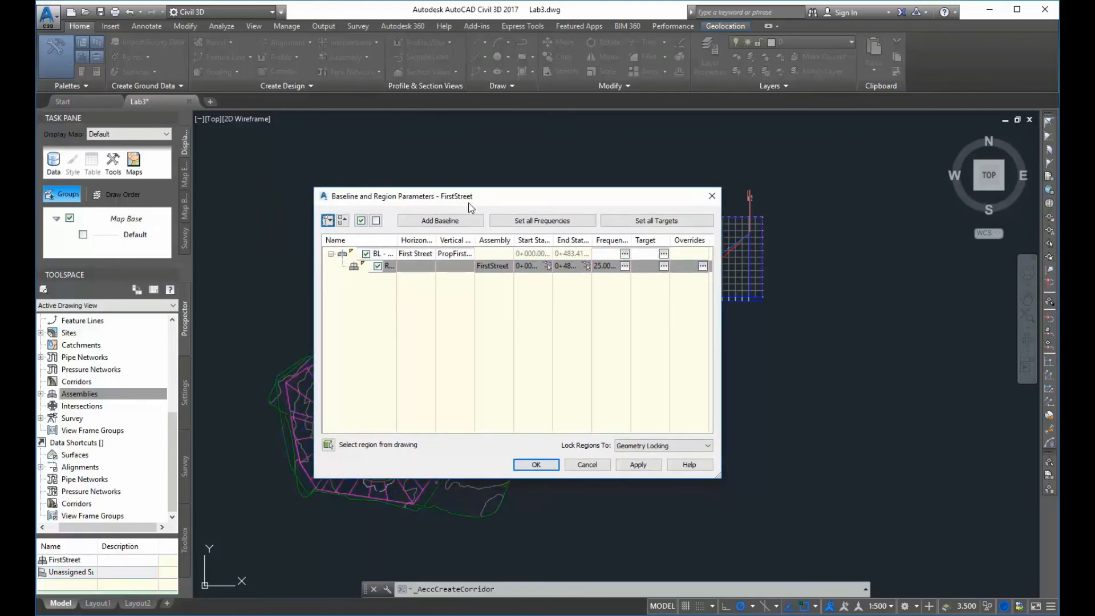
drag(537, 197, 556, 187)
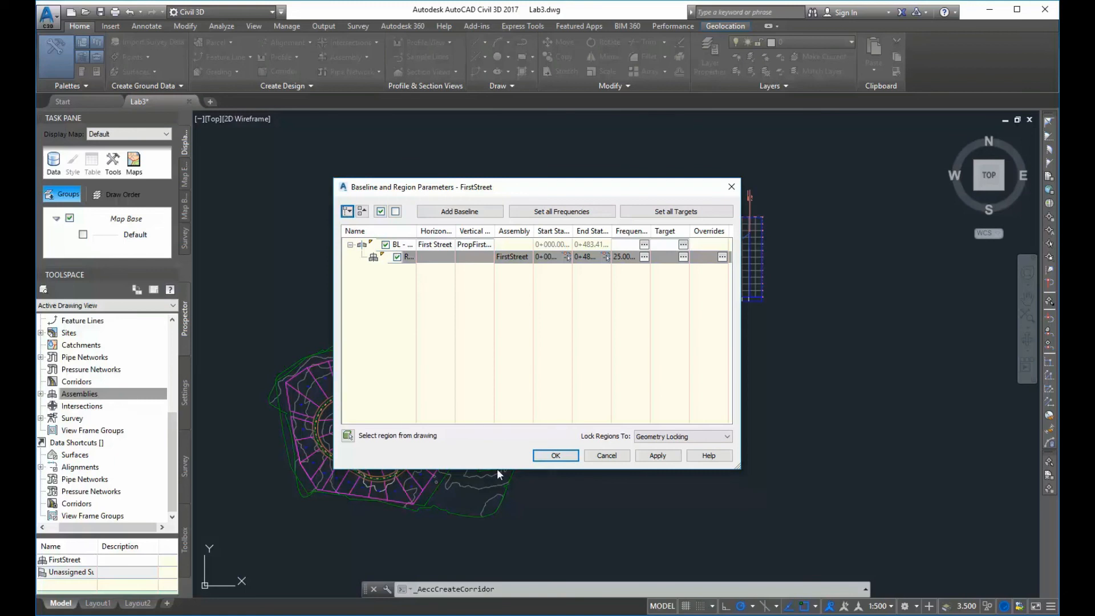
click(567, 459)
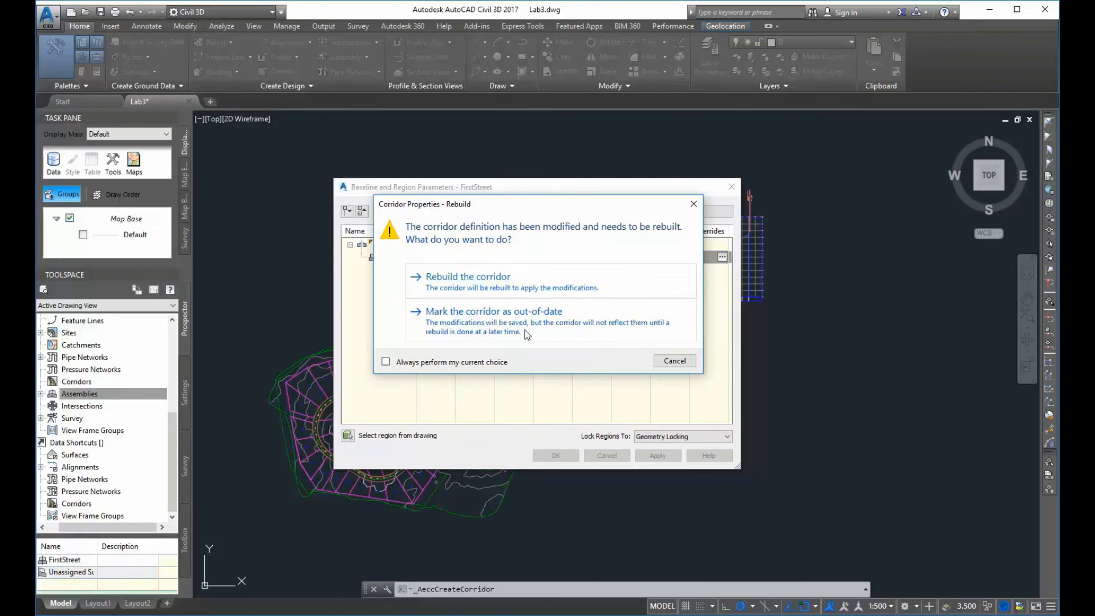
click(510, 290)
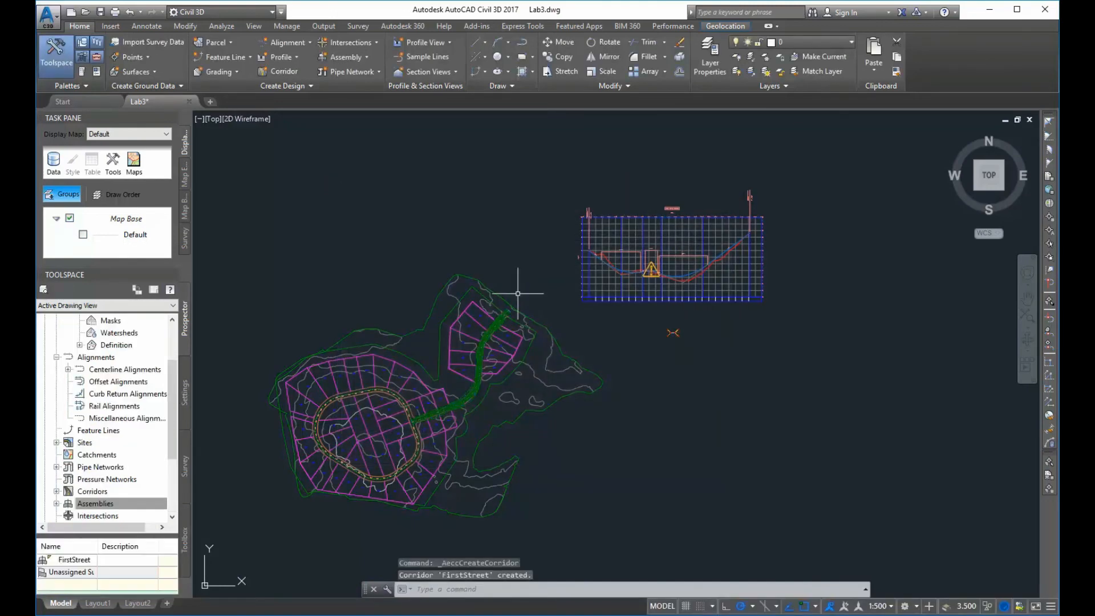
Inspect the built corridor around station 0+280 and expand Corridors in the drawing tree down to FirstStreet's baseline
scroll(481, 394, up, 2)
scroll(452, 384, up, 8)
middle_drag(464, 396, 665, 421)
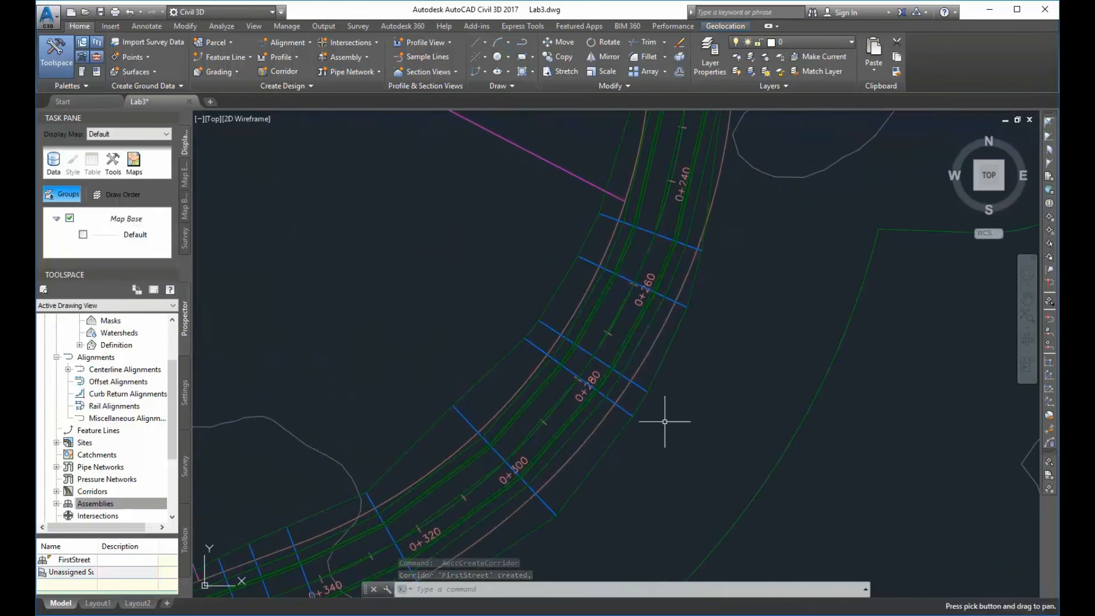
scroll(636, 428, up, 3)
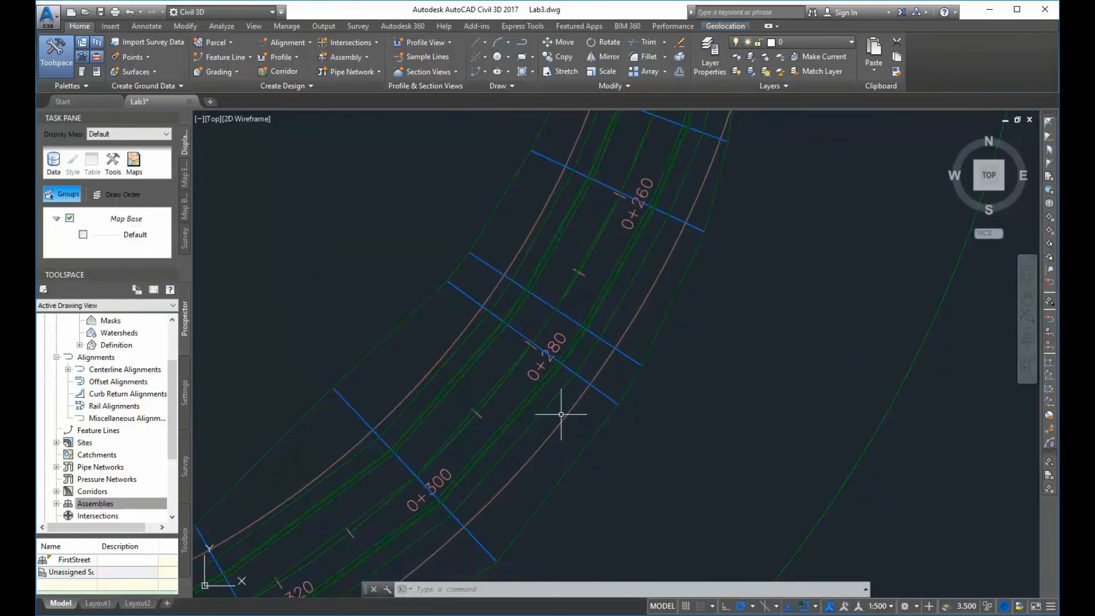
click(108, 505)
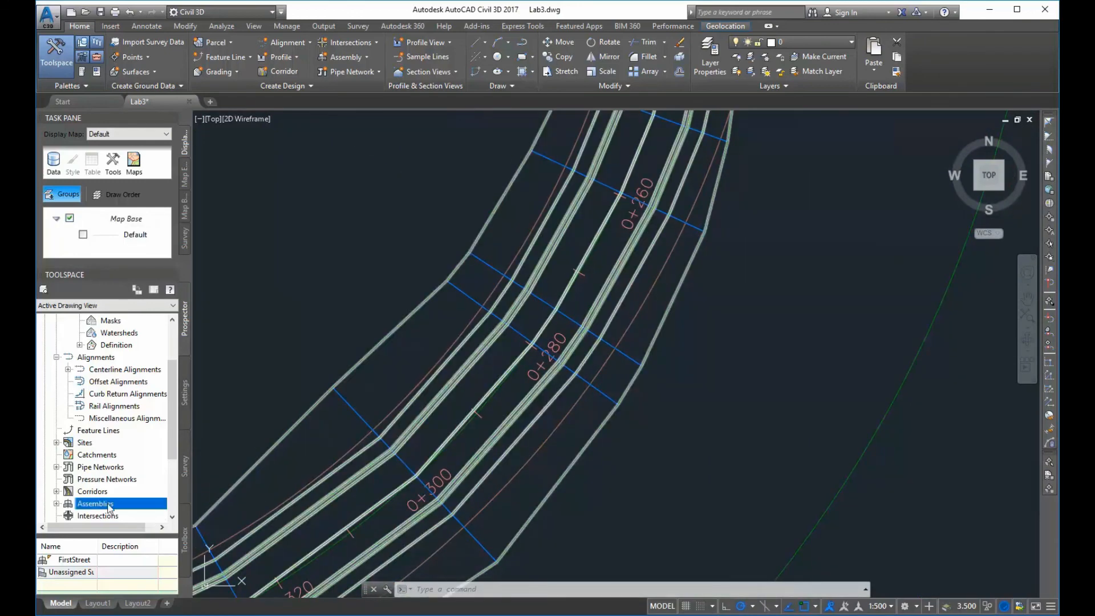
click(57, 492)
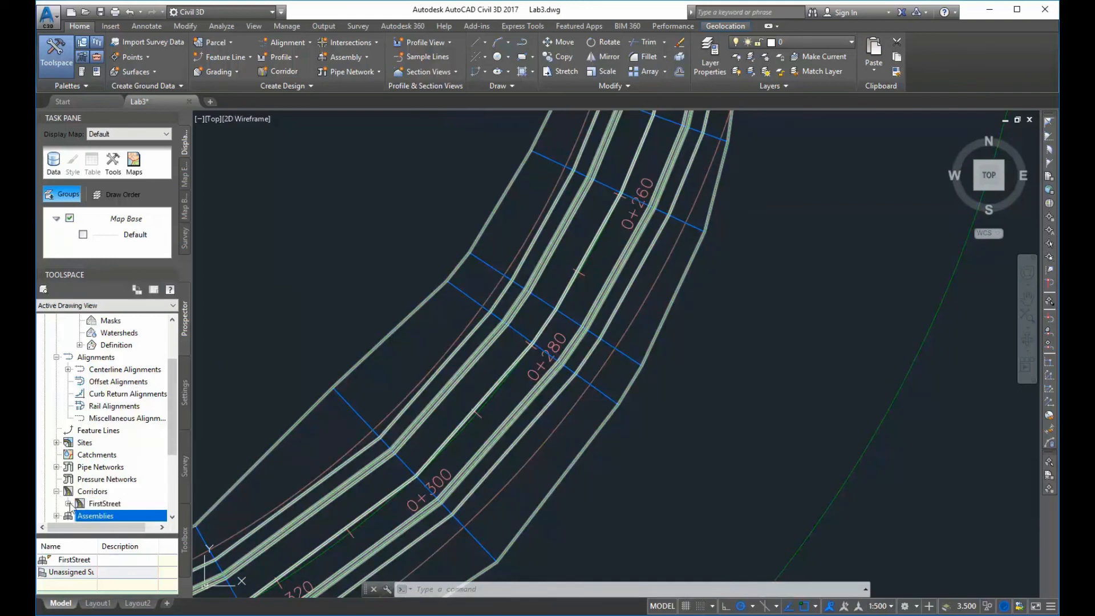
click(68, 504)
scroll(125, 462, down, 2)
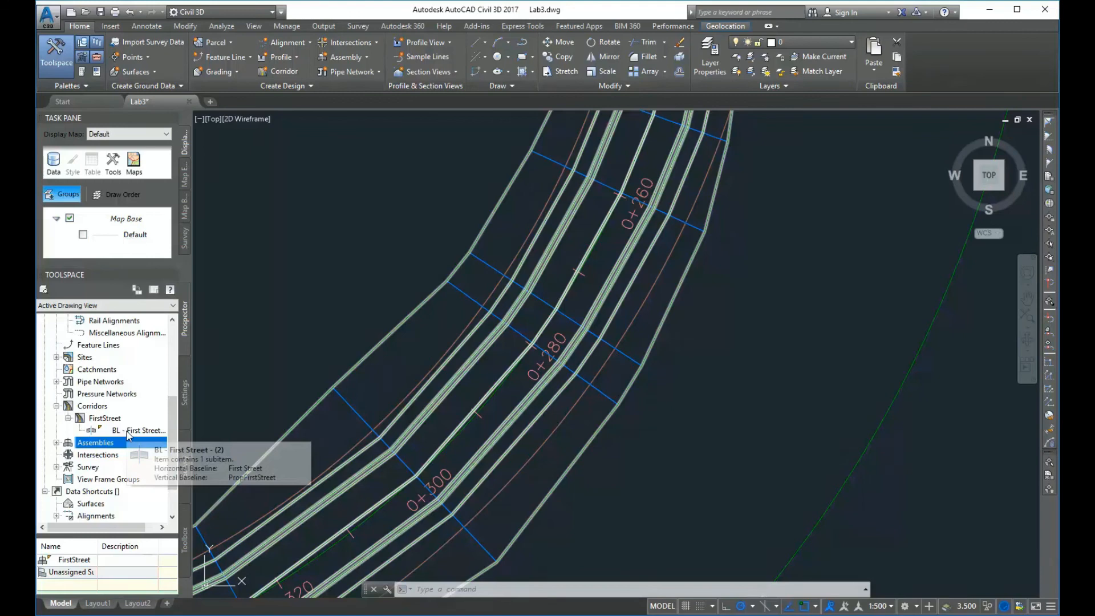
Open the FirstStreet corridor's properties and check its baseline alignment in the parameters without changing it
right_click(110, 419)
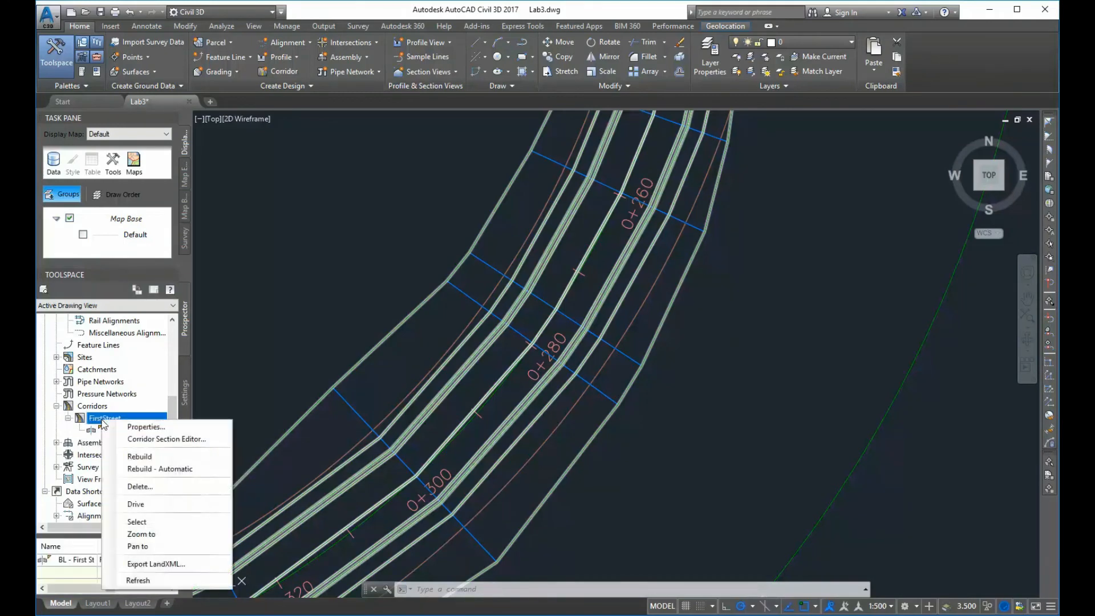
click(156, 429)
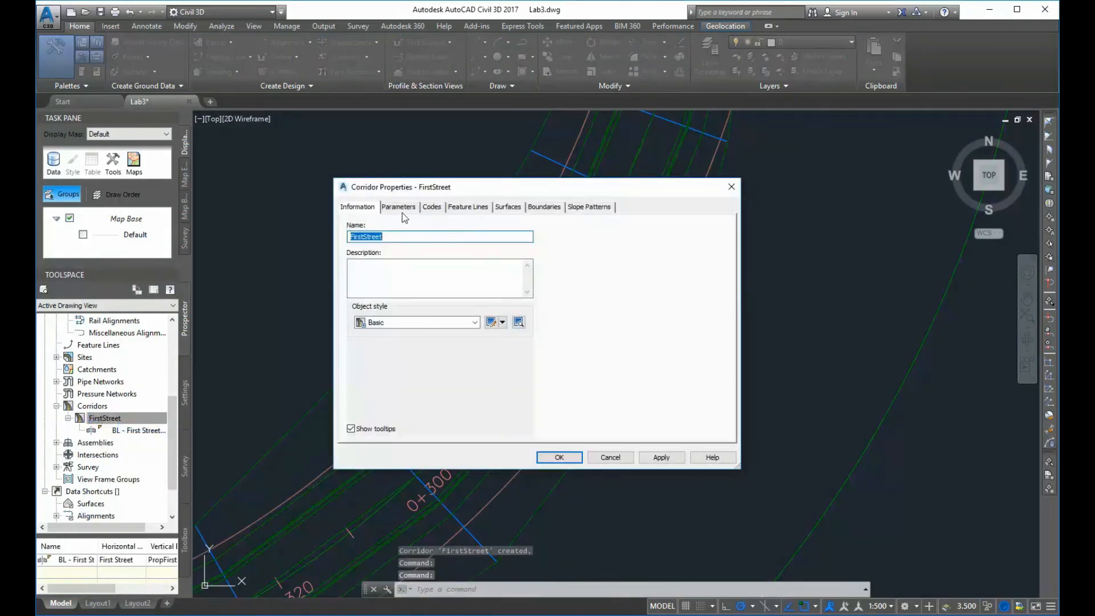
click(403, 209)
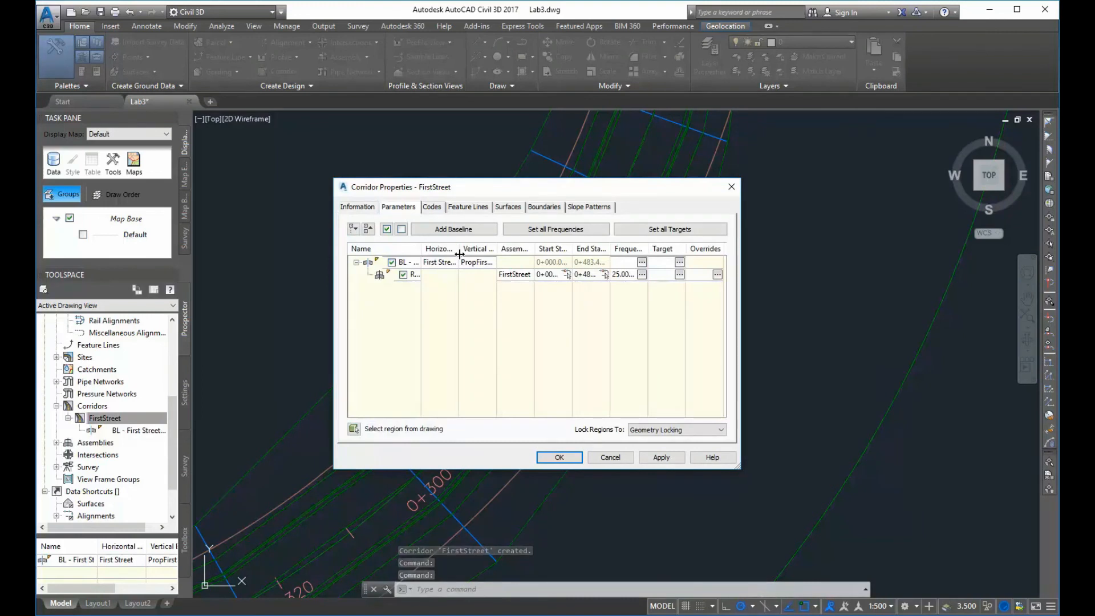
click(440, 265)
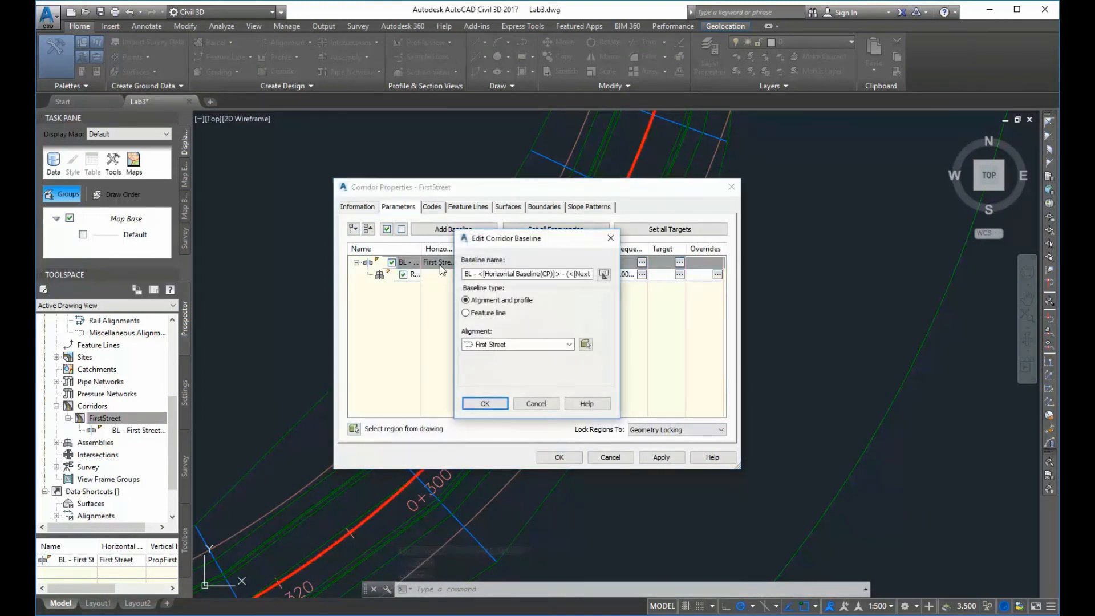
click(544, 403)
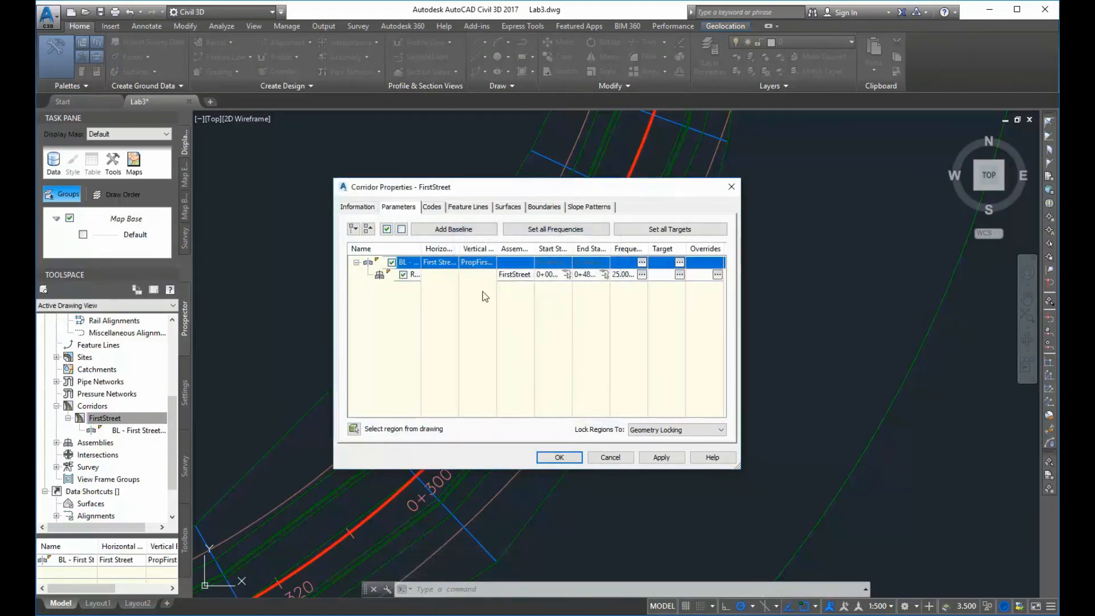
Try switching the corridor baseline's profile to EG - Surface (1), backing out of the rebuild
click(482, 262)
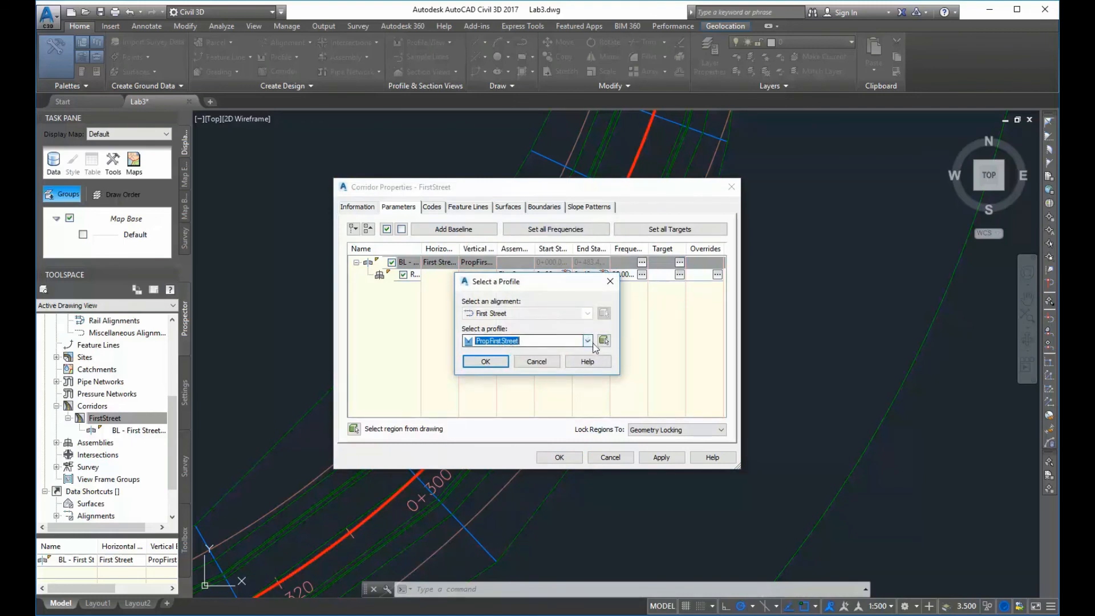
click(588, 341)
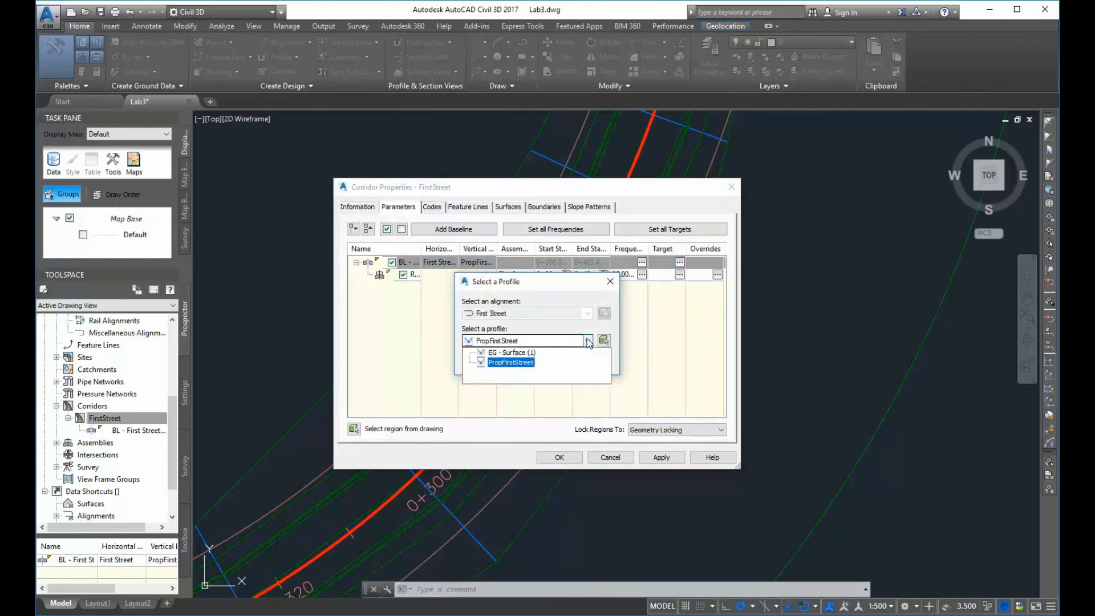
click(504, 362)
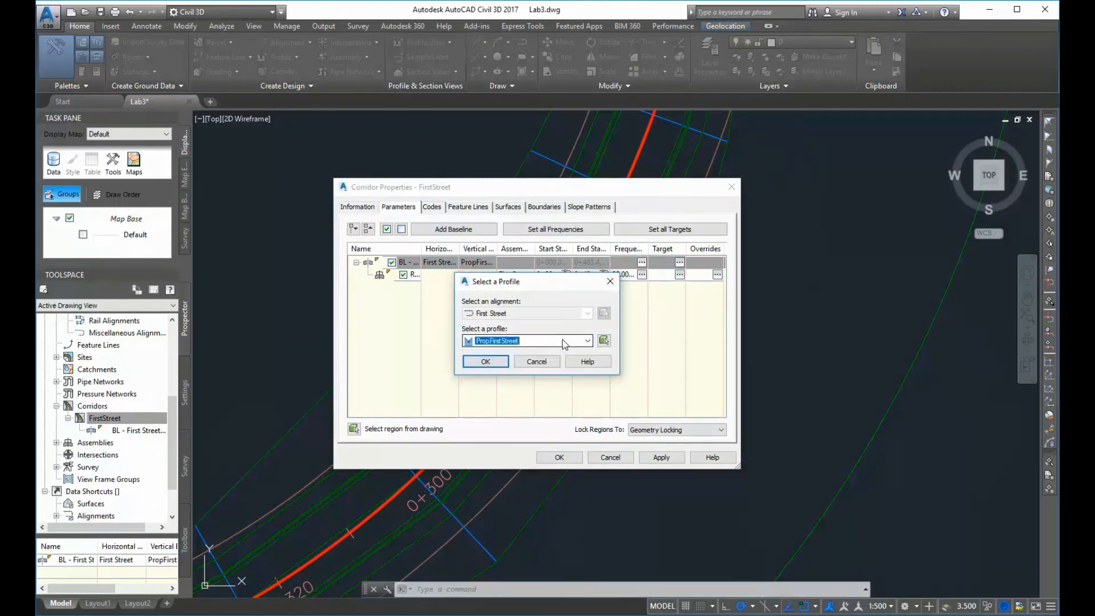
click(588, 341)
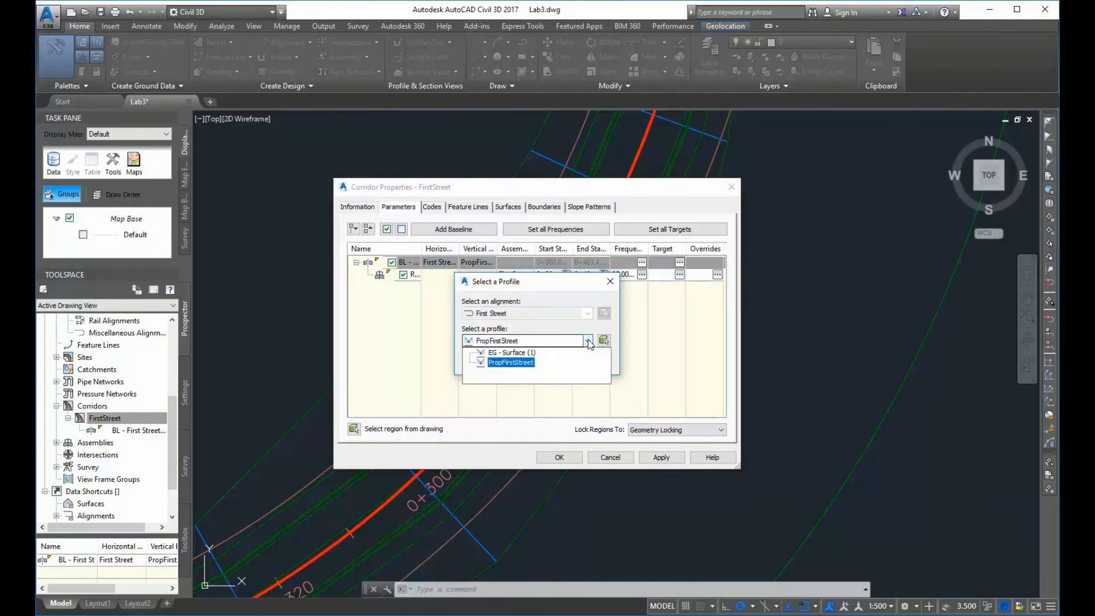
click(524, 352)
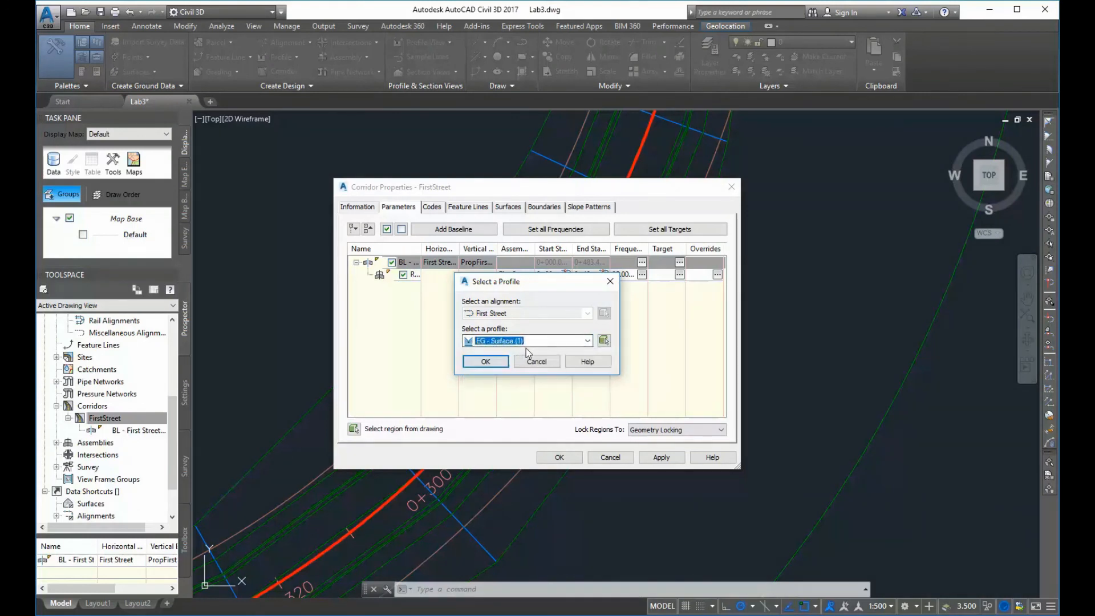
click(485, 363)
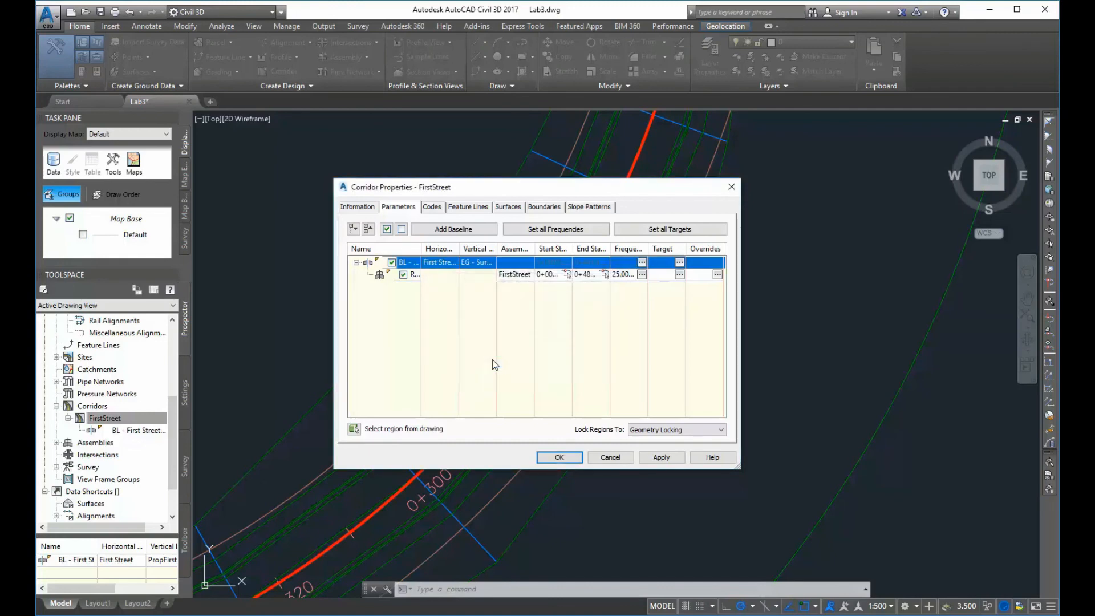
click(561, 456)
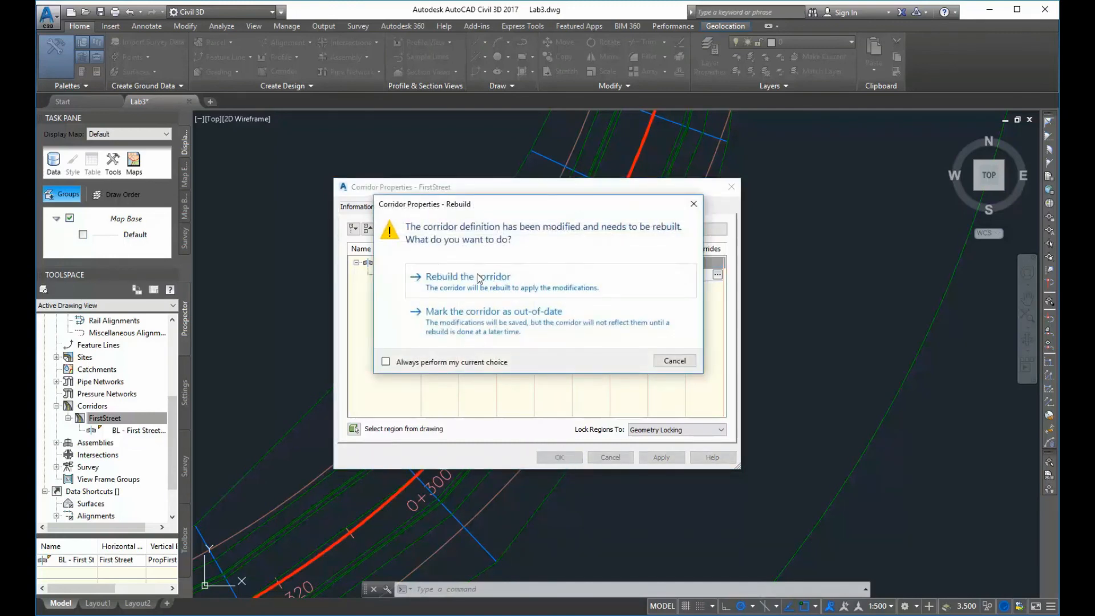
click(666, 360)
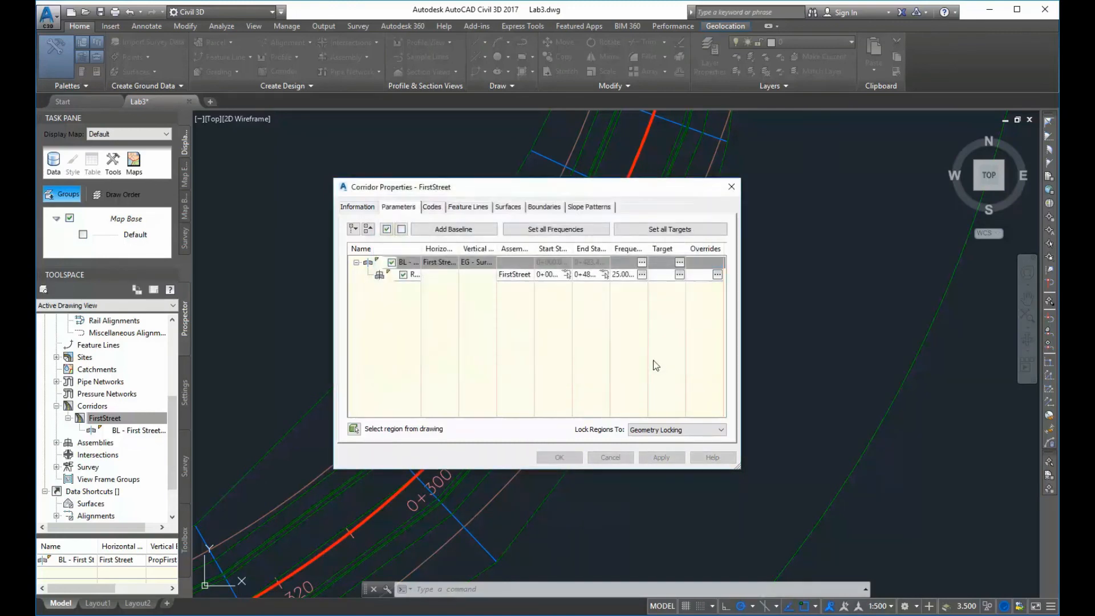
Set the corridor baseline's profile to PropFirstStreet and rebuild the corridor
click(491, 262)
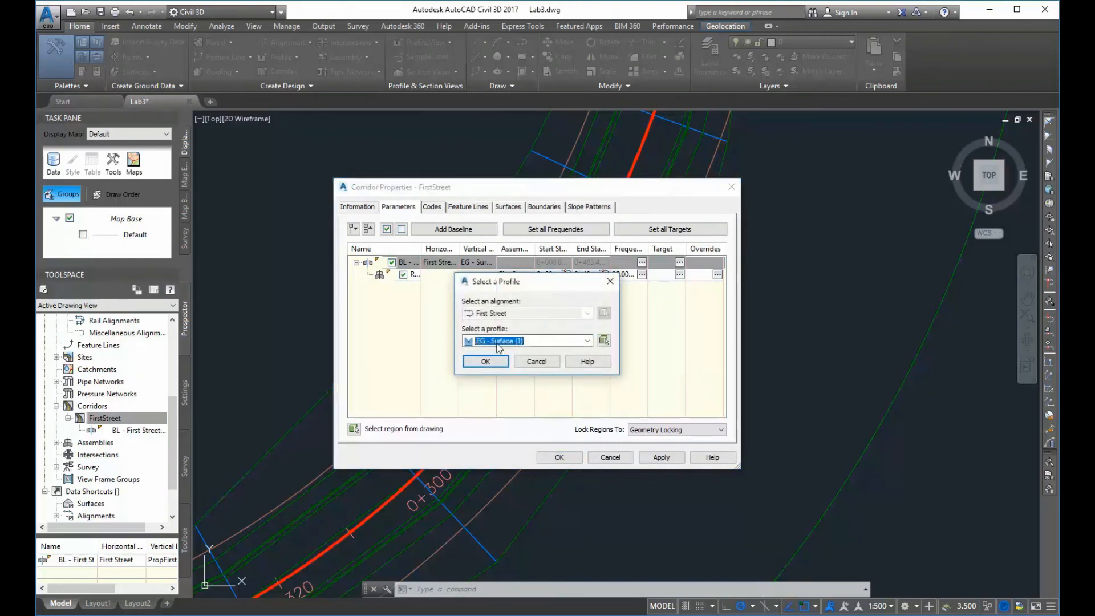
click(587, 340)
click(505, 358)
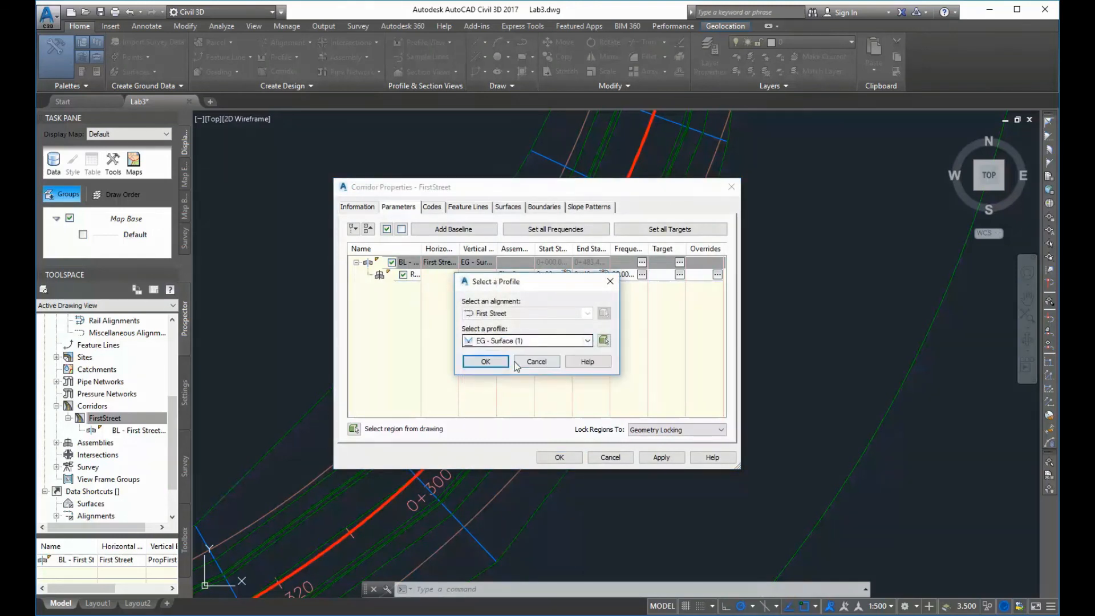
click(485, 362)
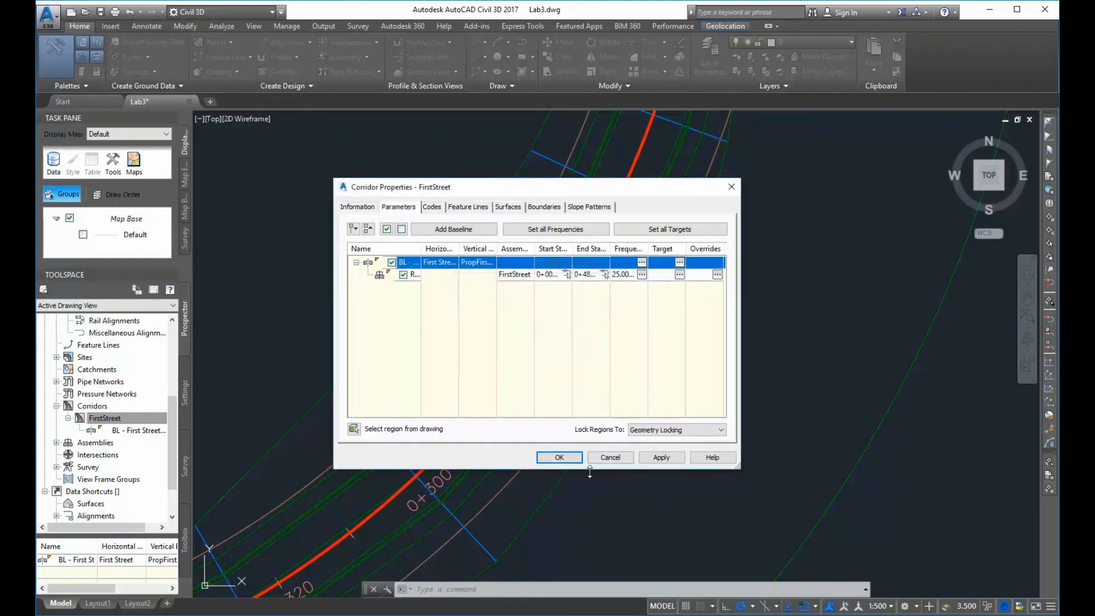
click(565, 457)
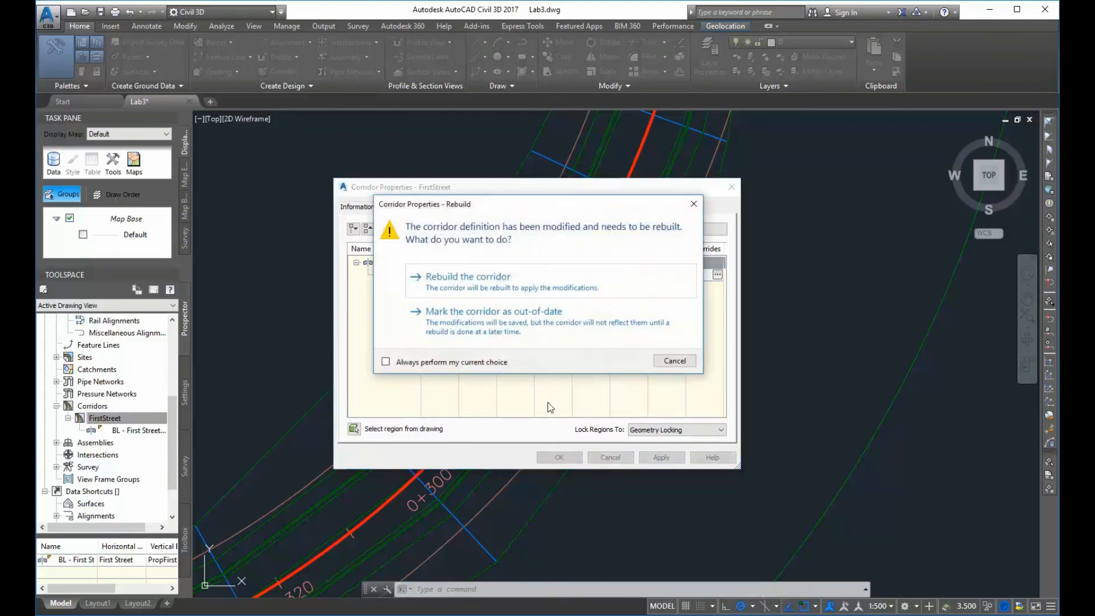
click(509, 278)
In the profile view, raise the PropFirstStreet intersection point near station 0+096 to an elevation of about 35 m
scroll(583, 387, down, 6)
scroll(639, 394, down, 3)
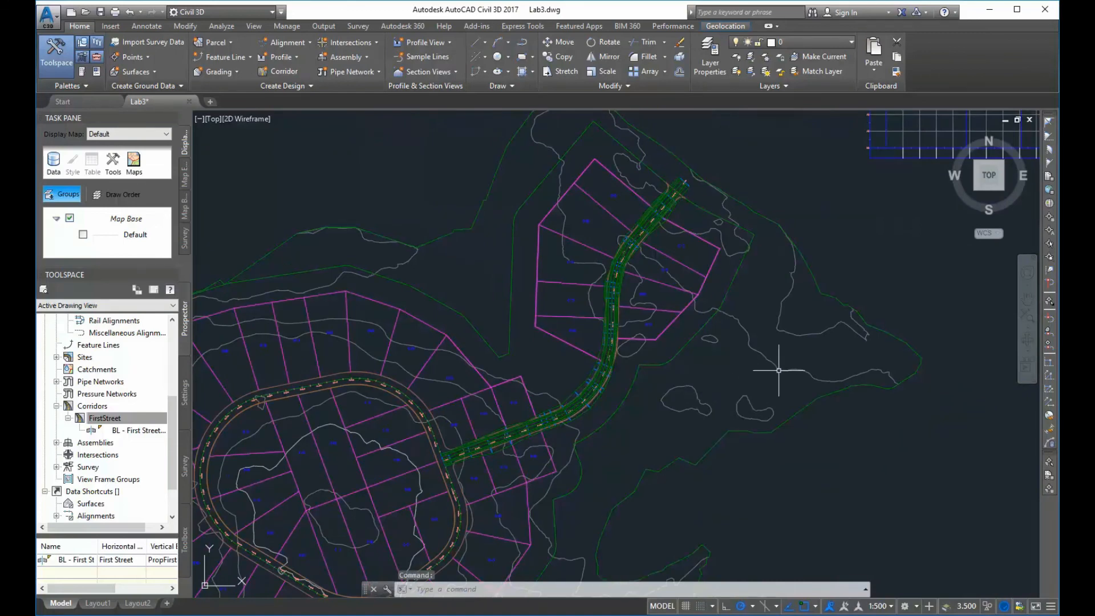
scroll(890, 272, down, 2)
middle_drag(890, 273, 736, 331)
scroll(734, 256, up, 6)
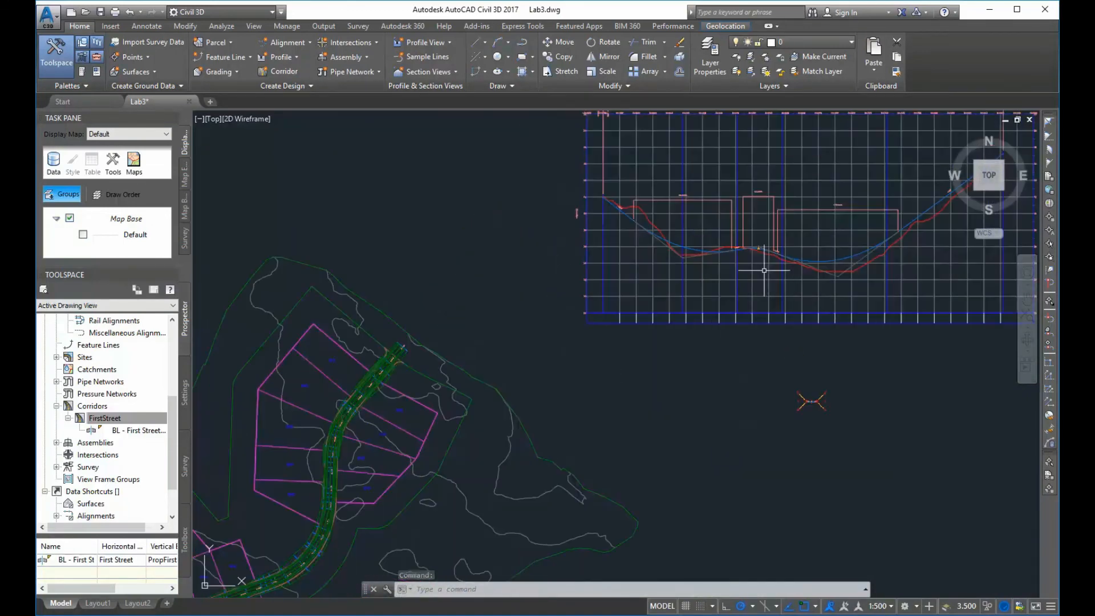
click(586, 217)
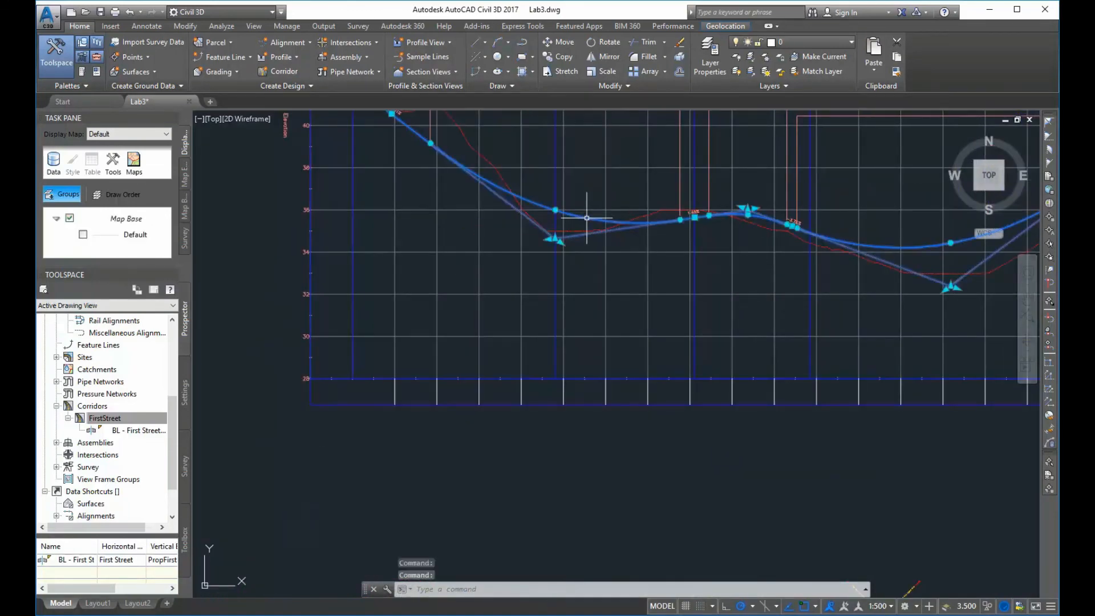
click(555, 238)
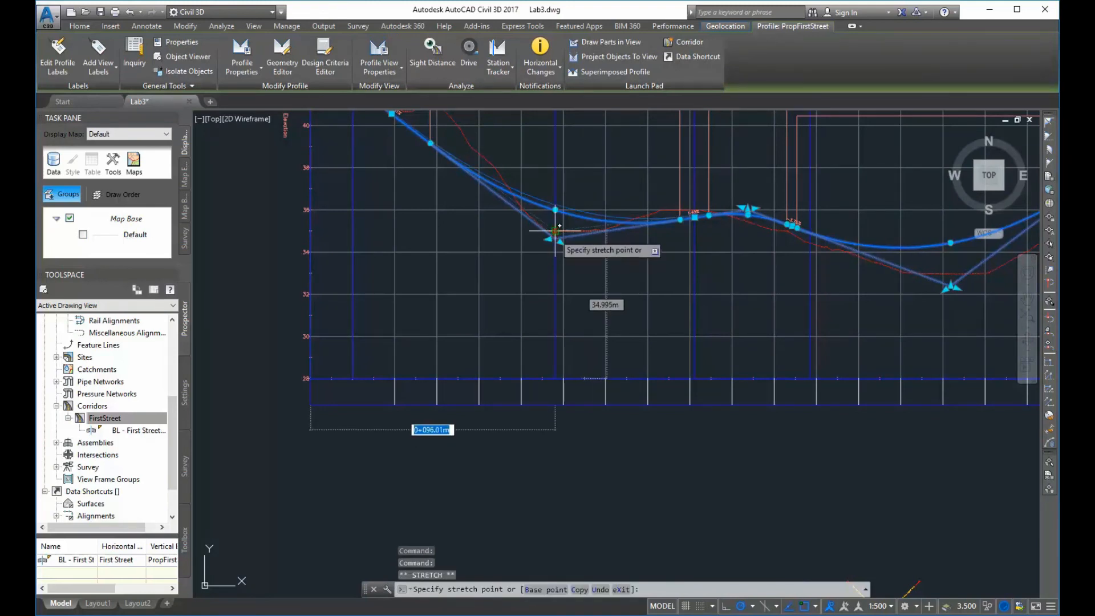
click(555, 233)
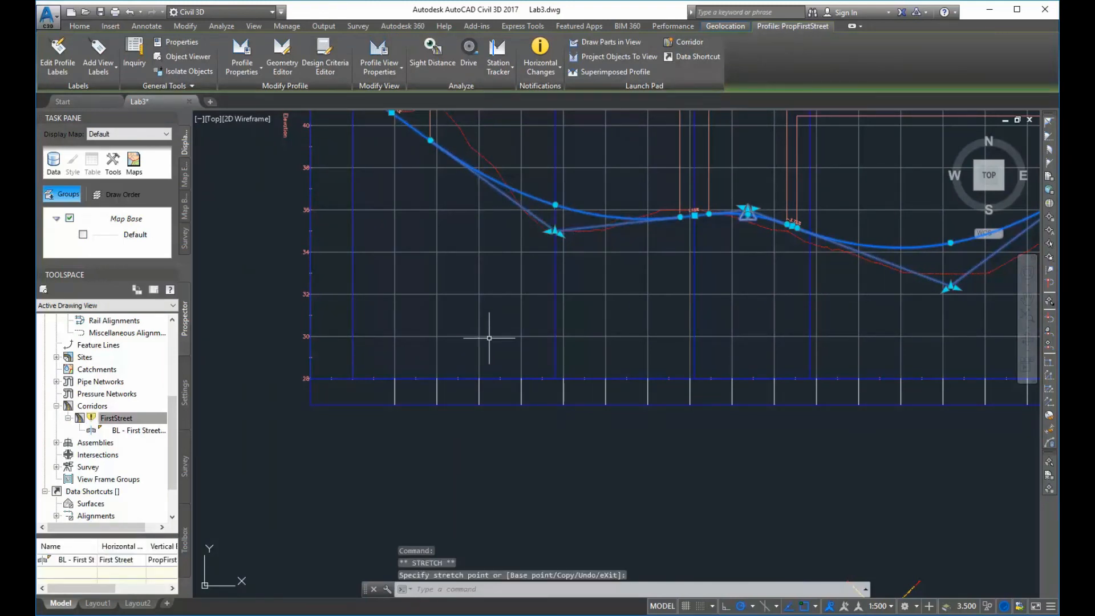
Rebuild the out-of-date FirstStreet corridor from the drawing tree
click(87, 418)
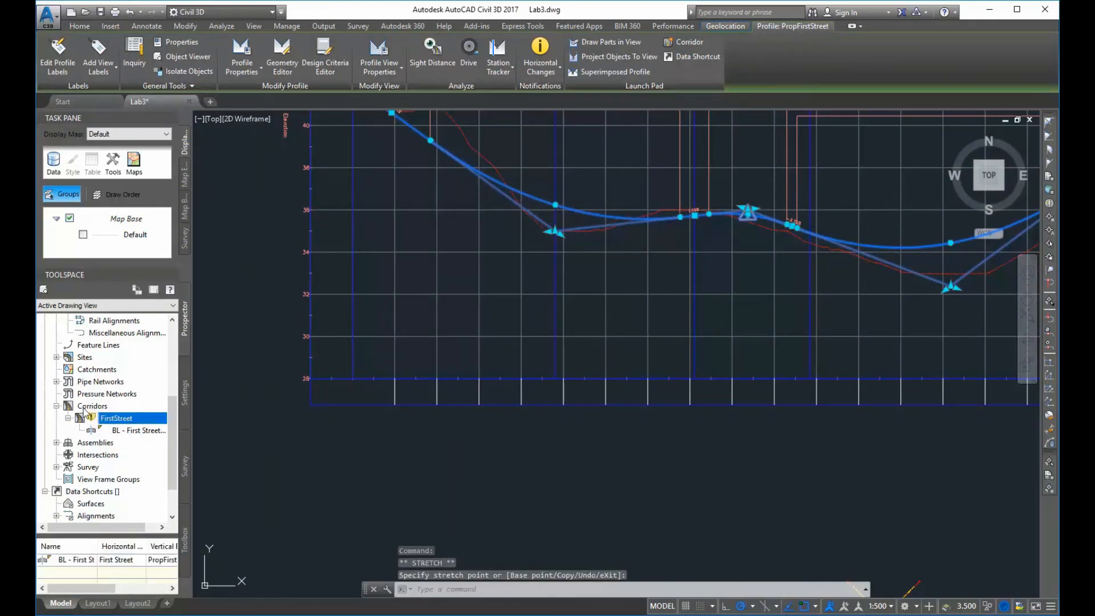
mouse_move(93, 420)
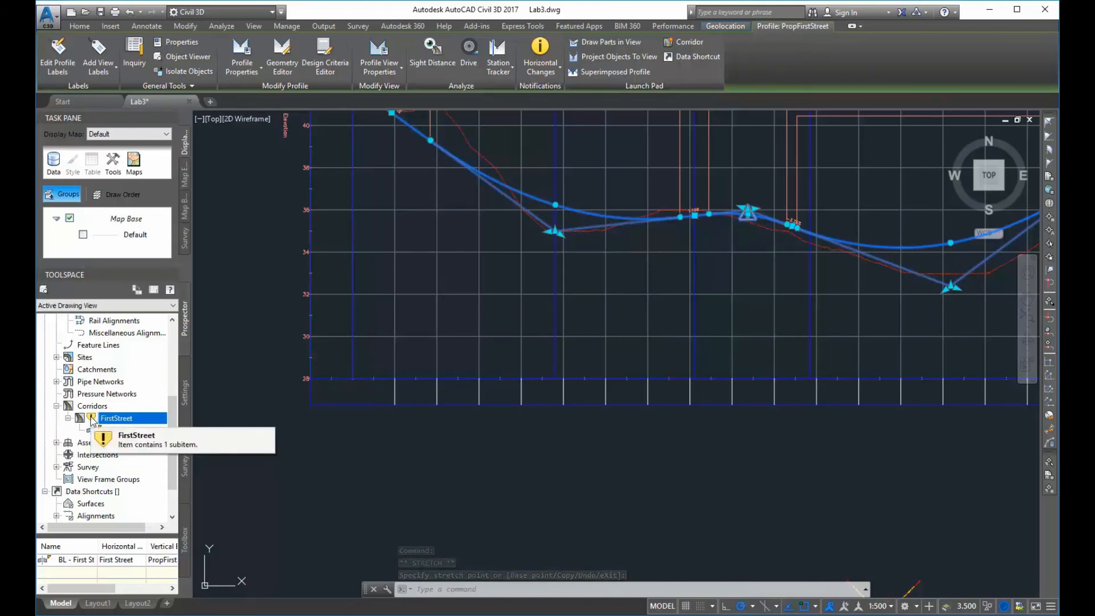
right_click(108, 419)
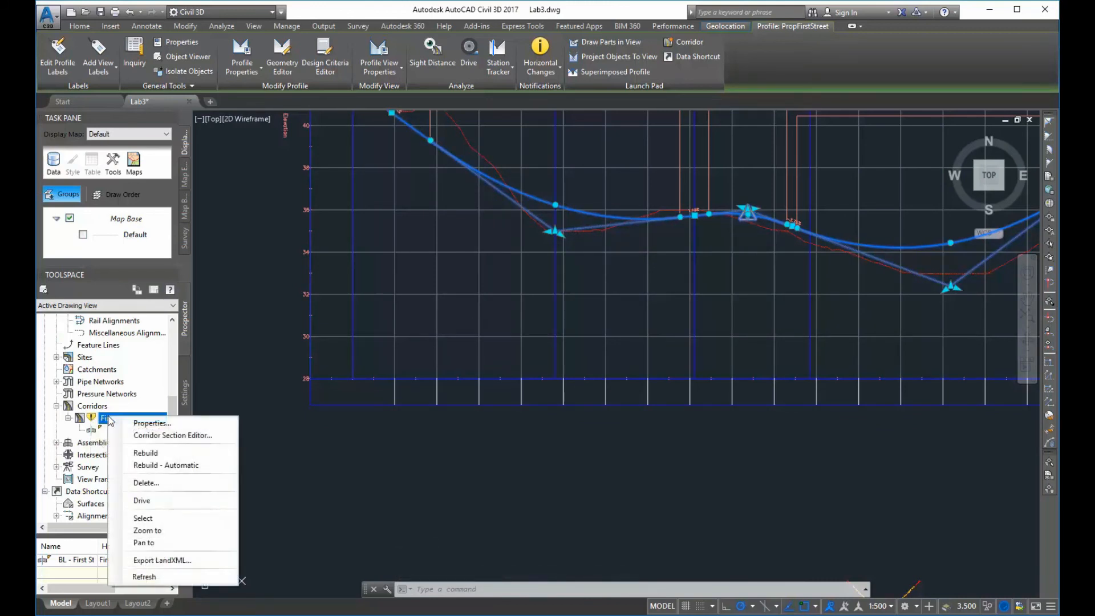
click(145, 453)
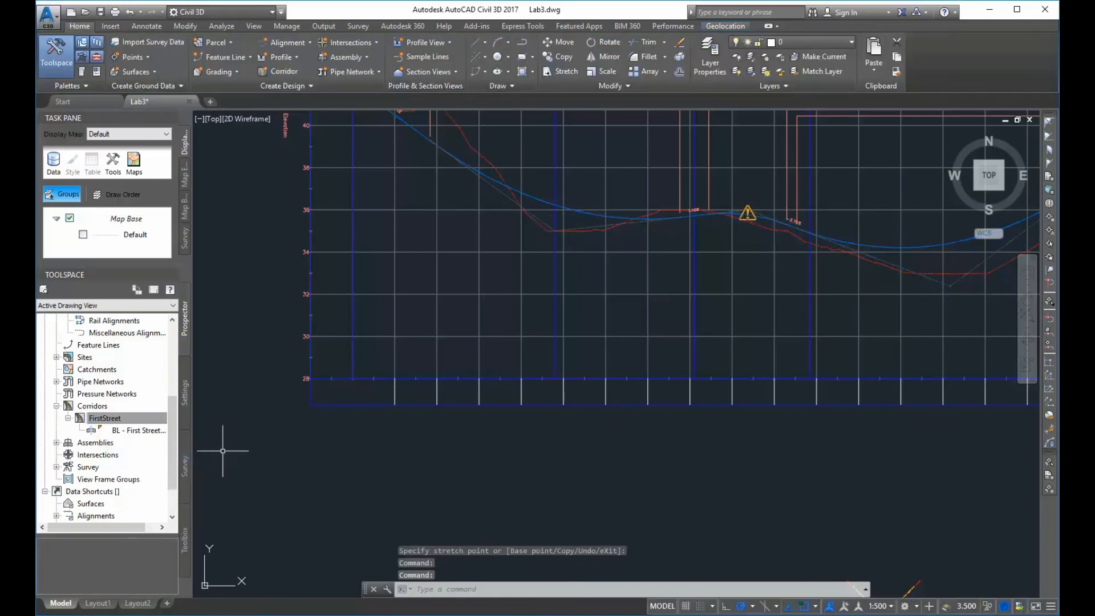
Examine the rebuilt FirstStreet corridor in plan, along its full length through the lots
scroll(456, 342, down, 3)
scroll(466, 434, down, 2)
middle_drag(506, 424, 665, 382)
scroll(494, 391, up, 1)
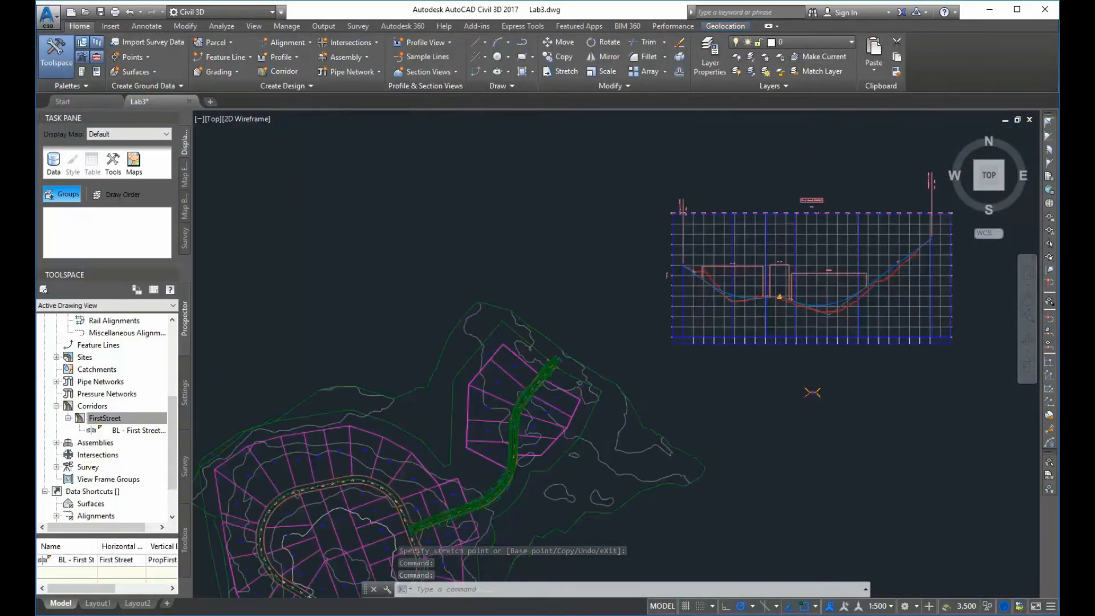
scroll(521, 416, up, 5)
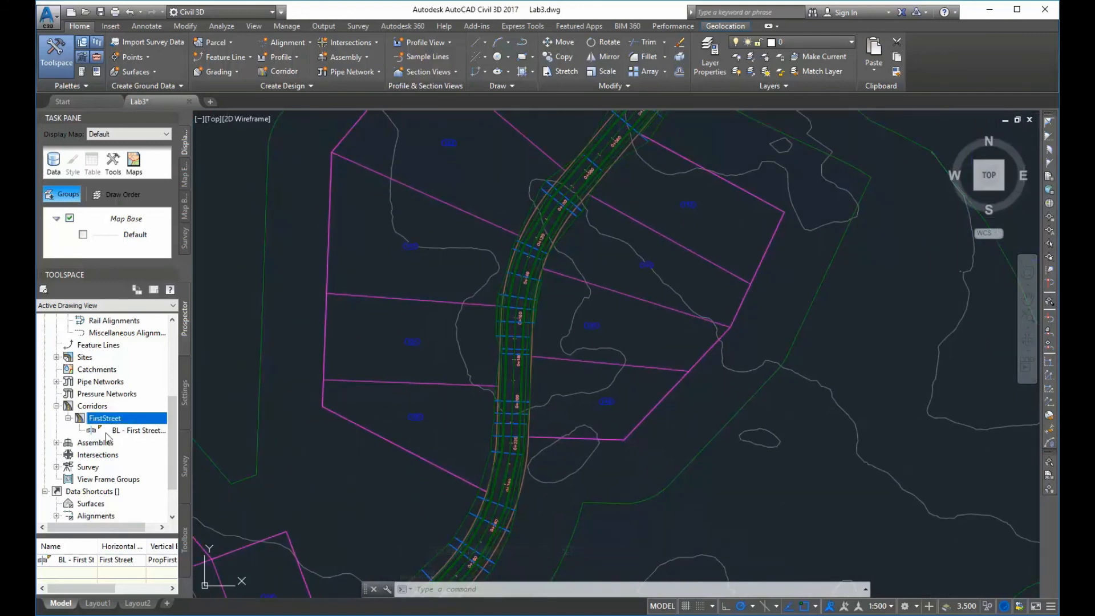
scroll(92, 442, down, 1)
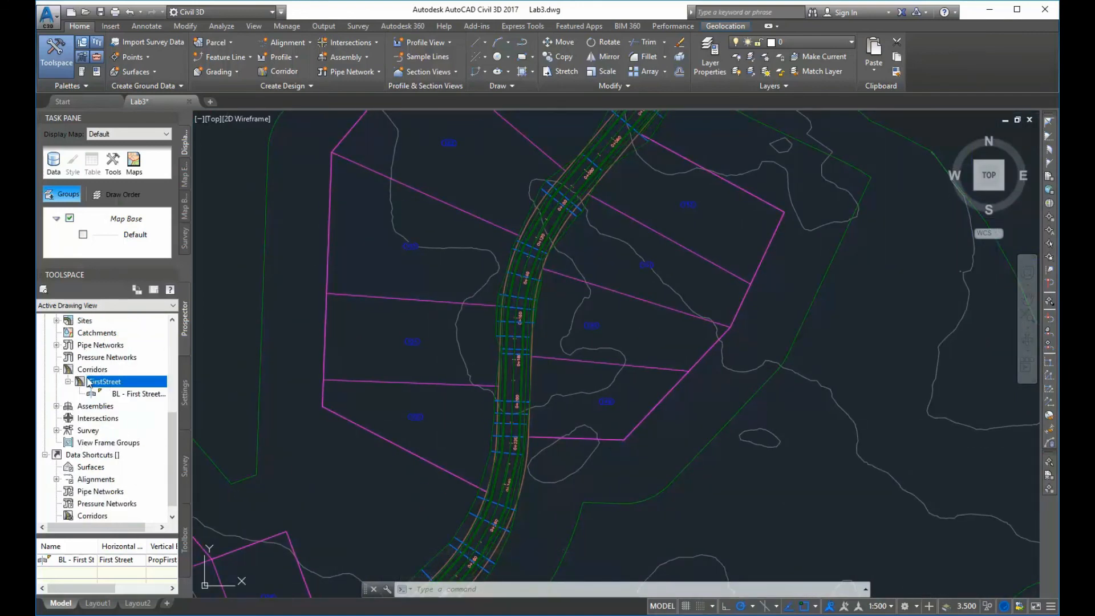
scroll(558, 440, down, 3)
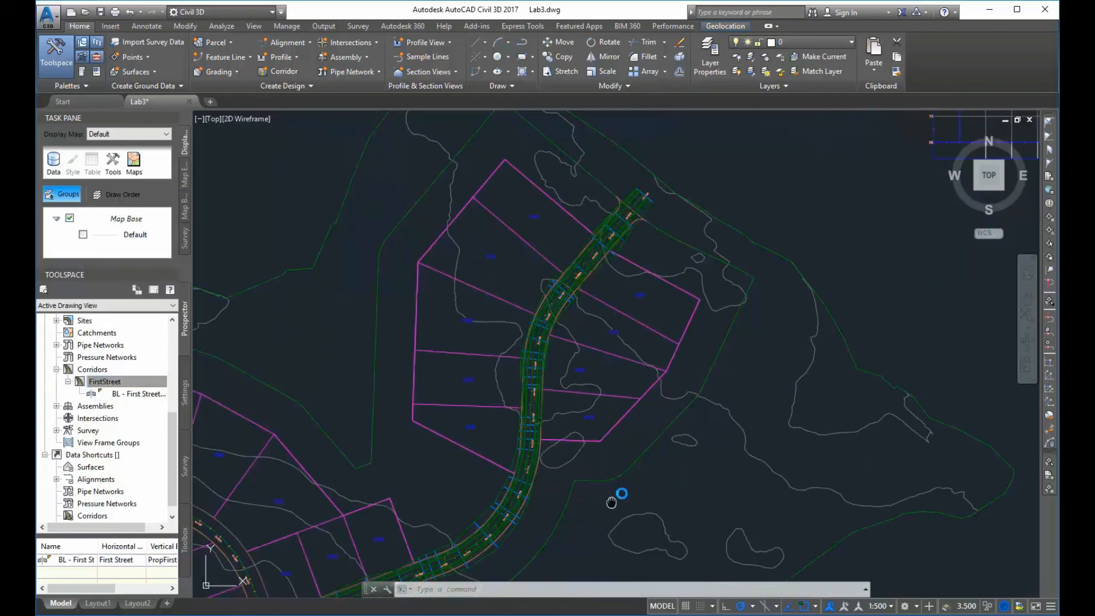
scroll(672, 384, down, 1)
scroll(570, 450, down, 2)
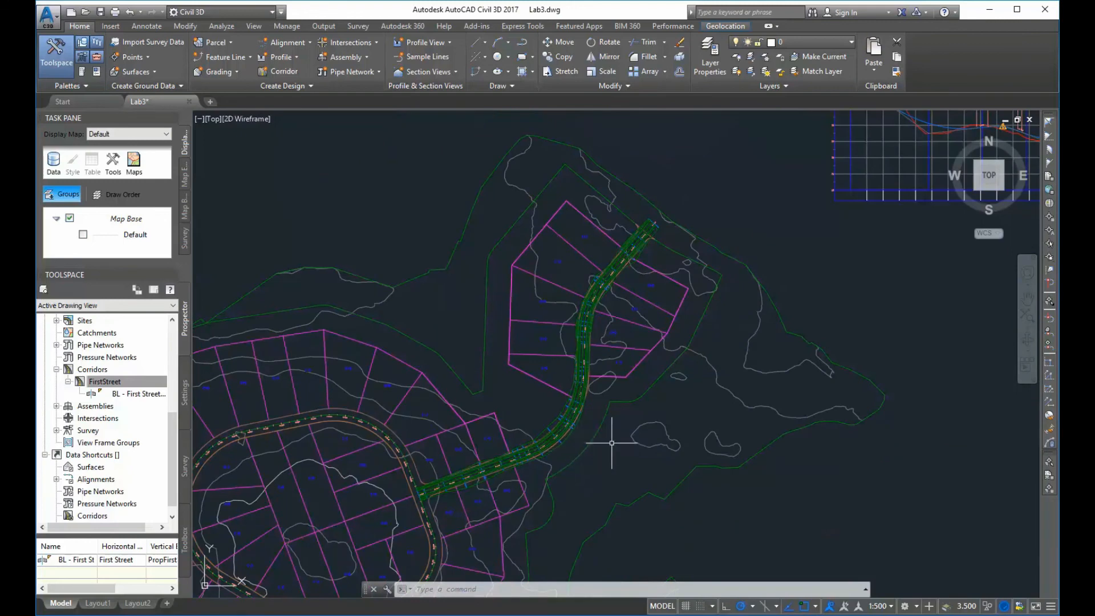
mouse_move(612, 442)
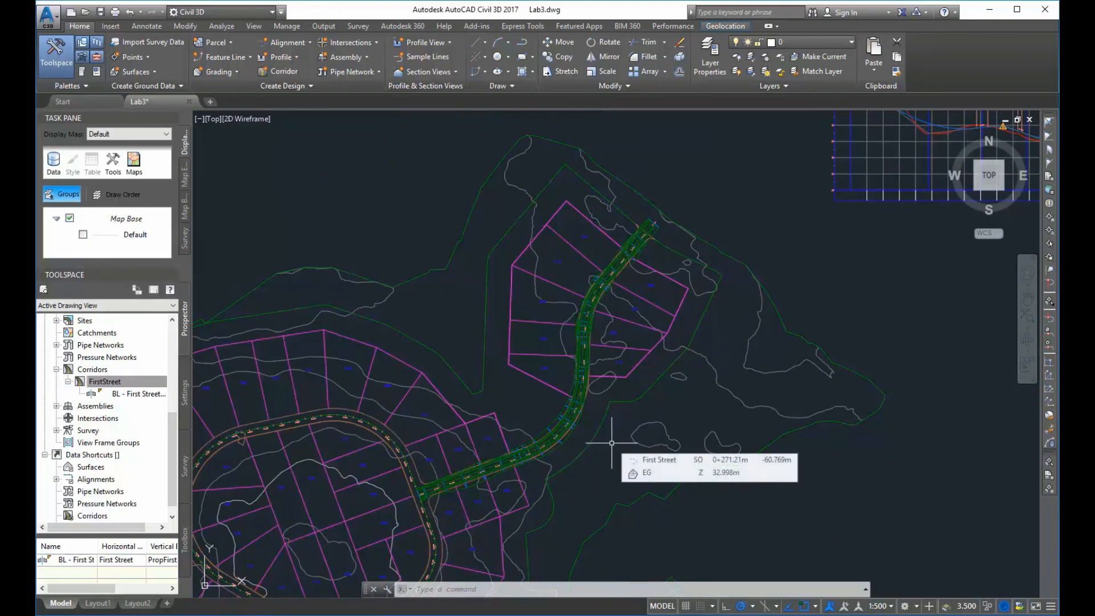
Inspect the corridor's outer edges against the lot lines around station 0+360
scroll(612, 443, up, 1)
scroll(608, 442, down, 1)
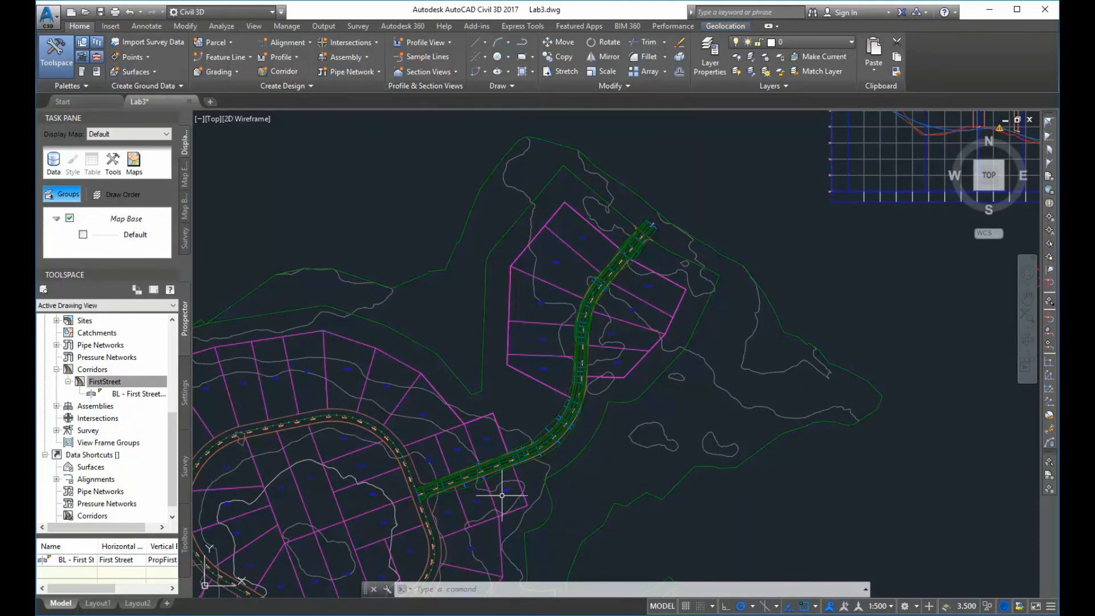
scroll(502, 495, up, 2)
scroll(543, 371, up, 2)
scroll(600, 233, up, 2)
mouse_move(600, 233)
middle_down()
mouse_move(653, 250)
mouse_move(726, 298)
middle_up()
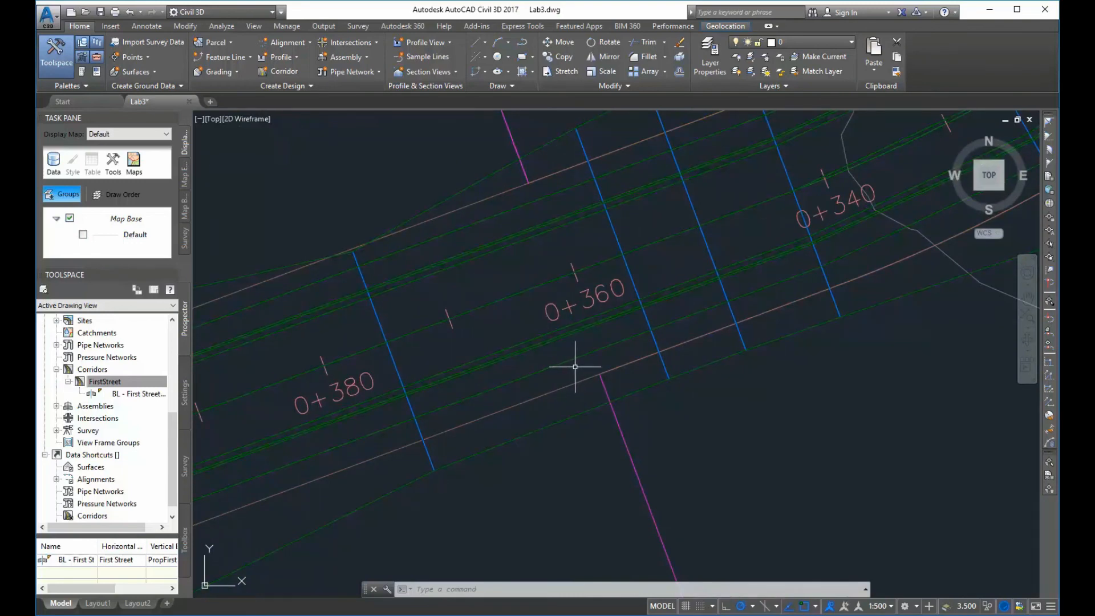
scroll(599, 365, down, 5)
scroll(630, 367, up, 6)
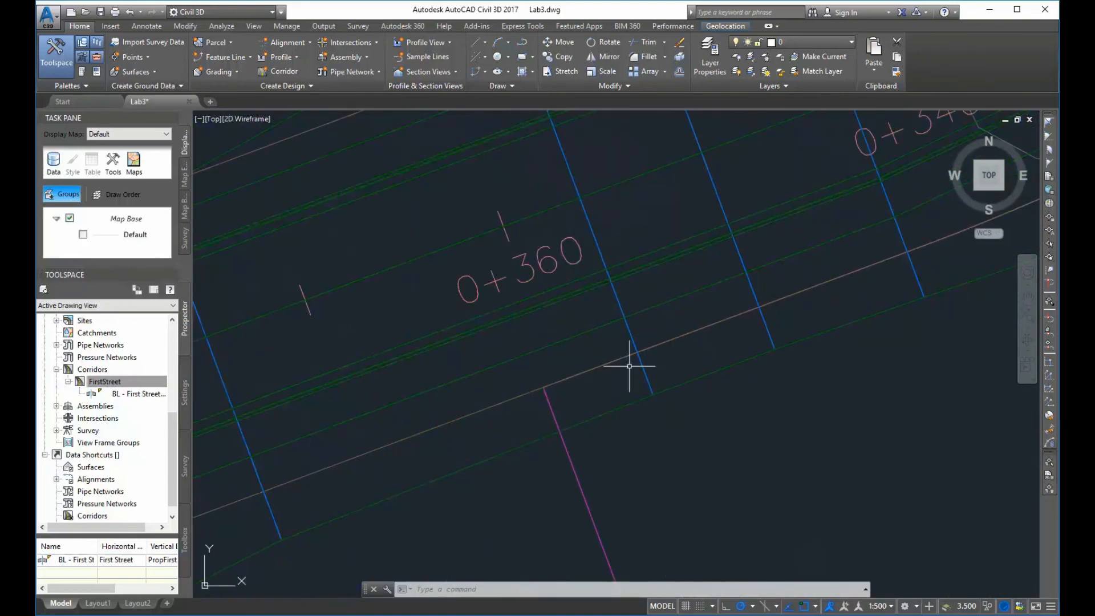
Inspect the gutter, sidewalk and hinge feature lines of the FirstStreet corridor near station 0+360
scroll(662, 318, down, 2)
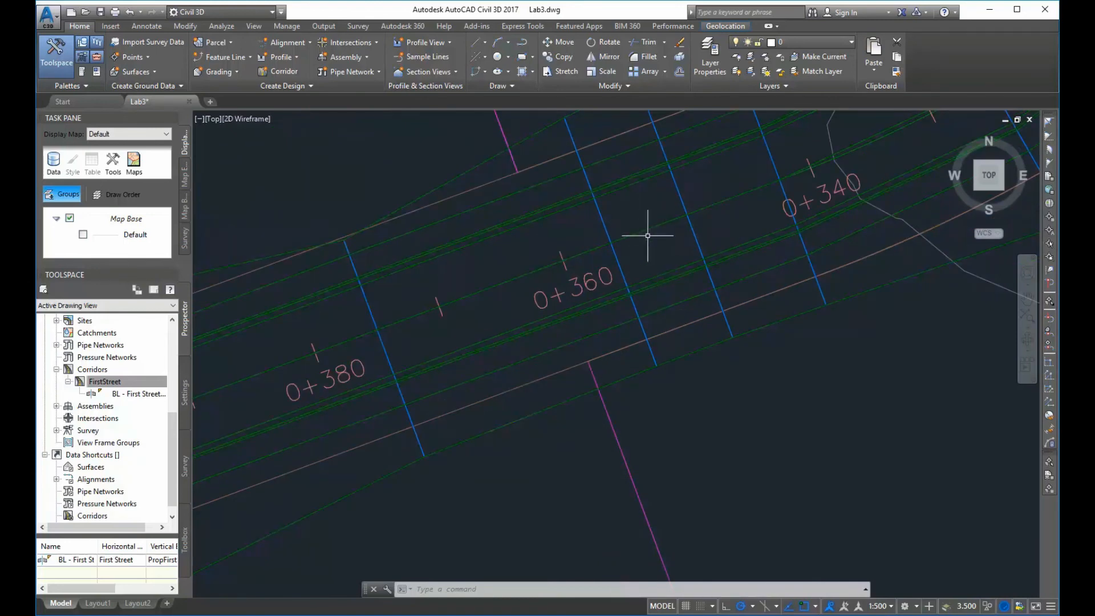
scroll(644, 234, up, 2)
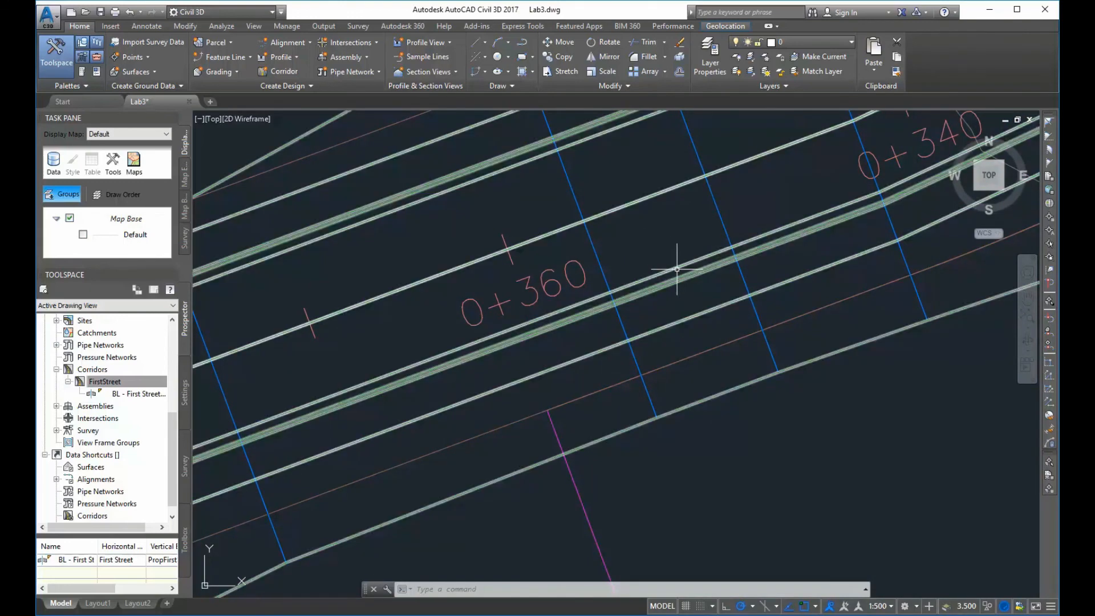
scroll(679, 266, up, 3)
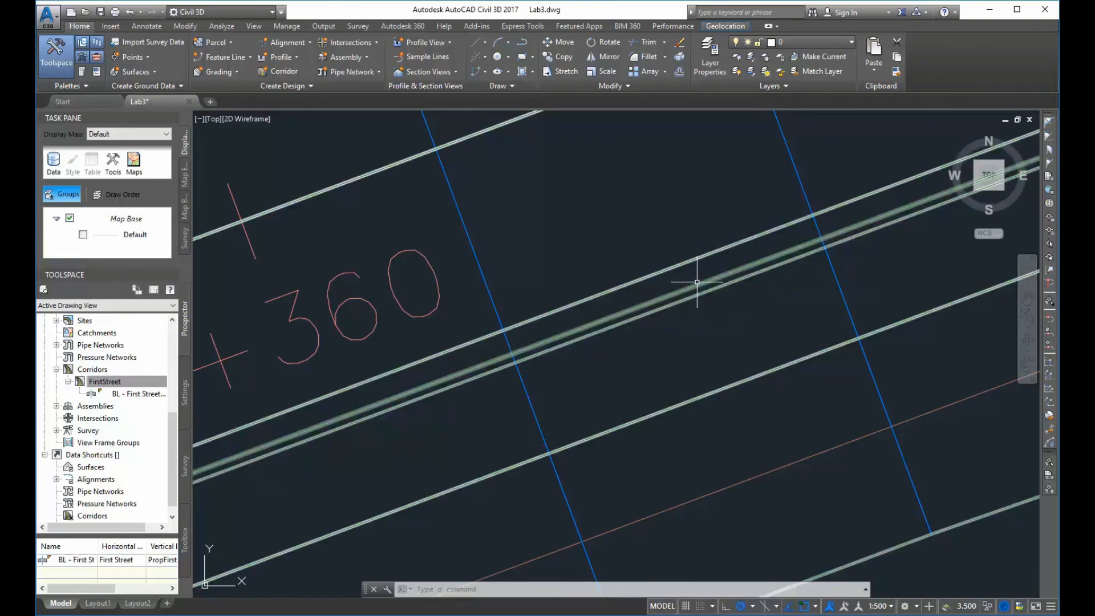
scroll(700, 284, up, 3)
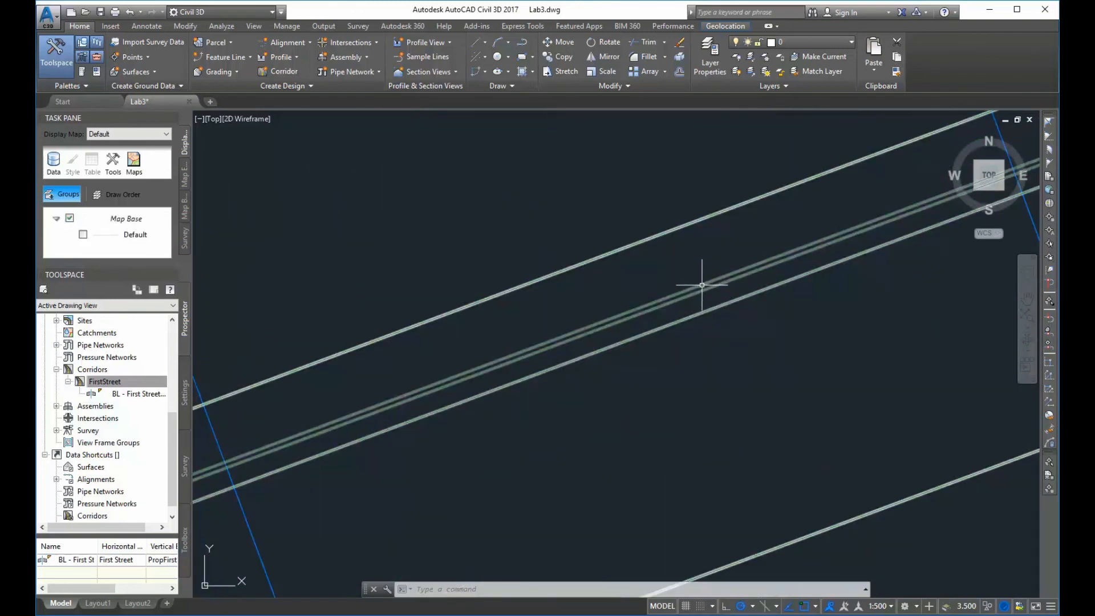
mouse_move(706, 291)
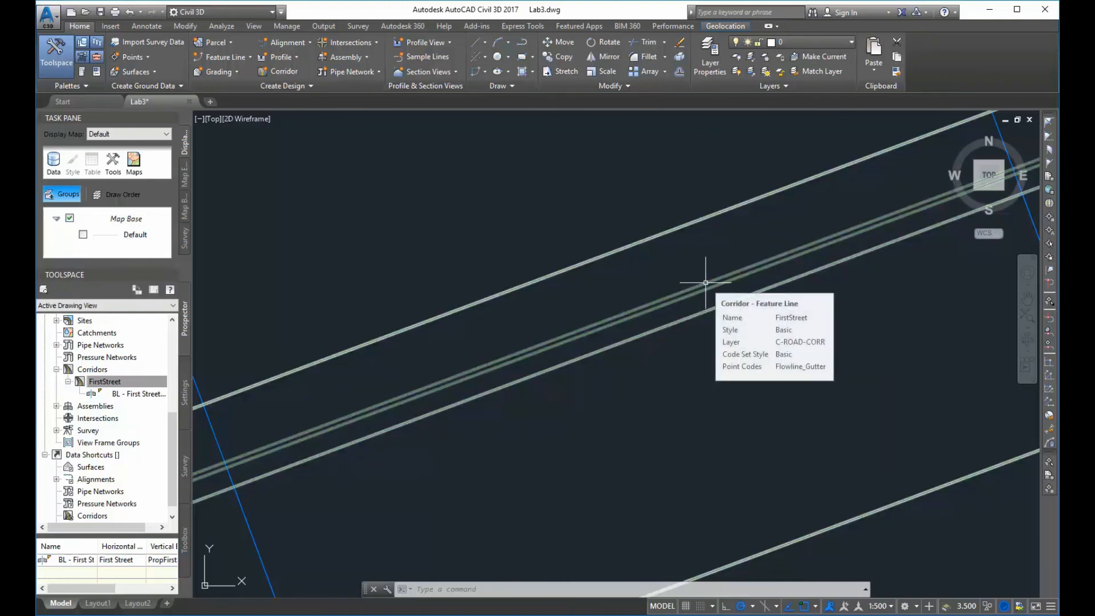
mouse_move(691, 225)
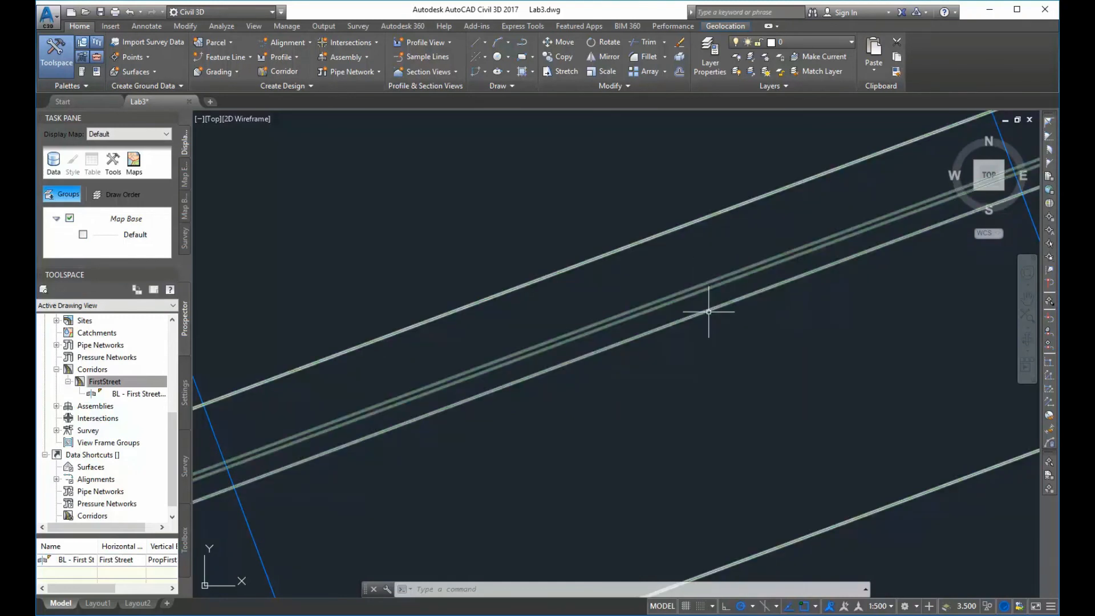
scroll(708, 311, down, 2)
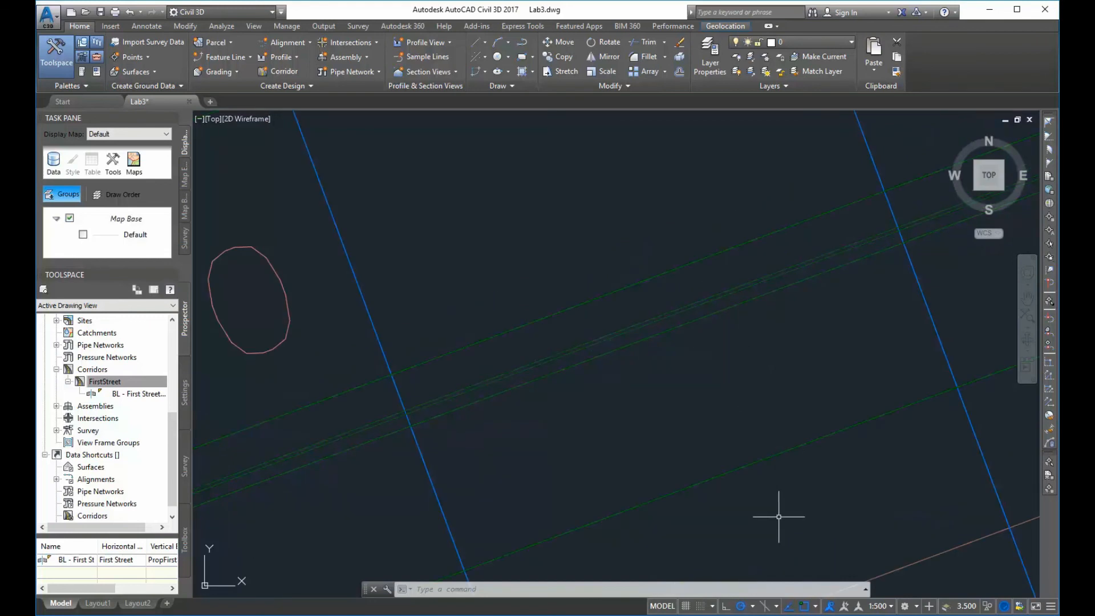
mouse_move(778, 453)
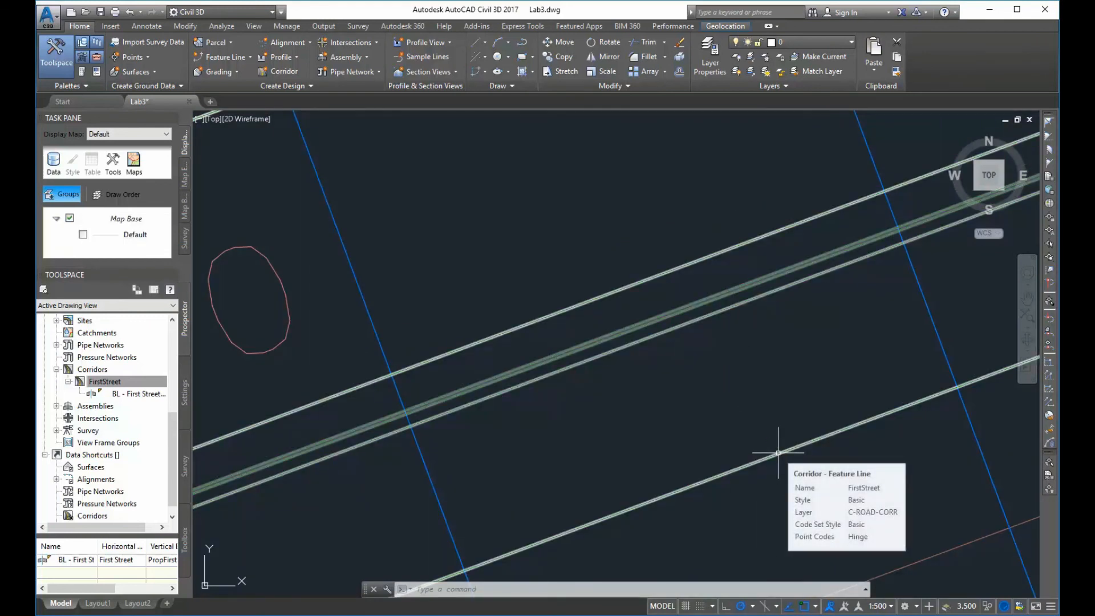
scroll(778, 453, up, 4)
scroll(778, 460, down, 1)
mouse_move(778, 459)
middle_down()
mouse_move(801, 455)
mouse_move(710, 331)
middle_up()
scroll(713, 340, up, 2)
scroll(713, 340, up, 2)
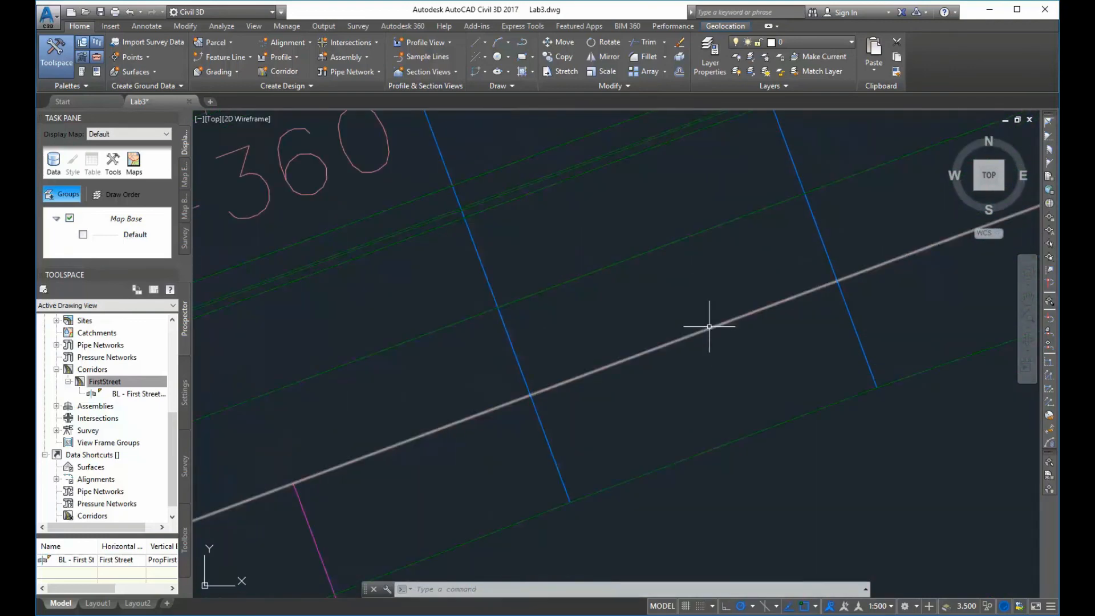
Examine the FirstStreet corridor's feature lines and section spacing around the curve between stations 0+400 and 0+240
scroll(710, 420, down, 3)
scroll(717, 417, down, 1)
scroll(839, 441, down, 4)
scroll(880, 443, up, 2)
middle_drag(839, 440, 778, 419)
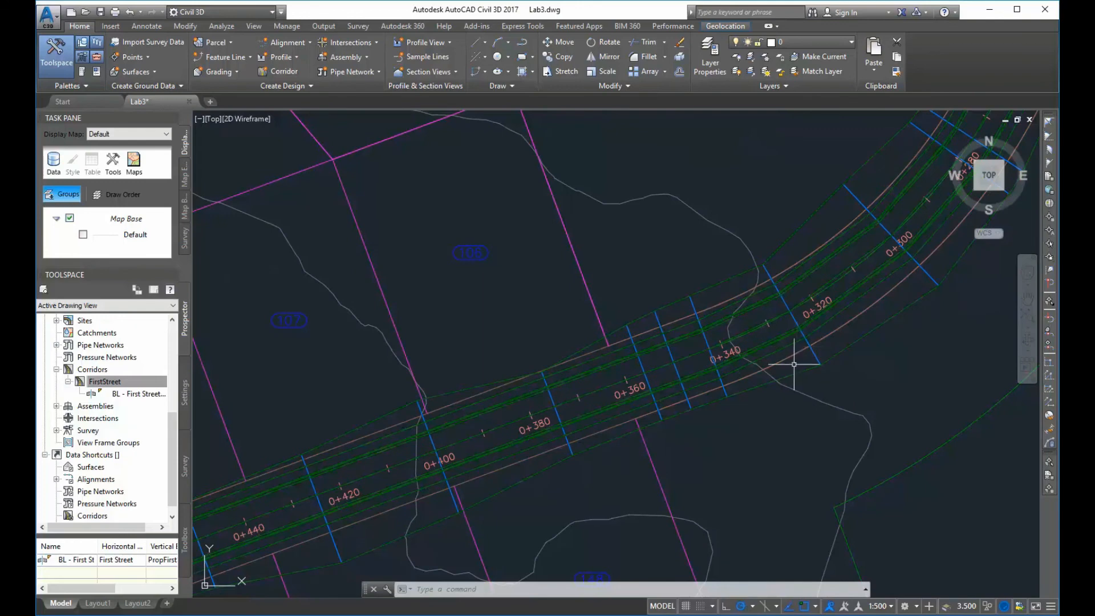
scroll(793, 364, up, 2)
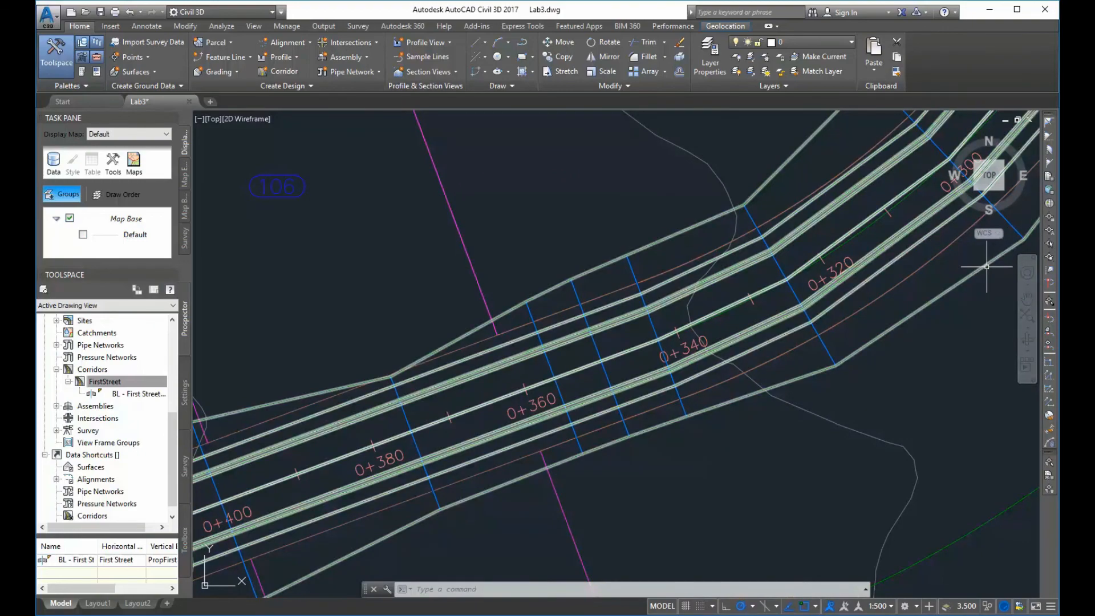
scroll(966, 318, down, 5)
scroll(908, 365, up, 5)
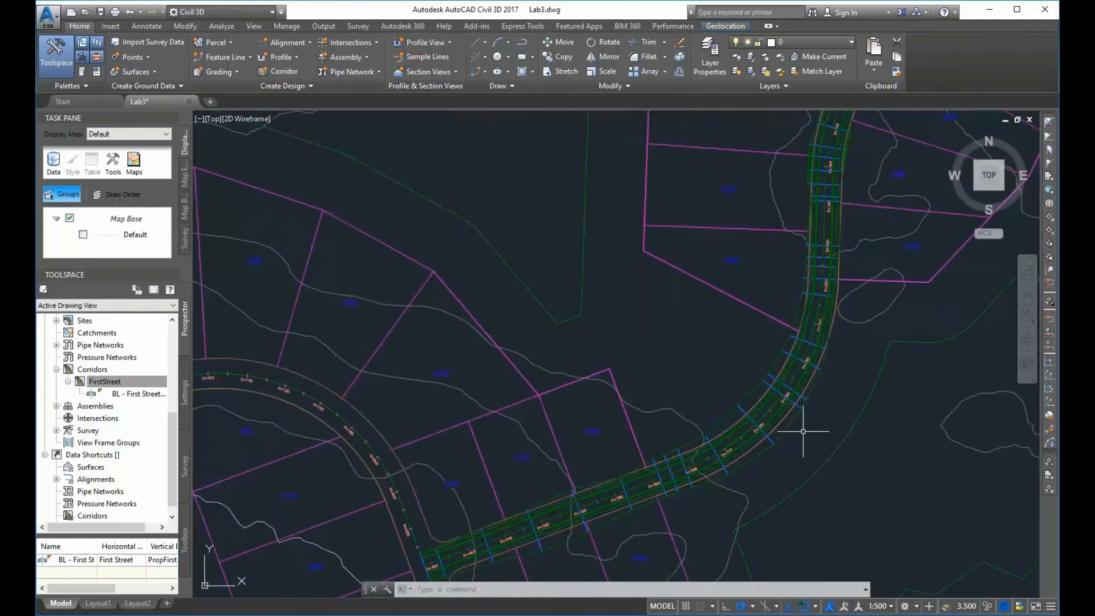
scroll(799, 422, up, 5)
mouse_move(795, 423)
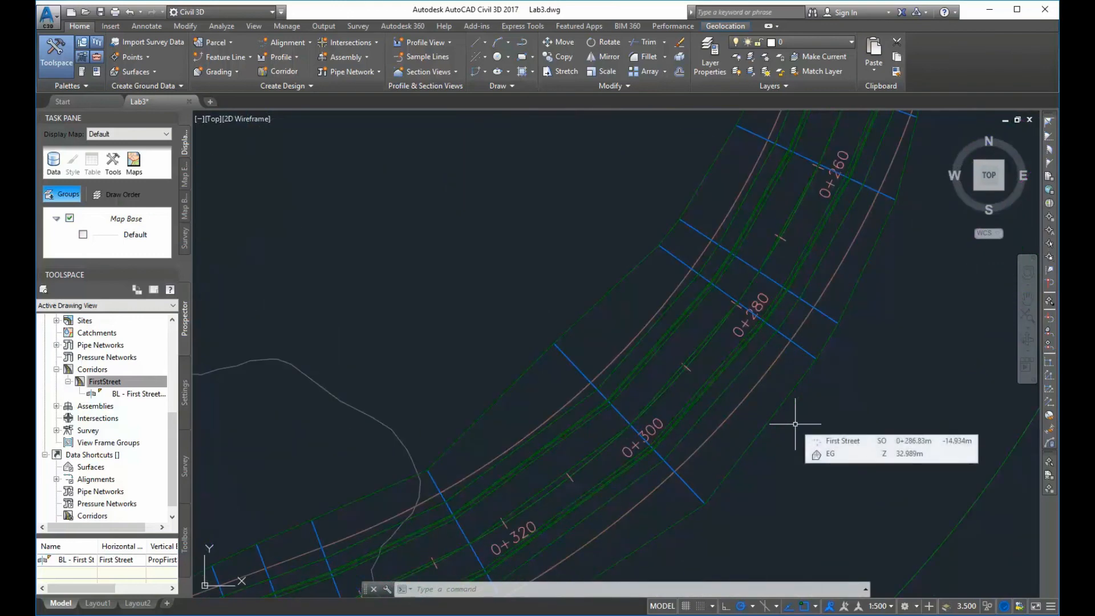
scroll(795, 424, down, 2)
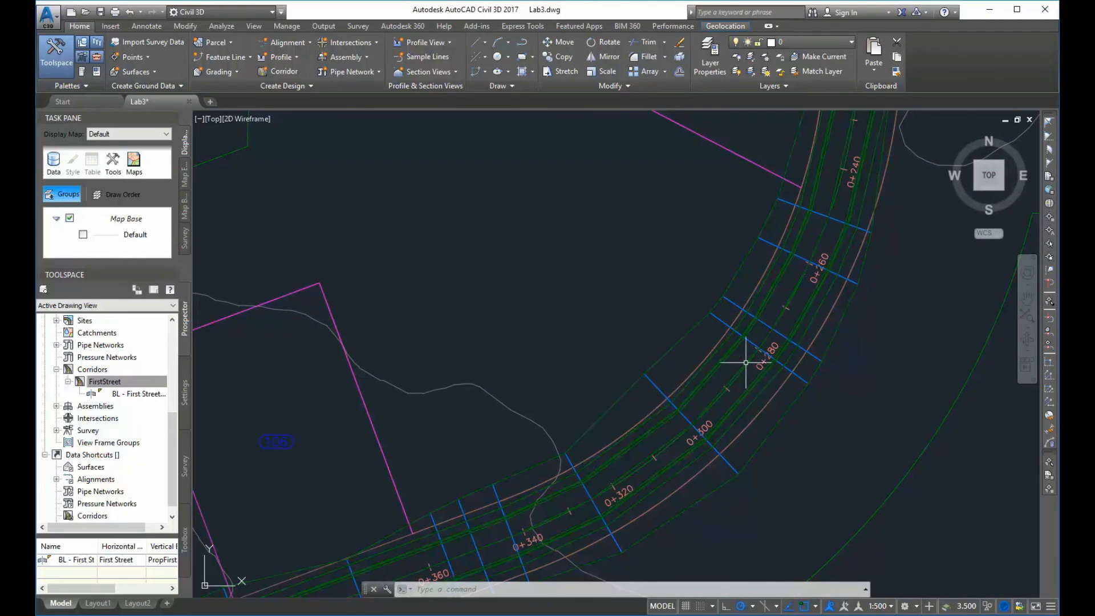
Open the FirstStreet corridor in the Section Editor and view its cross-section at station 0+000
mouse_move(748, 361)
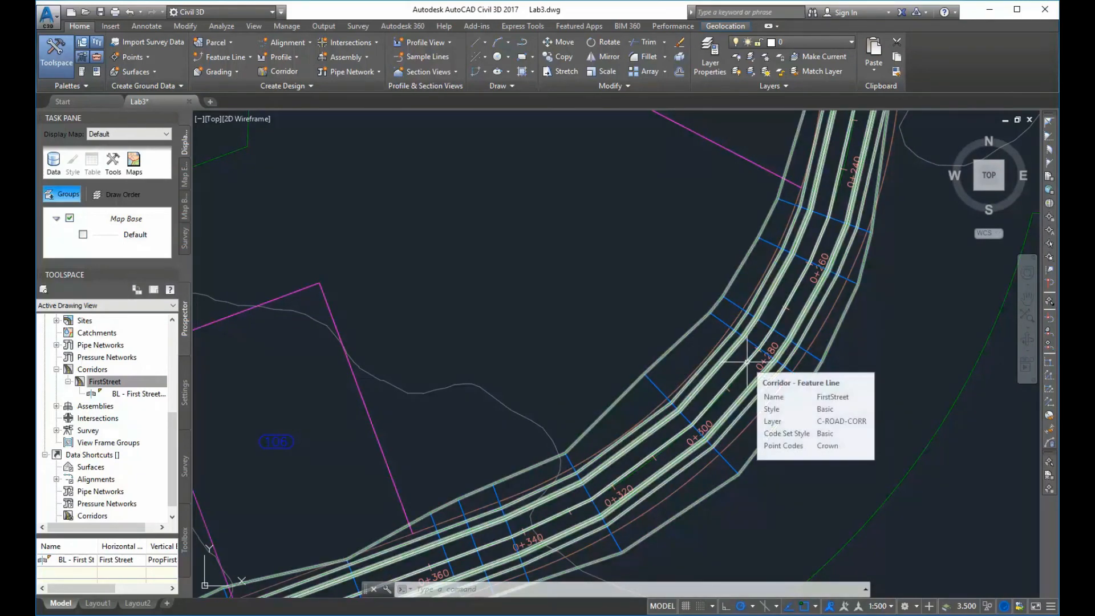
click(747, 363)
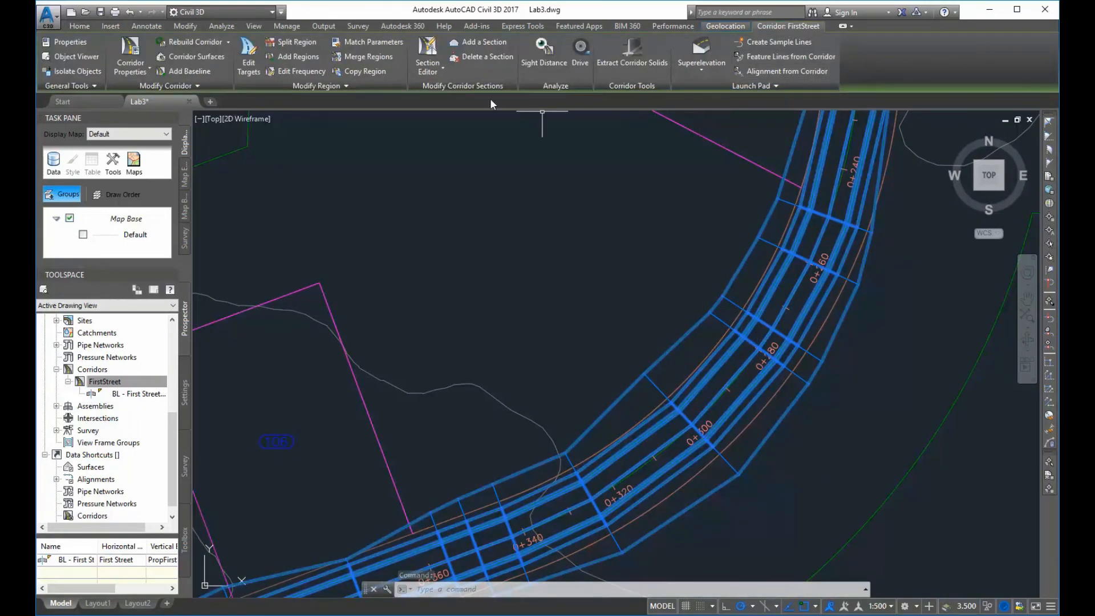
click(428, 54)
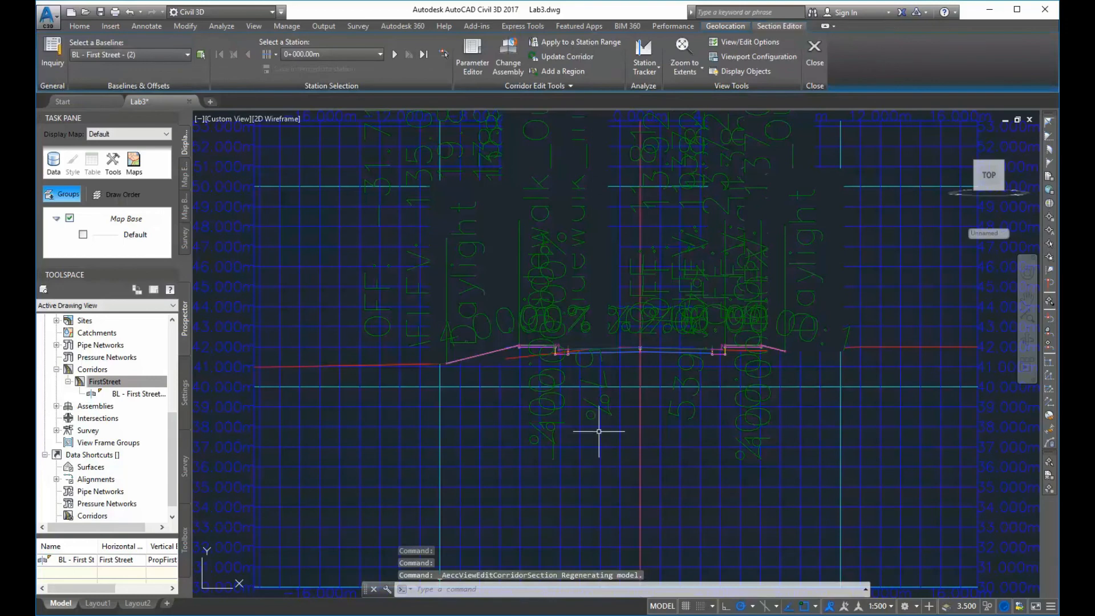
scroll(602, 432, down, 2)
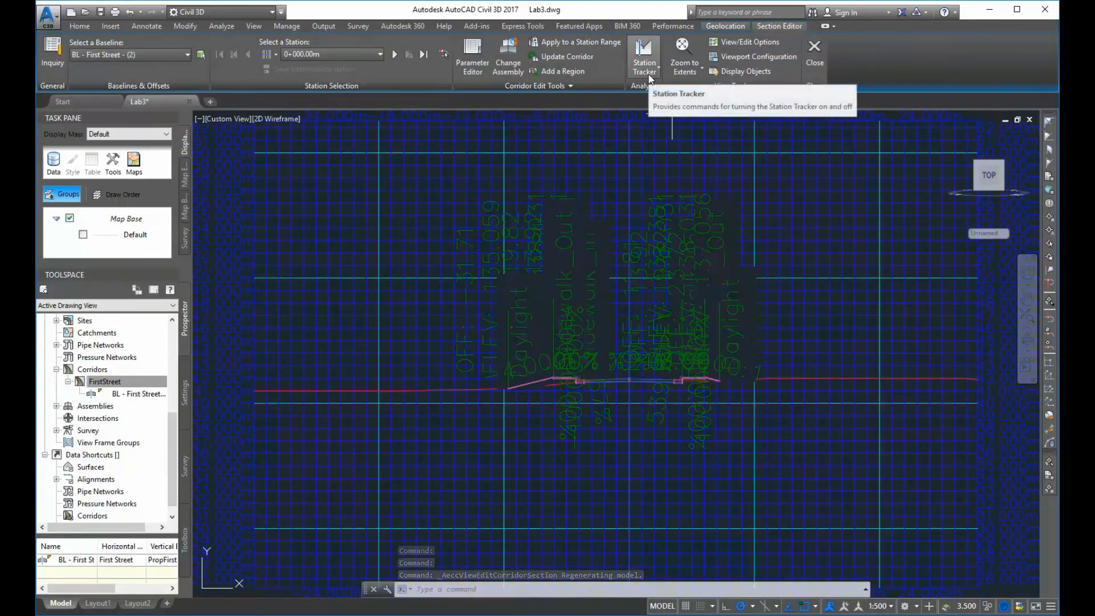
scroll(662, 300, down, 5)
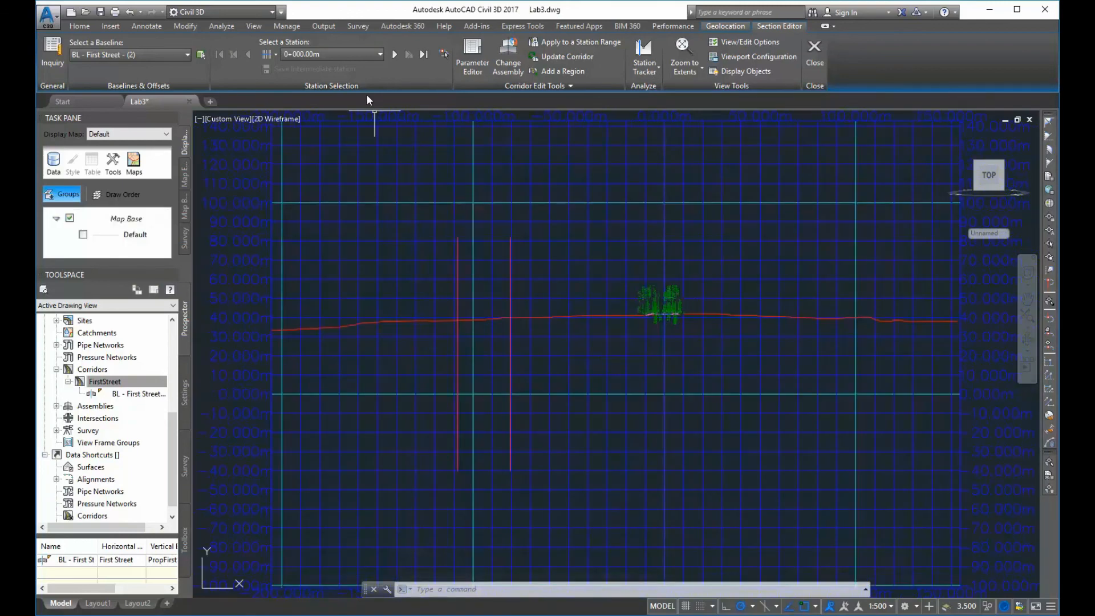
scroll(665, 310, up, 5)
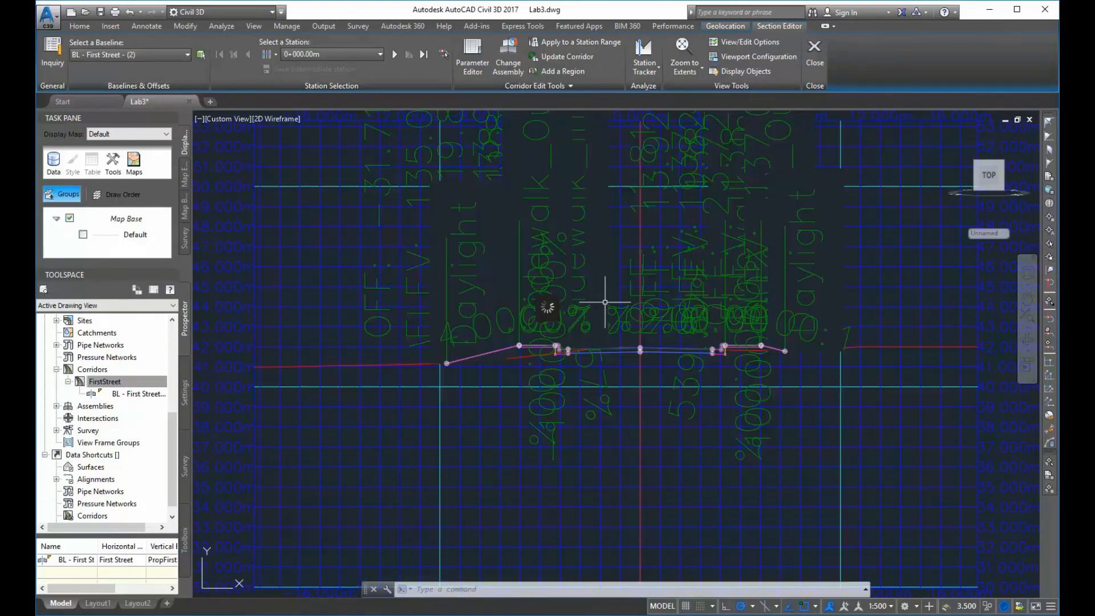
scroll(567, 371, down, 2)
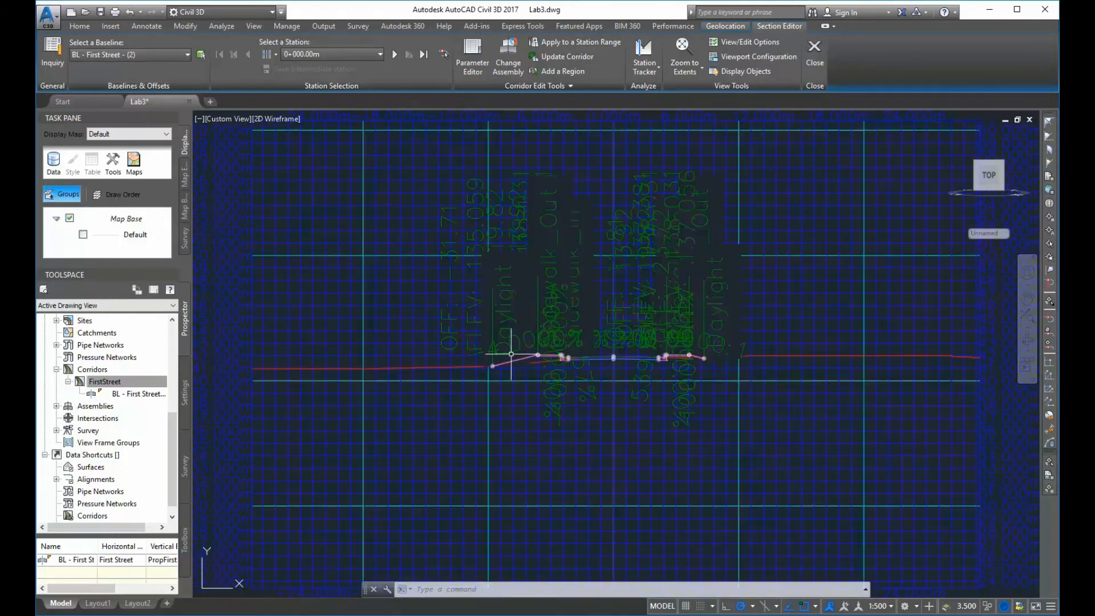
scroll(631, 386, up, 4)
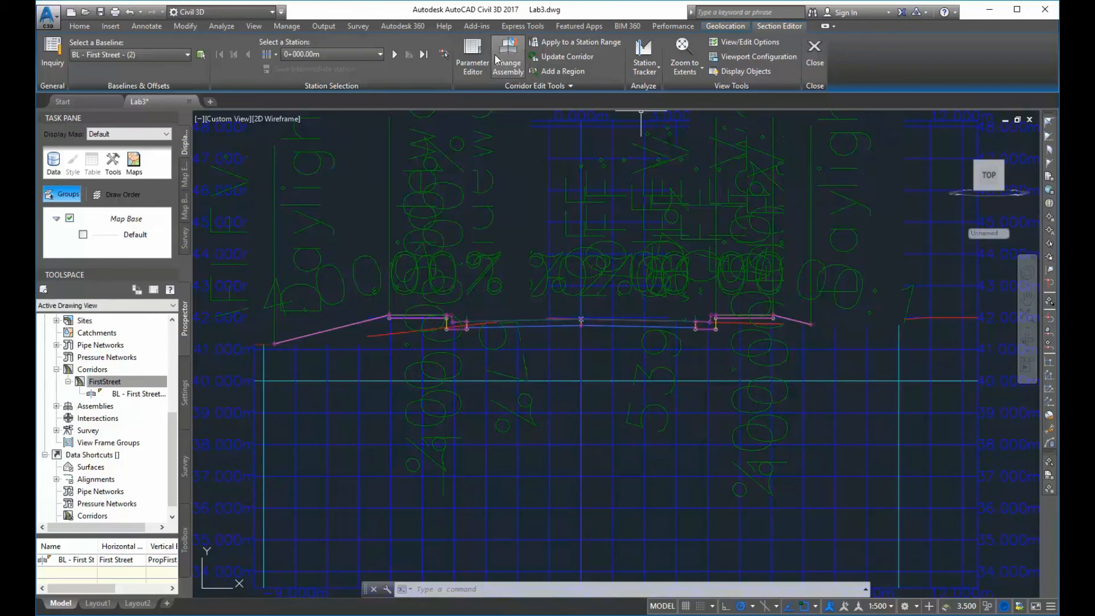
Configure the section editor viewports as Three: Above, with Plan, Profile and Section views and 50% splits
click(741, 55)
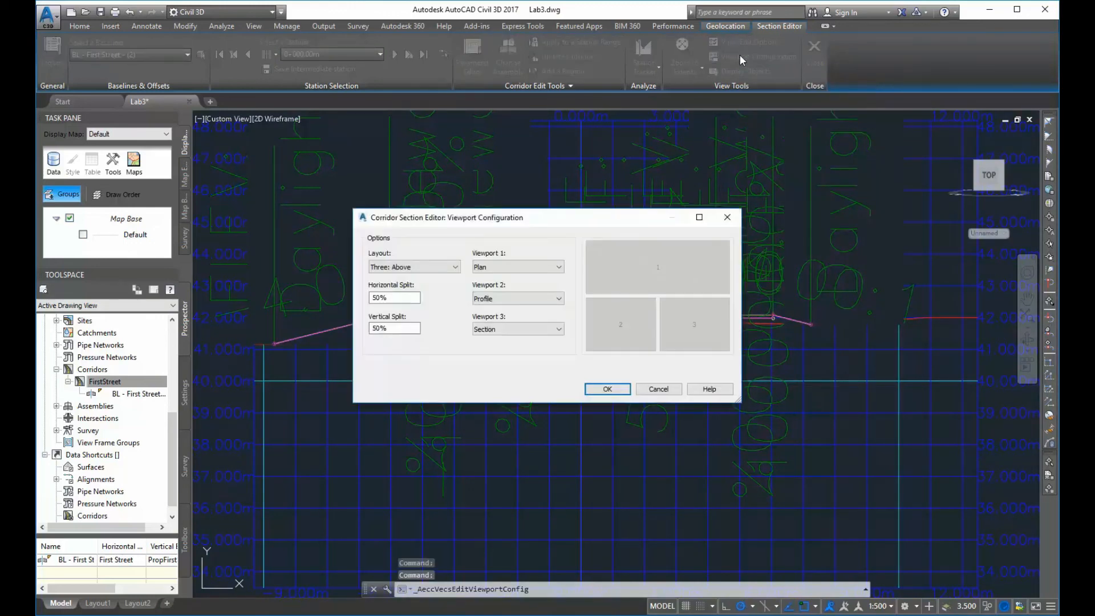
click(456, 267)
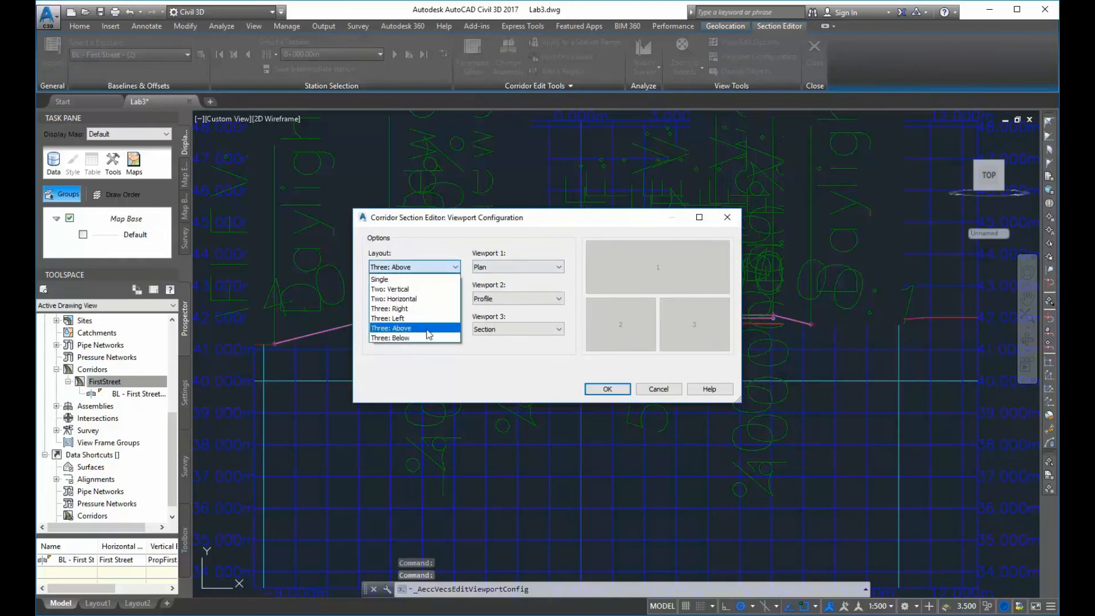
click(408, 329)
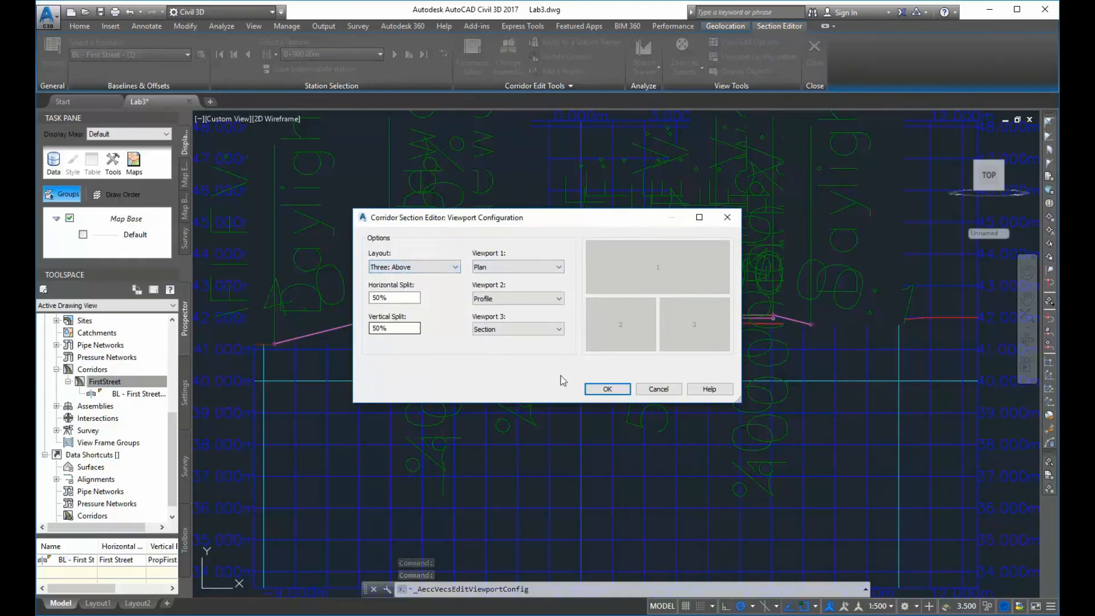
click(606, 390)
click(574, 330)
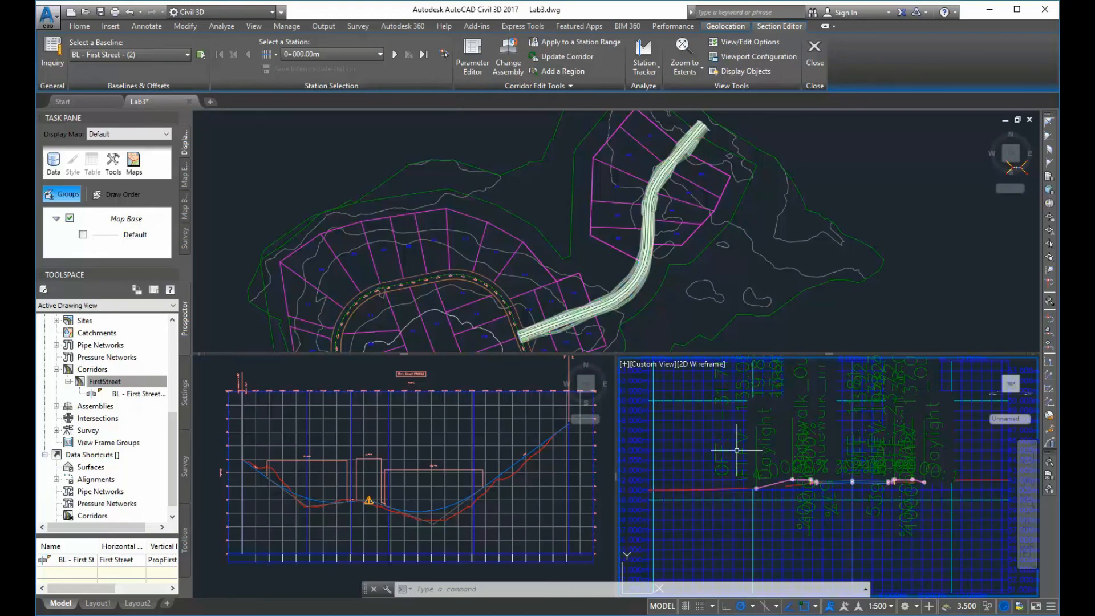
Examine the lanes, curbs, sidewalks and daylight slopes of the corridor section at station 0+000
scroll(852, 486, up, 5)
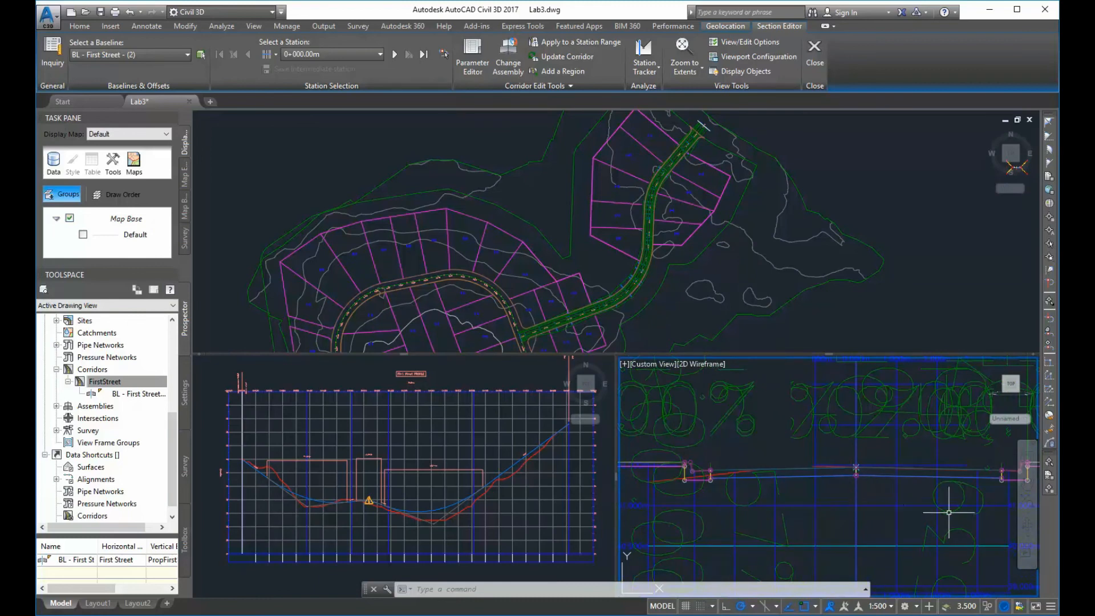
scroll(887, 506, down, 1)
scroll(886, 525, up, 1)
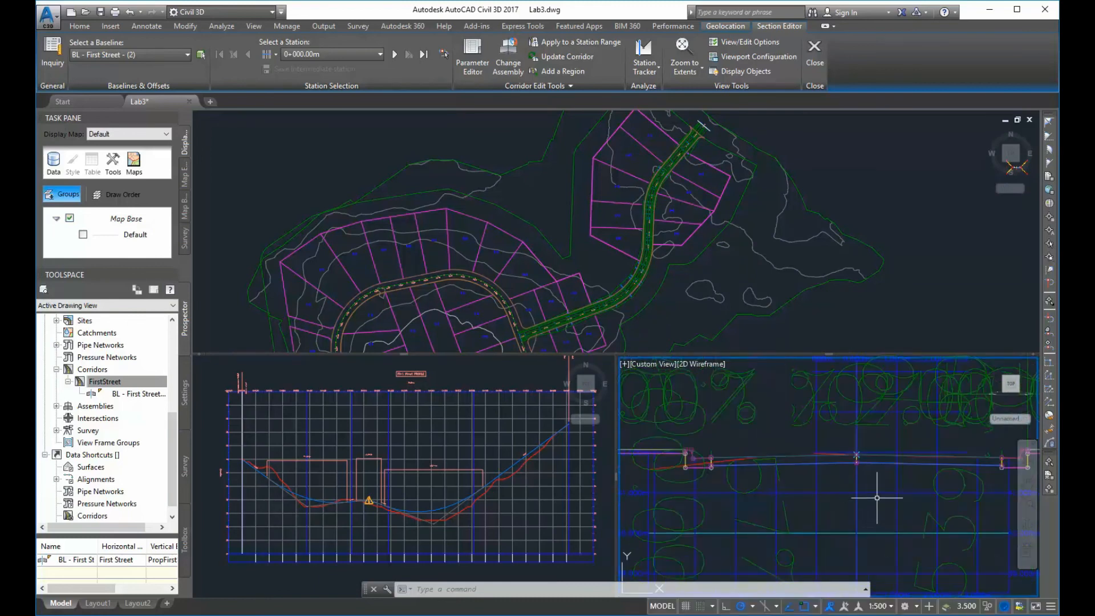
middle_drag(874, 498, 842, 497)
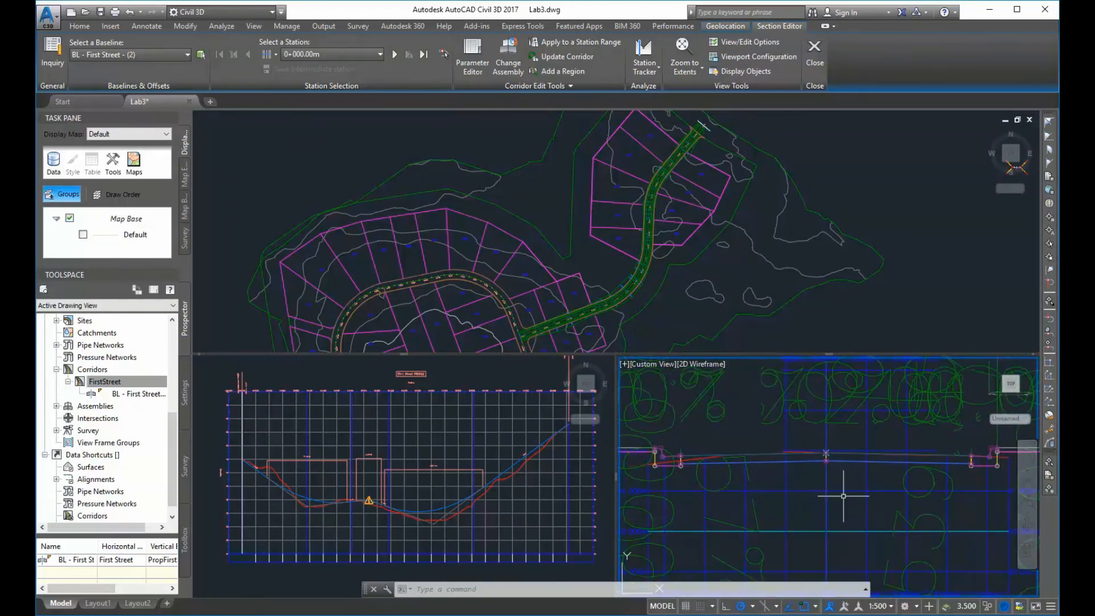
click(809, 458)
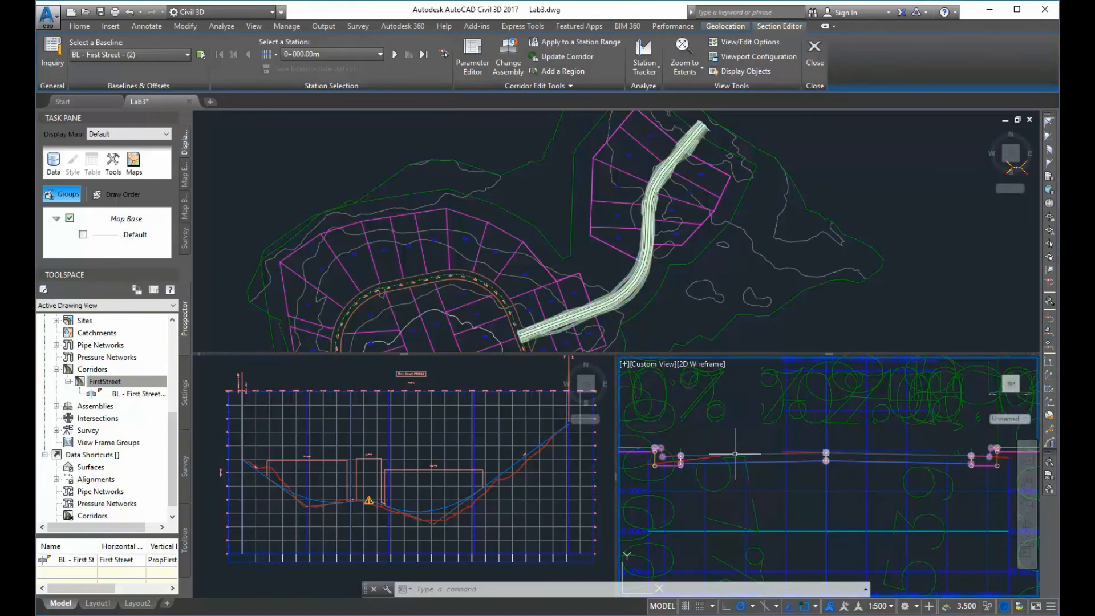
key(Escape)
middle_drag(716, 507, 783, 502)
scroll(783, 502, down, 1)
scroll(783, 502, up, 1)
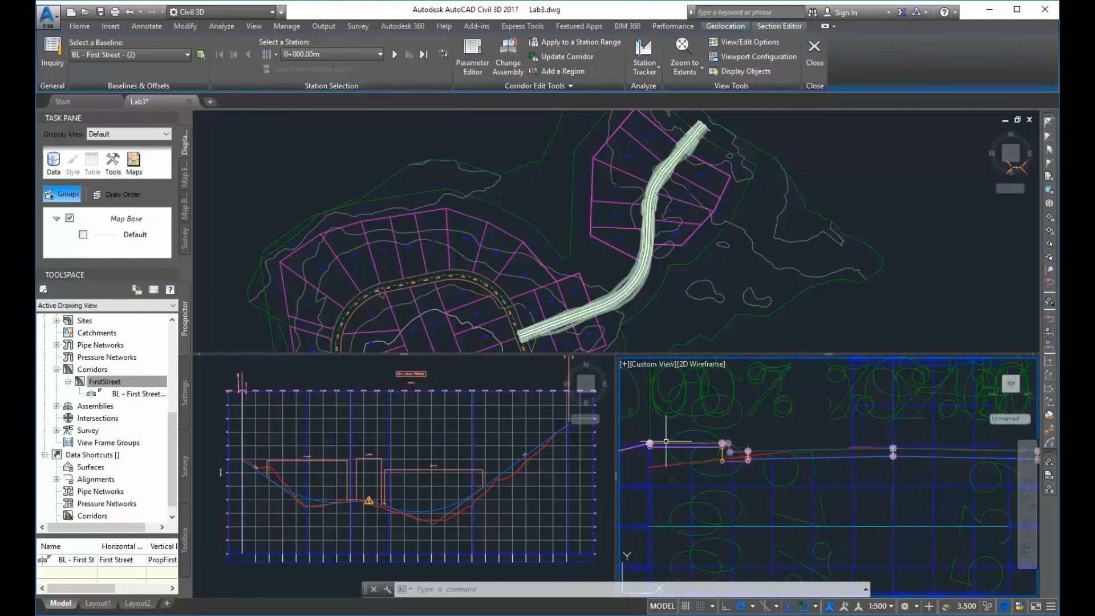
scroll(743, 496, down, 1)
scroll(748, 495, up, 1)
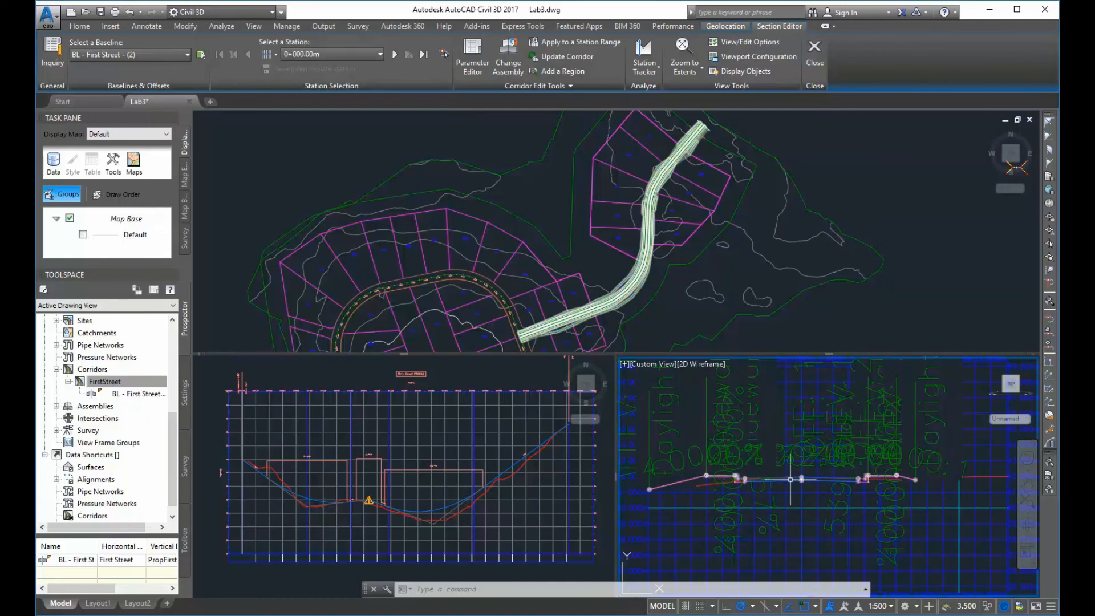
scroll(803, 480, up, 3)
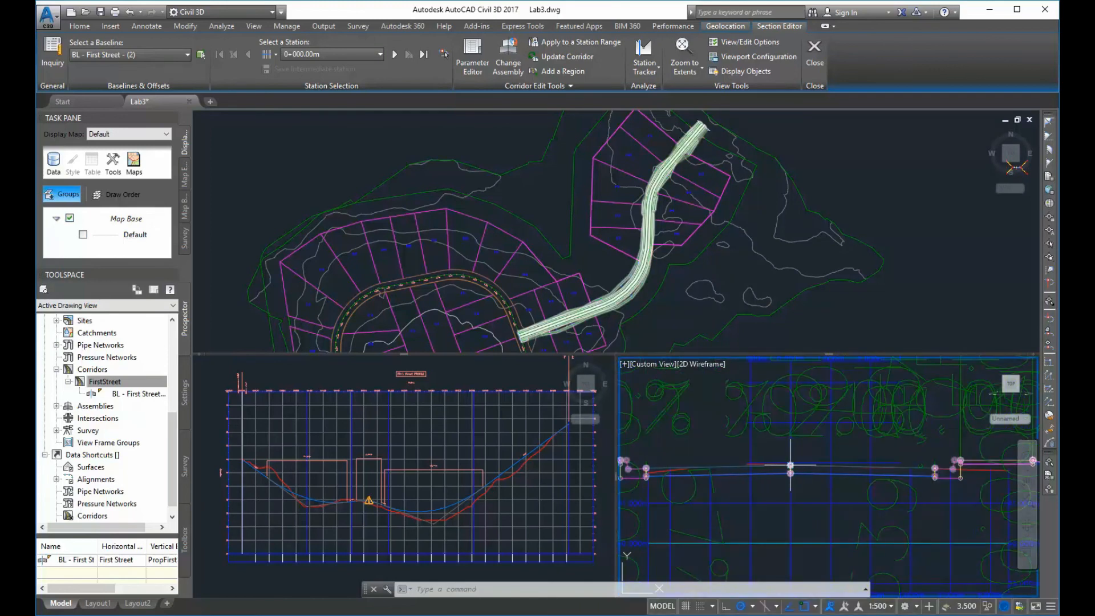
Examine the First Street corridor cross section at station 0+000 against the existing ground line, including both daylight slopes
mouse_move(790, 465)
scroll(740, 504, down, 2)
middle_drag(726, 500, 785, 487)
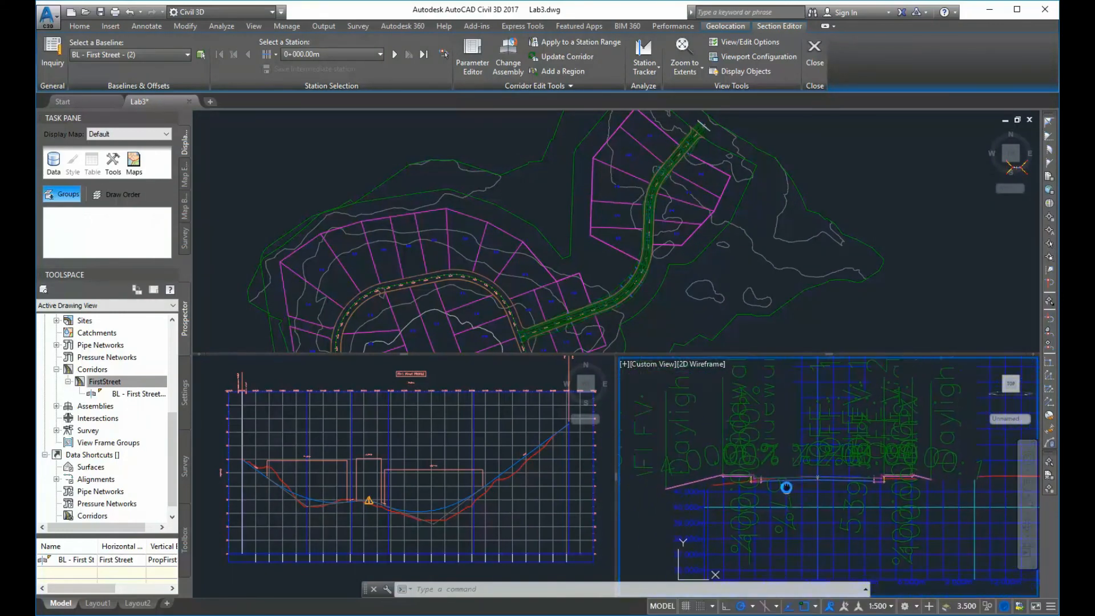
scroll(702, 496, up, 4)
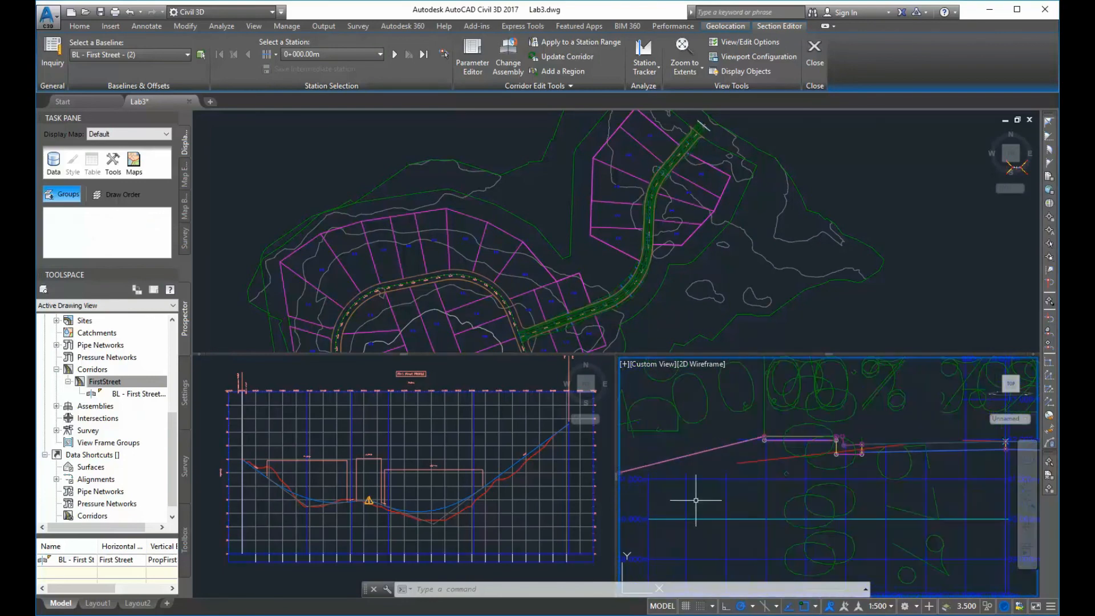
scroll(728, 491, down, 2)
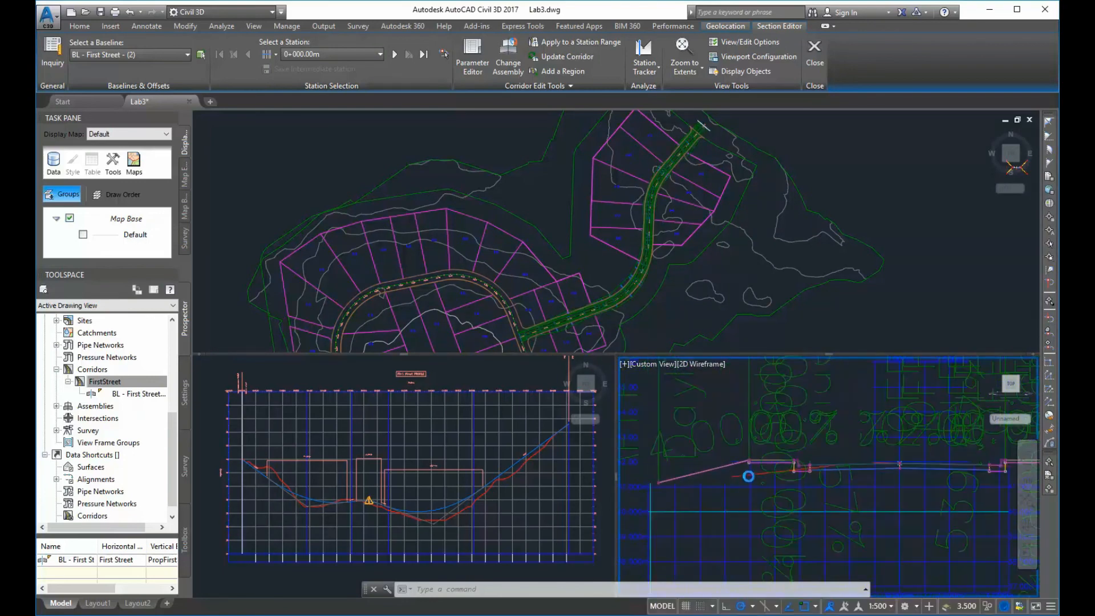
scroll(748, 478, up, 2)
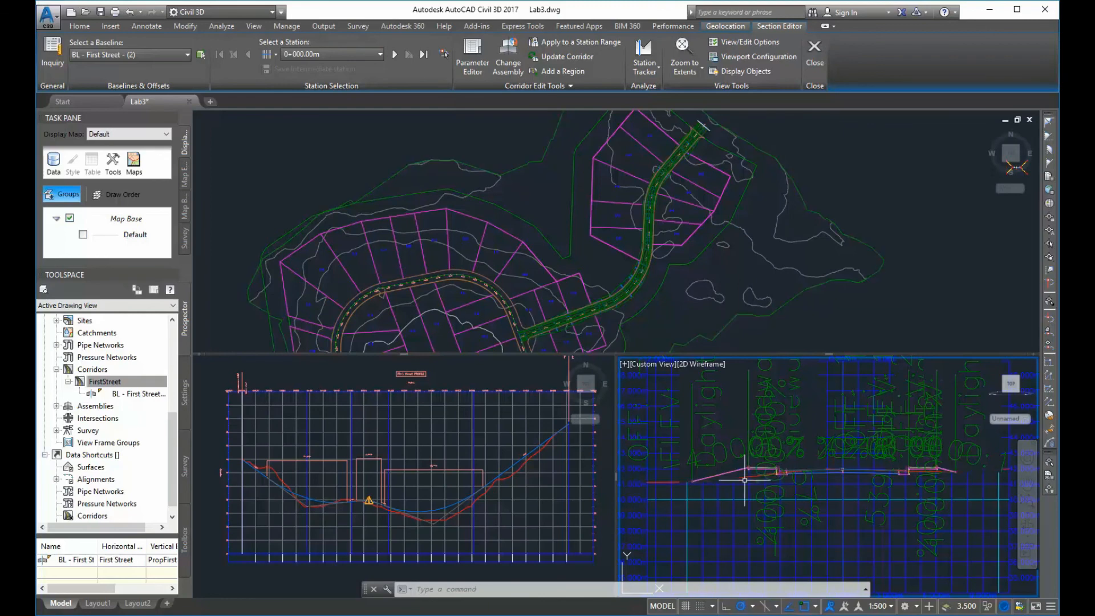
mouse_move(745, 479)
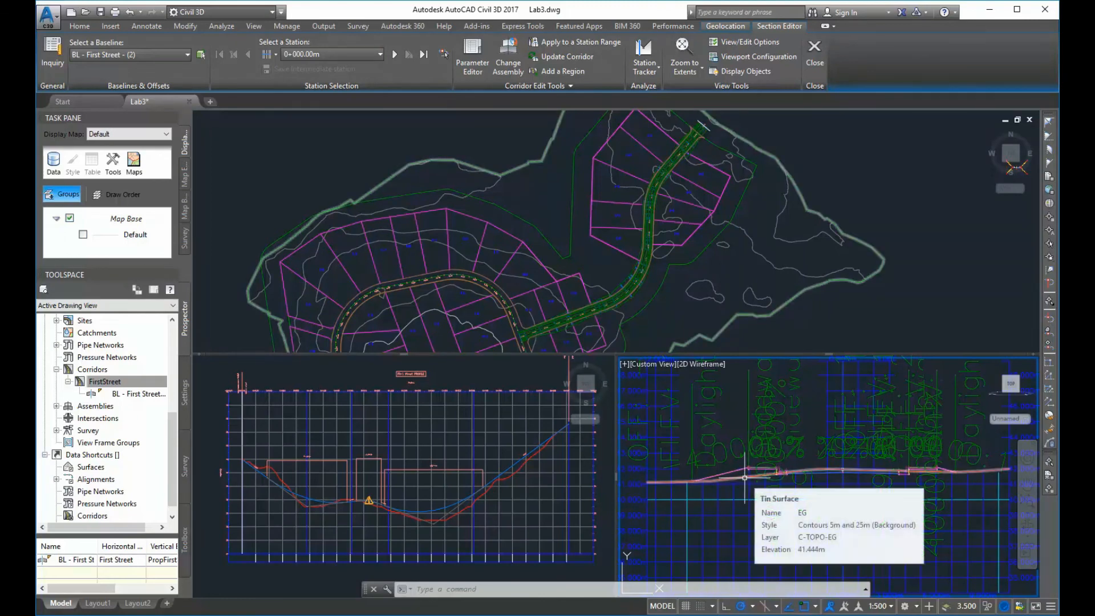
click(749, 469)
mouse_move(749, 469)
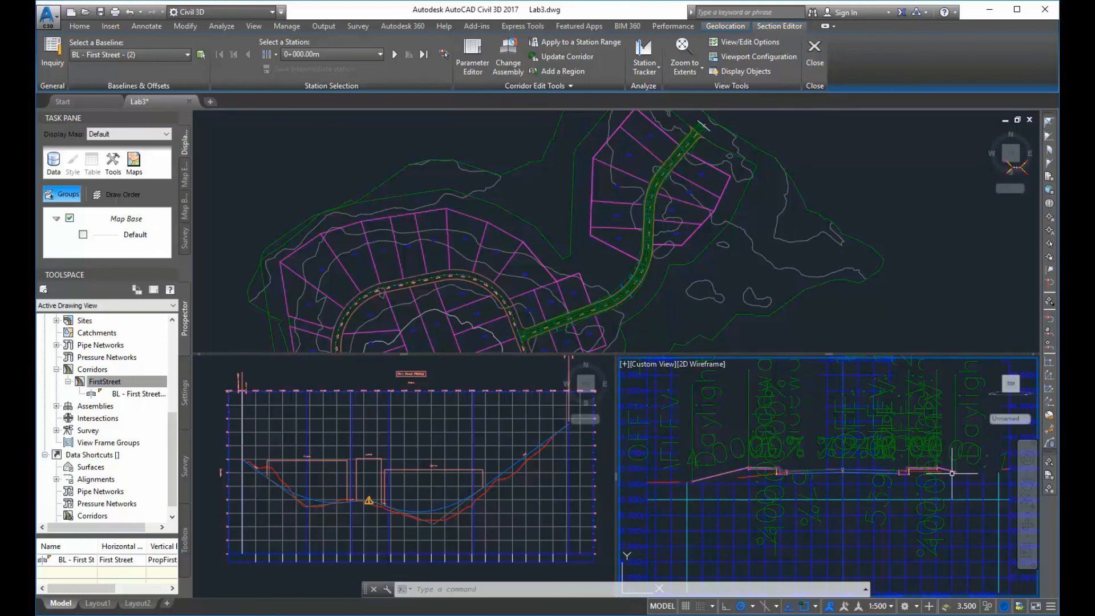
click(919, 471)
key(Escape)
mouse_move(917, 471)
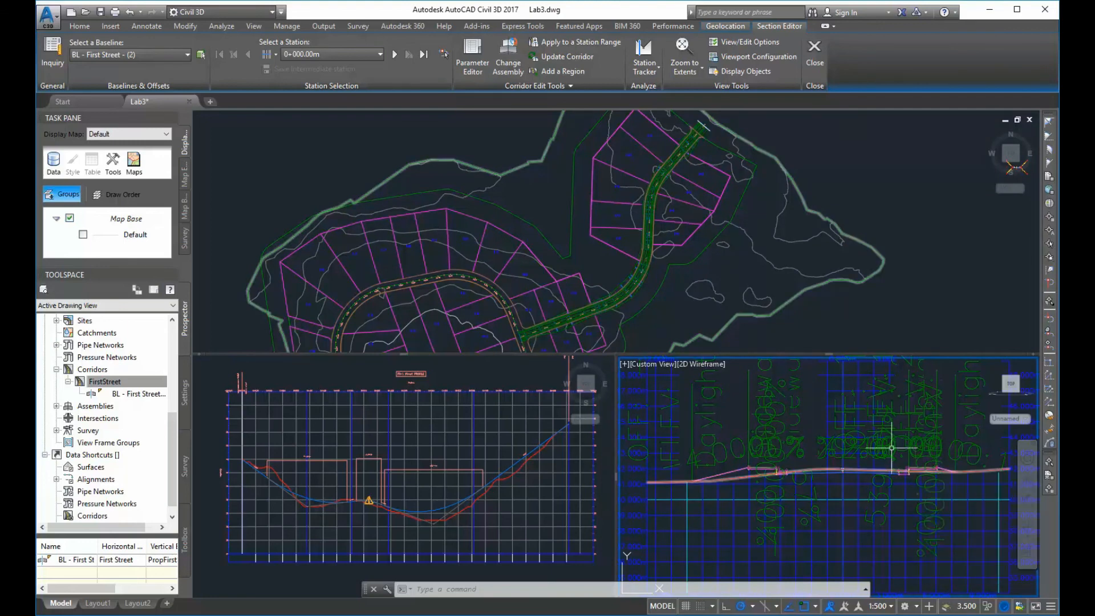
Compare the corridor's start at station 0+000 in the plan view with its cross section in the section view
click(711, 138)
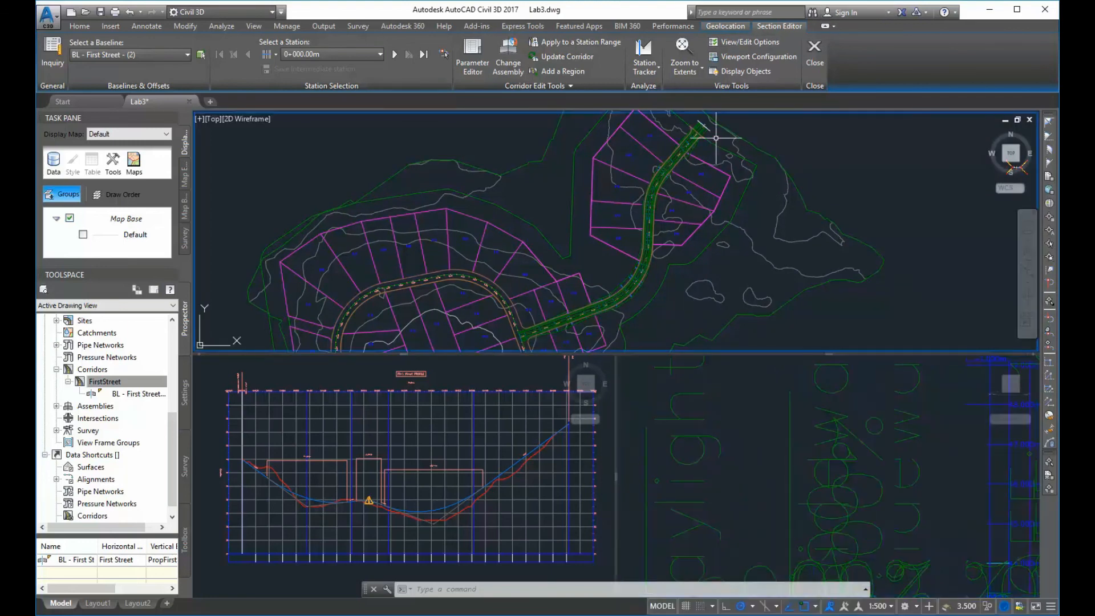
scroll(883, 474, down, 4)
scroll(867, 481, up, 4)
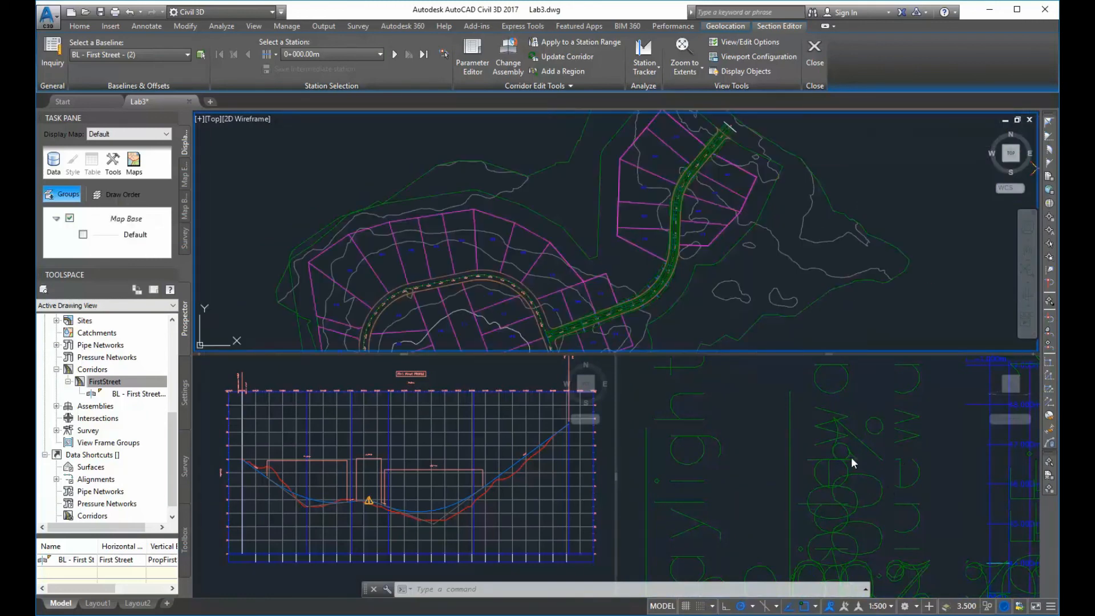
click(873, 418)
scroll(806, 465, down, 5)
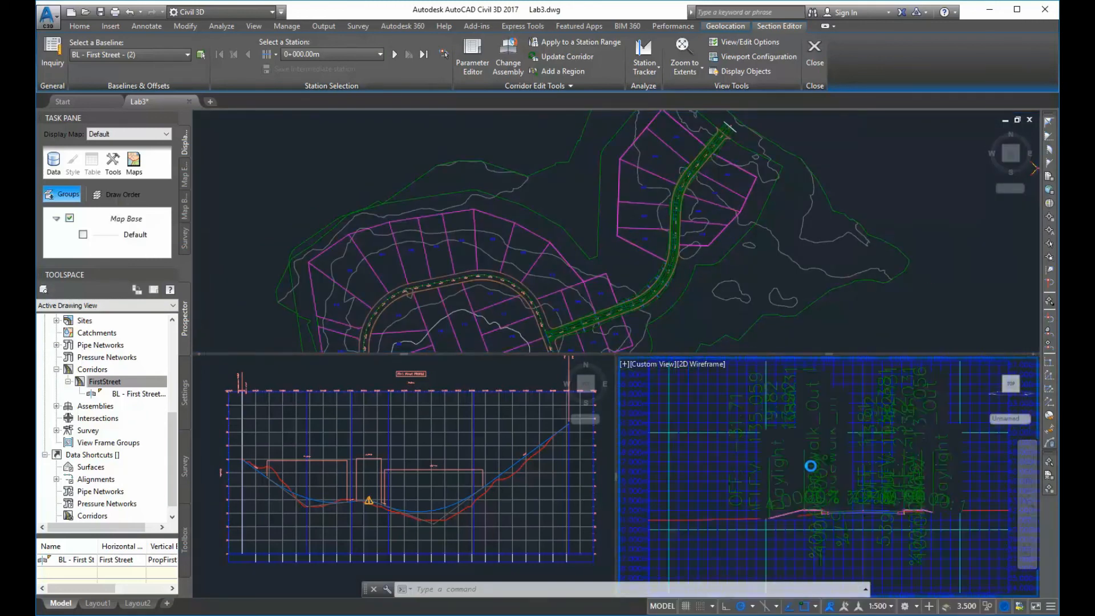
scroll(824, 404, up, 5)
click(760, 221)
scroll(731, 169, down, 3)
scroll(731, 169, up, 5)
scroll(659, 290, up, 2)
scroll(658, 290, up, 1)
scroll(651, 228, up, 2)
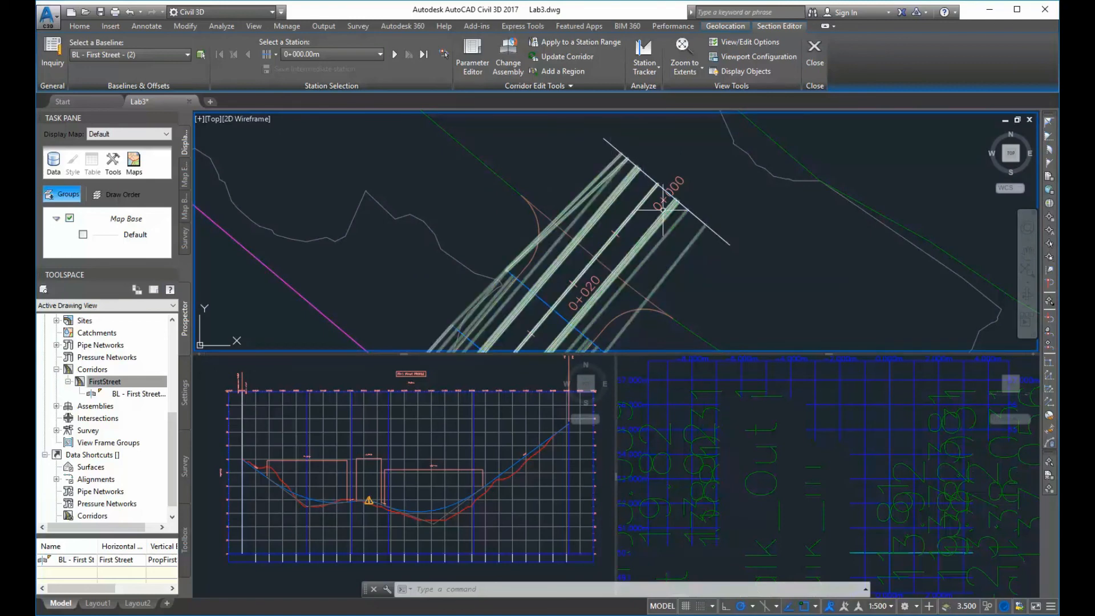
click(859, 521)
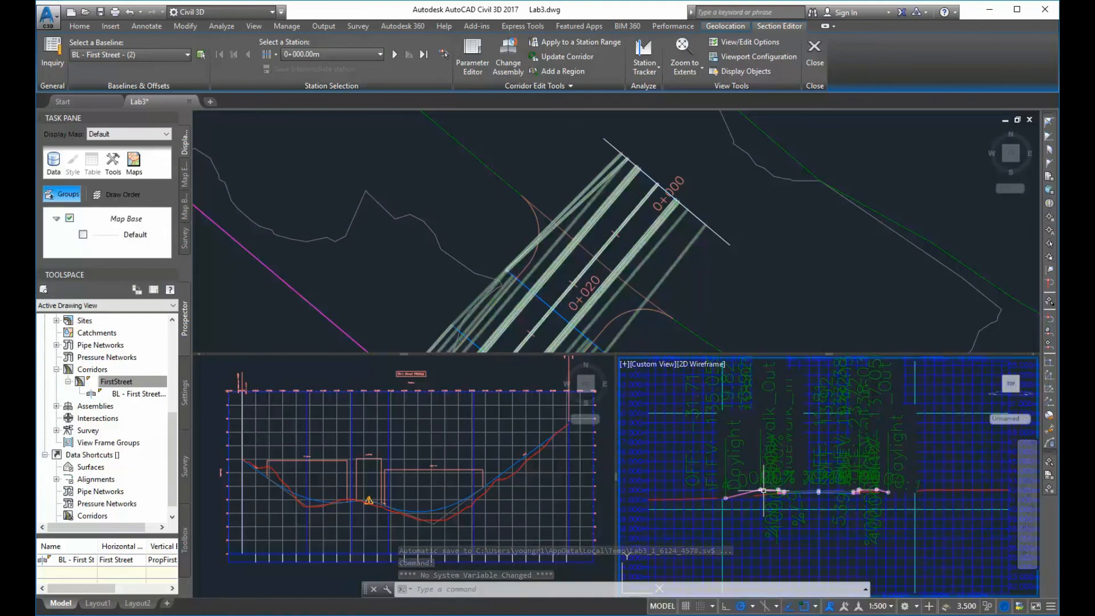
click(760, 489)
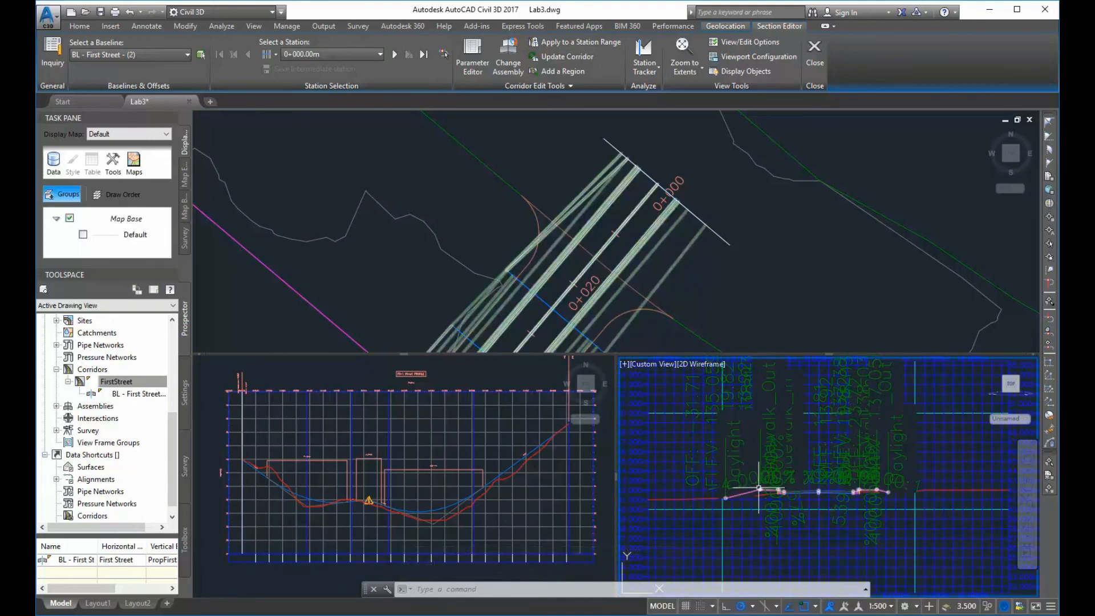
key(Escape)
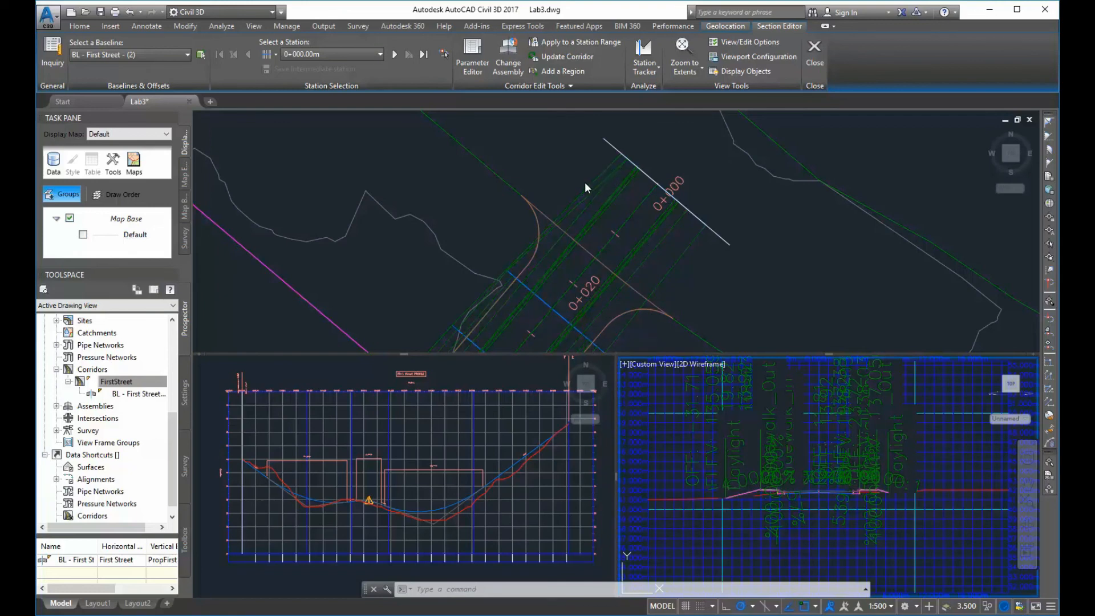
Advance the section editor to station 0+025.00 and examine the design section against the existing ground
click(727, 313)
scroll(658, 317, down, 6)
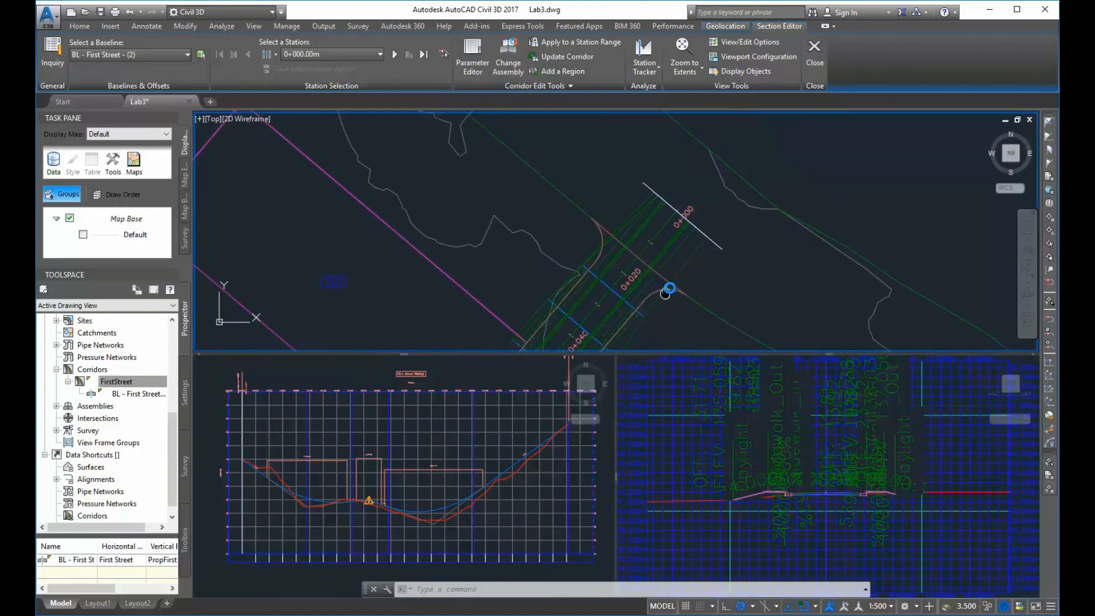
scroll(674, 284, up, 5)
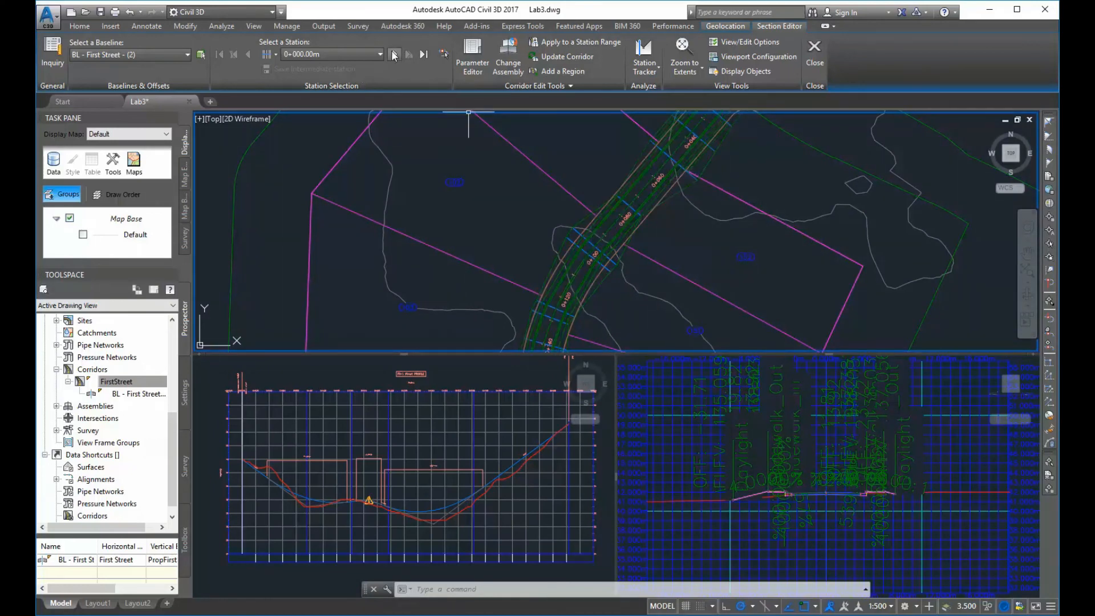
click(393, 53)
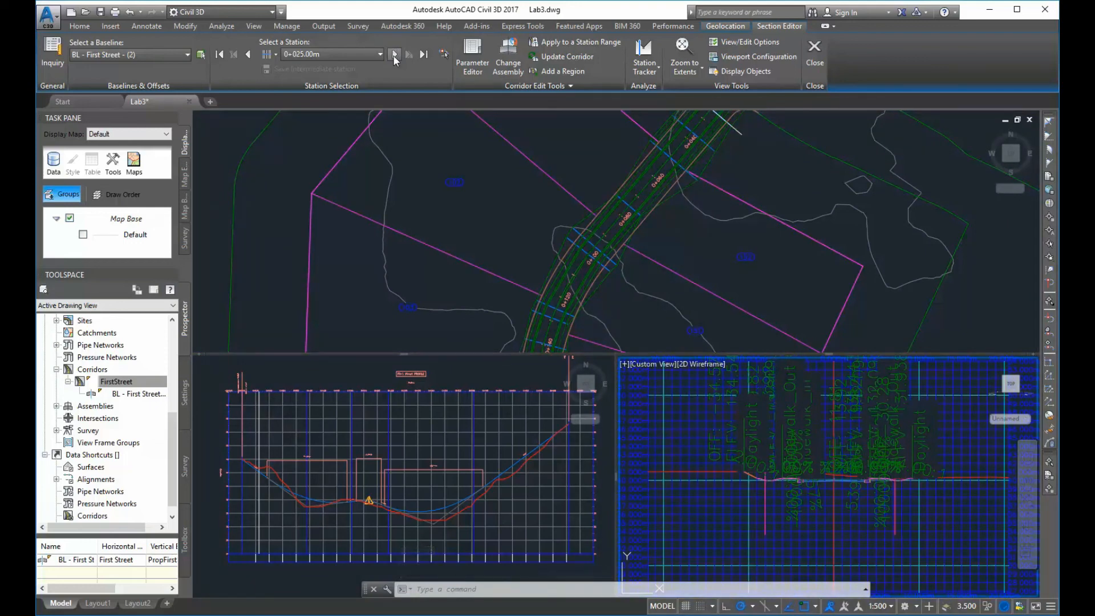
scroll(741, 479, up, 3)
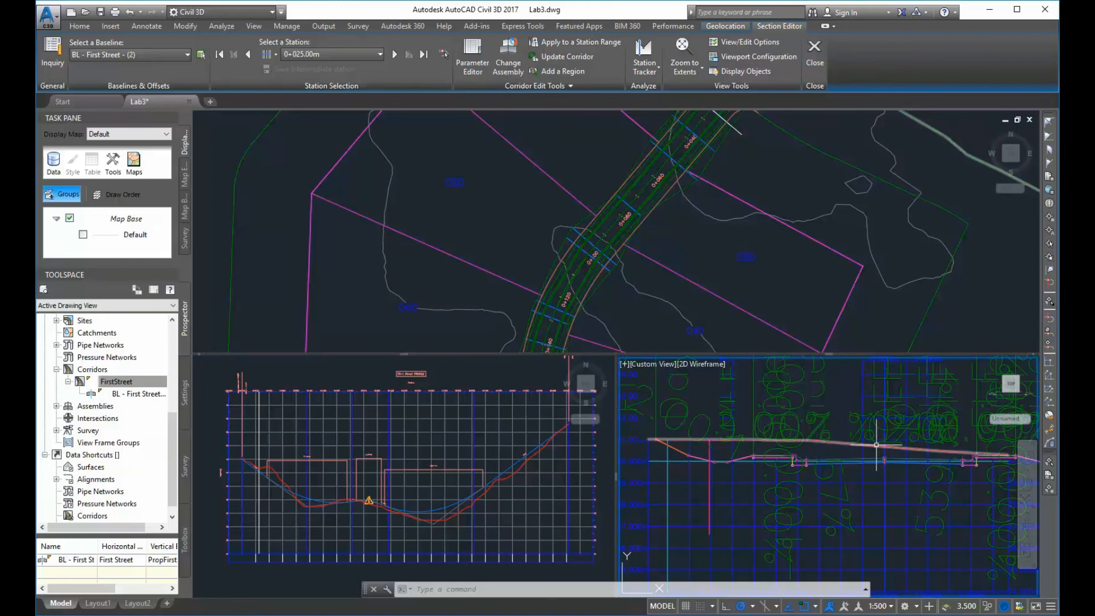
mouse_move(876, 447)
mouse_move(880, 447)
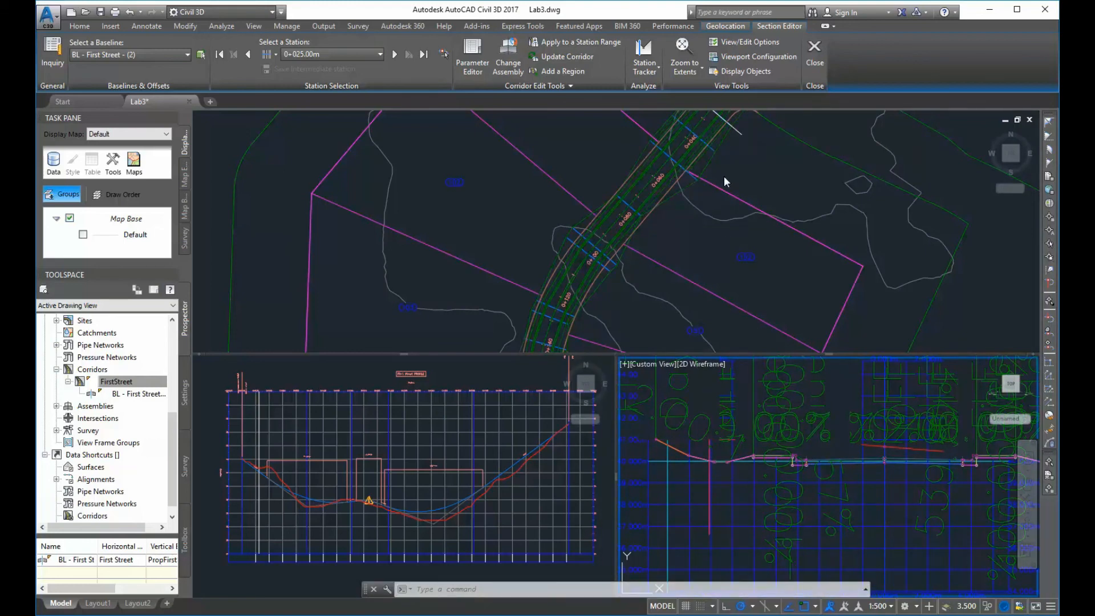
Select the parcel line beside the corridor in the plan view and inspect it around station 0+025
click(681, 203)
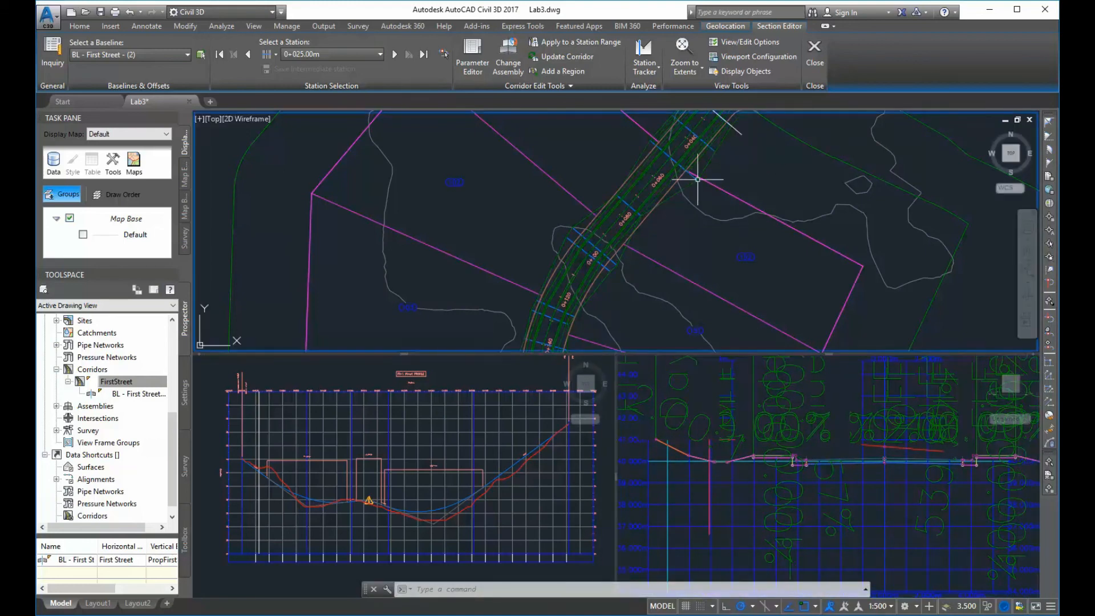
drag(724, 170, 717, 194)
scroll(718, 194, down, 1)
scroll(726, 175, up, 5)
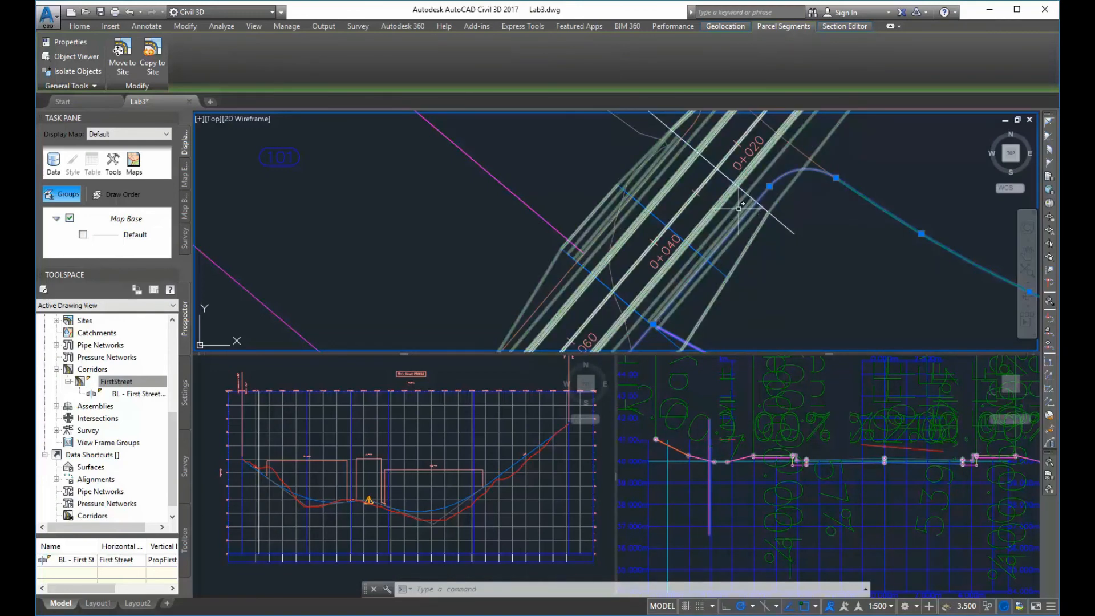
scroll(759, 334, down, 3)
scroll(729, 281, up, 3)
scroll(749, 347, down, 3)
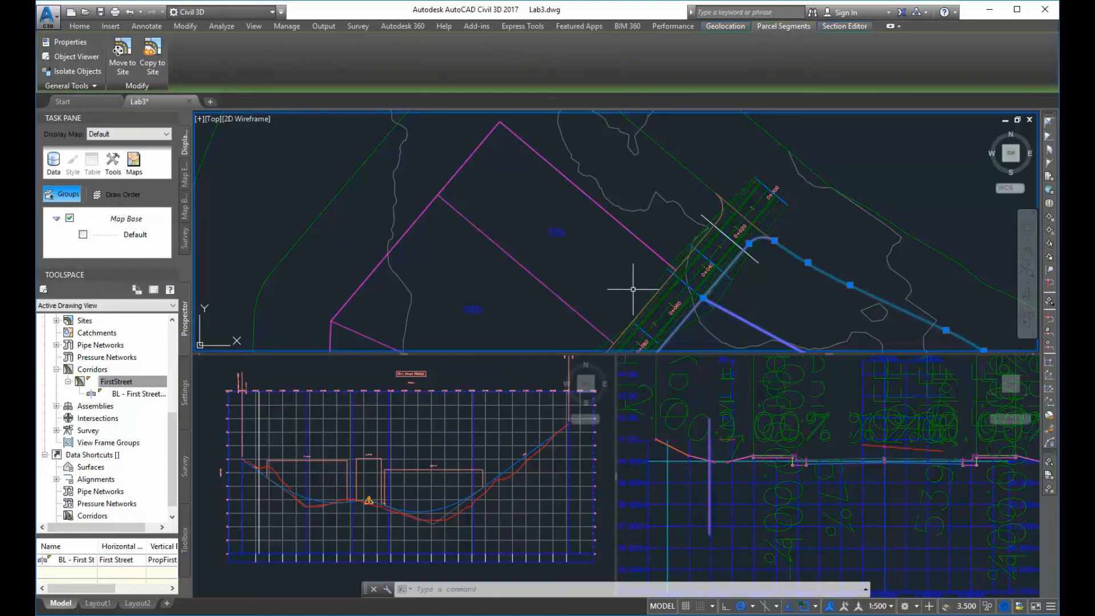
click(621, 285)
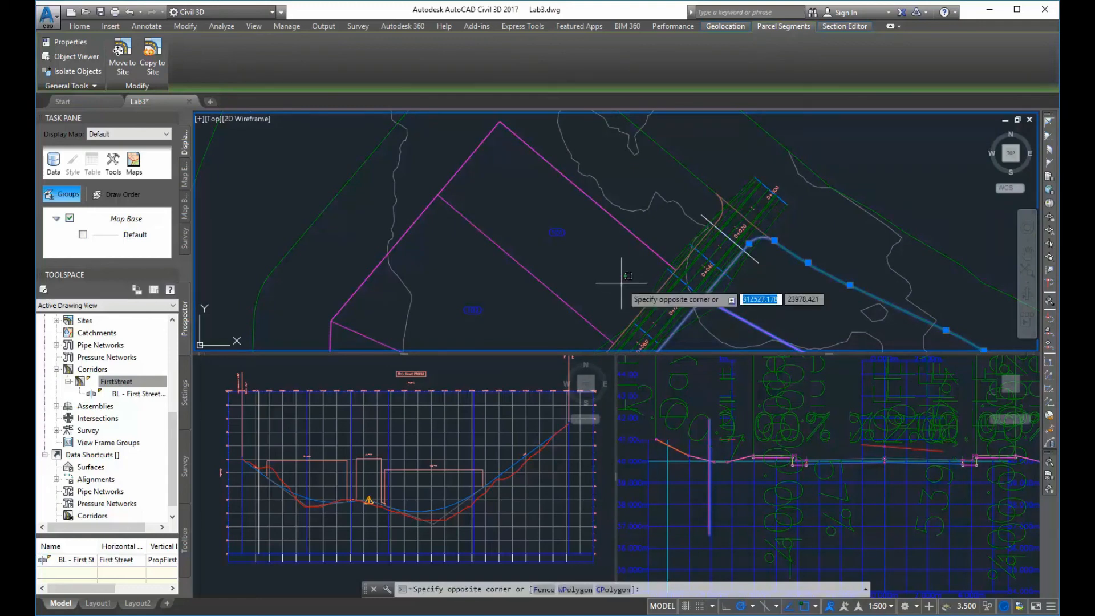
Advance the section editor to station 0+050.00
click(838, 27)
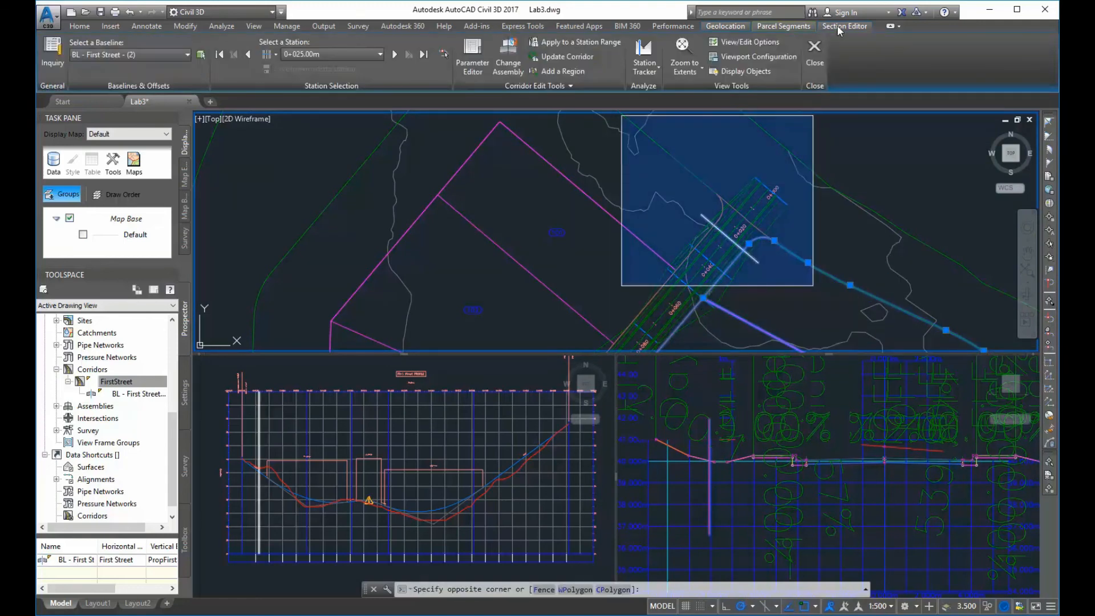
click(394, 55)
click(395, 55)
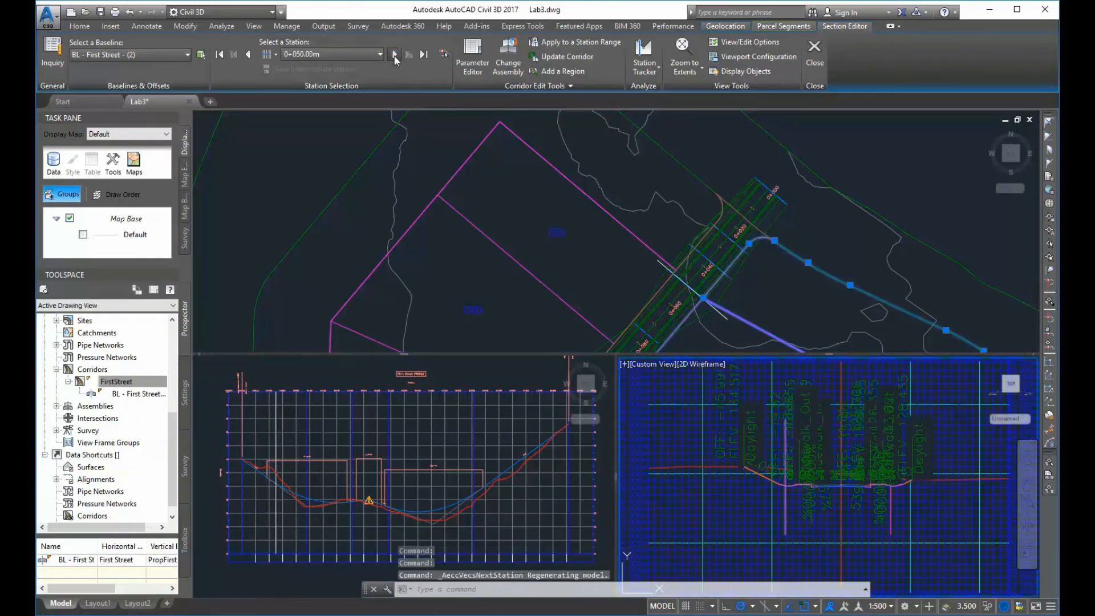
Close the section editor and clear the parcel segment selection in the plan view
click(815, 57)
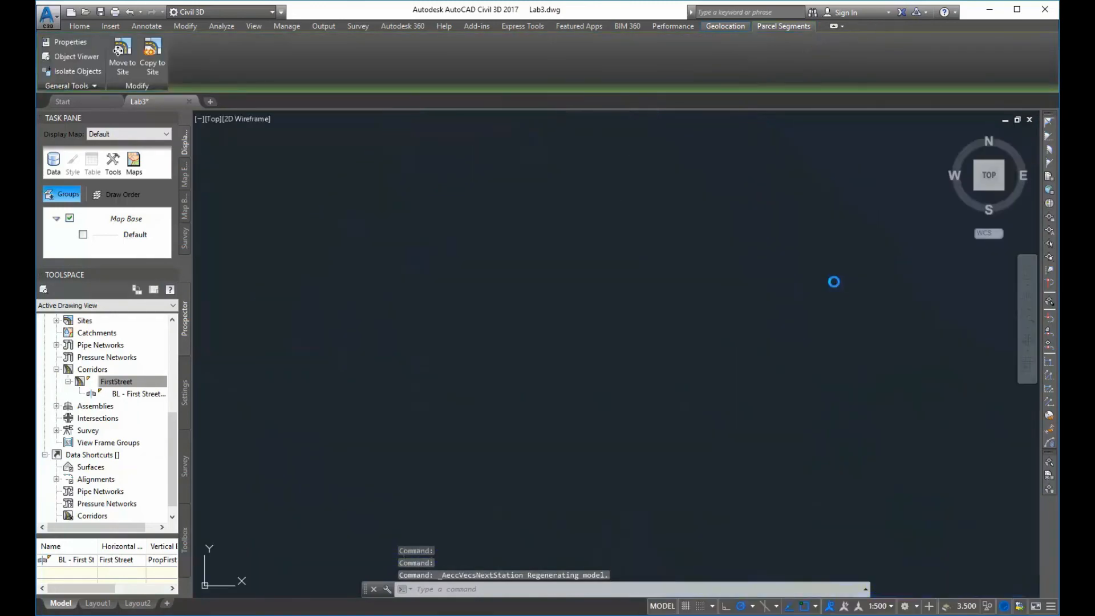
scroll(753, 422, down, 10)
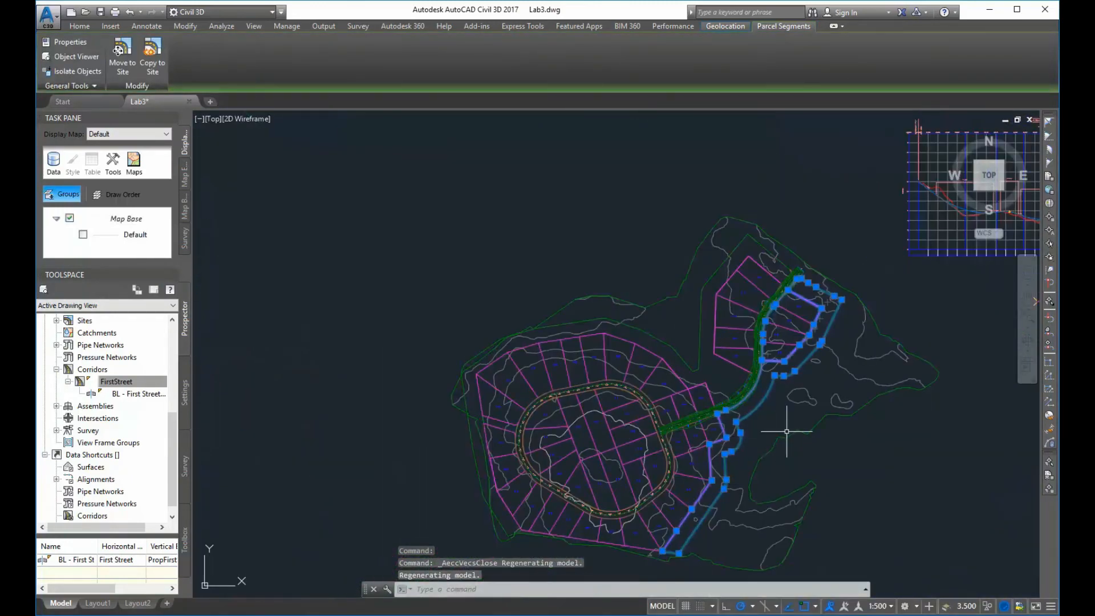
key(Escape)
key(Escape)
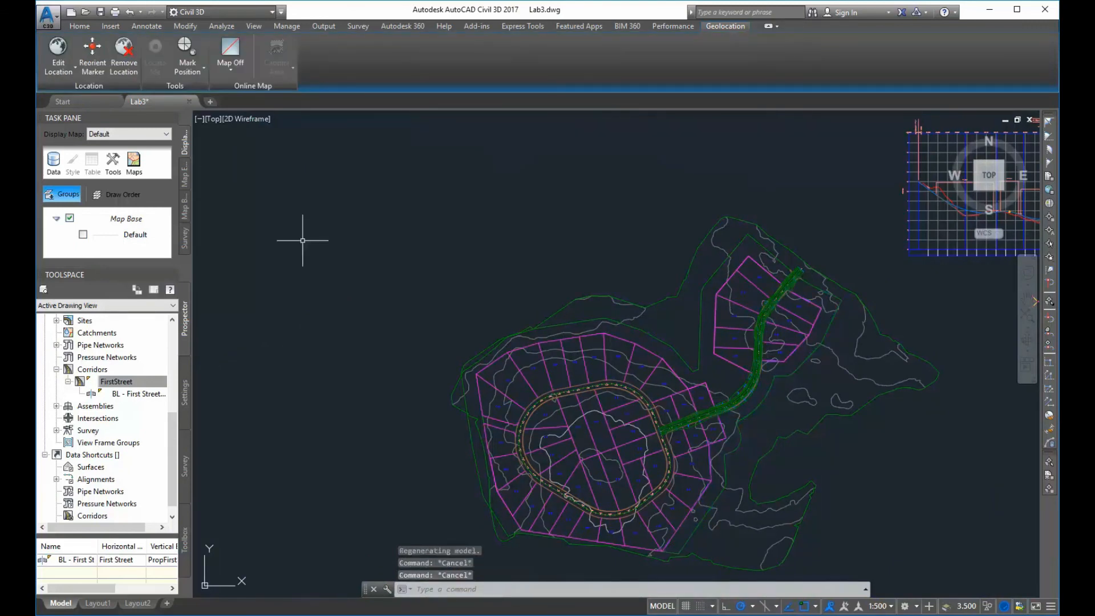
Set the model viewport configuration to Single
click(80, 26)
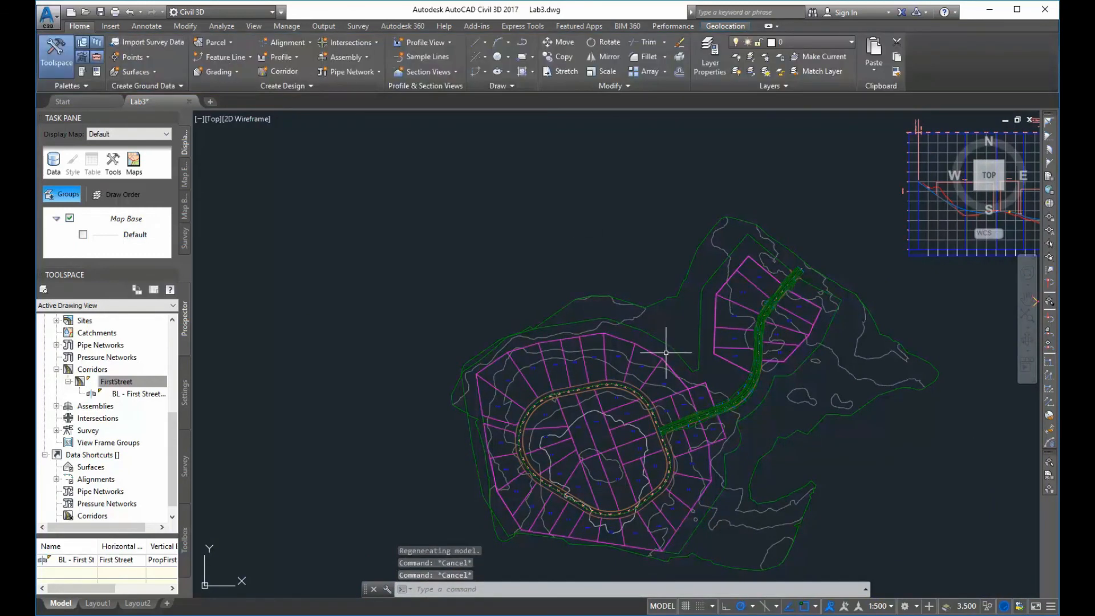
click(254, 25)
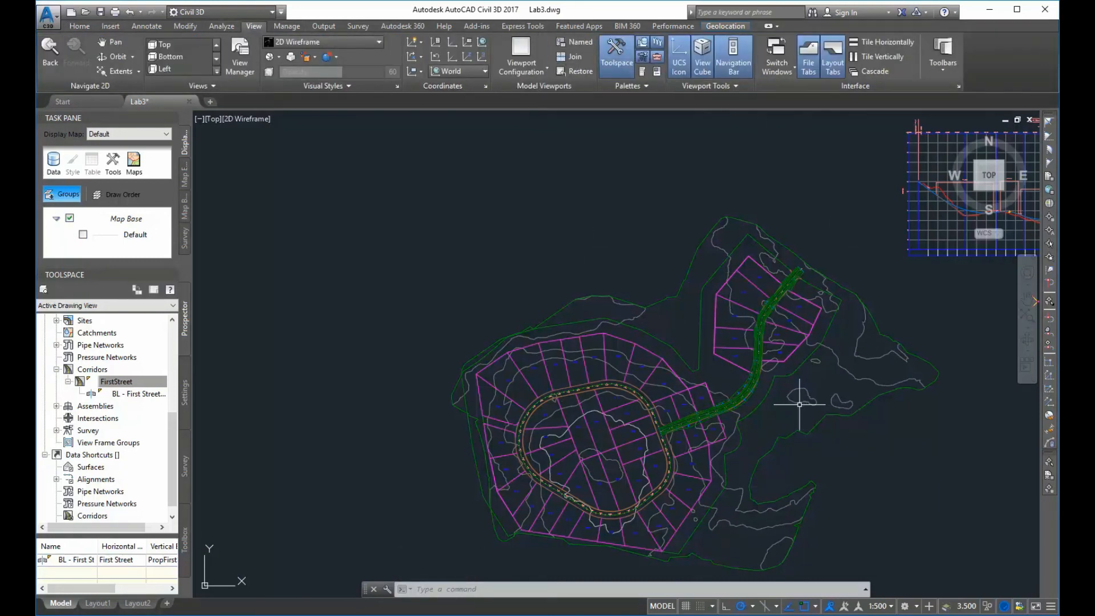
click(547, 69)
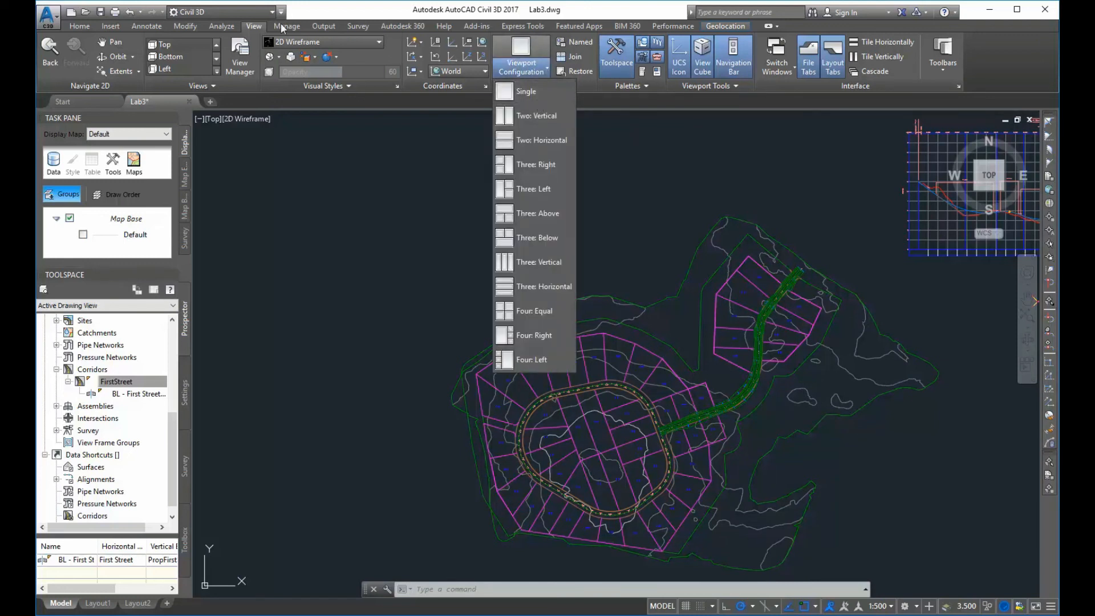
click(520, 95)
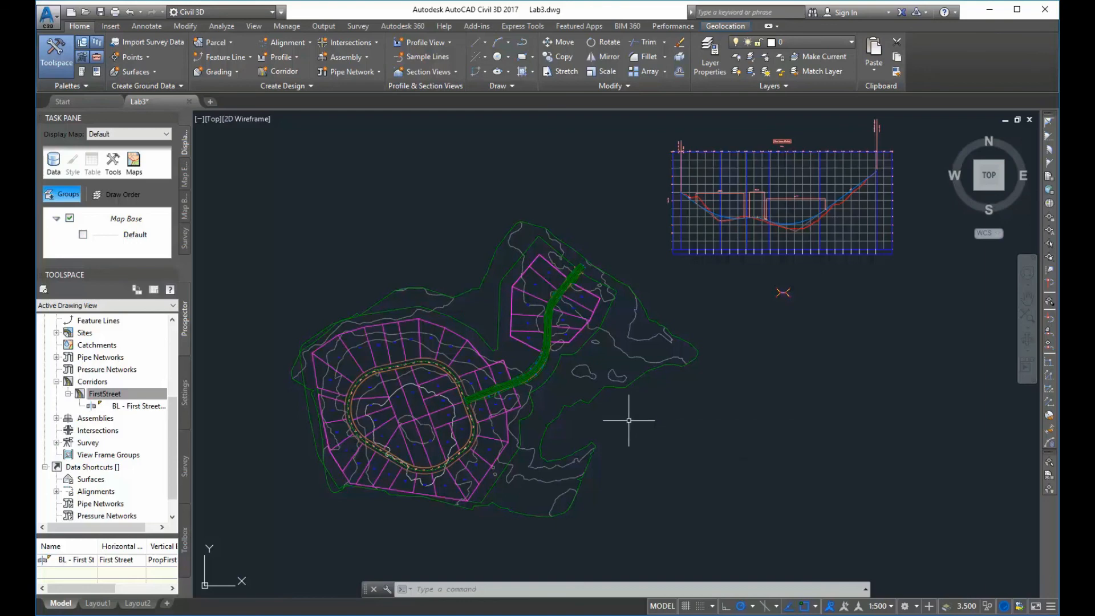
mouse_move(629, 421)
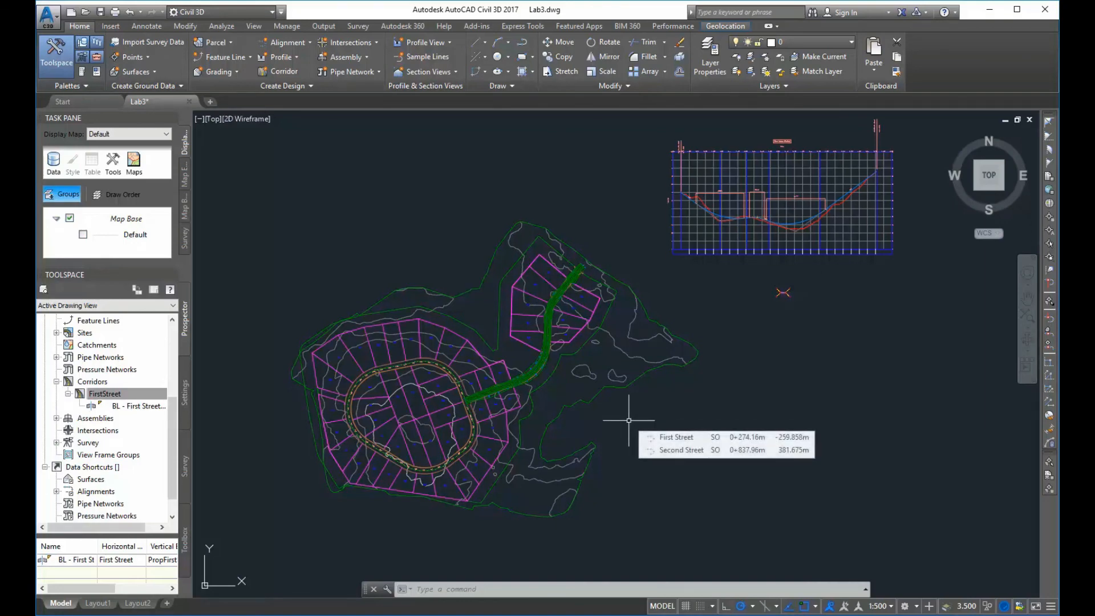
scroll(736, 166, up, 2)
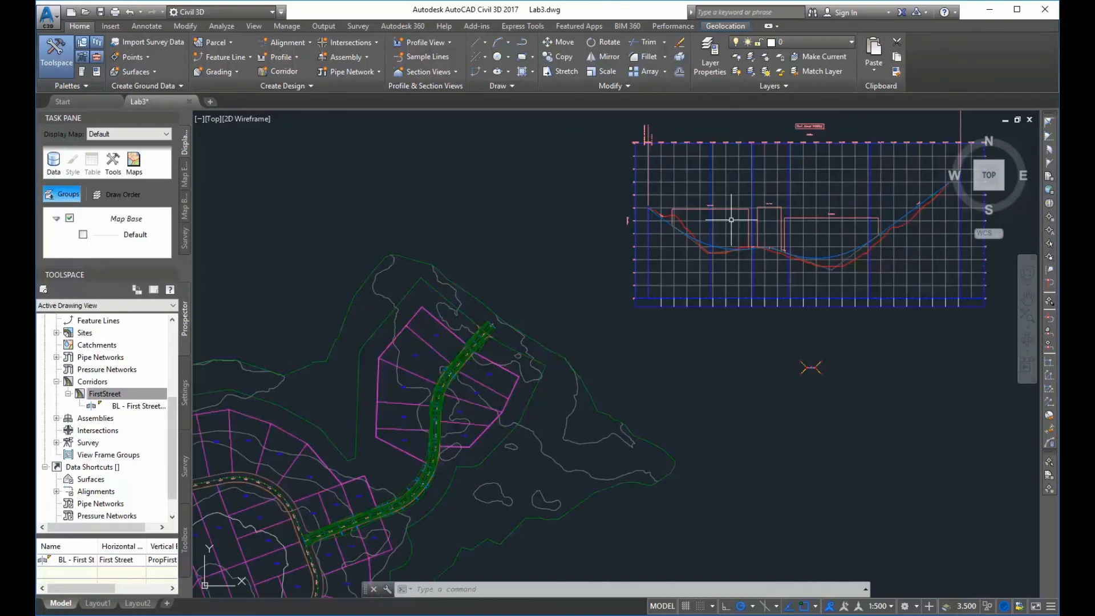
click(659, 216)
scroll(599, 433, down, 2)
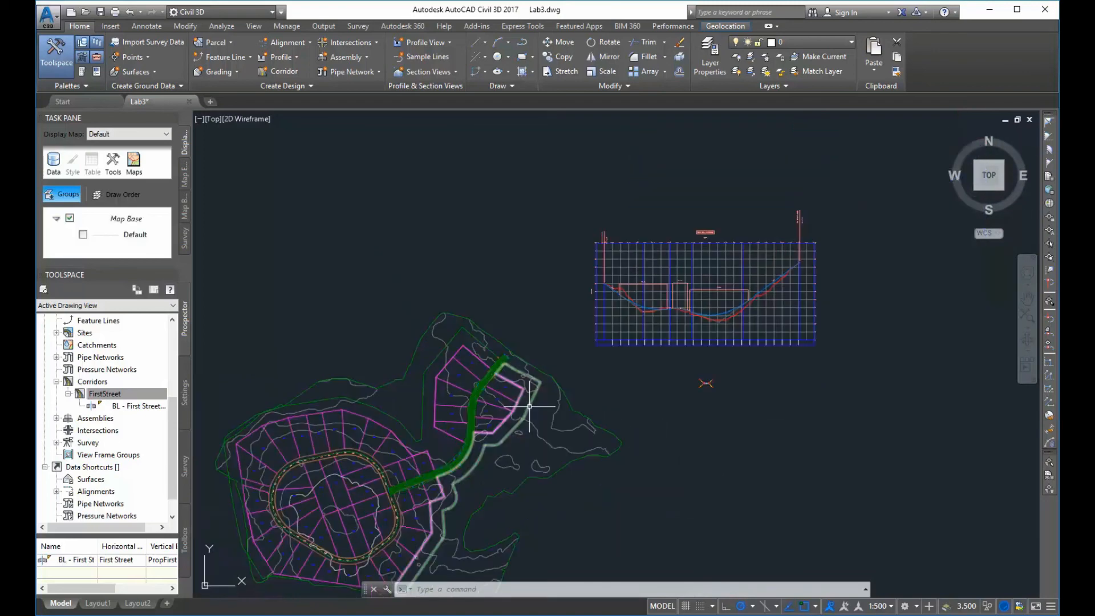
Inspect the First Street corridor's feature lines in plan around the bend between stations 0+280 and 0+340
scroll(610, 400, up, 3)
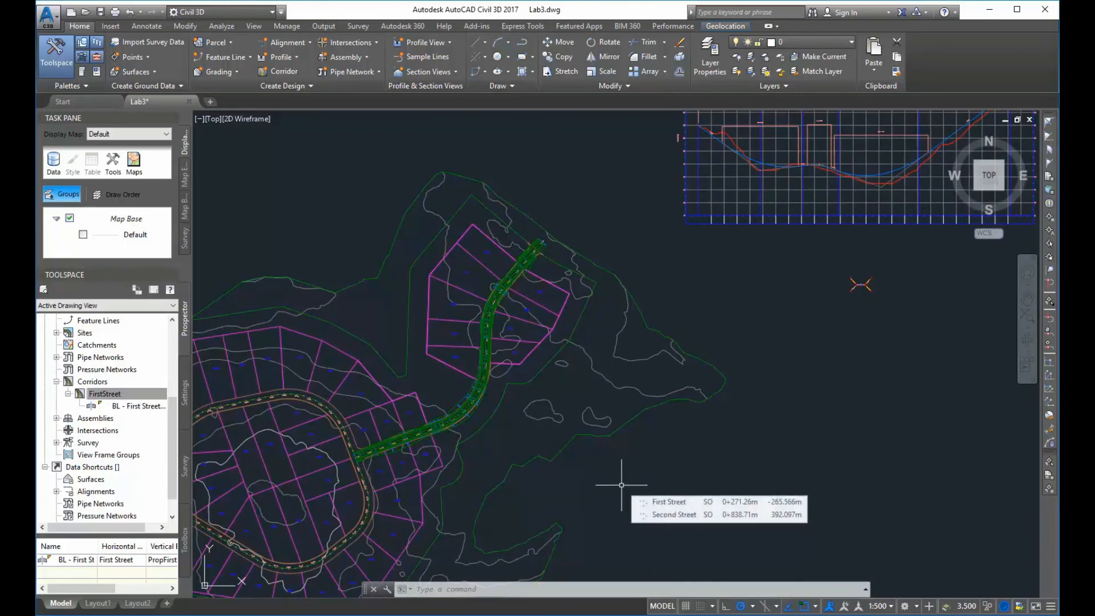
middle_drag(570, 489, 659, 417)
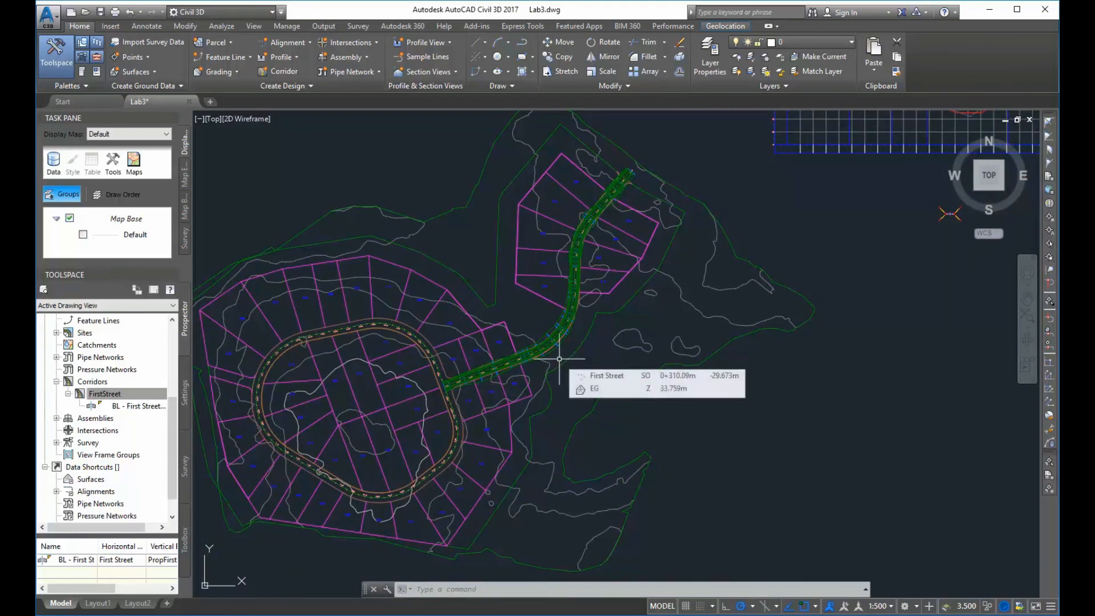
scroll(565, 319, up, 2)
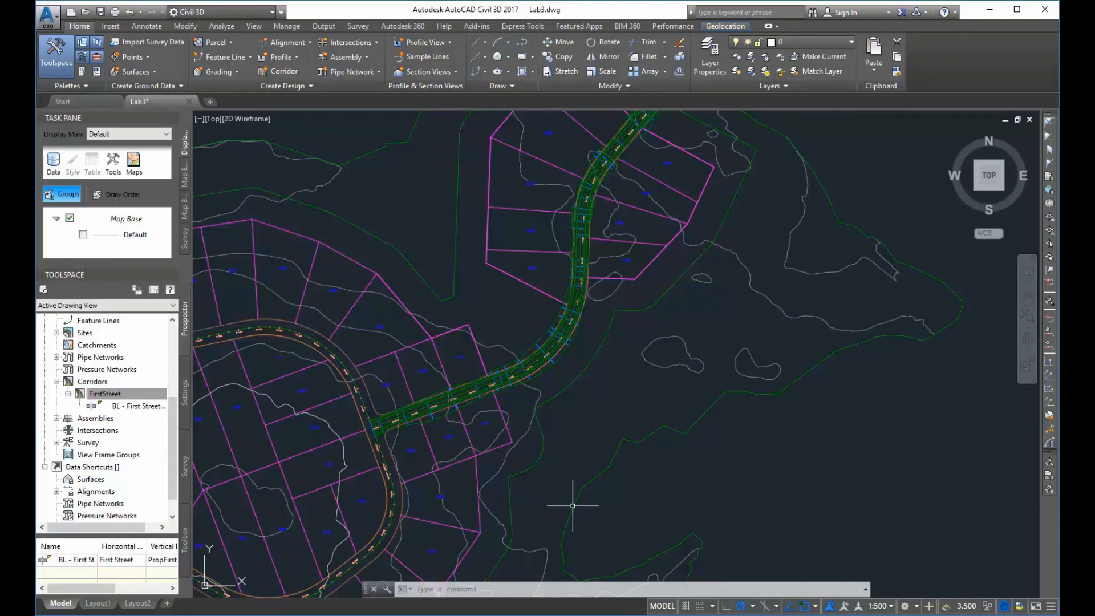
scroll(583, 281, up, 2)
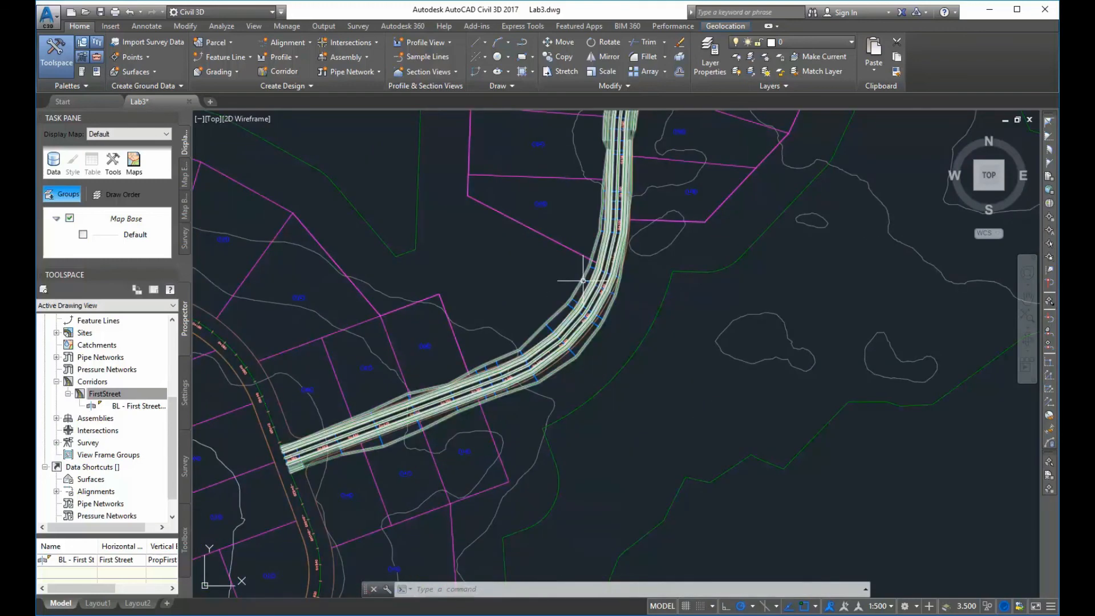
scroll(593, 383, up, 4)
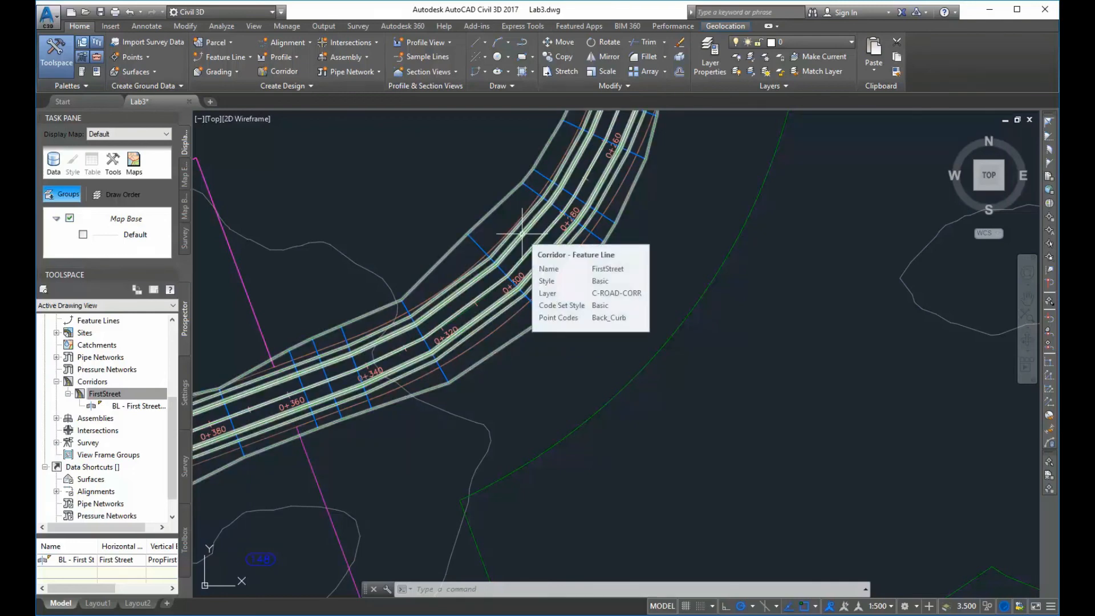
scroll(522, 233, up, 2)
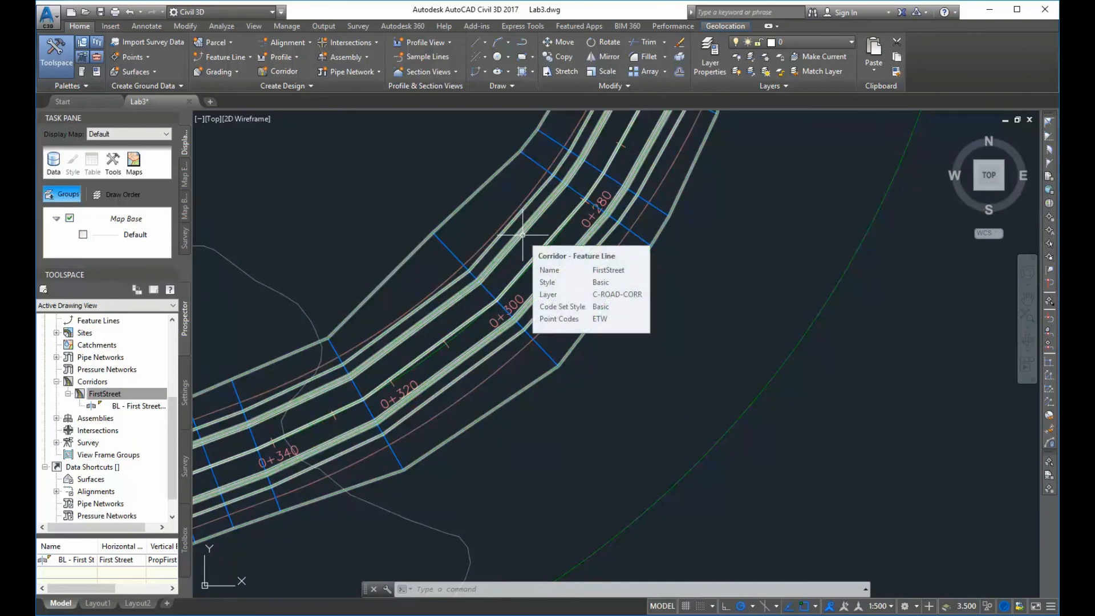
scroll(668, 359, down, 4)
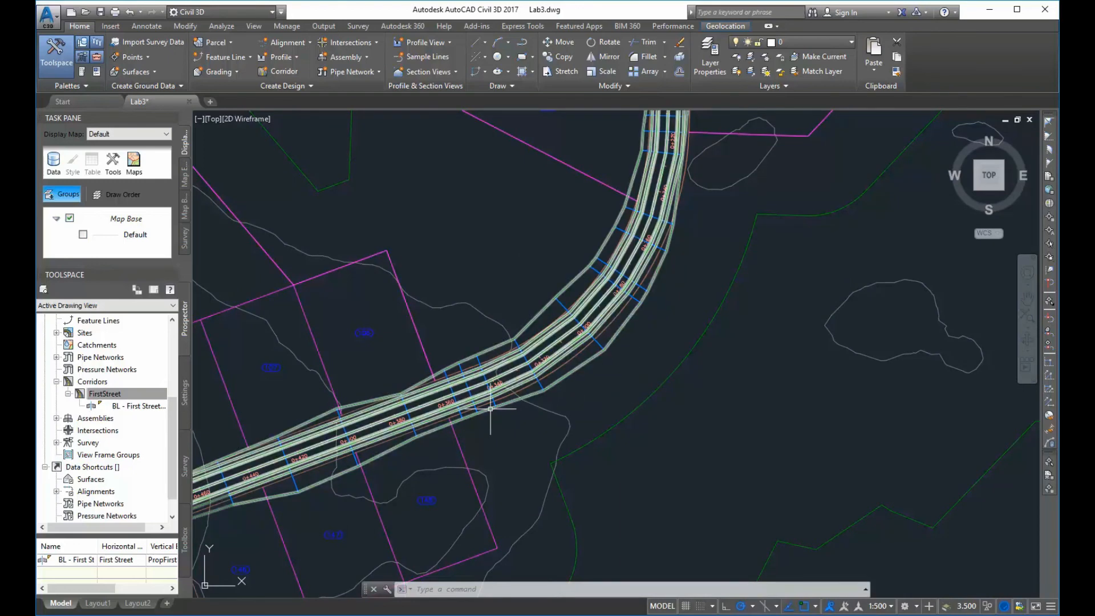
Create a new corridor surface in the FirstStreet corridor's properties
right_click(100, 397)
click(142, 402)
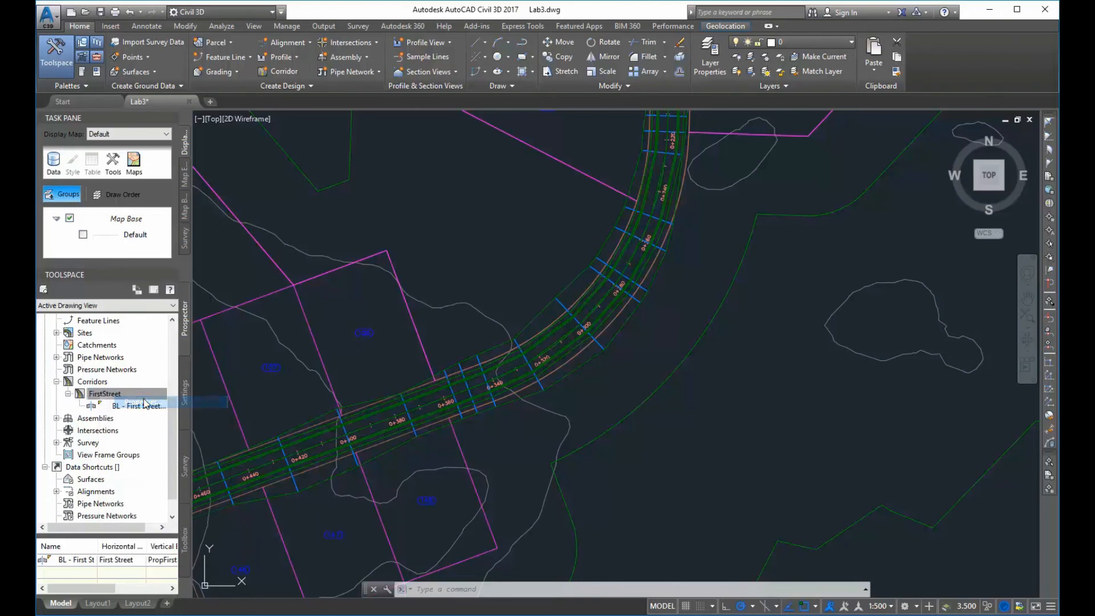
drag(736, 245, 489, 225)
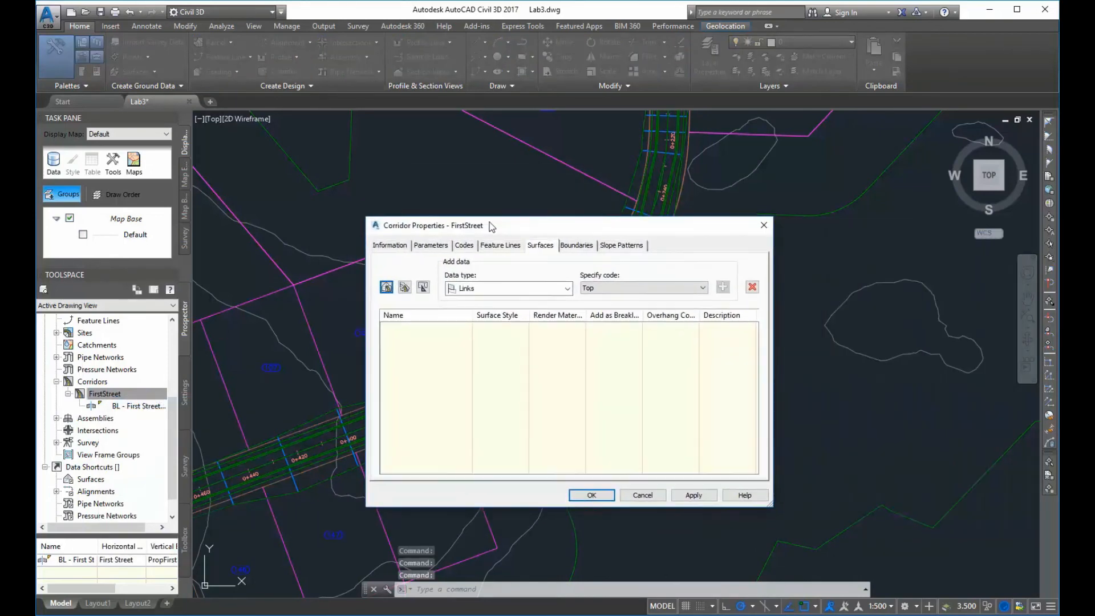
click(427, 244)
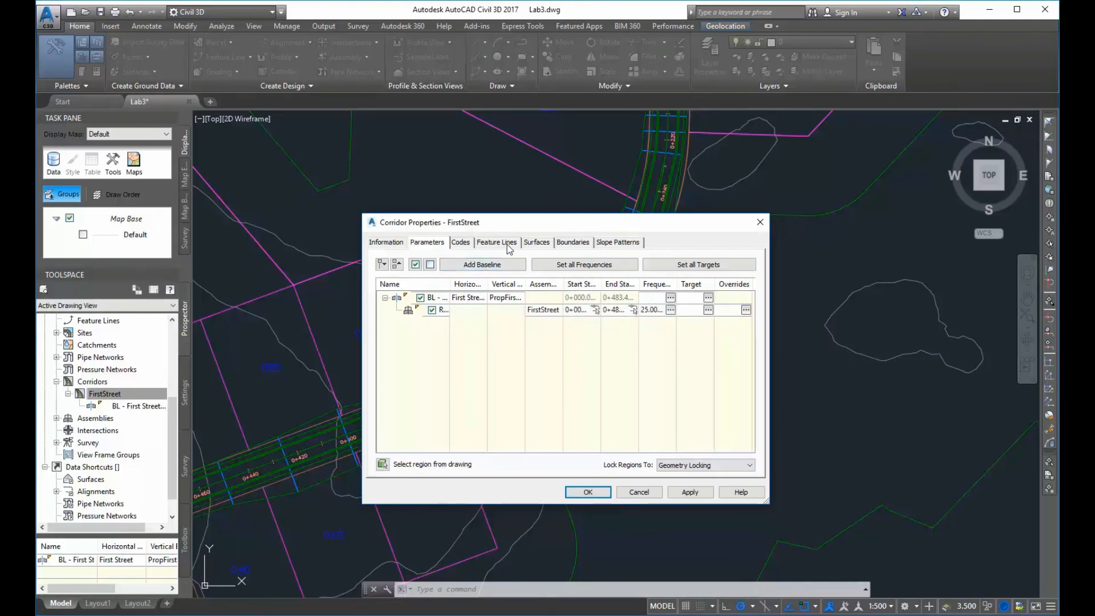
click(537, 243)
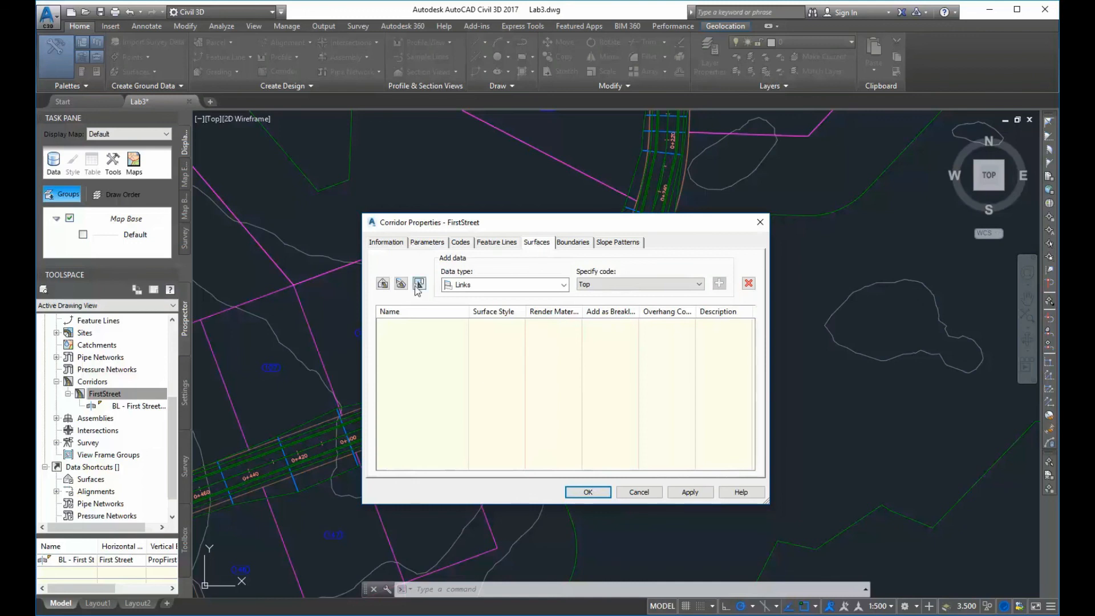
click(383, 284)
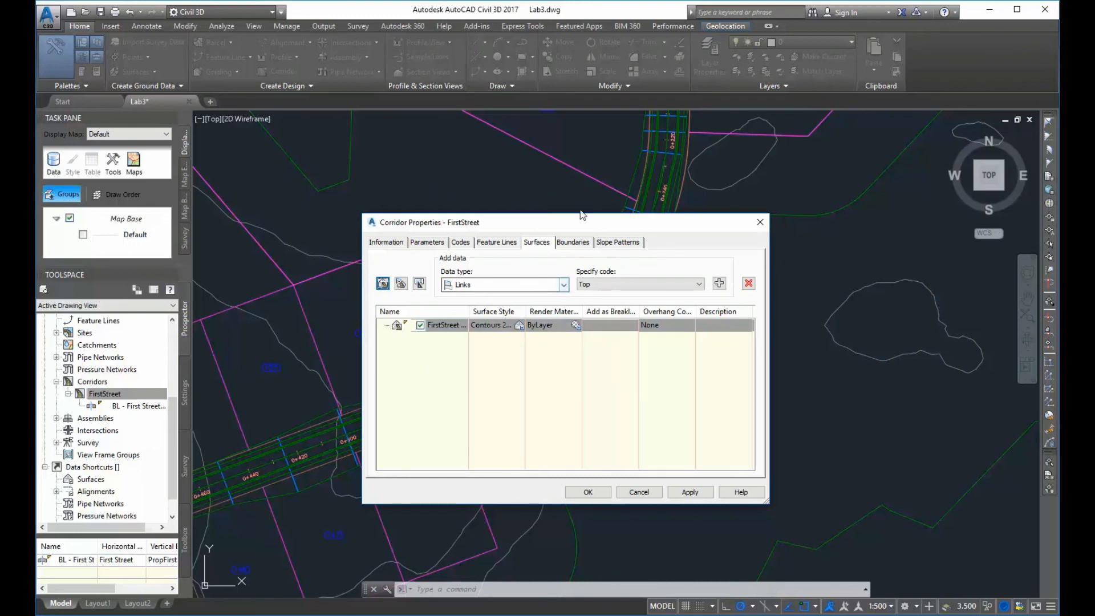
Add the Top and Daylight link codes as data to the new corridor surface
drag(579, 221, 716, 214)
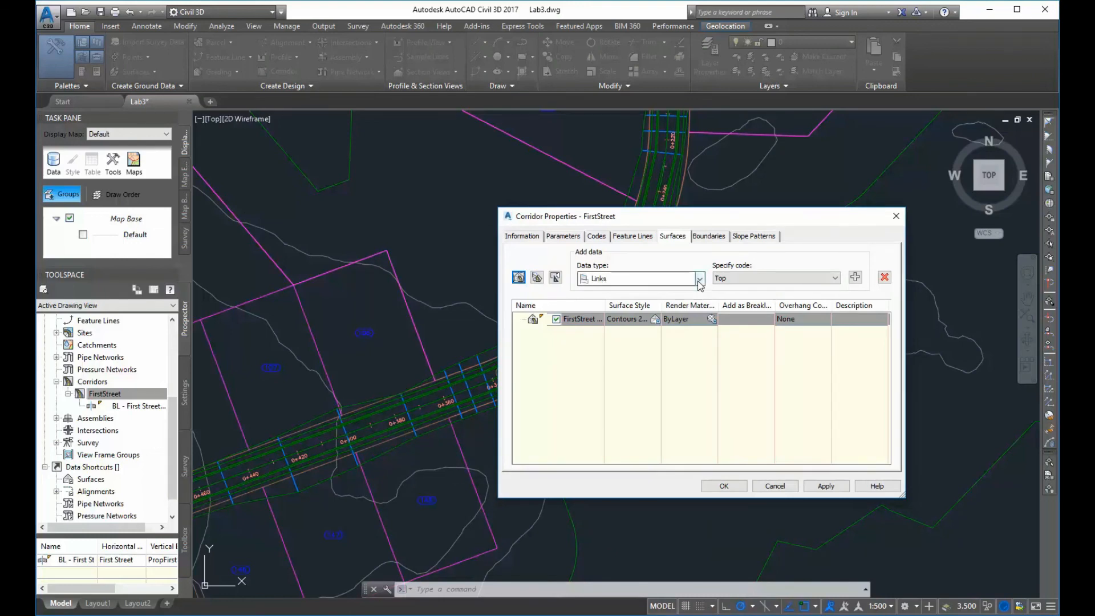
click(855, 278)
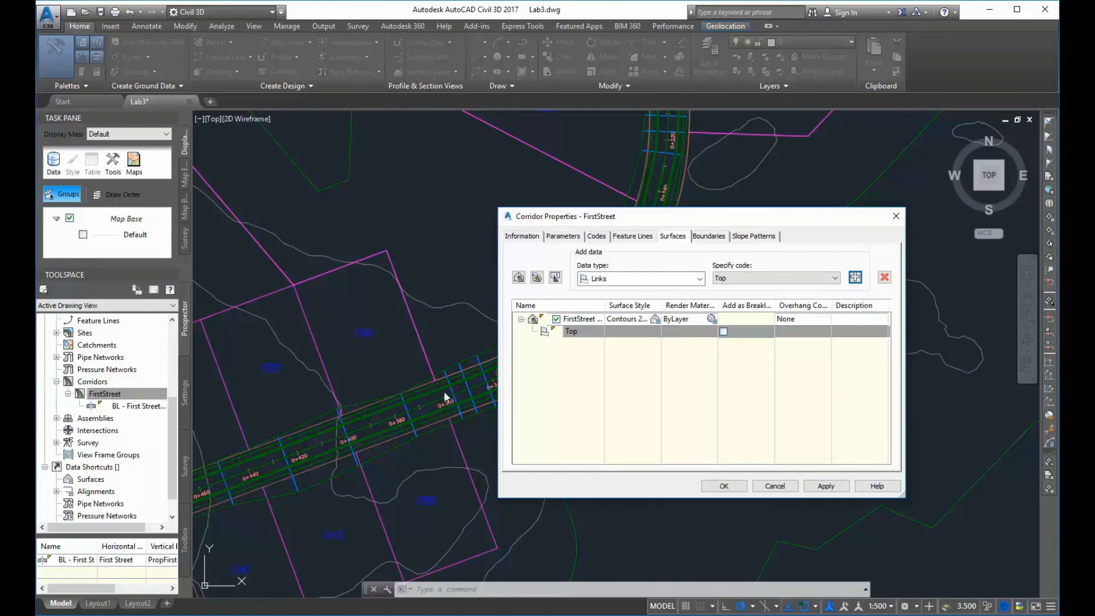
click(699, 279)
click(700, 281)
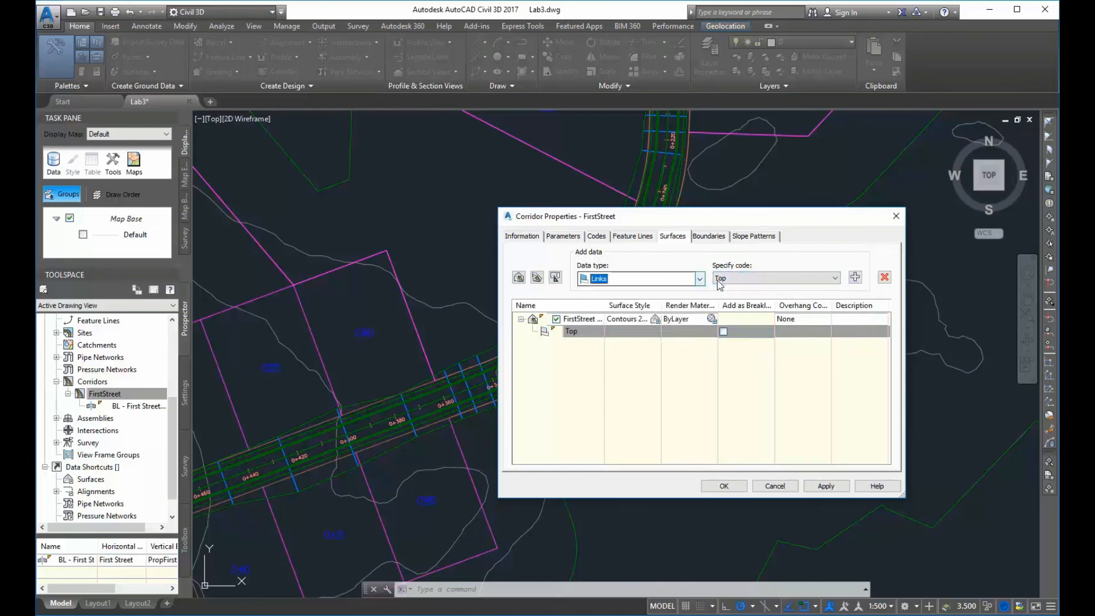
click(834, 278)
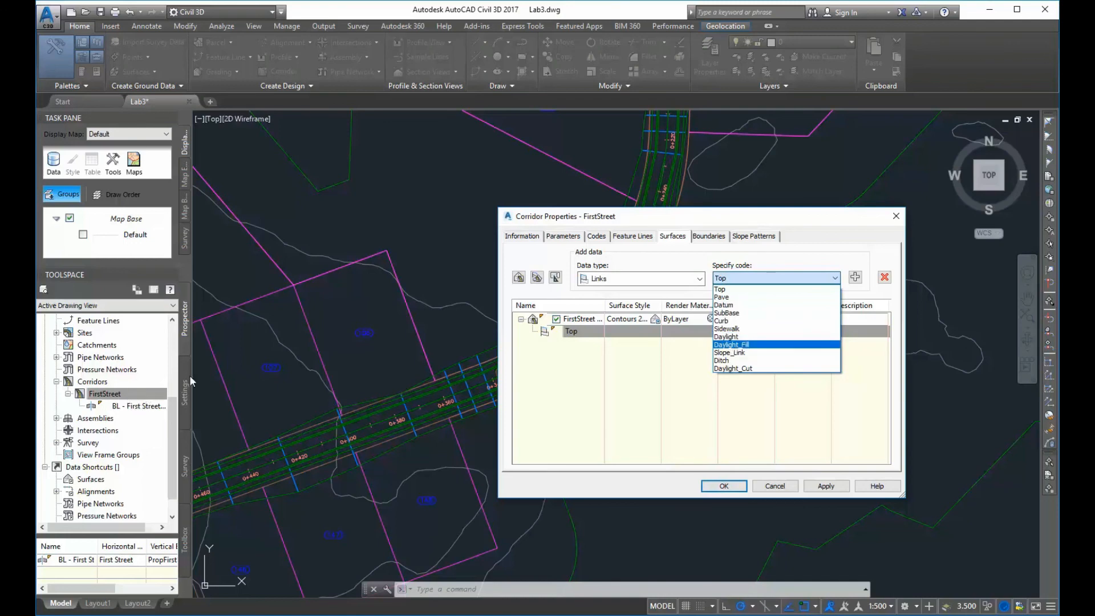
click(734, 337)
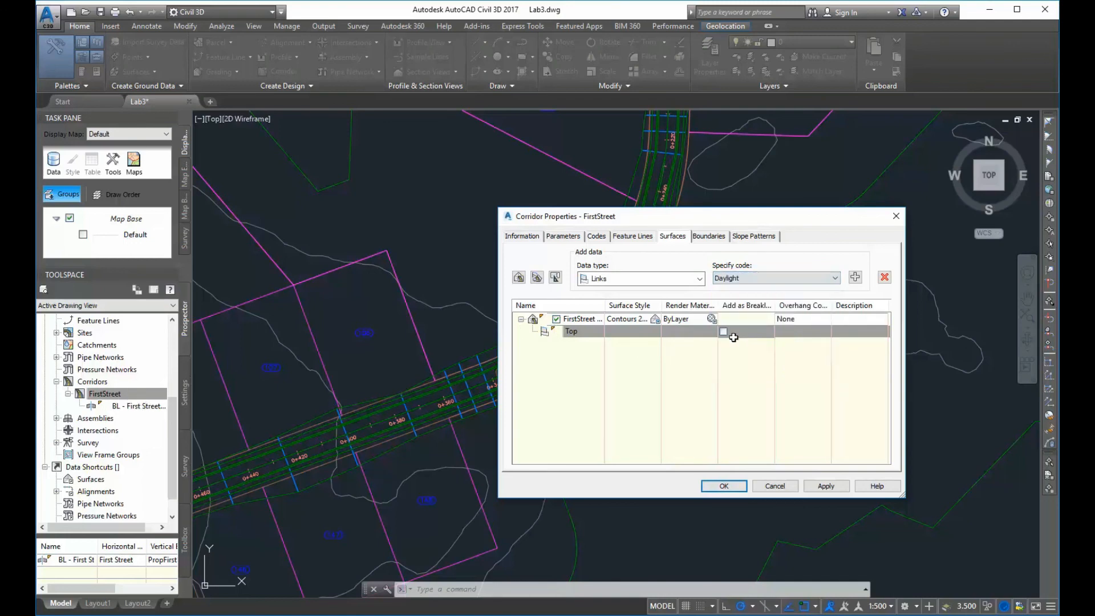
click(855, 278)
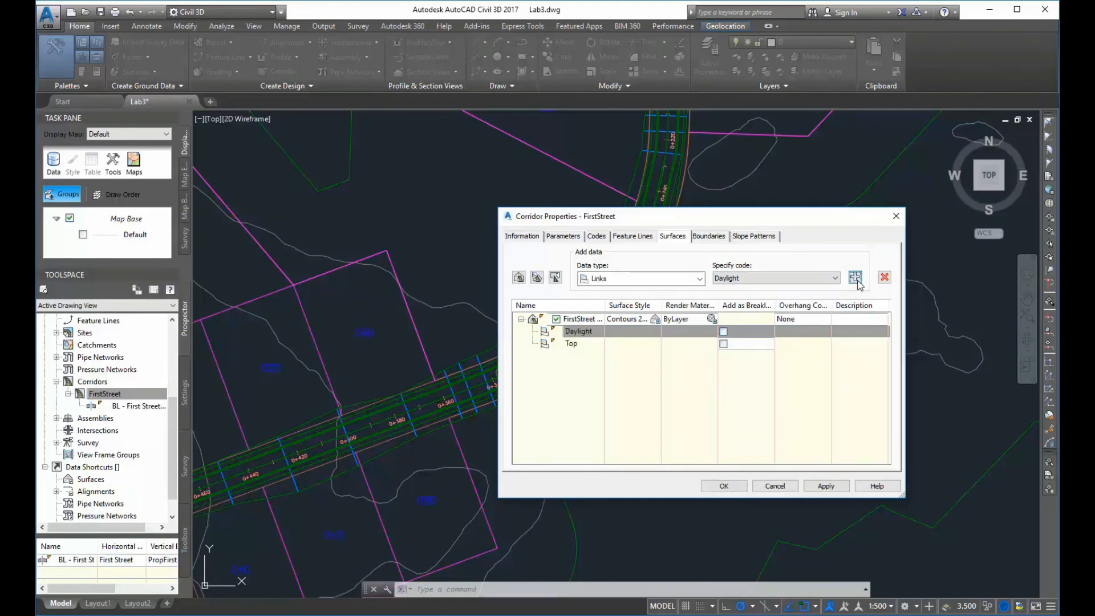
Add the Back_Curb and Top_Curb feature lines as data to the corridor surface
click(700, 279)
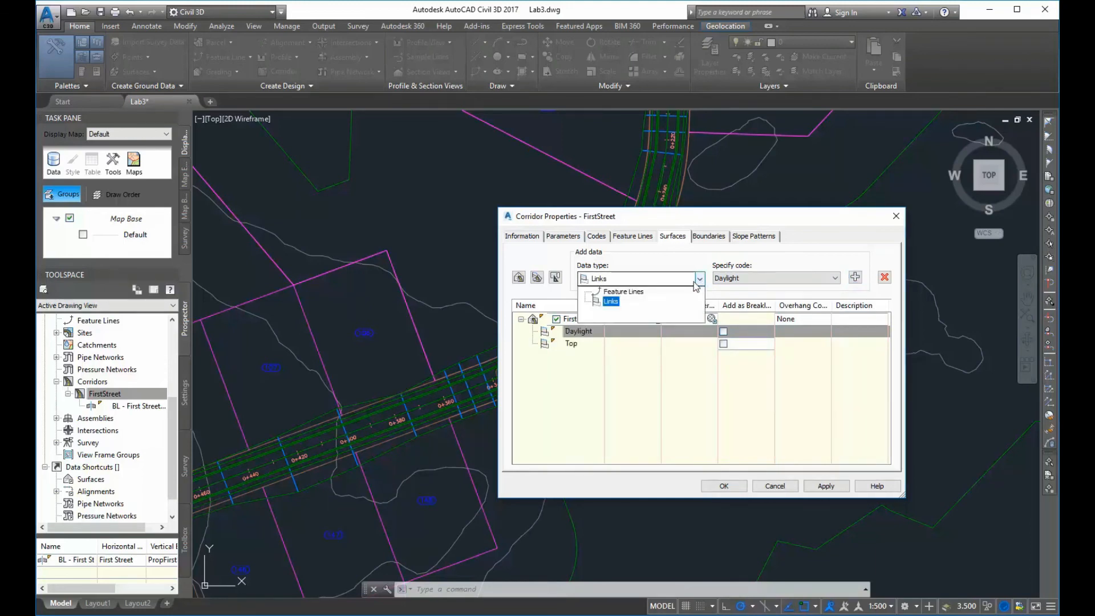
click(623, 291)
click(855, 278)
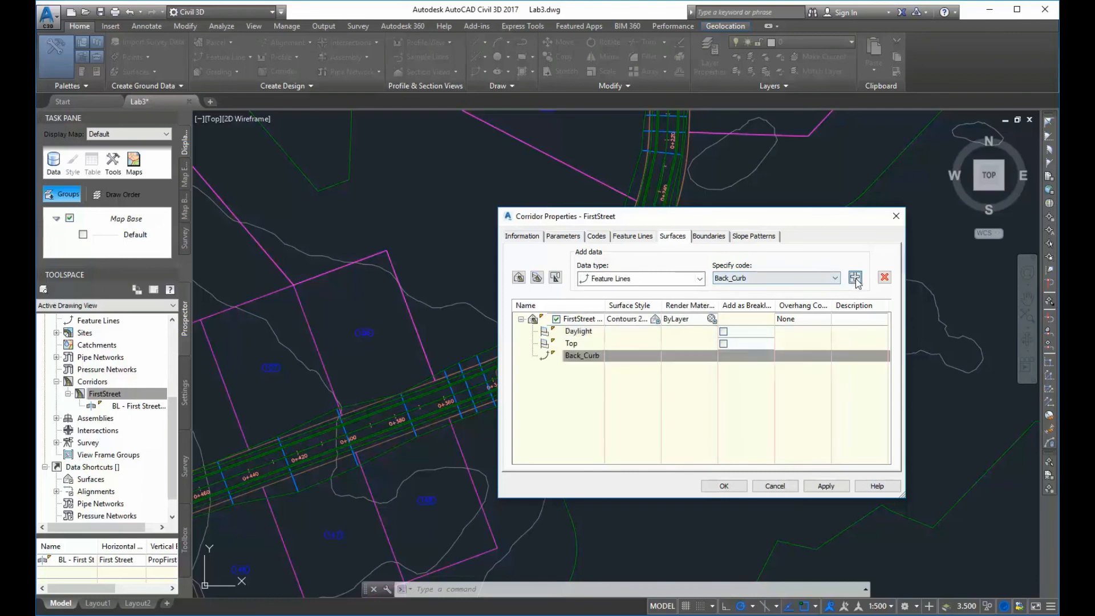
click(835, 279)
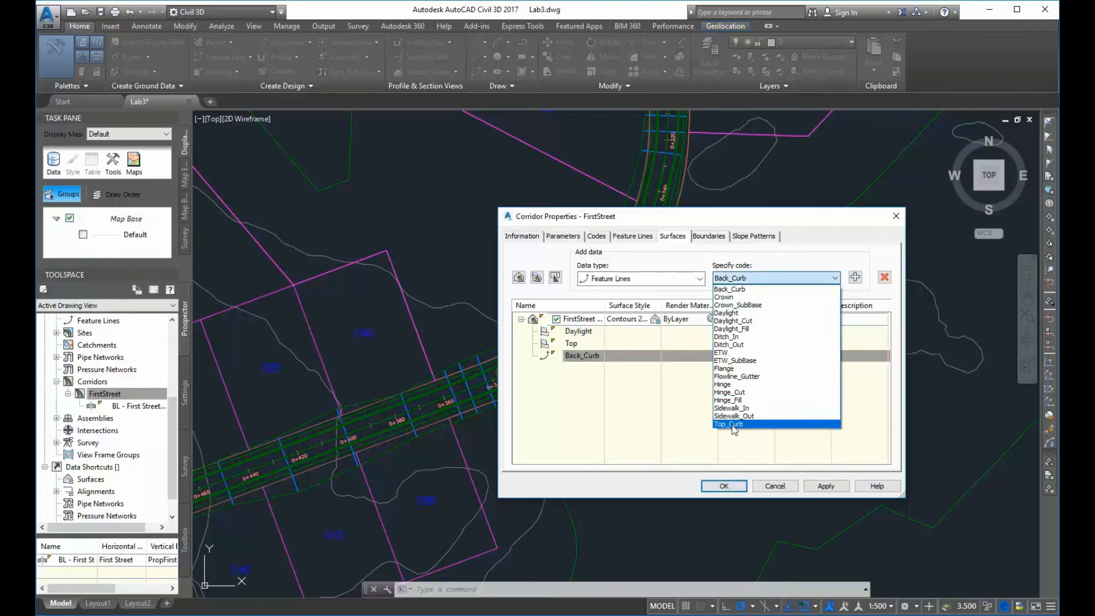
click(733, 425)
click(855, 278)
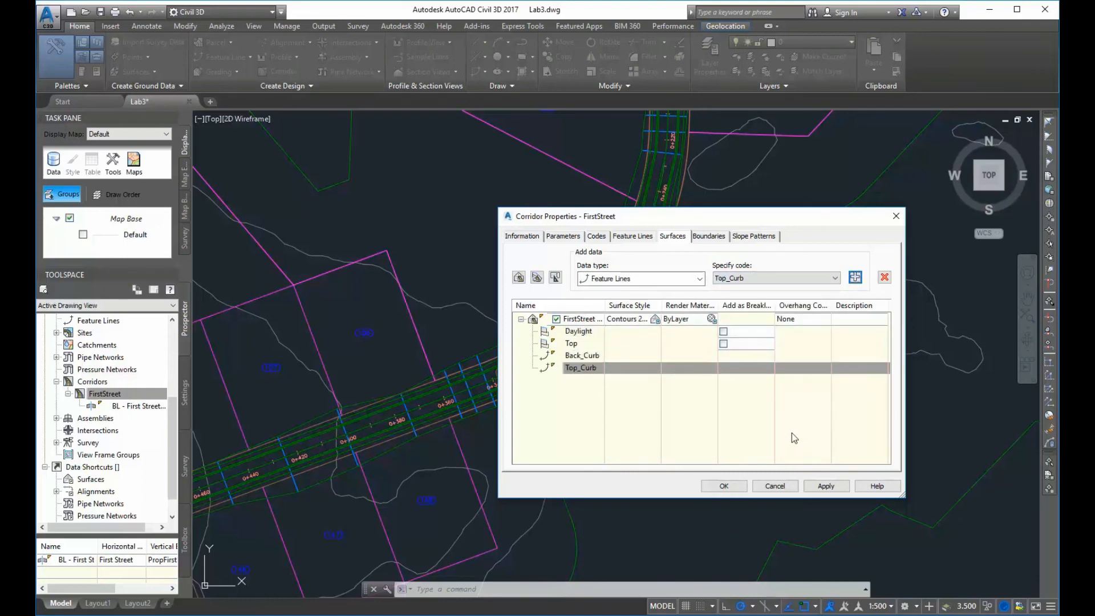
Add an automatic boundary to the corridor surface from the Daylight feature line
click(709, 236)
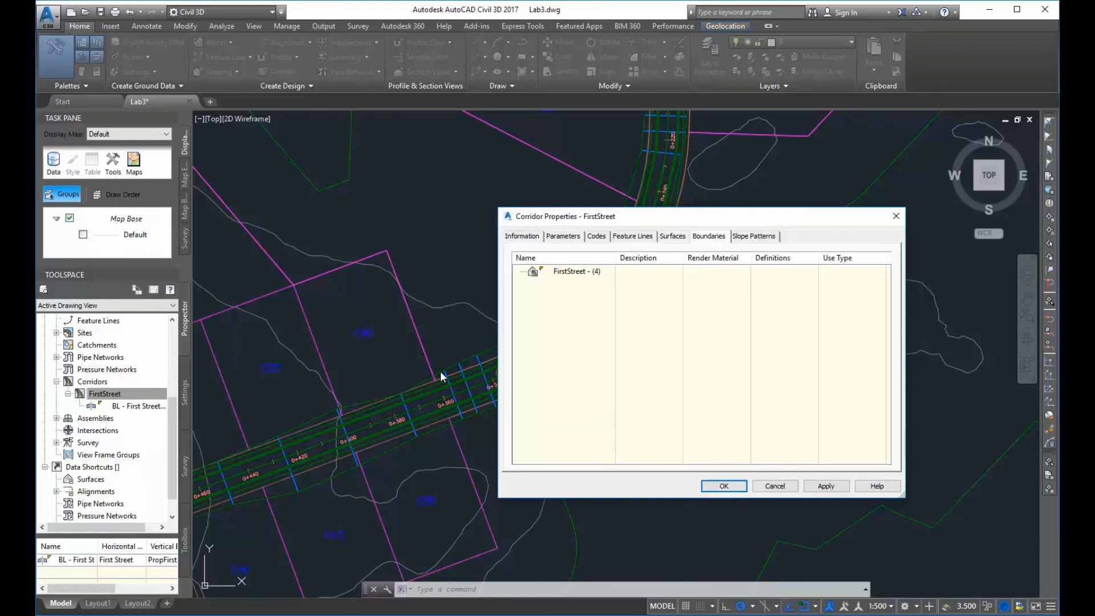
right_click(569, 274)
mouse_move(606, 295)
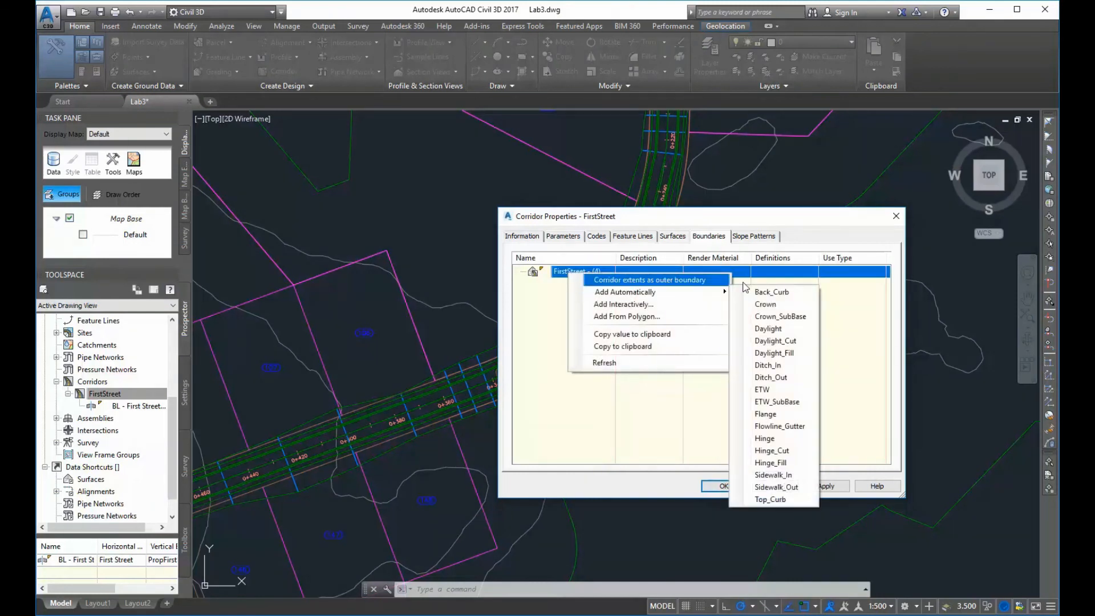
click(764, 292)
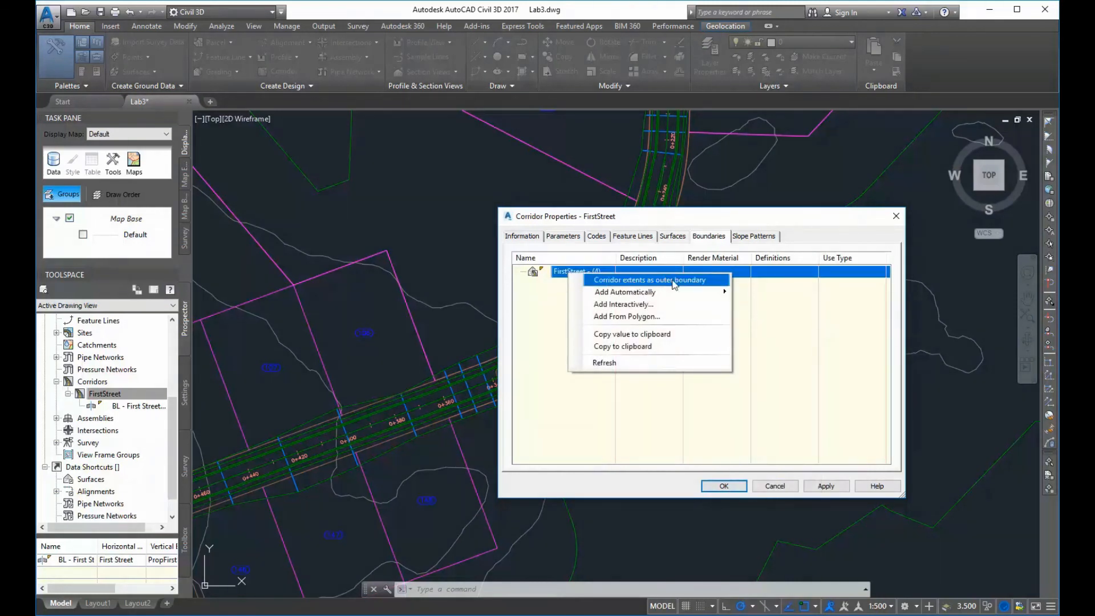
mouse_move(704, 292)
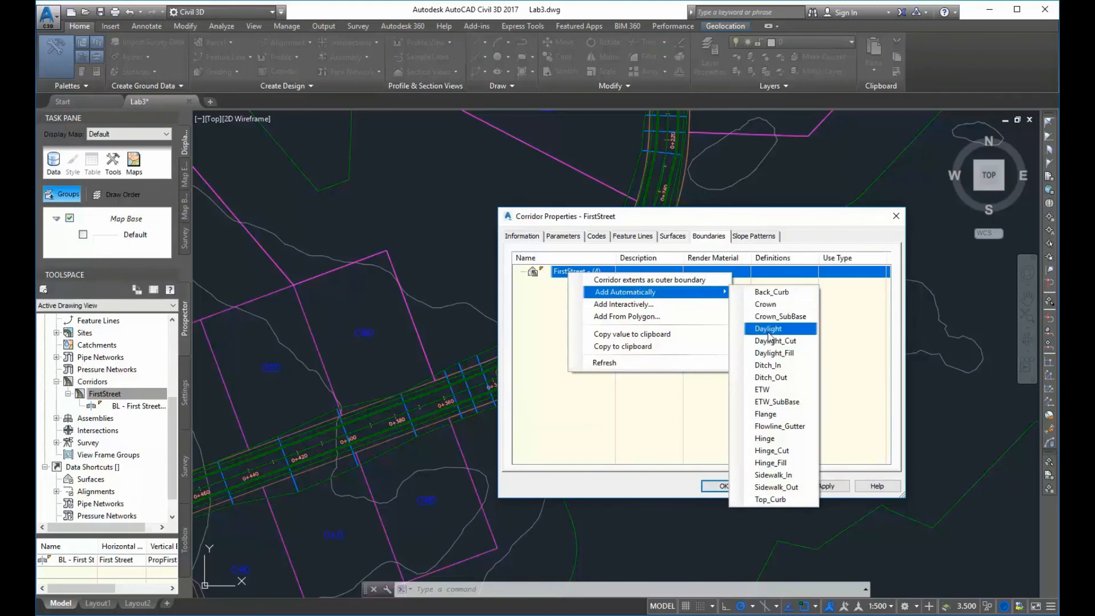
click(768, 334)
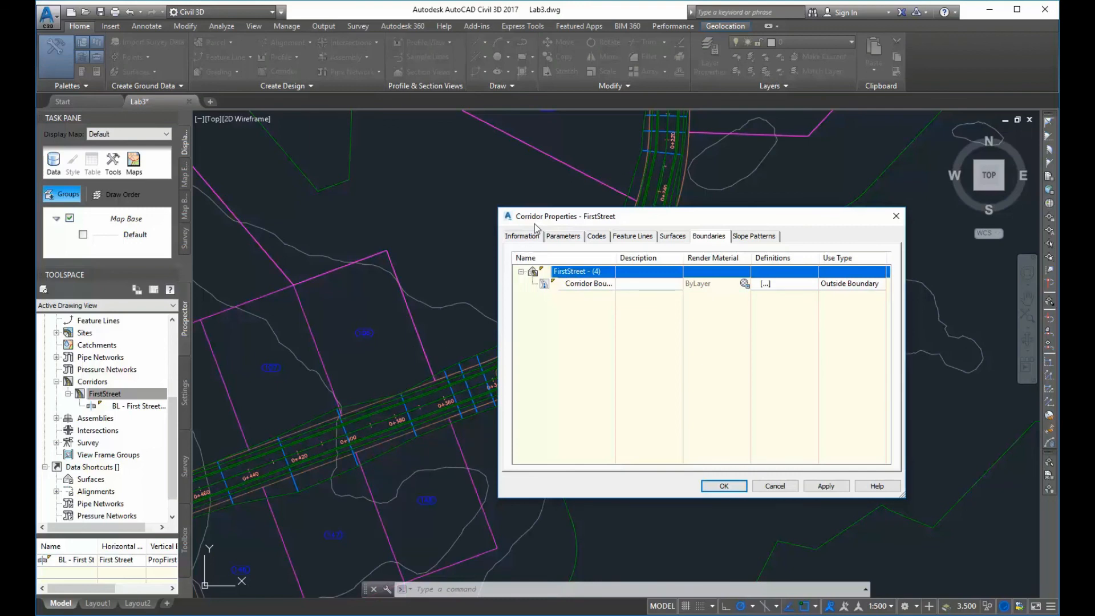
Apply the corridor property changes, rebuild the FirstStreet corridor and close its properties
drag(566, 217, 661, 334)
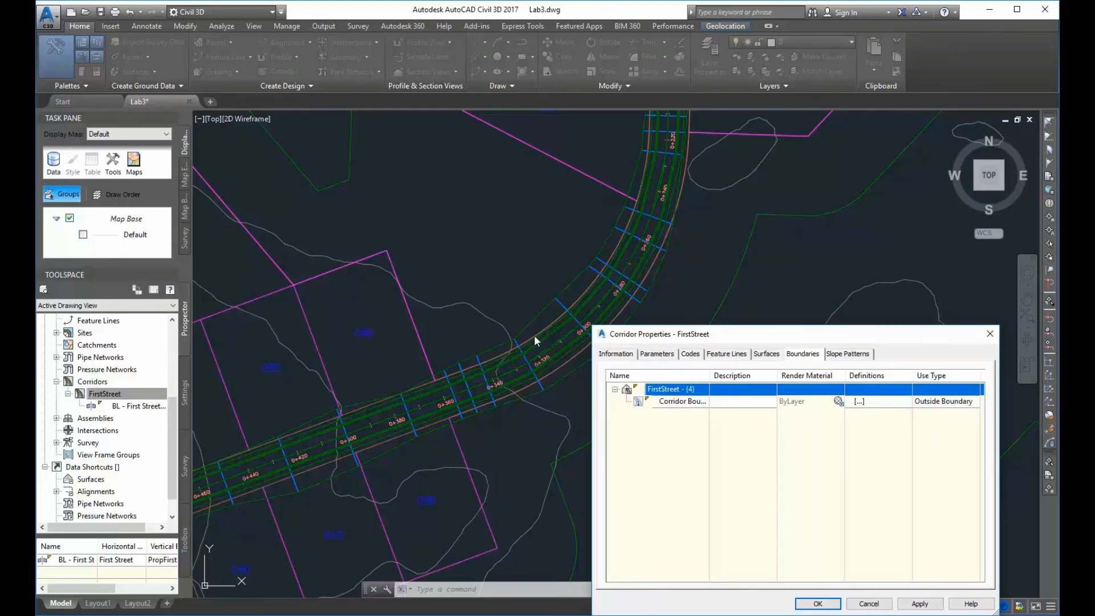
click(920, 606)
click(483, 287)
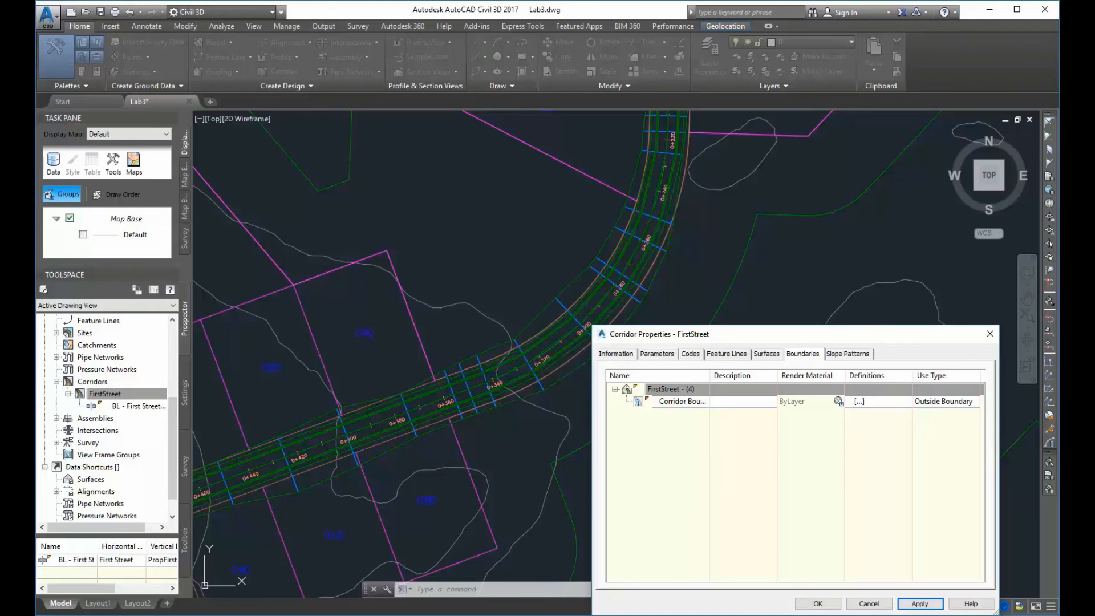
click(819, 604)
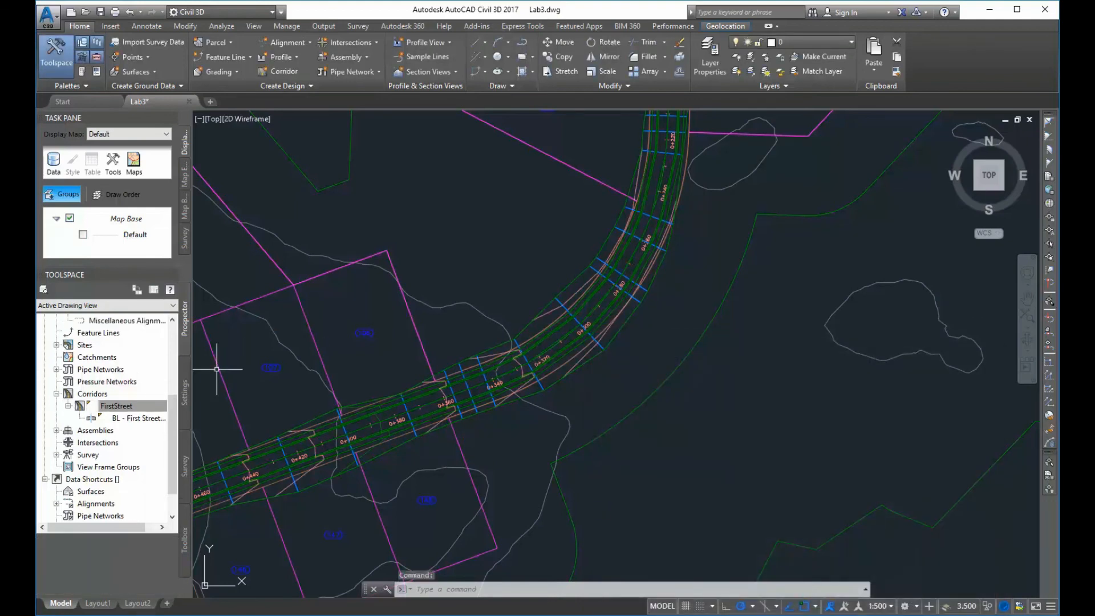
Start the Drive simulation on the FirstStreet corridor along its Crown feature line
drag(172, 418, 169, 345)
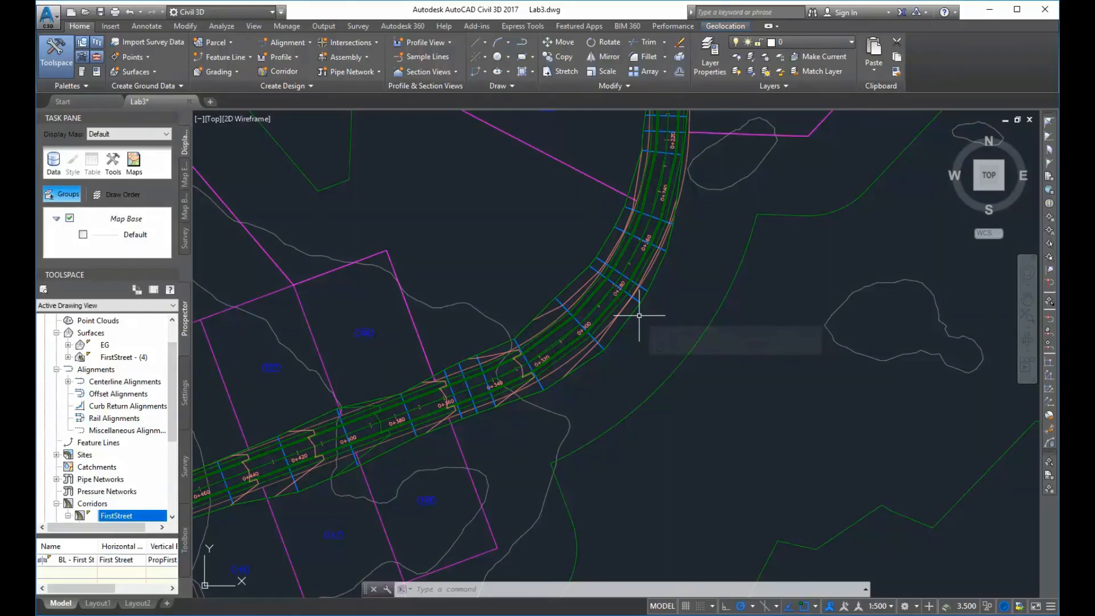
scroll(623, 321, down, 2)
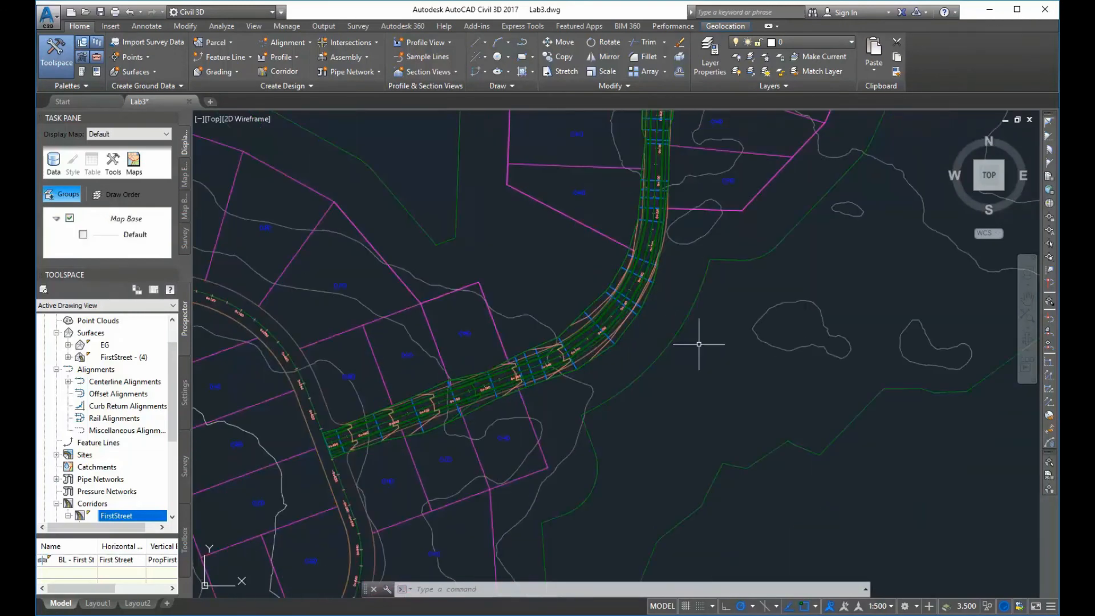
scroll(636, 325, down, 2)
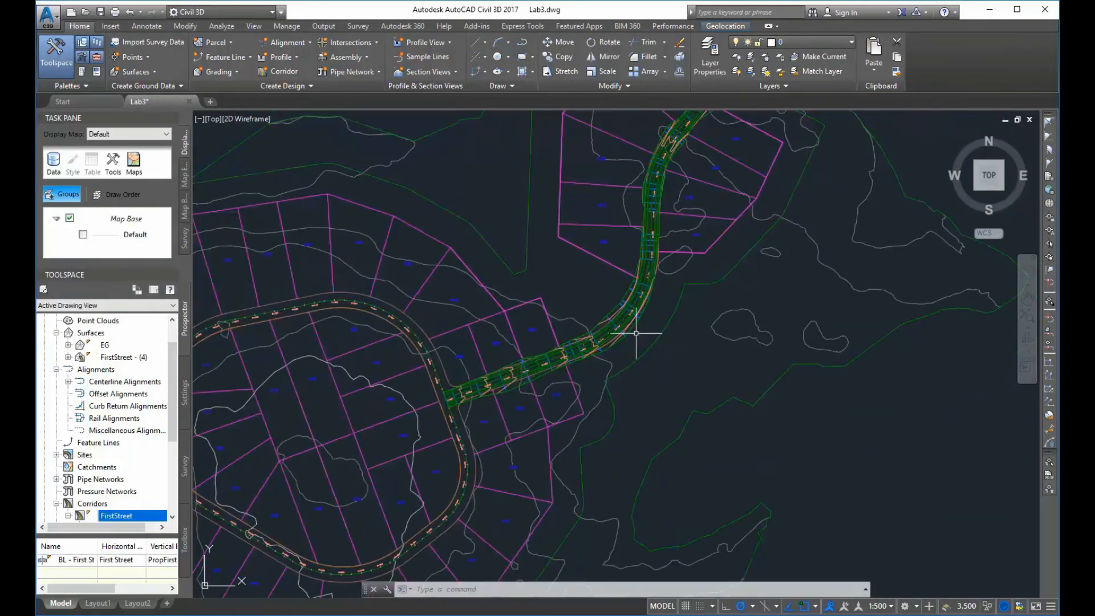
scroll(638, 329, up, 4)
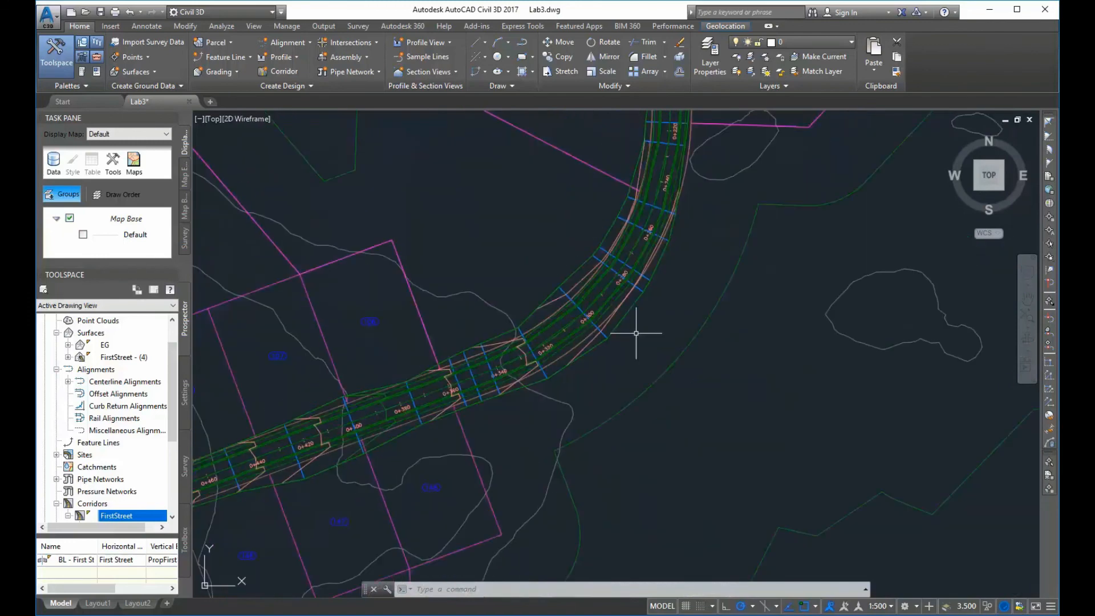
click(594, 299)
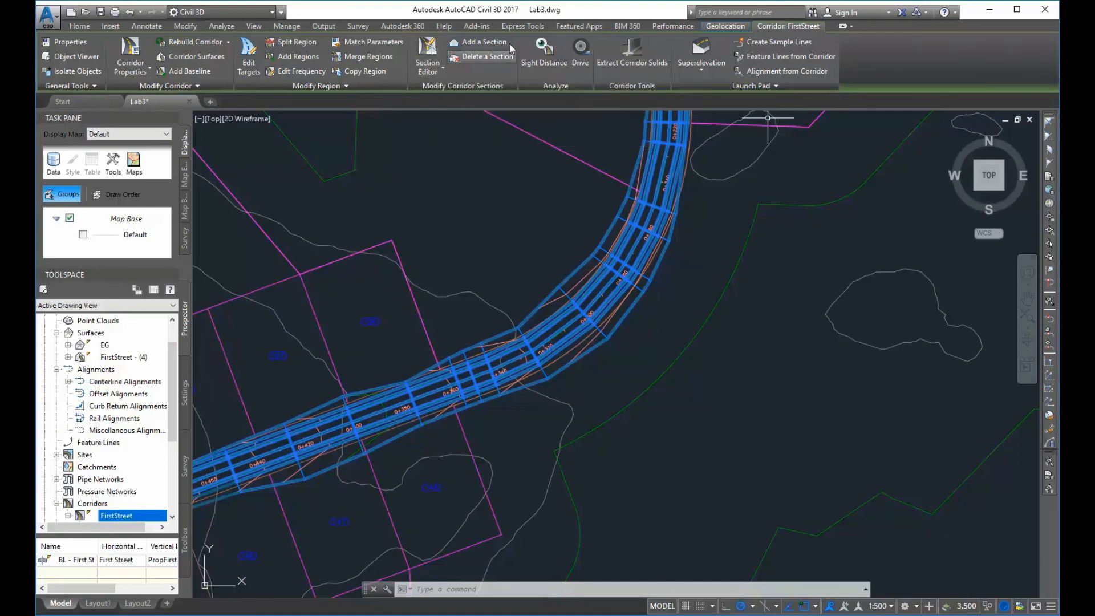
click(582, 52)
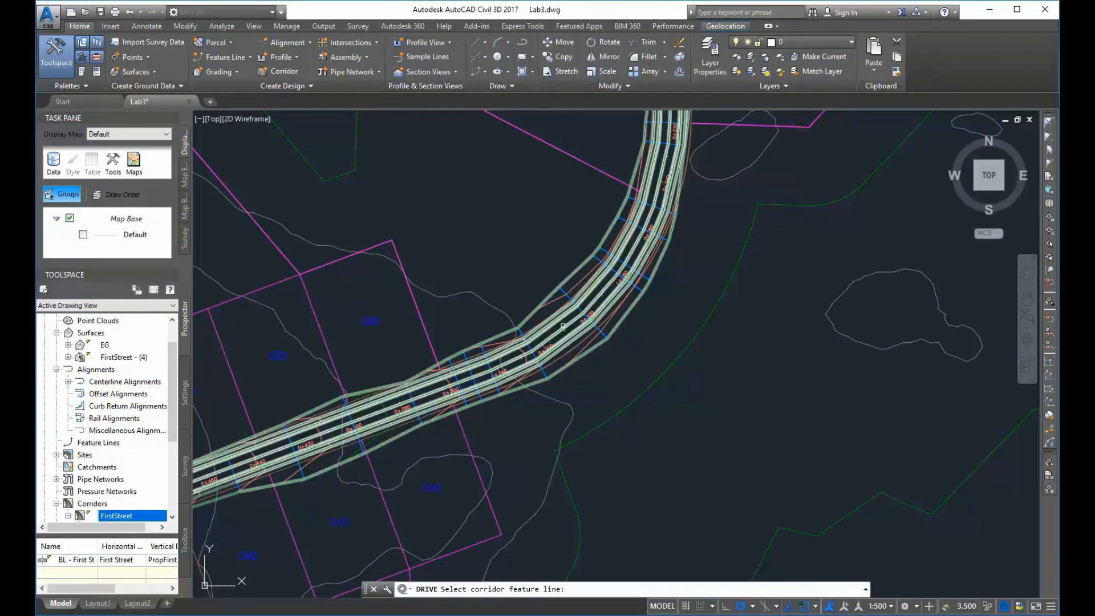
scroll(567, 327, up, 6)
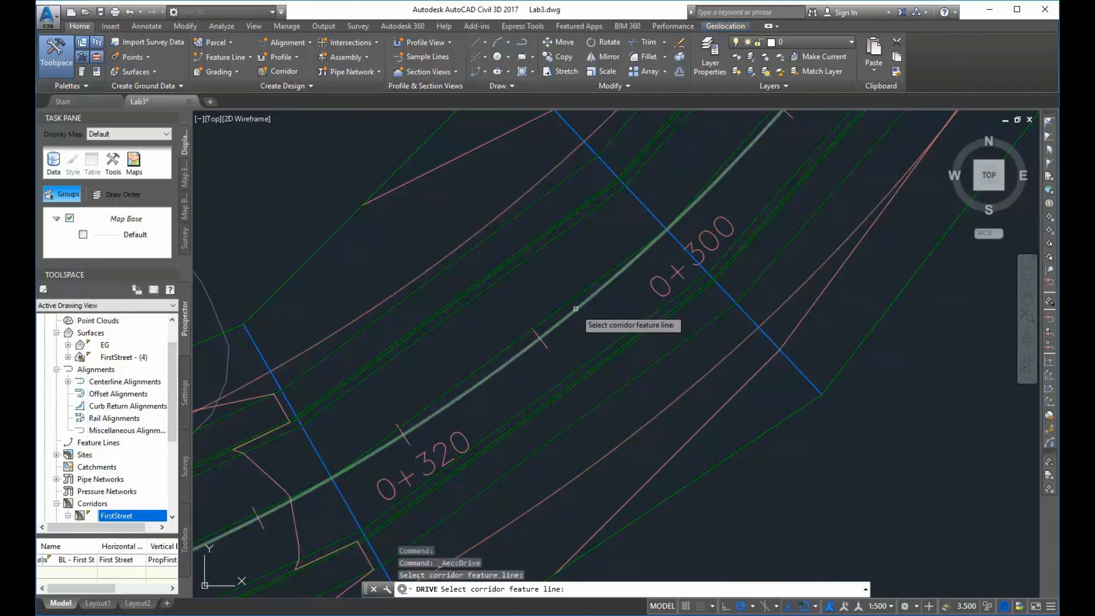
click(576, 309)
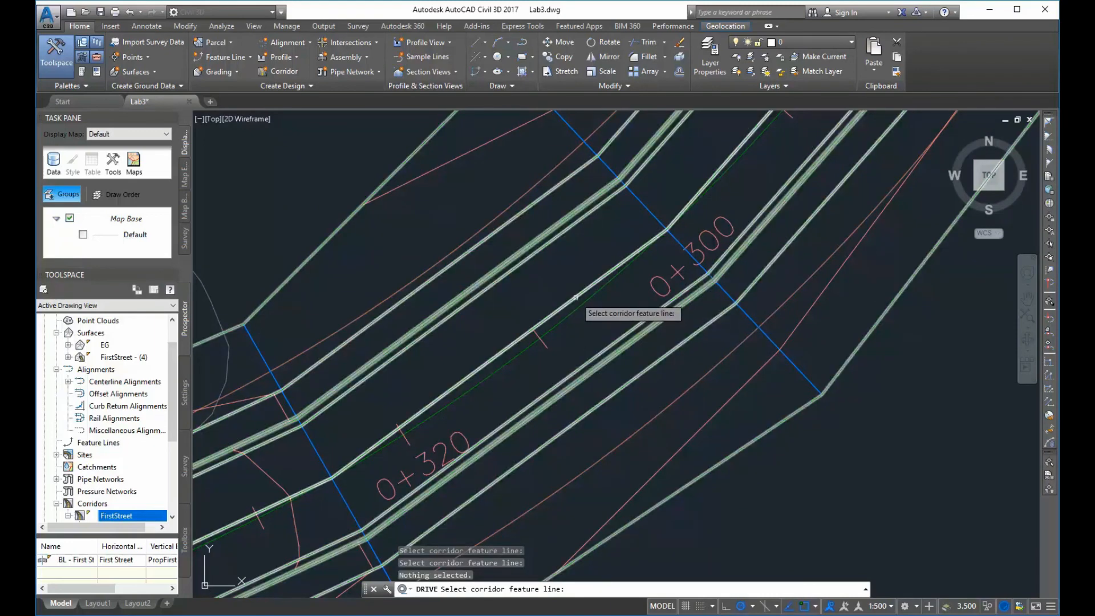
click(580, 309)
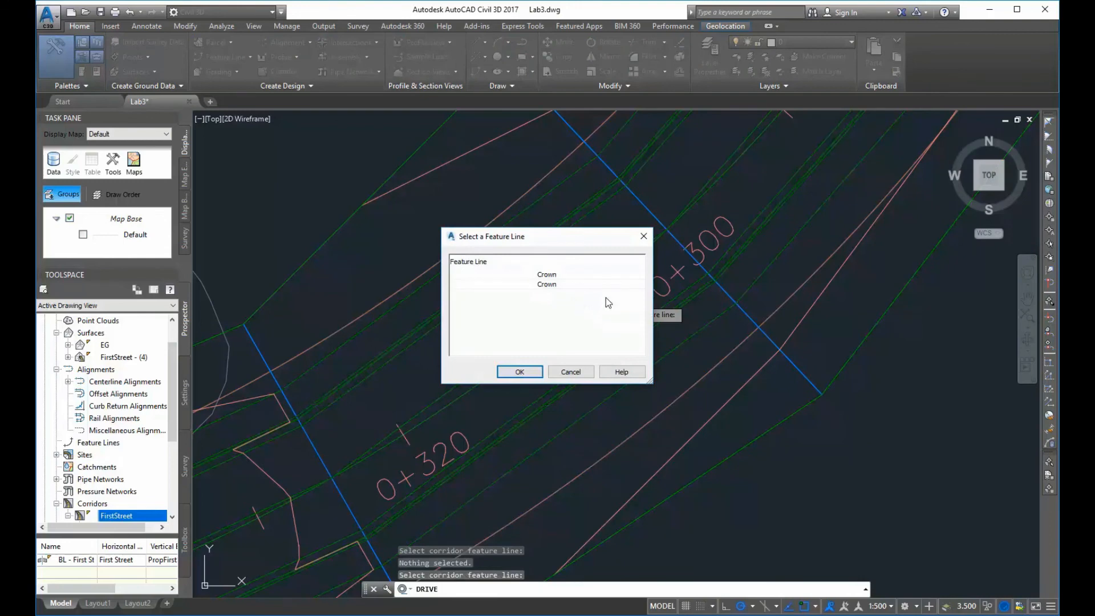
click(546, 276)
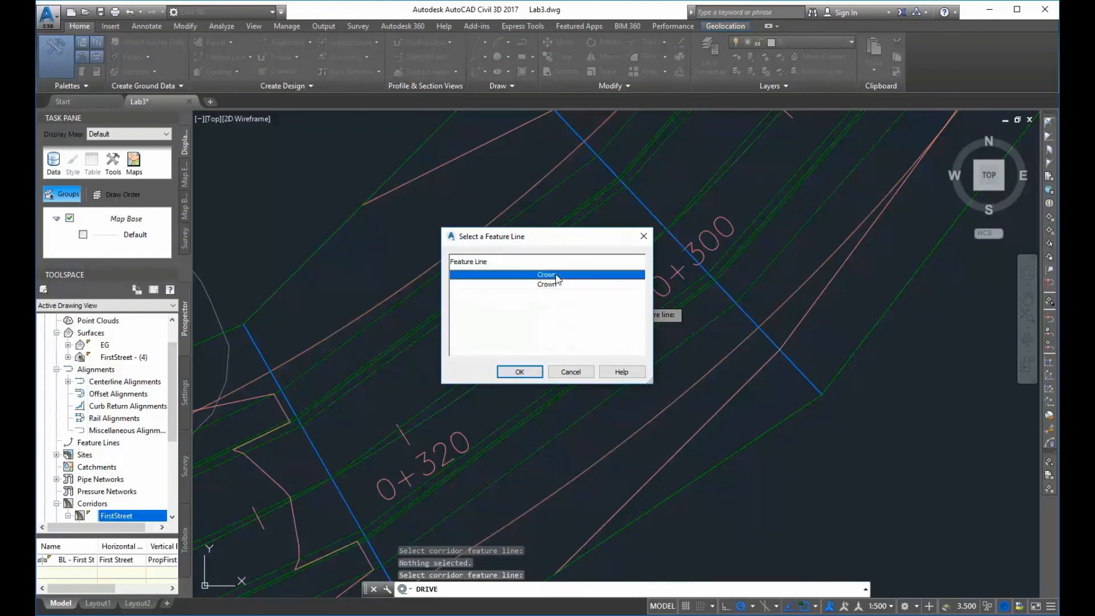
click(520, 372)
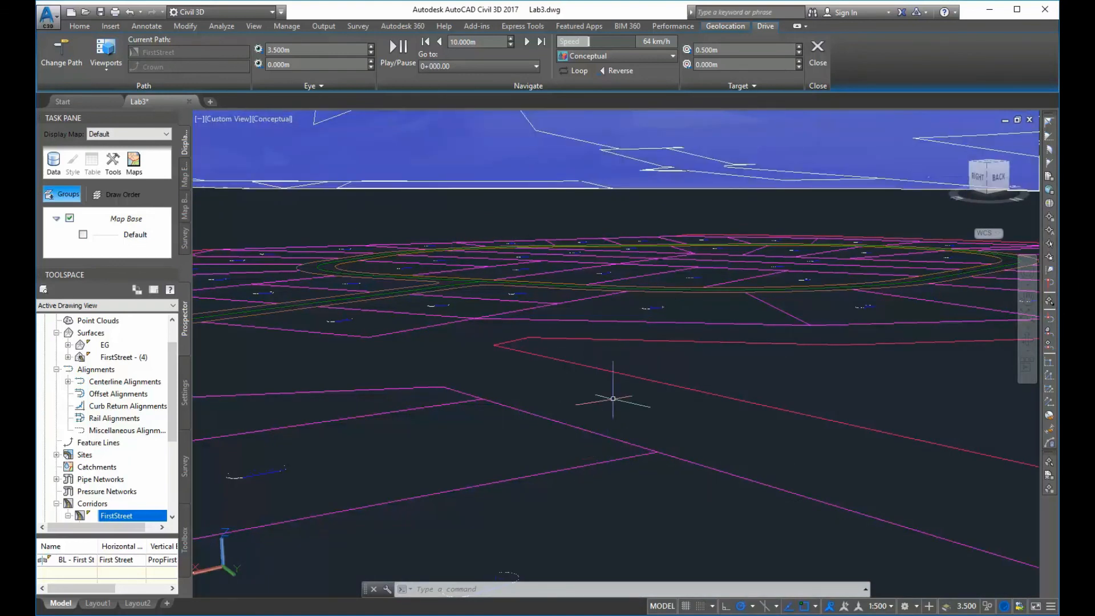
Play the drive along the corridor in the Conceptual style, pausing to inspect the road, and exit Drive
click(398, 48)
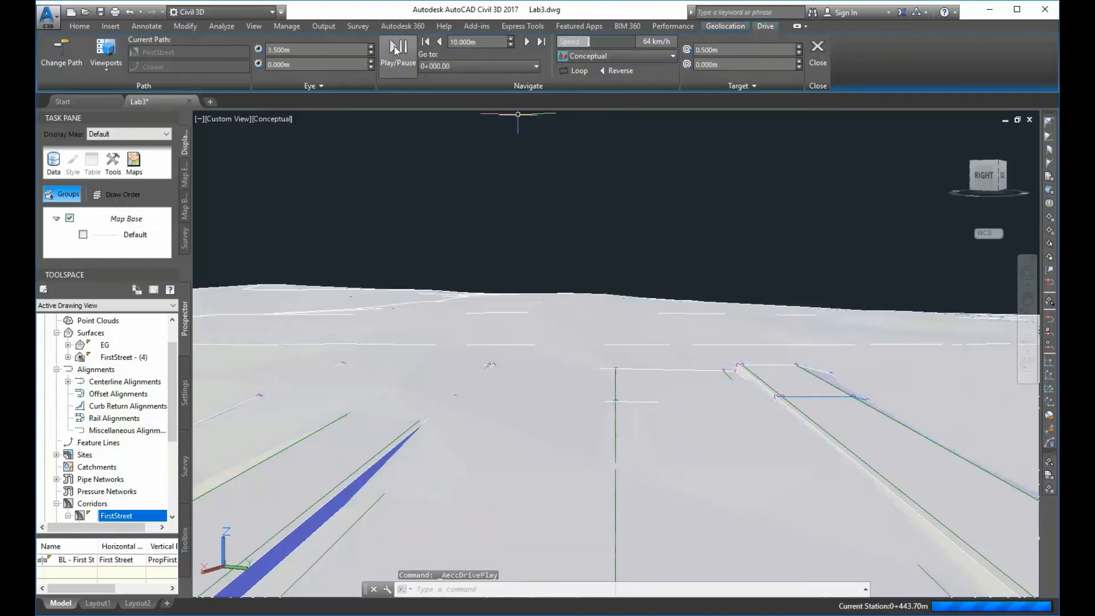
click(395, 50)
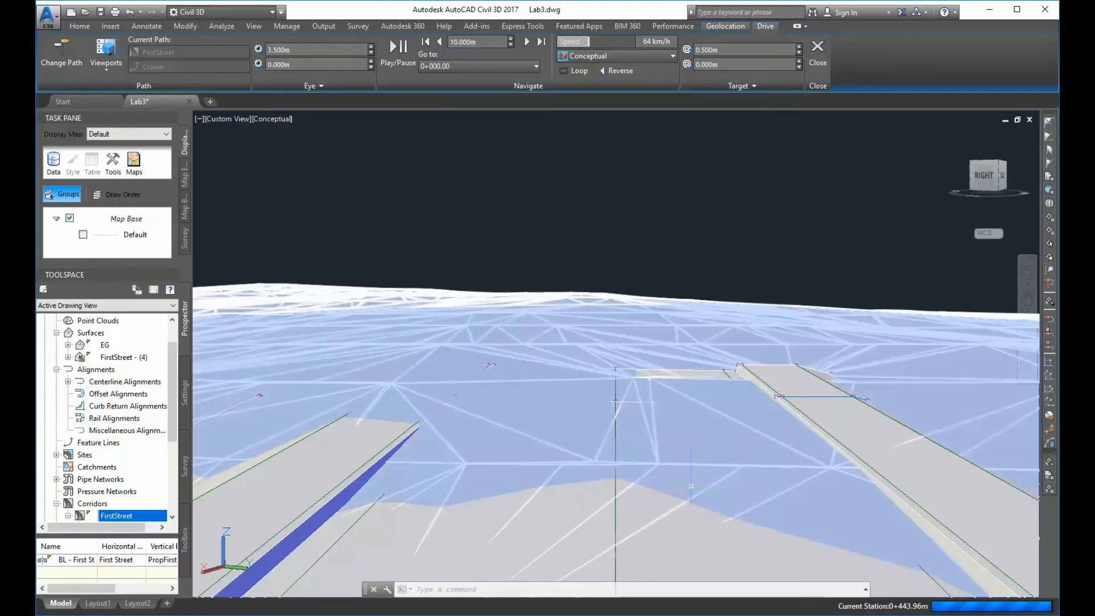
mouse_move(691, 486)
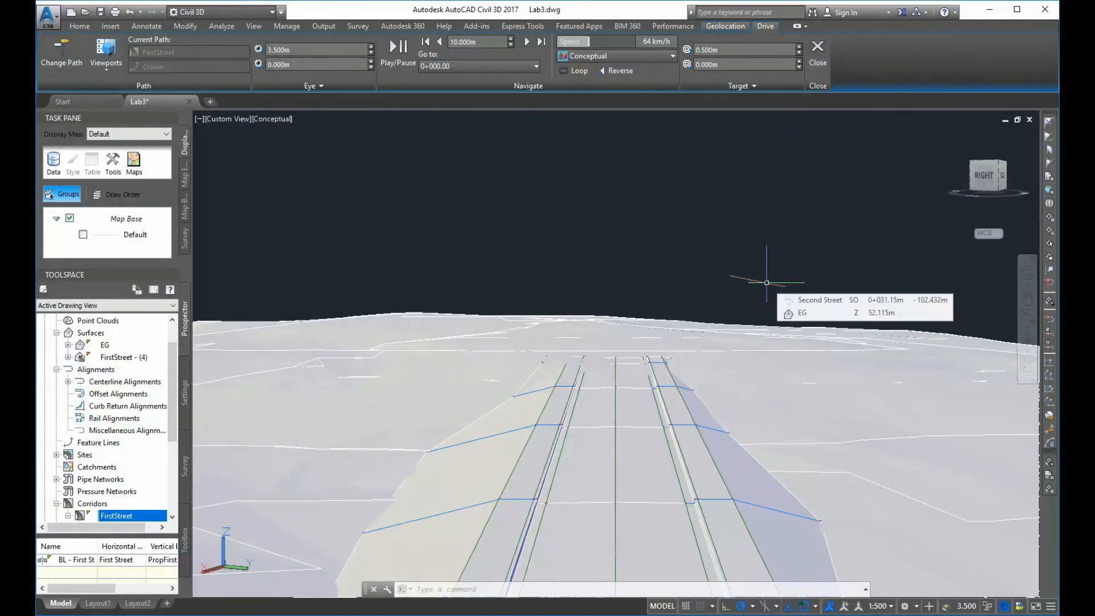
click(817, 48)
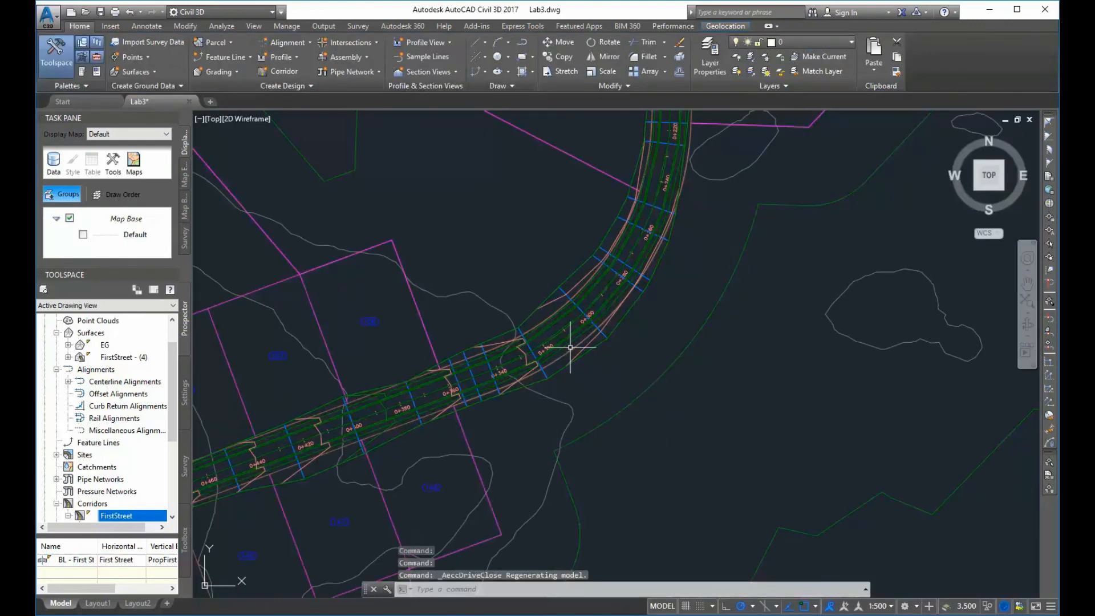
scroll(675, 367, down, 6)
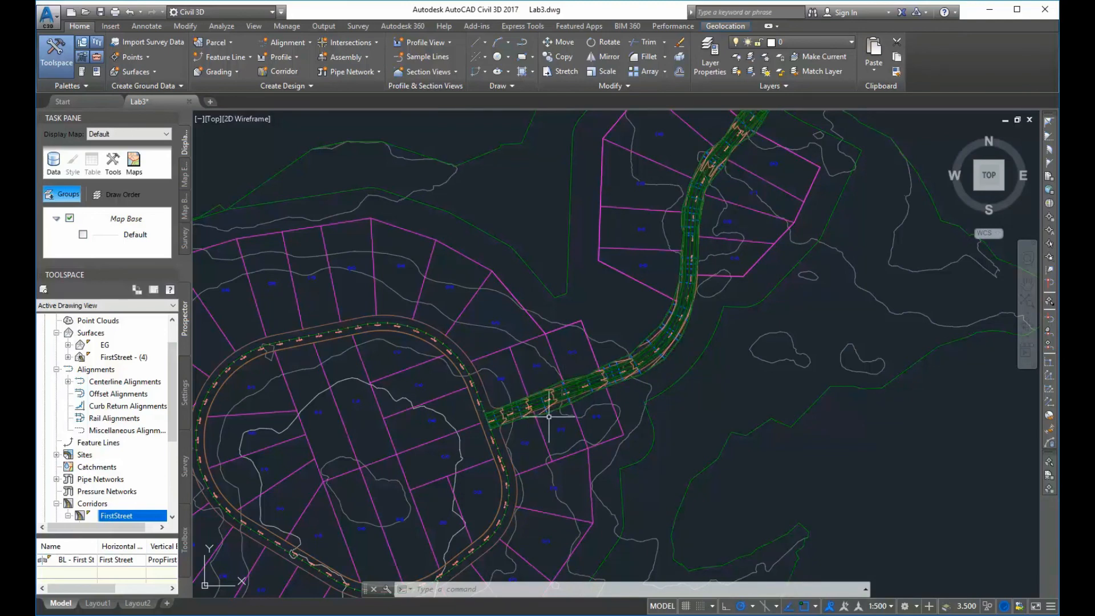
scroll(631, 286, up, 2)
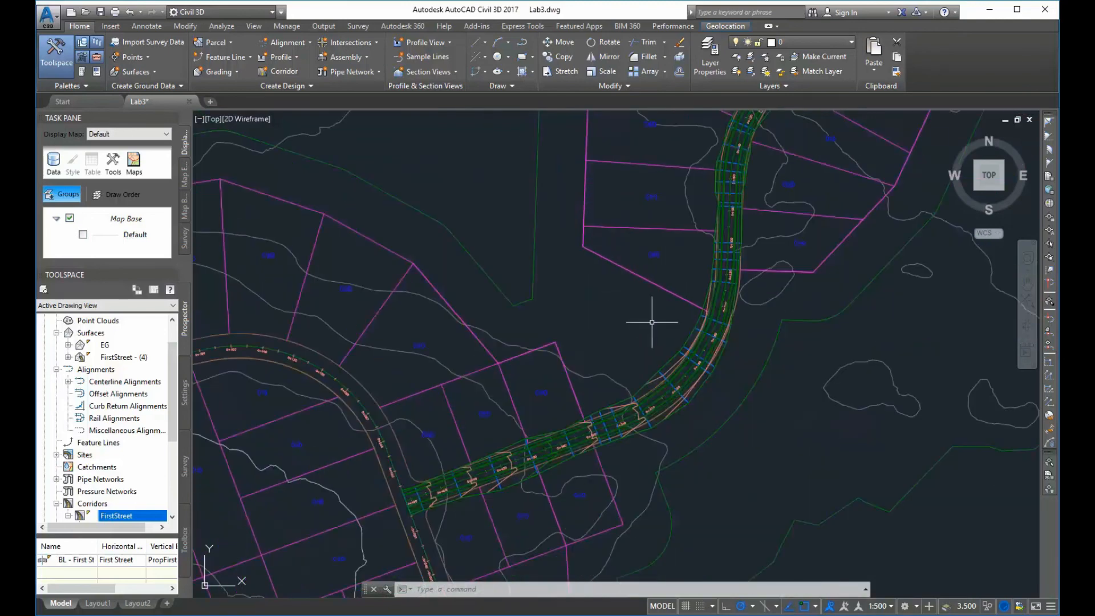
click(253, 28)
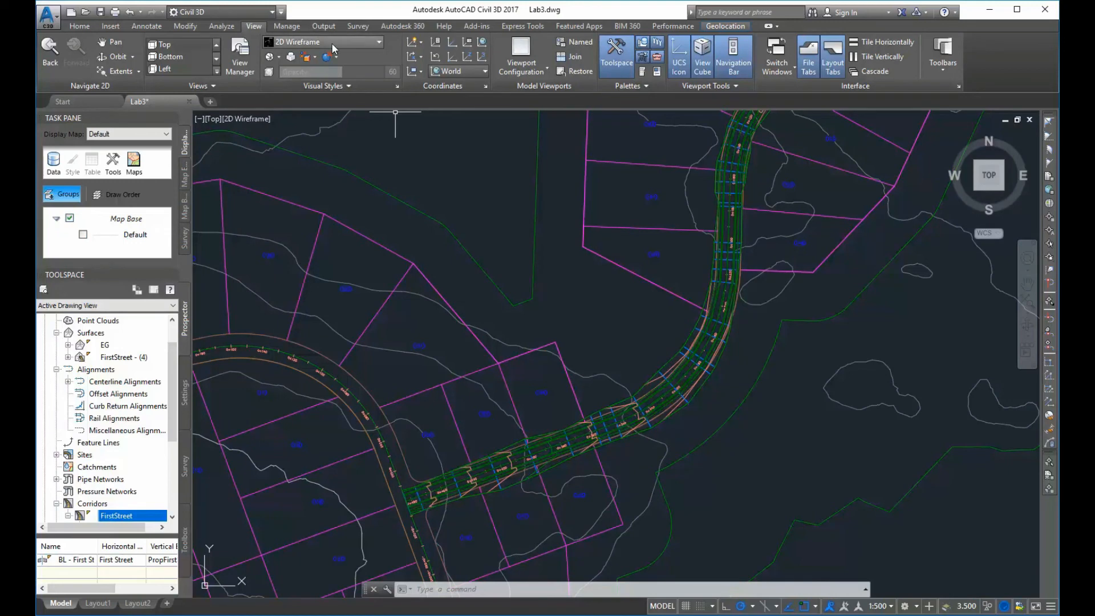
click(378, 42)
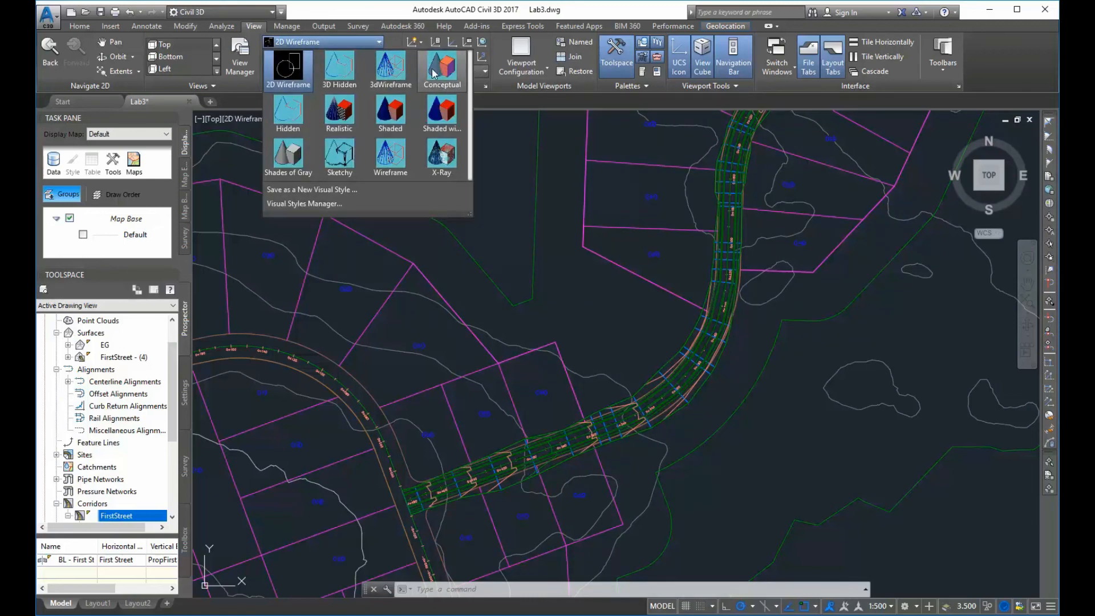
click(312, 45)
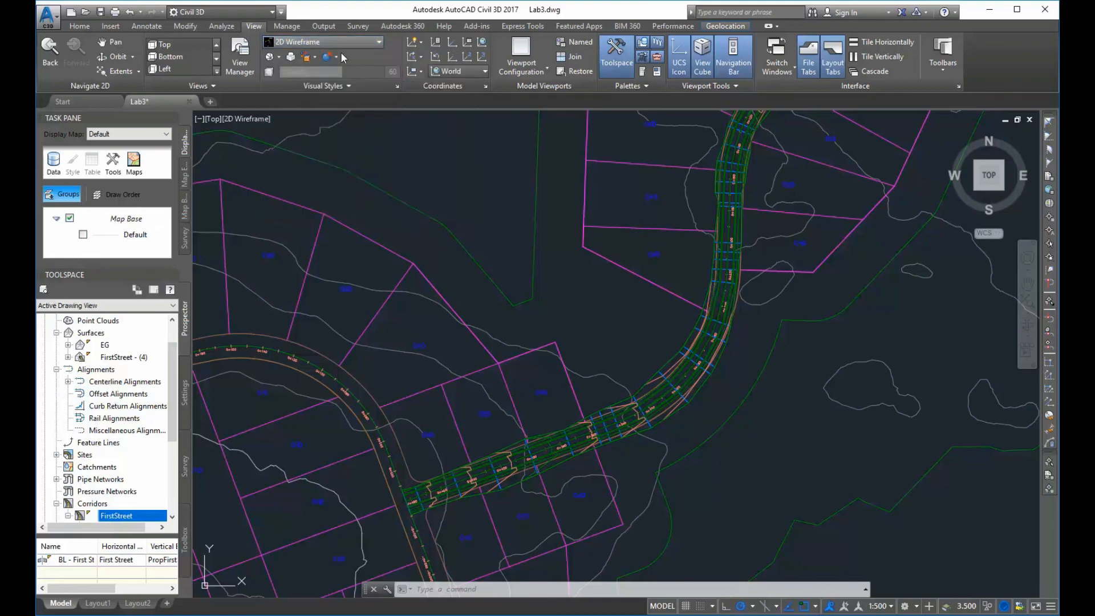
click(550, 71)
click(644, 179)
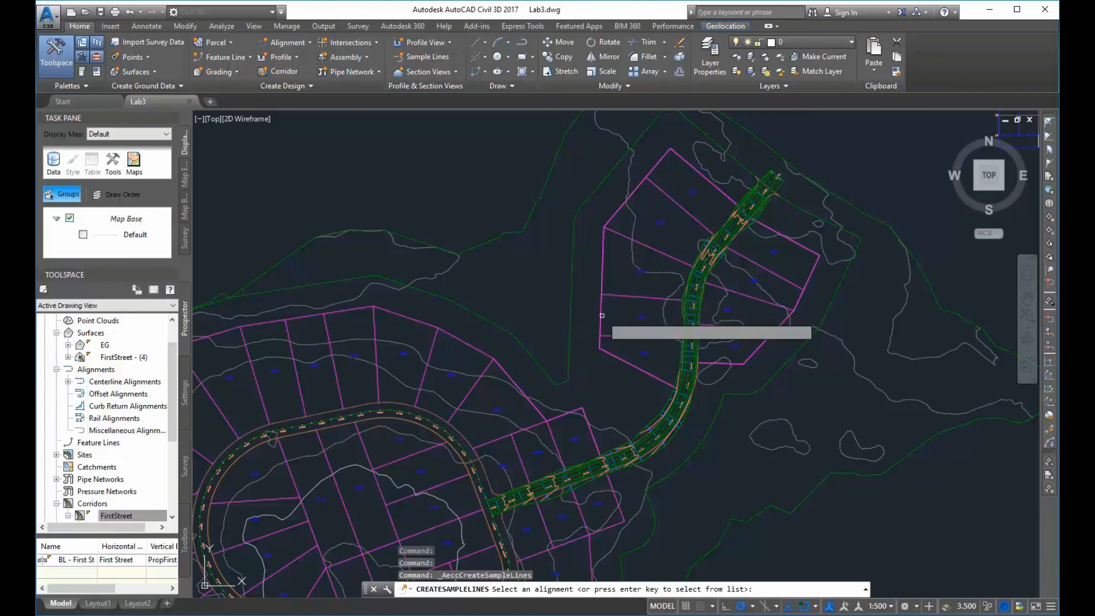
Start creating sample lines for the First Street alignment, choosing it from the alignment list
click(673, 409)
key(Return)
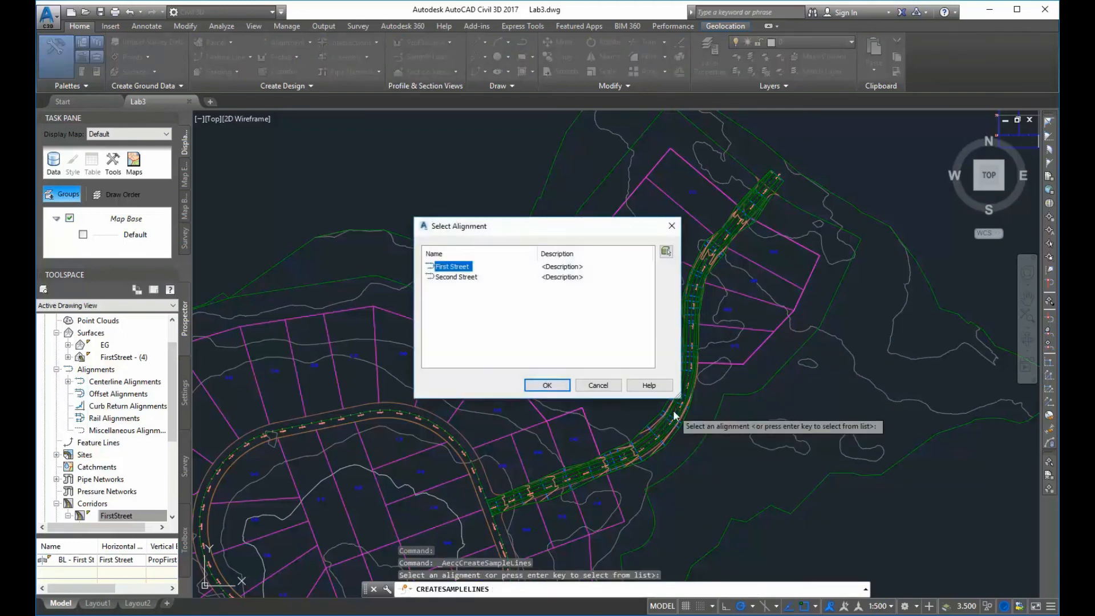
click(458, 277)
click(461, 267)
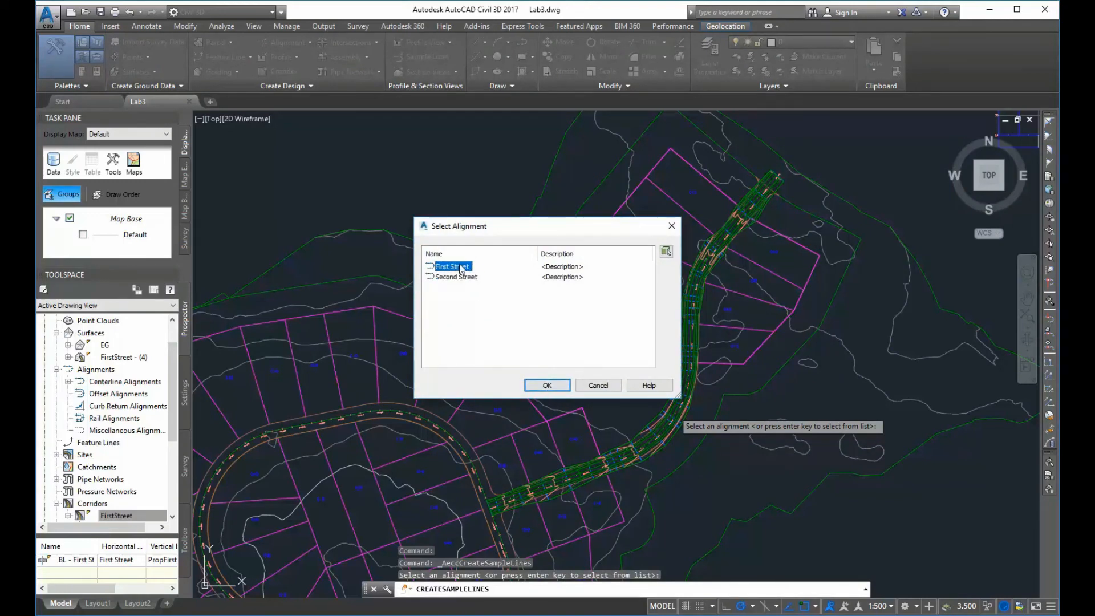
click(560, 386)
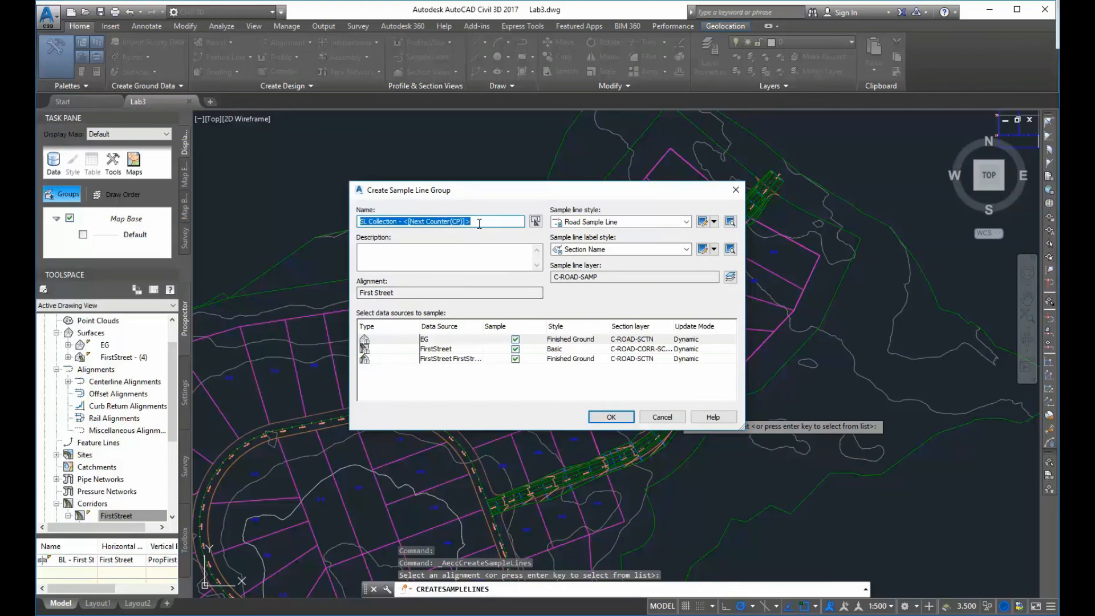
Name the sample line group FirstStreet and create it with EG, the corridor and the corridor surface sampled
text(FirstStreet)
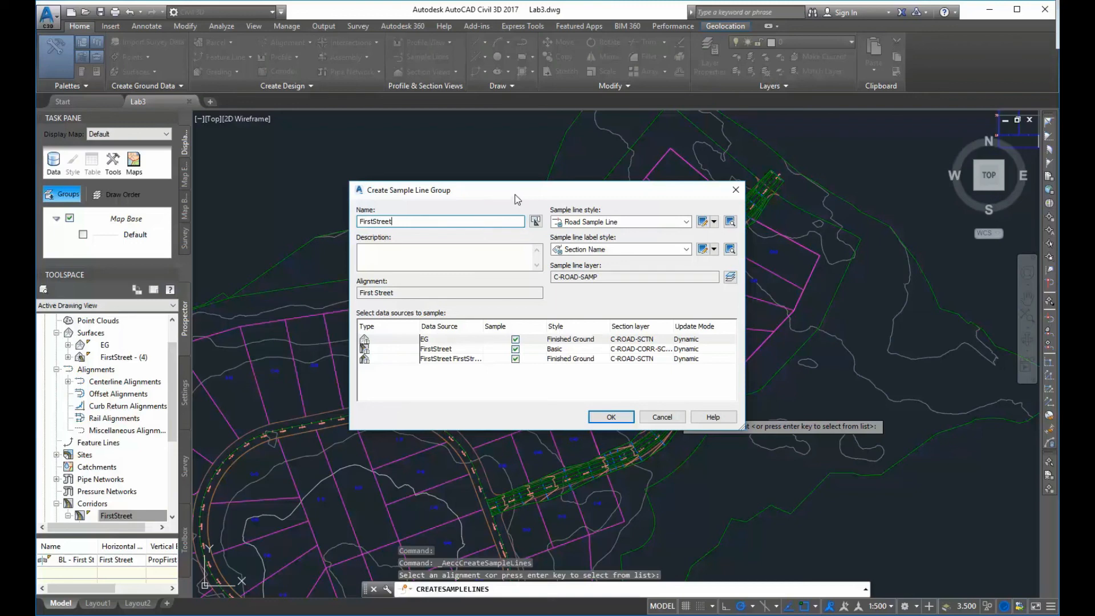
drag(411, 190, 294, 130)
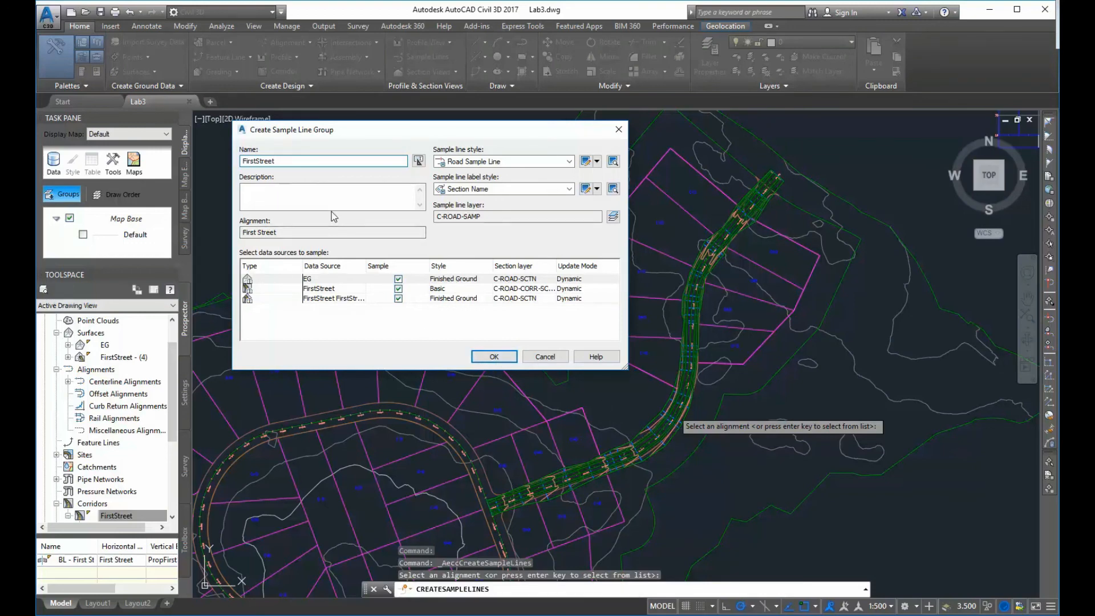
click(495, 358)
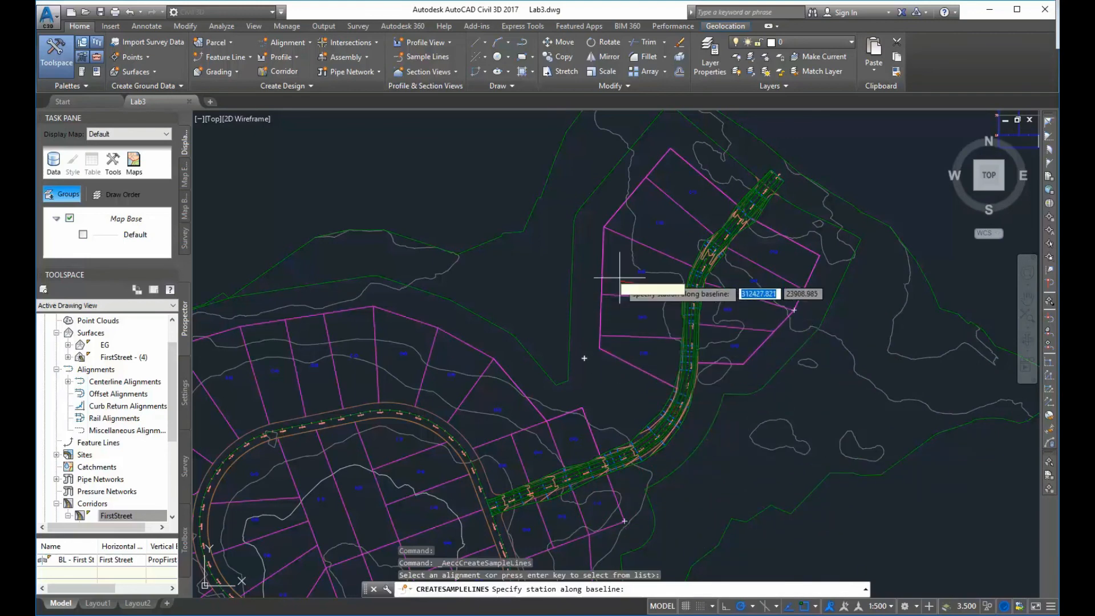
Move the Sample Line Tools clear of the corridor and set the creation method to By range of stations
click(688, 164)
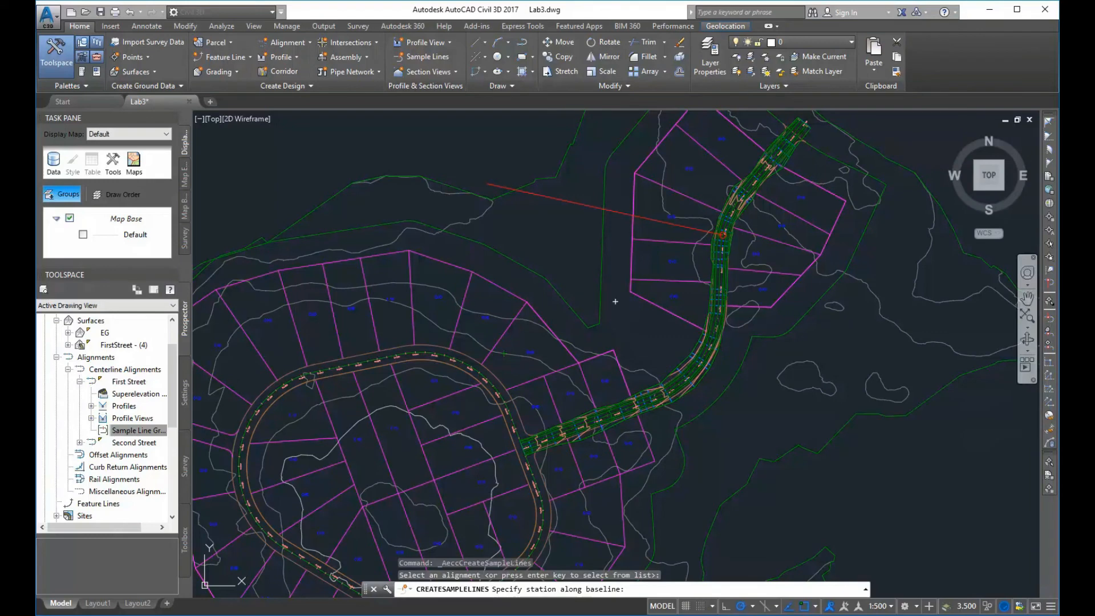
mouse_move(983, 133)
mouse_down()
mouse_move(443, 200)
mouse_move(366, 151)
mouse_up()
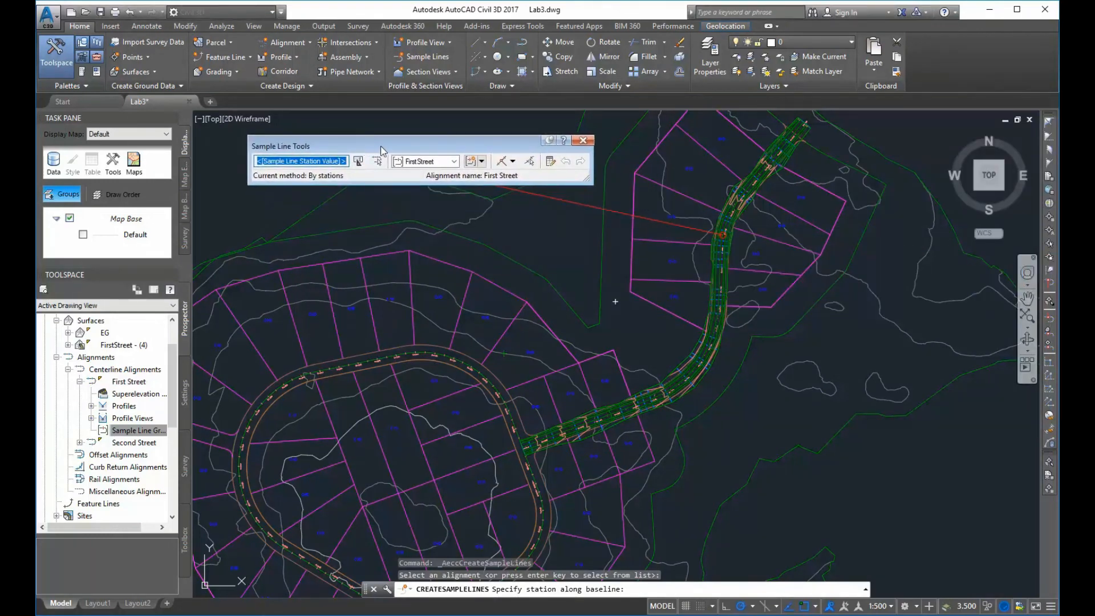
drag(396, 146, 448, 140)
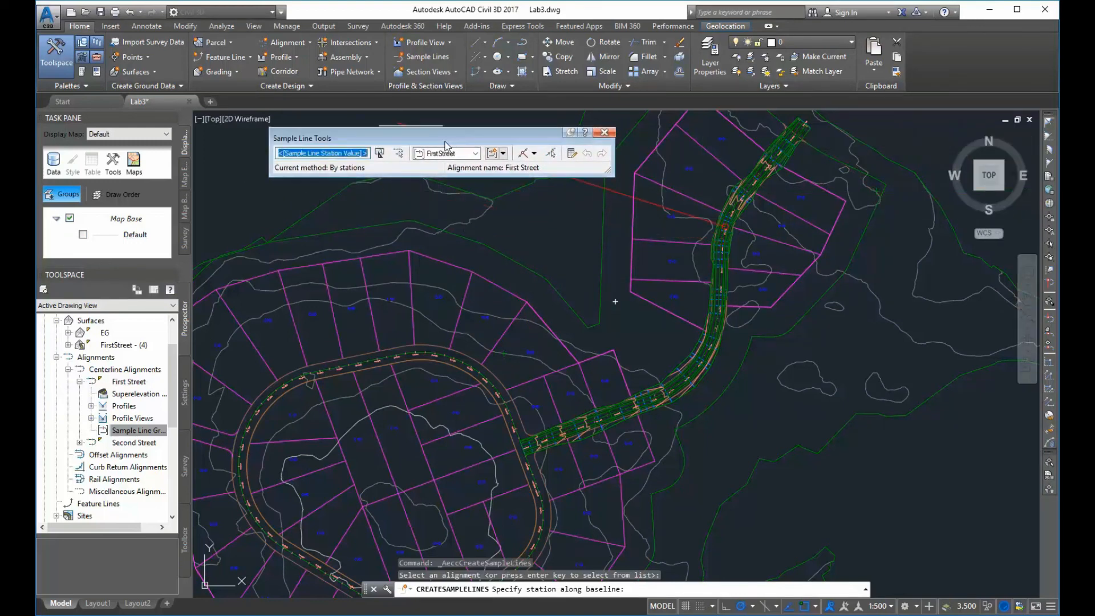
drag(442, 140, 415, 133)
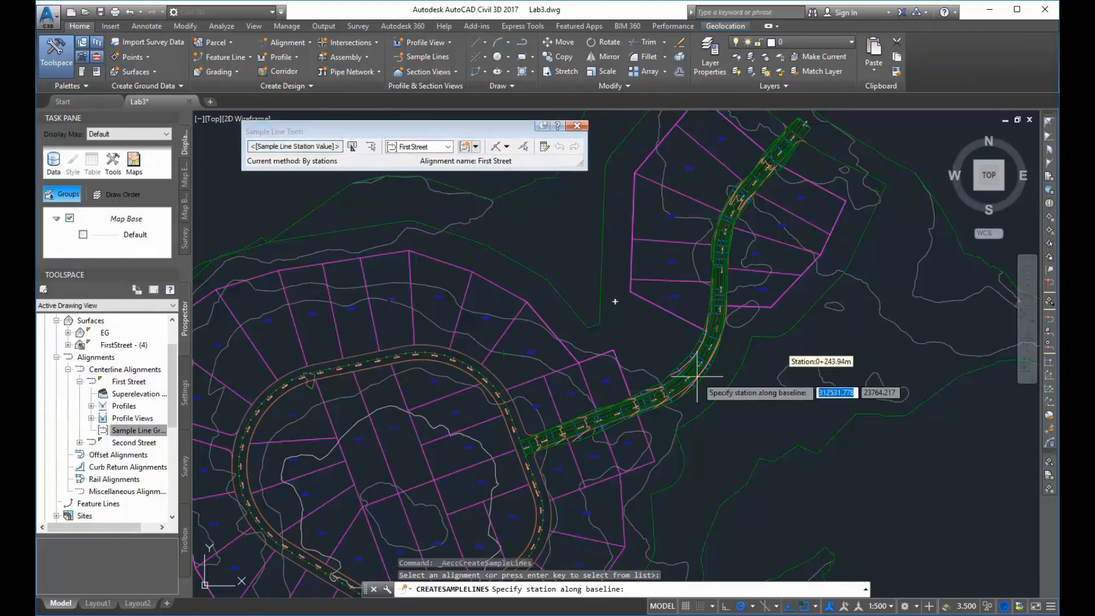
click(507, 149)
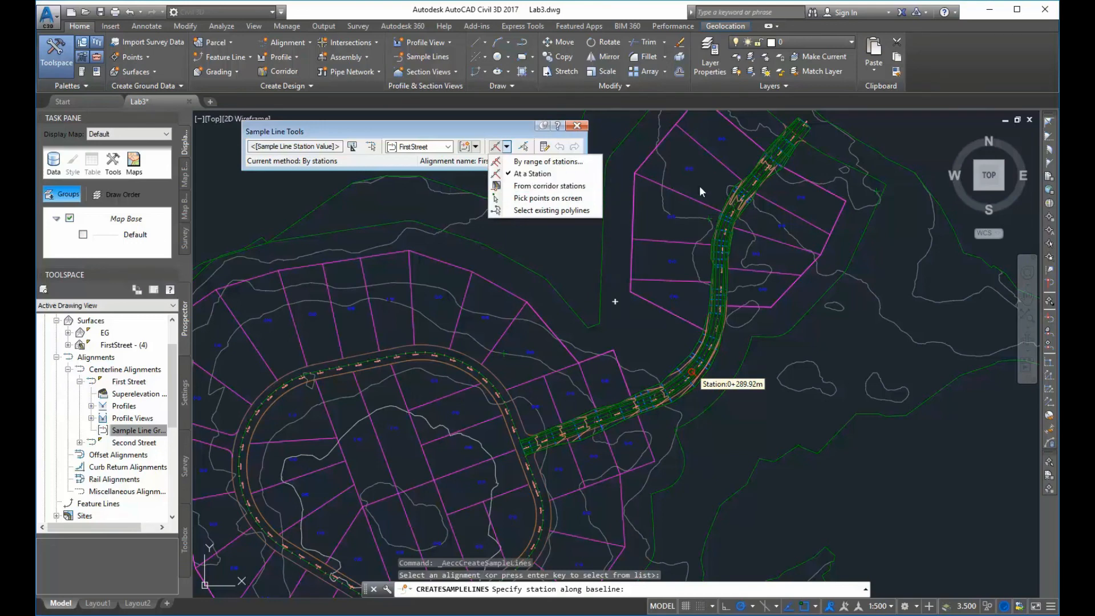
click(530, 163)
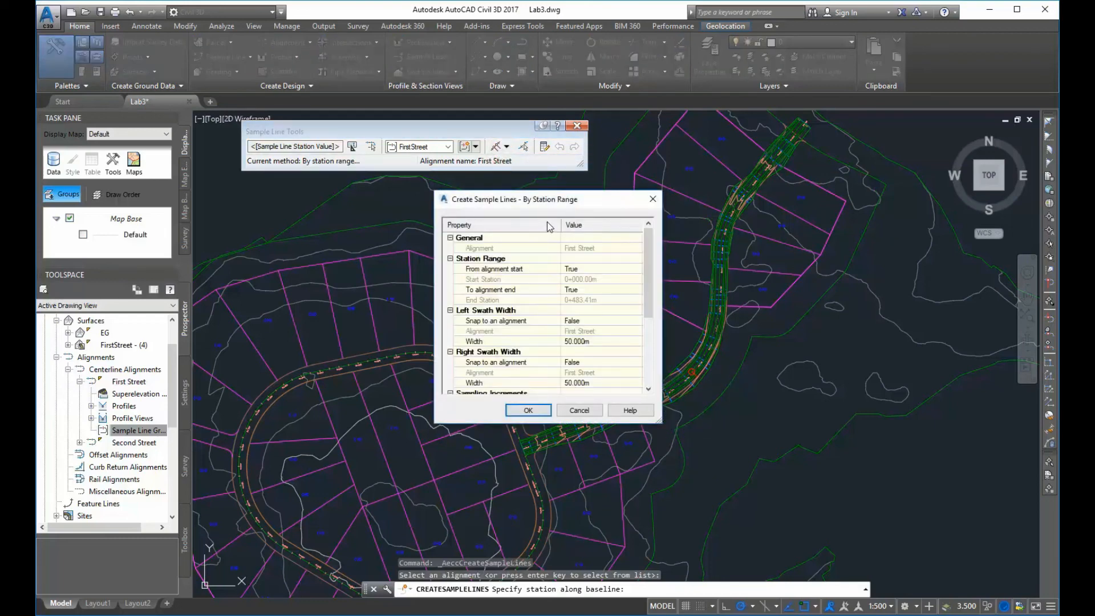
Enlarge the Create Sample Lines dialog and set At Range Start to True in the additional sample controls
drag(660, 423, 712, 460)
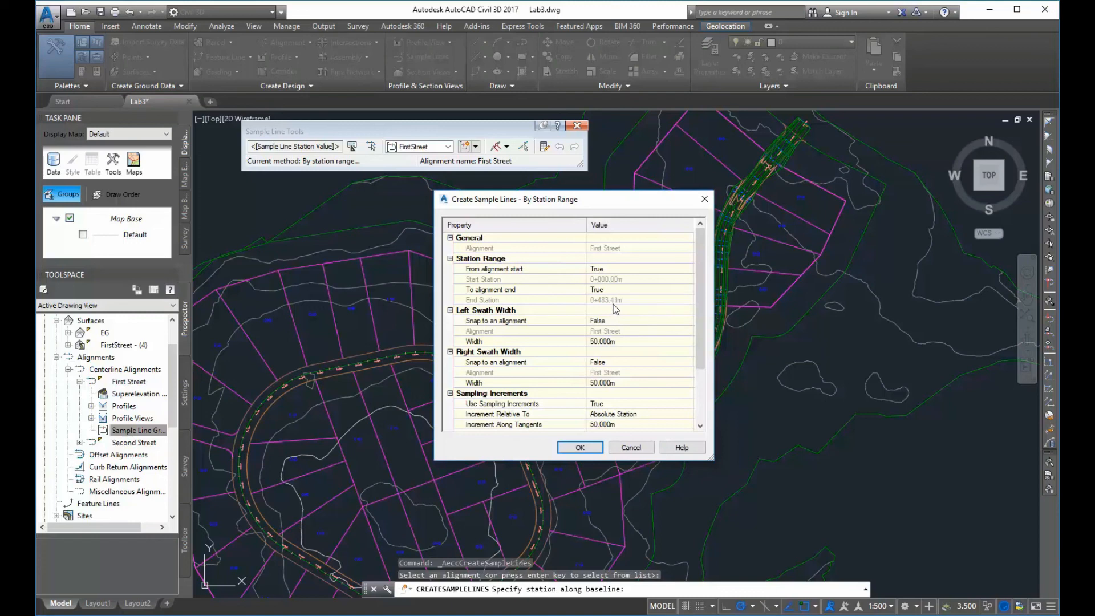
click(605, 272)
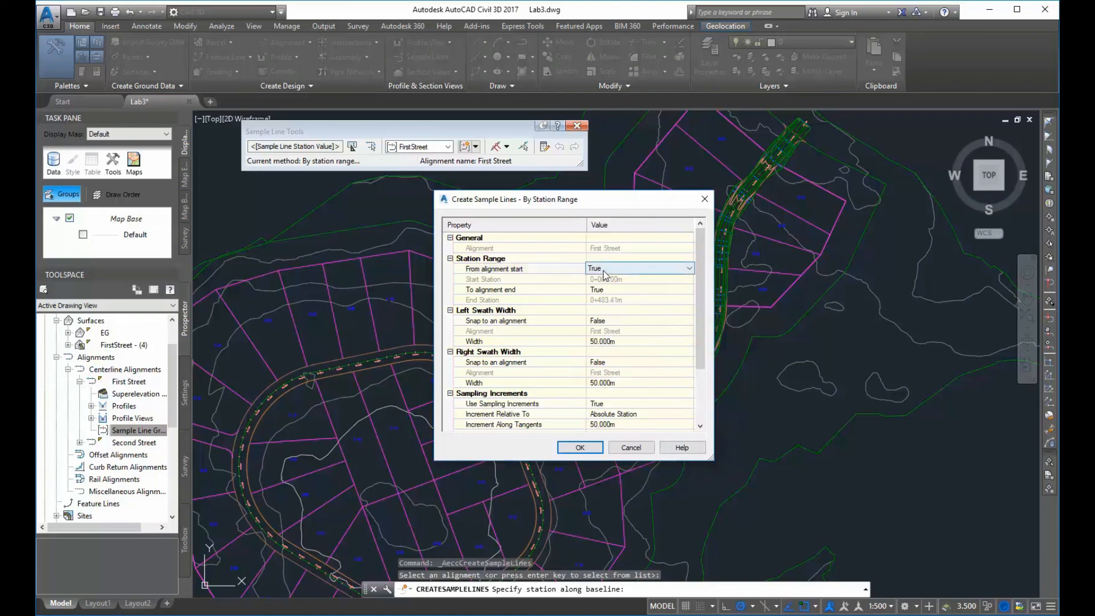
click(632, 282)
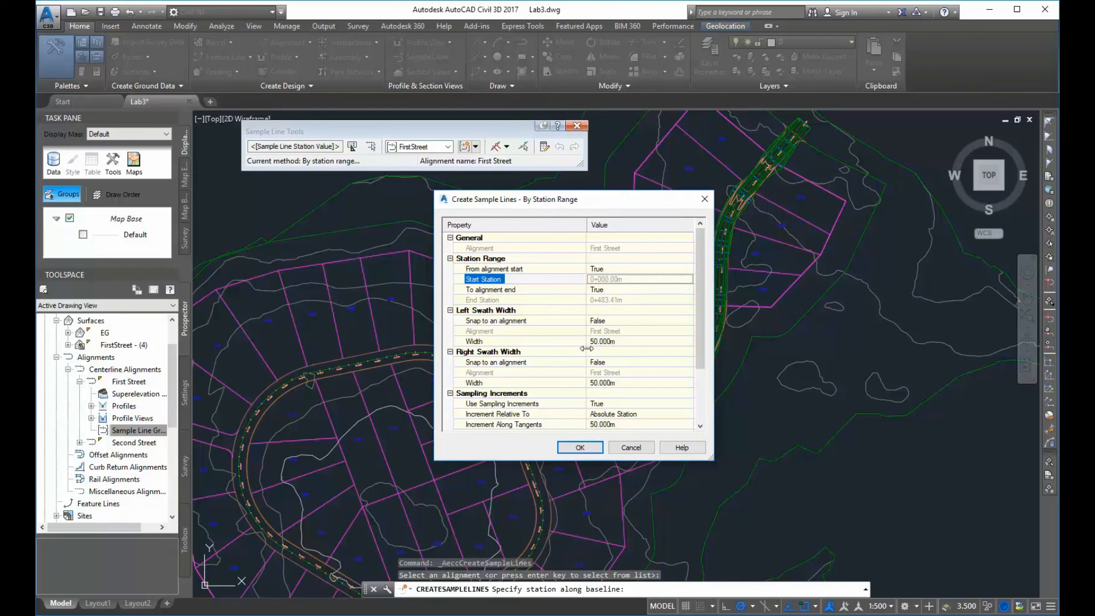
drag(700, 335, 700, 371)
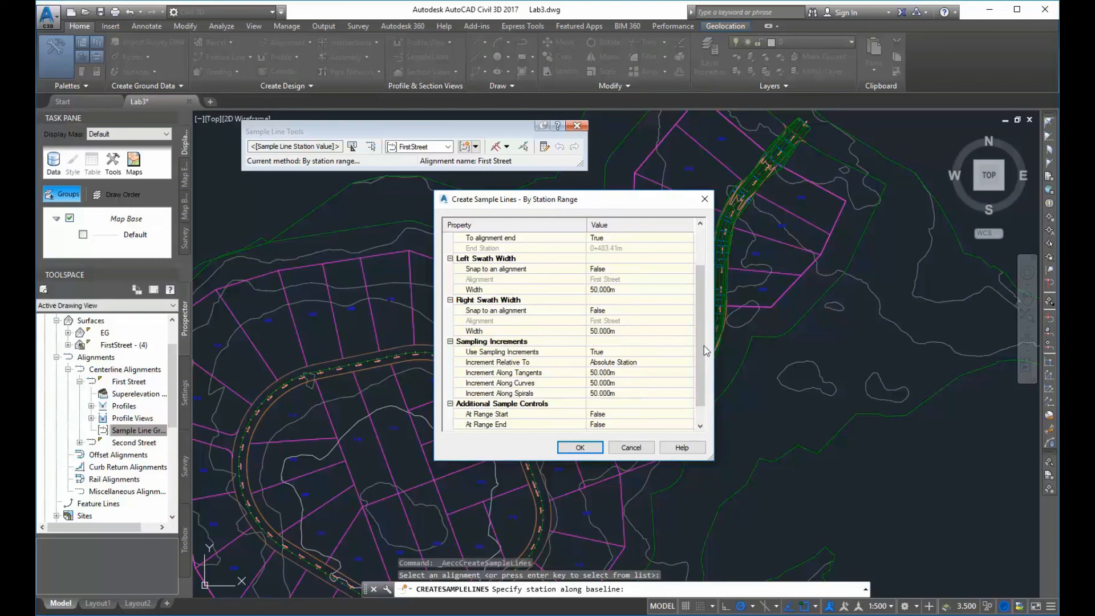
scroll(704, 345, down, 1)
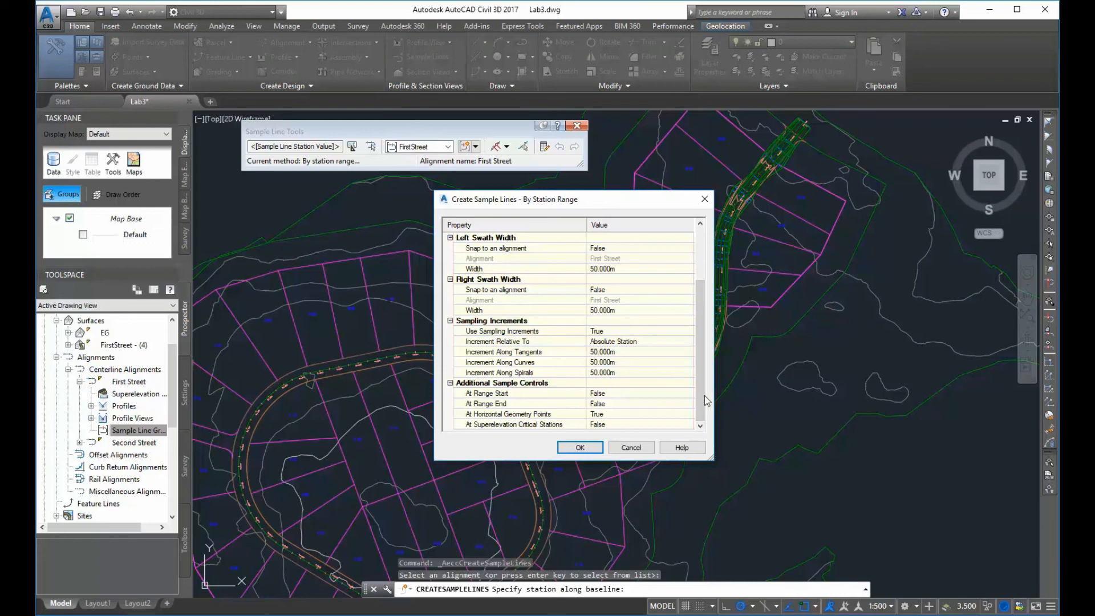
click(614, 393)
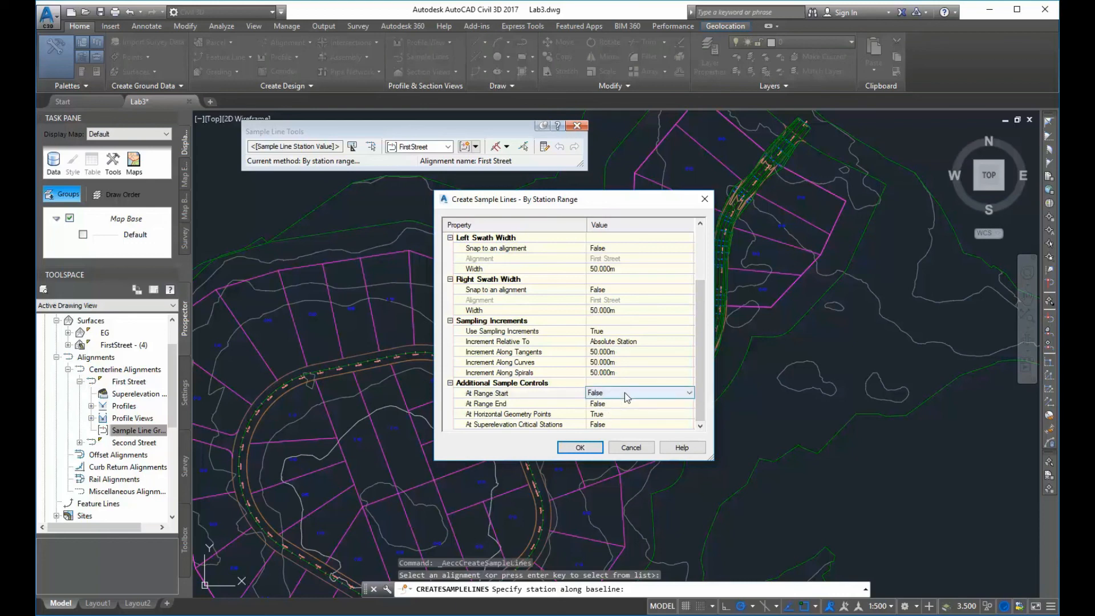
click(690, 395)
click(617, 414)
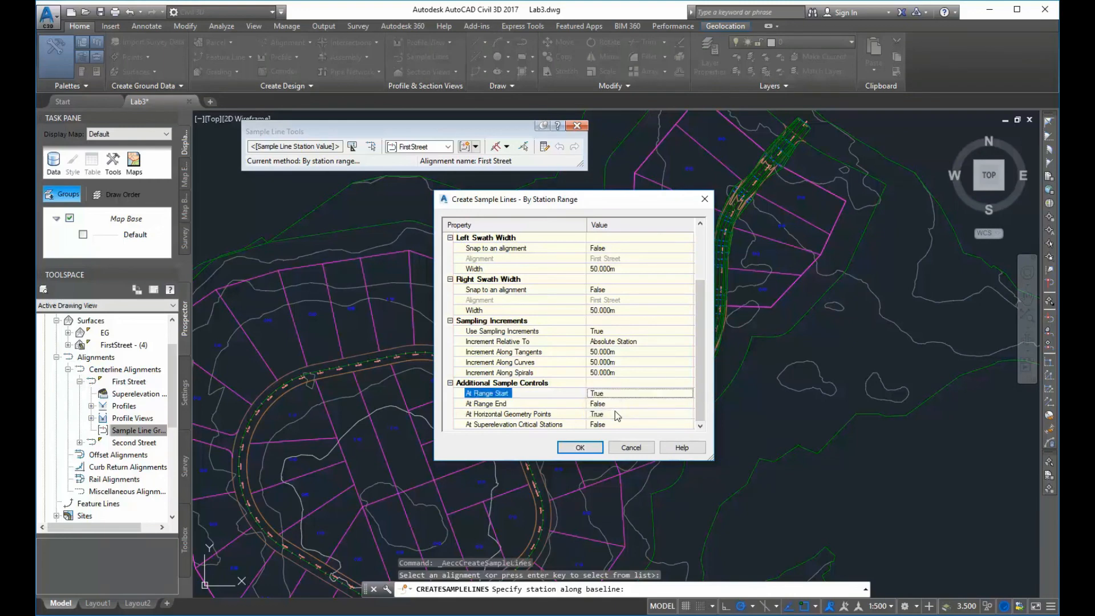
Set At Range End to True, keep At Horizontal Geometry Points True, and create the sample lines, ending the command
click(668, 404)
click(690, 405)
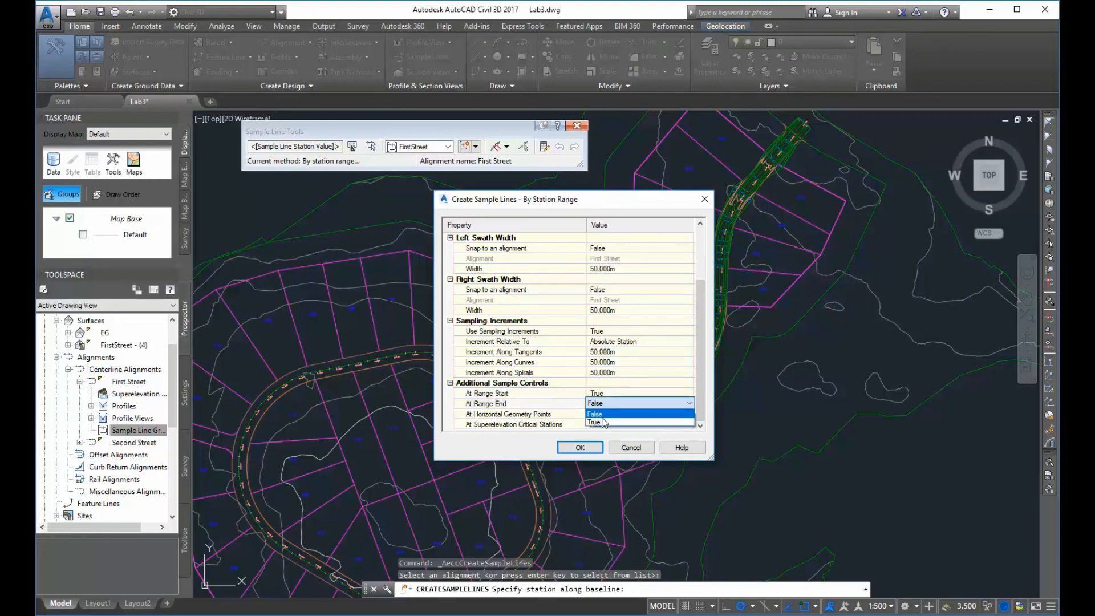
click(606, 415)
click(620, 415)
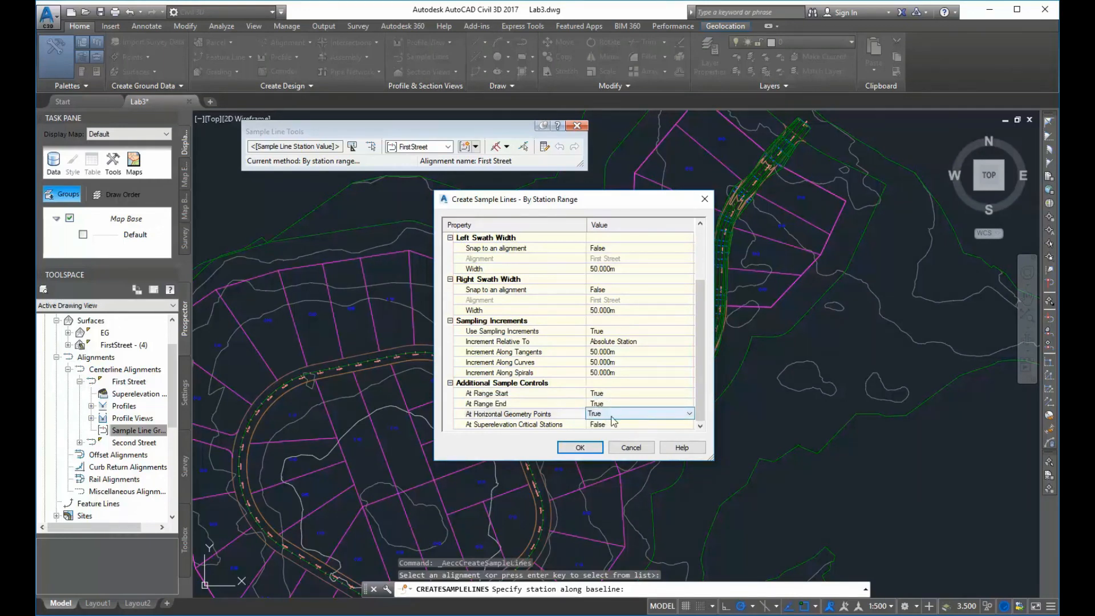
click(701, 405)
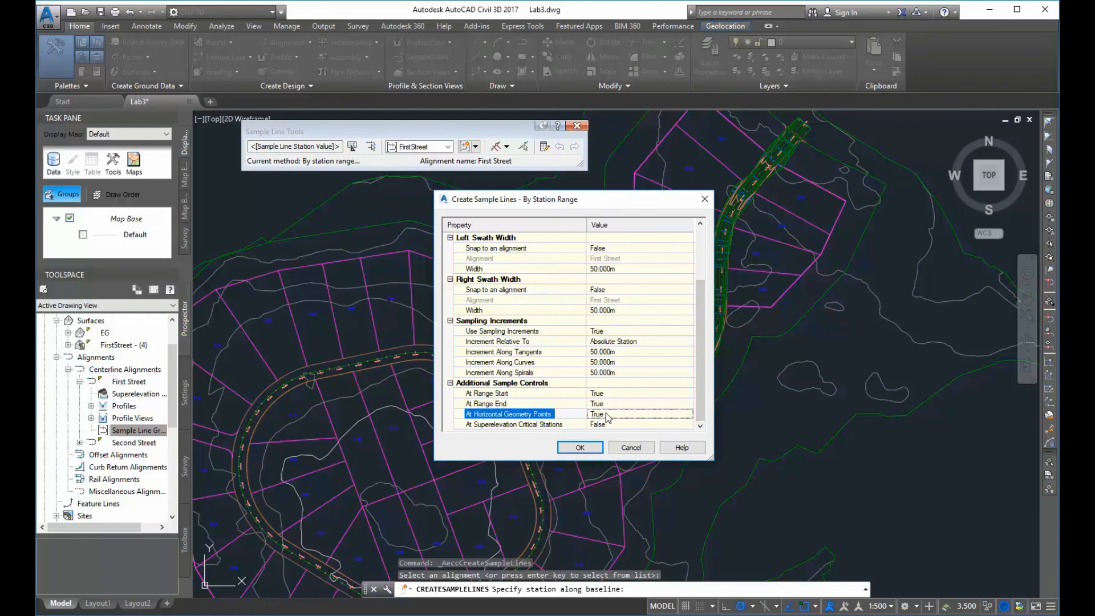
click(595, 450)
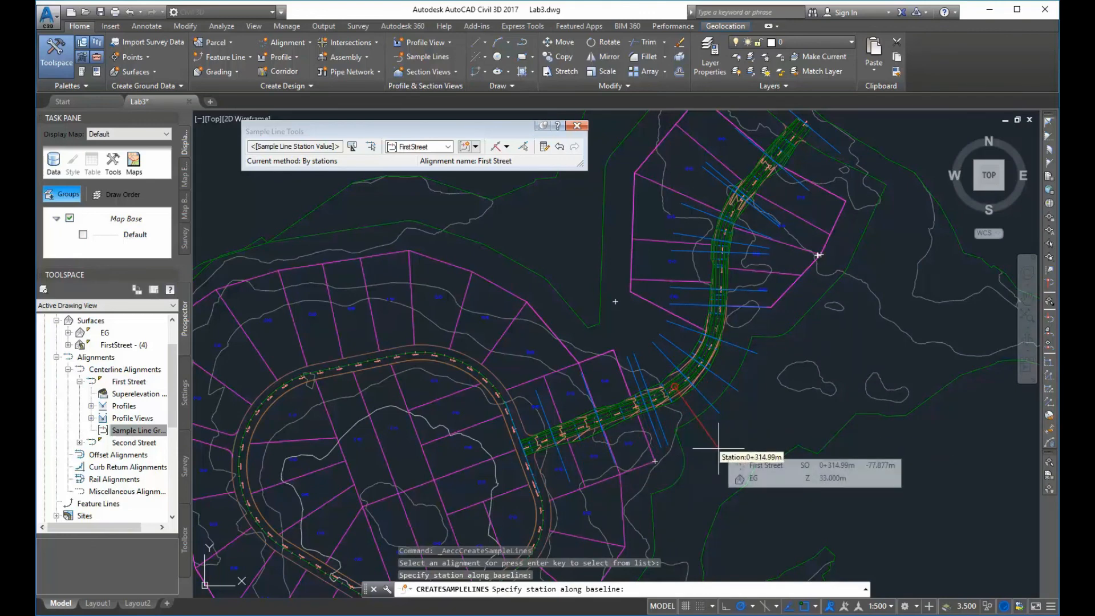
key(Escape)
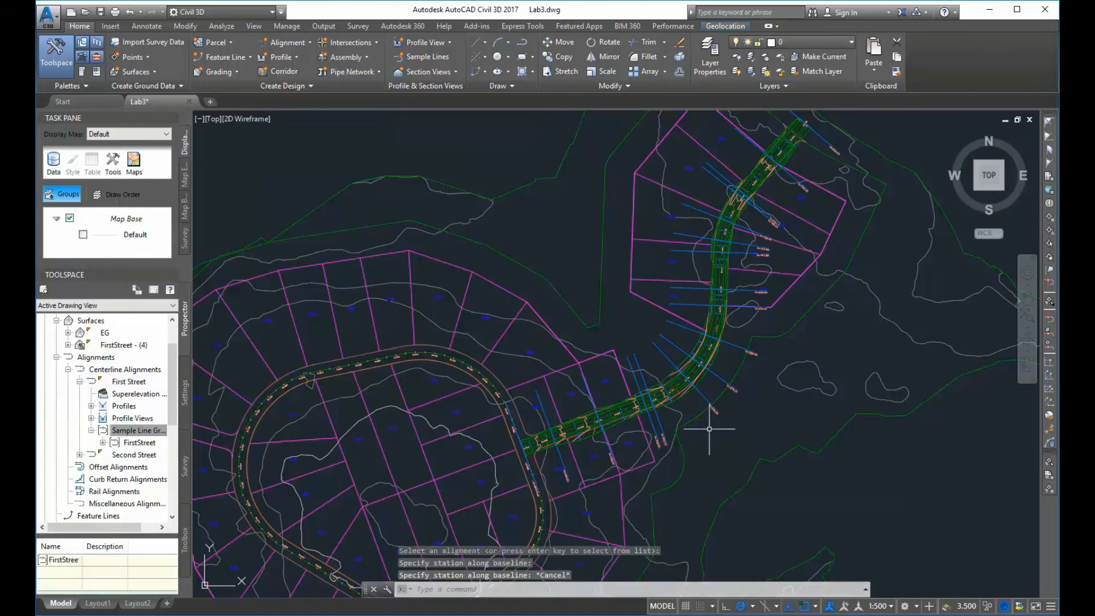
Examine the sample lines and their station labels along the First Street corridor, including its start and the curves
scroll(716, 411, up, 5)
scroll(719, 379, down, 3)
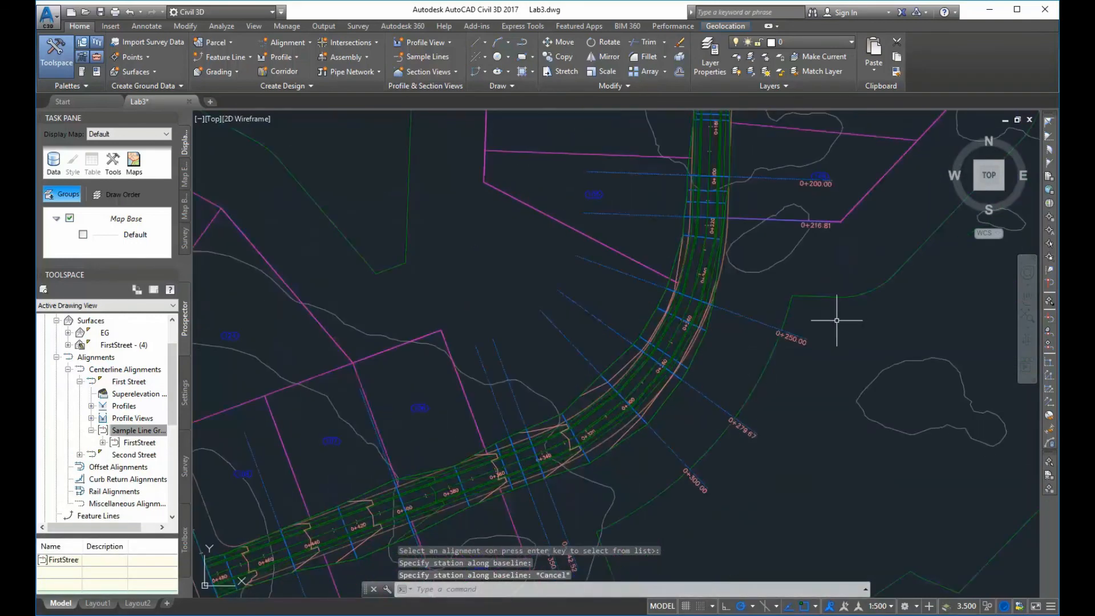
scroll(790, 362, up, 3)
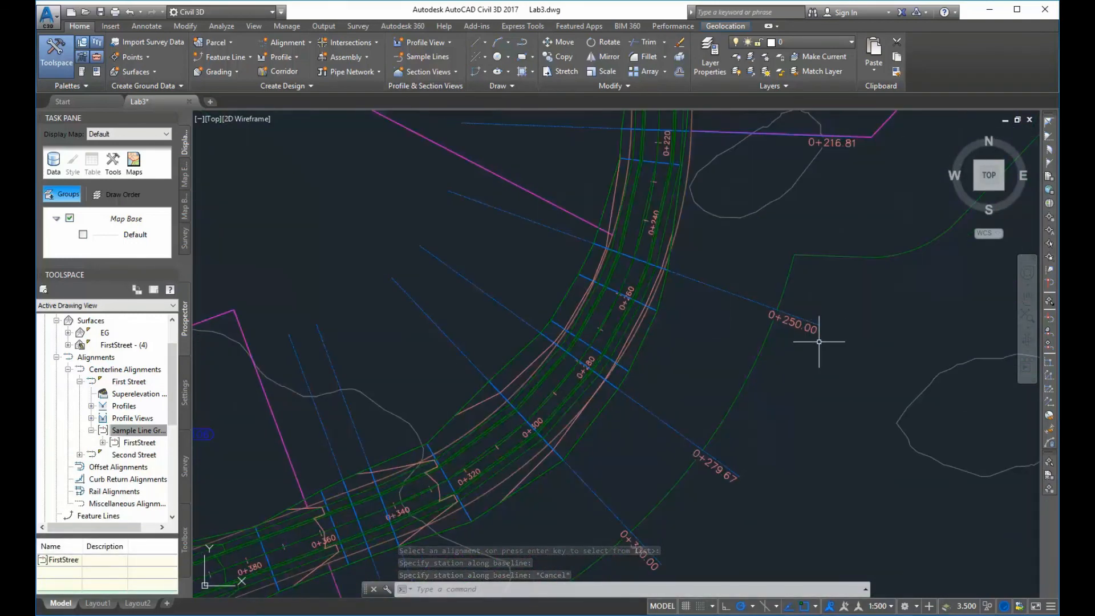
scroll(829, 337, down, 6)
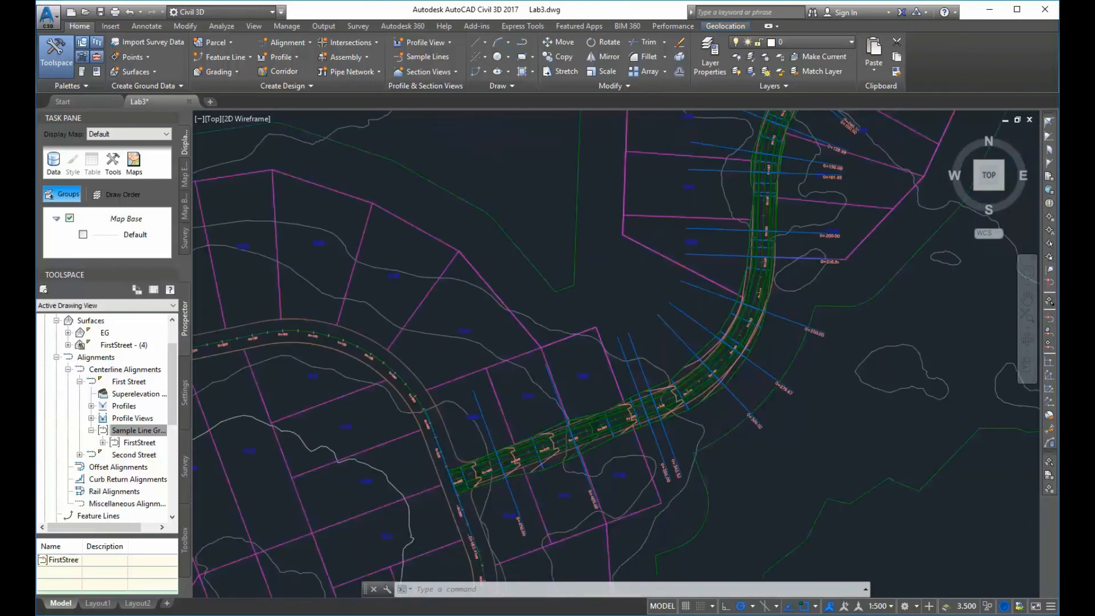
scroll(741, 298, up, 5)
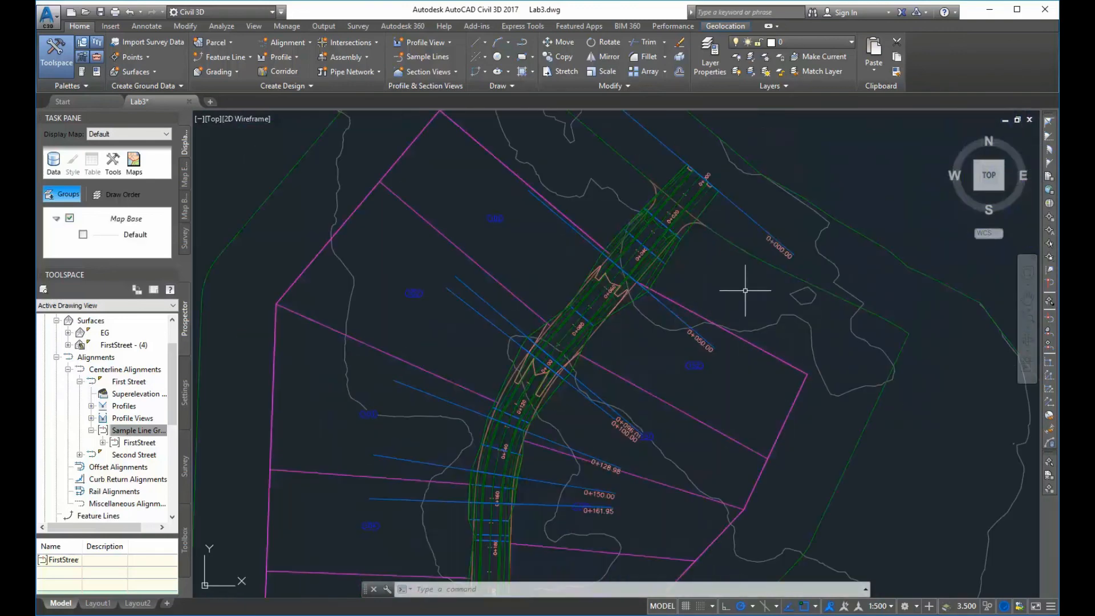
middle_drag(724, 228, 731, 261)
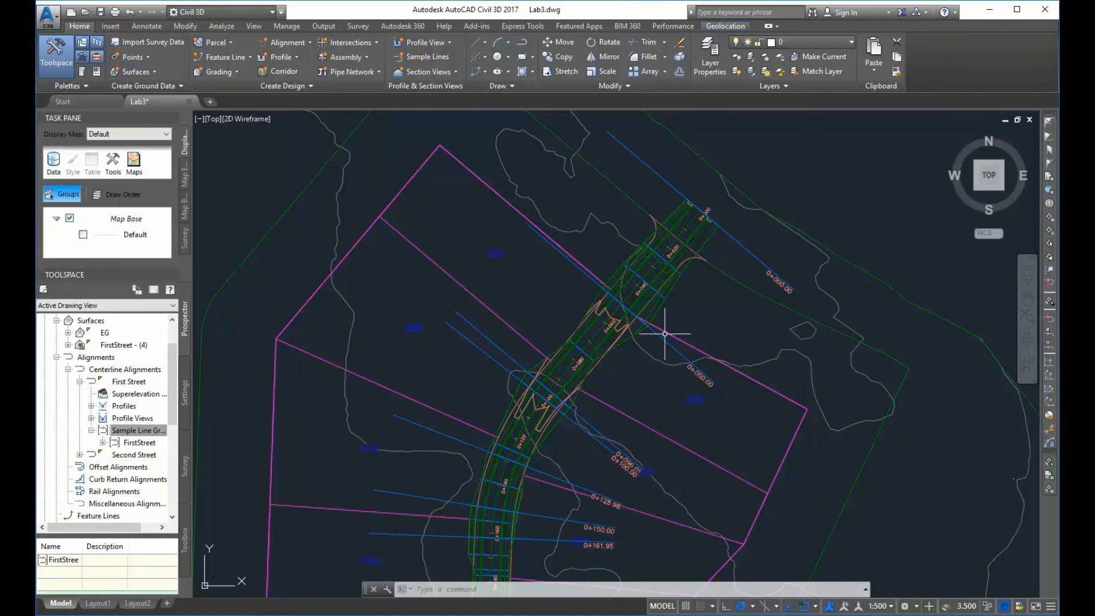
scroll(709, 246, up, 2)
scroll(723, 249, down, 1)
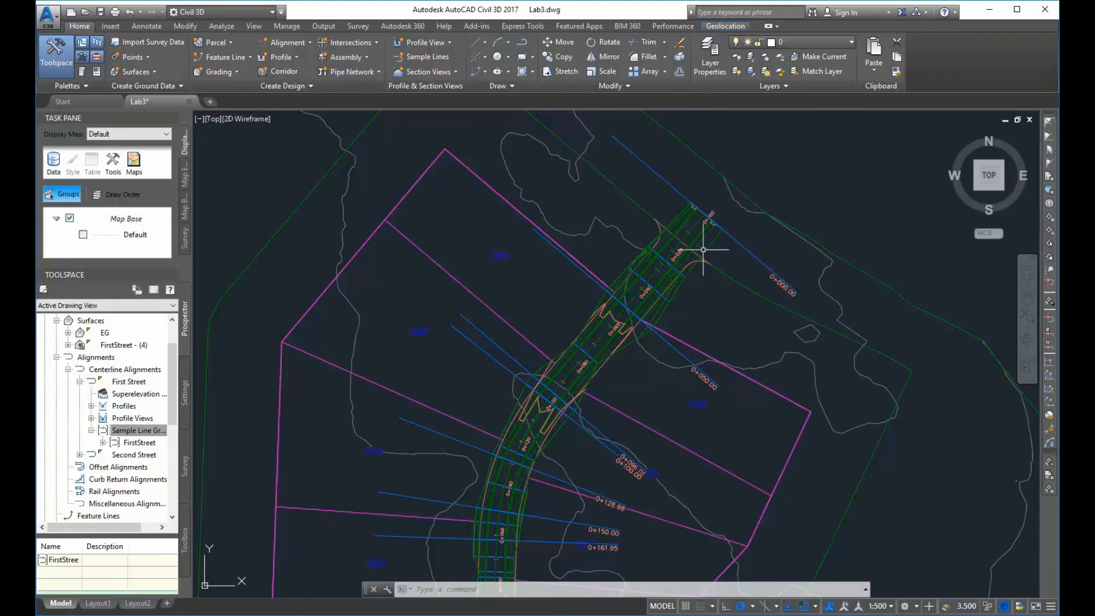
scroll(687, 310, up, 2)
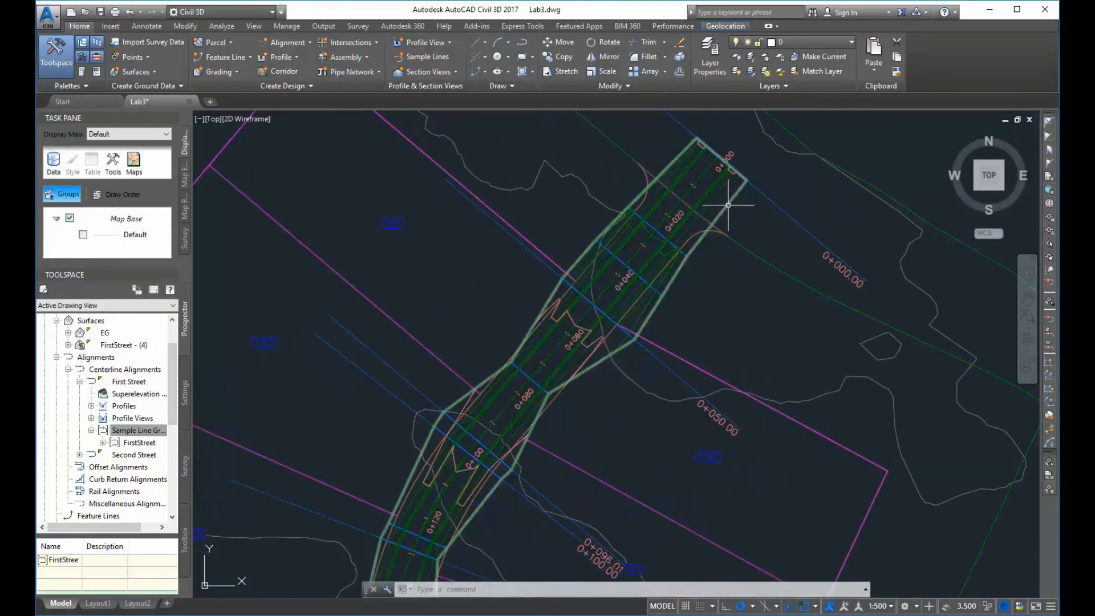
scroll(721, 244, down, 5)
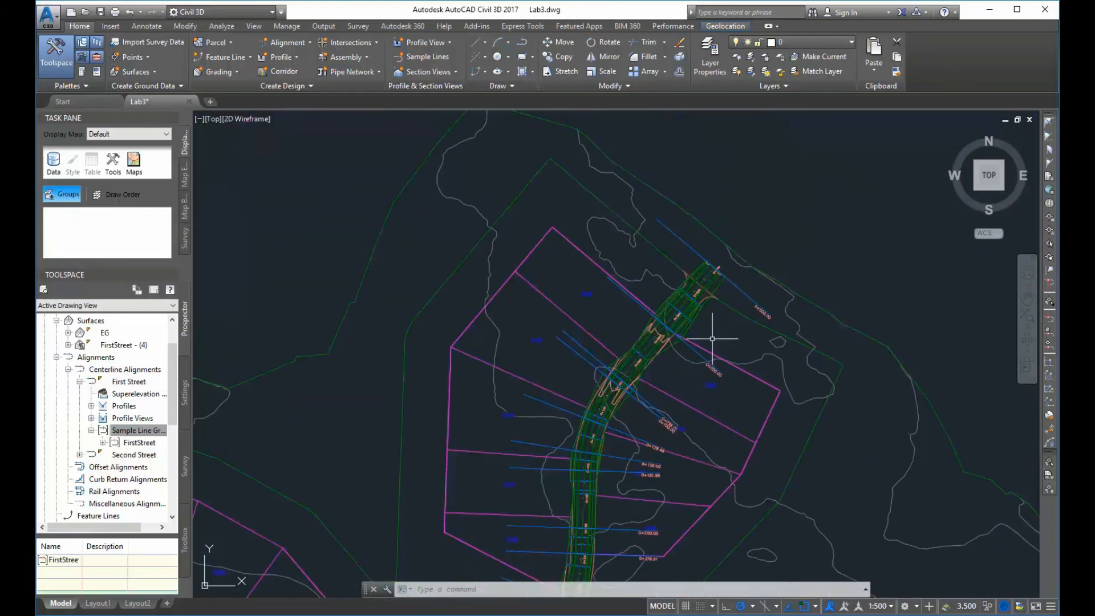
middle_drag(685, 367, 670, 290)
mouse_move(664, 310)
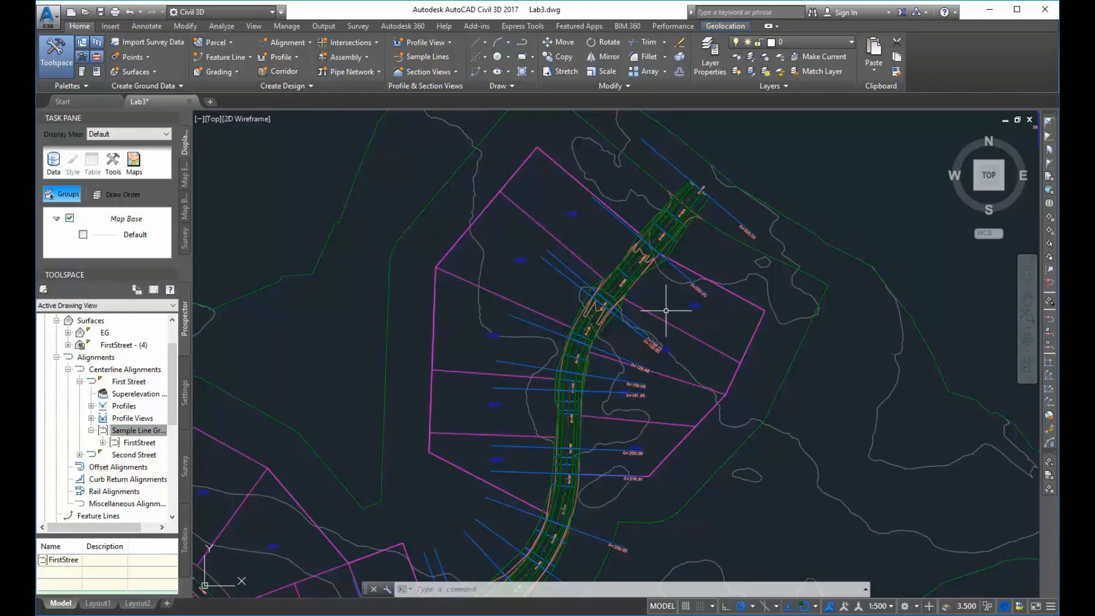
scroll(659, 306, up, 2)
scroll(660, 305, up, 2)
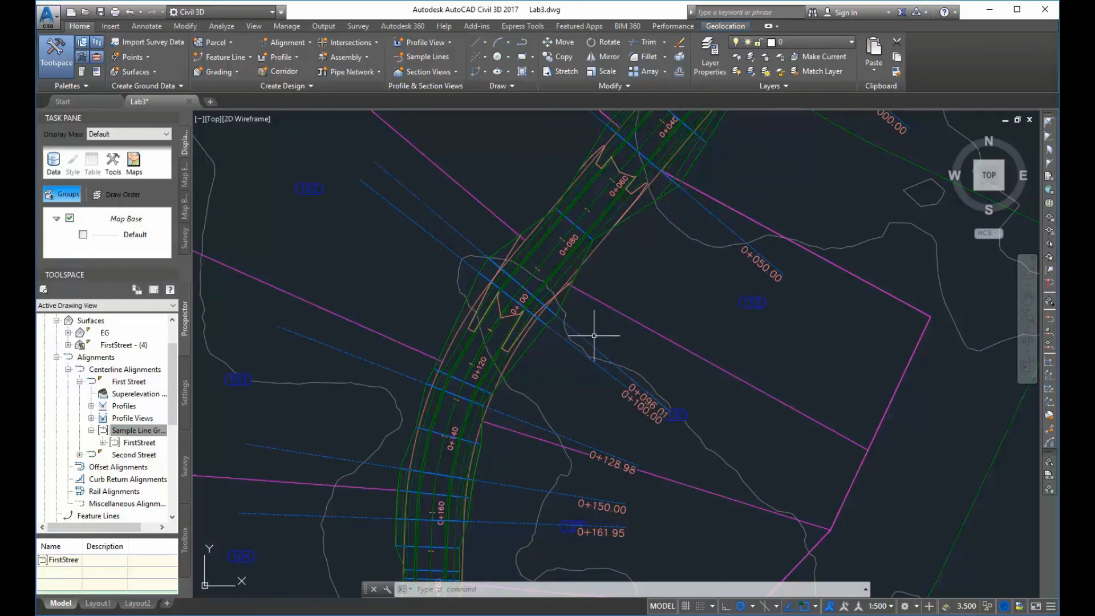
scroll(596, 319, down, 2)
middle_drag(592, 353, 642, 254)
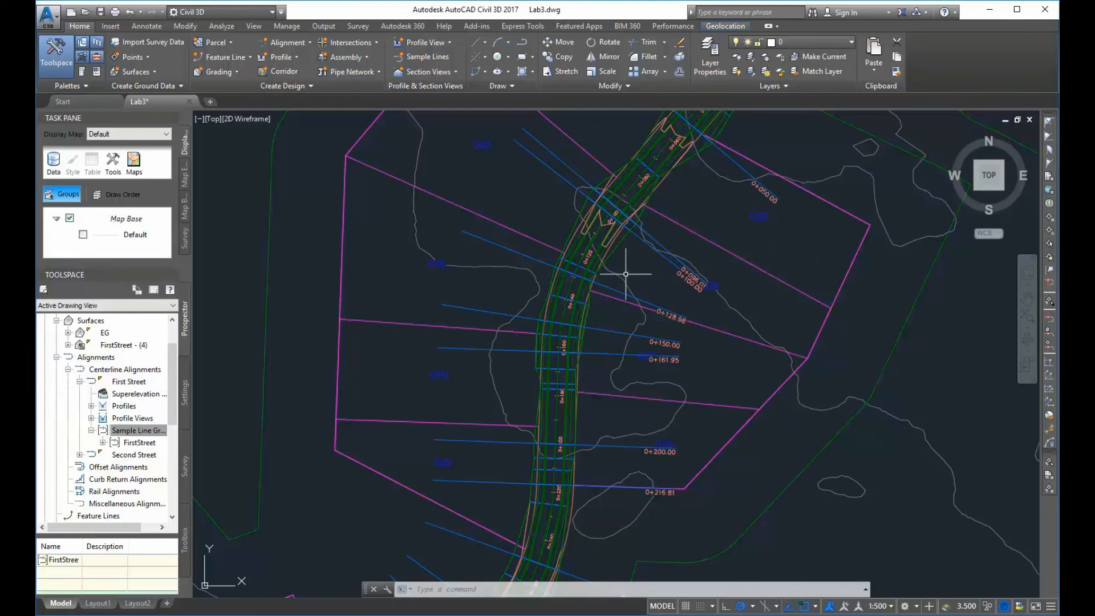
scroll(632, 275, up, 2)
scroll(633, 257, down, 2)
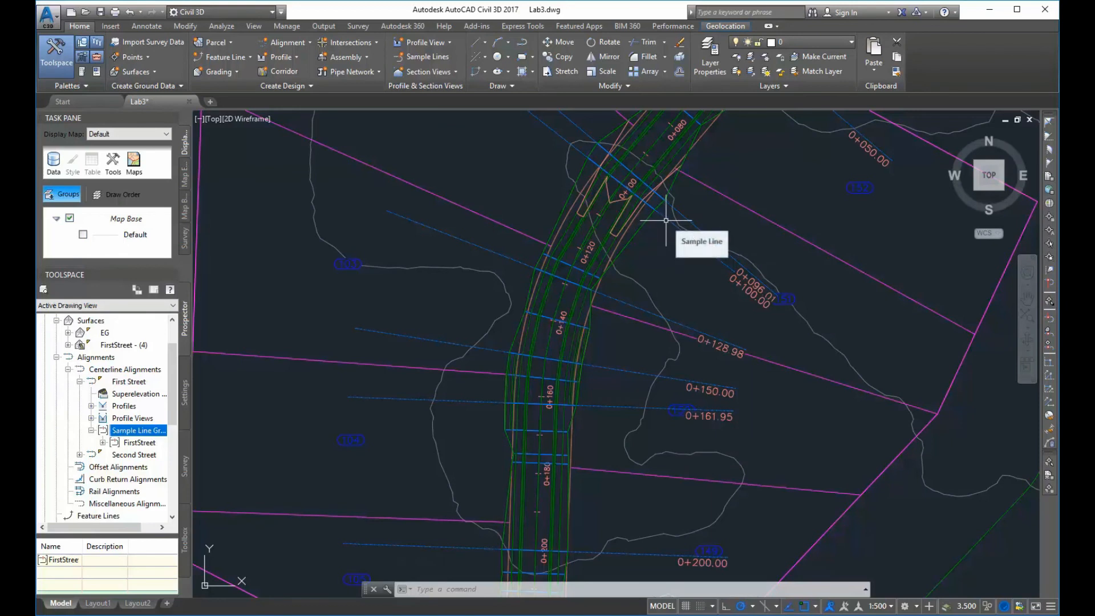
click(631, 216)
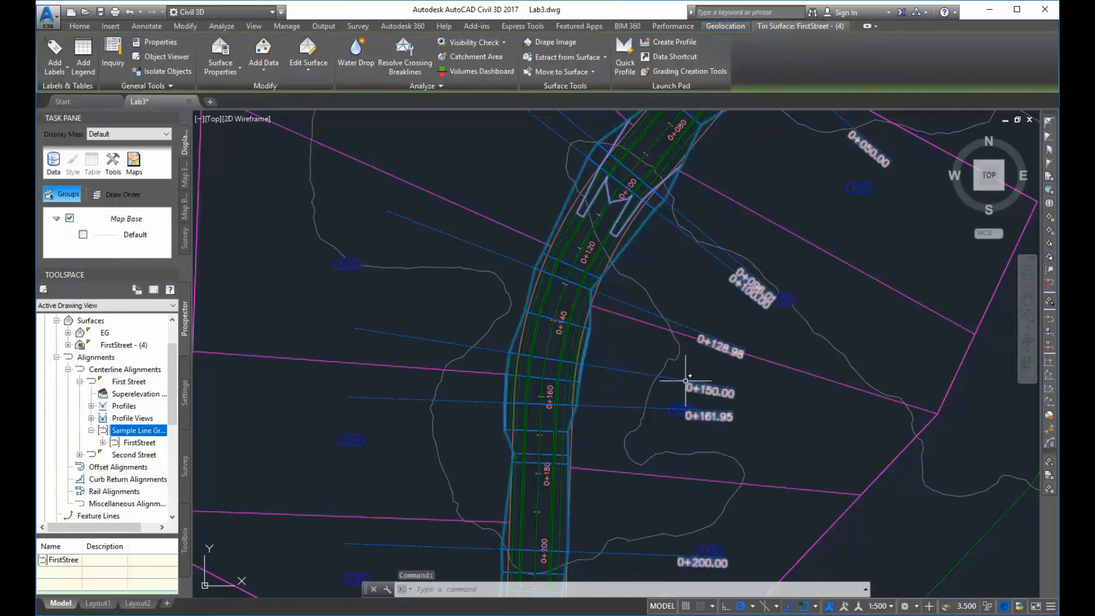
key(Escape)
key(Escape)
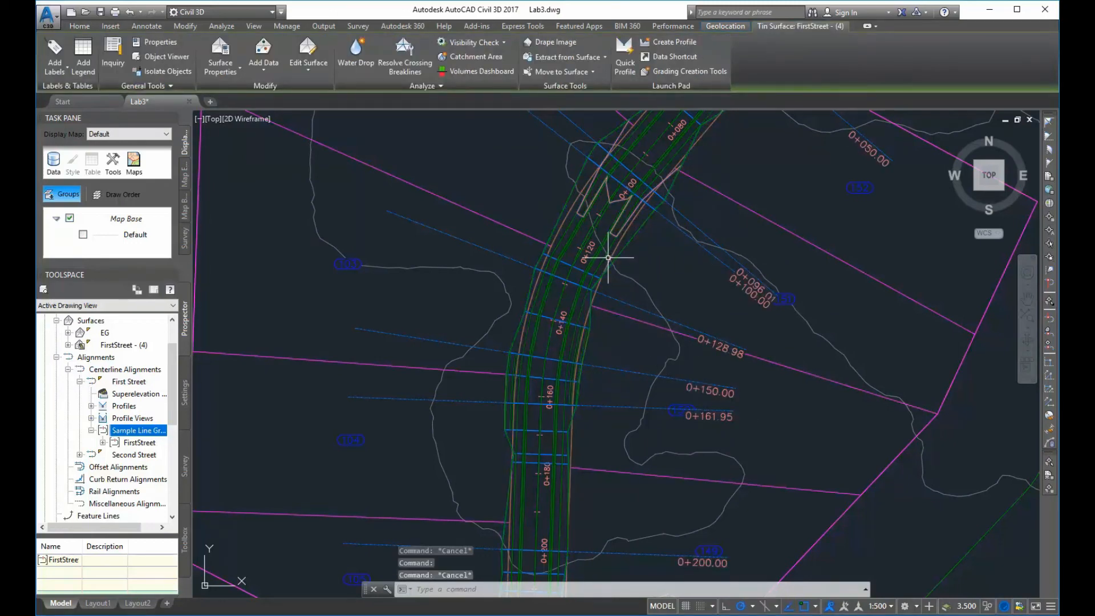
Open the FirstStreet corridor in the Section Editor and inspect its cross section at station 0+100.00m
click(600, 239)
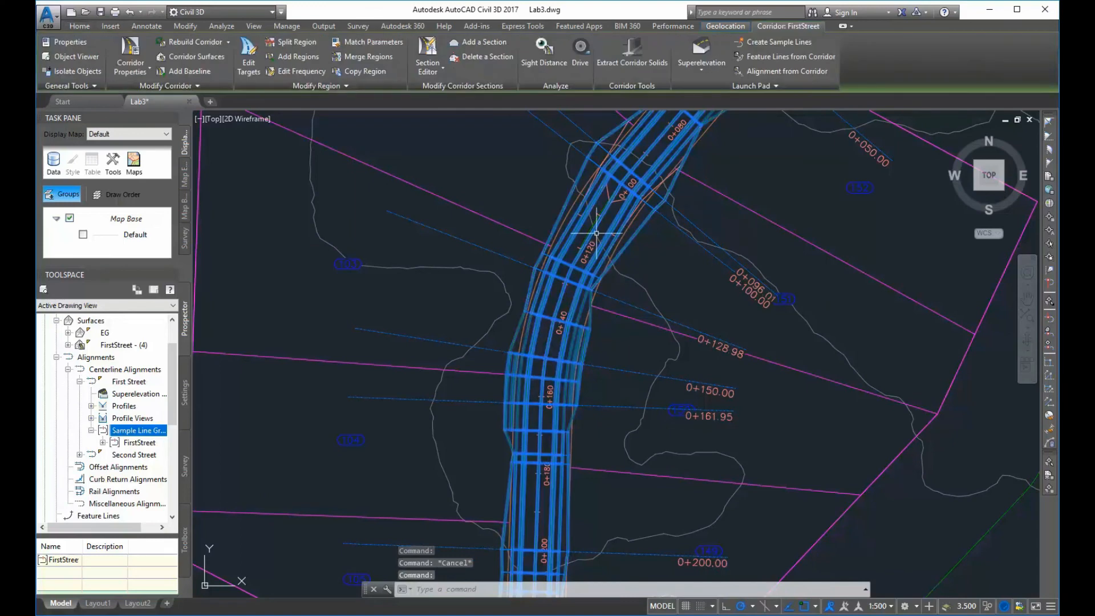
click(429, 52)
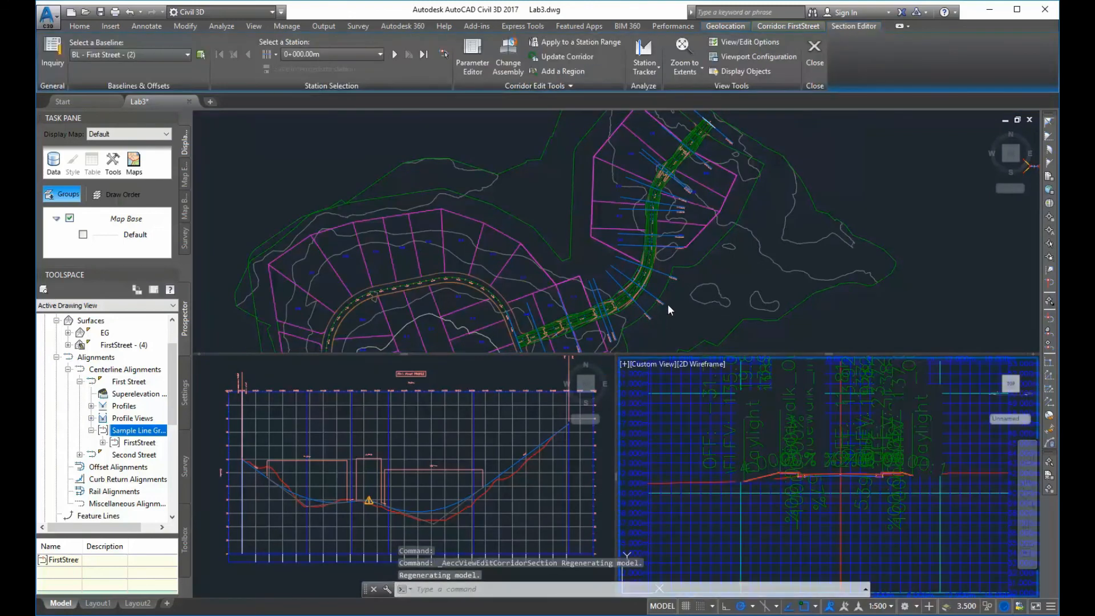
click(380, 54)
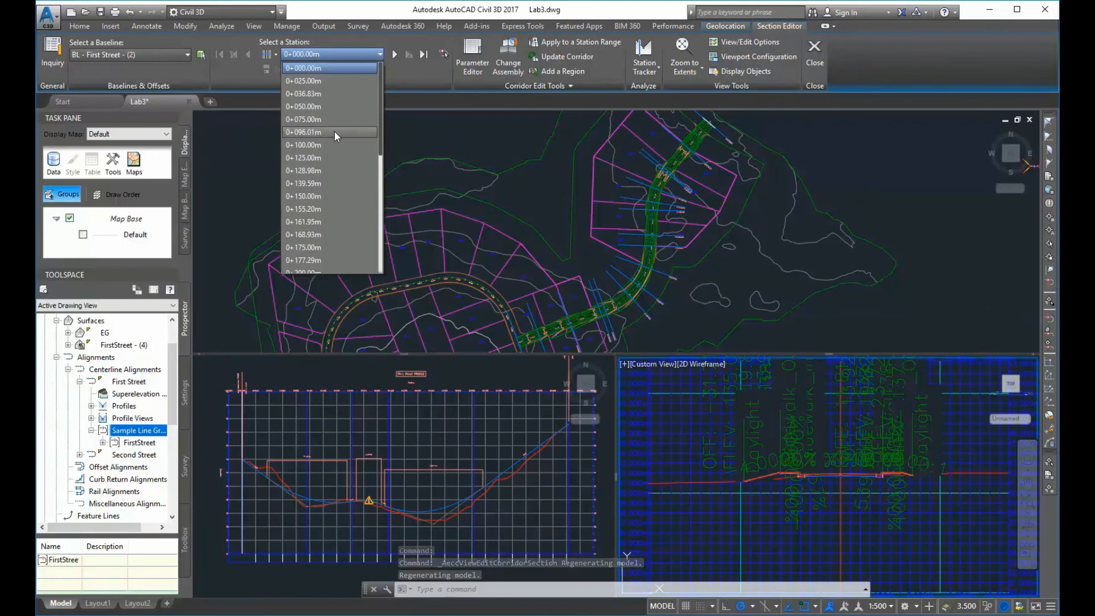
click(322, 145)
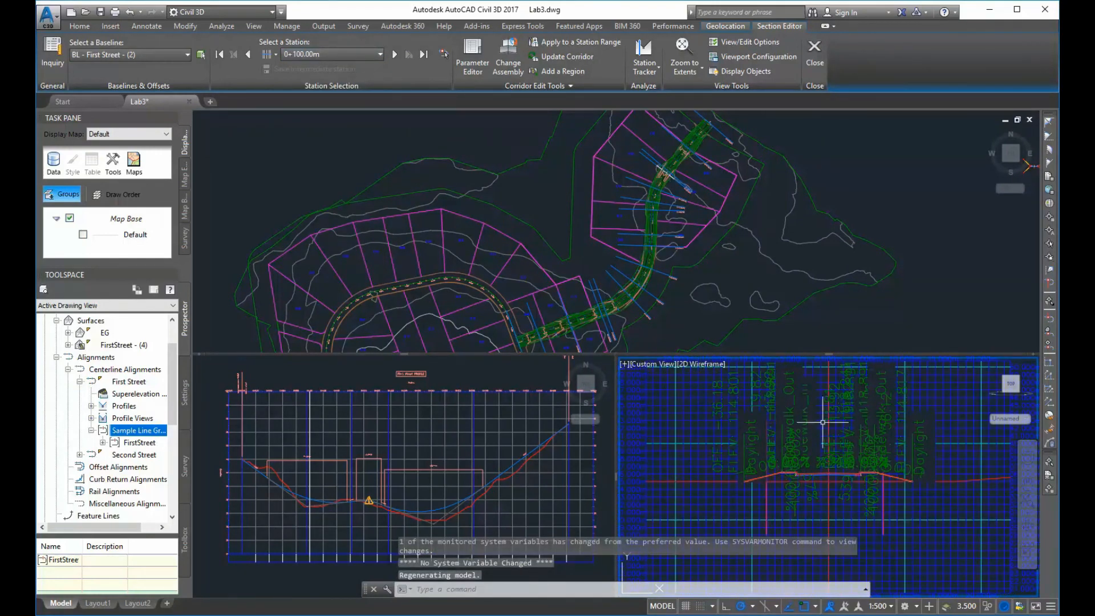
scroll(814, 480, up, 2)
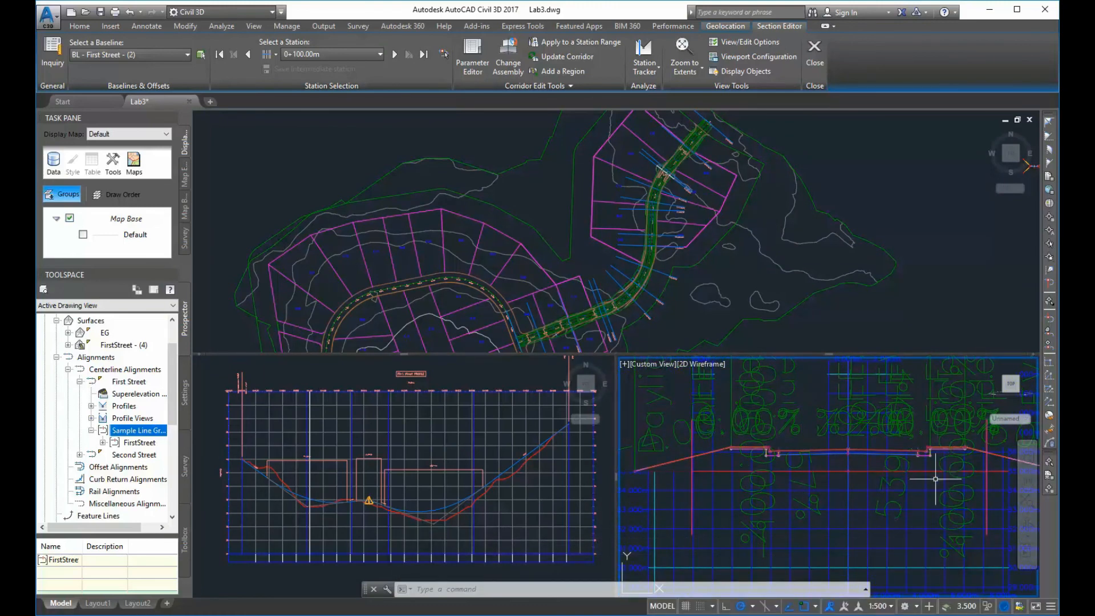
scroll(778, 501, up, 1)
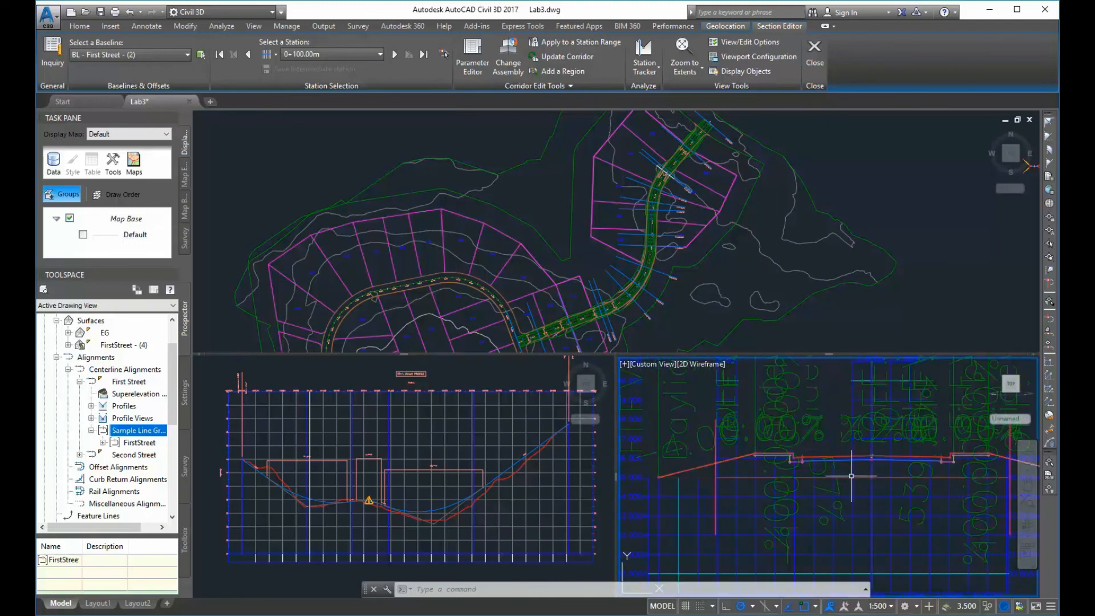
scroll(855, 499, down, 3)
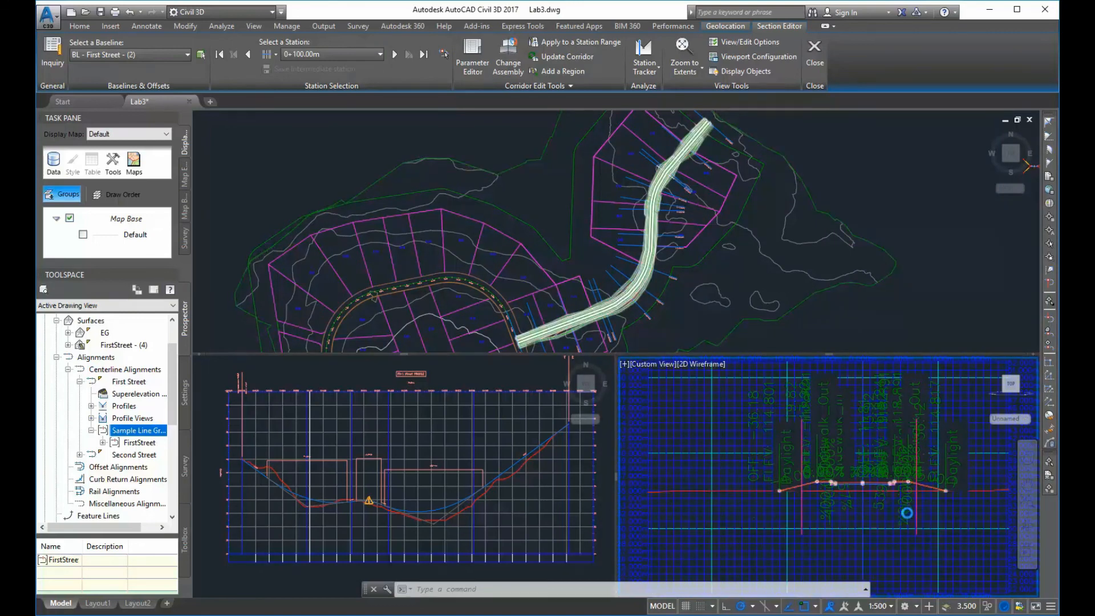
scroll(882, 508, up, 4)
scroll(881, 513, up, 2)
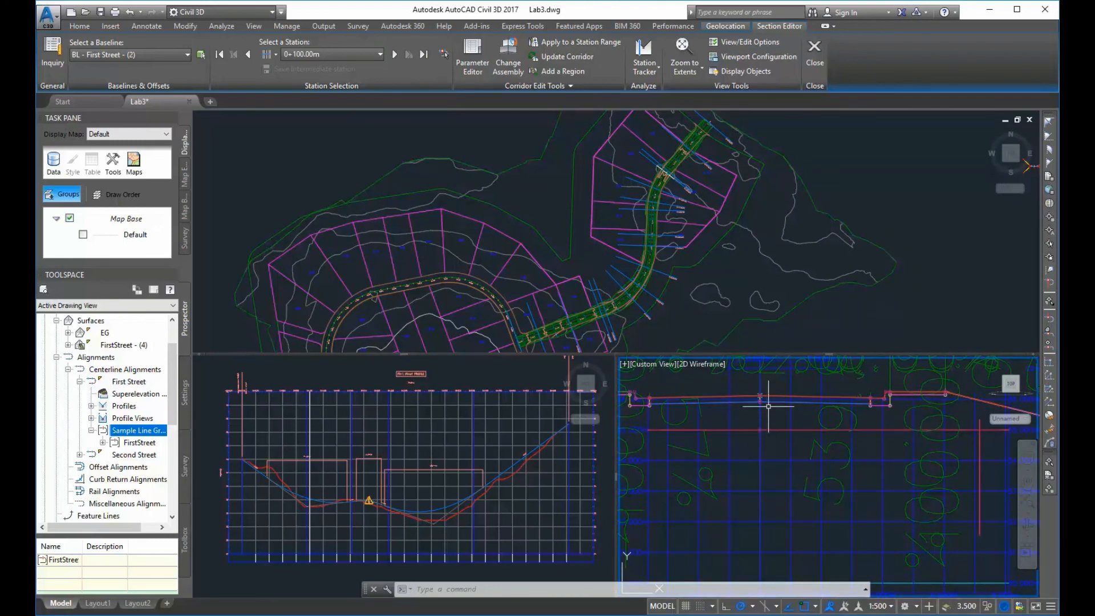
mouse_move(769, 394)
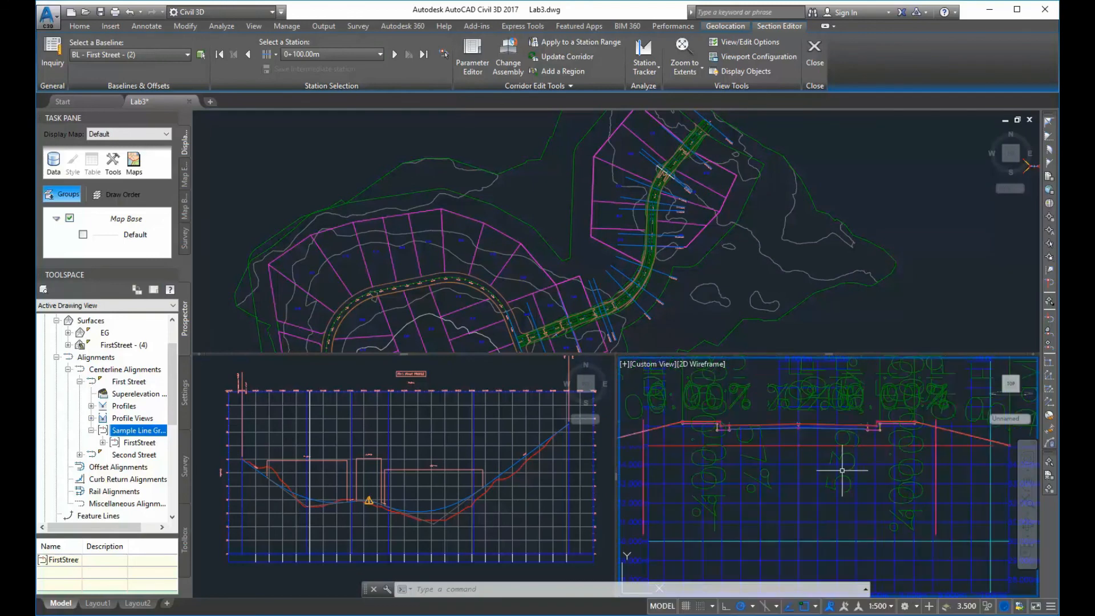
Examine the First Street corridor section at station 0+100.00m, including its daylight points, offsets and elevations, and clear the selection
click(708, 451)
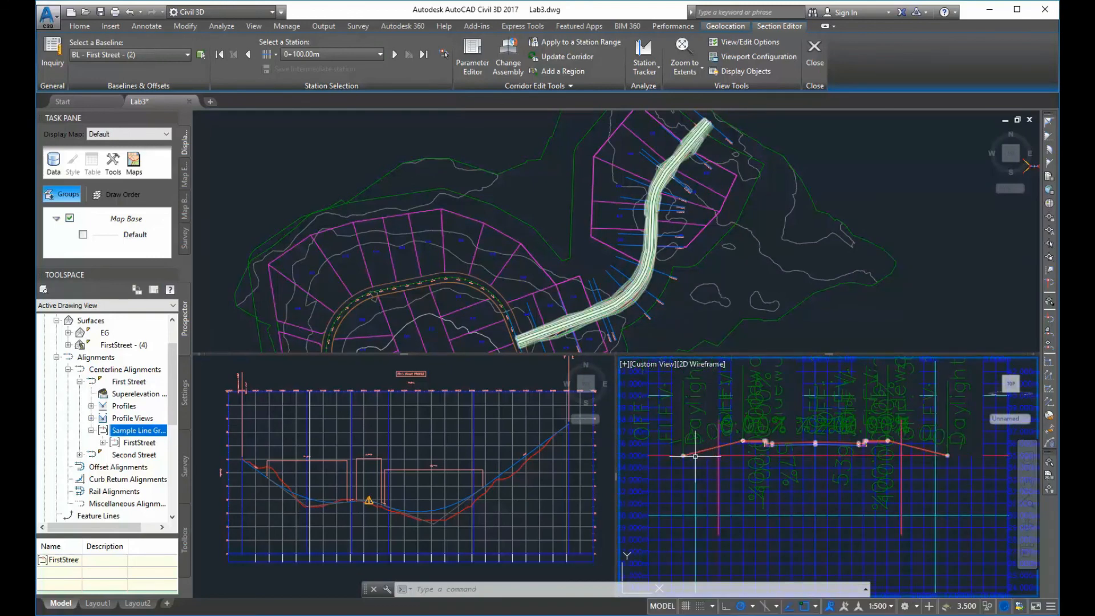
scroll(734, 461, up, 3)
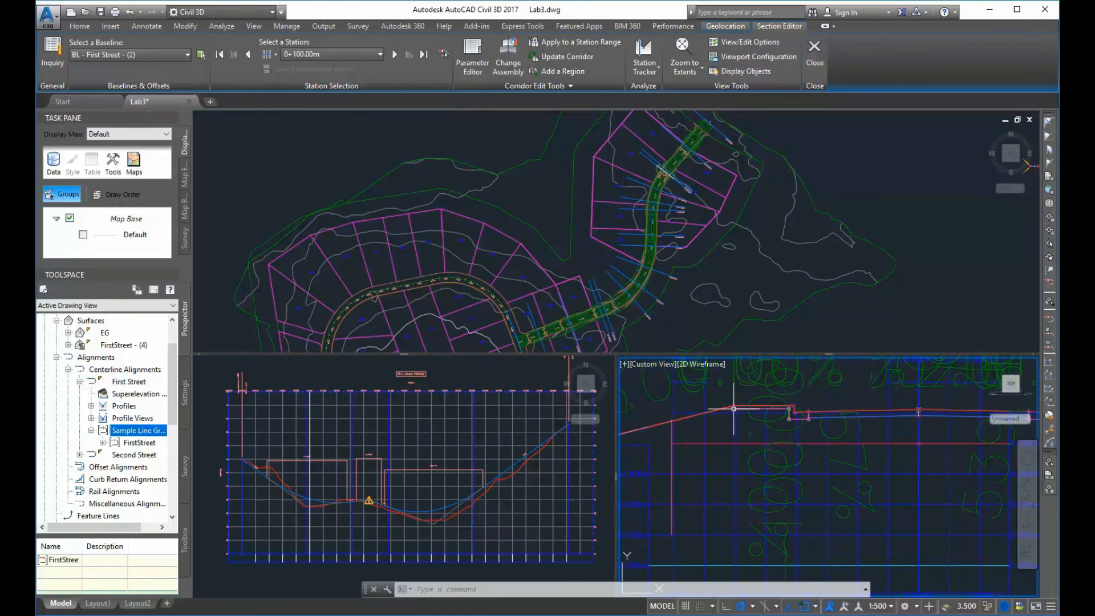
scroll(690, 473, down, 3)
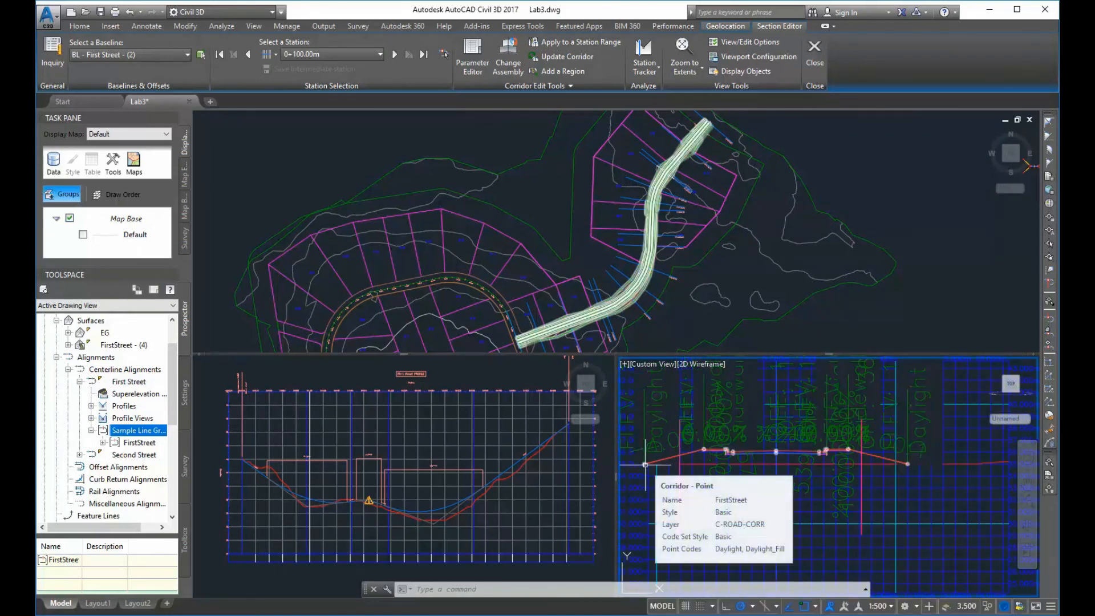
key(Escape)
scroll(833, 497, up, 2)
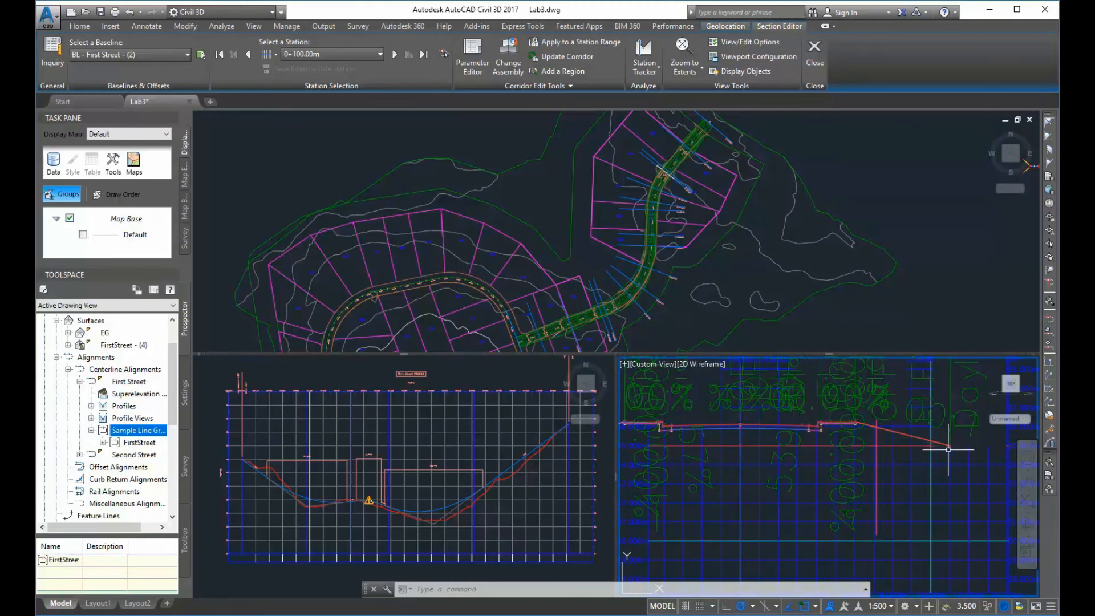
mouse_move(803, 449)
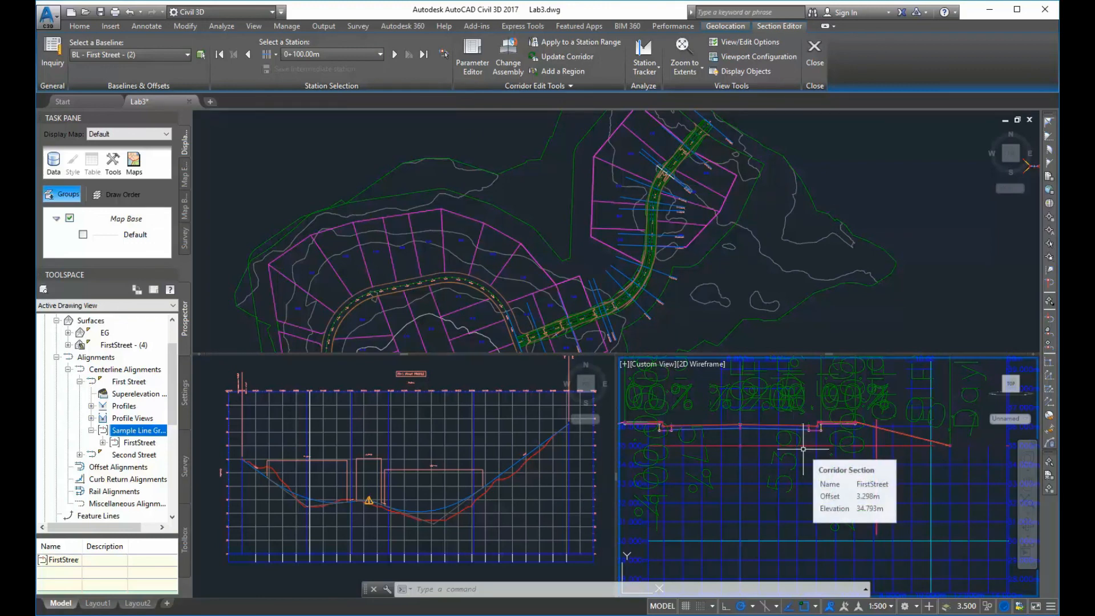
mouse_move(761, 449)
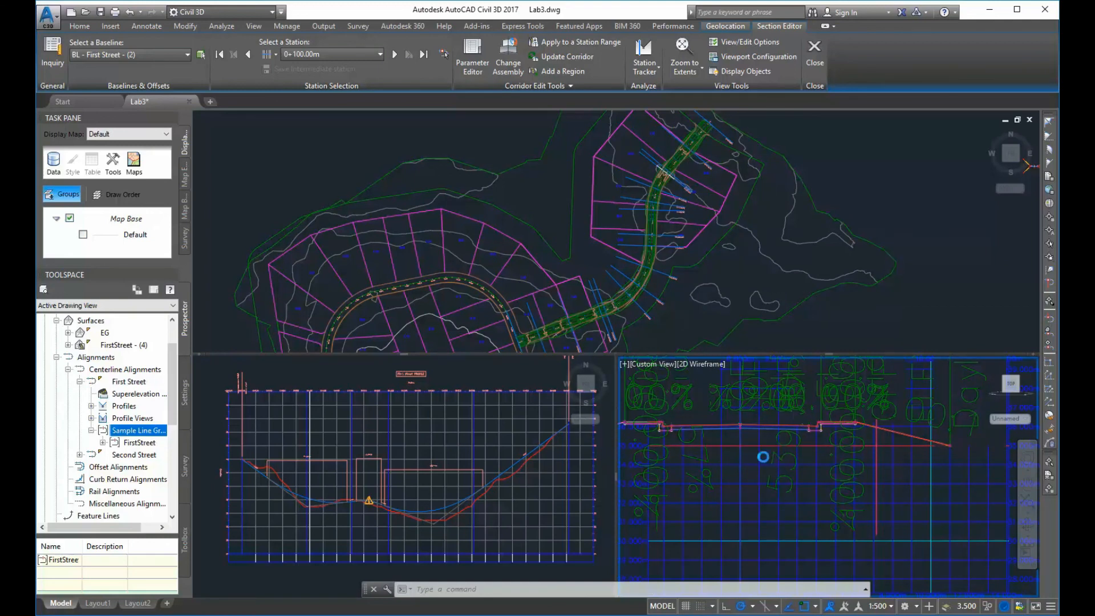
scroll(763, 455, down, 2)
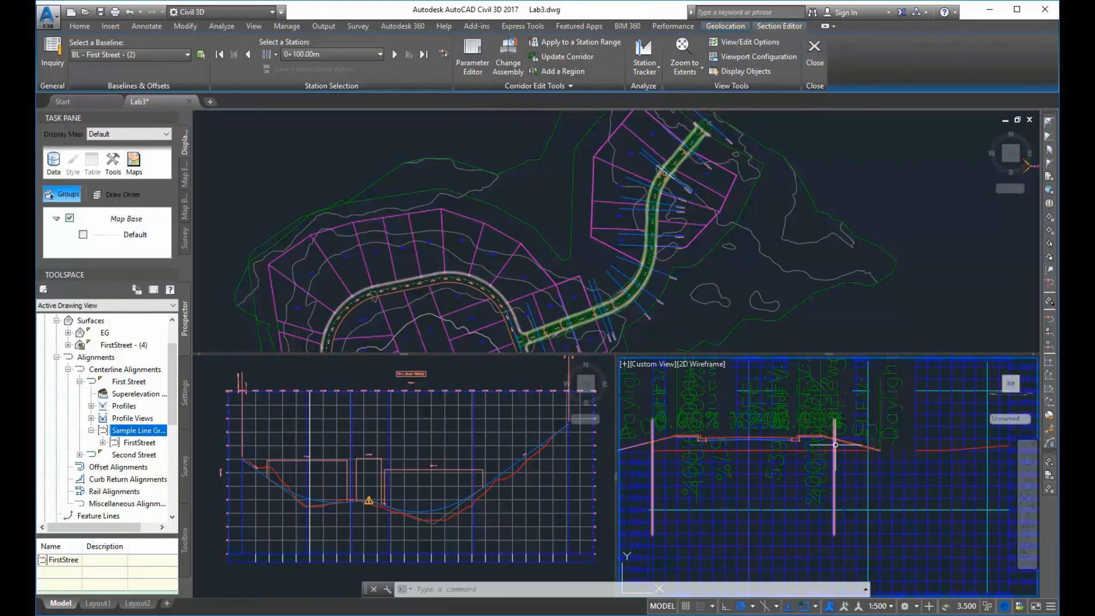
click(775, 471)
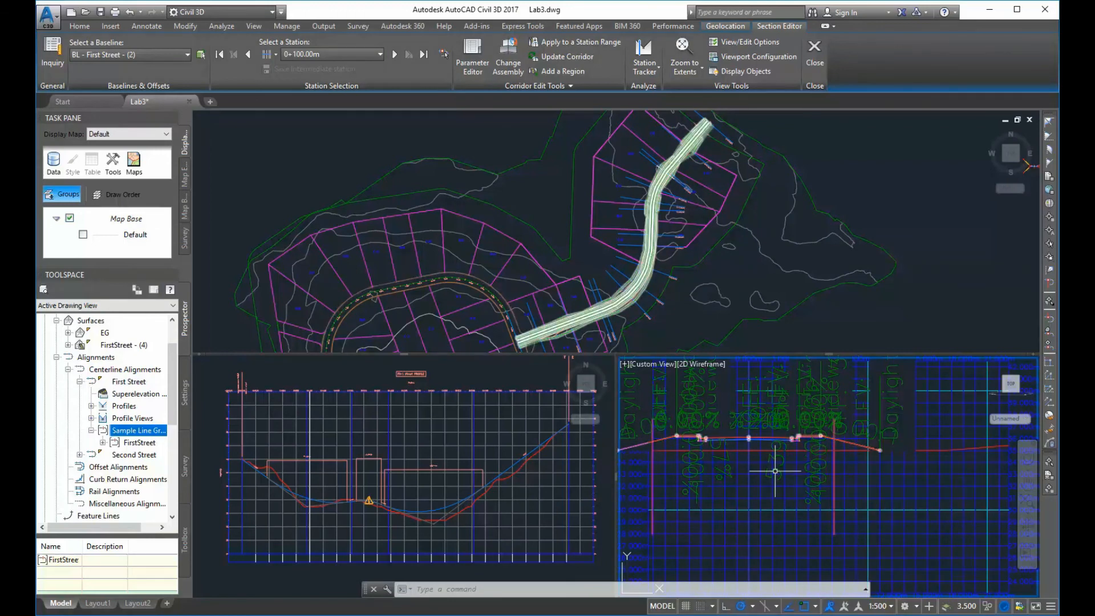
key(Escape)
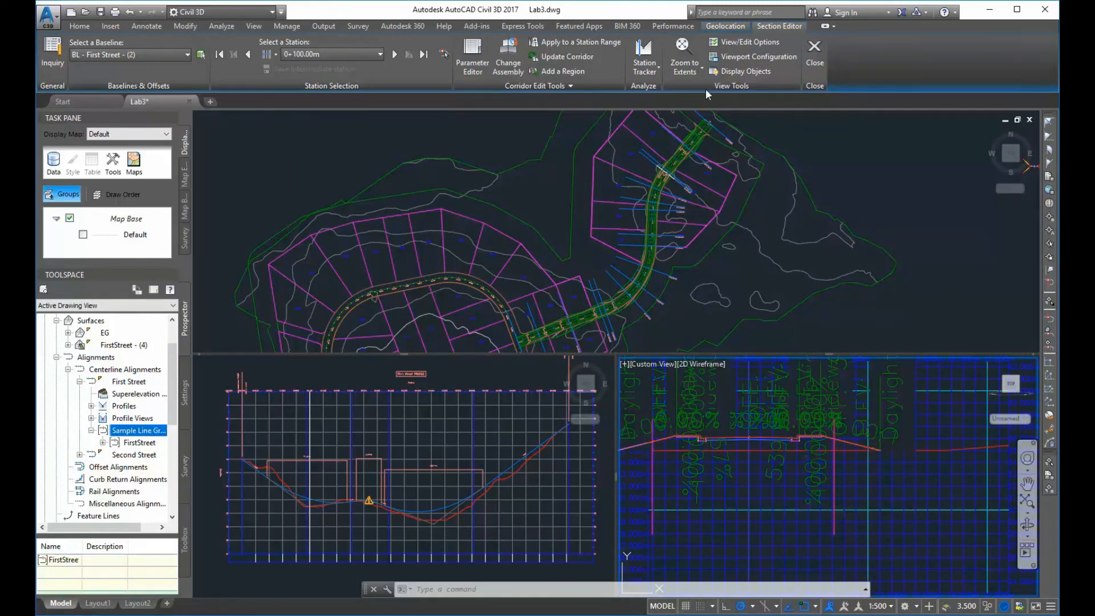
Close the Section Editor and return to the plan of First Street with its sample lines
click(815, 51)
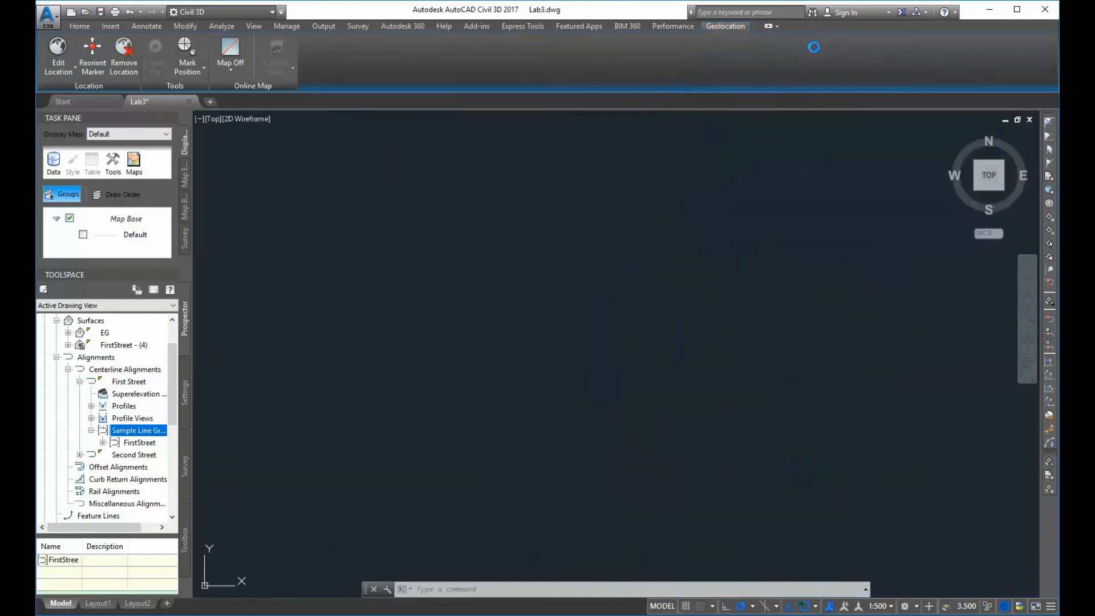
scroll(595, 460, down, 2)
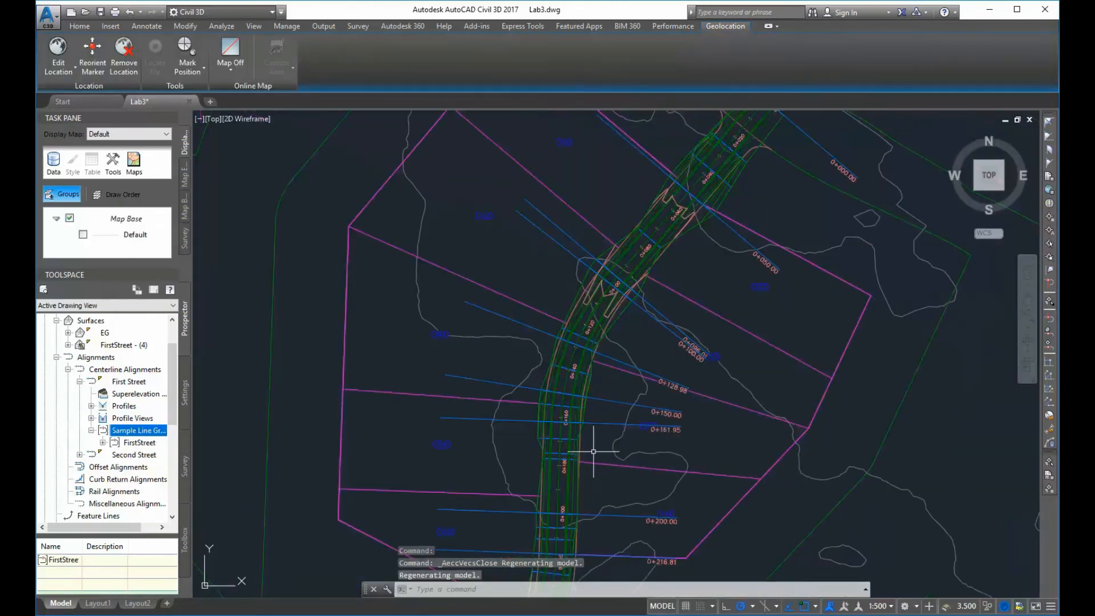
scroll(658, 399, up, 1)
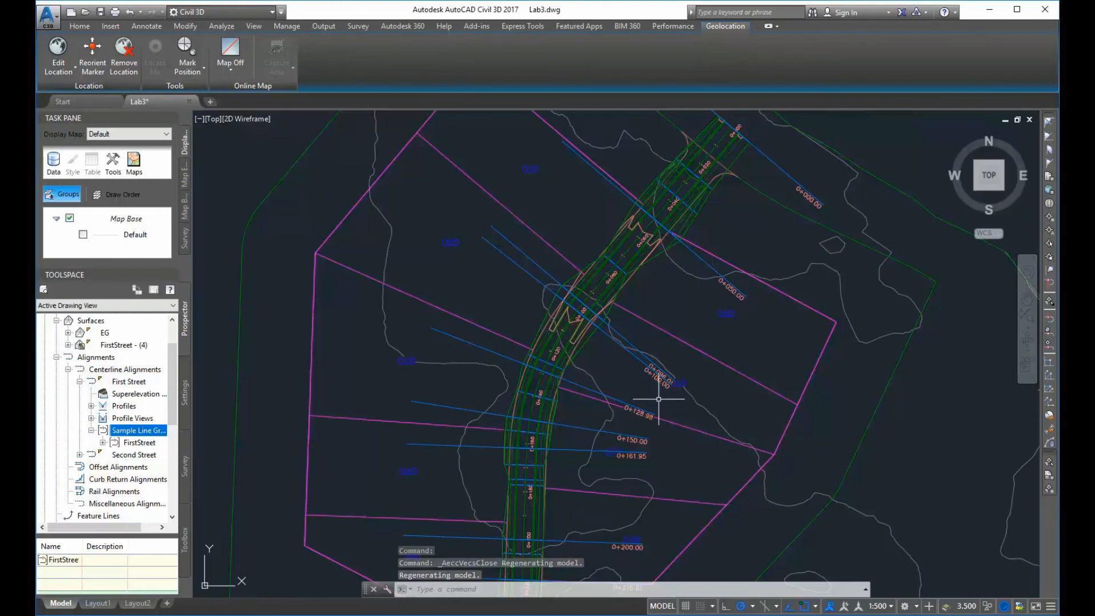
Start Compute Materials from the 0+050.00 sample line, using the First Street alignment and the FirstStreet sample line group
click(700, 256)
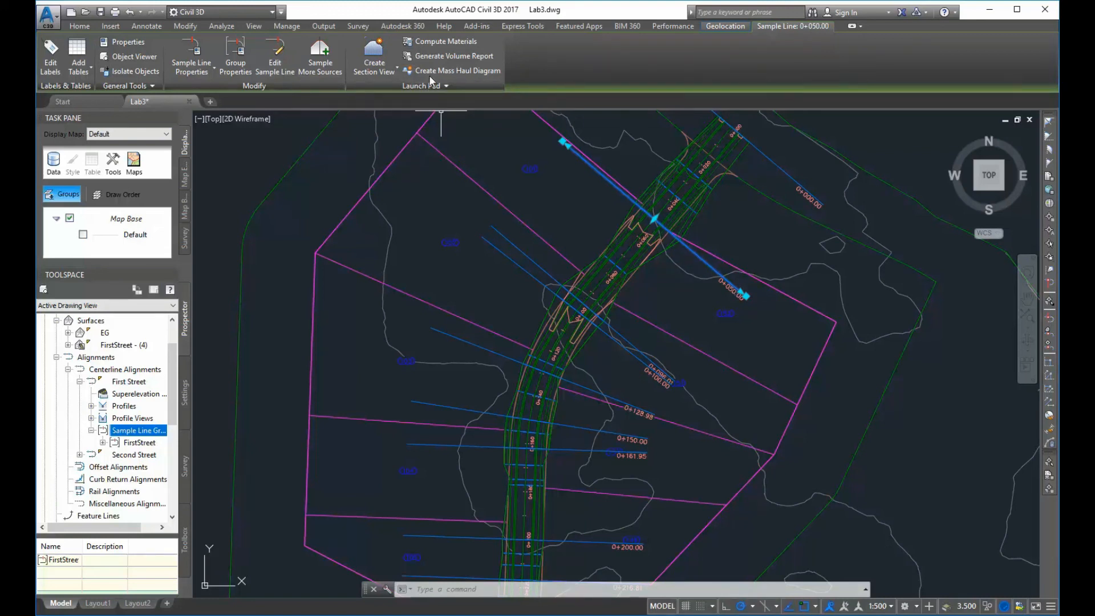
click(439, 43)
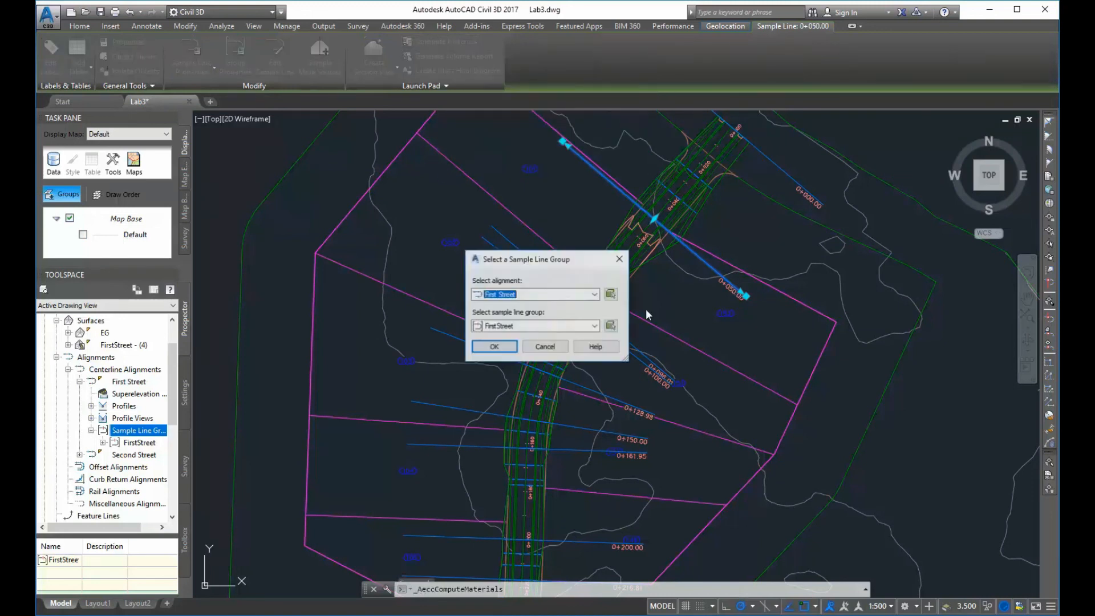
click(595, 294)
click(595, 295)
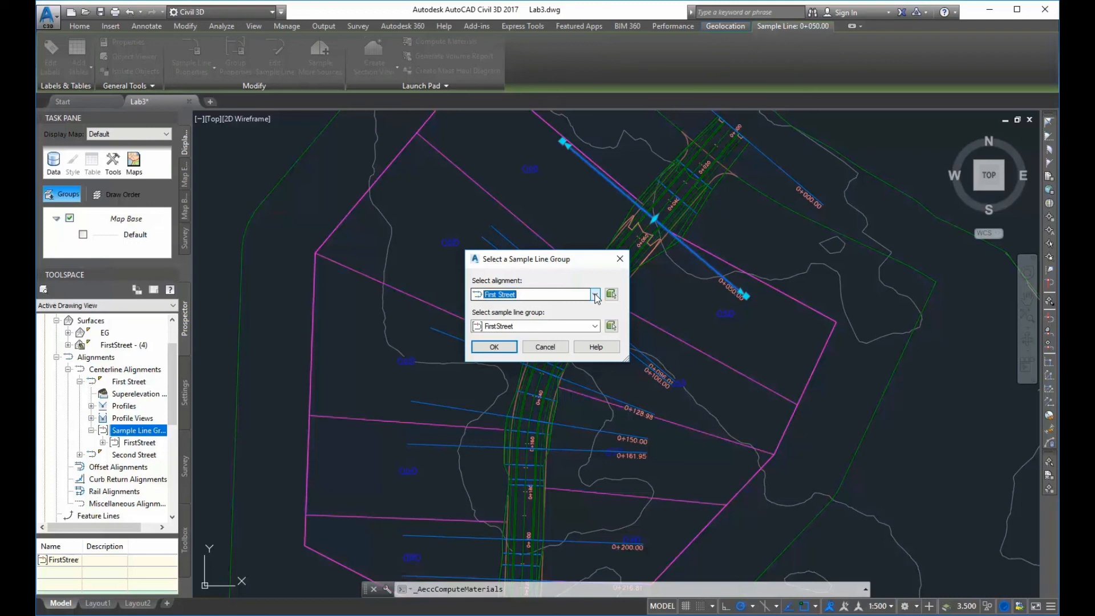
click(534, 327)
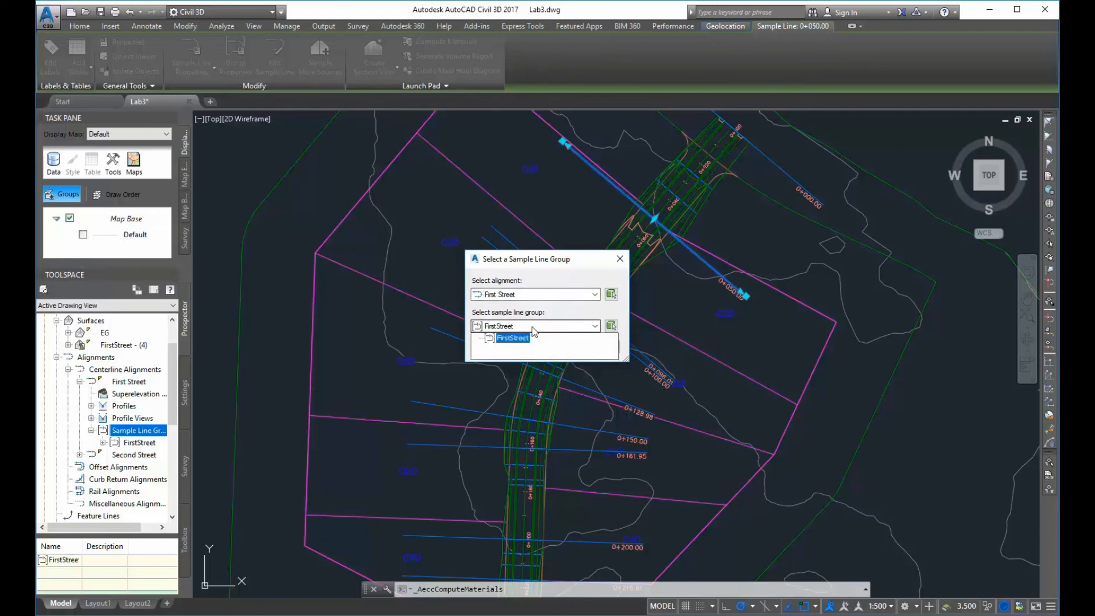
click(535, 328)
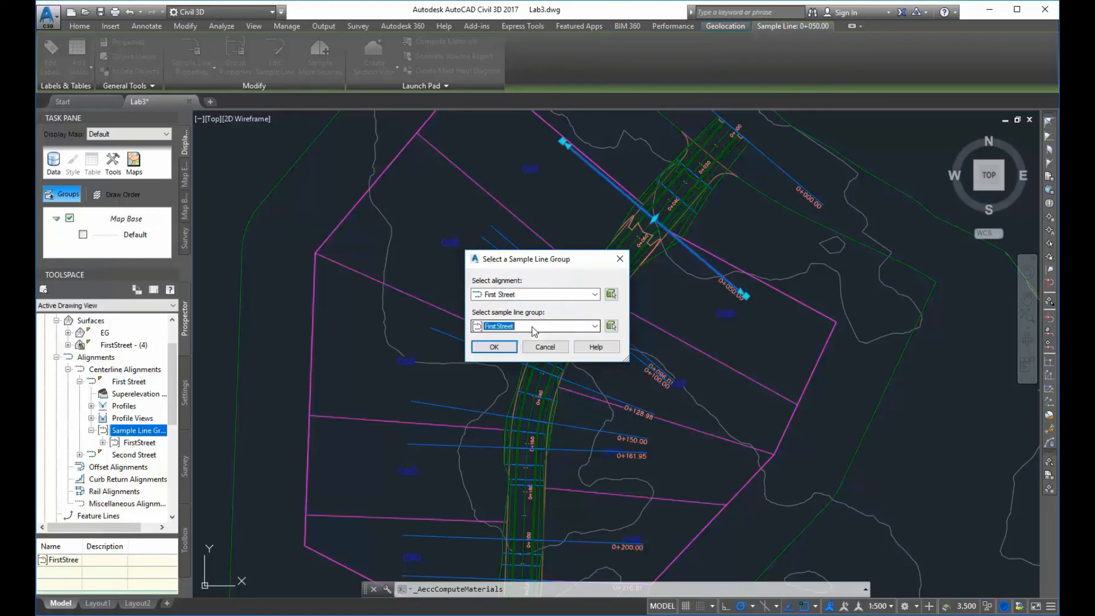
click(494, 347)
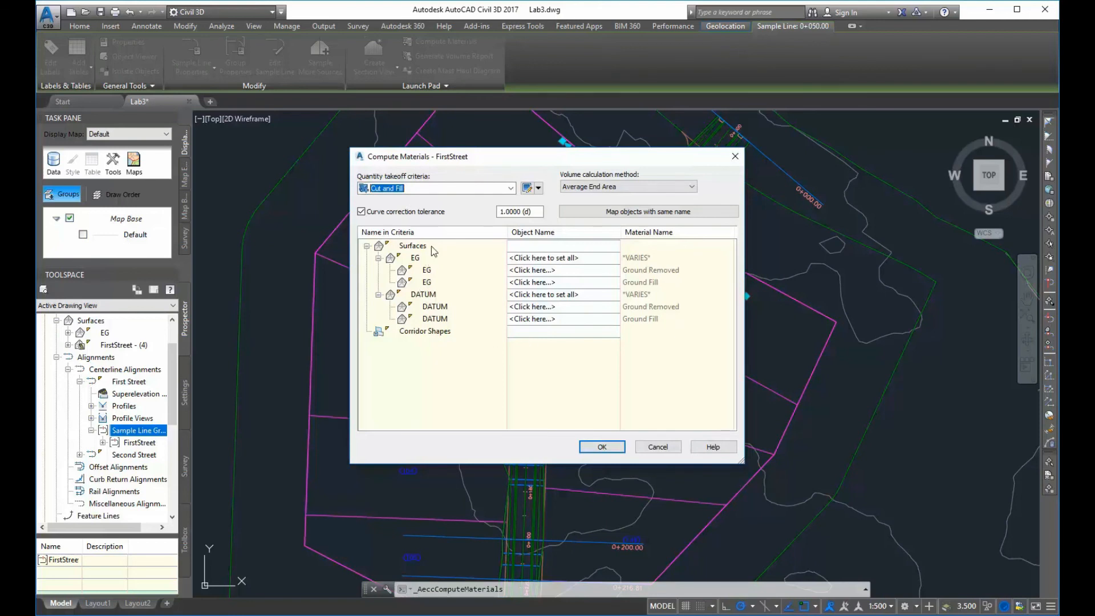
Map the EG criteria to the EG surface and DATUM to FirstStreet FirstStreet - (4), and compute the Cut and Fill materials
drag(433, 269, 438, 267)
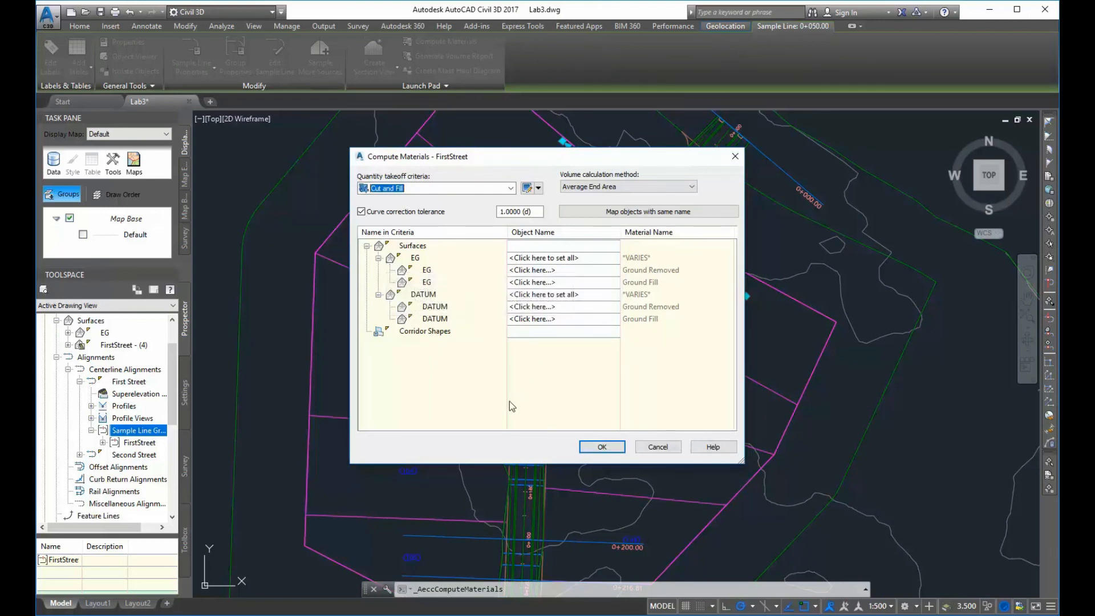
click(550, 260)
click(550, 259)
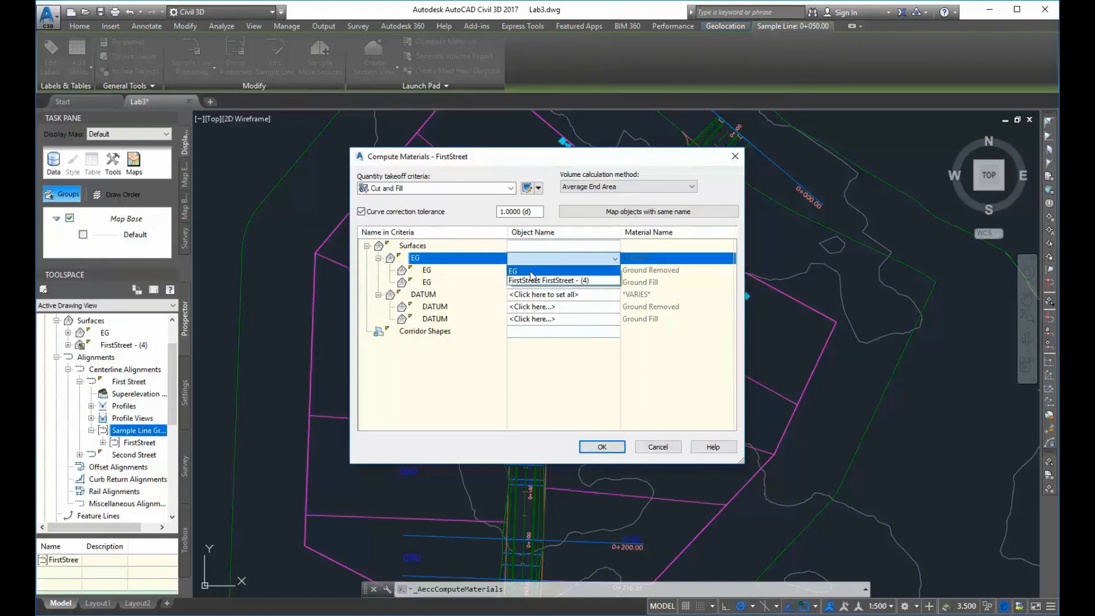
click(531, 272)
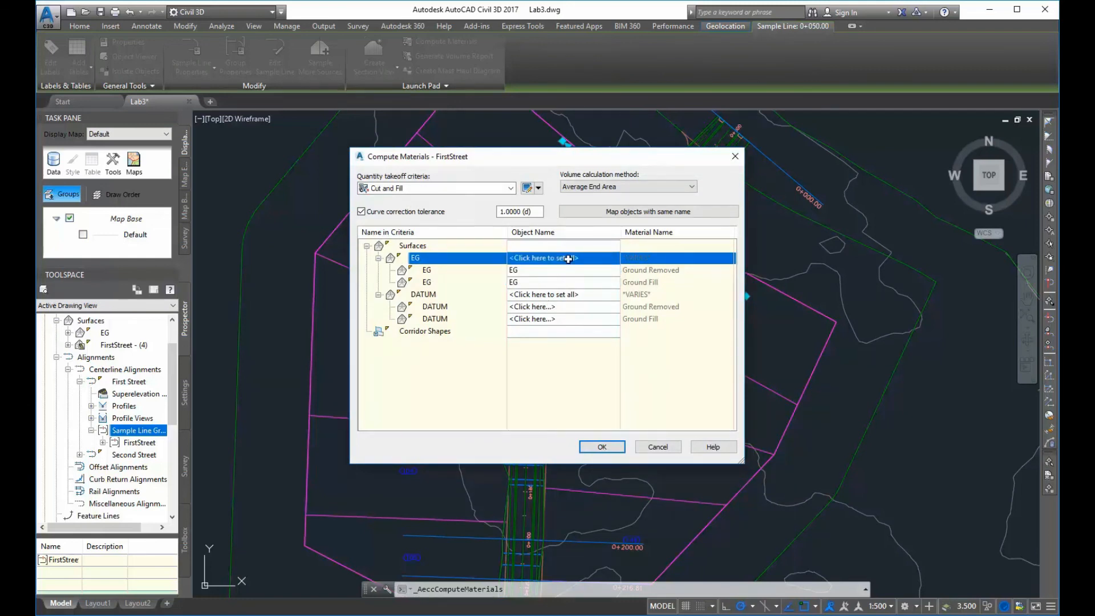
click(532, 295)
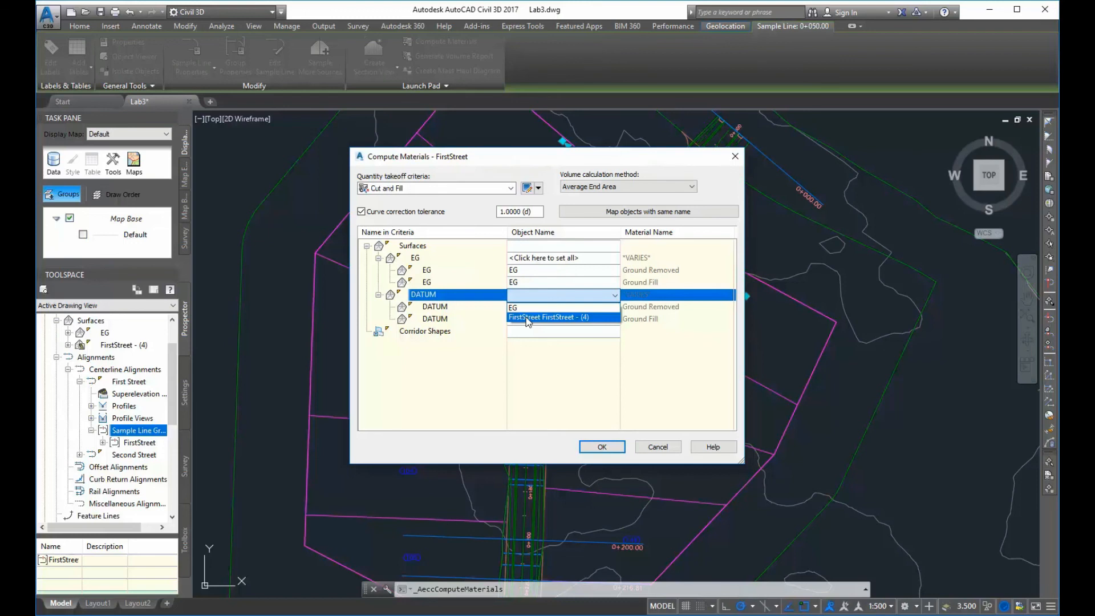
click(527, 318)
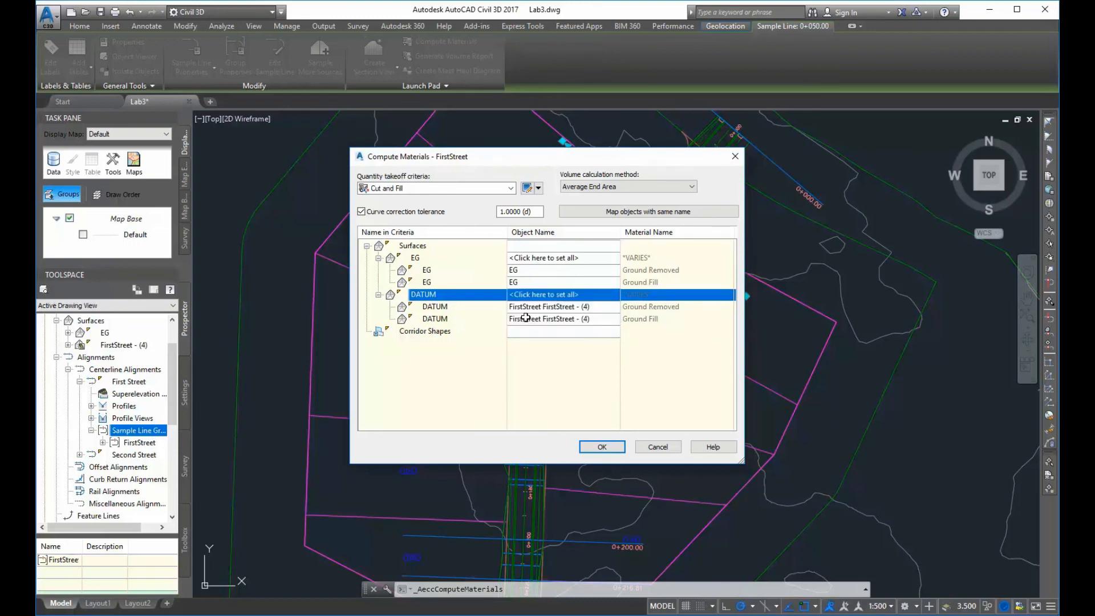
click(603, 447)
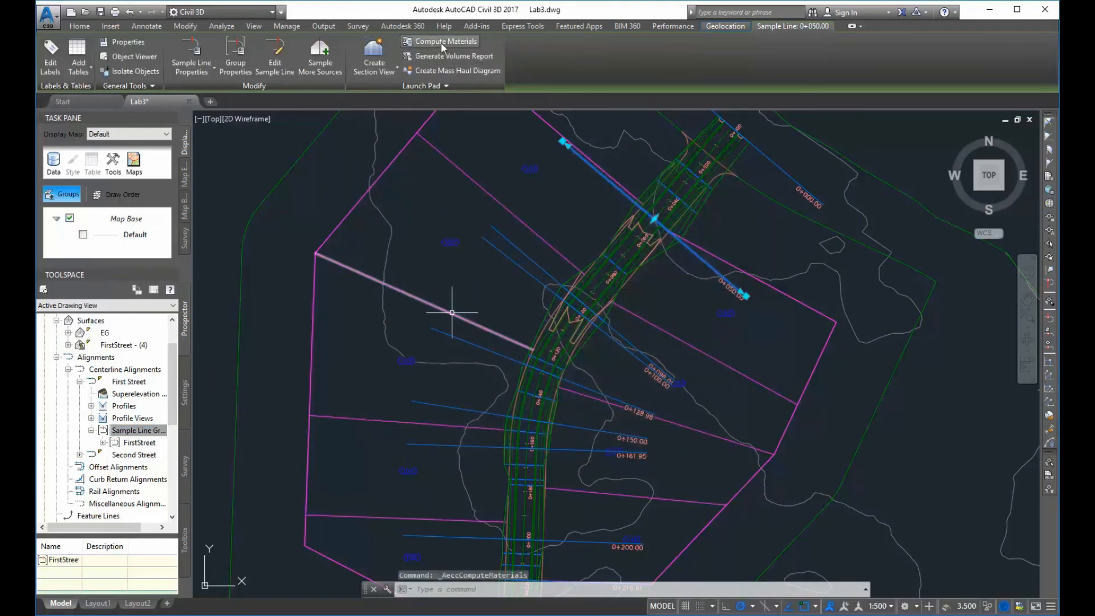
Reopen the material list of the FirstStreet sample line group and set the Ground Fill material's fill factor to 1.2
click(440, 42)
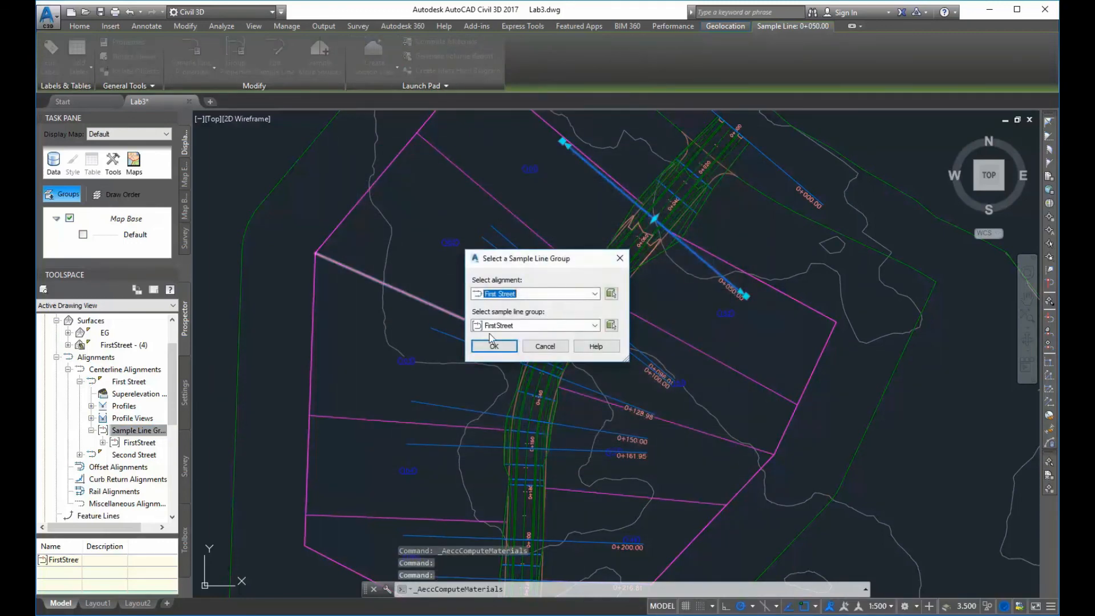
click(501, 345)
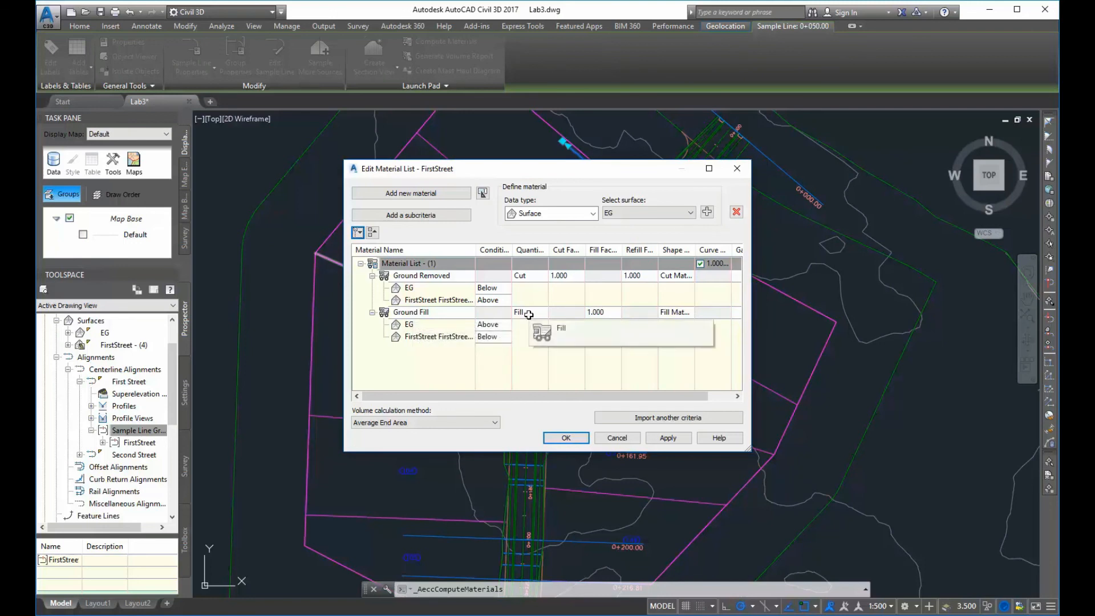
click(797, 398)
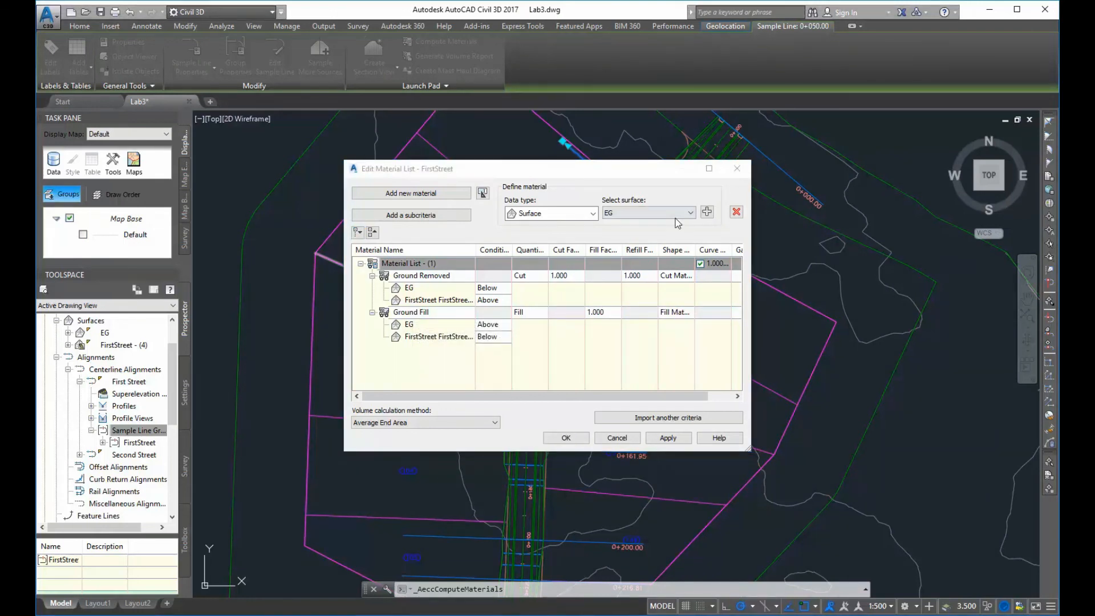
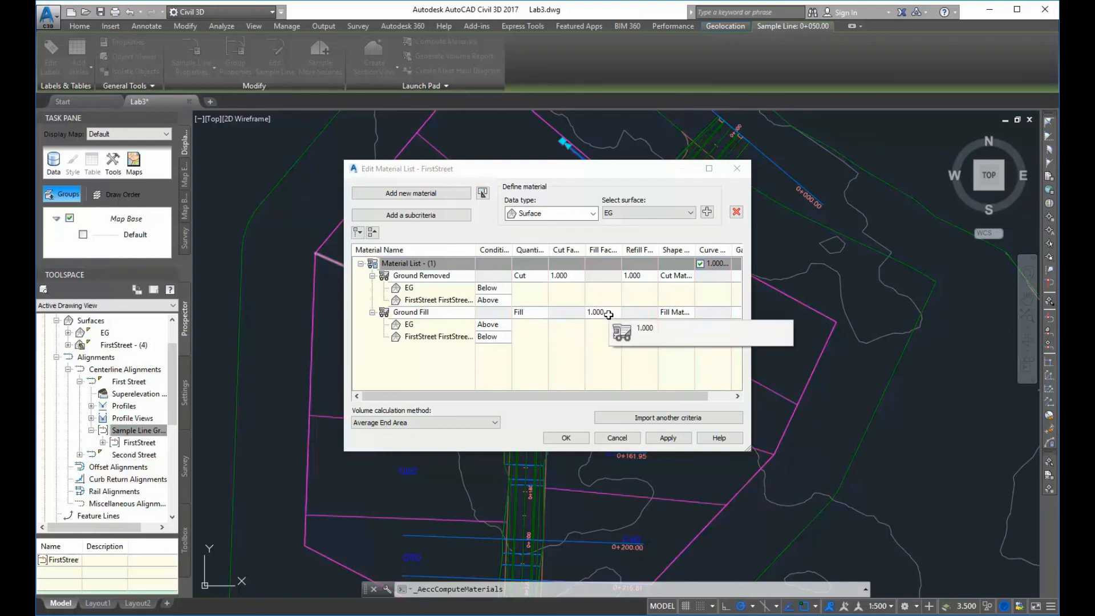
double_click(609, 315)
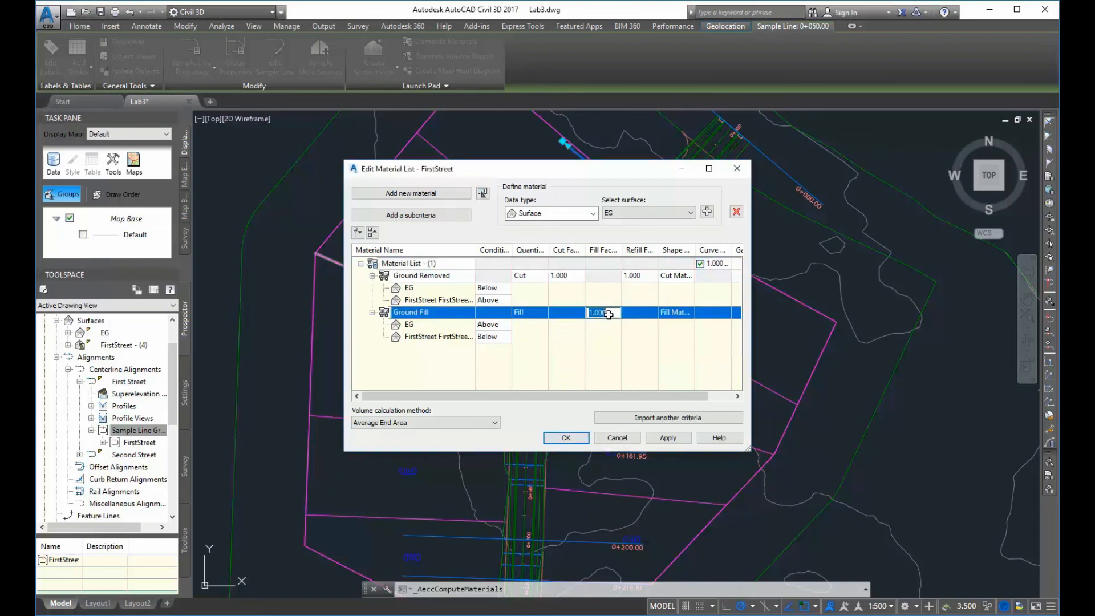
text(1.2)
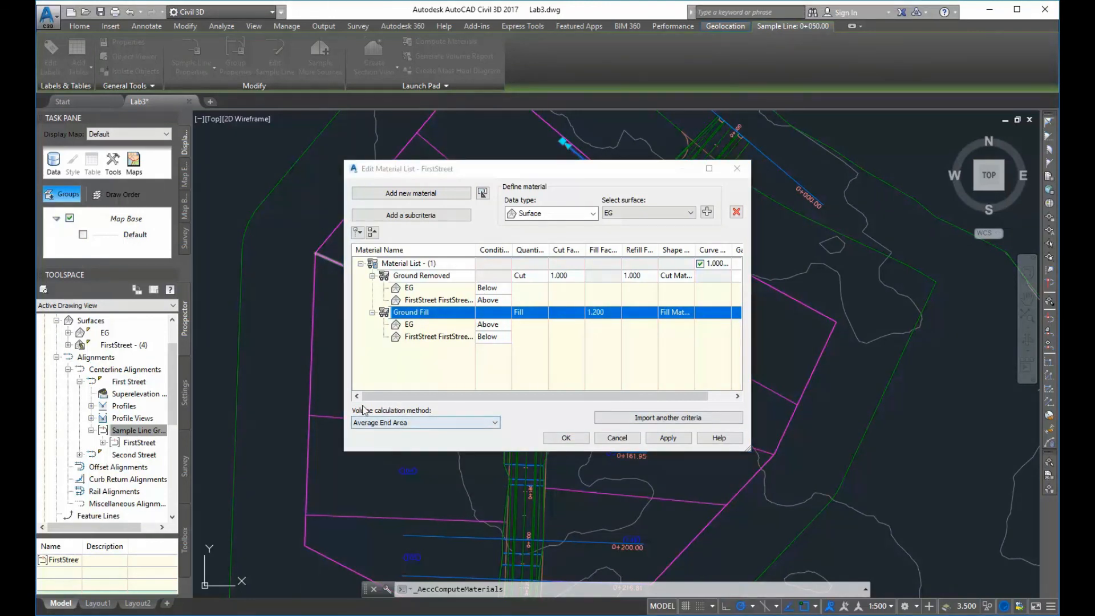
Keep Average End Area as the volume calculation method, expand the Ground Removed and Ground Fill materials, and move the dialog aside
click(495, 423)
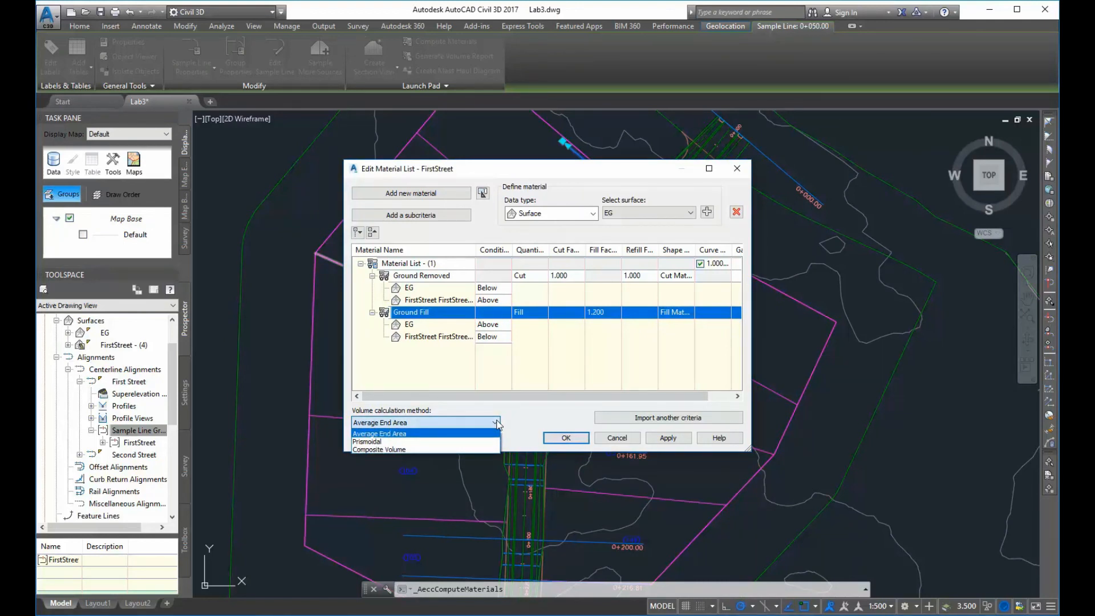
click(392, 435)
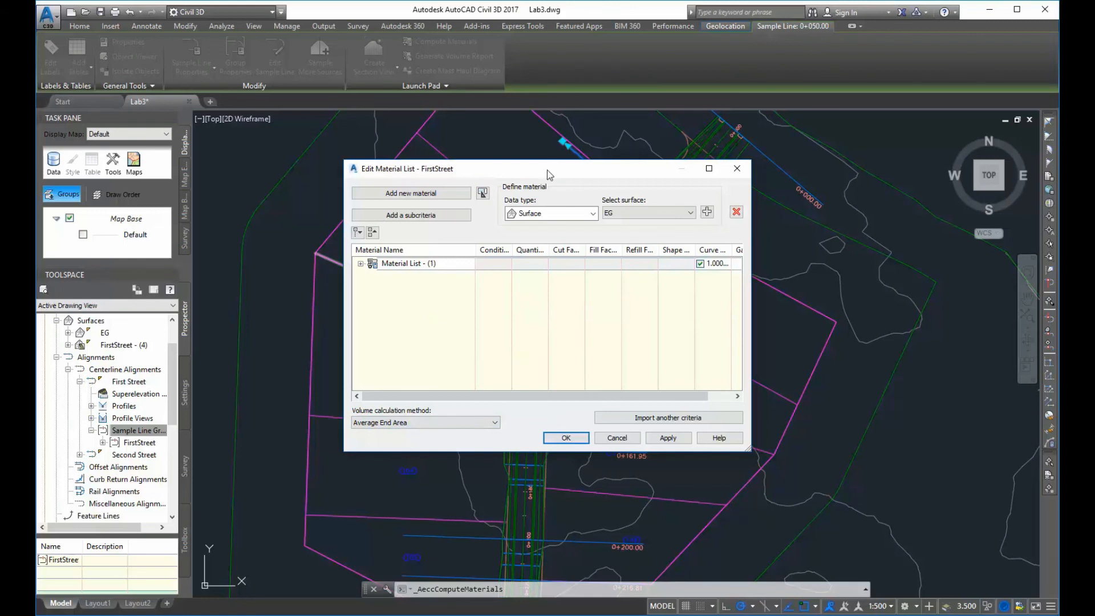
click(361, 263)
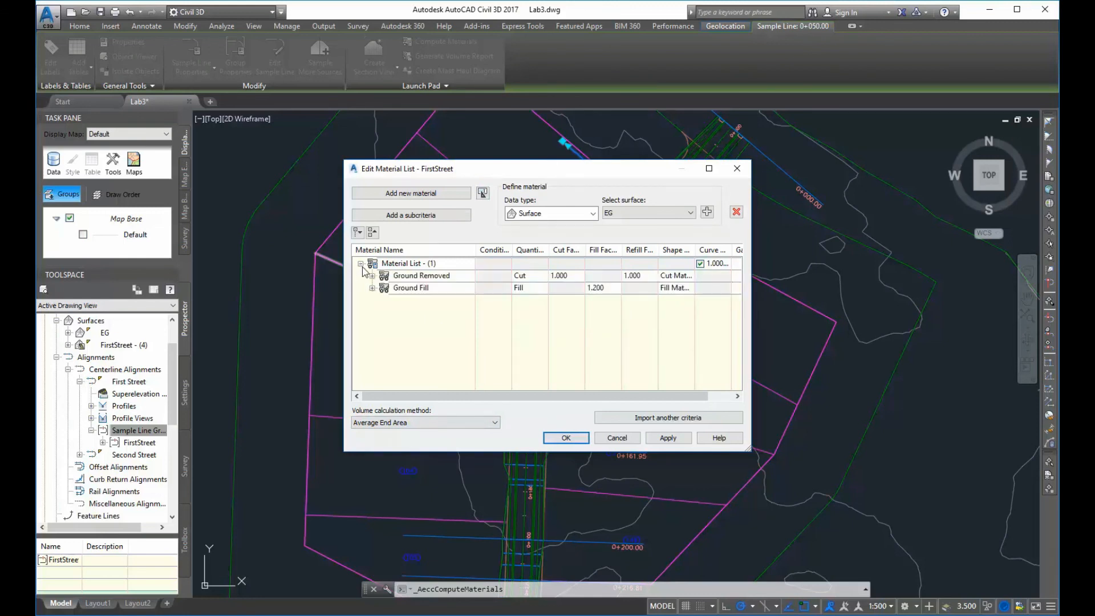
click(372, 277)
click(372, 313)
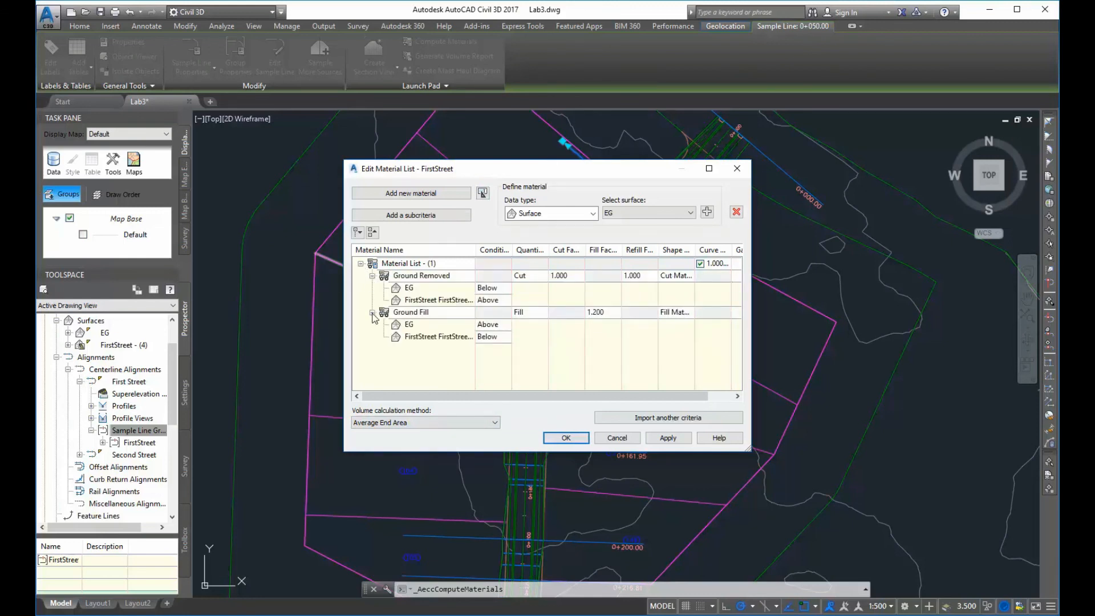
drag(601, 173, 523, 105)
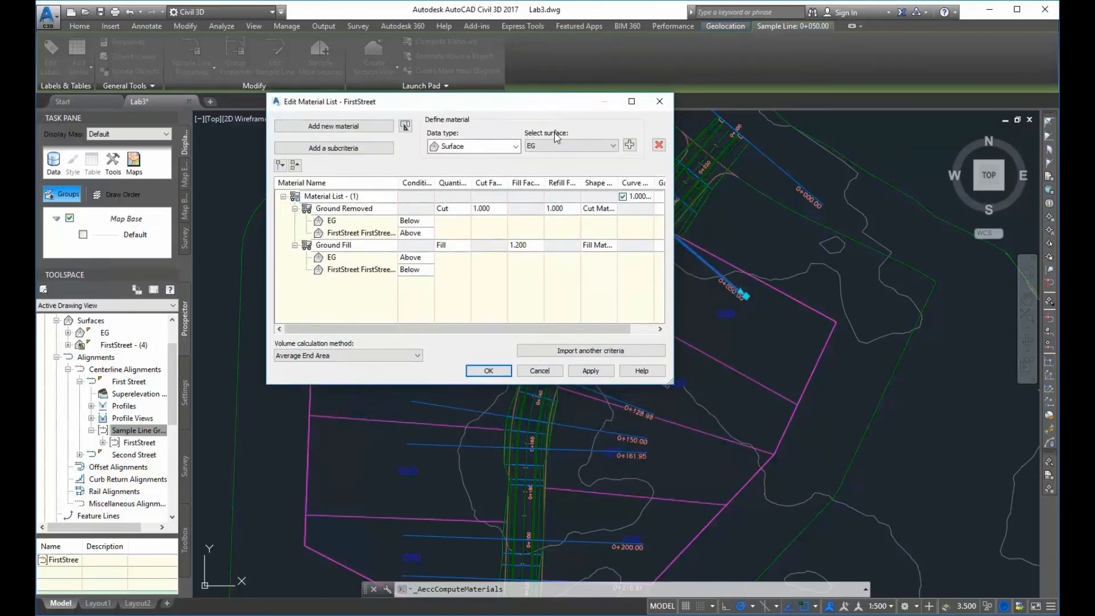
Accept the edited material list and generate a volume report for First Street, sample line group FirstStreet and Material List - (1), allowing scripts
drag(527, 105, 371, 81)
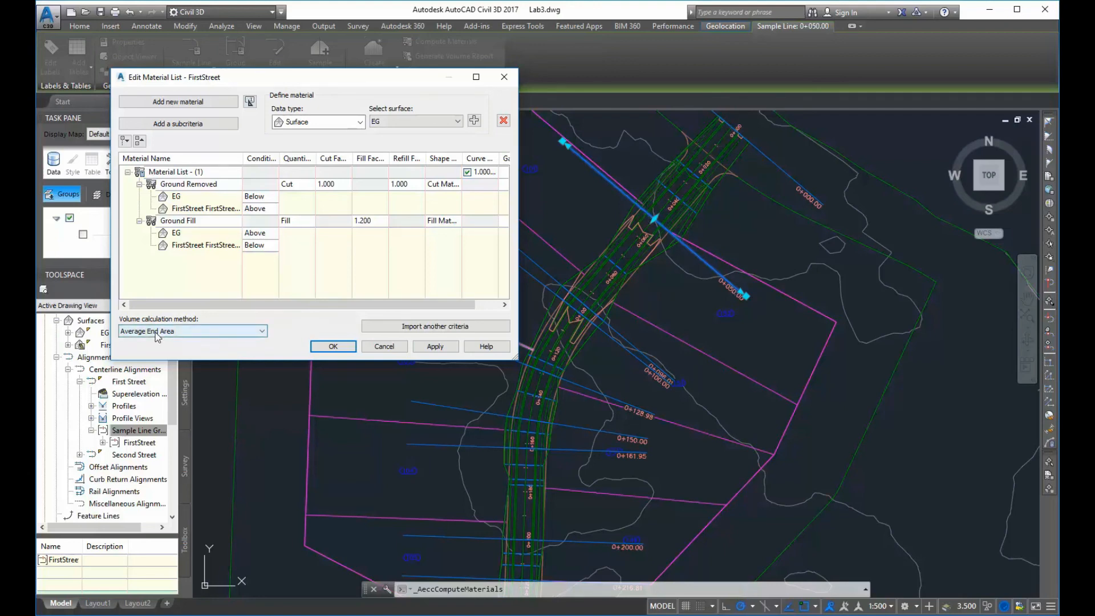
click(333, 347)
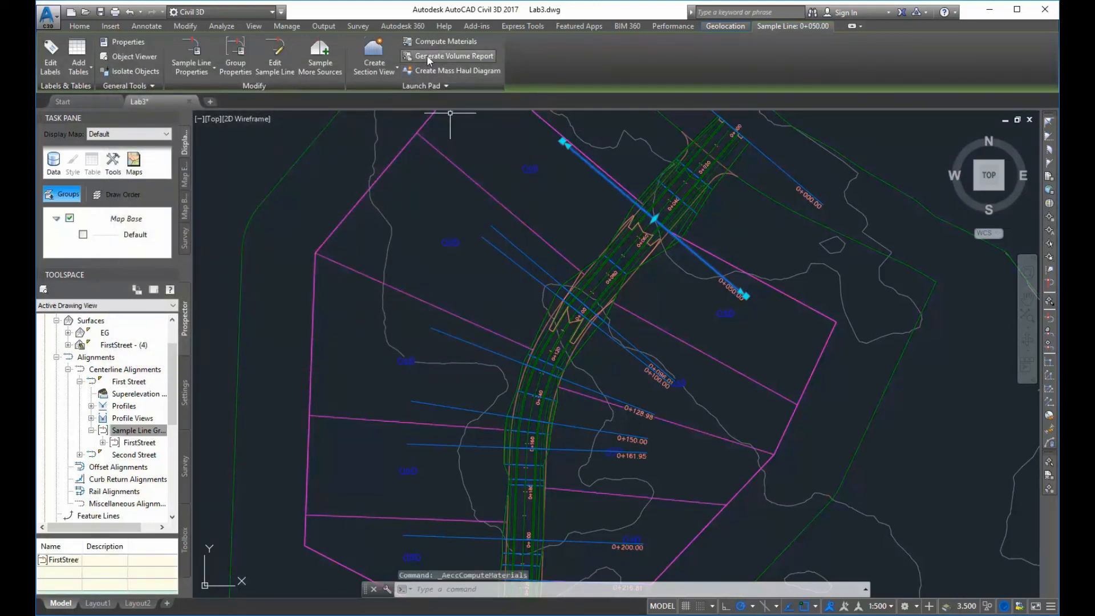
click(429, 55)
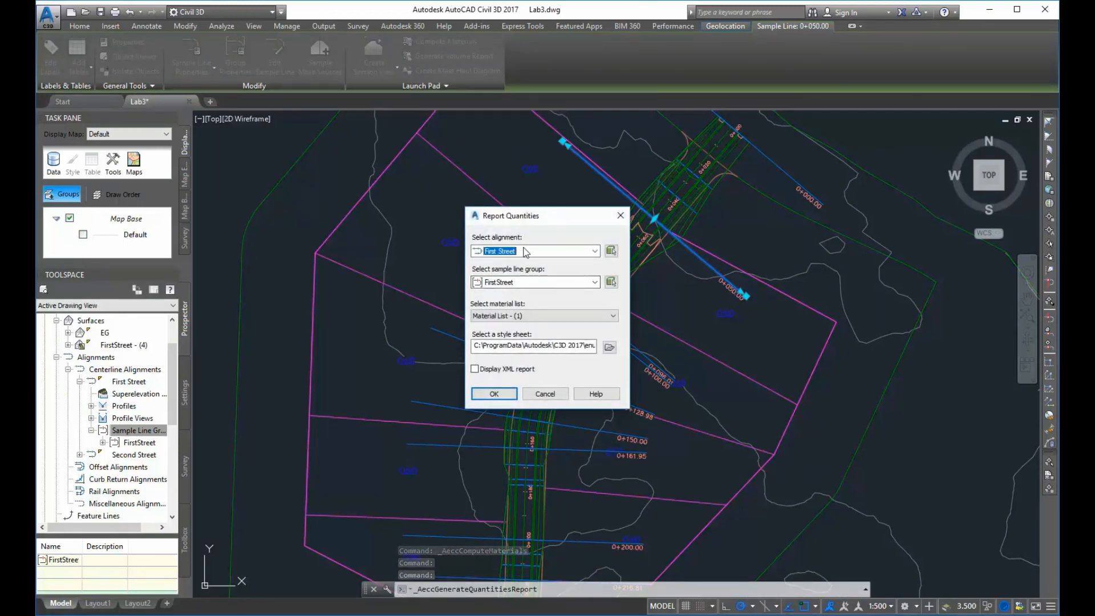
click(500, 394)
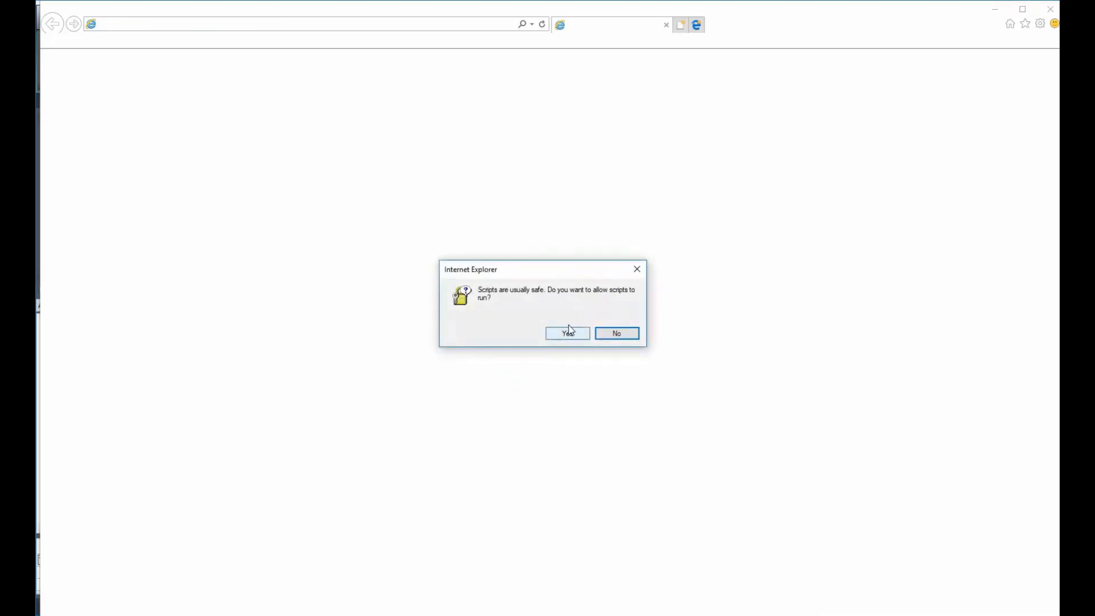
click(568, 334)
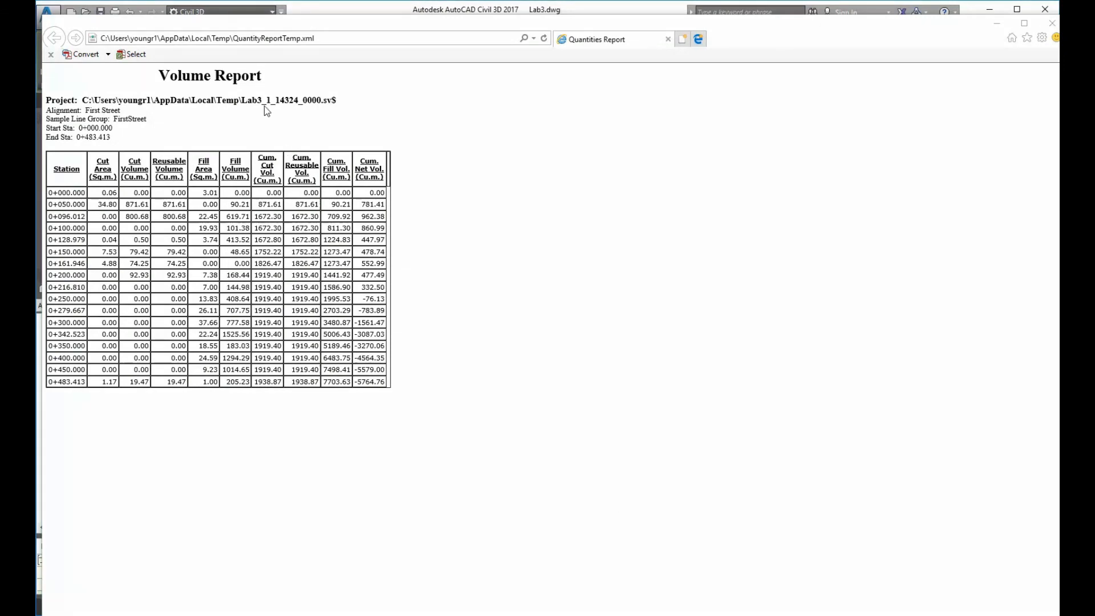
Examine the Volume Report, comparing the 0+100.000 station row and the last station's cumulative net volume
drag(239, 24, 249, 24)
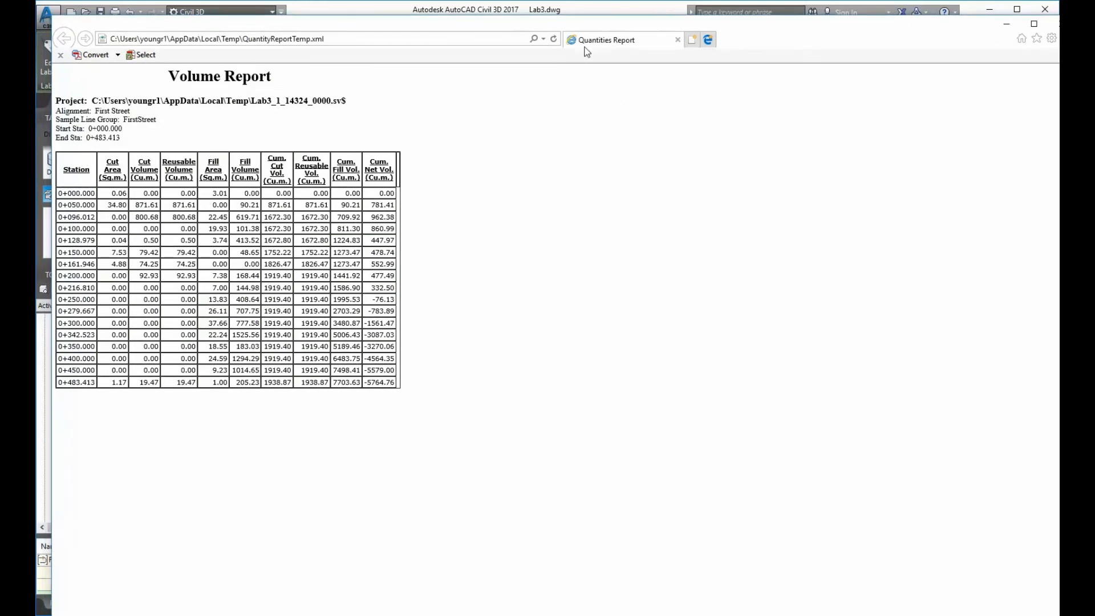
mouse_move(351, 28)
mouse_down()
mouse_move(411, 36)
mouse_move(336, 21)
mouse_up()
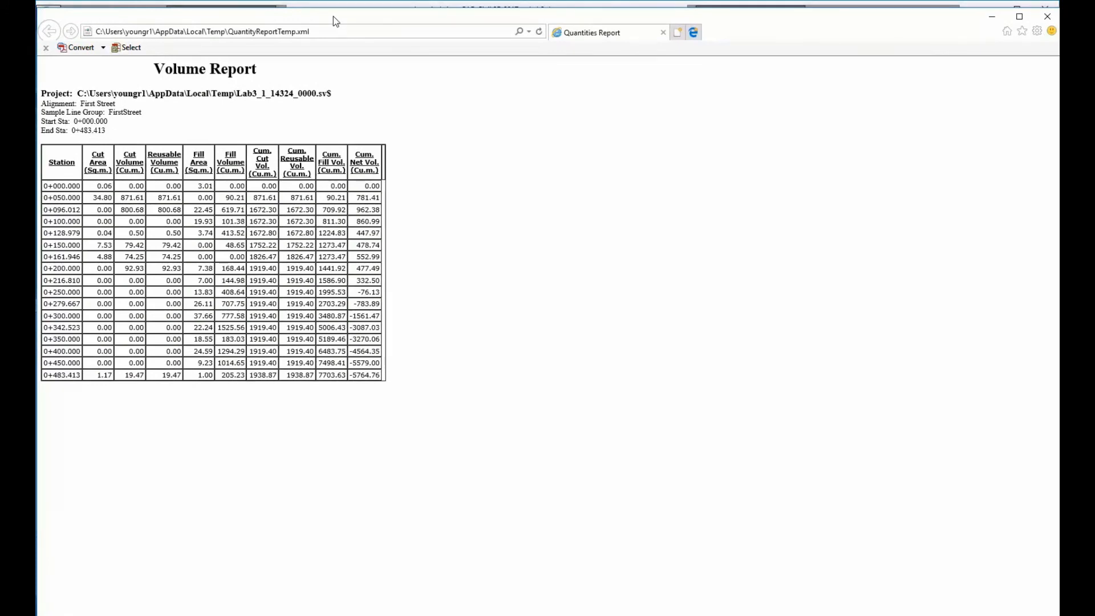
mouse_move(335, 21)
mouse_down()
mouse_move(425, 36)
mouse_move(519, 231)
mouse_move(711, 302)
mouse_move(606, 345)
mouse_move(615, 336)
mouse_up()
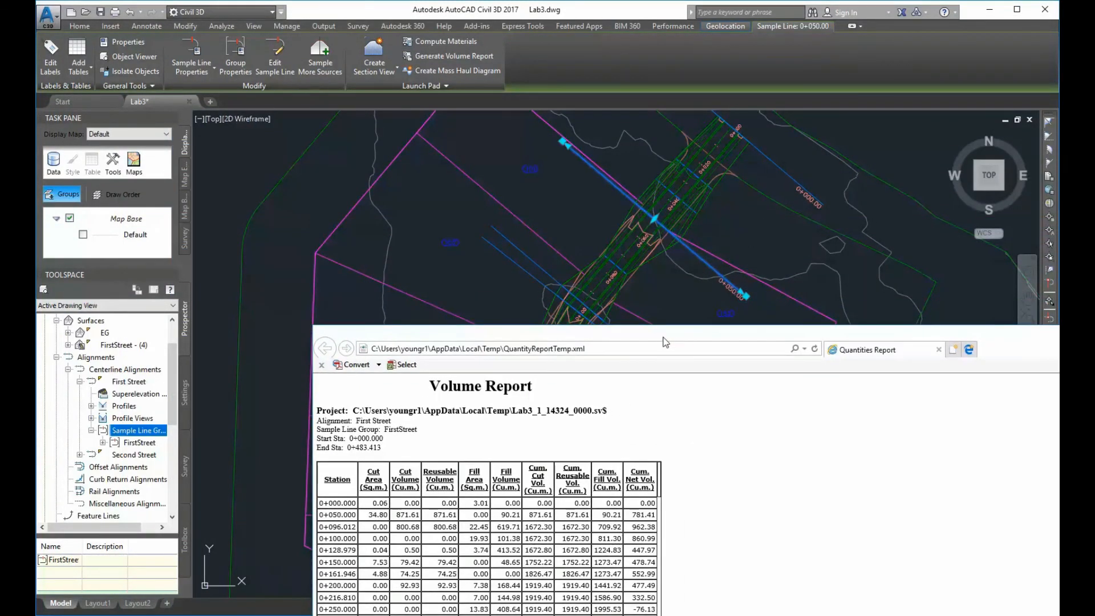
drag(652, 330, 415, 29)
drag(78, 230, 89, 230)
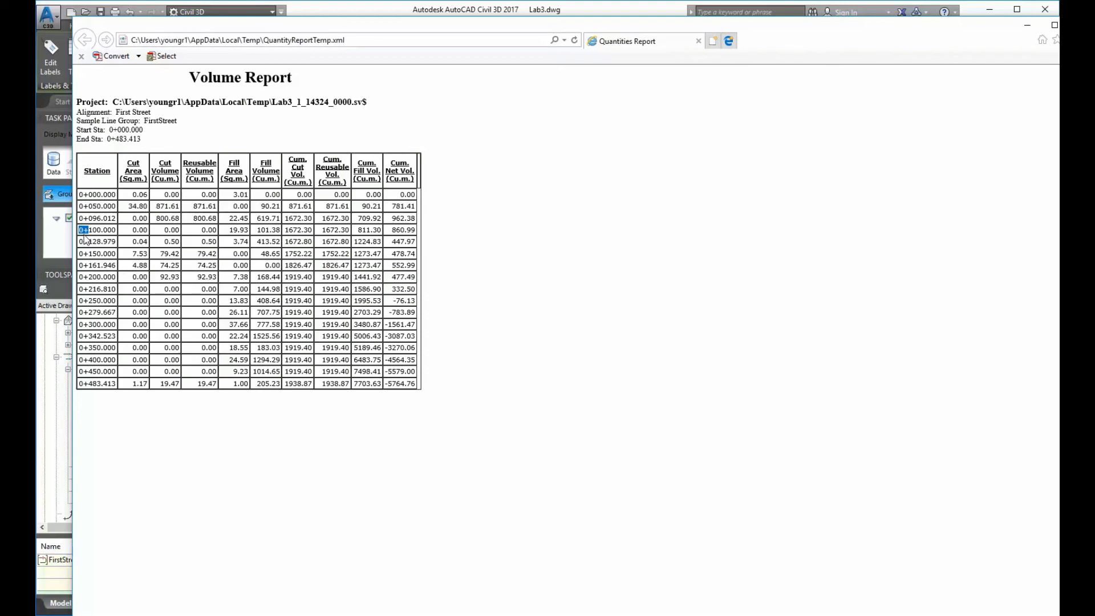
drag(86, 229, 407, 231)
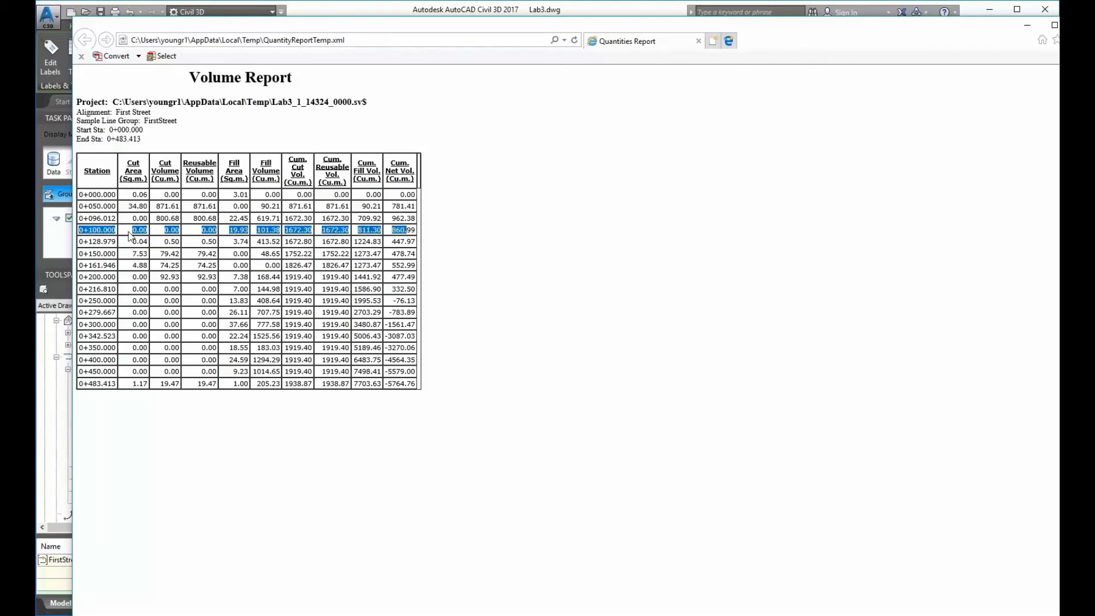
click(124, 236)
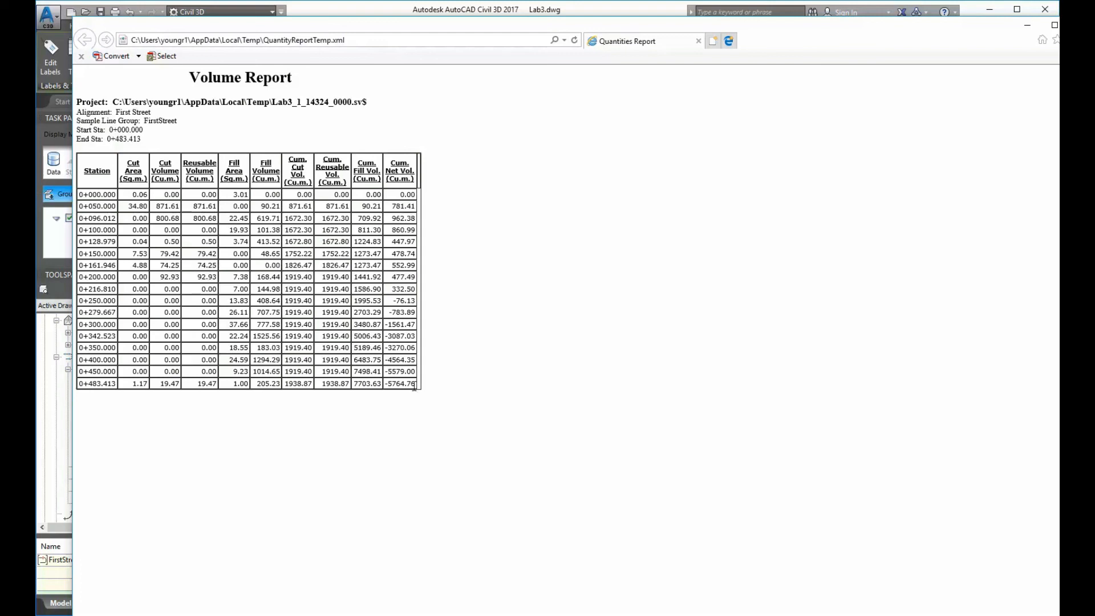
drag(416, 383, 386, 384)
click(597, 414)
Copy the entire Volume Report and paste it into a blank Excel worksheet starting at cell A1
key(ctrl+a)
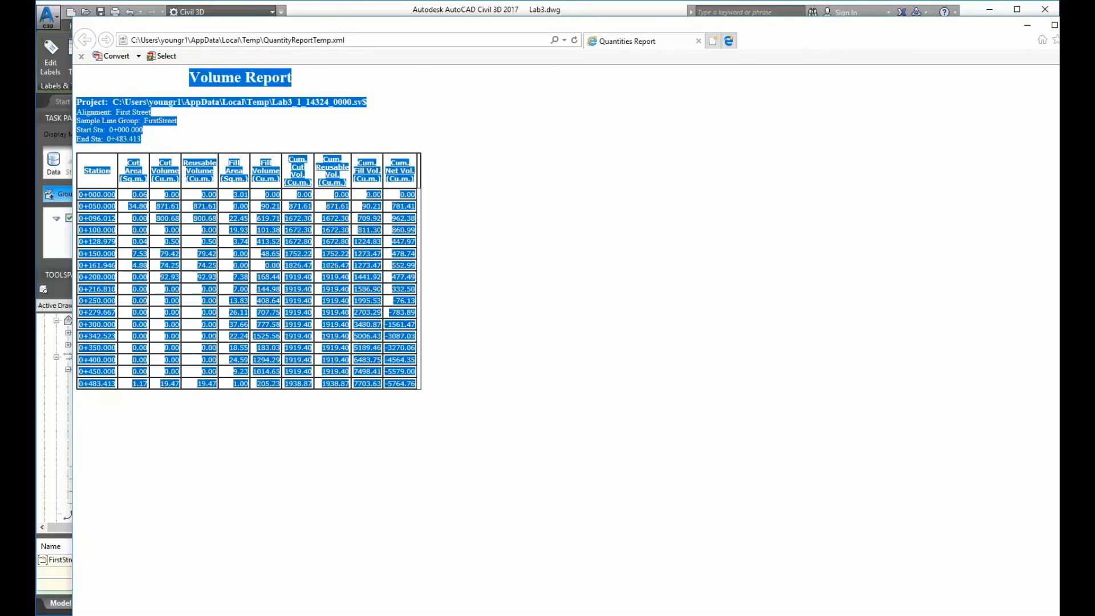
drag(1058, 274, 279, 37)
key(ctrl+v)
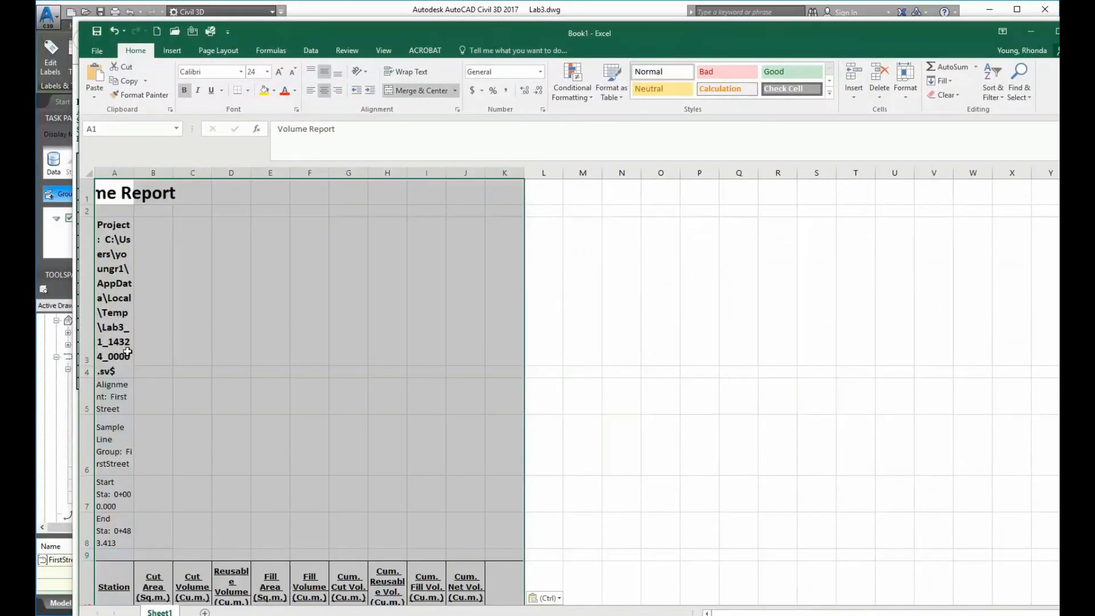
scroll(238, 403, down, 8)
scroll(239, 403, up, 4)
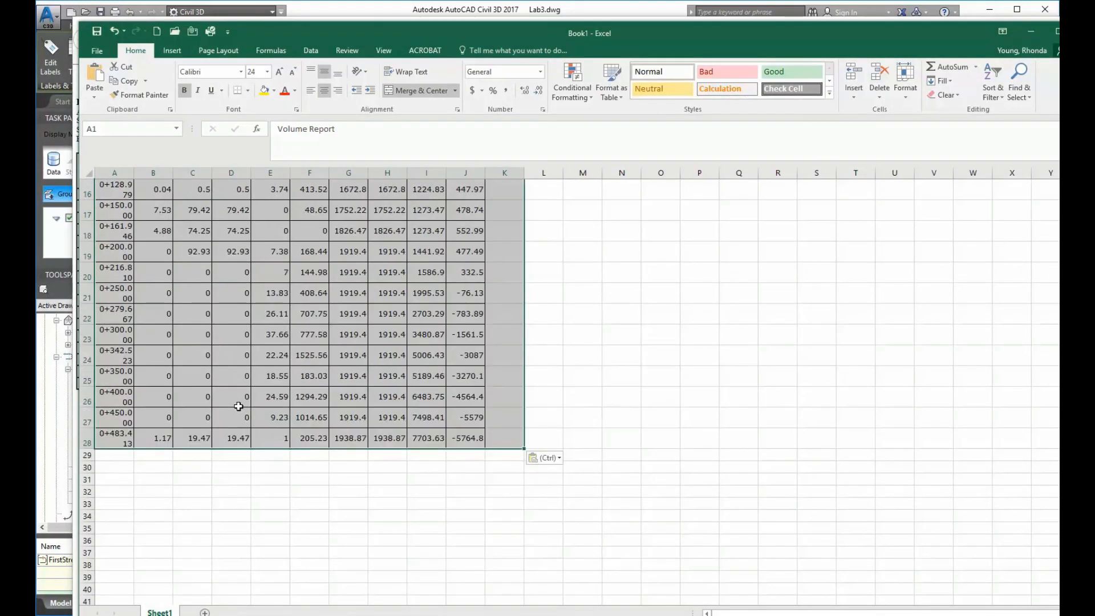
drag(527, 40, 524, 19)
click(562, 401)
Look over the pasted report in the worksheet, from its header lines down to the last station row
scroll(548, 386, up, 4)
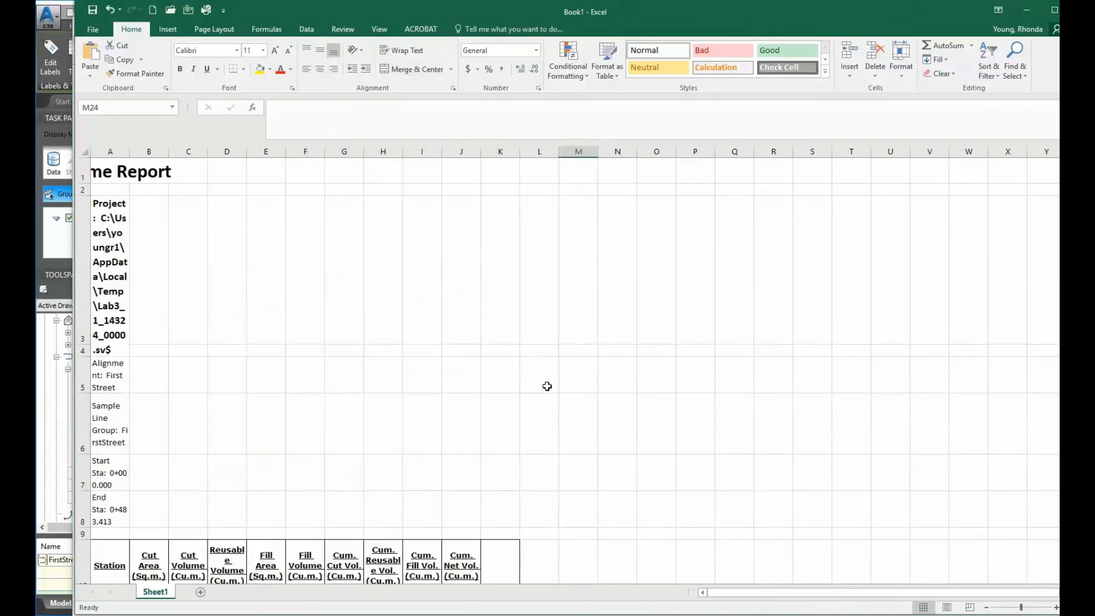
scroll(547, 387, down, 3)
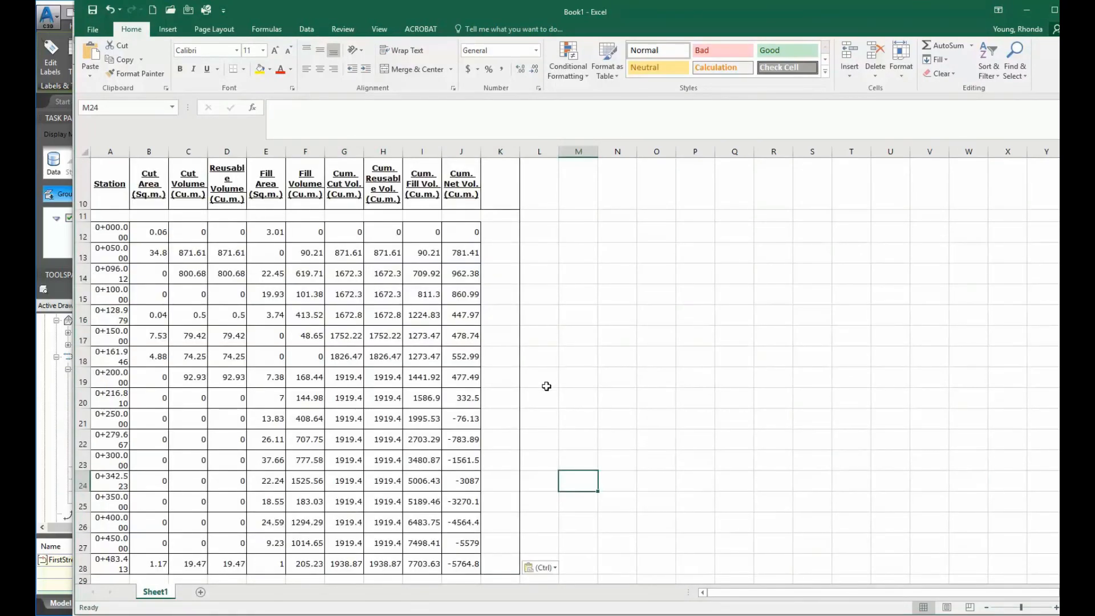
click(453, 256)
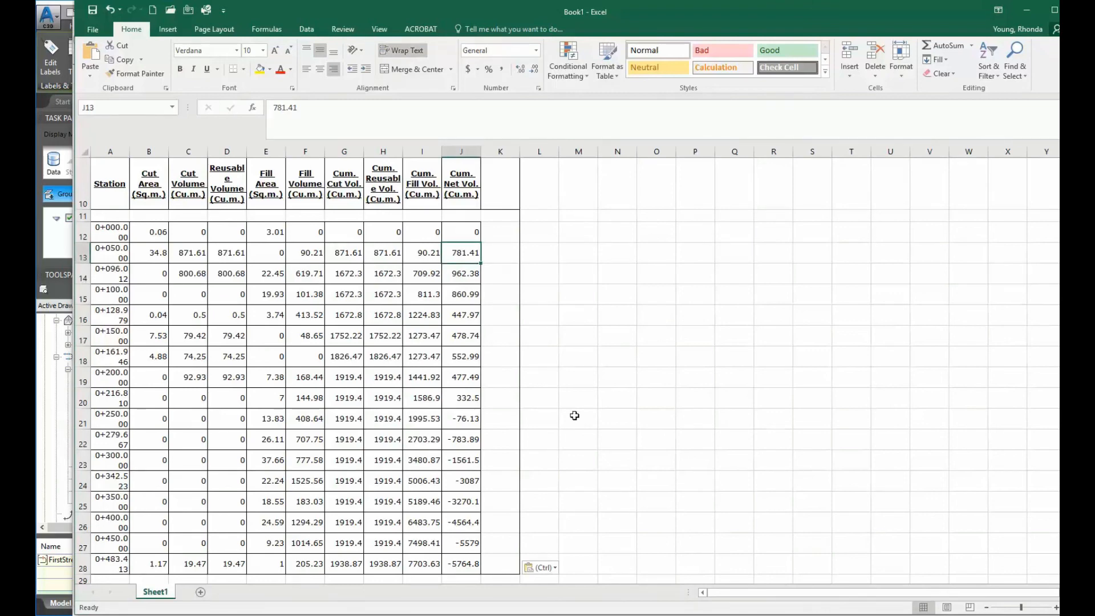
scroll(576, 411, up, 2)
scroll(576, 411, down, 3)
scroll(575, 411, up, 1)
scroll(485, 490, down, 3)
scroll(484, 491, up, 3)
scroll(485, 489, up, 3)
scroll(485, 488, down, 3)
Rename the Sheet1 worksheet as FirstStreet_1
right_click(166, 591)
click(205, 479)
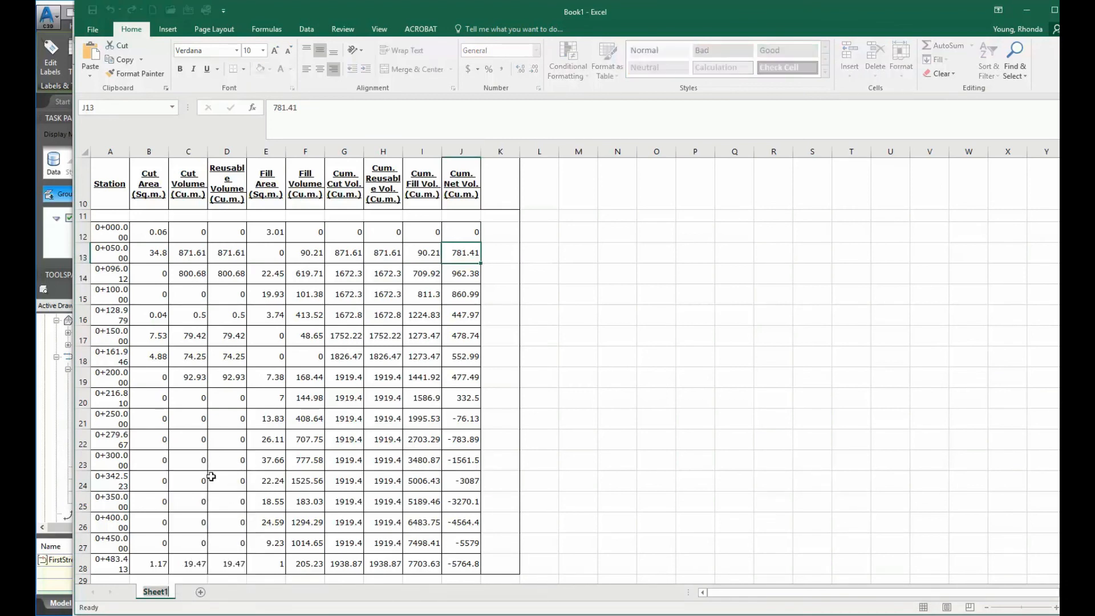
key(Return)
text(FirstStreet_1)
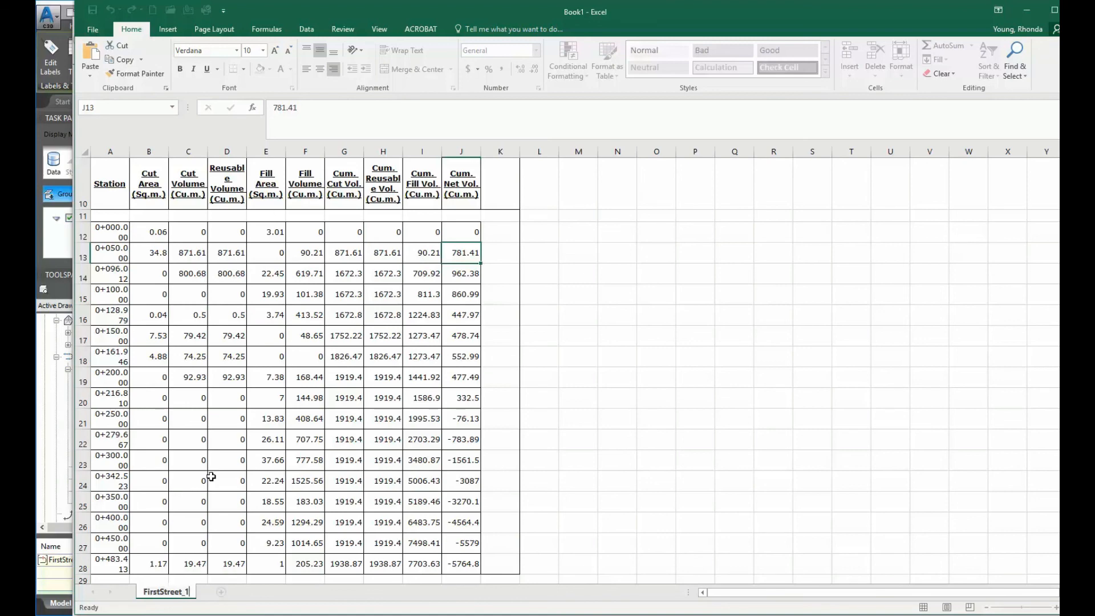
click(580, 426)
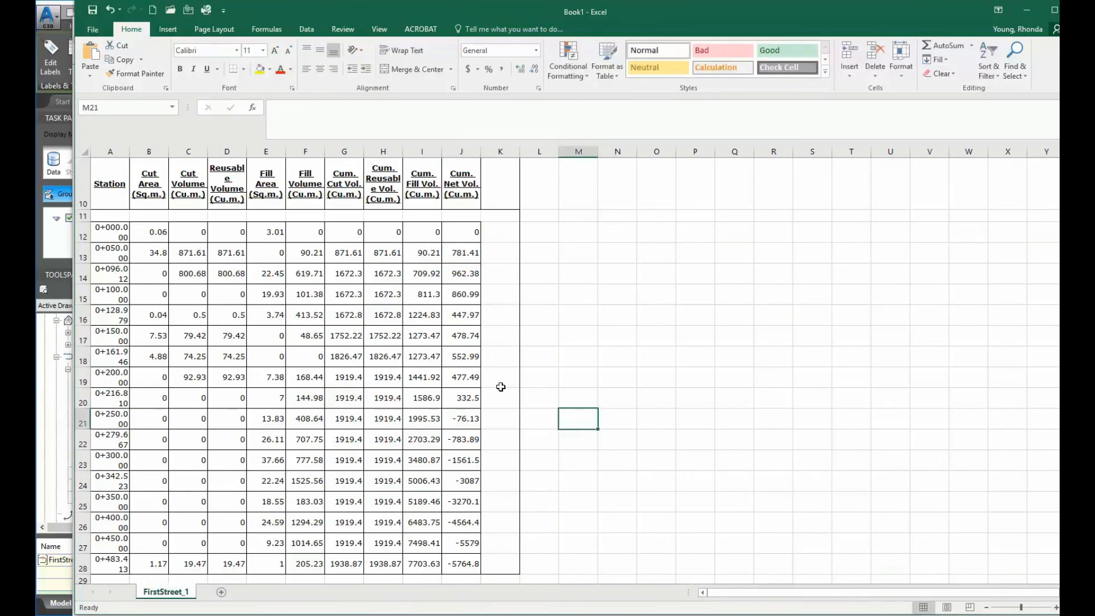
Turn off text wrapping for the report header cells A3:A8 and fit the height of the project rows
scroll(501, 387, up, 3)
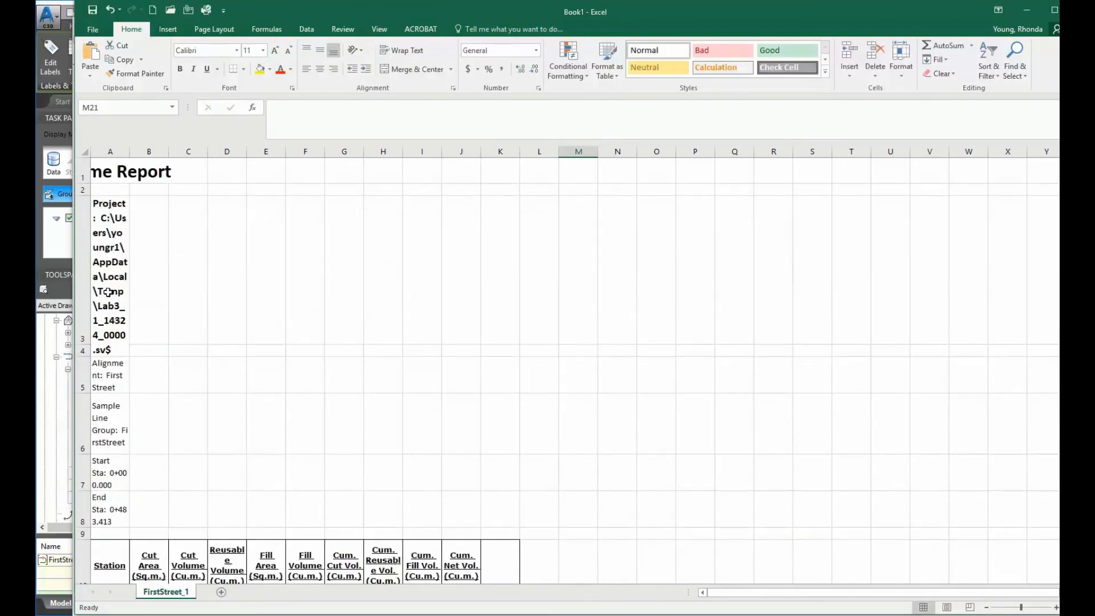
drag(108, 292, 117, 512)
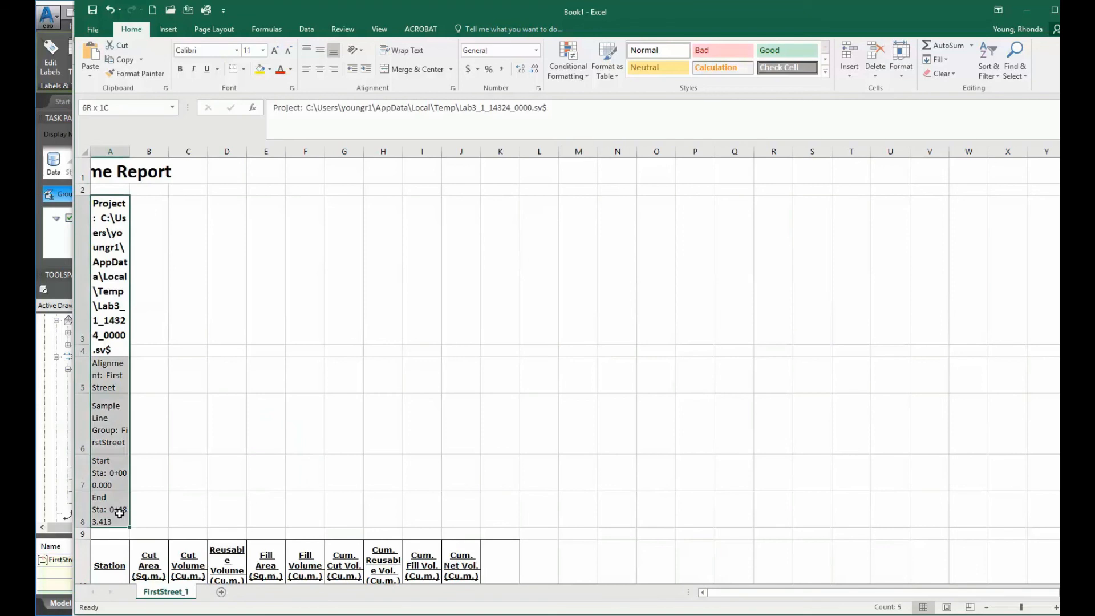
click(415, 51)
click(430, 284)
click(144, 296)
click(122, 297)
double_click(85, 354)
click(721, 333)
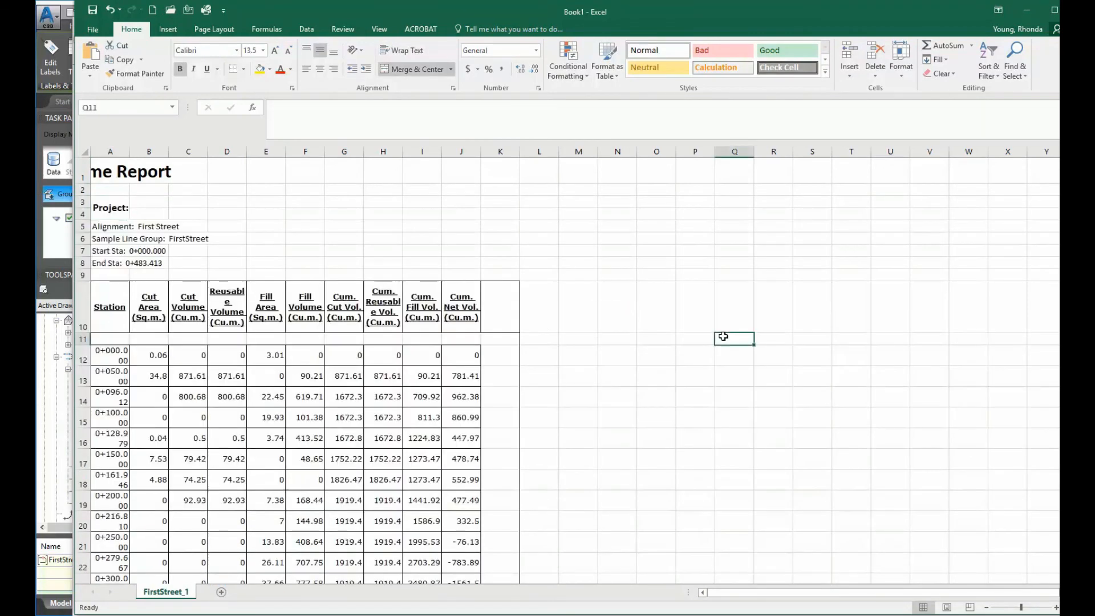
Return to the Excel workbook and widen column A until each station value fits on one line
scroll(583, 392, down, 6)
scroll(577, 400, up, 2)
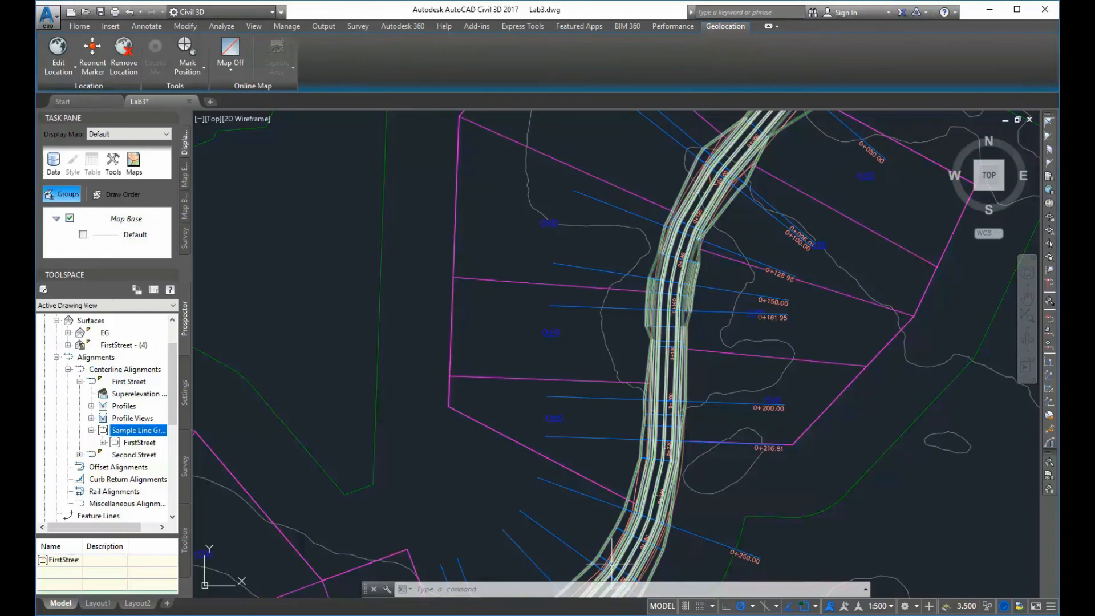
key(alt+Tab)
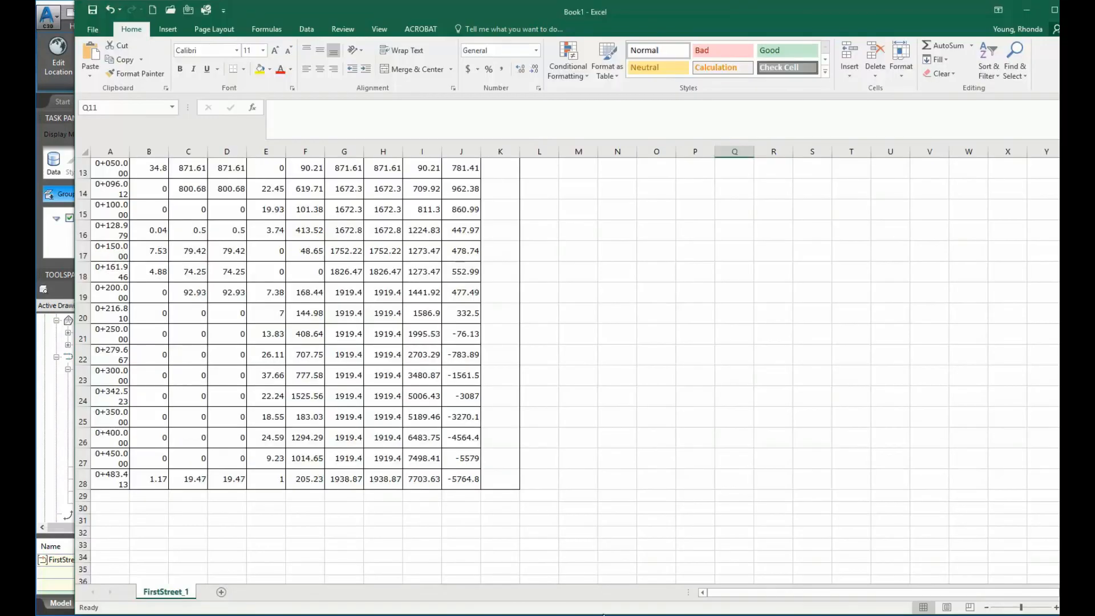
scroll(533, 425, up, 2)
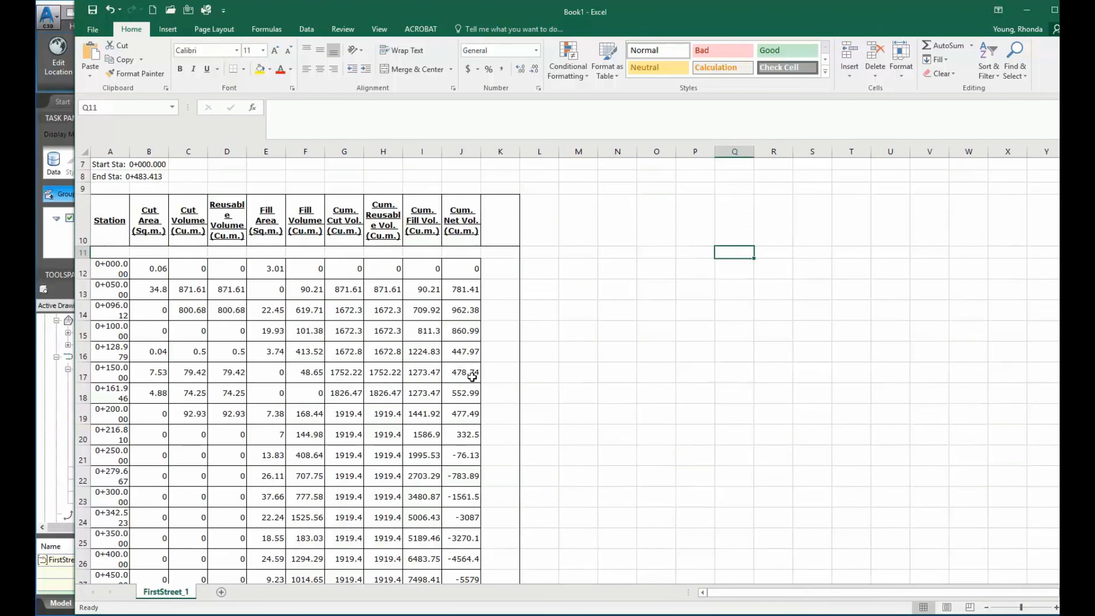
scroll(472, 376, up, 2)
scroll(473, 377, down, 3)
scroll(473, 375, up, 1)
drag(130, 152, 142, 154)
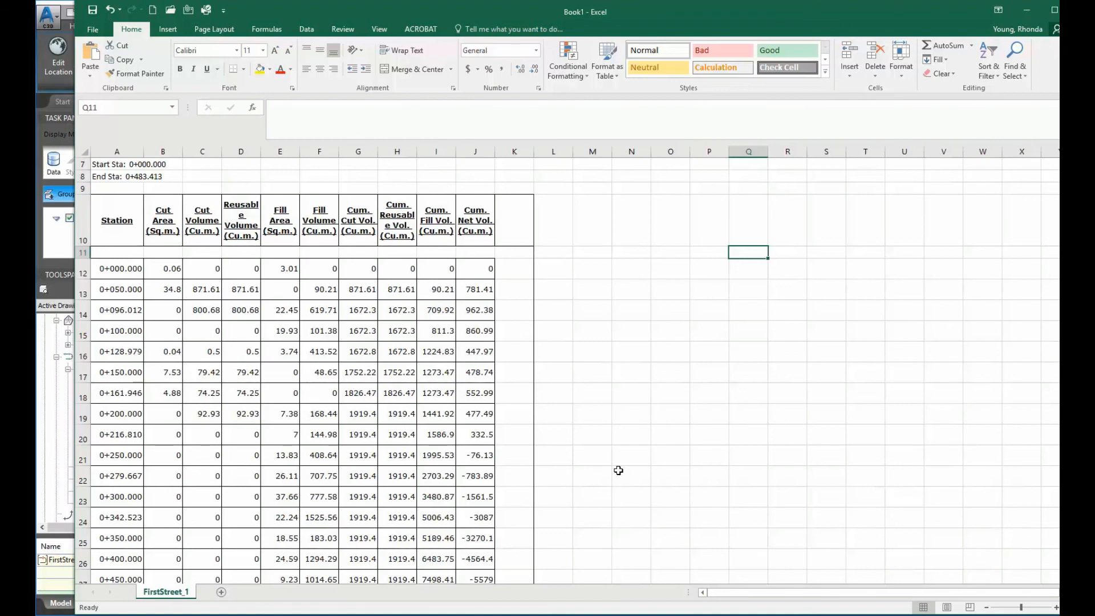
Total the Cut Volume column in cell C29 with the formula =SUM(C12:C28)
scroll(409, 447, down, 2)
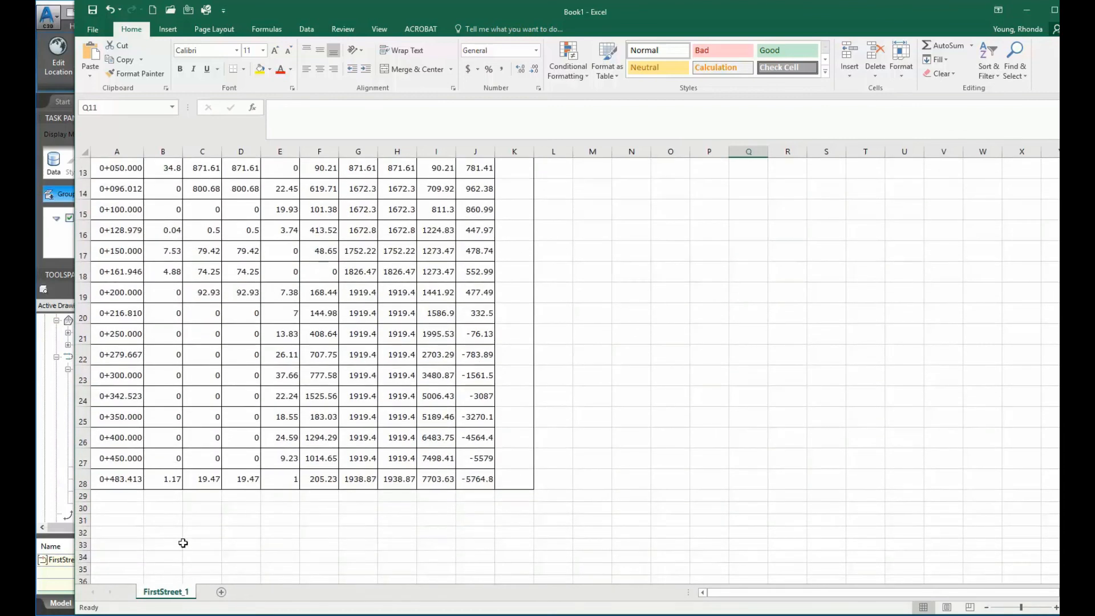
click(204, 495)
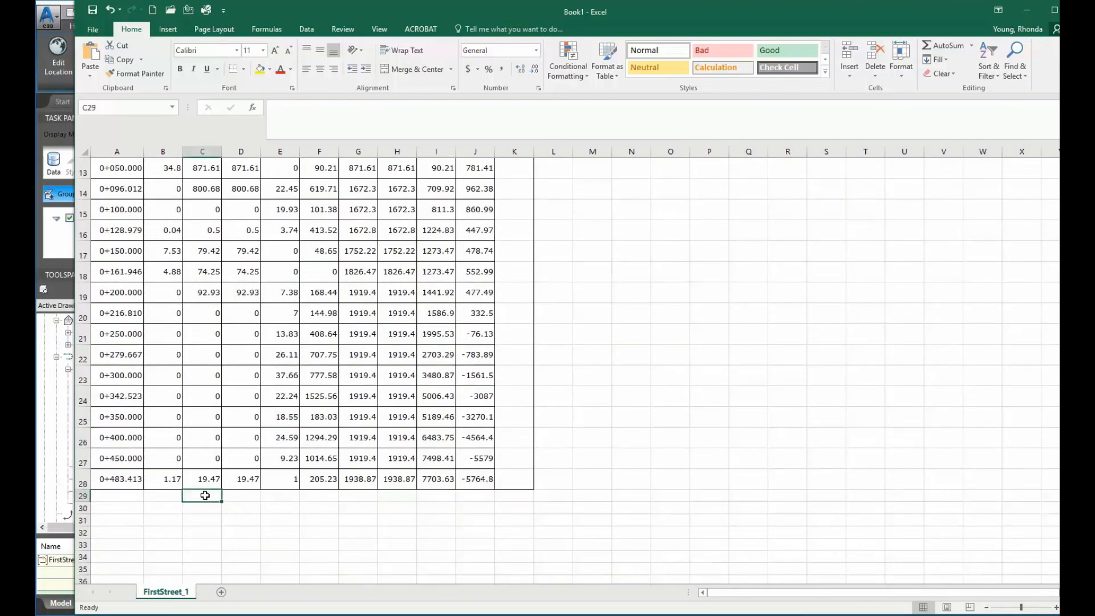
text(=sum()
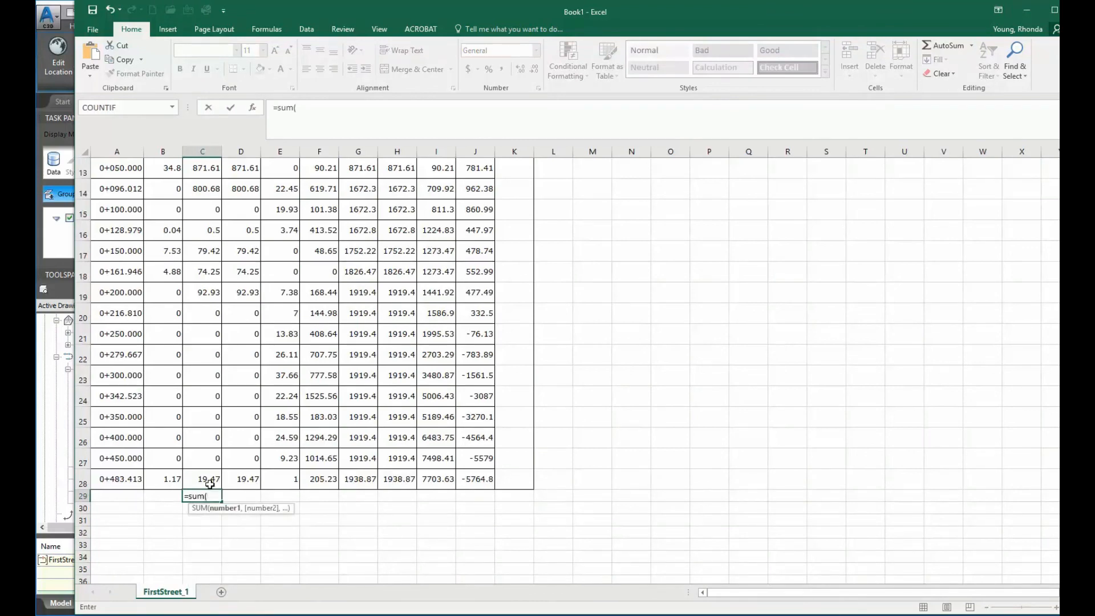
drag(210, 484, 213, 179)
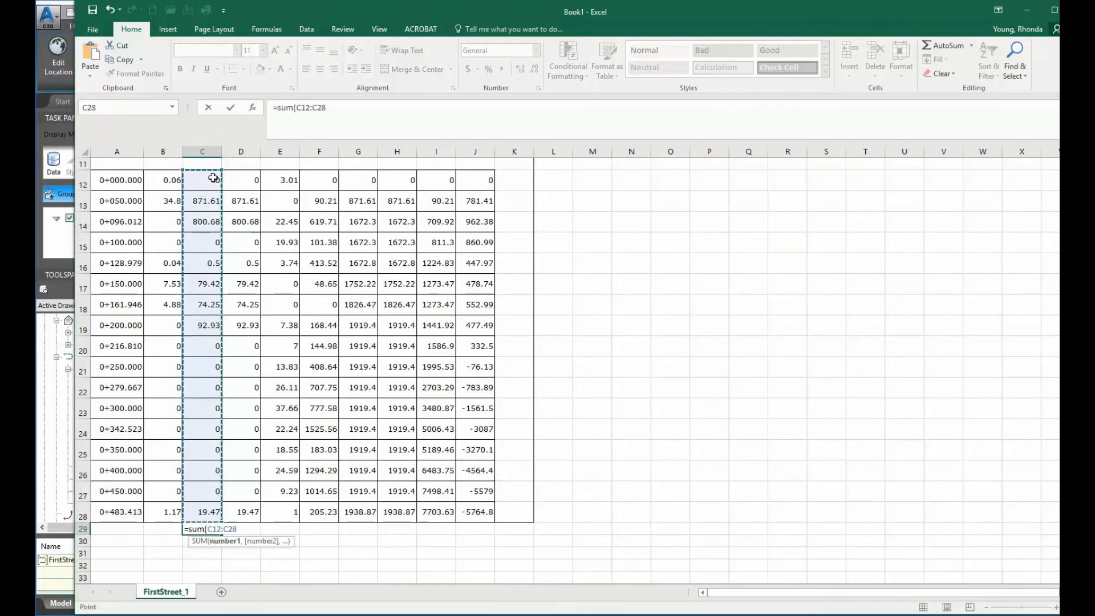
text())
key(Return)
scroll(282, 165, up, 2)
scroll(262, 348, up, 2)
scroll(244, 361, down, 3)
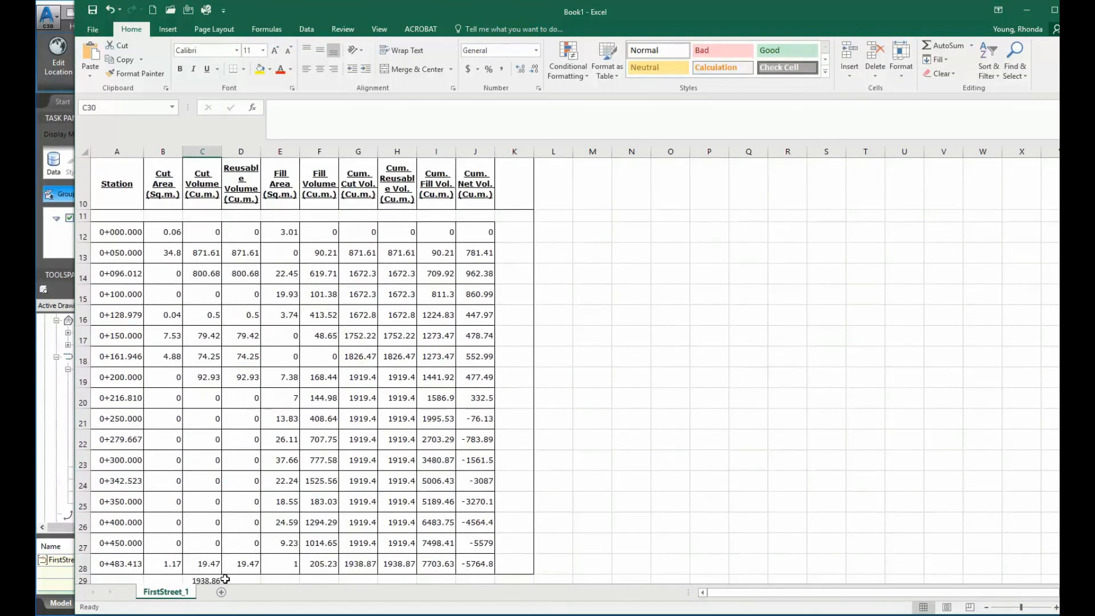
Copy the sum formula from C29 to F29 to total the Fill Volume column
scroll(210, 516, down, 1)
click(205, 497)
key(ctrl+c)
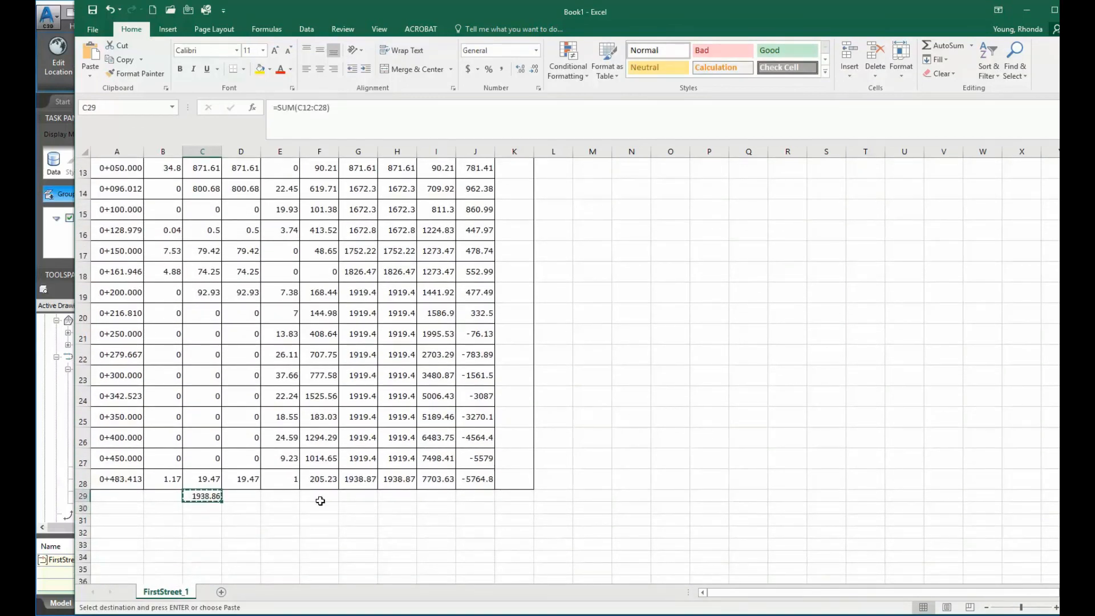
scroll(318, 501, up, 4)
scroll(320, 500, down, 2)
scroll(320, 500, down, 2)
click(319, 497)
key(ctrl+v)
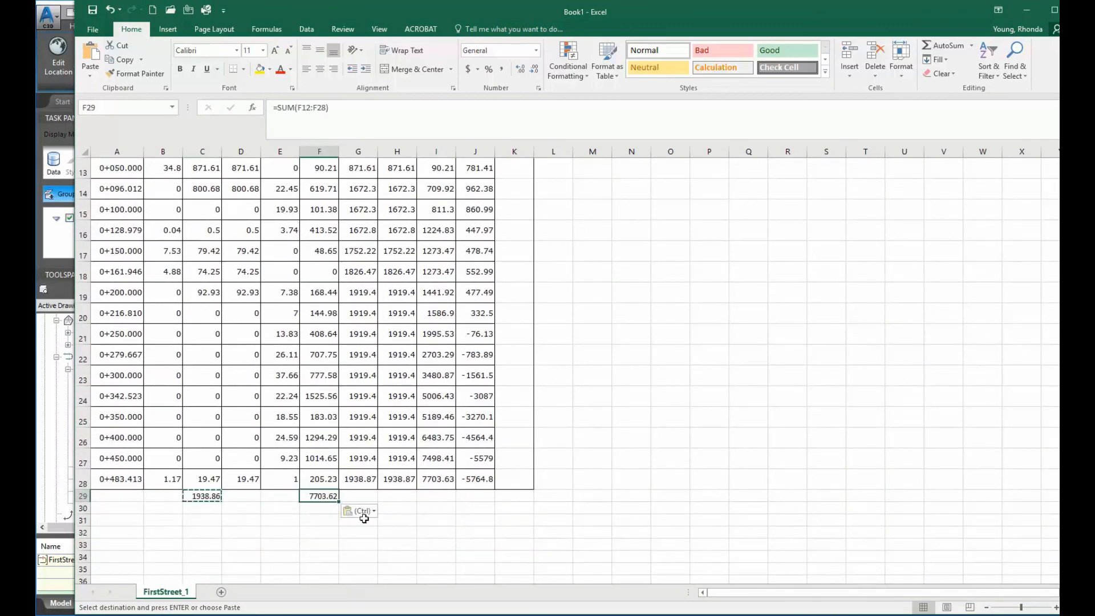
click(318, 519)
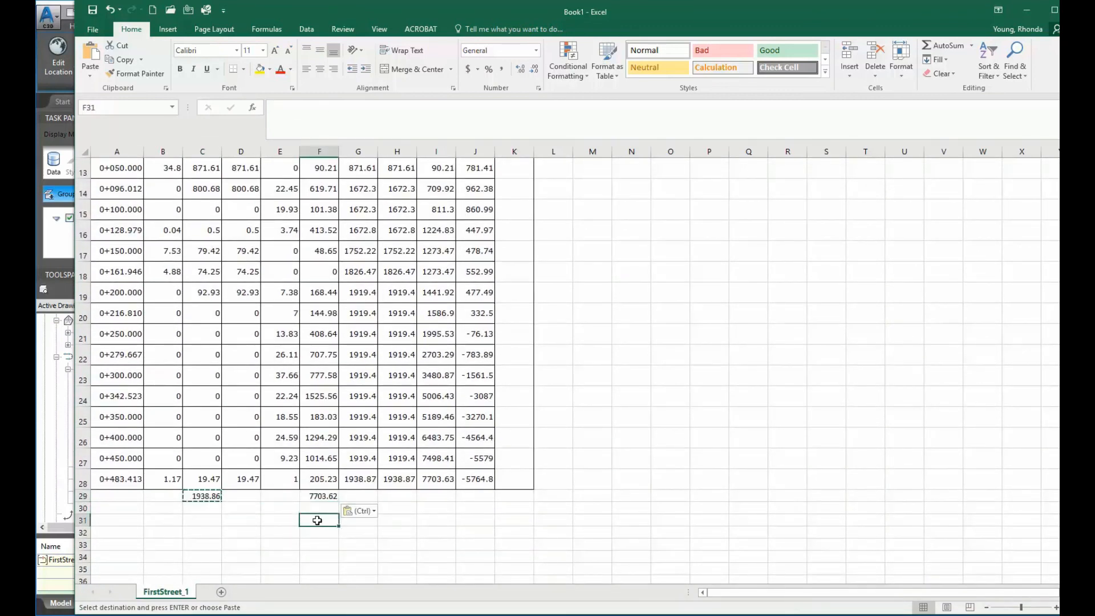
Add the cut and fill volume totals in cell F31 with the formula =C29+F29
text(=)
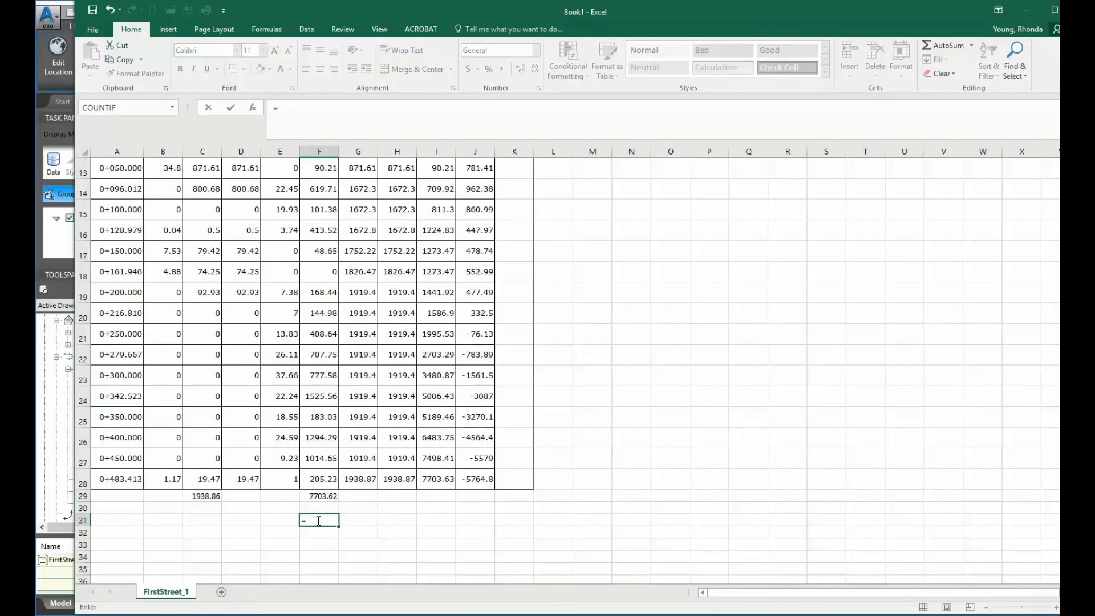
click(207, 496)
text(+)
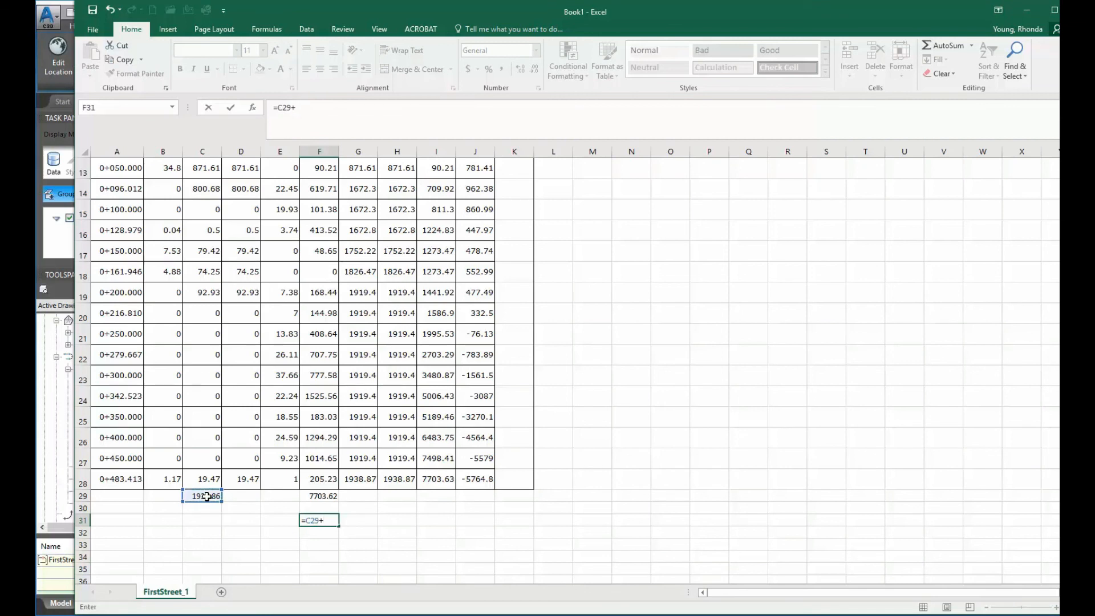
click(321, 496)
key(Return)
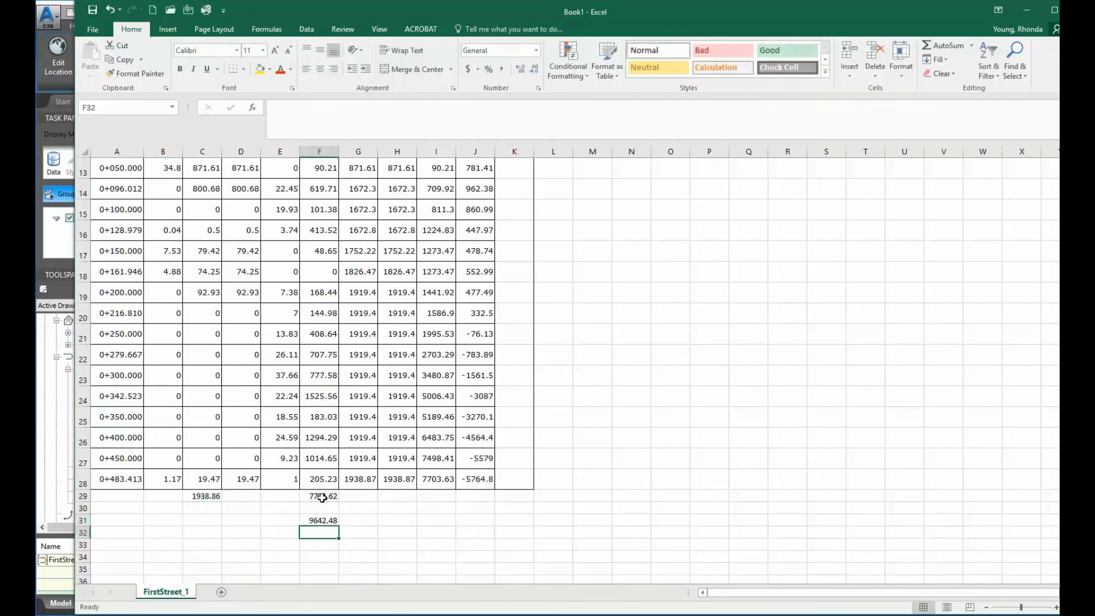
Format the combined total in F31 as bold red and color the final cumulative net volume in J28 red
click(325, 521)
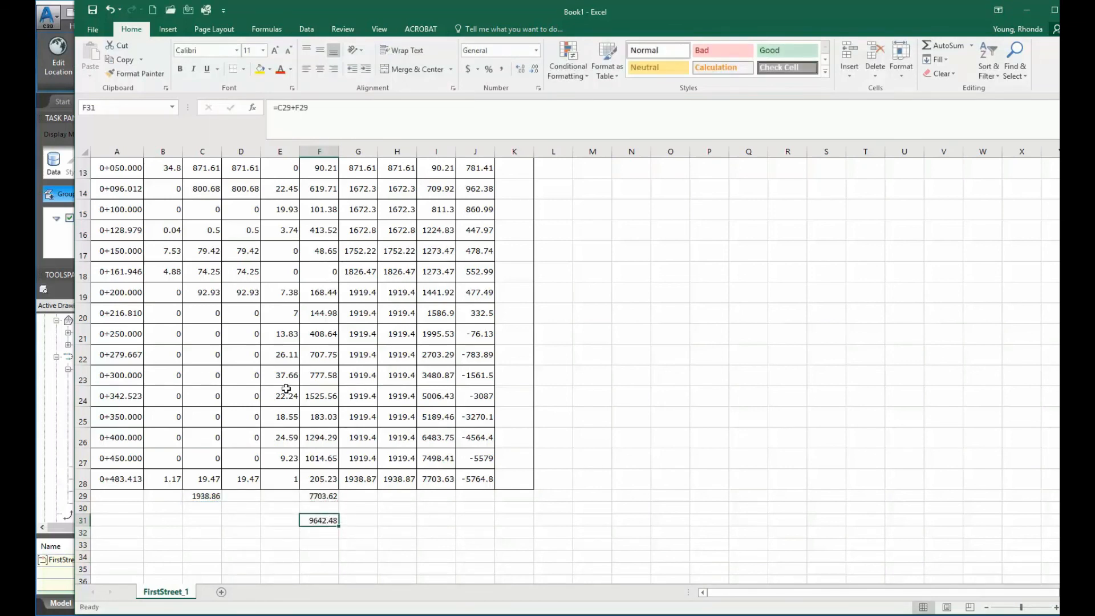
click(179, 69)
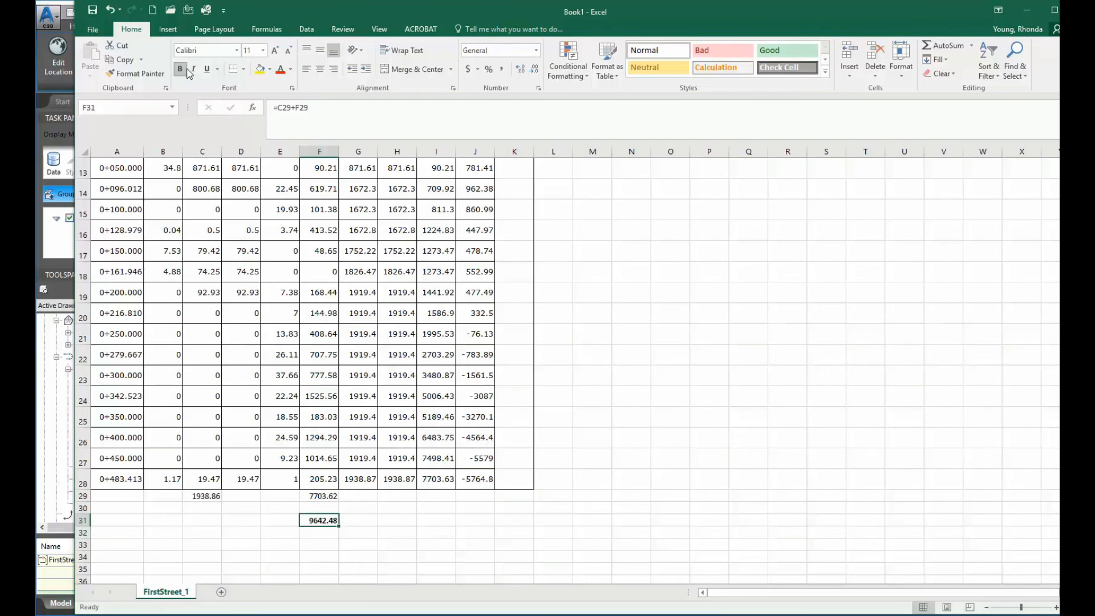
click(278, 73)
click(477, 480)
click(282, 70)
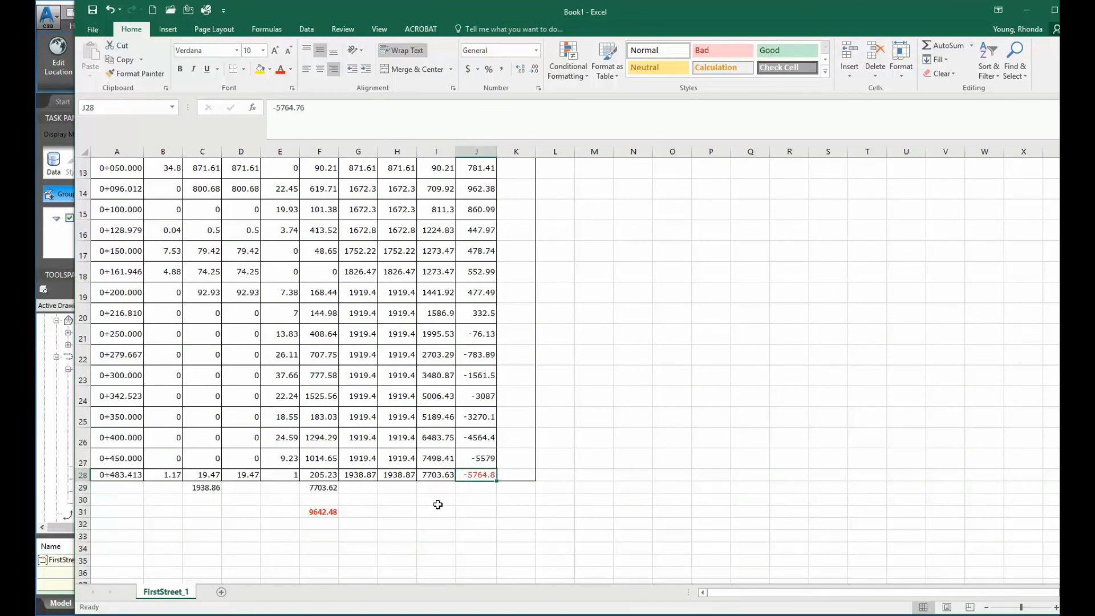
Review the station-by-station cut, fill and cumulative net volumes in the worksheet
scroll(438, 505, up, 1)
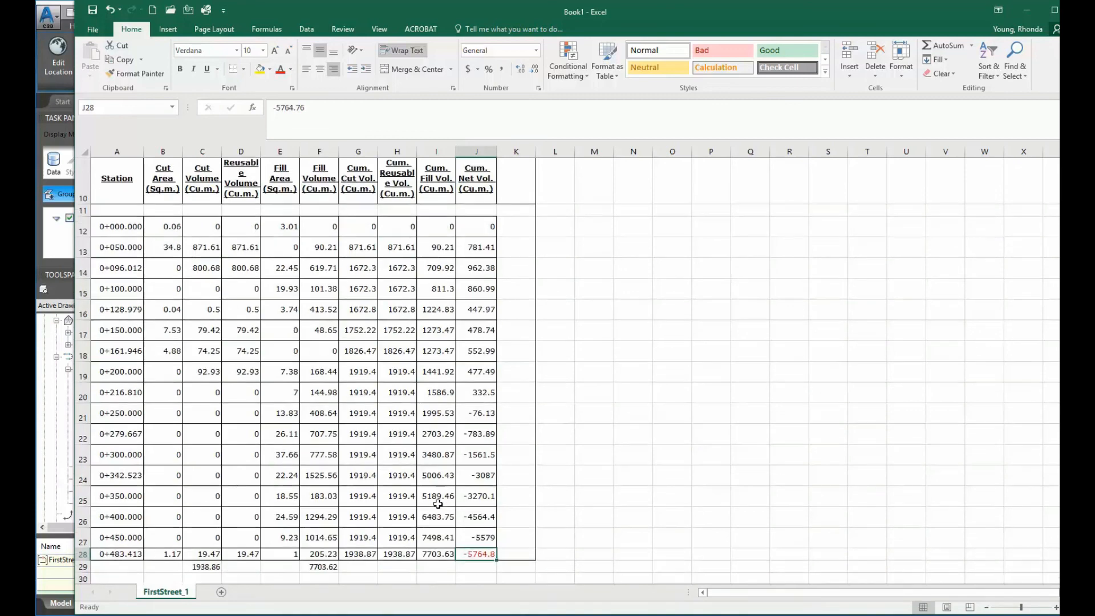
scroll(439, 504, down, 2)
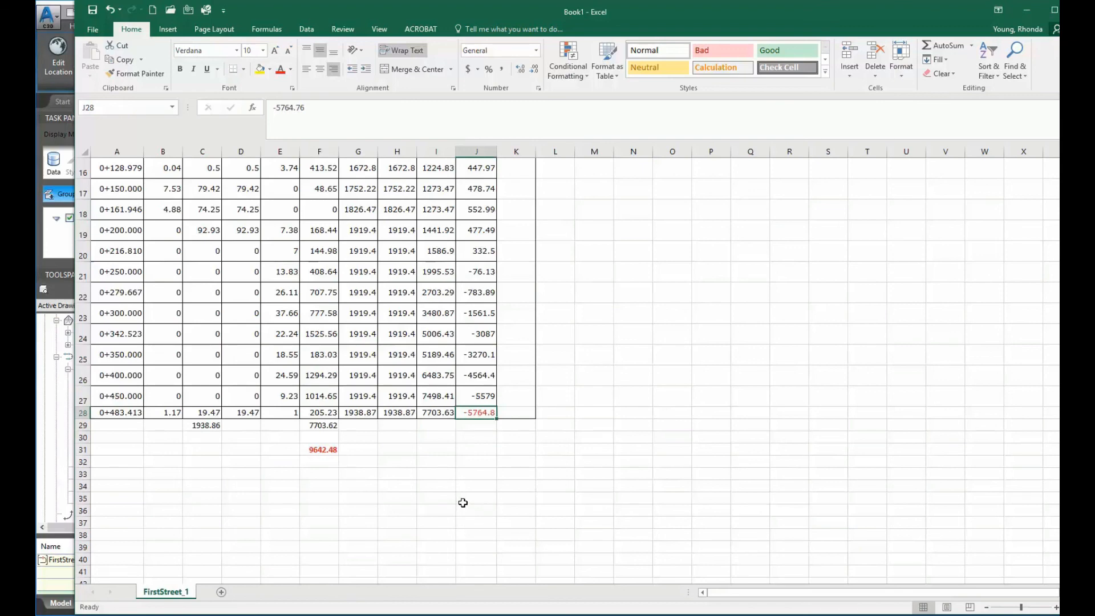
scroll(480, 442, up, 1)
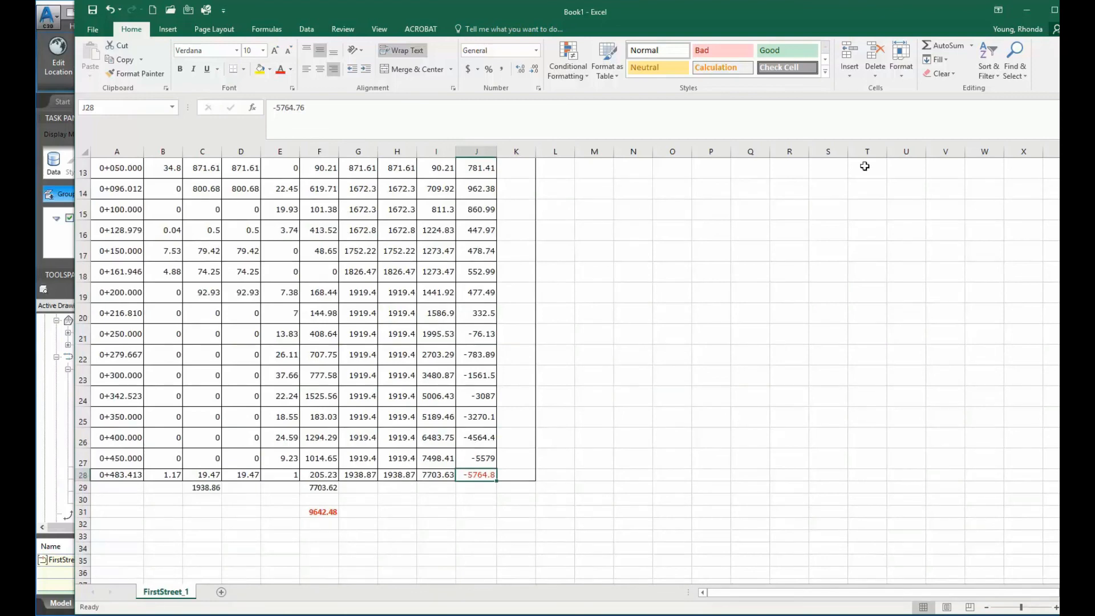
scroll(409, 417, up, 1)
scroll(409, 417, up, 2)
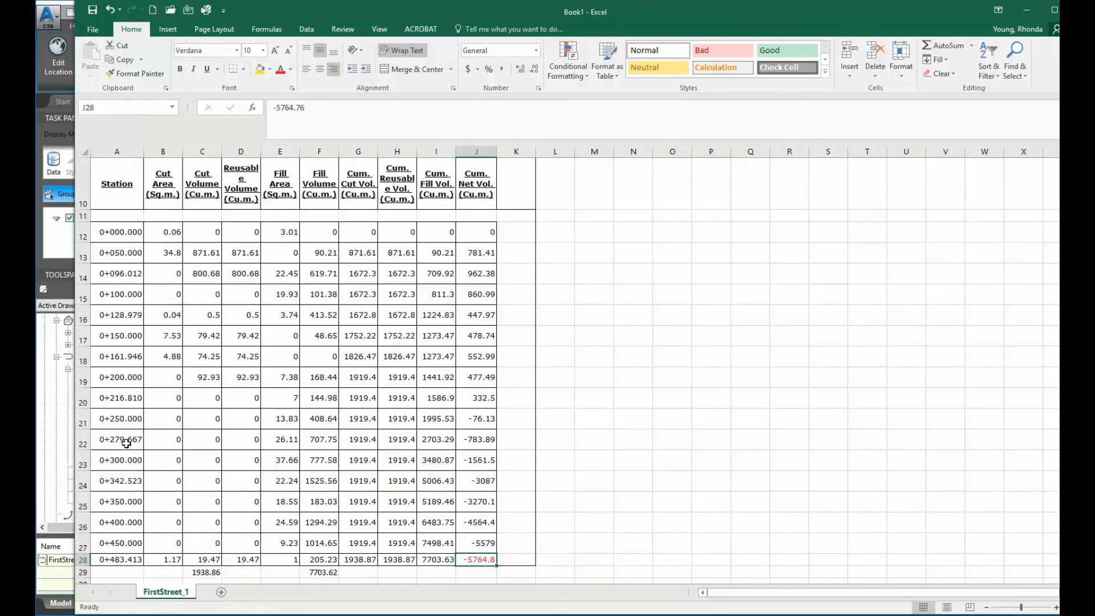
Switch back to Civil 3D and examine the First Street profile view, comparing the proposed grade line with the existing ground along its length
click(1027, 10)
scroll(465, 454, down, 8)
middle_drag(702, 405, 522, 405)
scroll(440, 334, up, 5)
middle_drag(337, 371, 574, 514)
scroll(529, 330, down, 2)
middle_drag(513, 289, 497, 342)
scroll(465, 293, down, 2)
scroll(567, 350, up, 2)
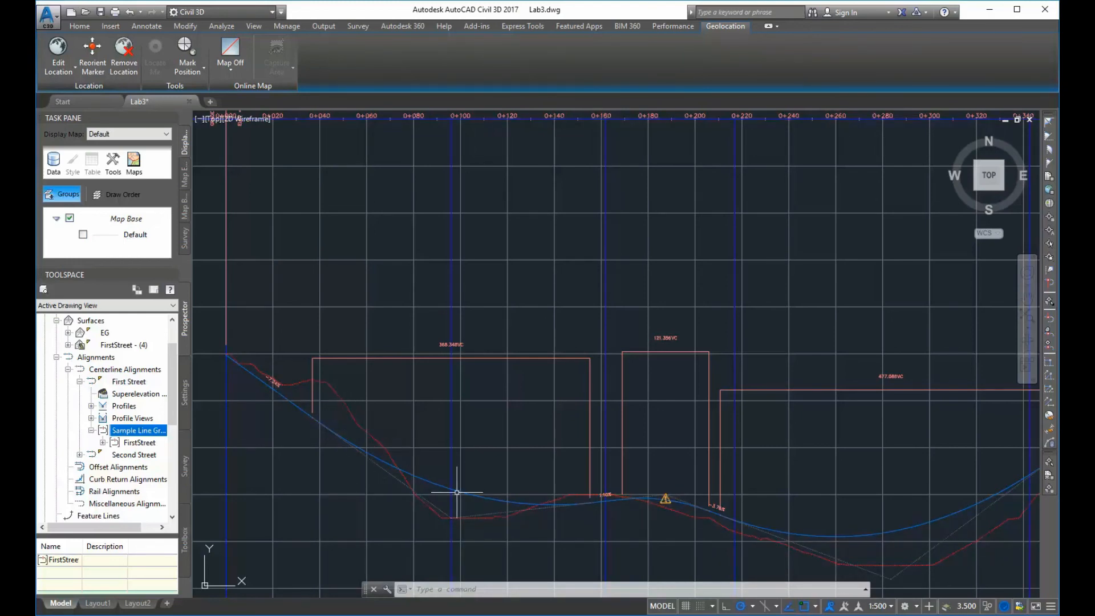
middle_drag(753, 502, 506, 381)
middle_drag(828, 448, 656, 482)
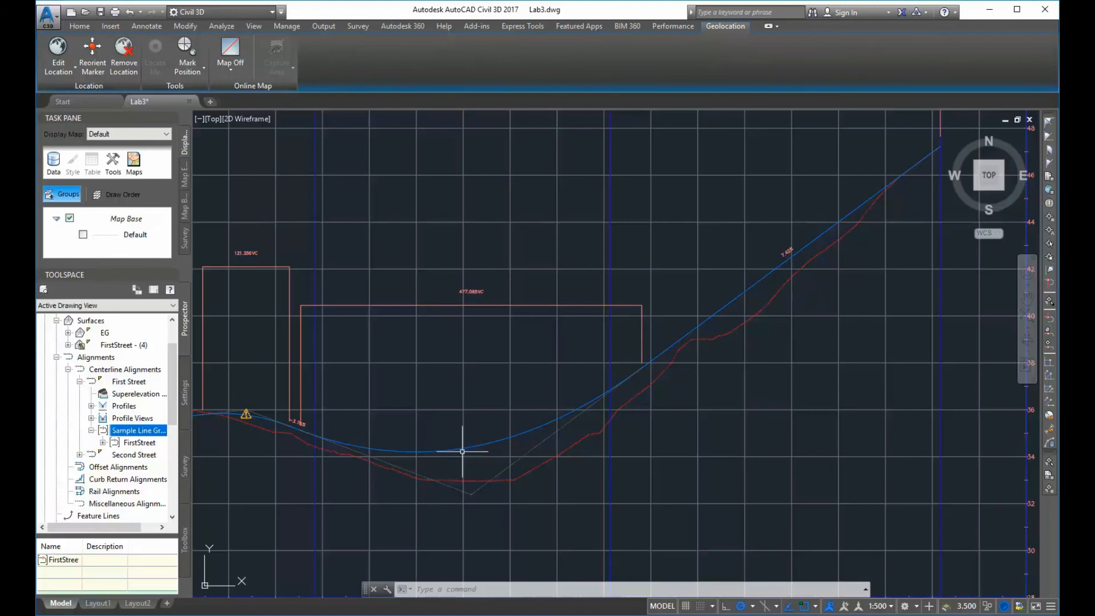
scroll(470, 481, down, 2)
scroll(567, 496, down, 1)
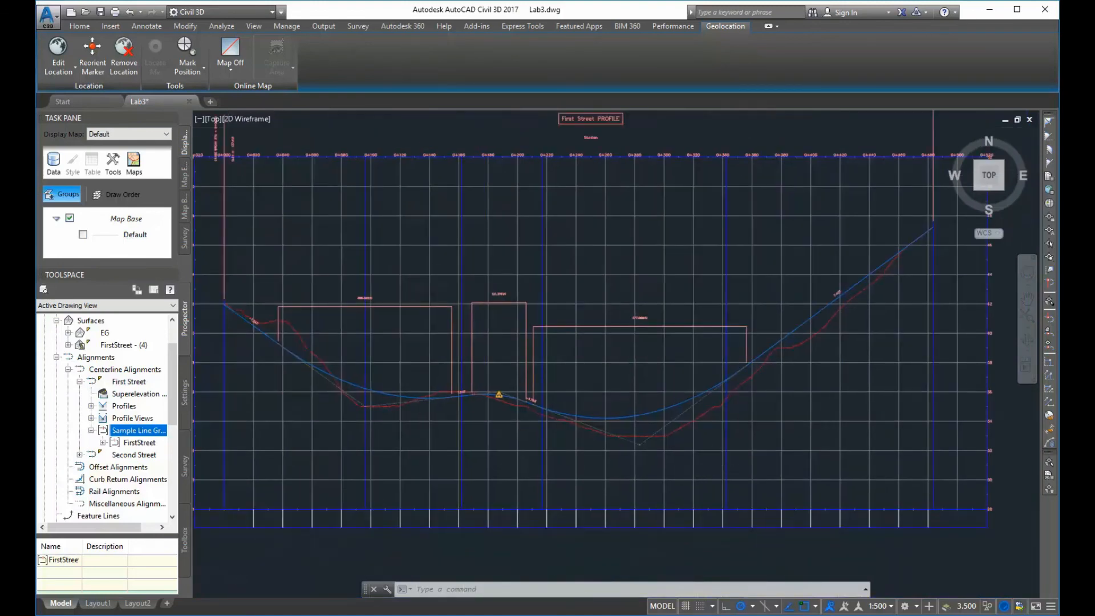
scroll(708, 466, down, 2)
scroll(599, 427, up, 2)
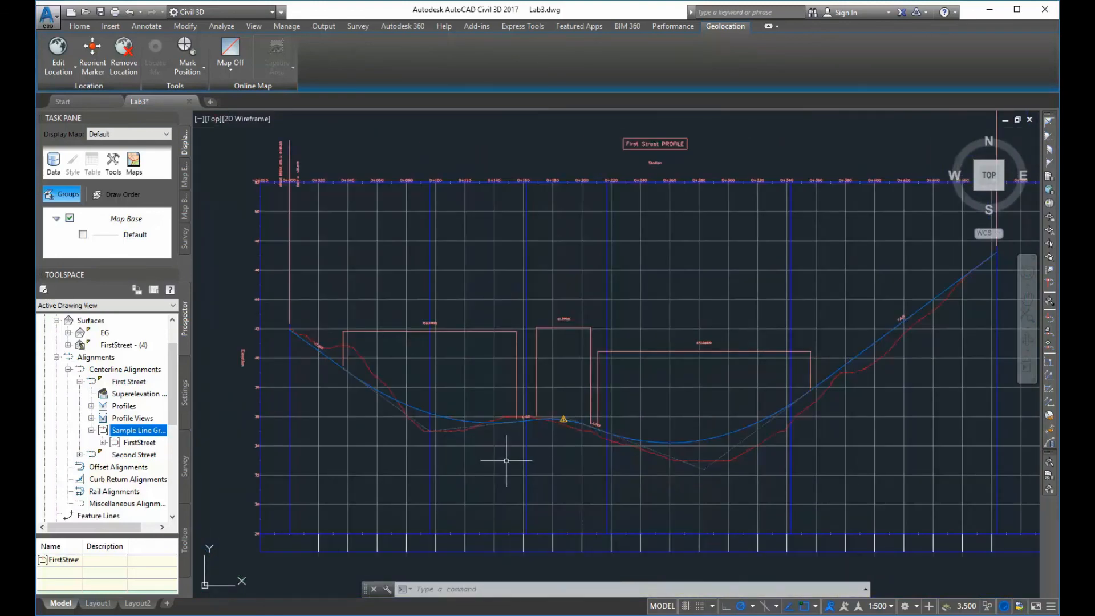
middle_drag(500, 457, 457, 387)
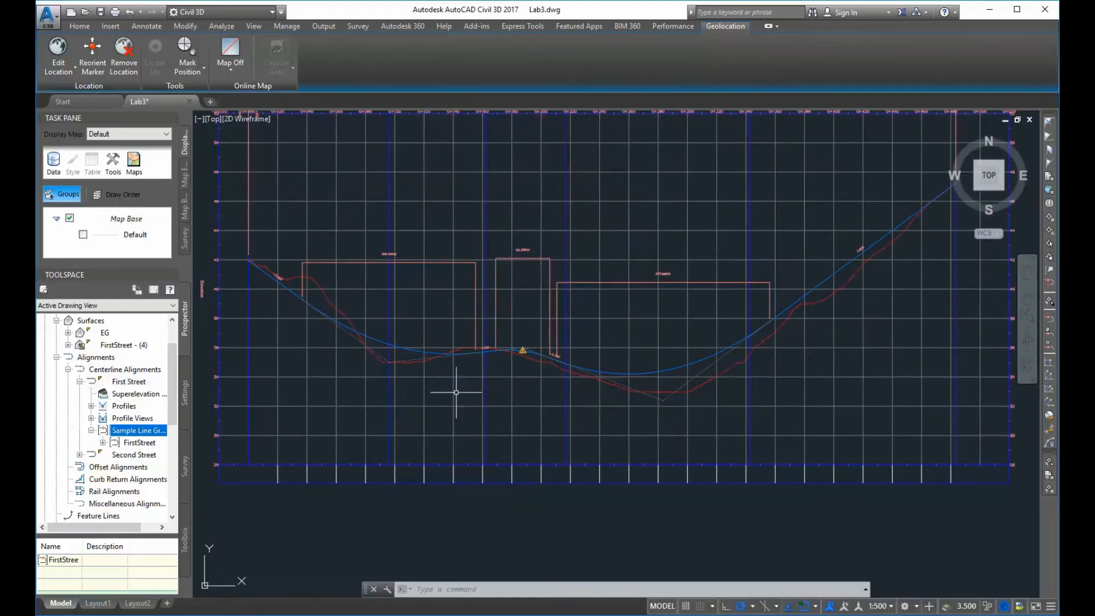
Stretch the proposed profile's first sag PVI down to about elevation 34.46 m and the second sag PVI to station 0+293.52, elevation 32 m
mouse_move(443, 392)
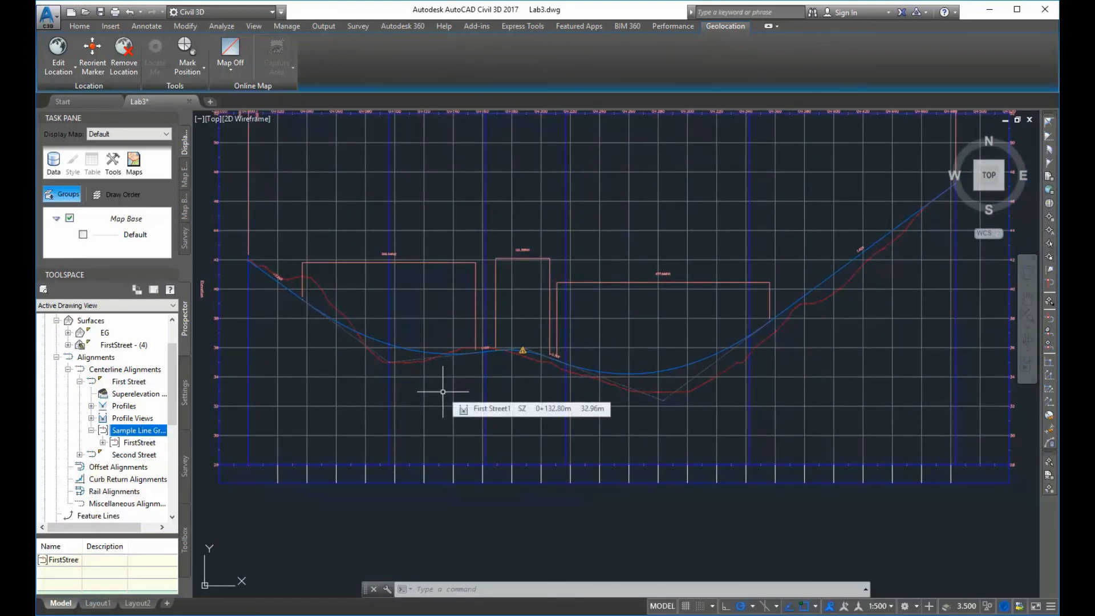
click(414, 351)
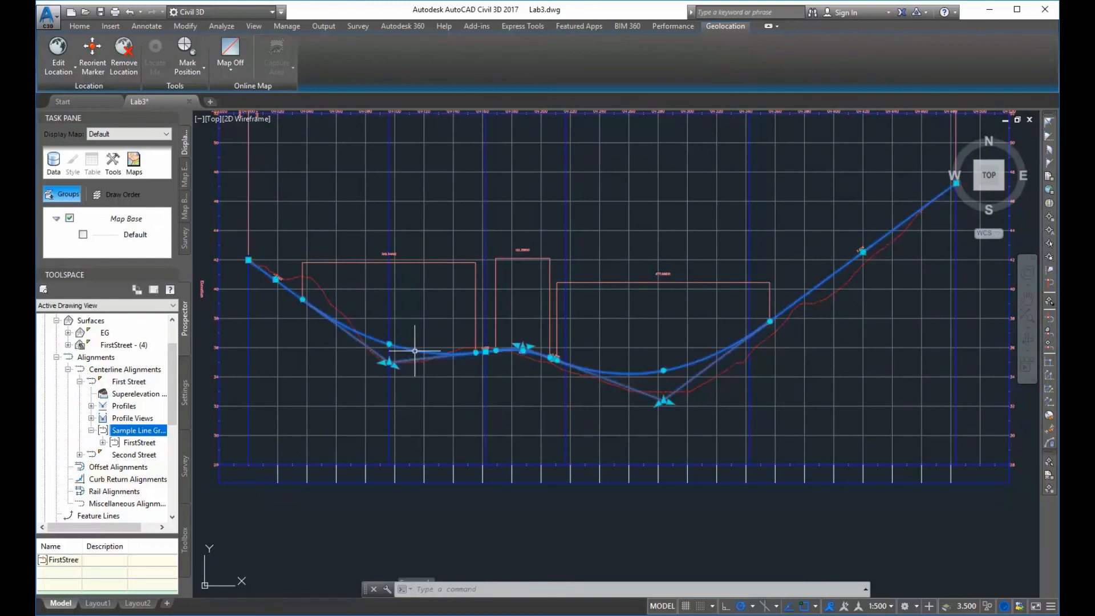
click(389, 363)
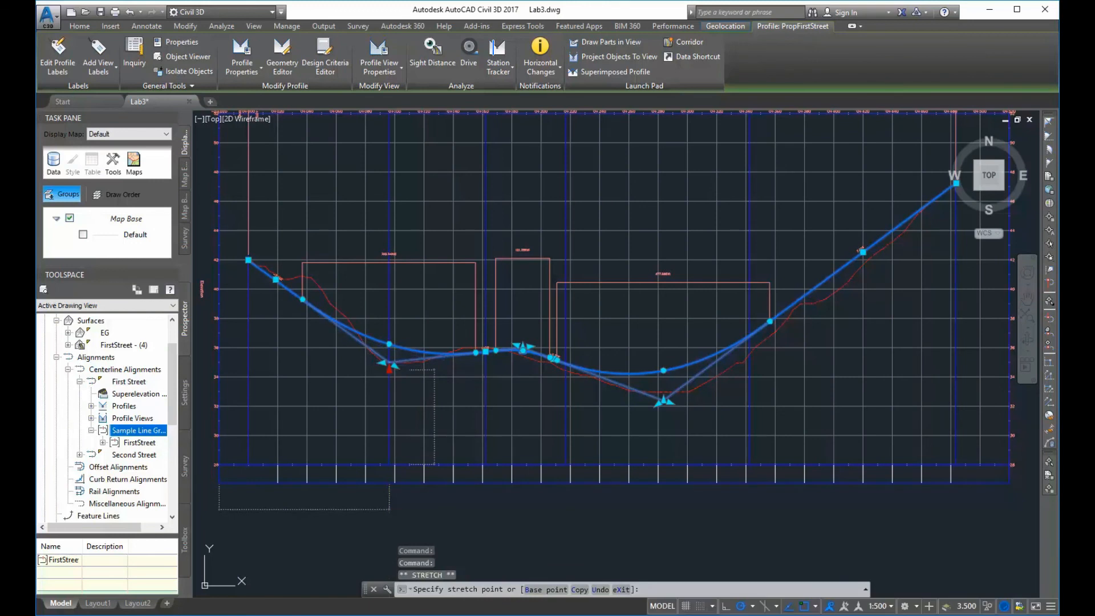
click(389, 370)
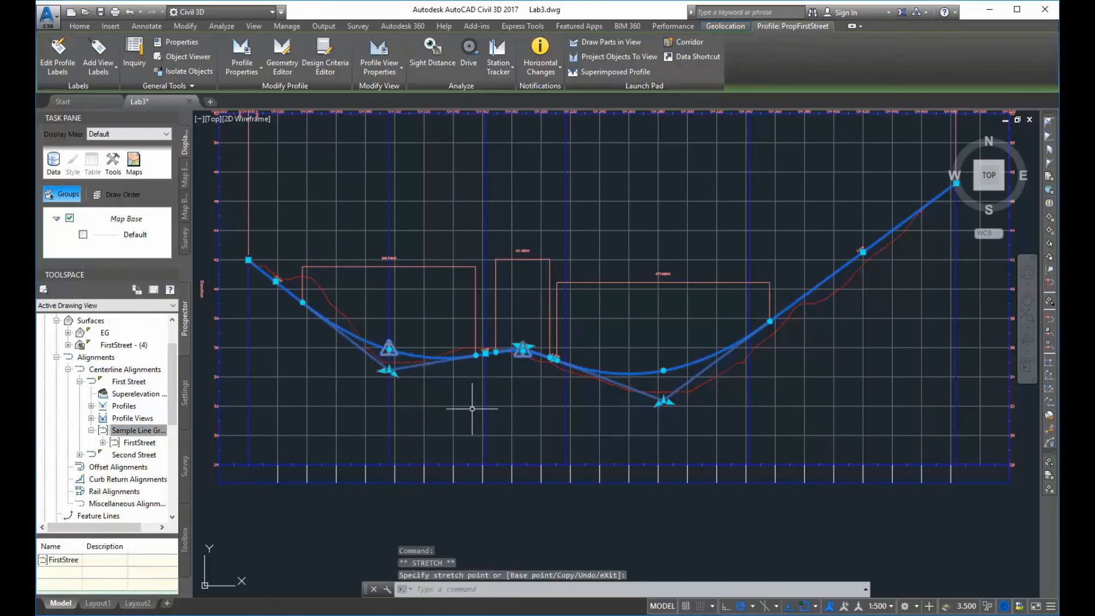
mouse_move(392, 349)
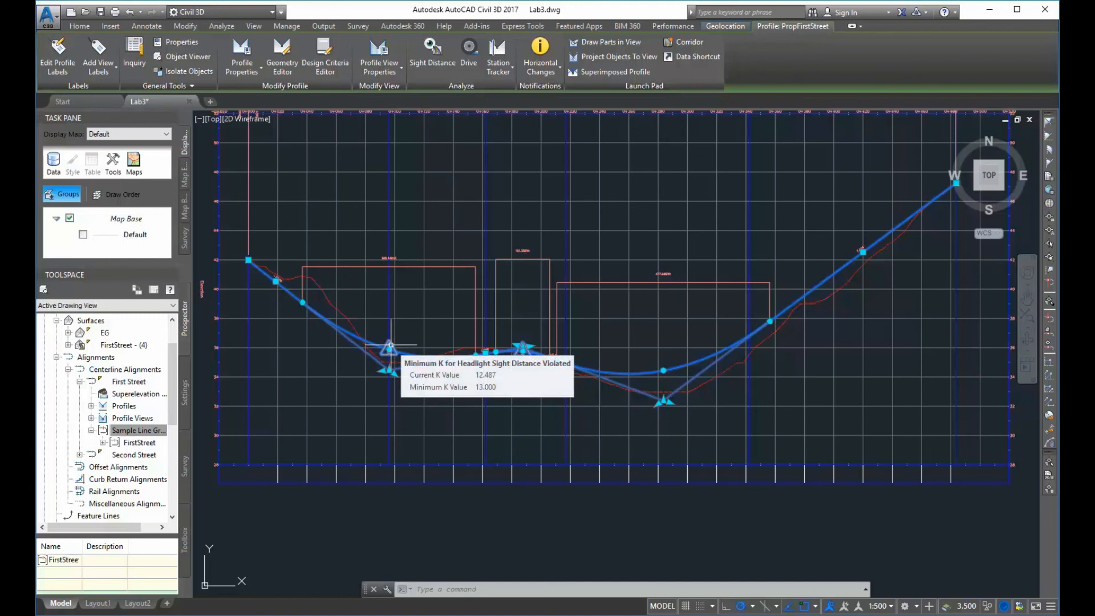
click(390, 370)
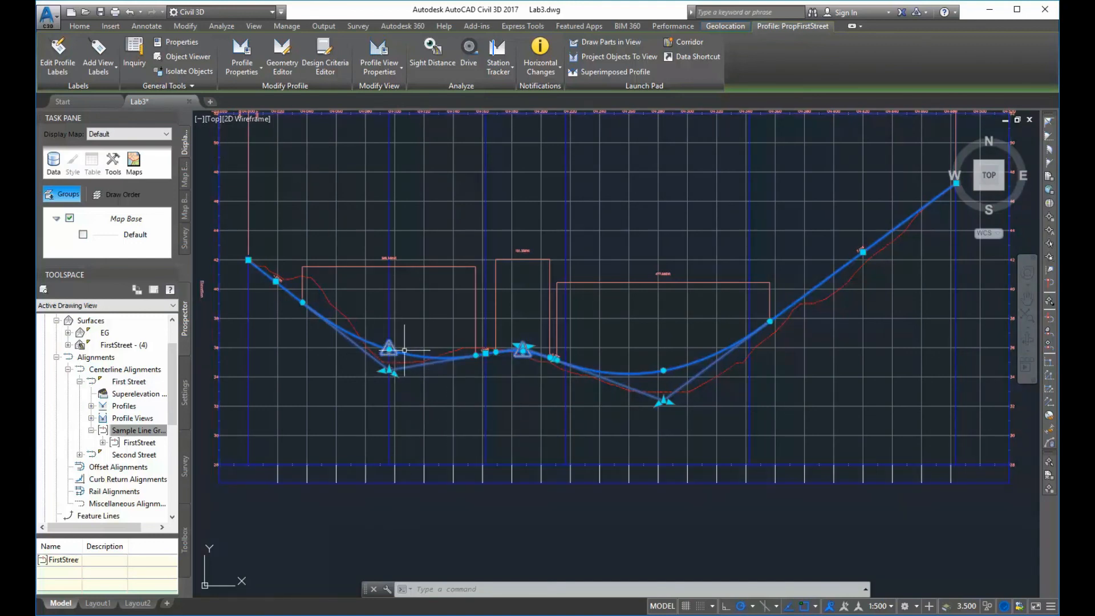
click(663, 401)
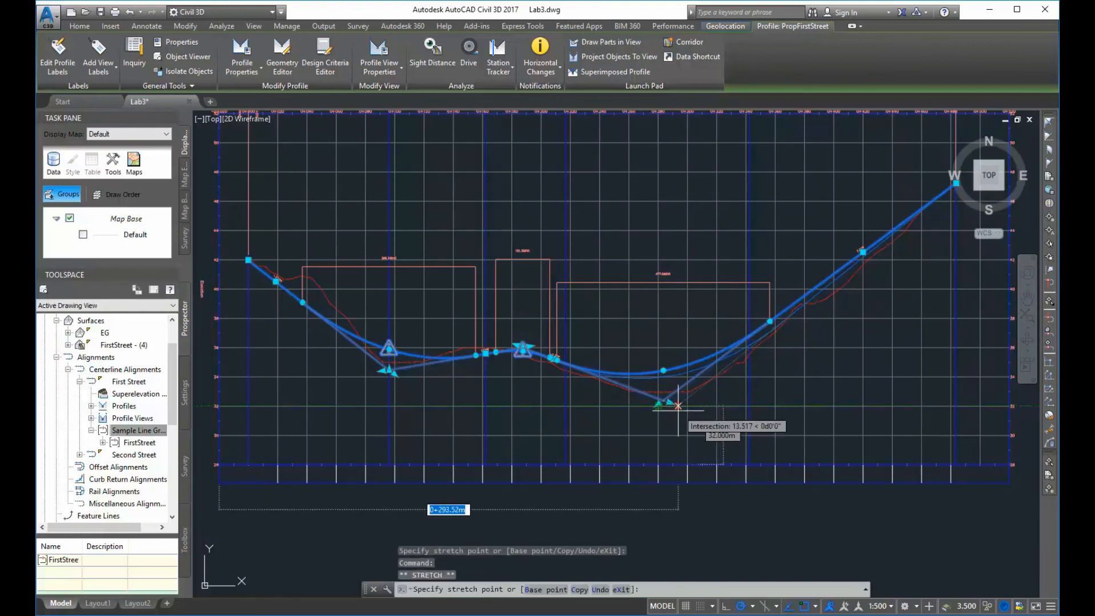
click(678, 406)
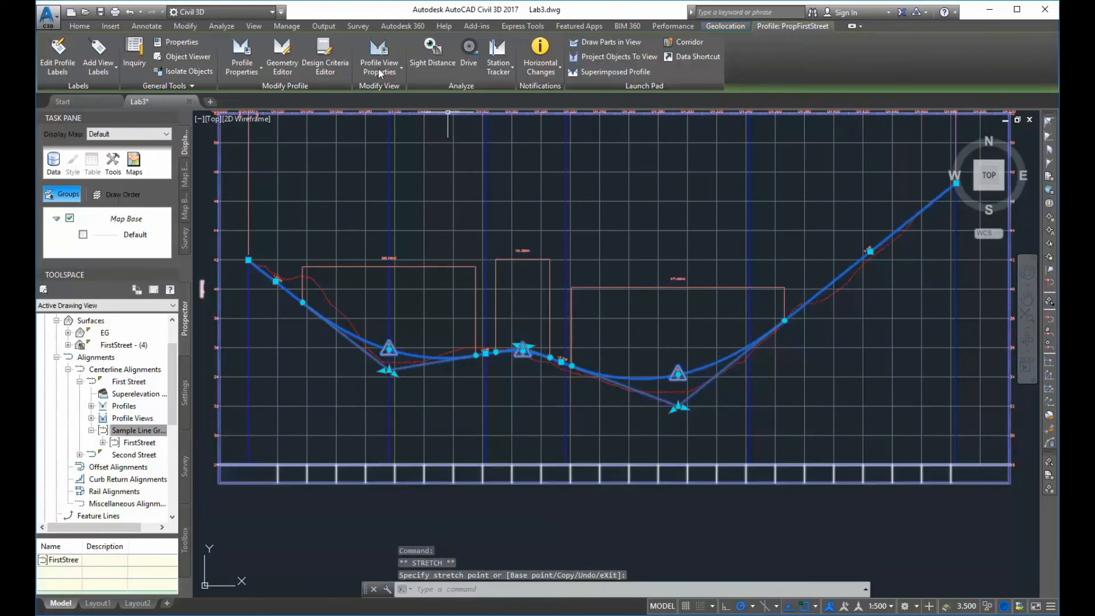
Open the proposed profile's entity table through the Geometry Editor and set the first sag curve's K value to 13
click(280, 55)
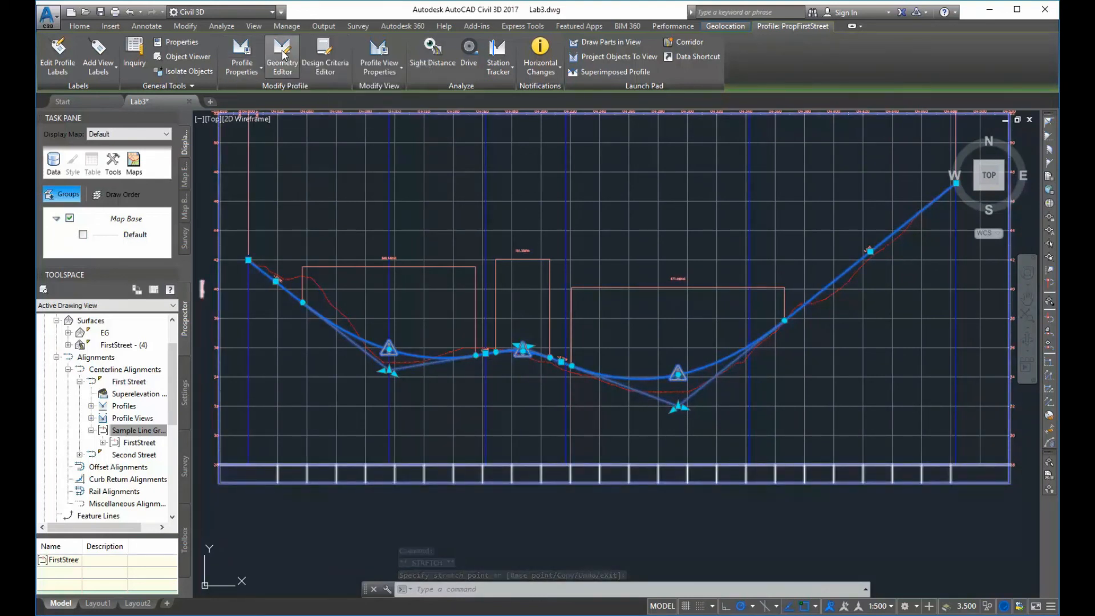
click(452, 94)
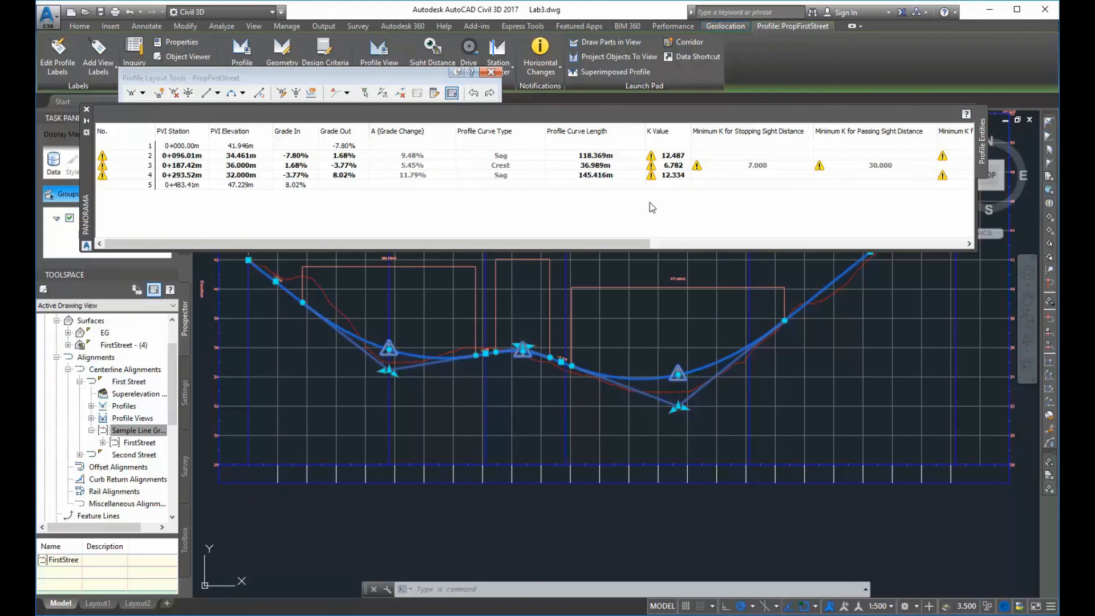
drag(645, 244, 722, 251)
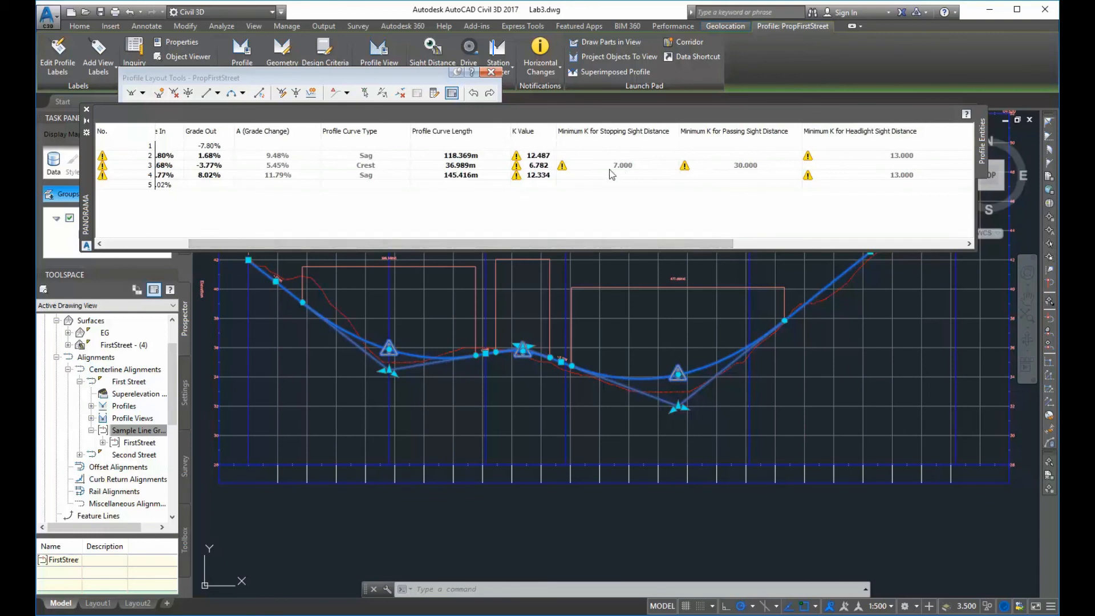
click(539, 156)
click(538, 156)
text(13)
key(Return)
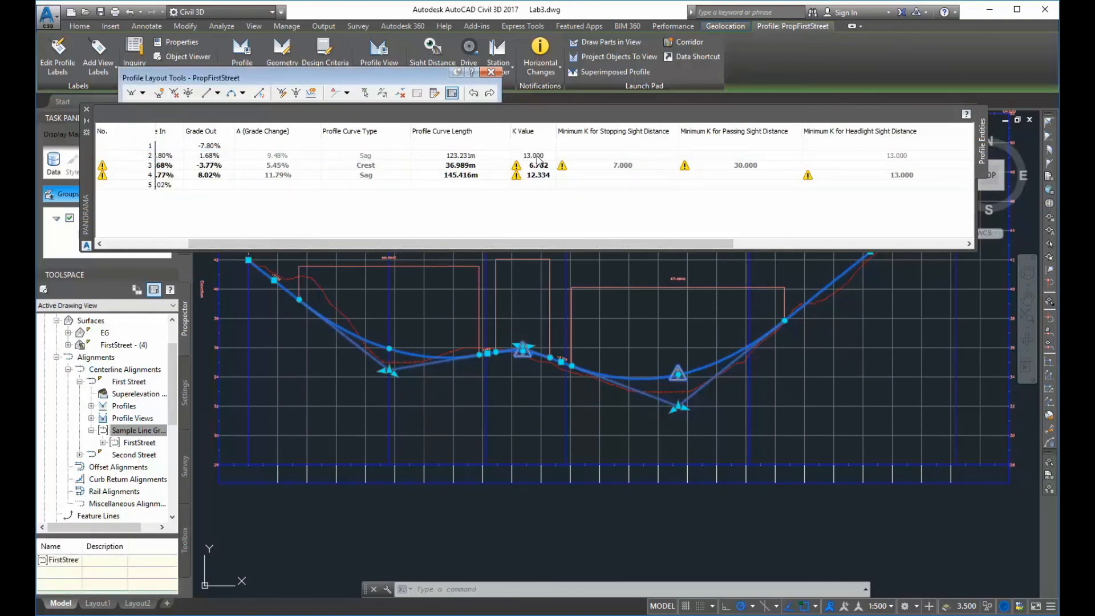
Set the crest curve's K value to 7 and the second sag curve's K value to 13
click(541, 166)
click(543, 165)
text(7)
key(Return)
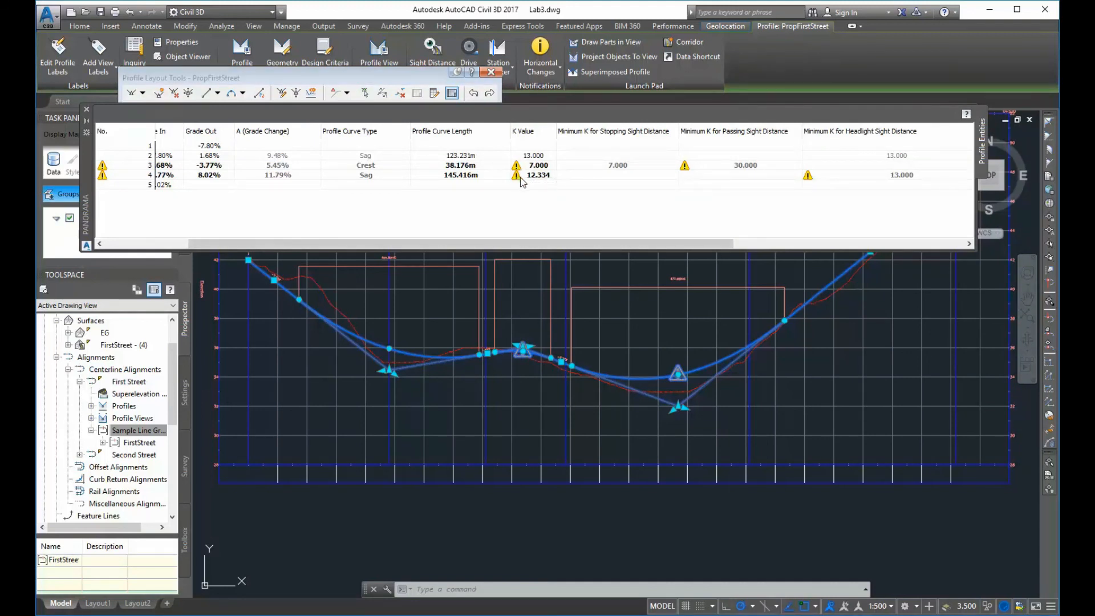
click(540, 175)
click(553, 173)
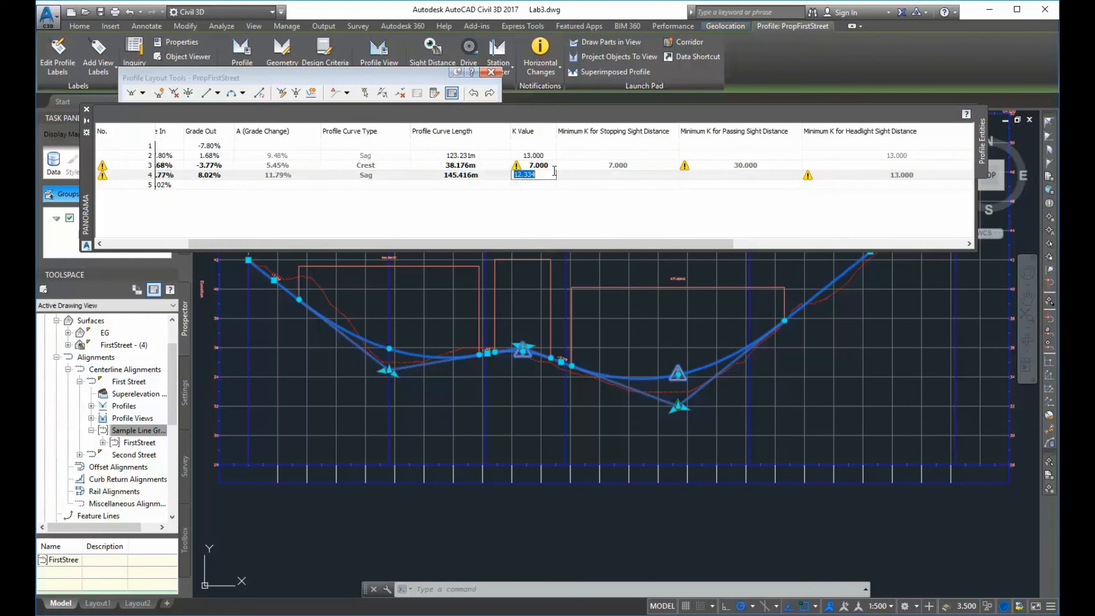
text(12)
key(Return)
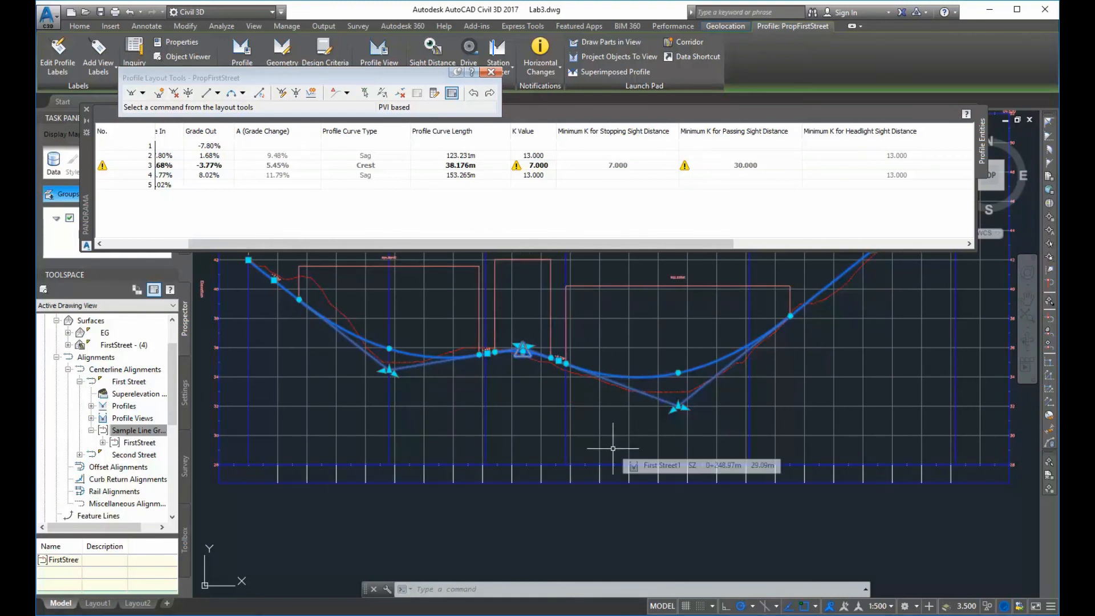
Rebuild the FirstStreet corridor to apply the edited profile
click(57, 358)
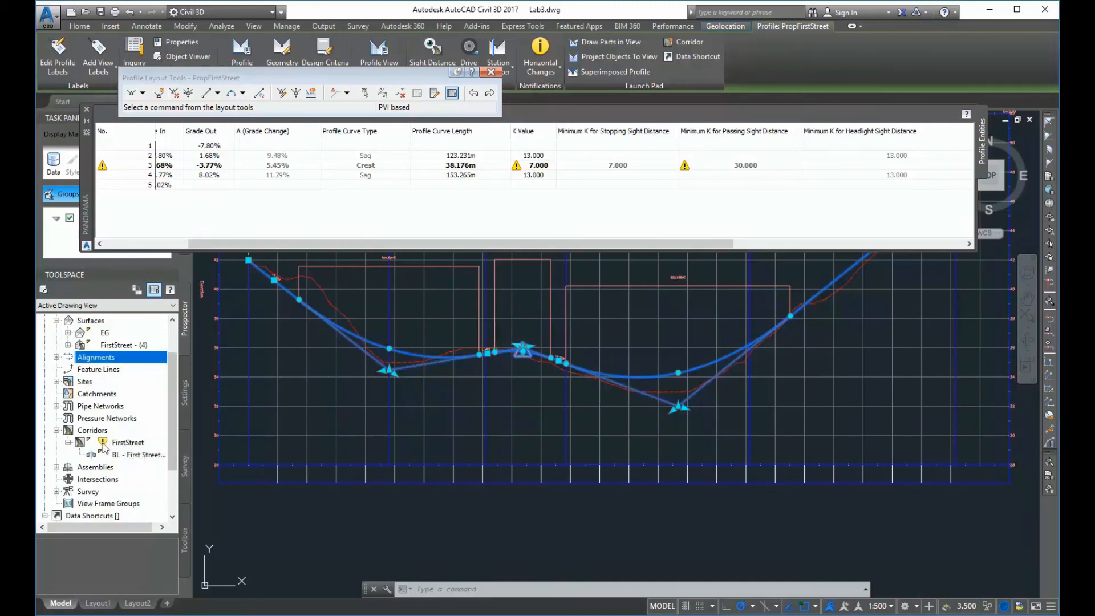
mouse_move(103, 448)
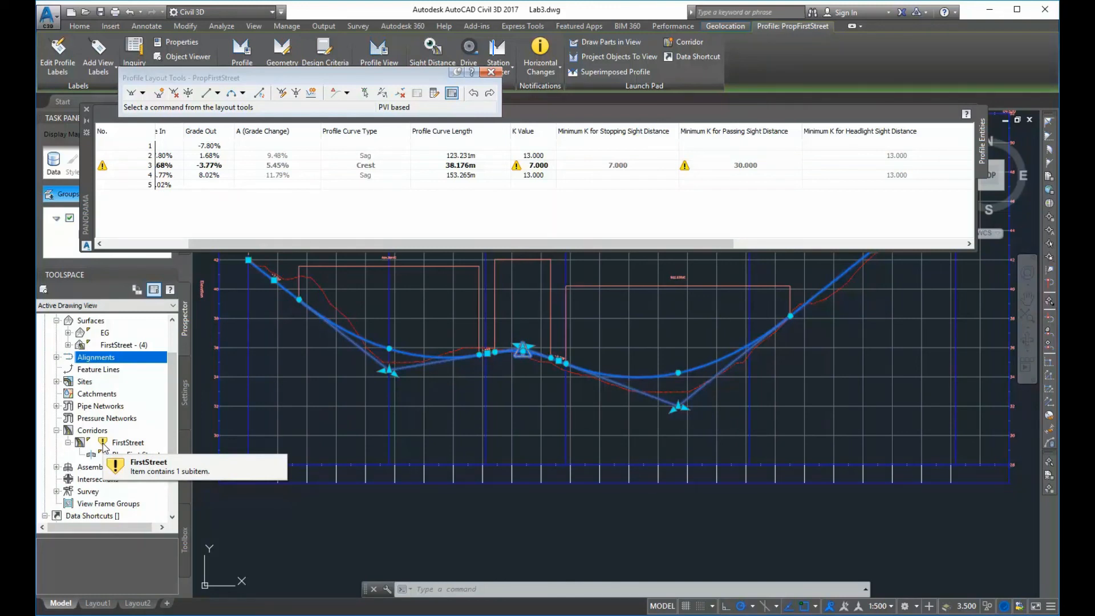
right_click(121, 445)
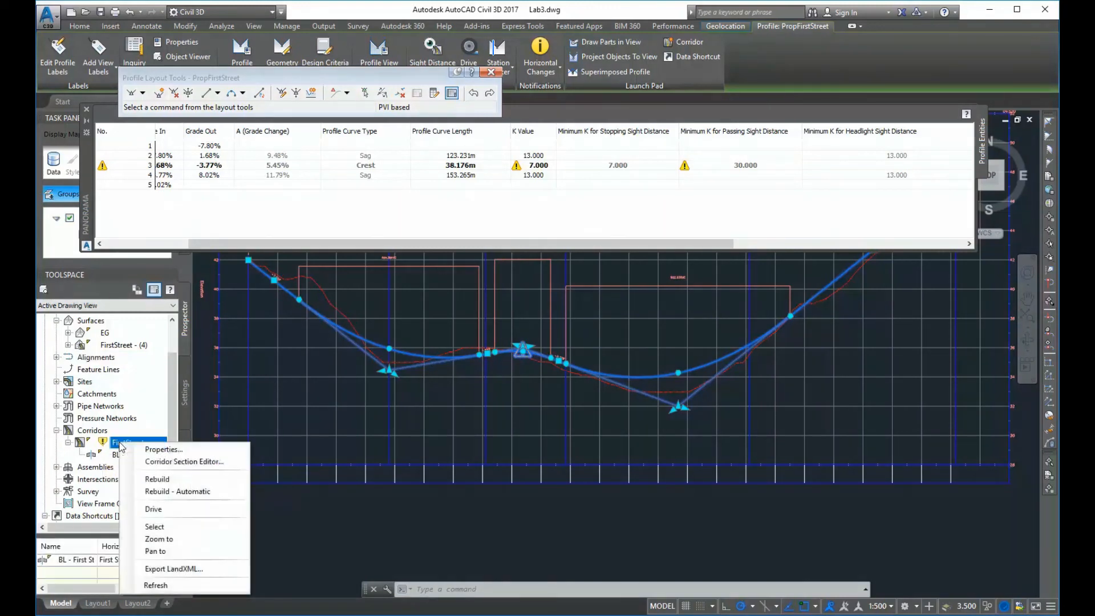
click(156, 479)
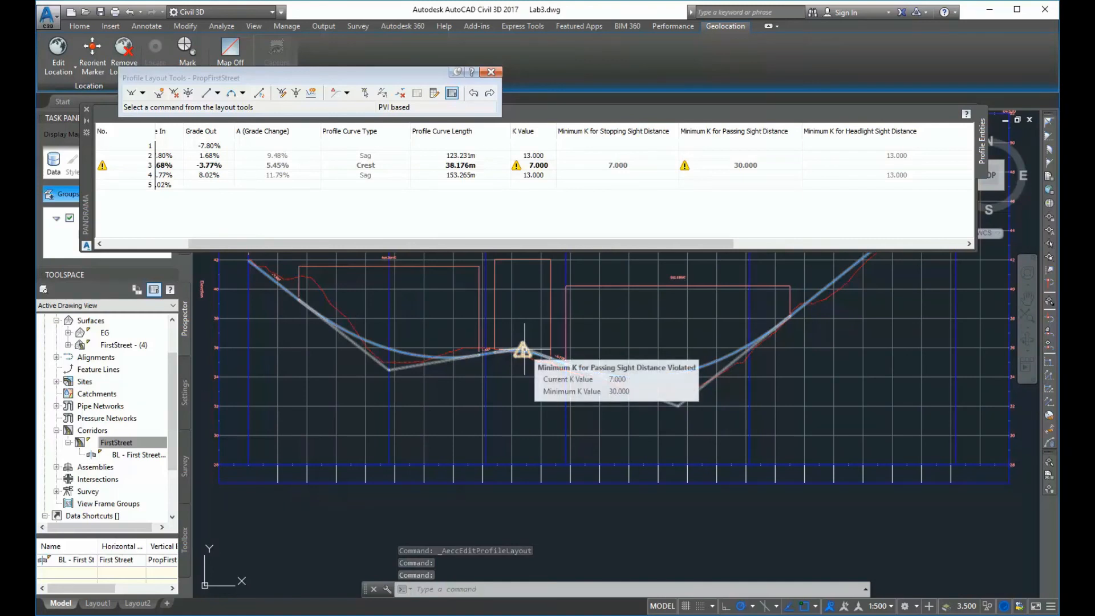
click(547, 410)
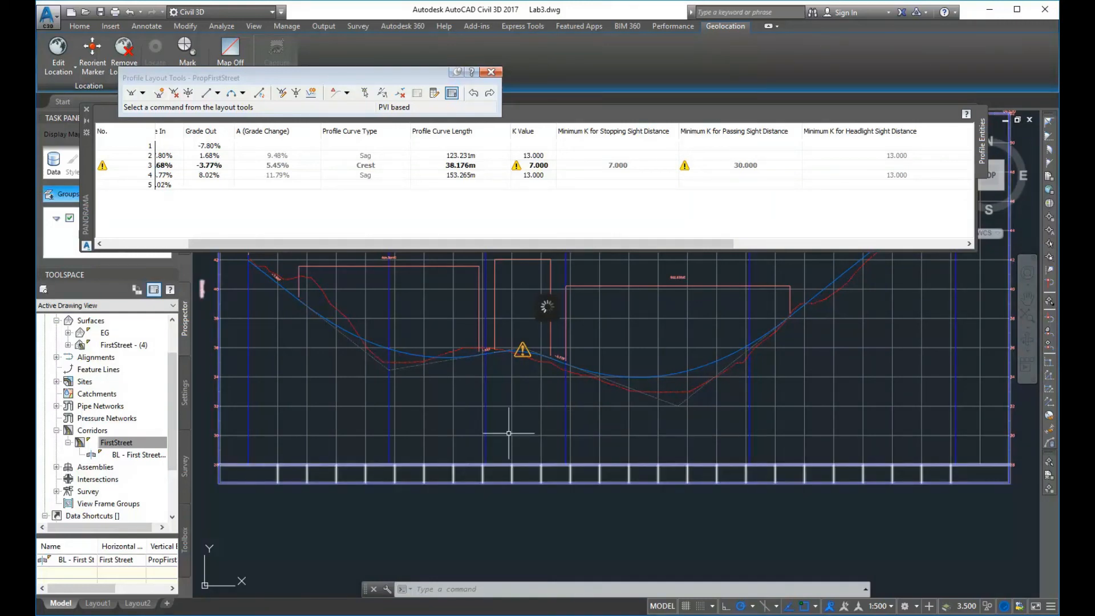
Close the profile entities table and the proposed profile's layout tools
scroll(509, 433, down, 3)
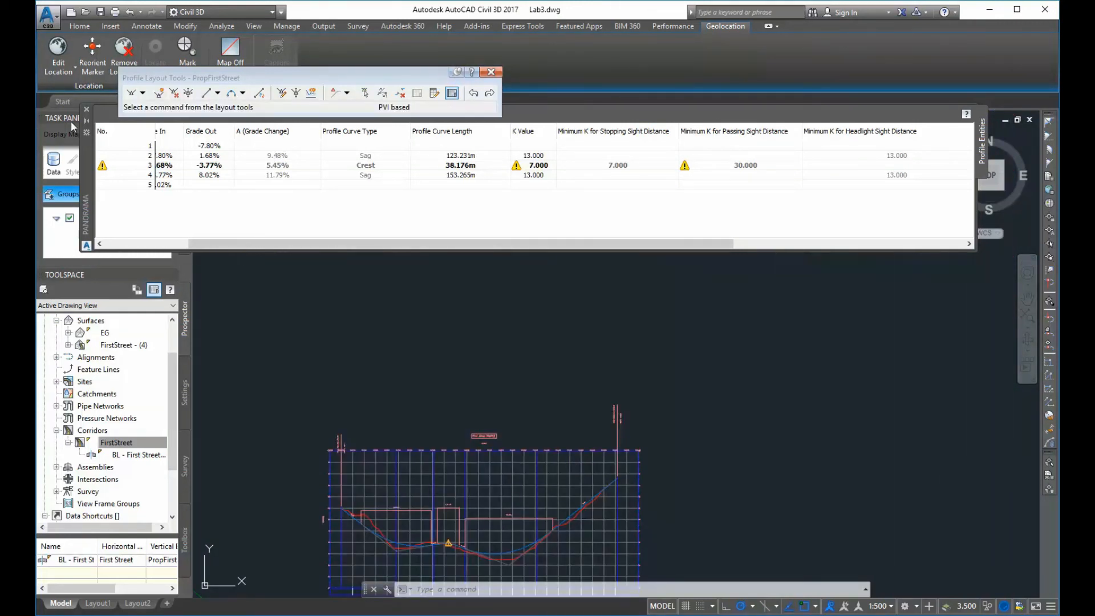
click(86, 109)
click(491, 72)
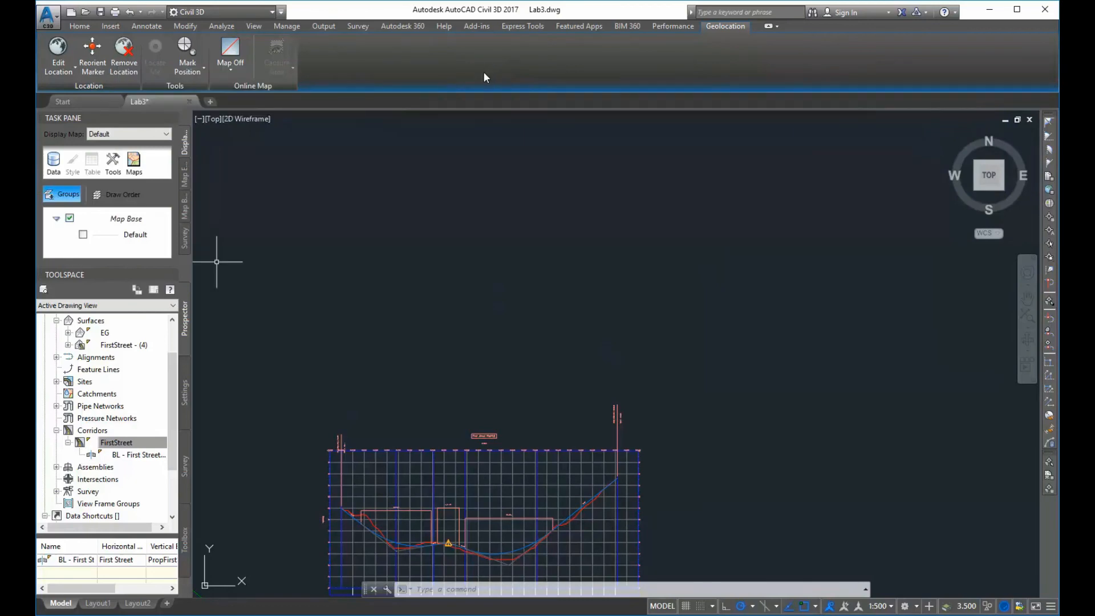
Generate a volume report for First Street's sample line group from the station 0+000 sample line, allowing scripts to run
scroll(459, 464, down, 6)
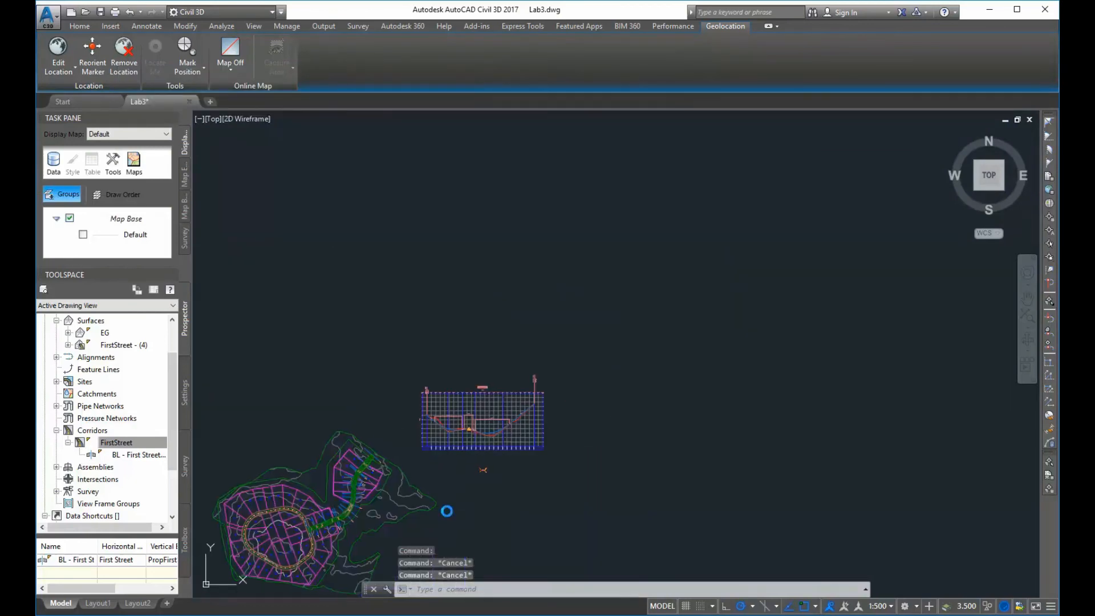
scroll(450, 357, up, 2)
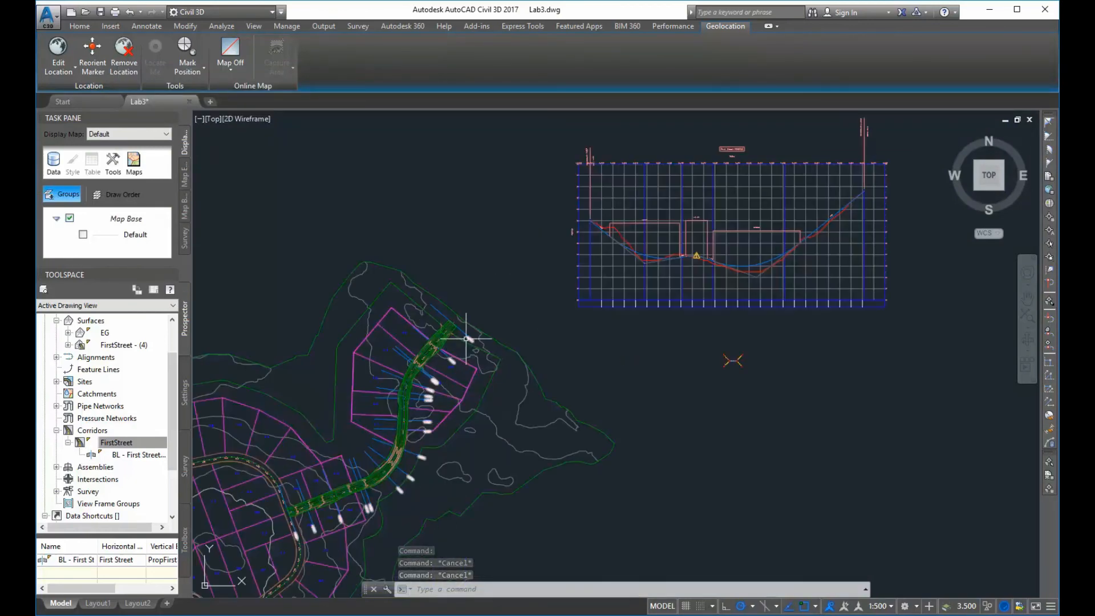
click(464, 332)
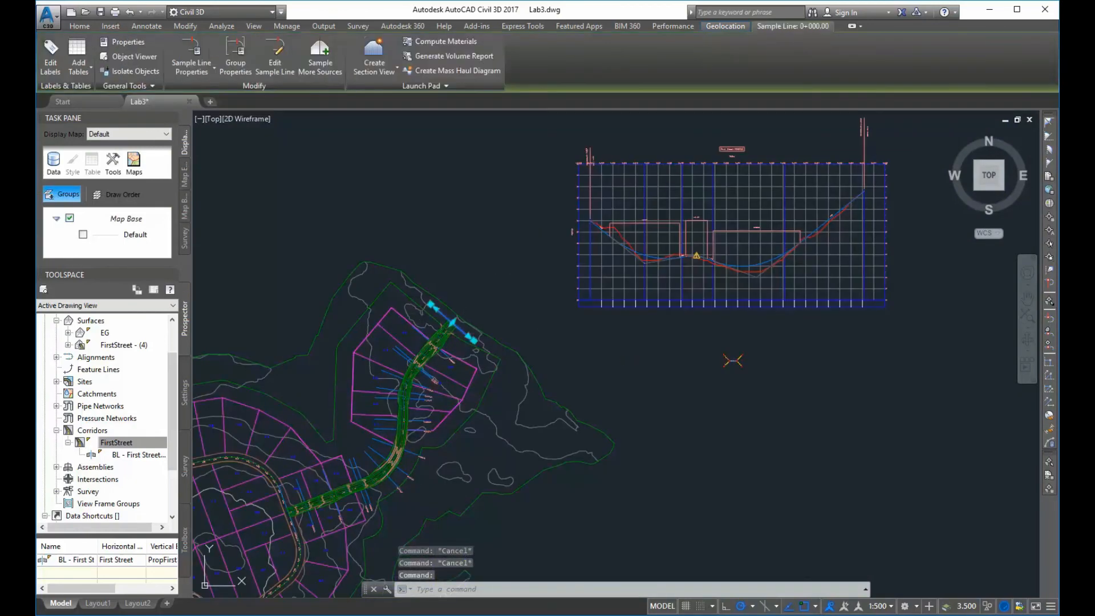
click(441, 58)
click(494, 394)
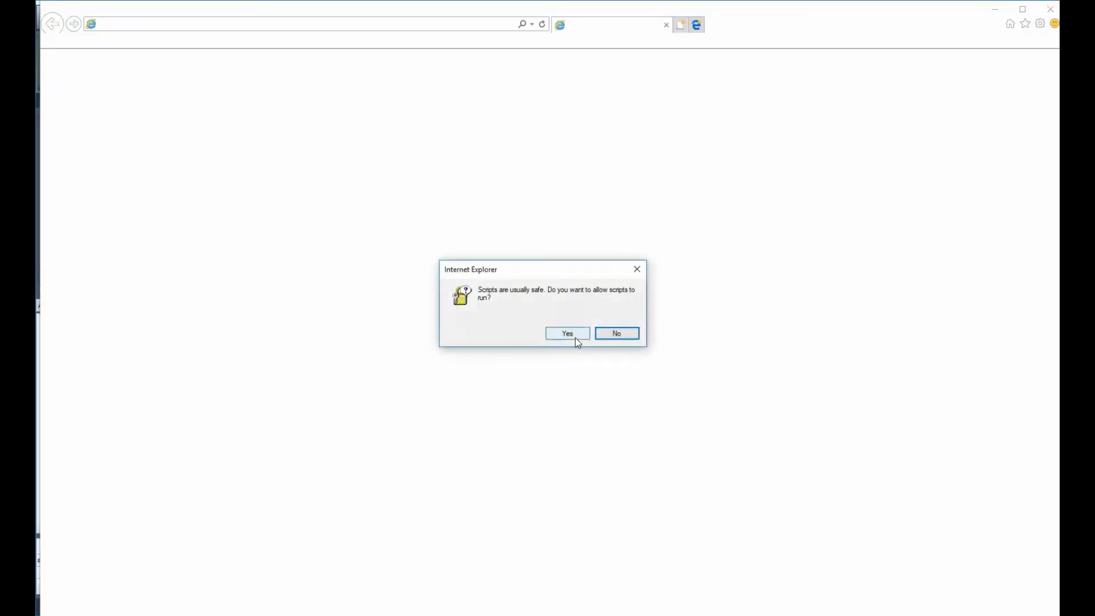
click(568, 334)
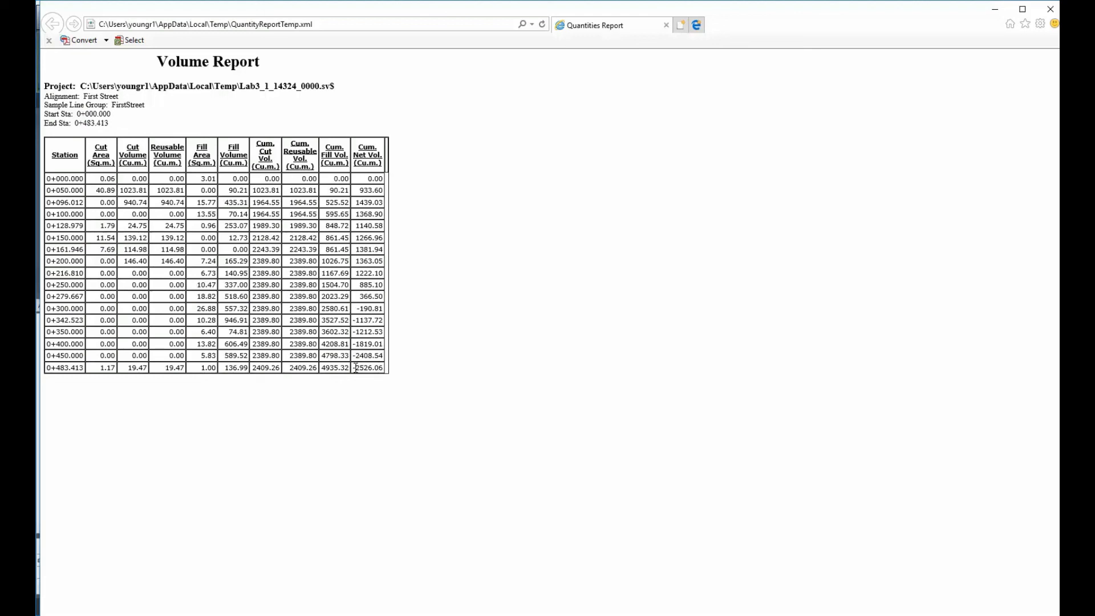
Copy the entire volume report and paste it into a new sheet of the Excel workbook
key(ctrl+a)
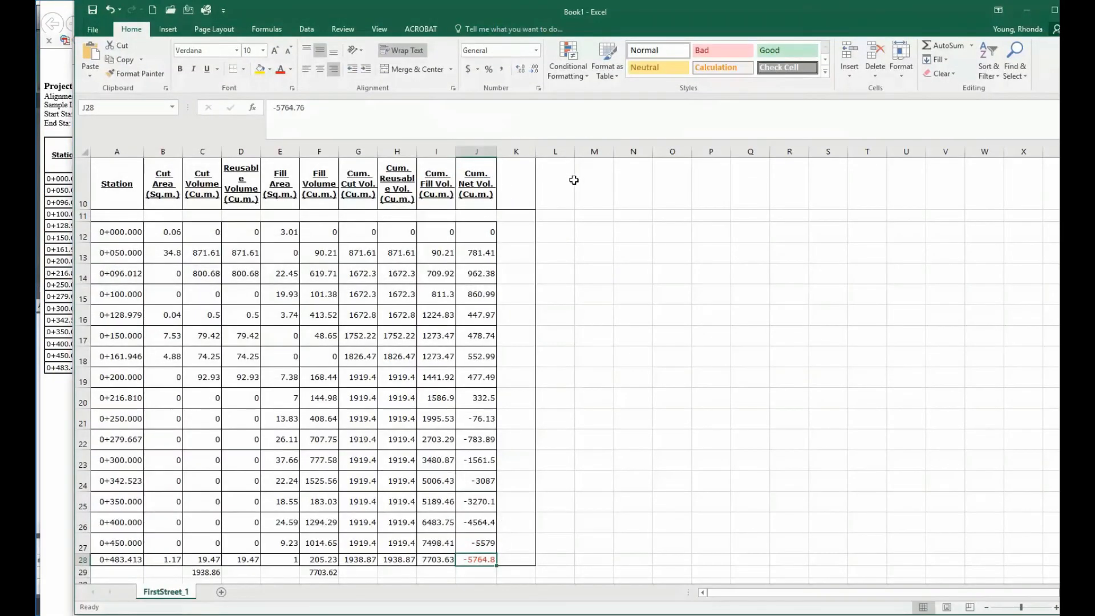
click(221, 592)
key(ctrl+v)
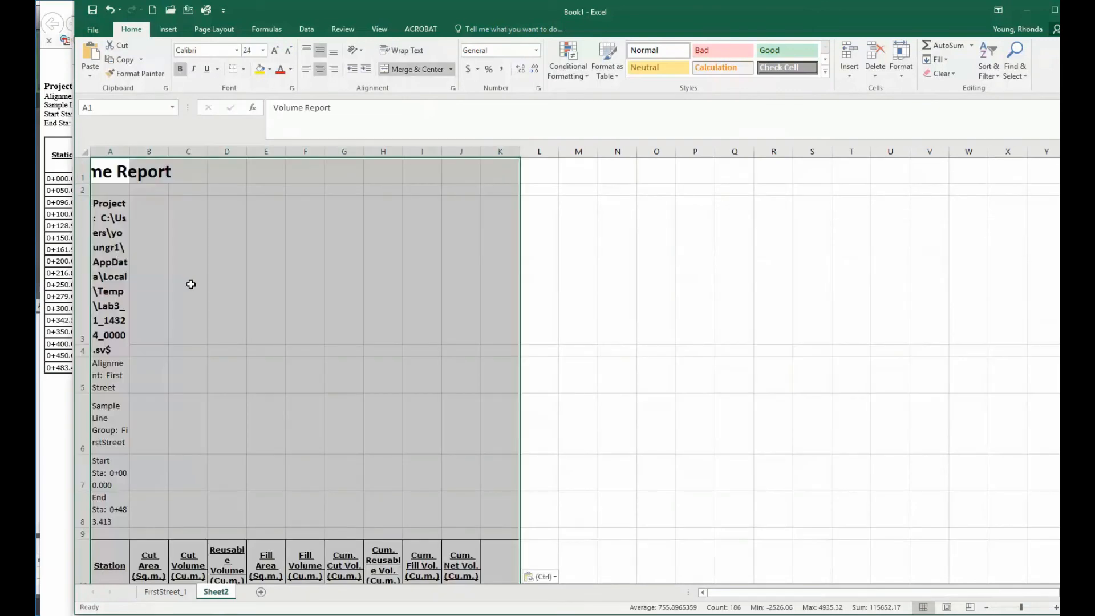
Compare the final cumulative net volume with the FirstStreet_1 sheet and color Sheet2's J28 value red
scroll(138, 354, down, 7)
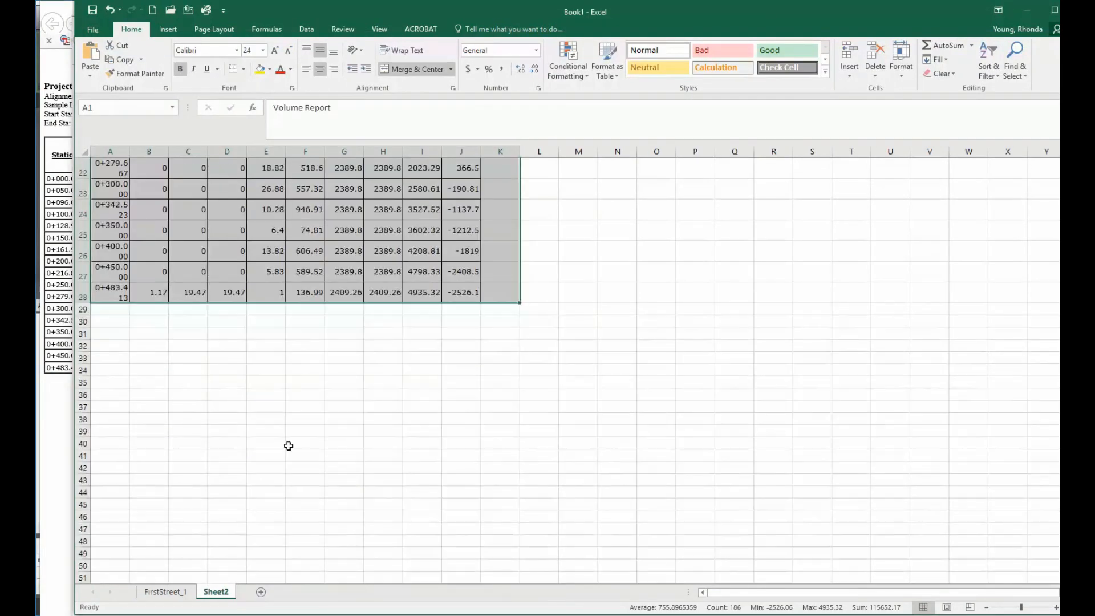
click(462, 293)
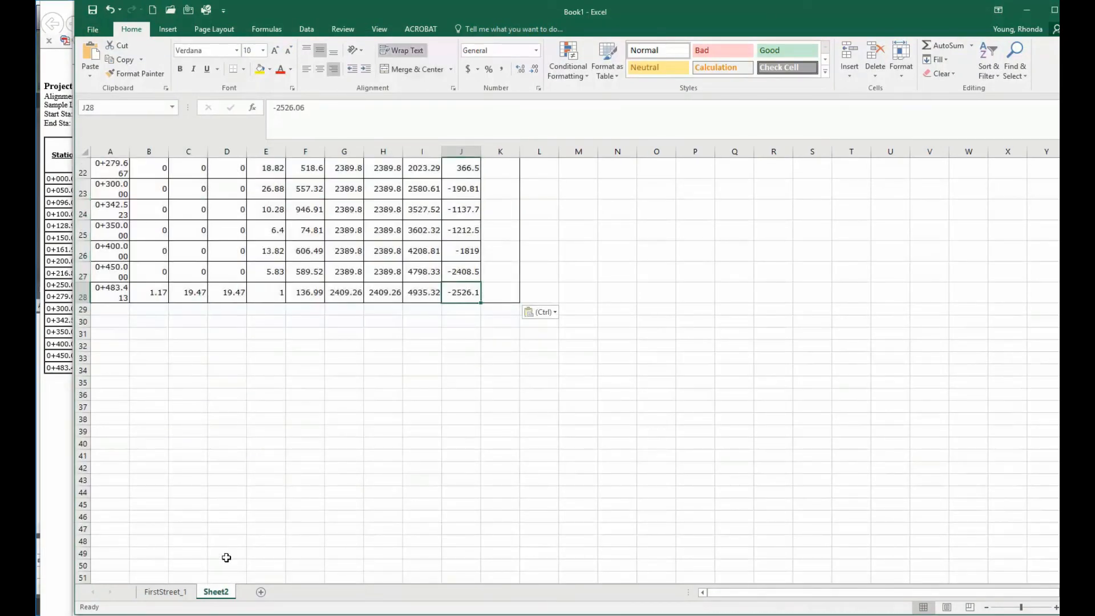
click(168, 595)
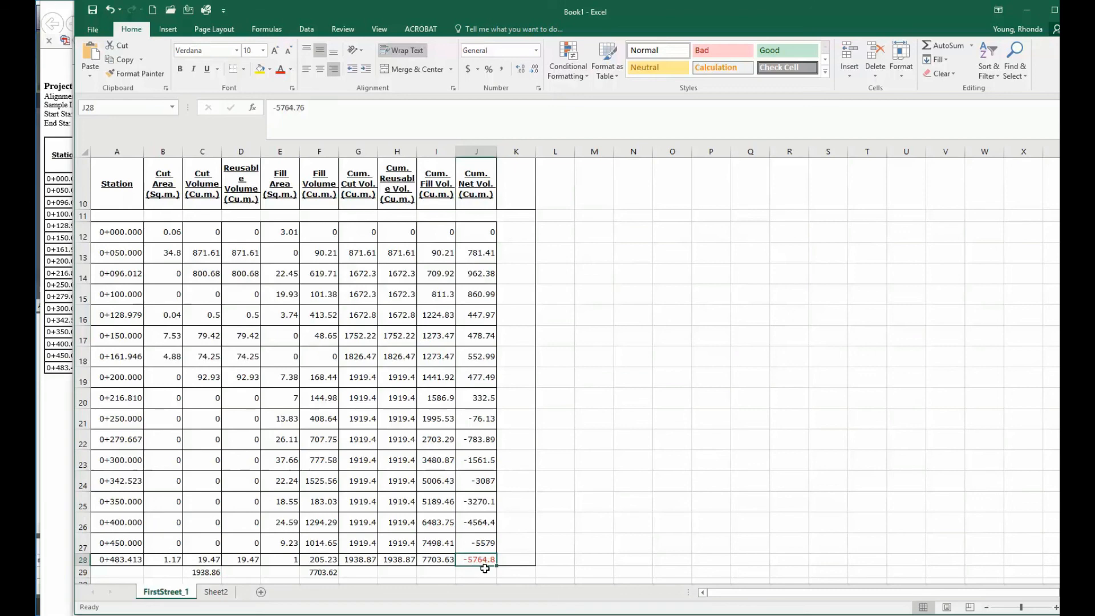
click(216, 593)
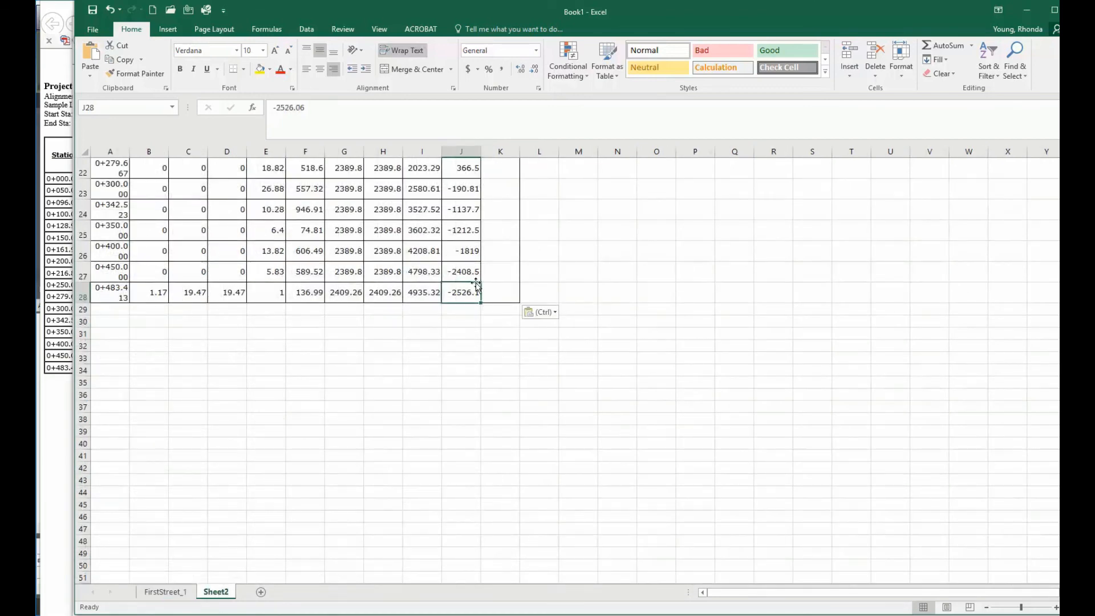
click(281, 70)
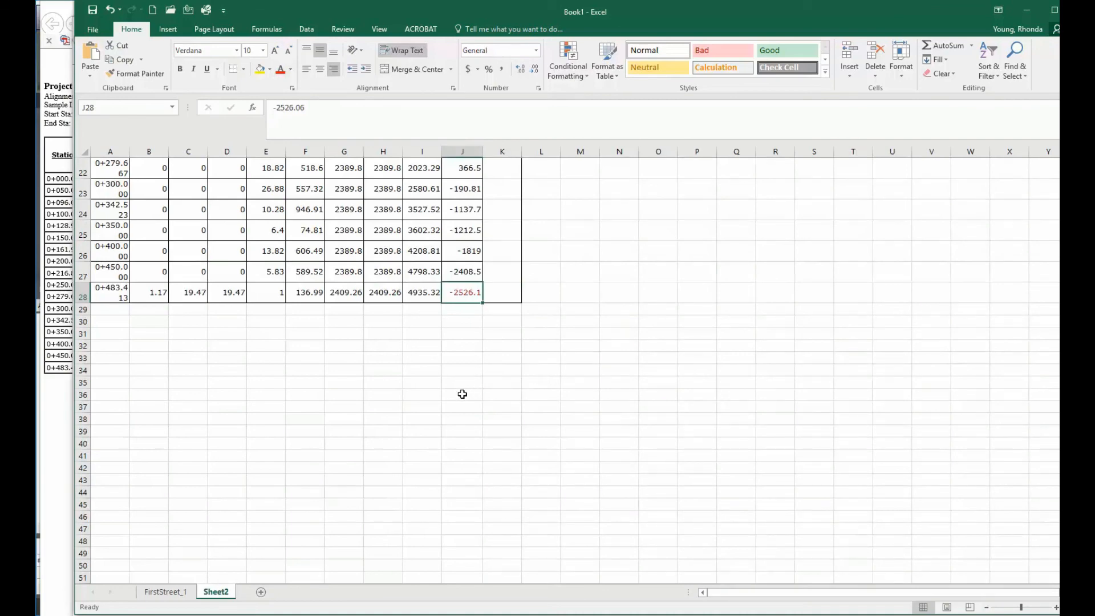
Copy the cut volume sum formula from C29 of FirstStreet_1 into C29 of Sheet2
scroll(459, 396, up, 2)
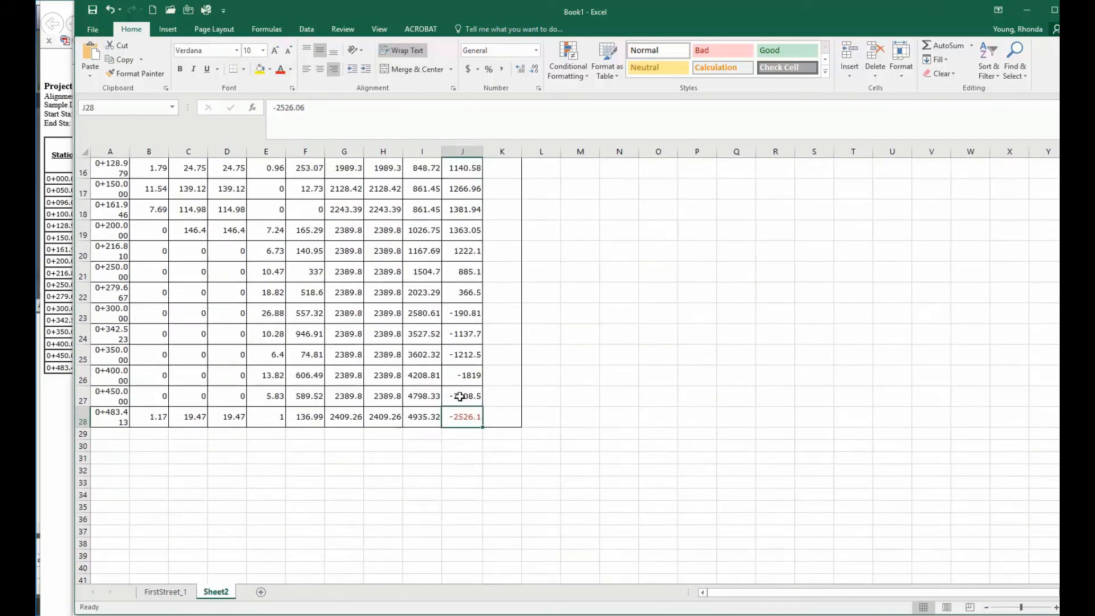
scroll(294, 489, up, 3)
click(166, 592)
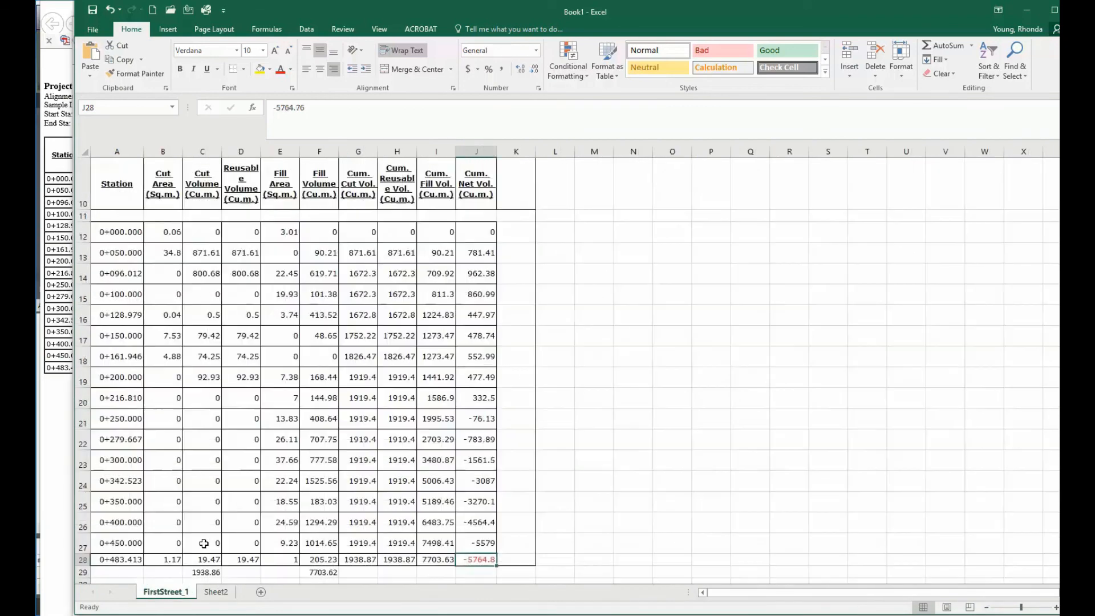
click(211, 572)
key(ctrl+c)
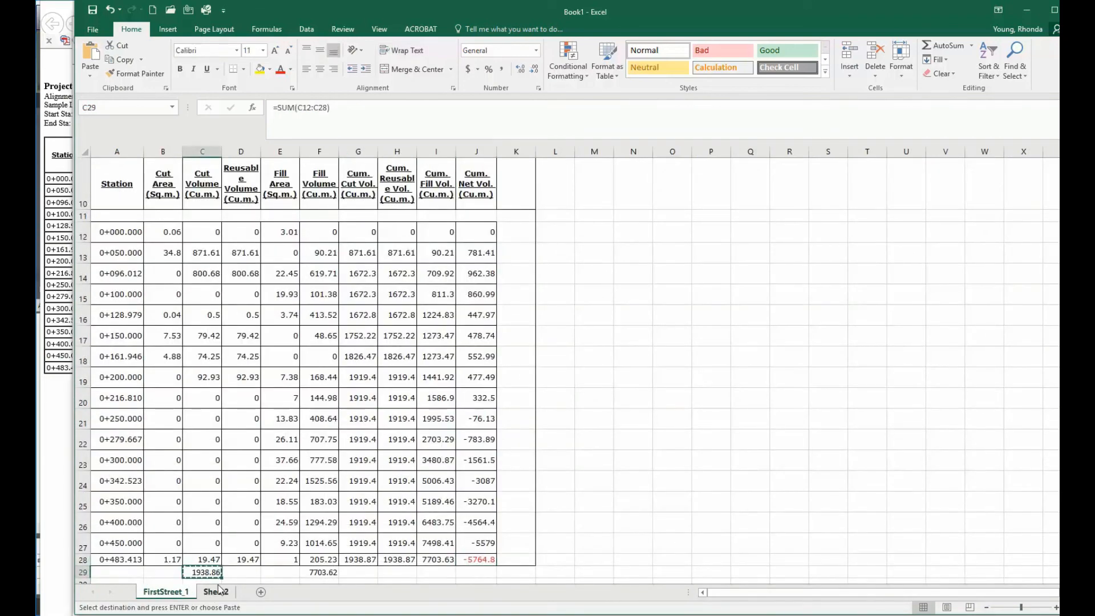
click(216, 591)
scroll(226, 444, up, 5)
scroll(202, 468, down, 5)
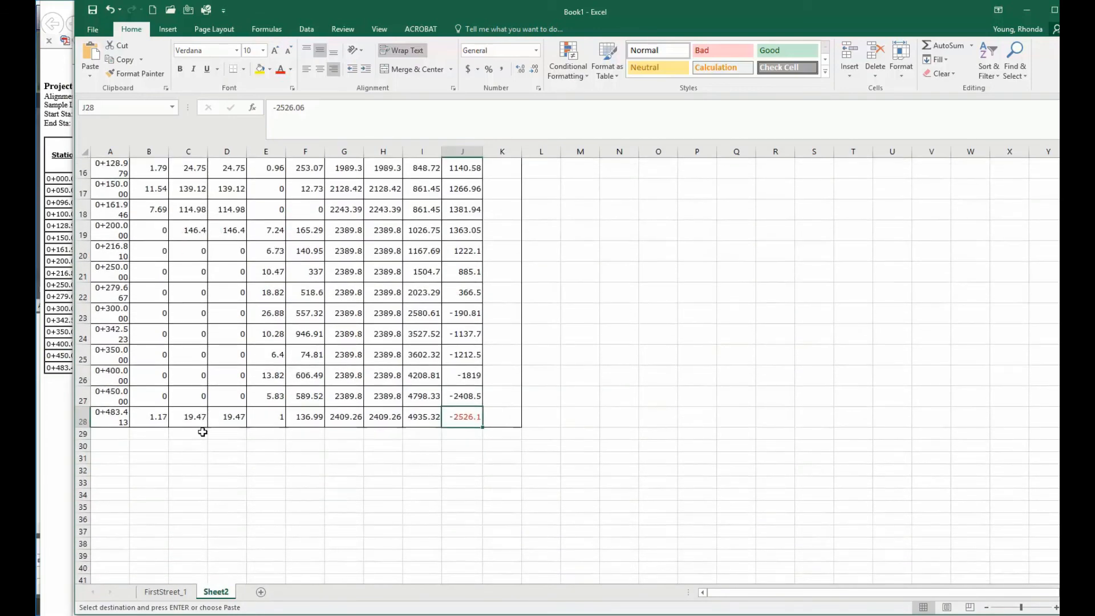
click(203, 431)
key(ctrl+v)
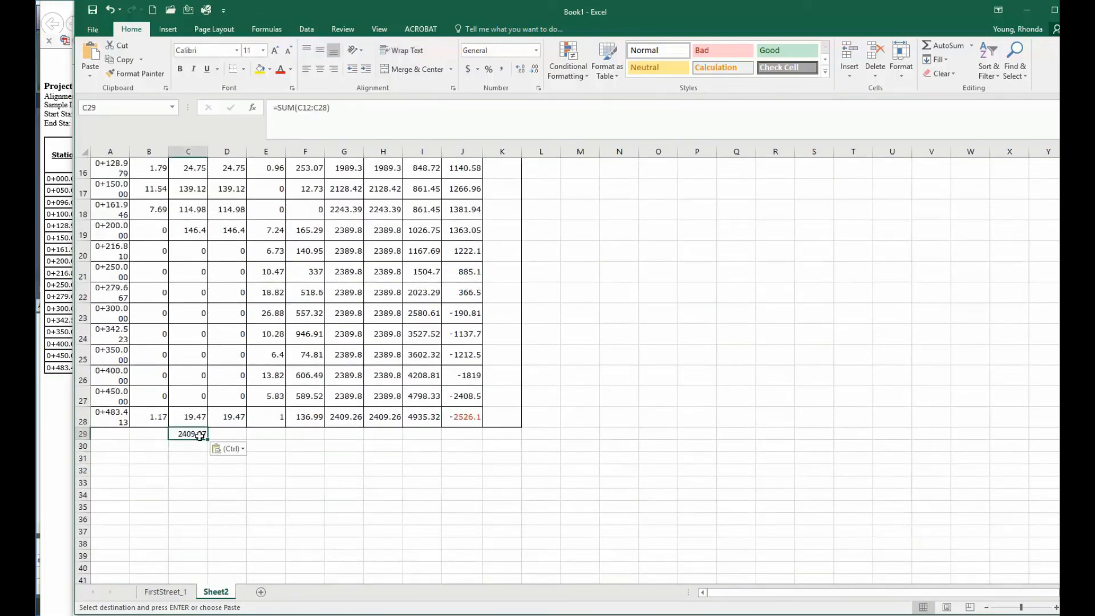
Paste the same sum formula into F29 of Sheet2 to total the fill volume column
scroll(308, 436, up, 5)
scroll(307, 438, down, 3)
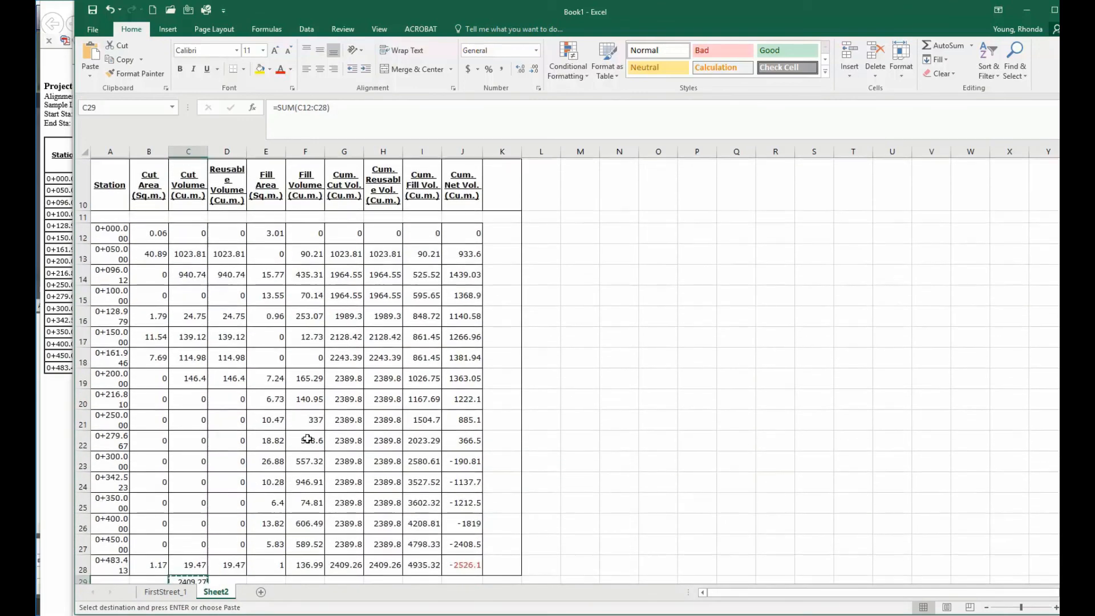
scroll(307, 439, down, 2)
click(307, 437)
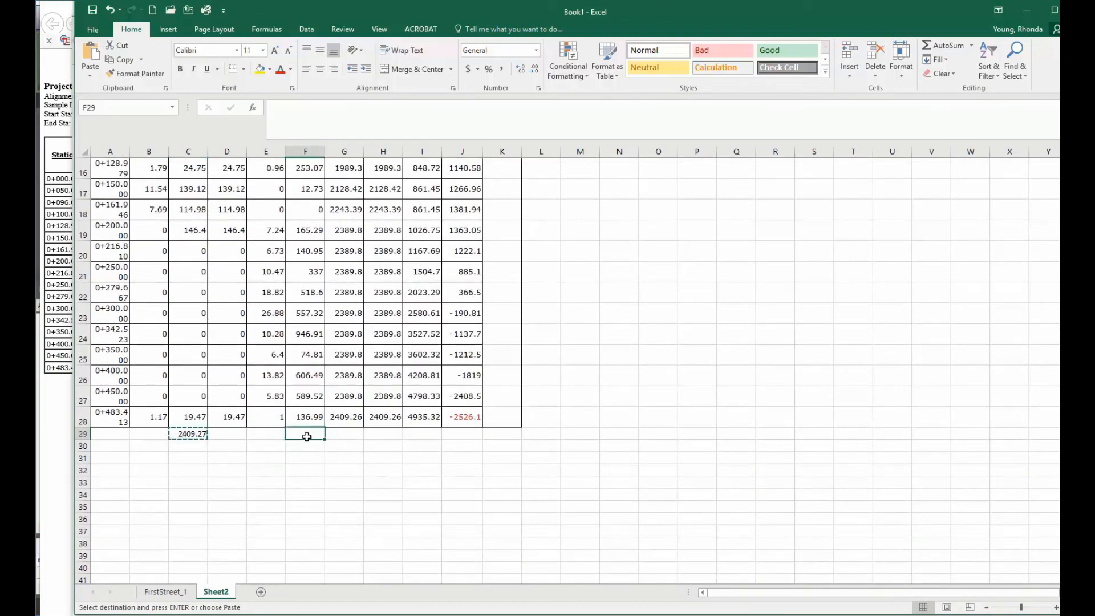
key(ctrl+v)
Add the cut and fill totals in F30 of Sheet2 with the formula =C29+F29
click(306, 446)
text(=)
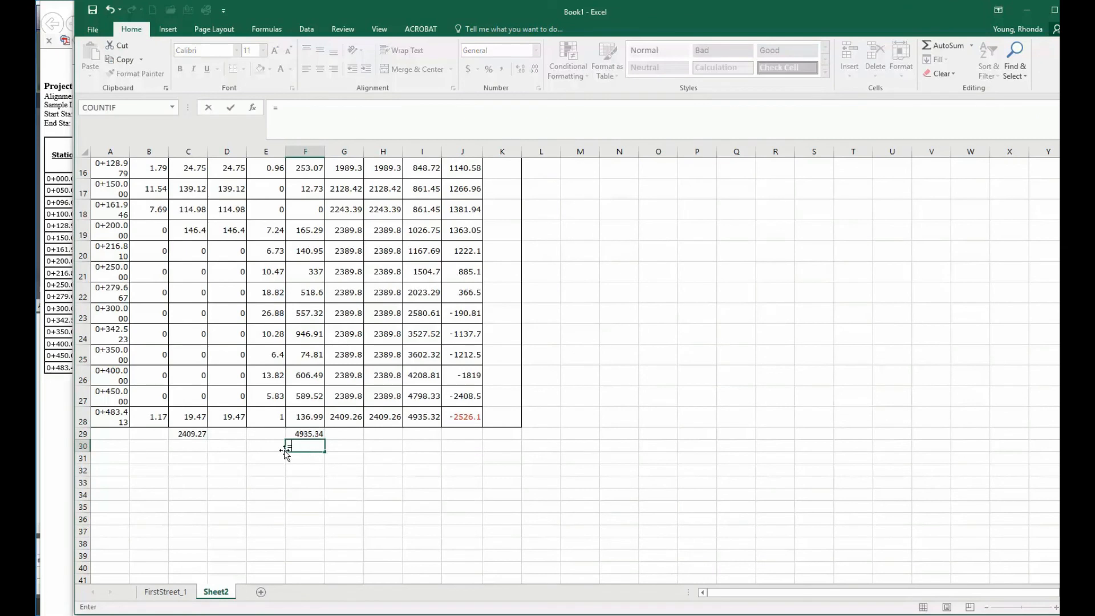
click(197, 434)
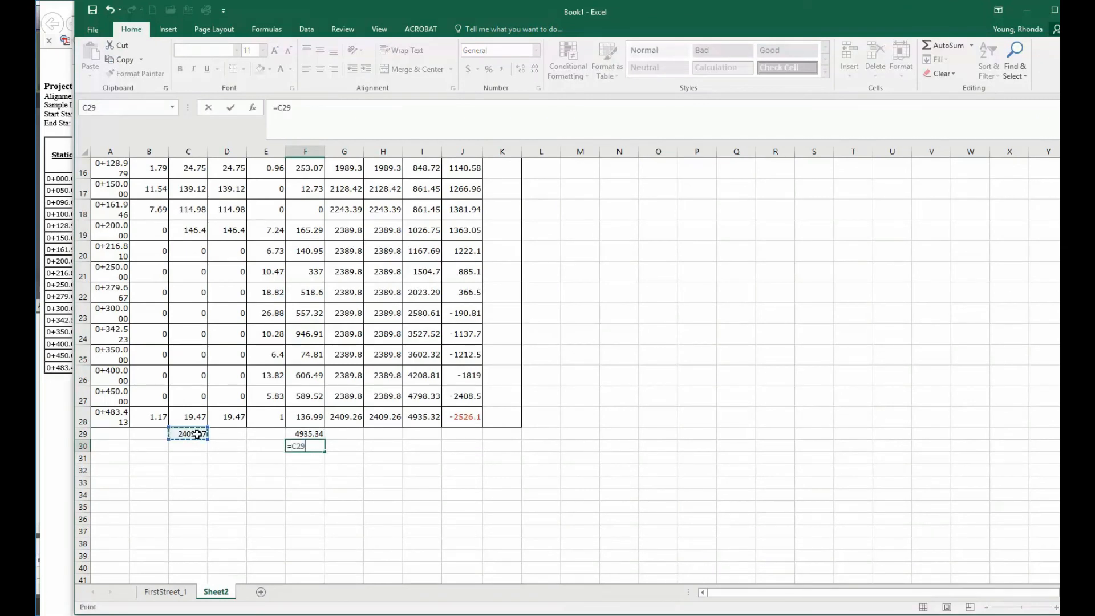
text(+)
key(Return)
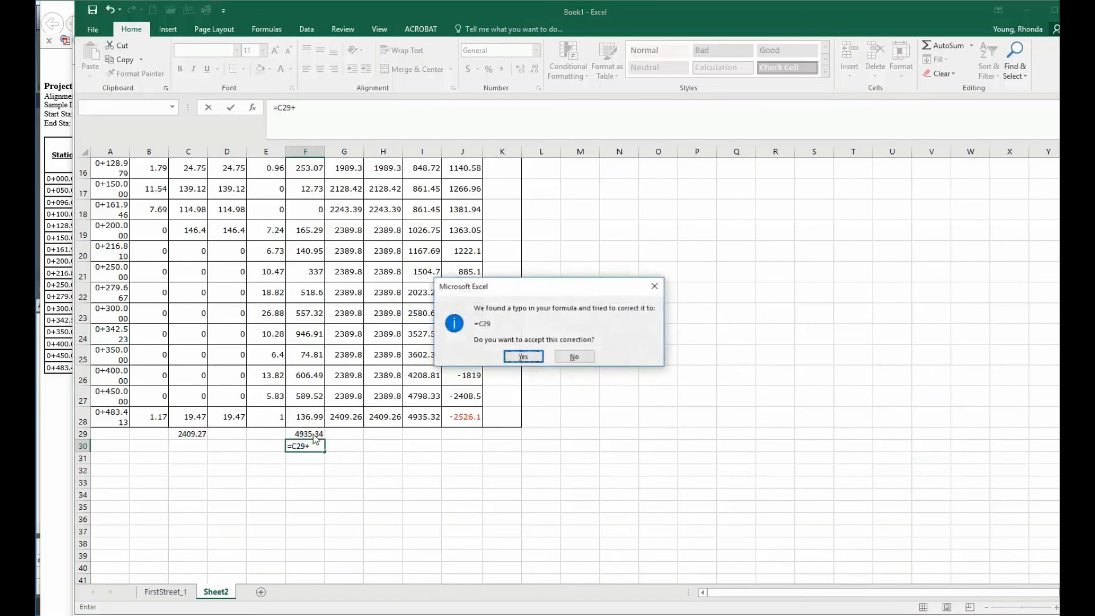
click(523, 357)
click(311, 446)
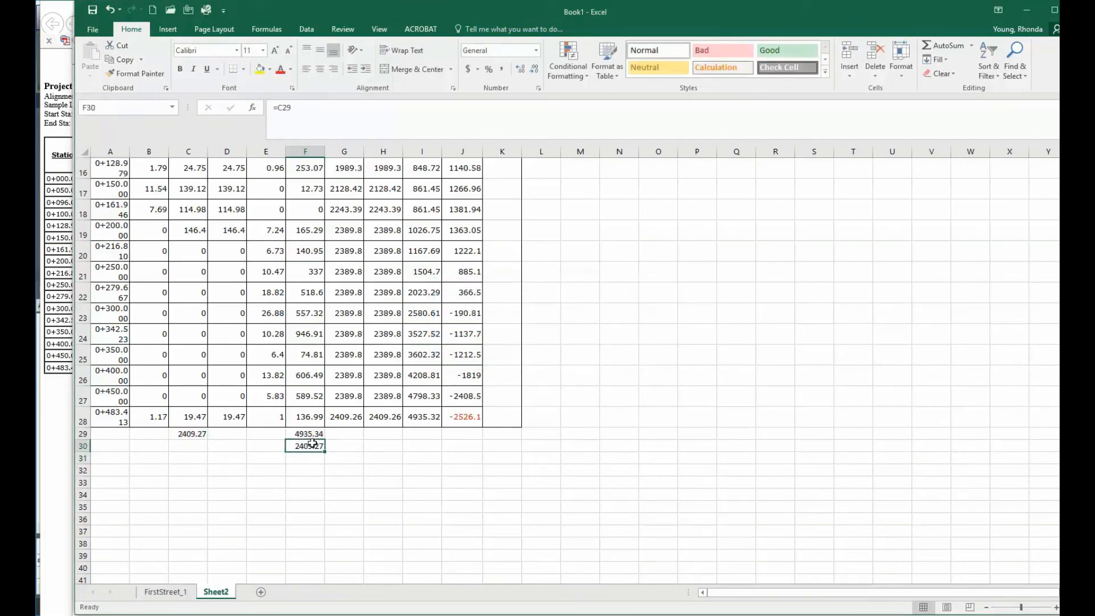
click(305, 109)
text(+)
click(308, 434)
key(Return)
click(494, 482)
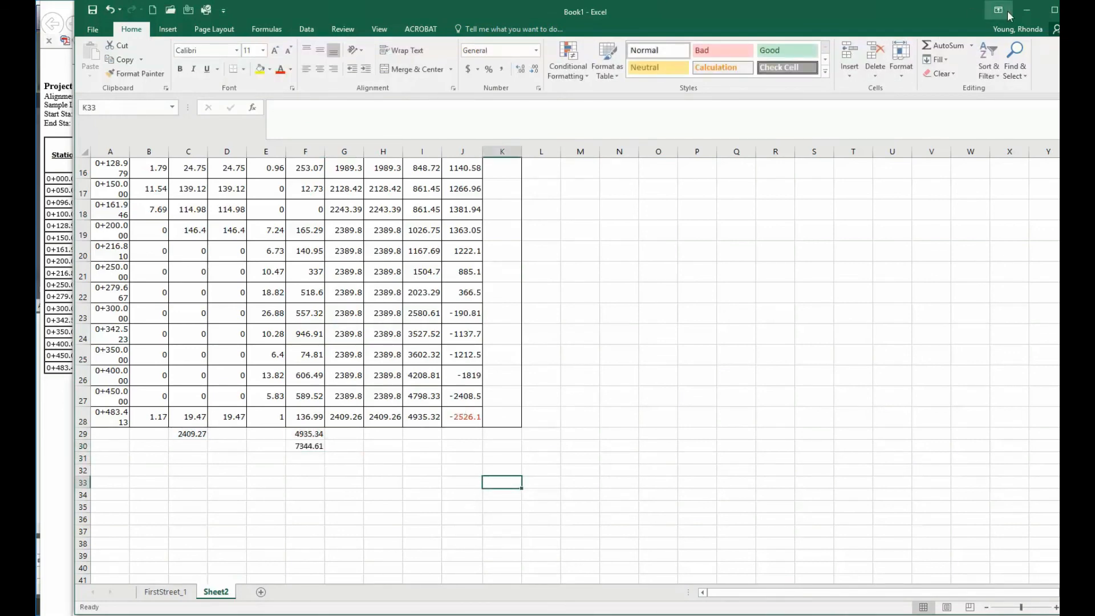
Minimize the workbook and close the volume report to return to the Civil 3D drawing
click(1032, 12)
click(1028, 25)
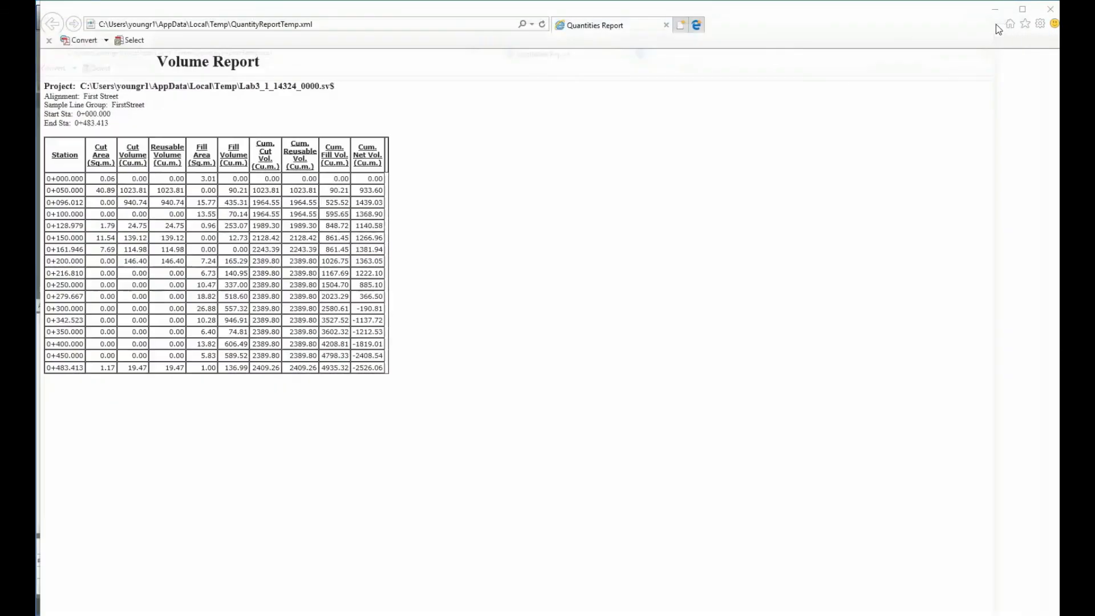
click(1051, 9)
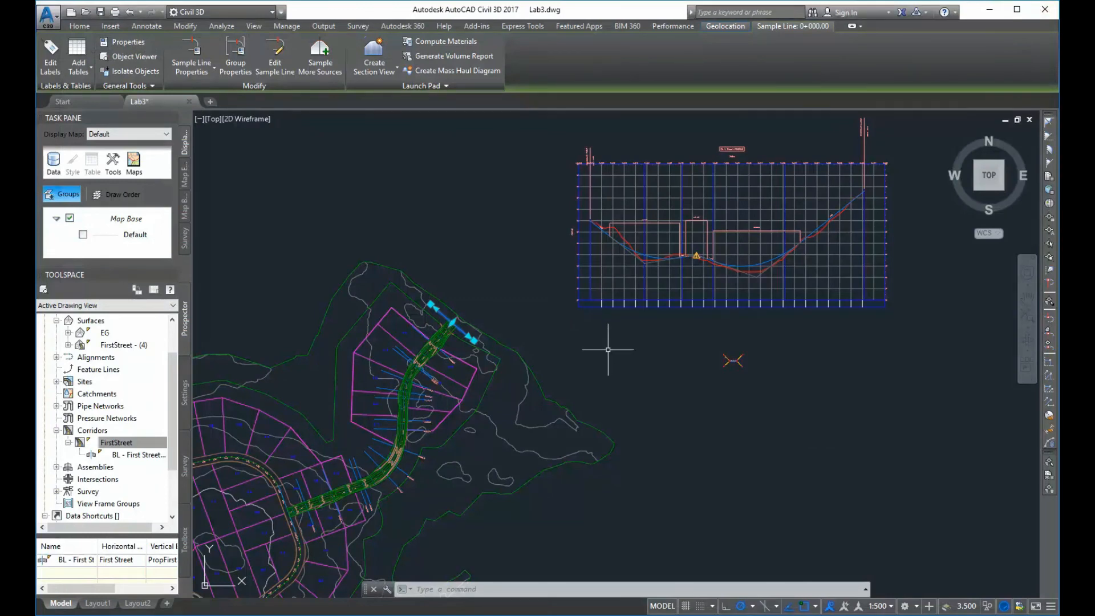
Examine the proposed First Street profile against the existing ground along its length for remaining cut and fill areas
scroll(606, 349, up, 1)
scroll(712, 299, up, 2)
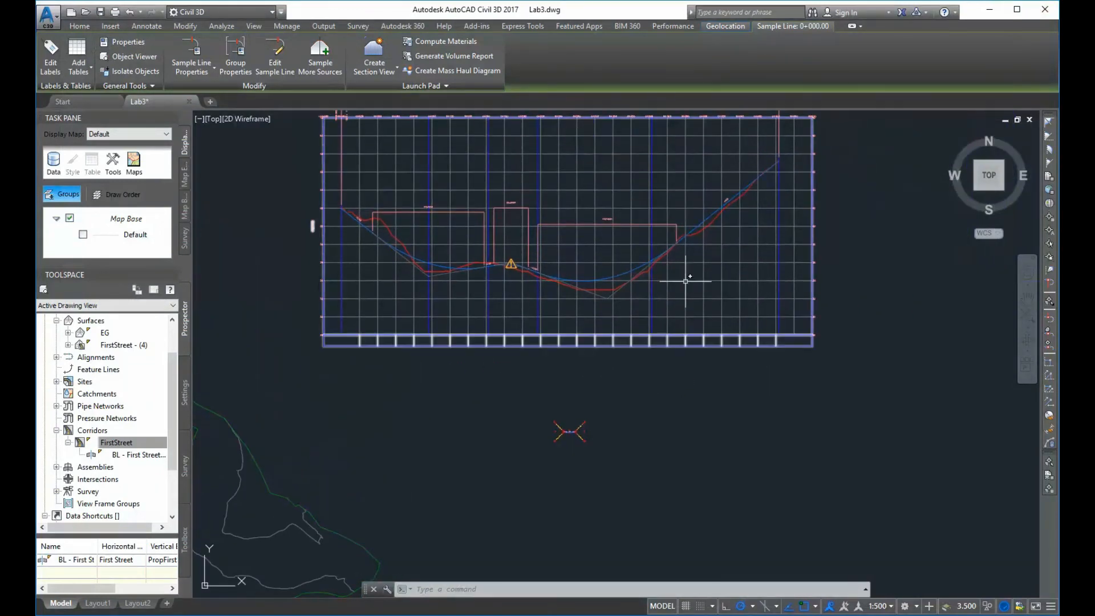
middle_drag(687, 279, 567, 303)
scroll(567, 293, down, 1)
scroll(567, 290, up, 1)
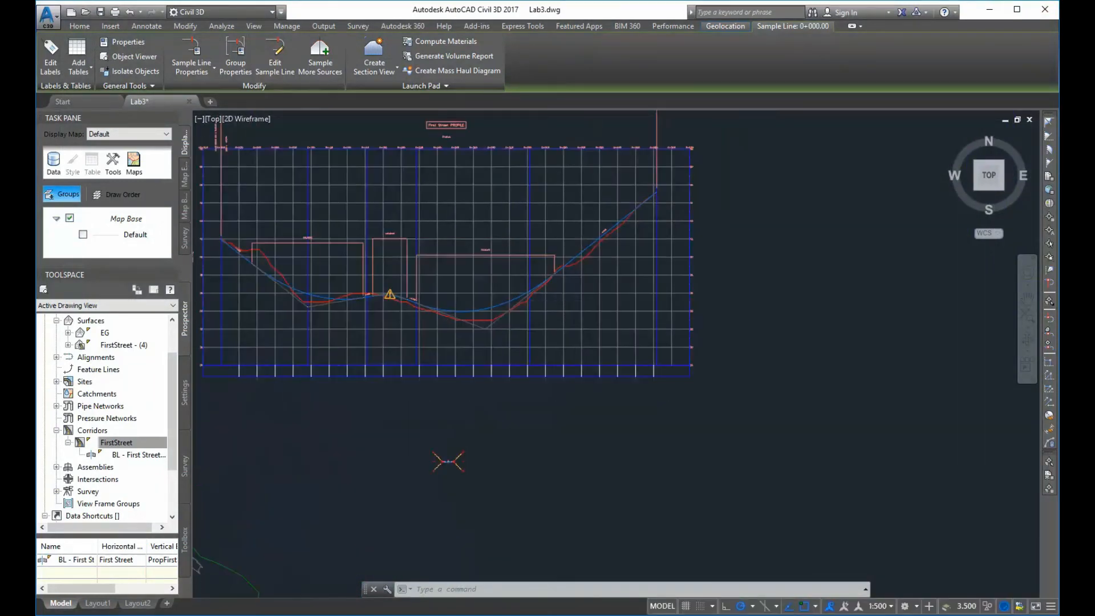
scroll(560, 303, up, 2)
scroll(566, 295, down, 1)
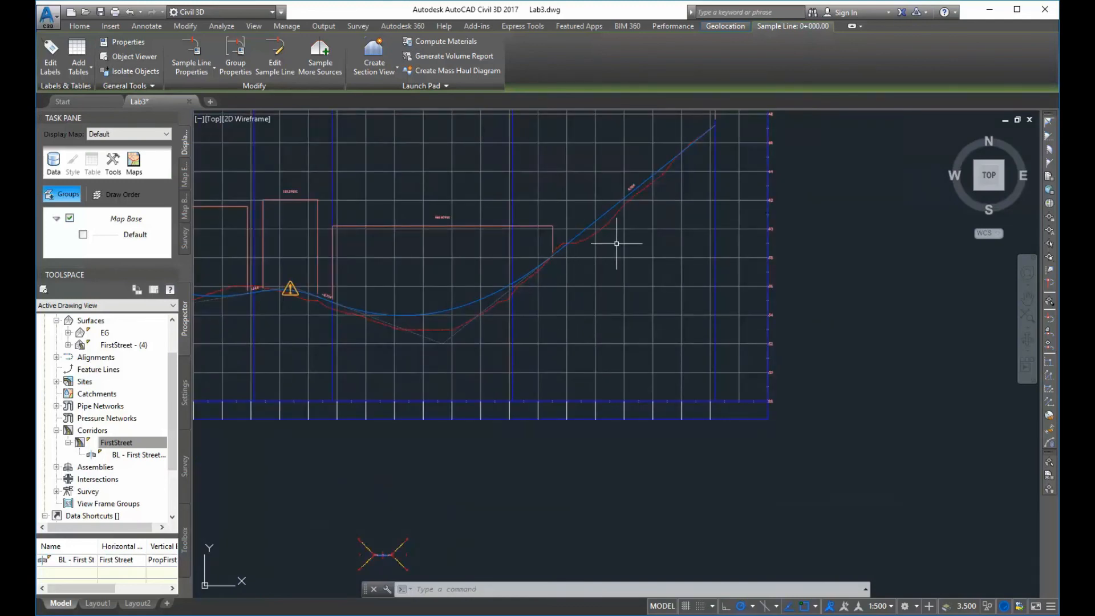
scroll(644, 276, down, 2)
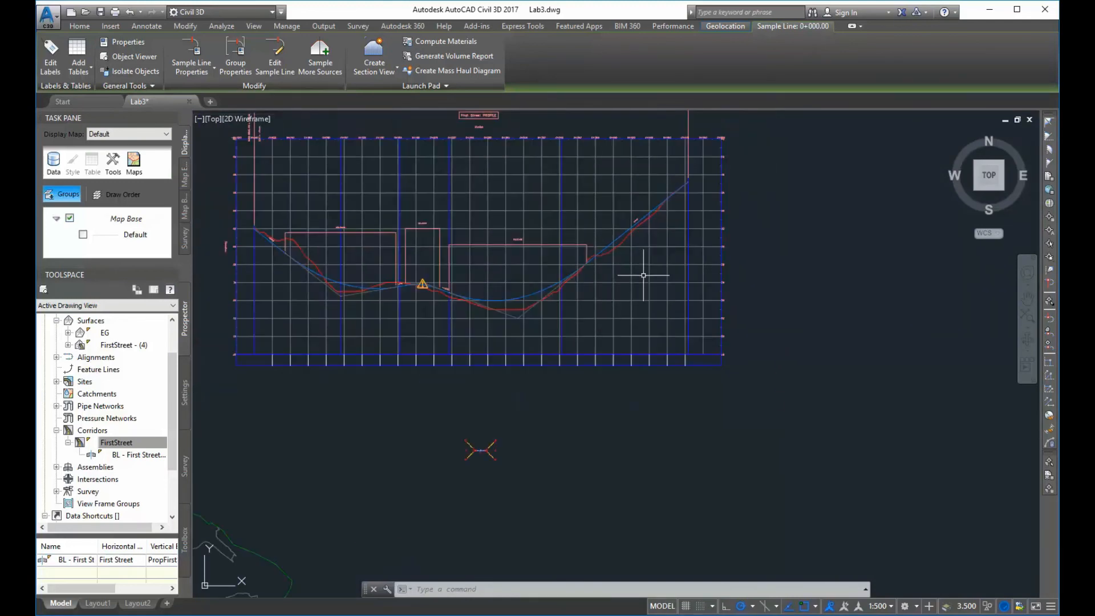
middle_drag(571, 298, 609, 337)
scroll(366, 327, up, 4)
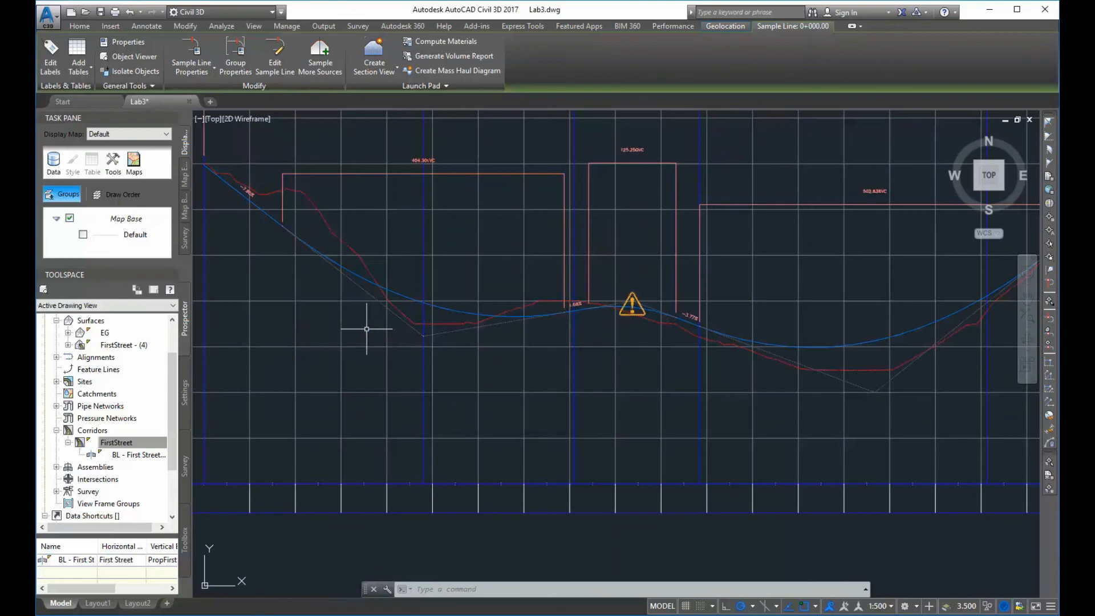
scroll(367, 330, down, 1)
scroll(779, 351, up, 1)
middle_drag(734, 356, 516, 430)
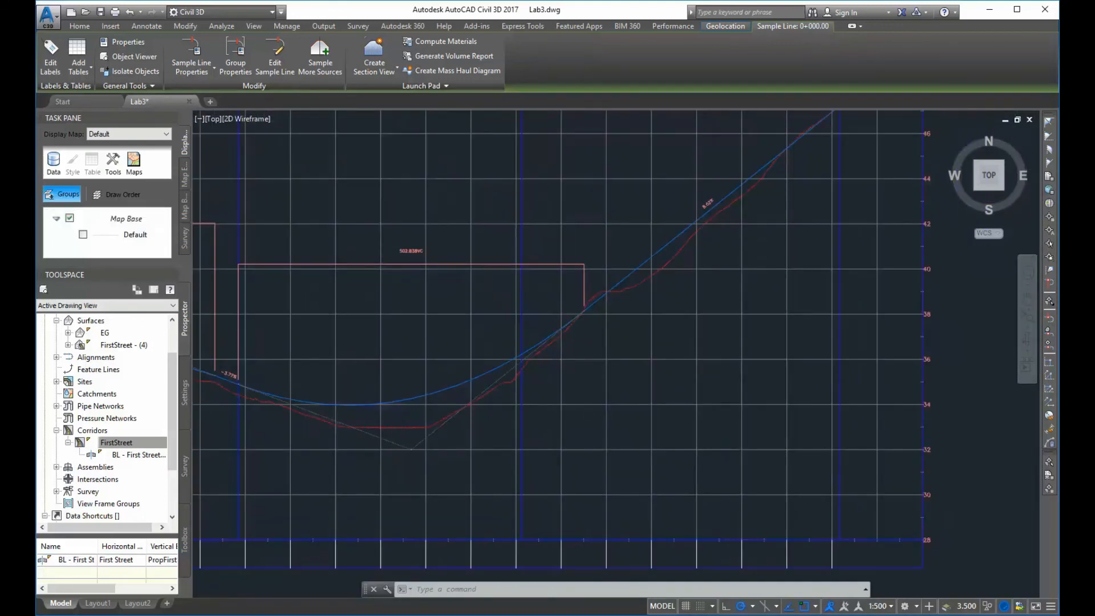
scroll(616, 368, down, 1)
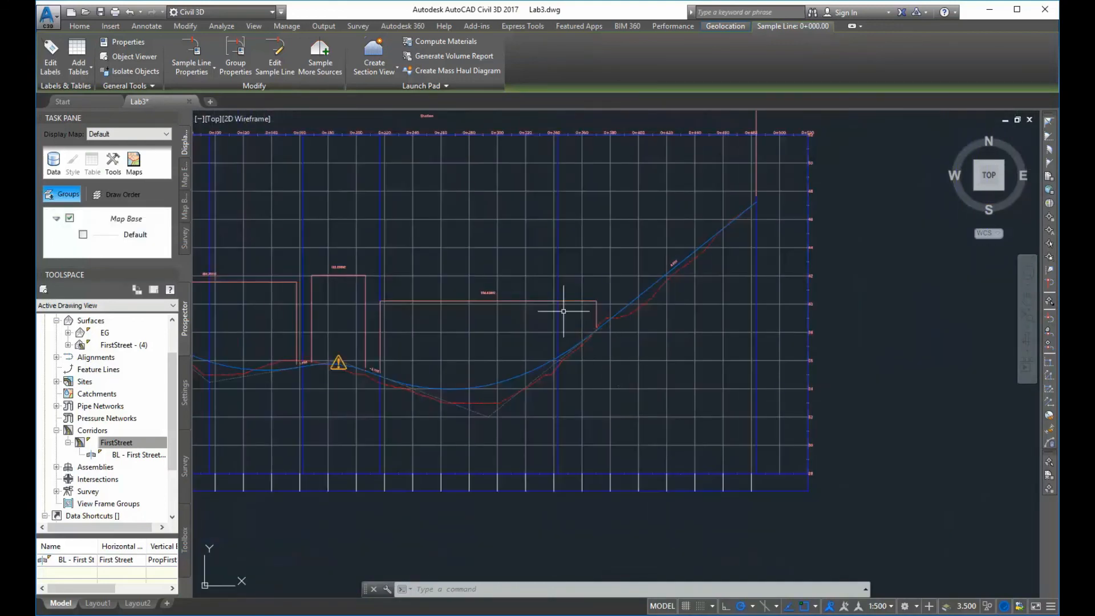
Select only the proposed First Street profile and open its geometry for layout editing
click(525, 371)
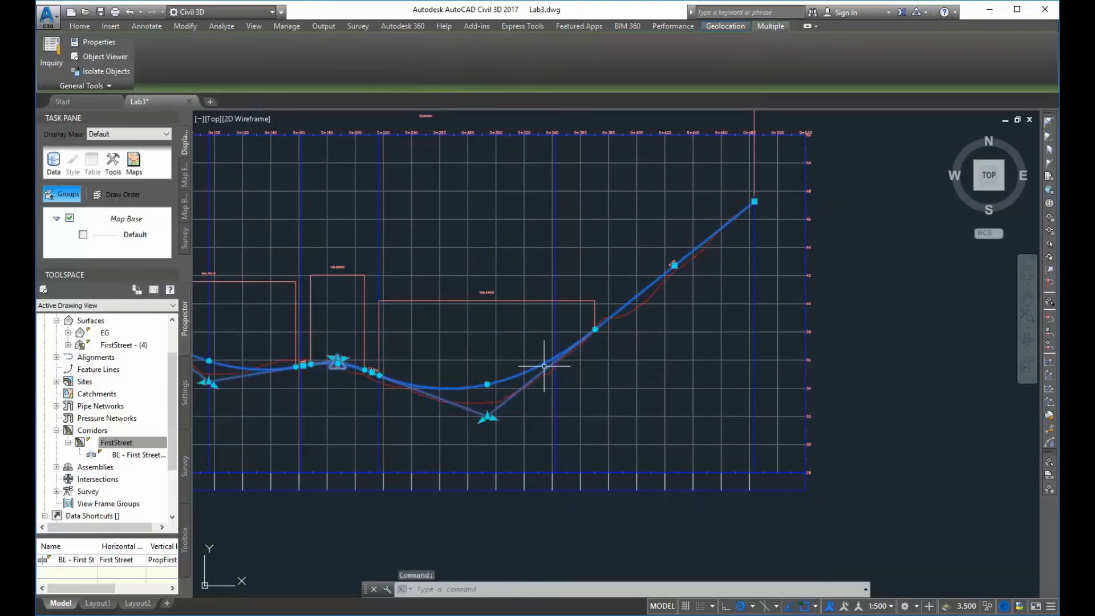
key(Escape)
key(Escape)
click(626, 303)
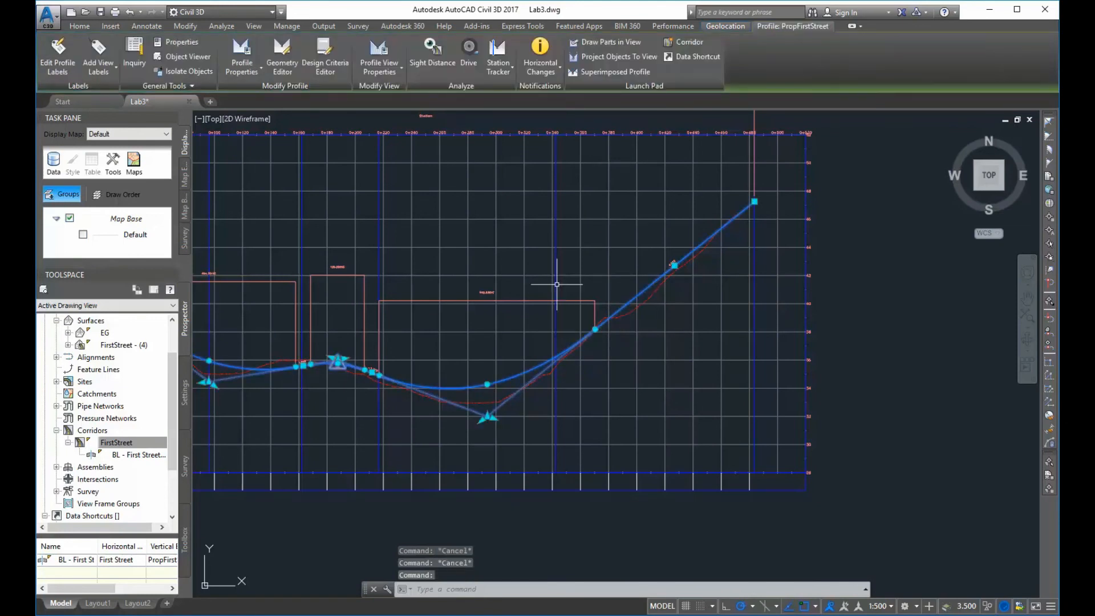
click(282, 57)
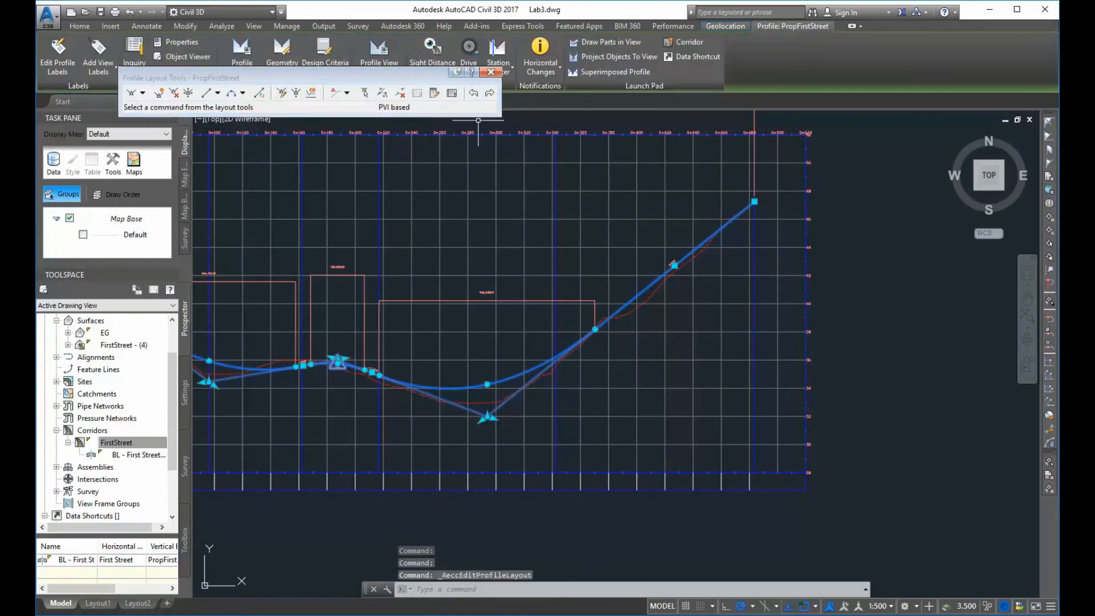
click(143, 94)
click(143, 94)
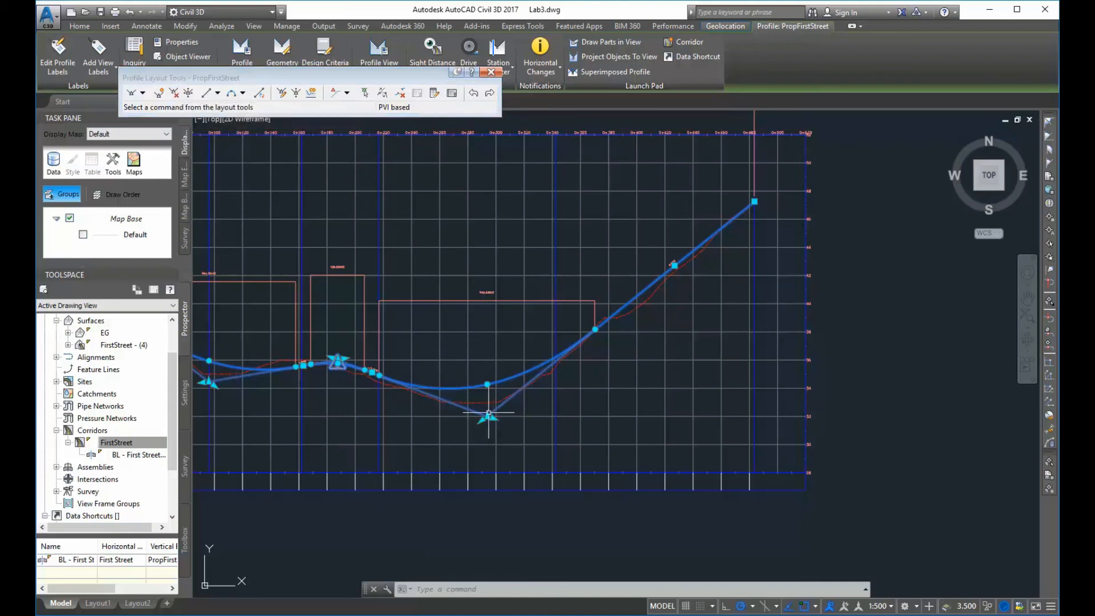
With object snap off, insert a PVI on the final uphill tangent at station 0+421.00 and elevation 42.20 m
click(158, 95)
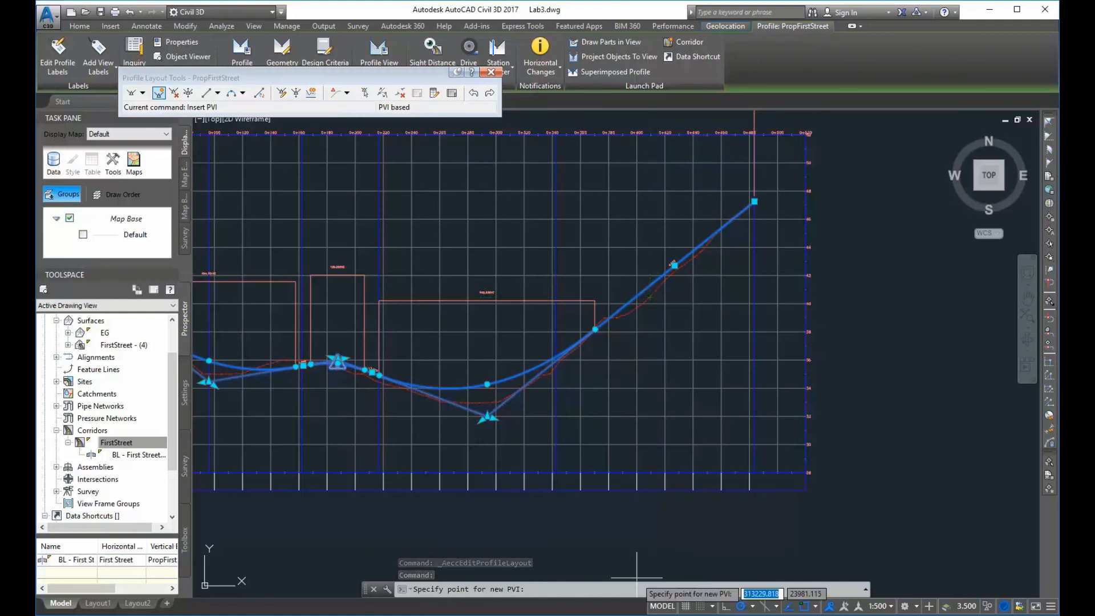
click(804, 606)
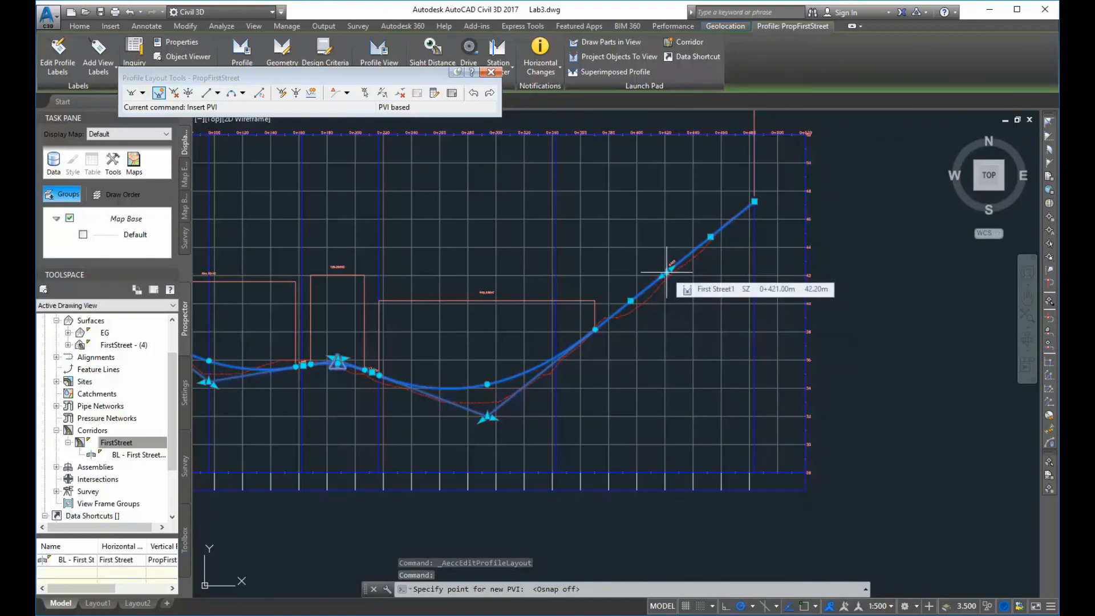
click(667, 272)
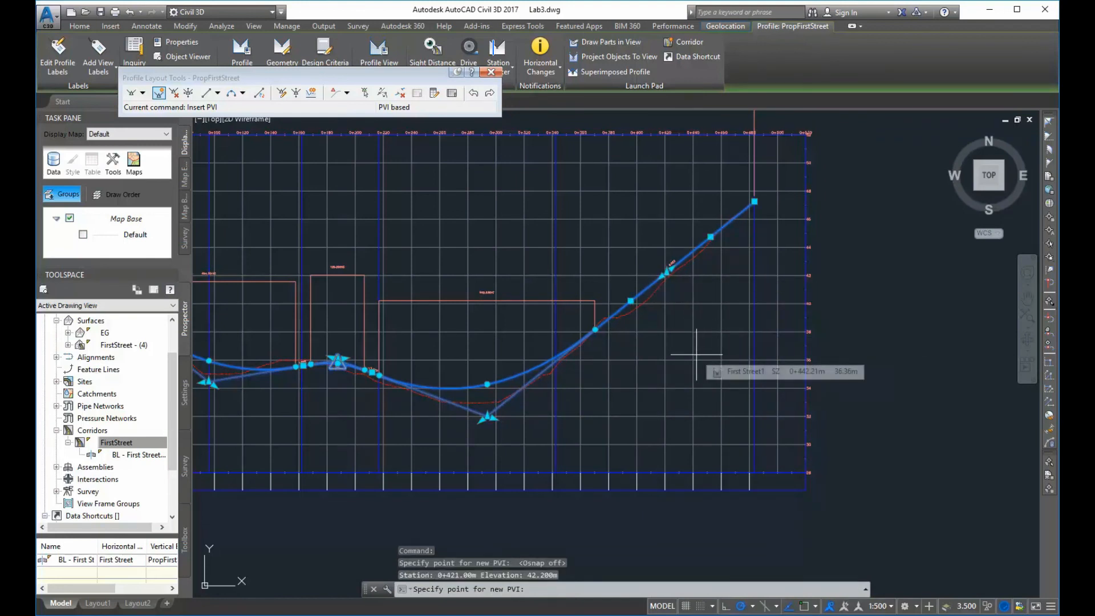
click(667, 272)
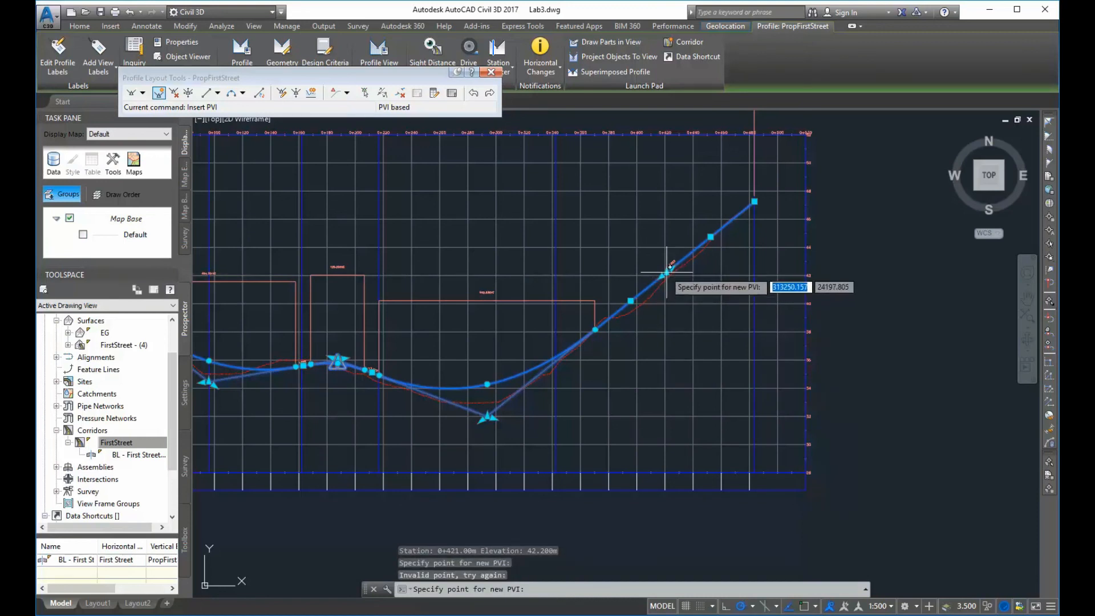
key(Escape)
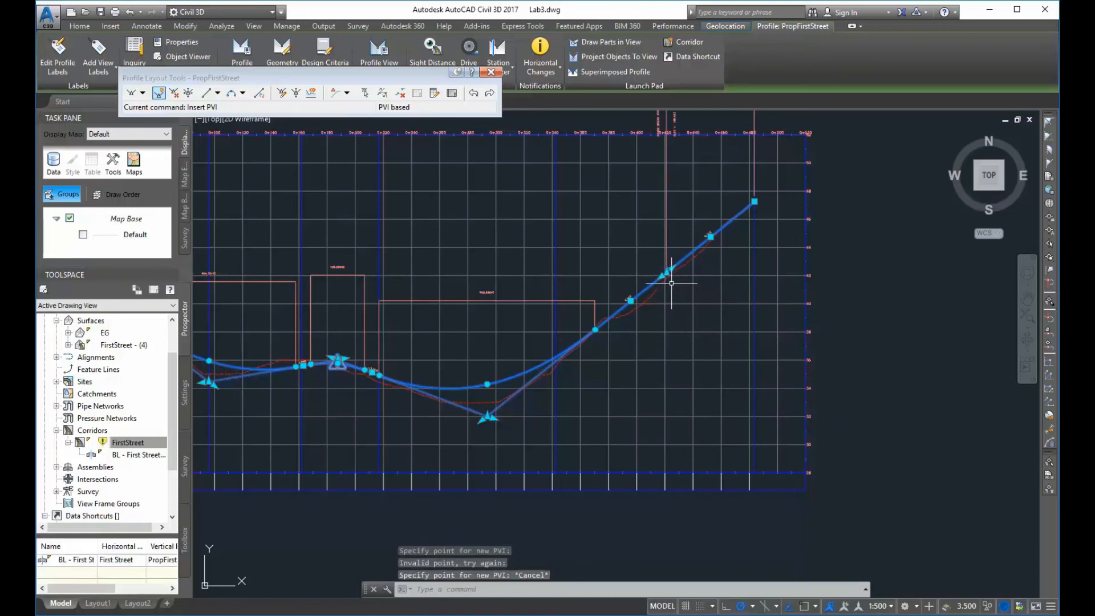
Stretch the new PVI to about station 0+434 and 42 m elevation, nearer the existing ground
click(666, 272)
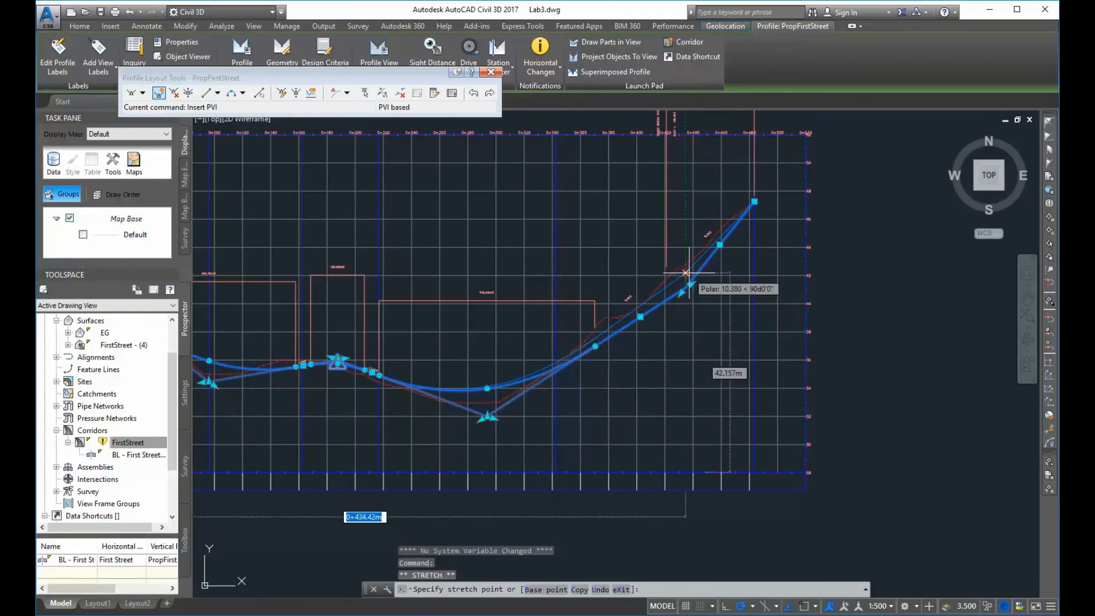
click(686, 270)
scroll(704, 297, up, 4)
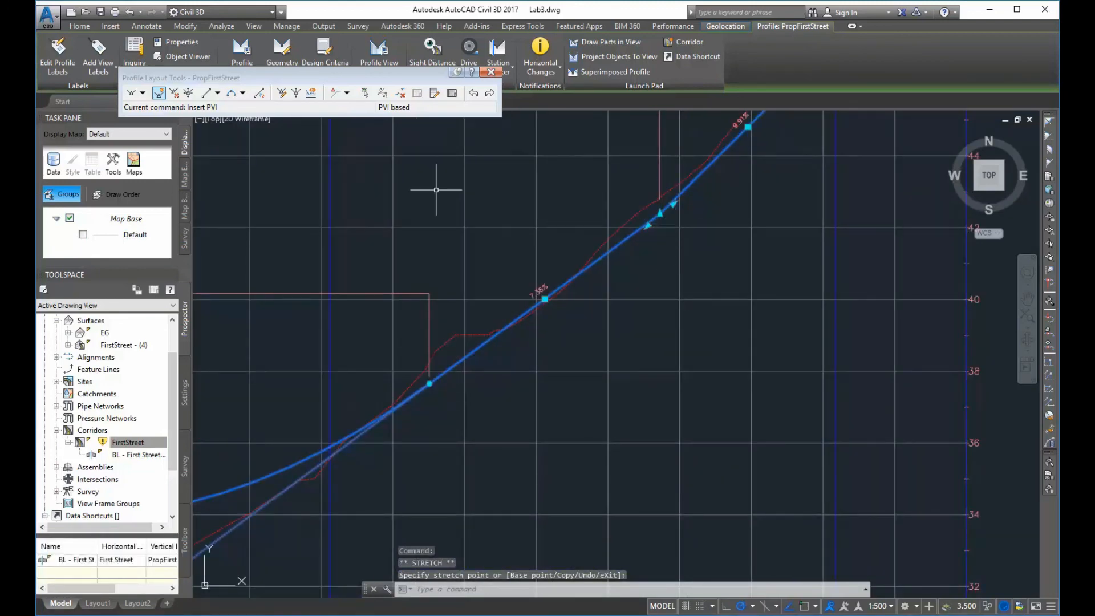
Try to add a free parabolic vertical curve 500 m long between the two tangents meeting at the new PVI
click(244, 93)
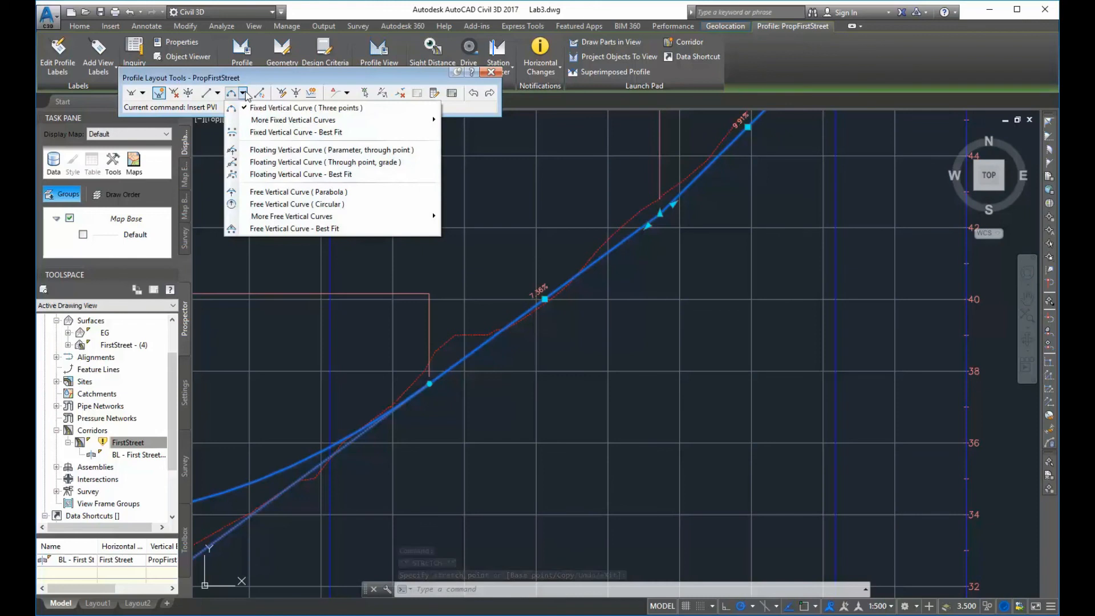
click(297, 192)
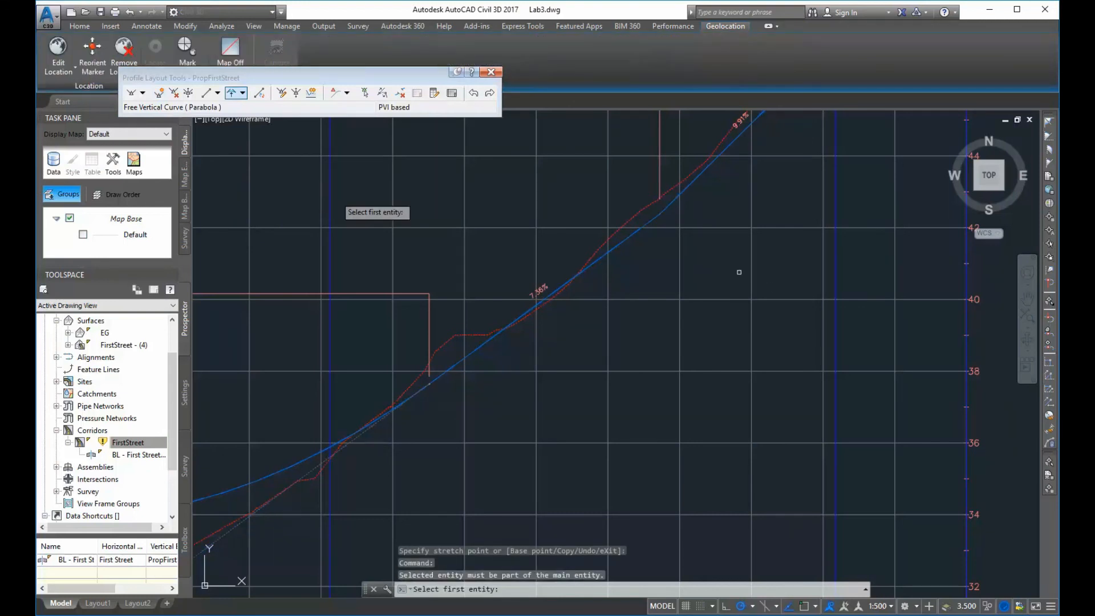
click(627, 239)
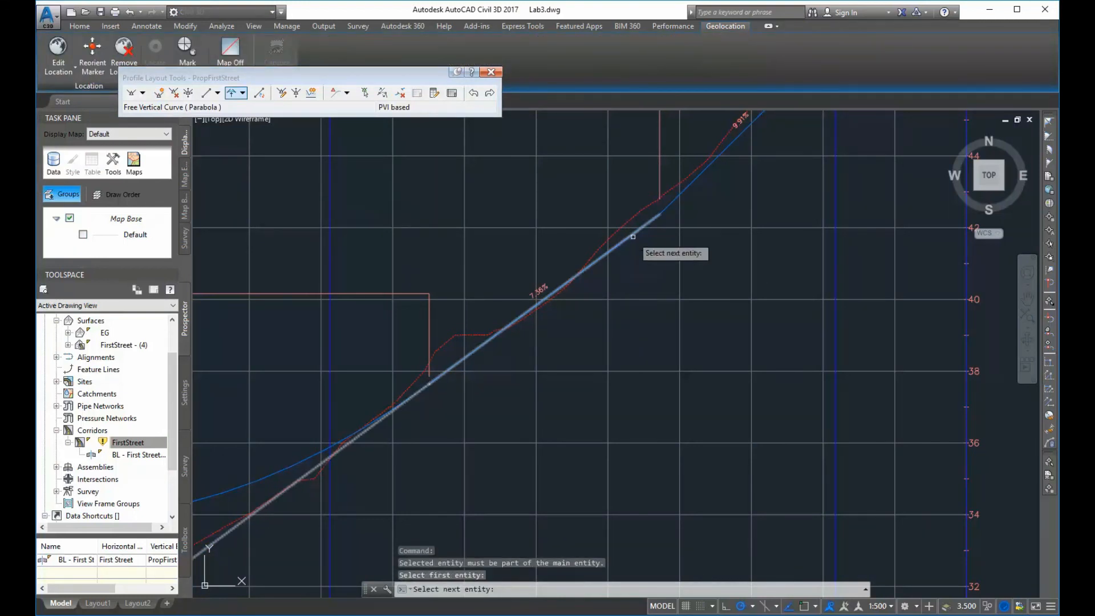
click(672, 203)
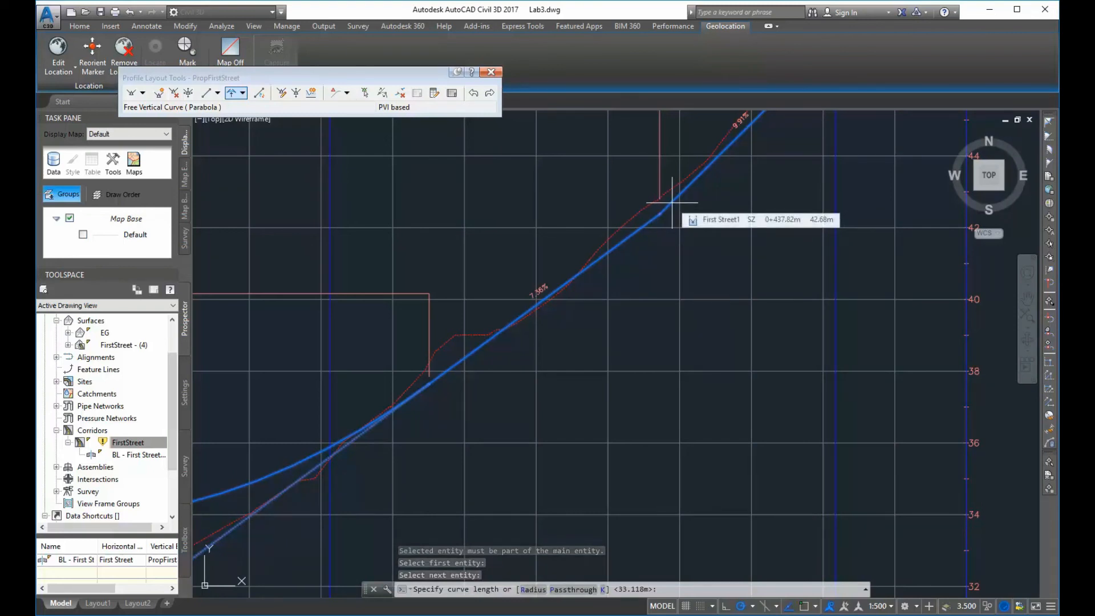
text(50)
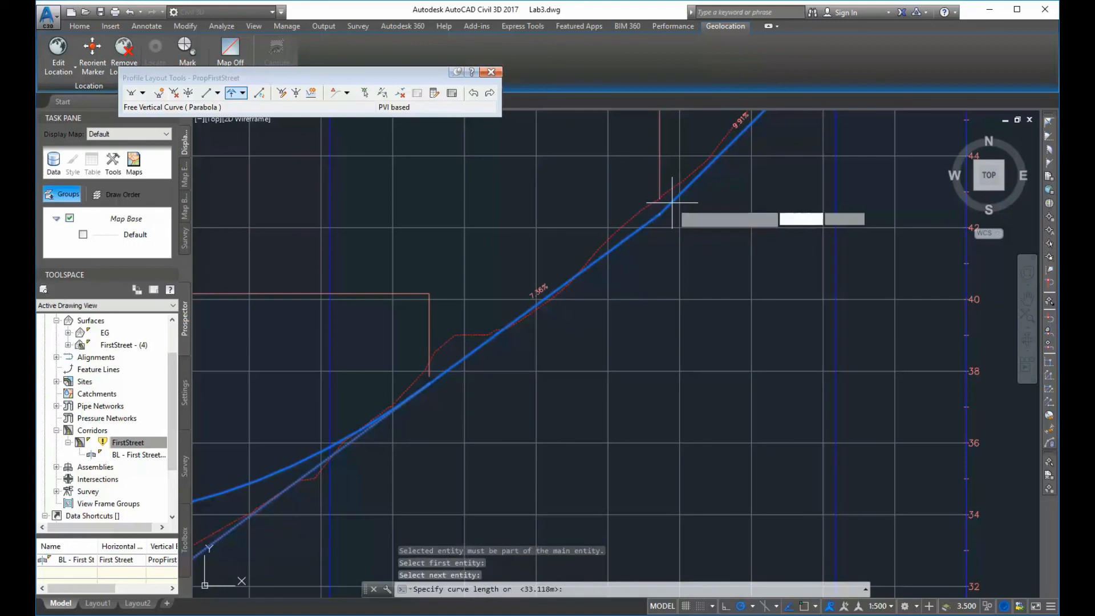
text(0)
key(Return)
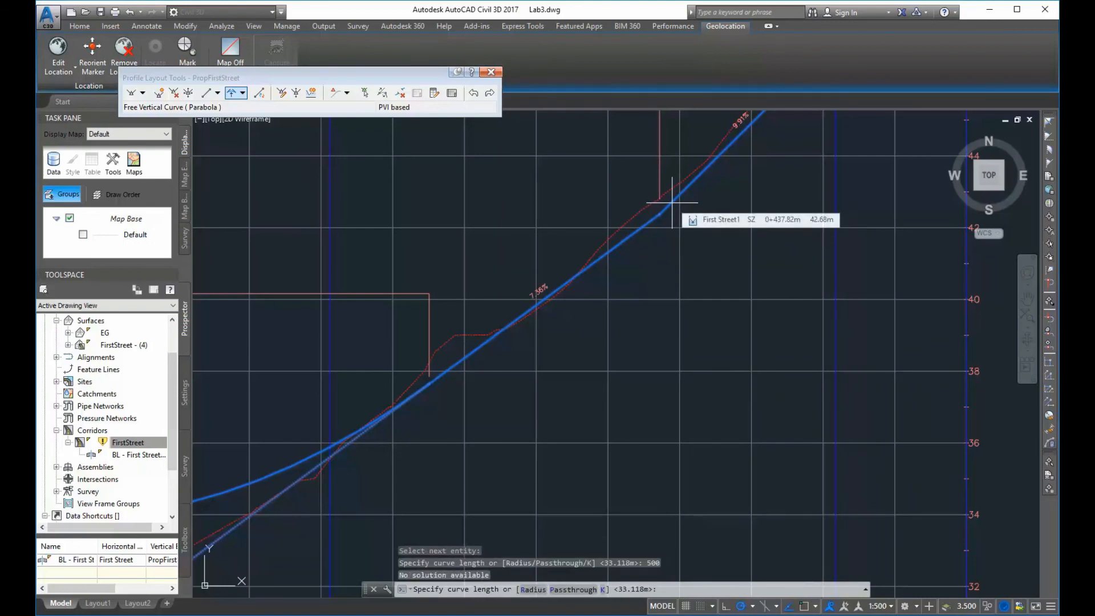
scroll(665, 239, down, 5)
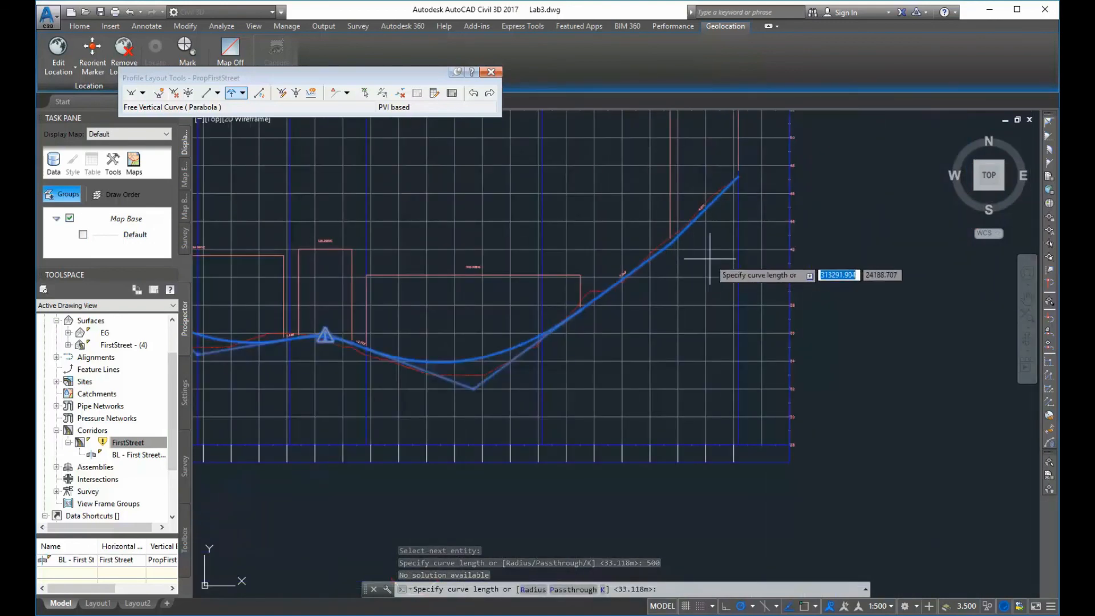
scroll(710, 259, down, 2)
scroll(646, 328, up, 6)
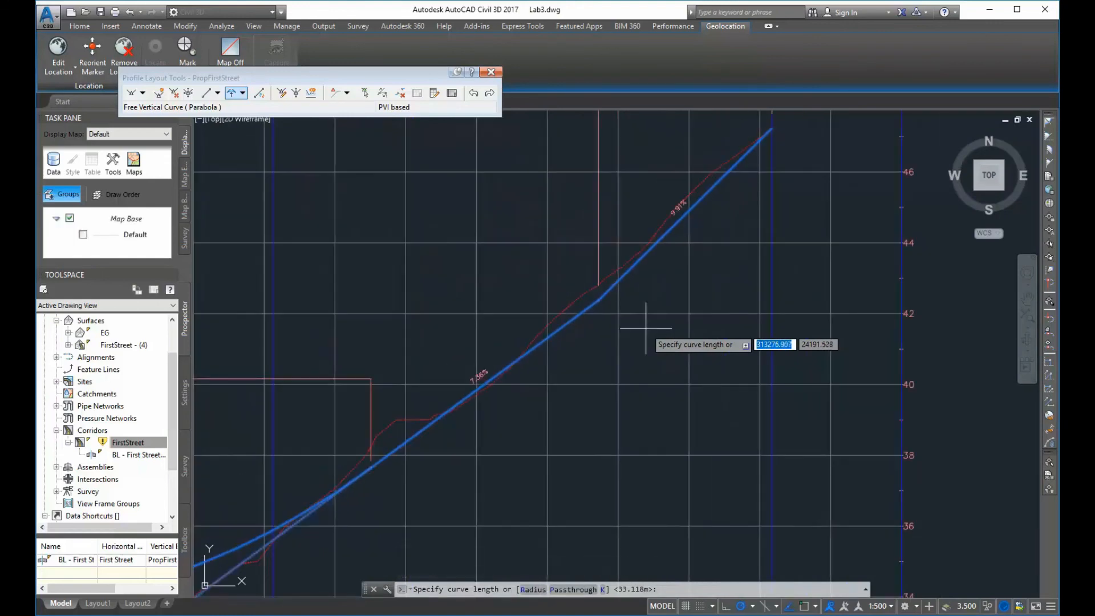
scroll(646, 328, up, 4)
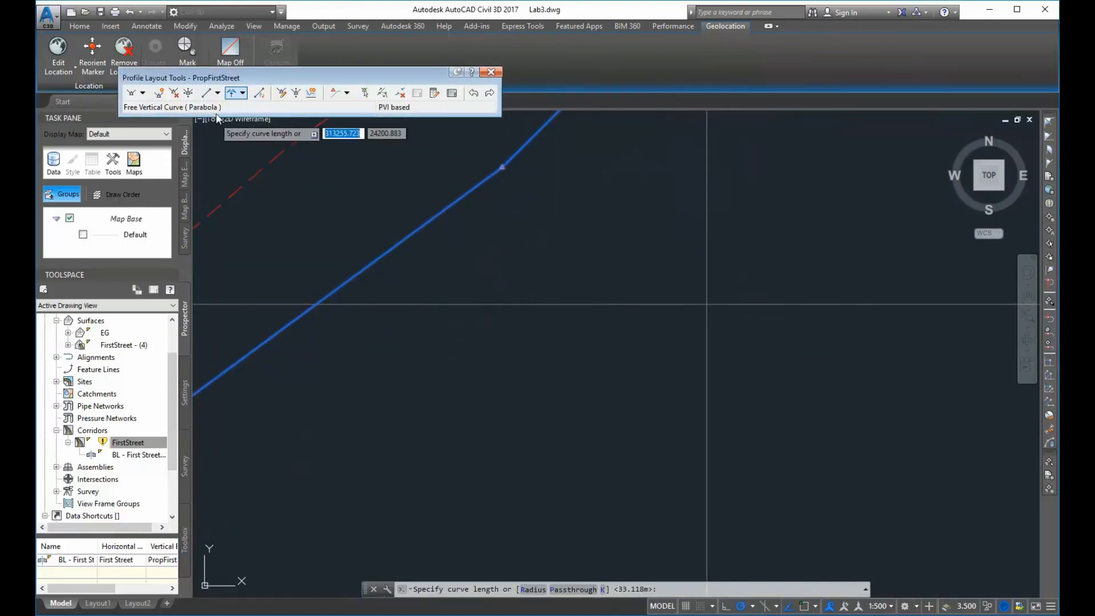
scroll(457, 298, down, 4)
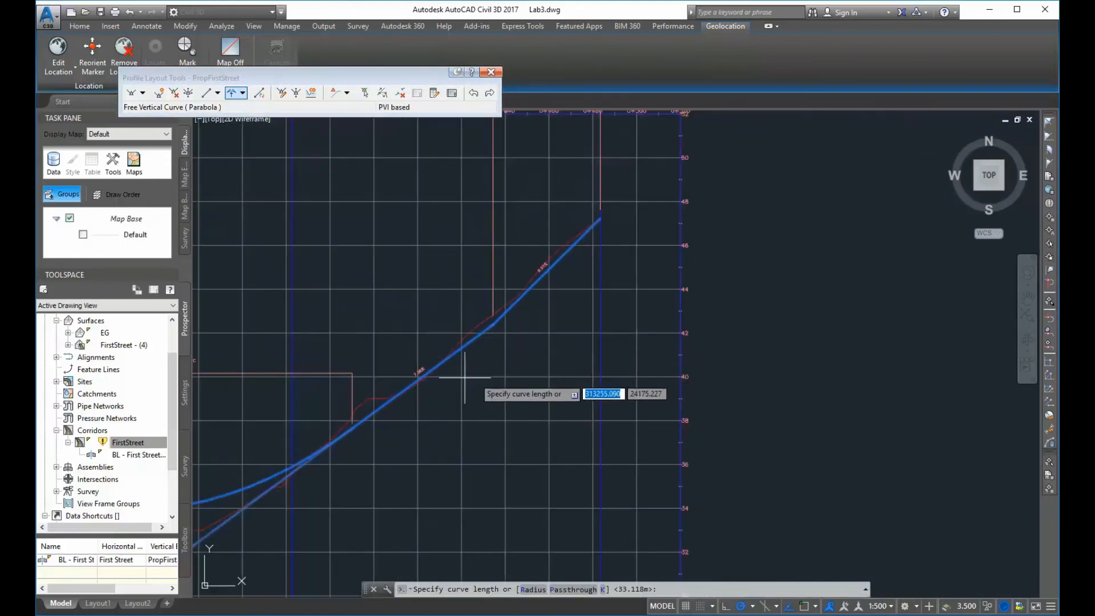
scroll(489, 352, down, 2)
scroll(489, 352, up, 4)
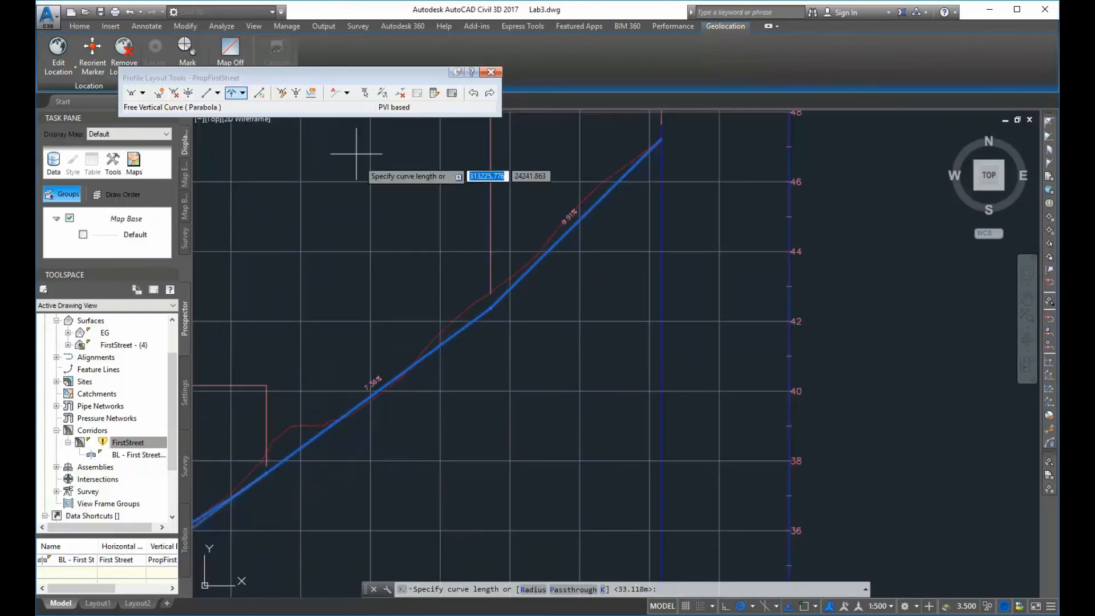
Add a free parabolic vertical curve with a K value of 13 between the 7.36% and 9.91% tangents
click(231, 94)
scroll(597, 265, up, 2)
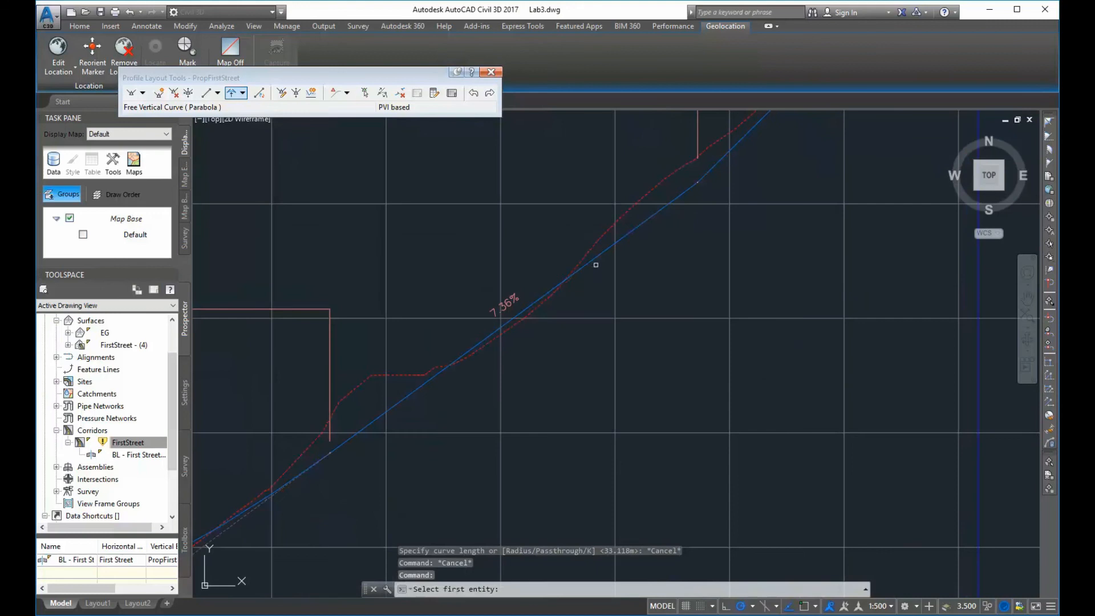
click(645, 218)
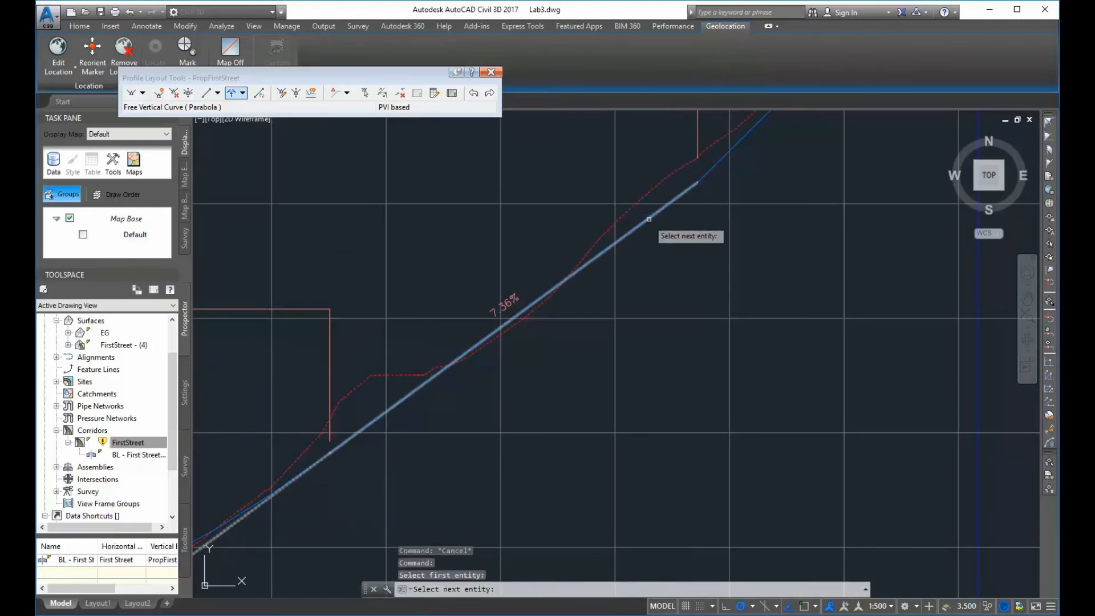
click(717, 164)
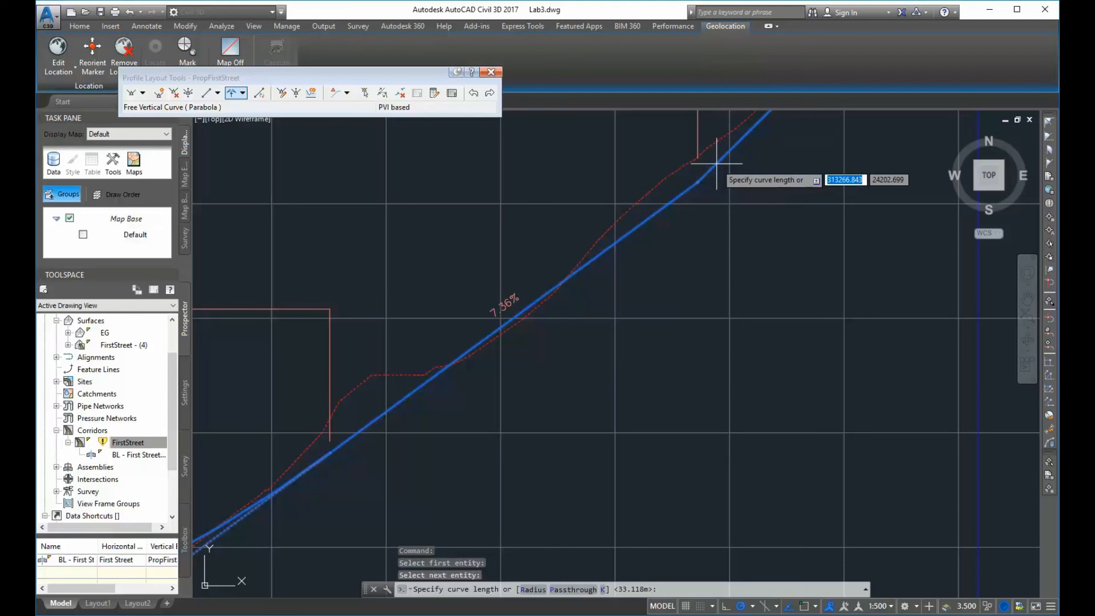
text(k)
key(Return)
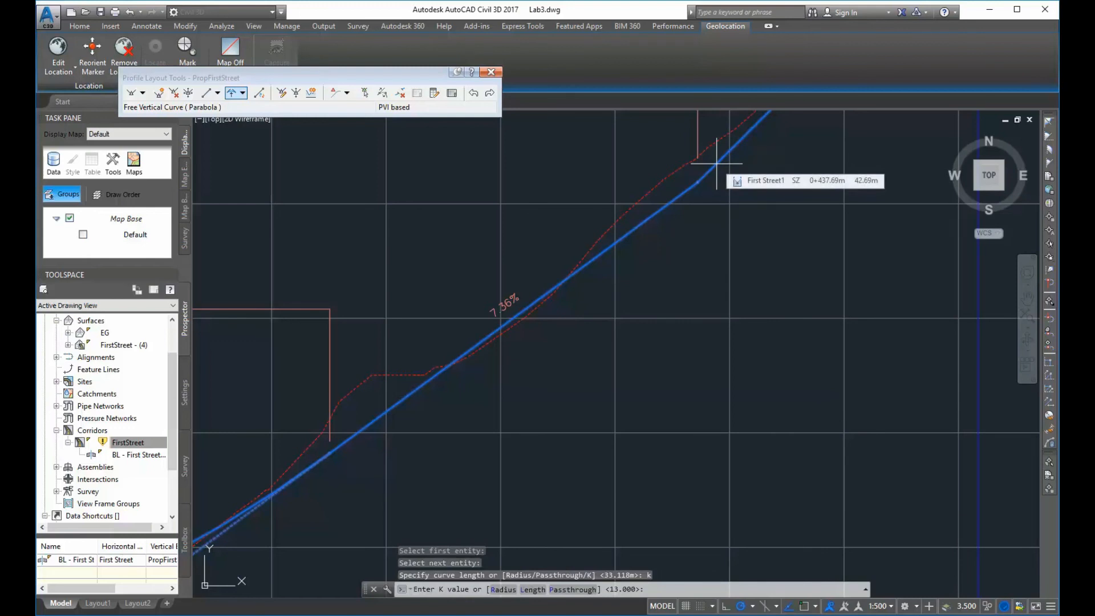
text(13)
key(Return)
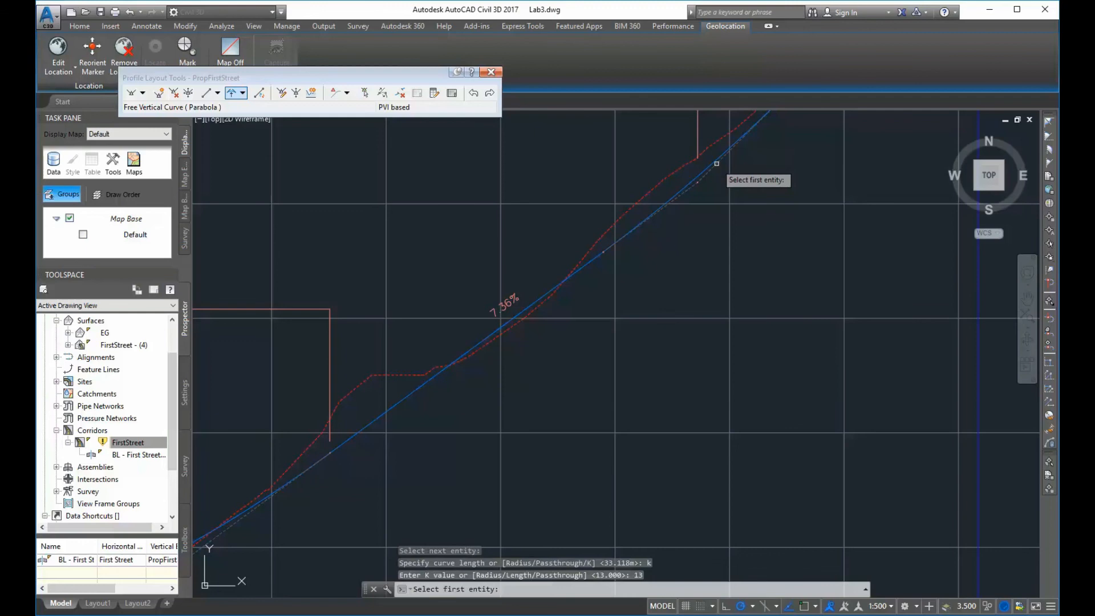
scroll(804, 377, down, 4)
scroll(789, 347, down, 2)
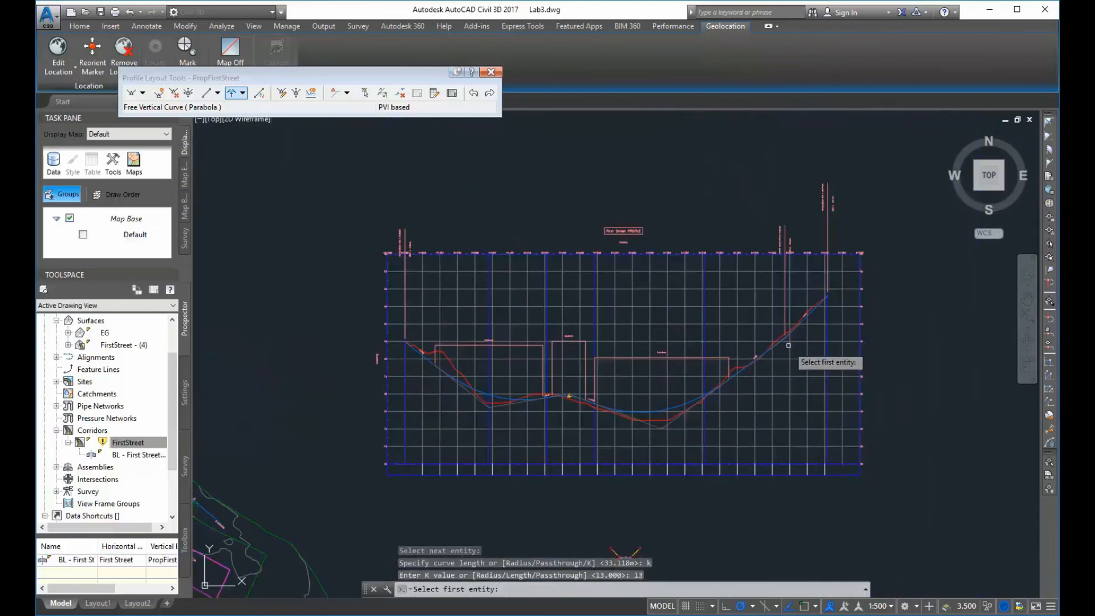
scroll(793, 348, up, 5)
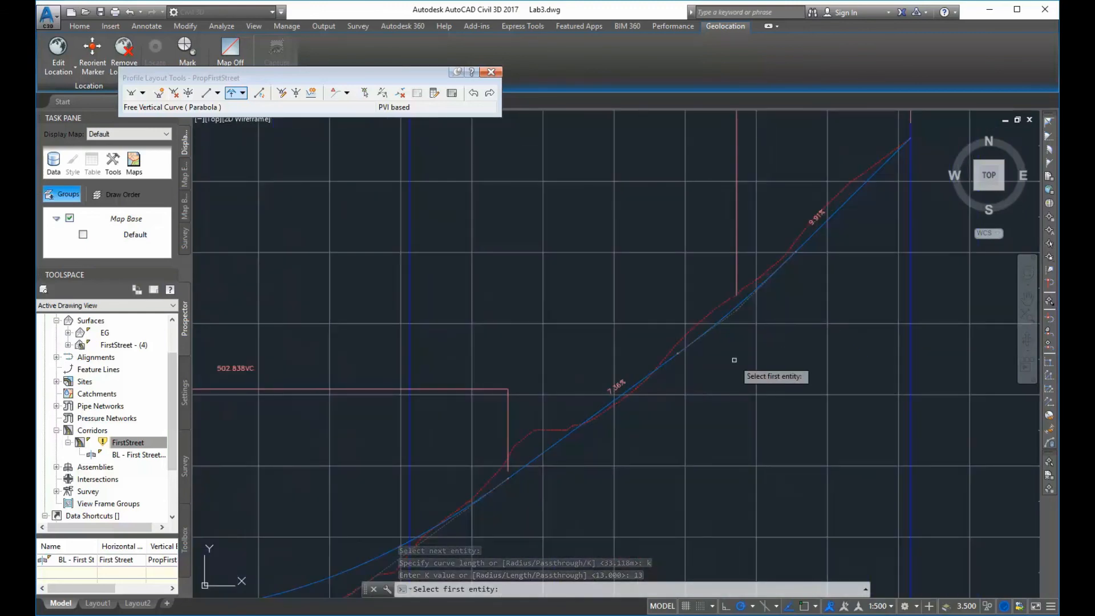
key(Return)
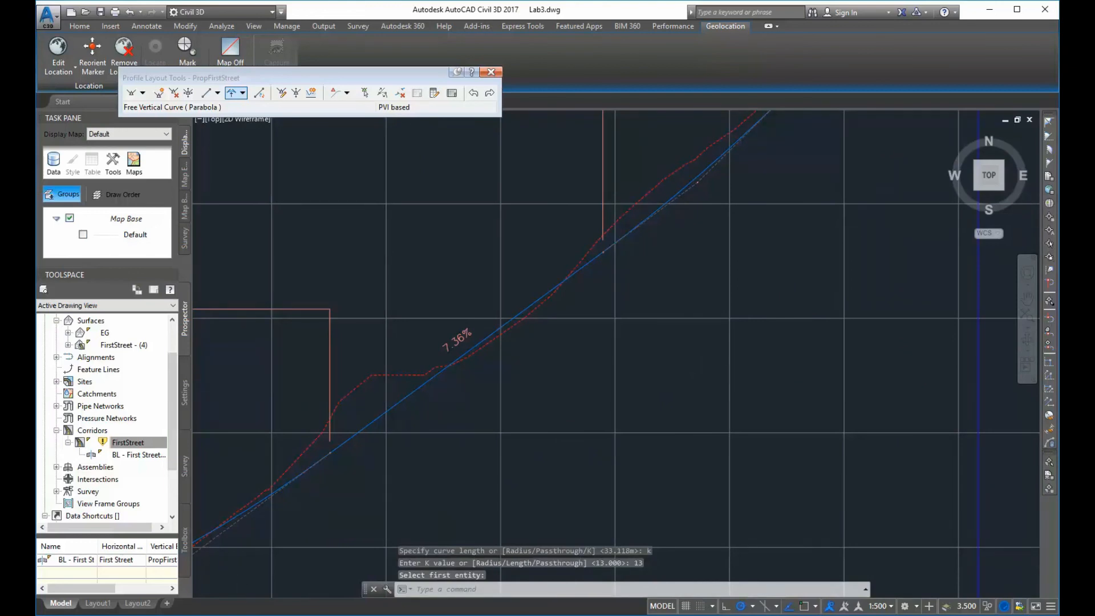
Examine the revised profile against the existing ground at the new curve and along the long sag curve
scroll(822, 311, down, 5)
scroll(704, 285, up, 5)
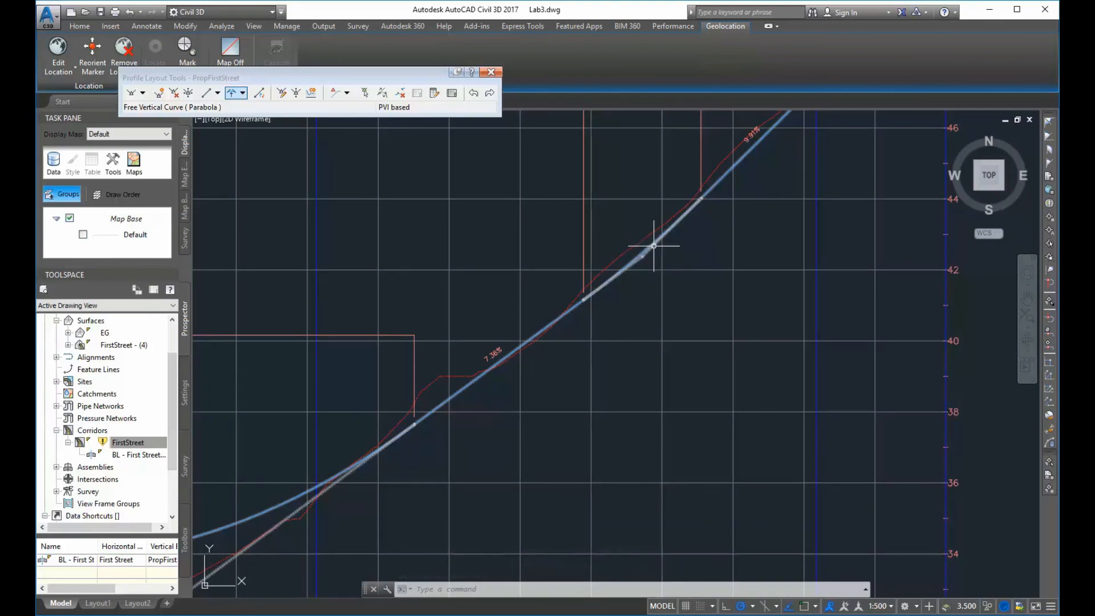
scroll(617, 276, down, 5)
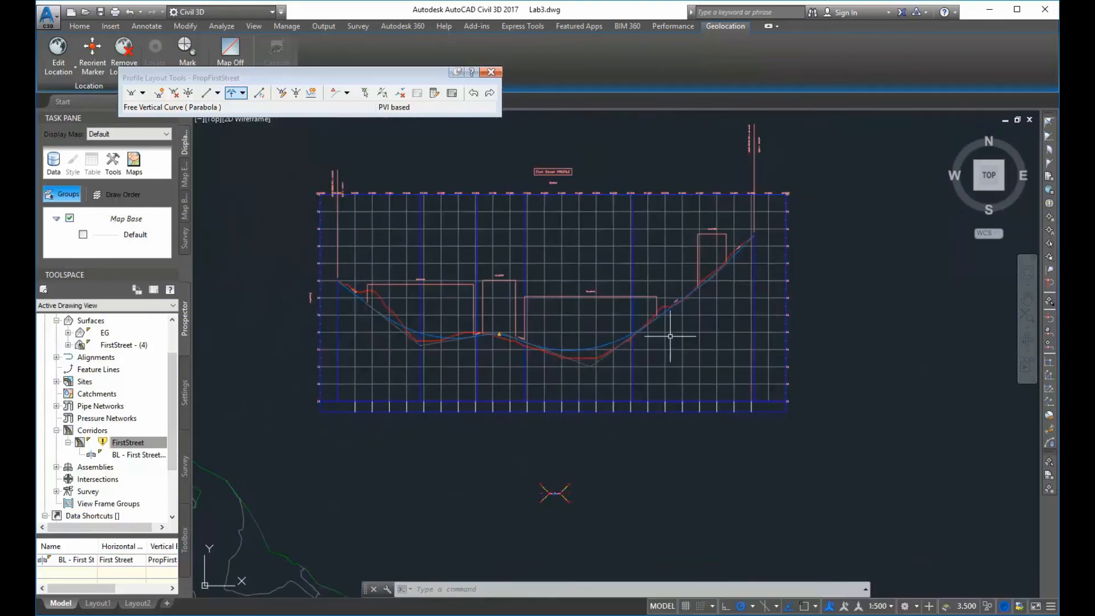
scroll(602, 368, up, 4)
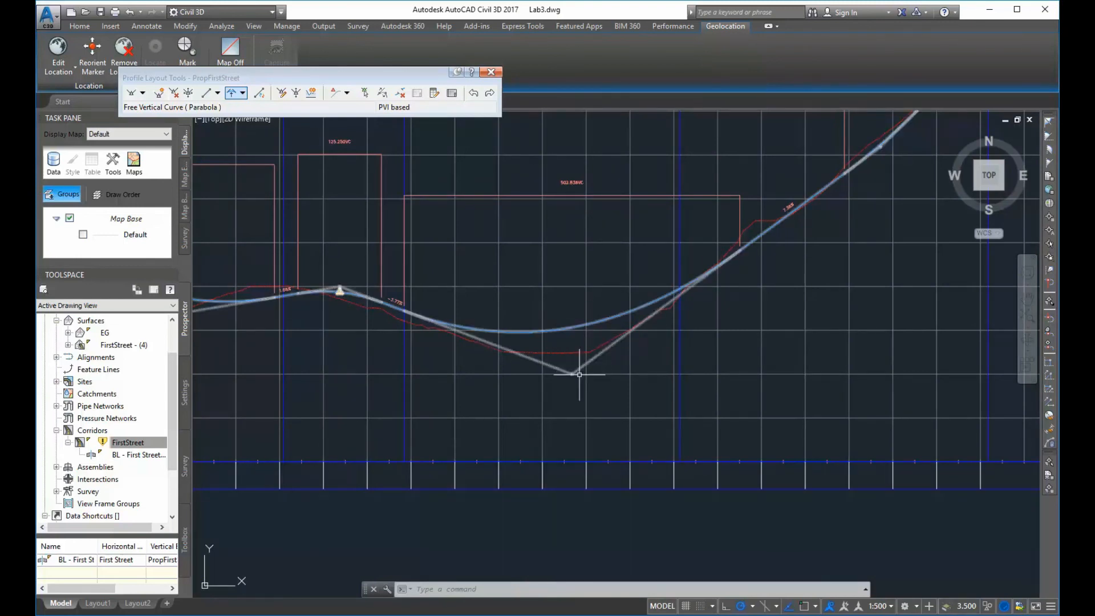
mouse_move(580, 325)
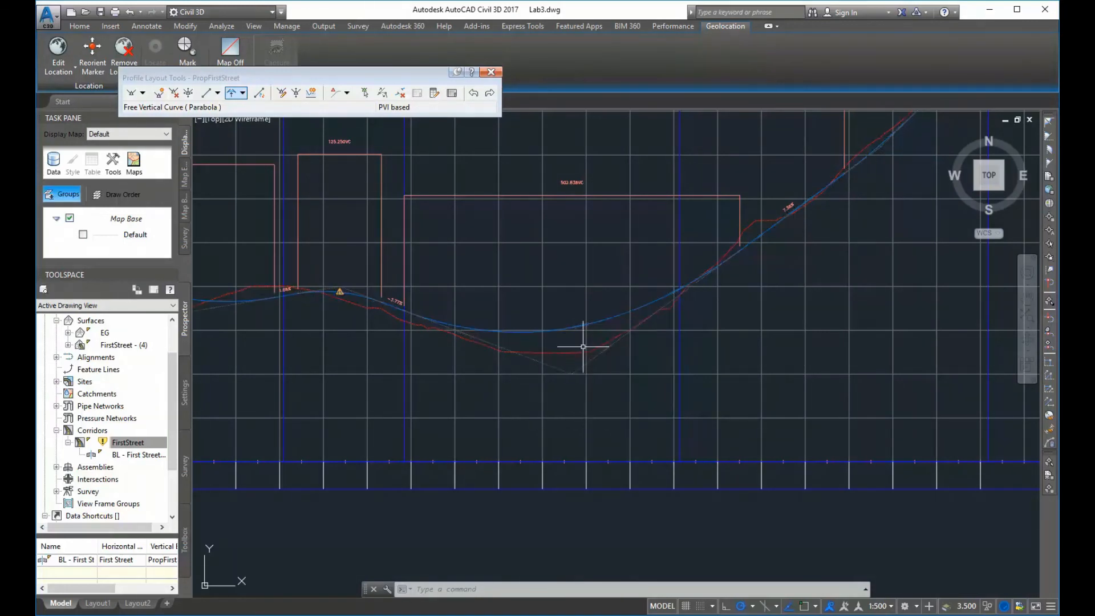
scroll(765, 232, down, 3)
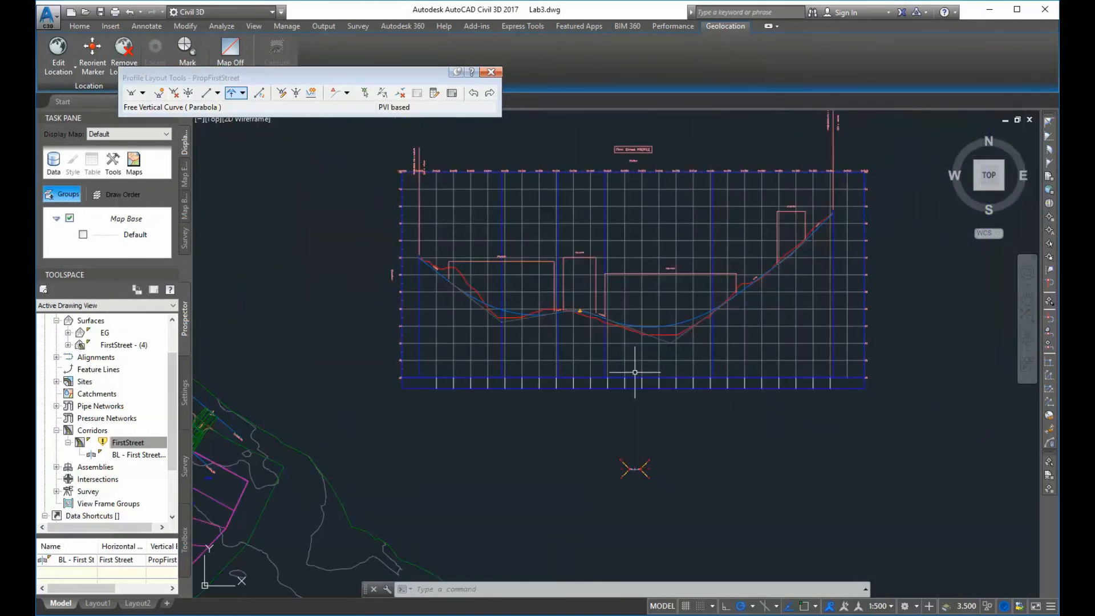
Compare the proposed profile with the existing ground across both sag curves and the crest between them to judge cut and fill
scroll(631, 372, up, 1)
scroll(638, 354, up, 2)
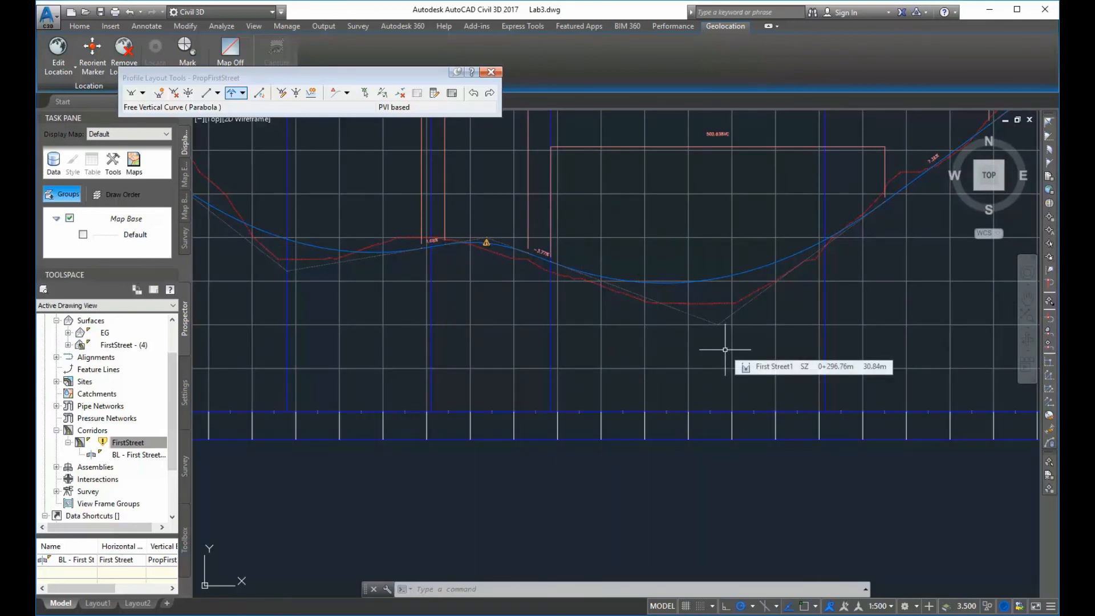
scroll(725, 349, down, 2)
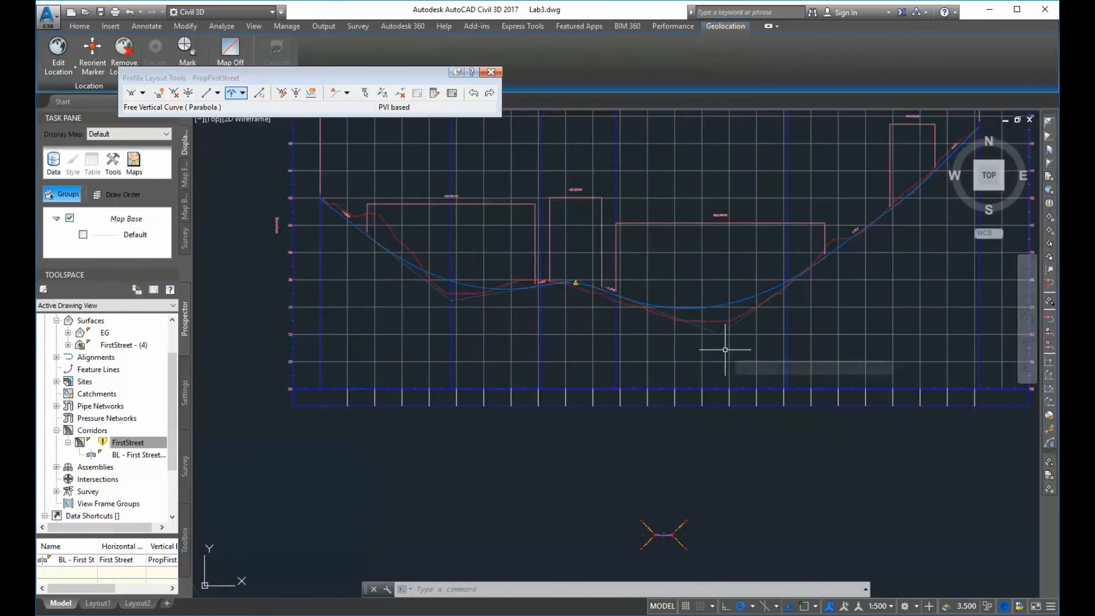
scroll(725, 349, down, 2)
scroll(725, 349, up, 2)
scroll(723, 352, down, 2)
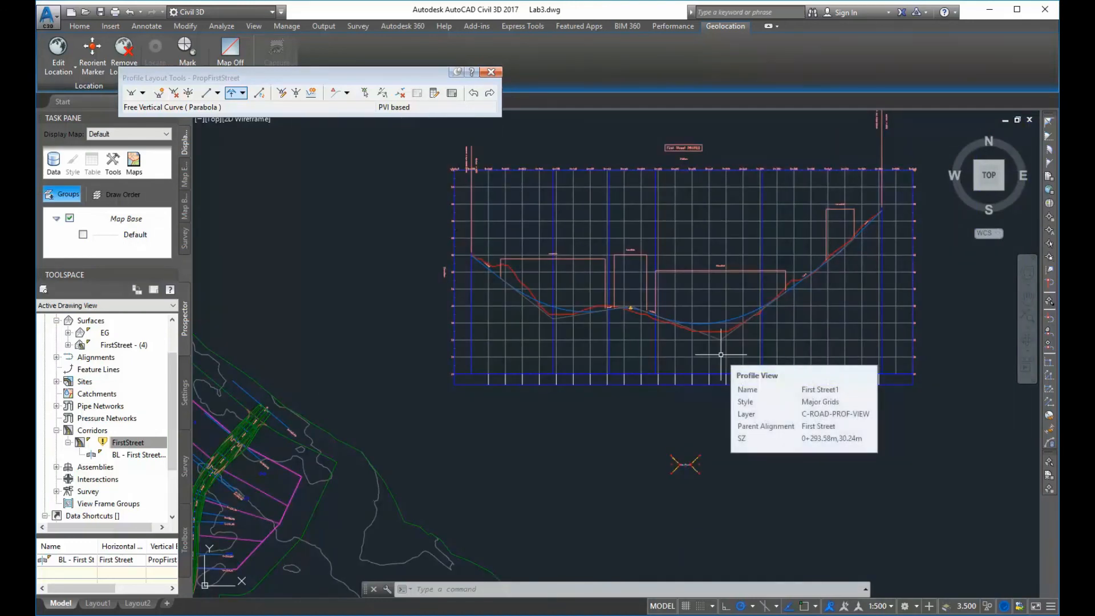
scroll(679, 344, up, 3)
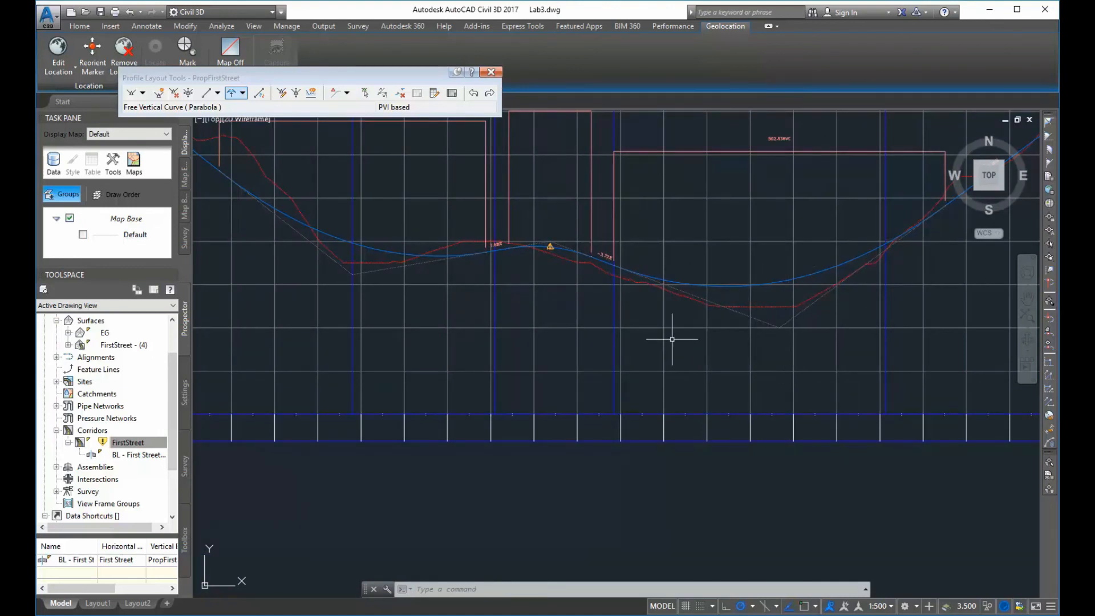
scroll(672, 339, down, 2)
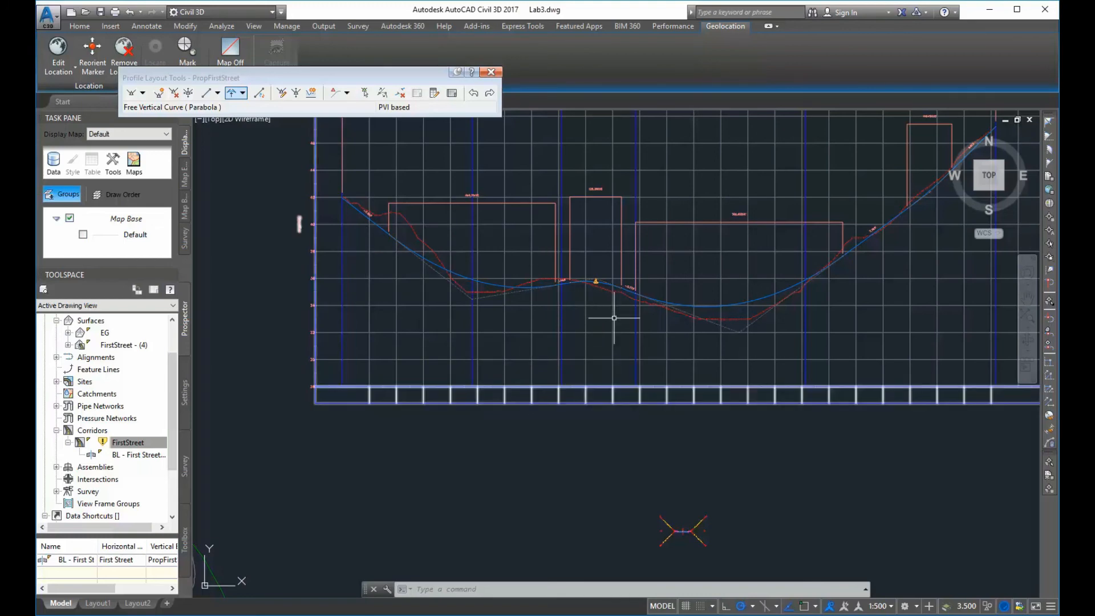
scroll(476, 361, up, 2)
scroll(422, 385, down, 2)
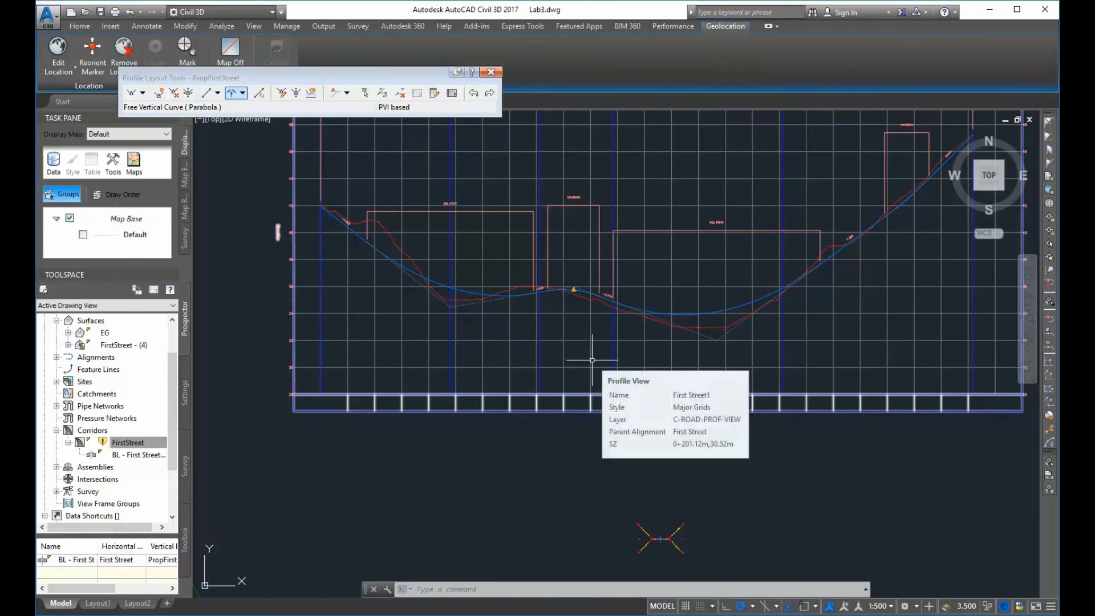
scroll(588, 359, down, 2)
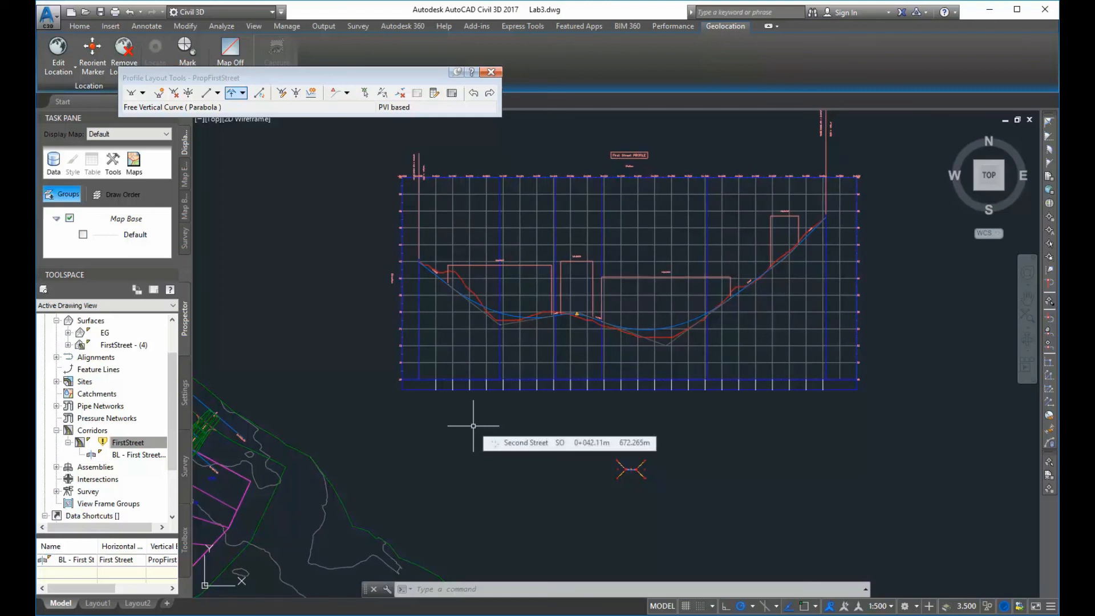
scroll(446, 426, up, 2)
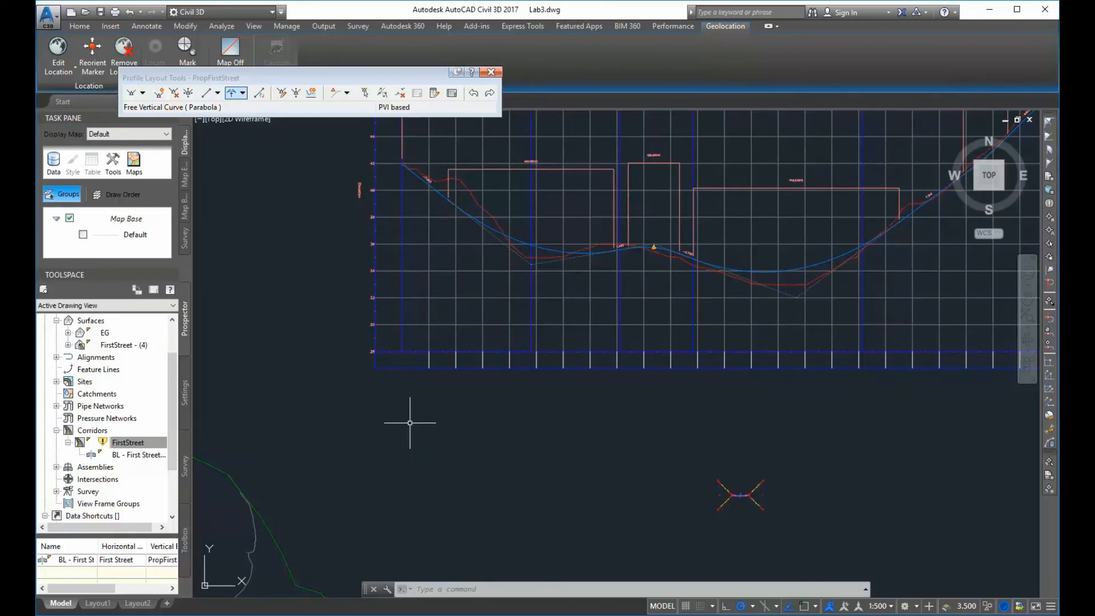
scroll(416, 423, down, 2)
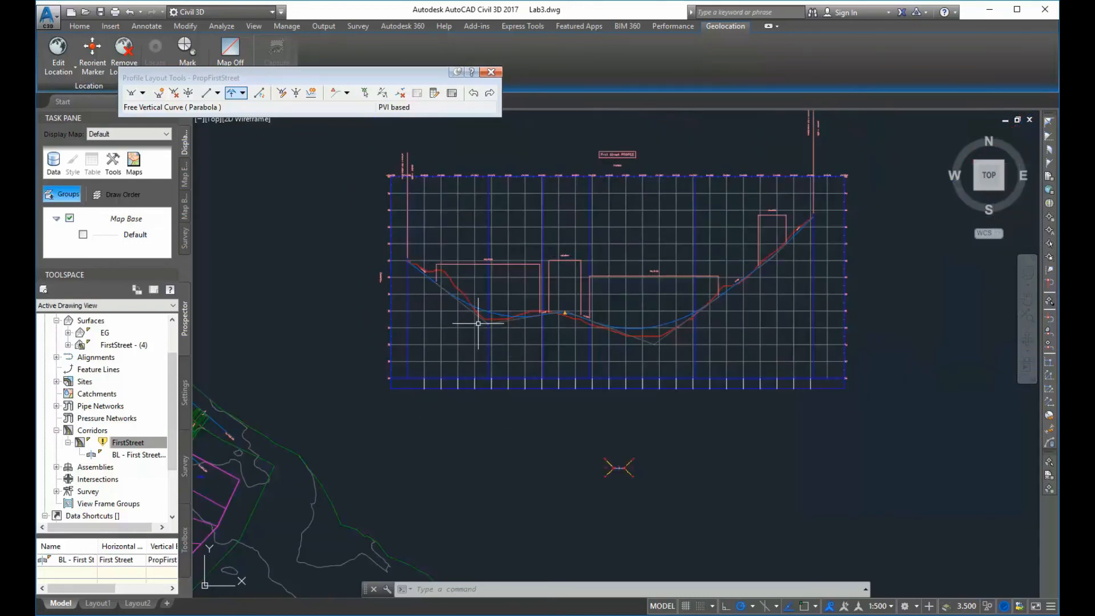
scroll(486, 312, down, 2)
scroll(487, 312, up, 5)
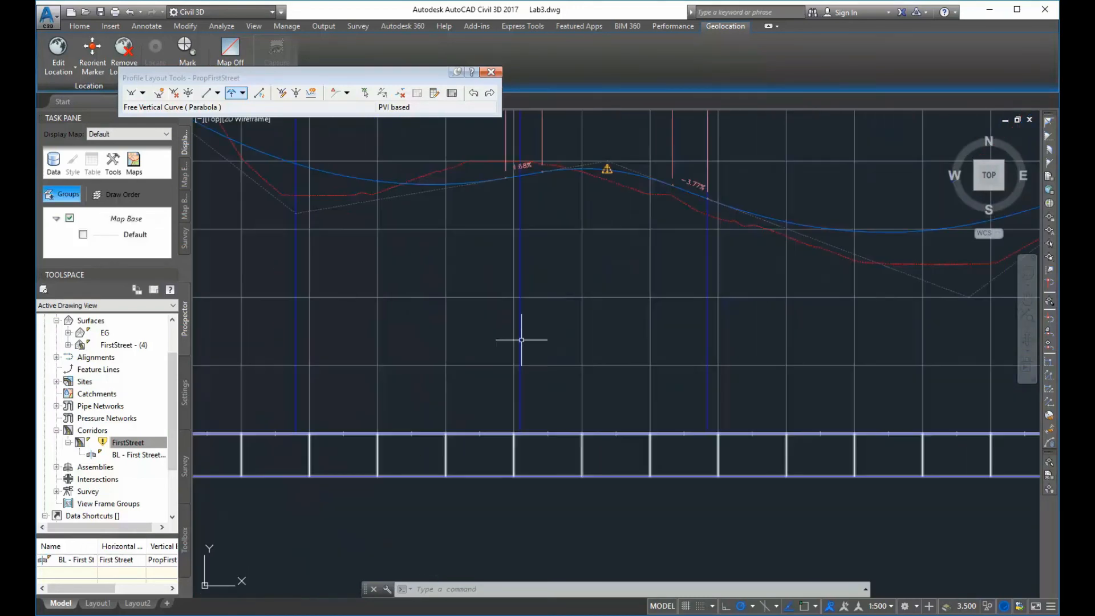
scroll(448, 334, down, 2)
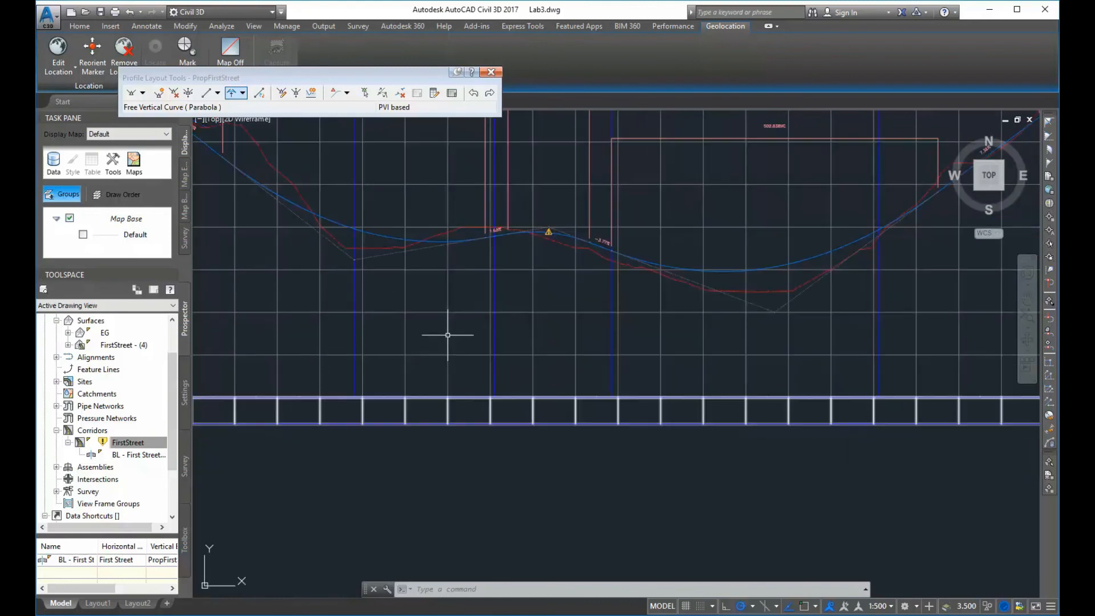
scroll(447, 334, down, 2)
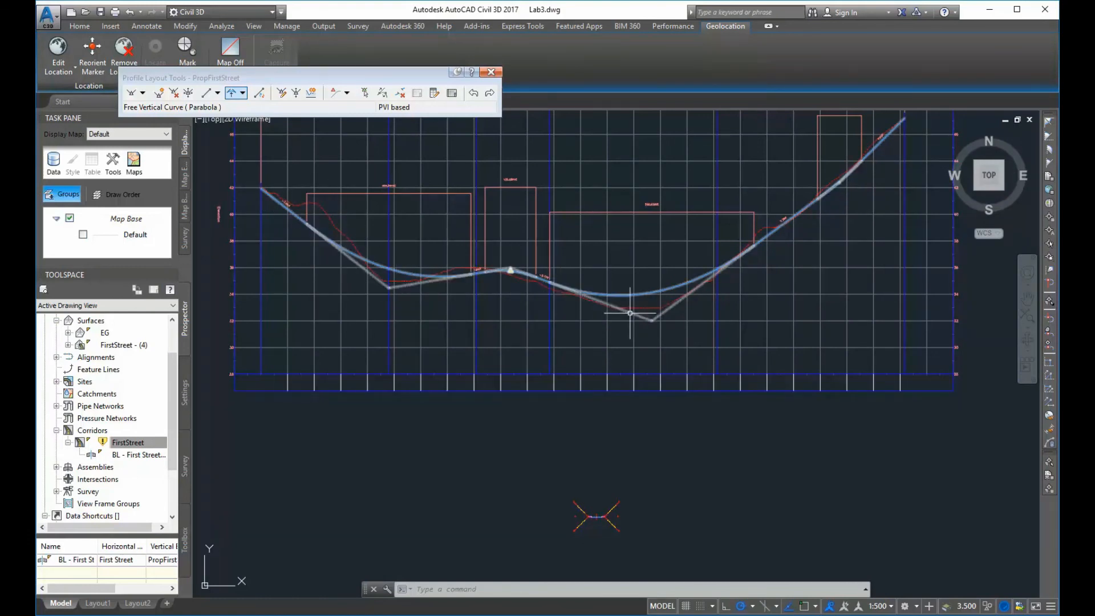
Check which profile drives the FirstStreet corridor's baseline and which other profiles are available in the corridor's parameters
click(127, 442)
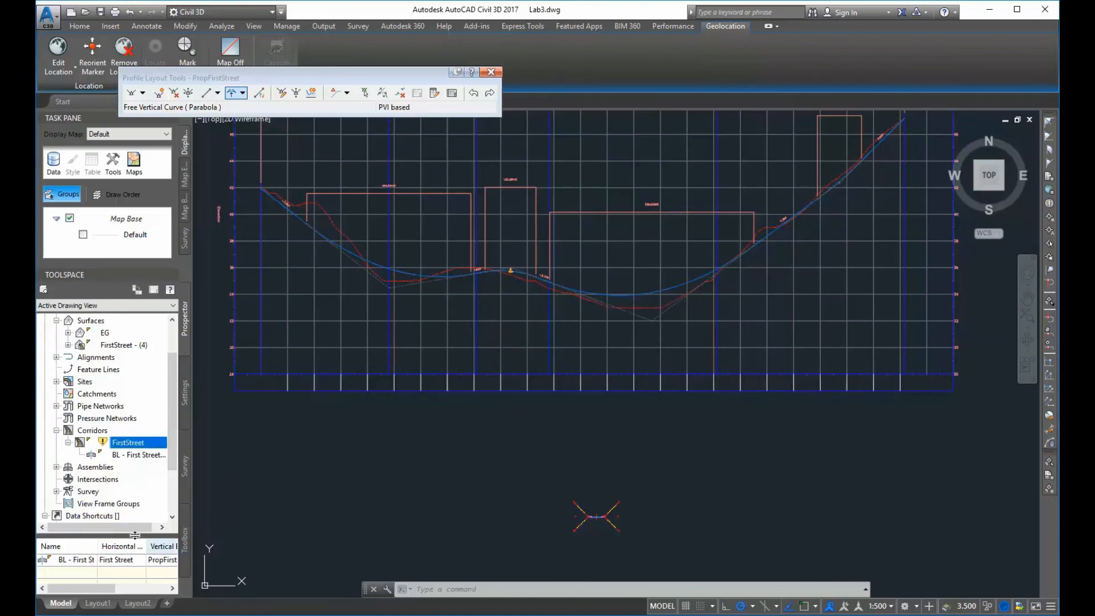
right_click(127, 449)
click(193, 452)
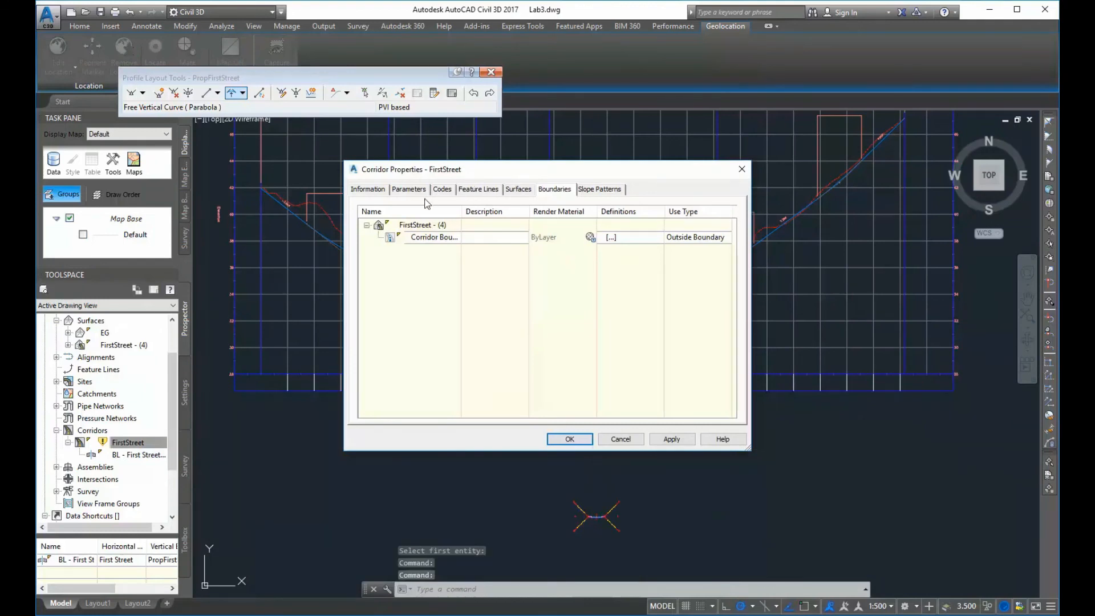
click(408, 190)
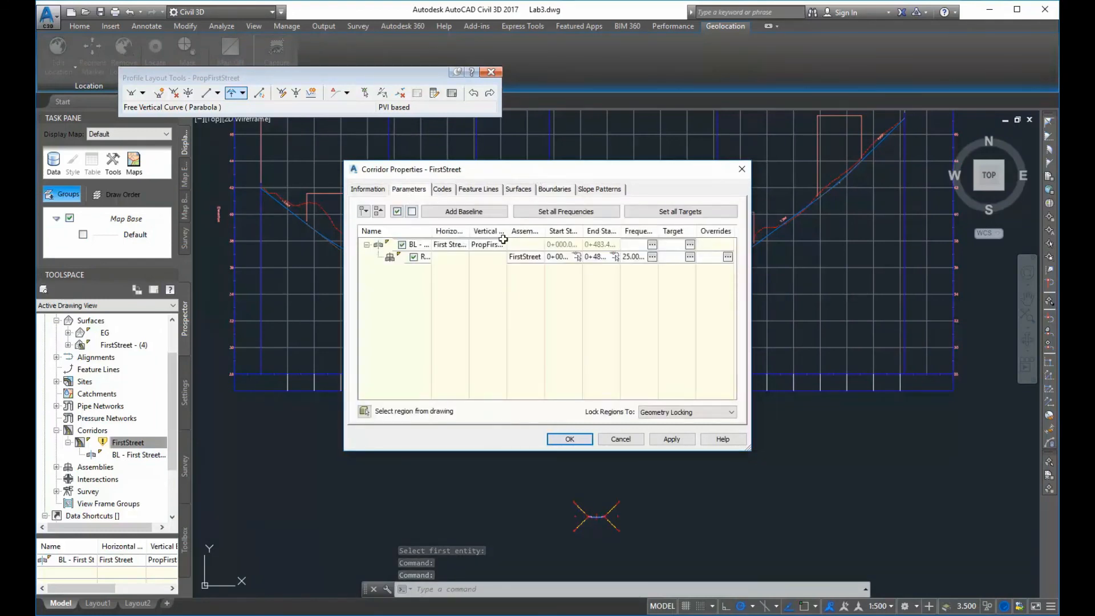
click(484, 245)
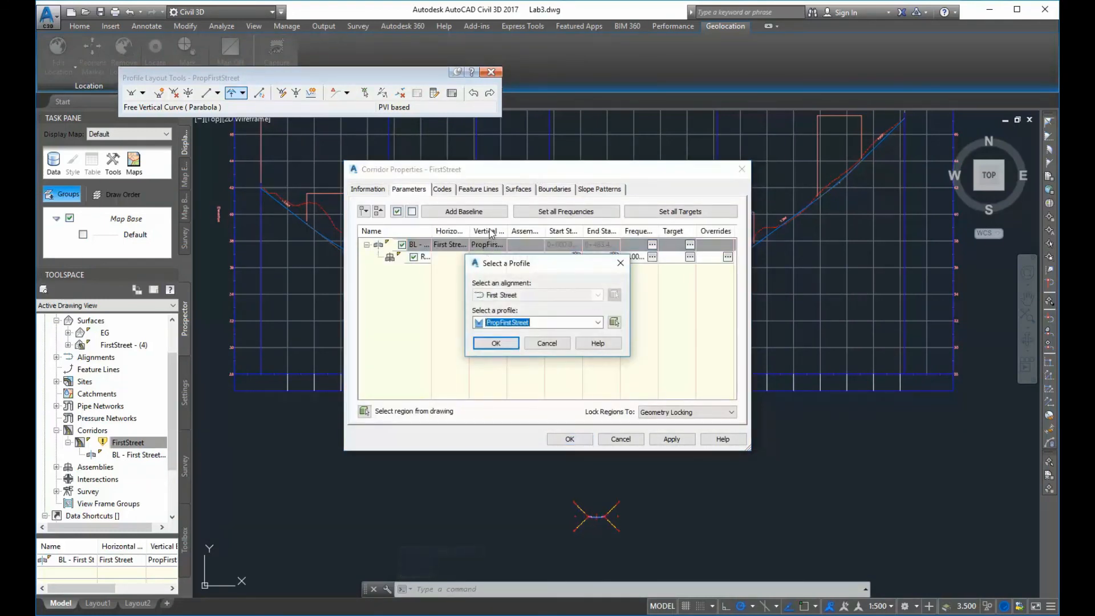
click(498, 325)
click(597, 322)
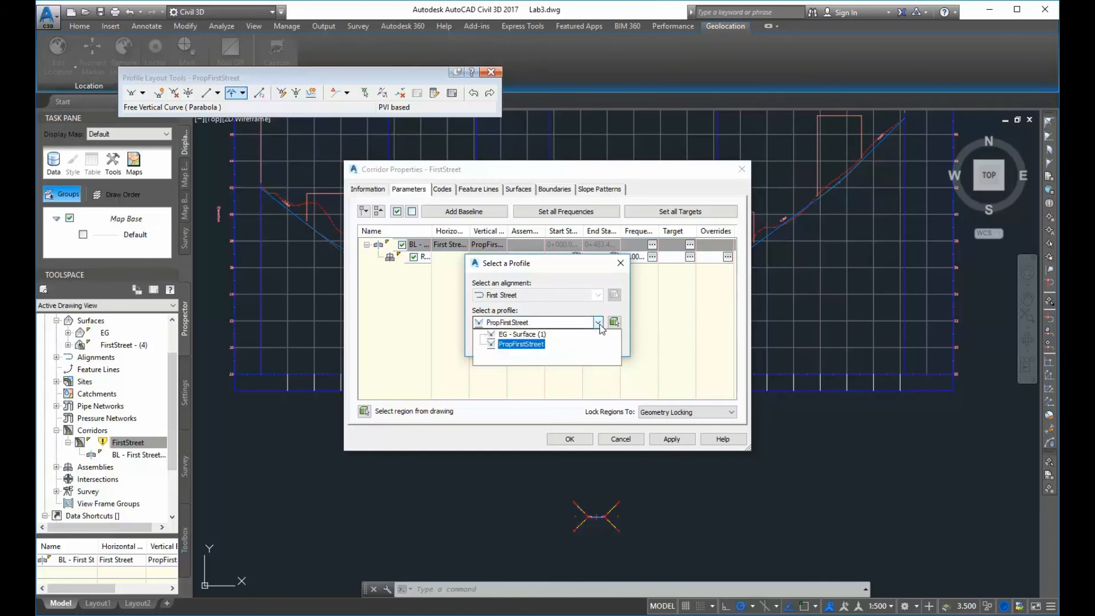
click(520, 344)
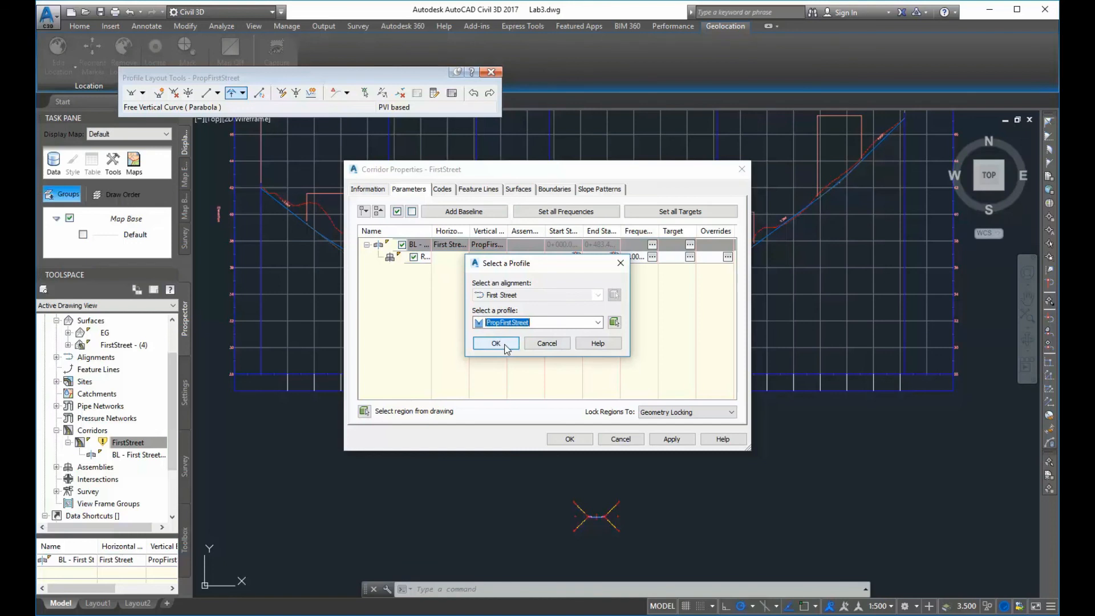
click(506, 345)
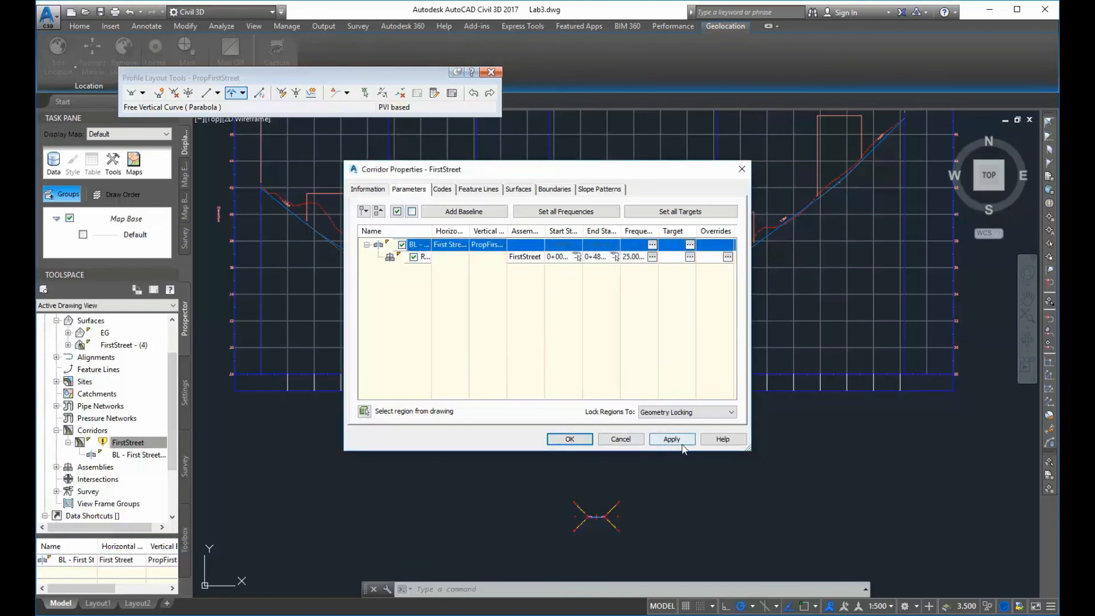
click(621, 439)
Select the out-of-date FirstStreet corridor among the drawing's corridors
scroll(472, 379, down, 3)
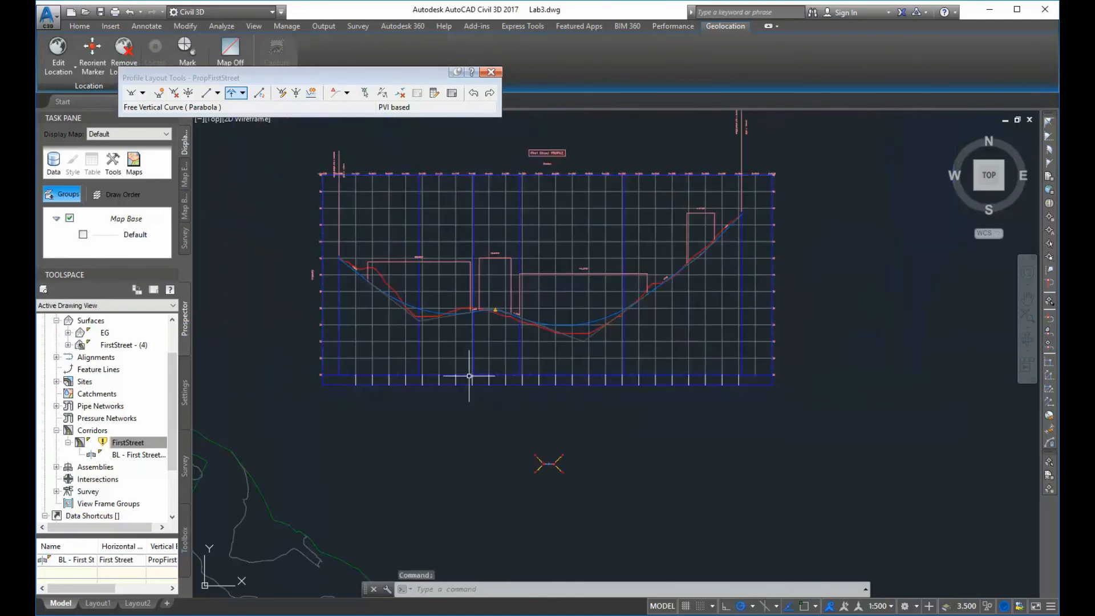
click(126, 444)
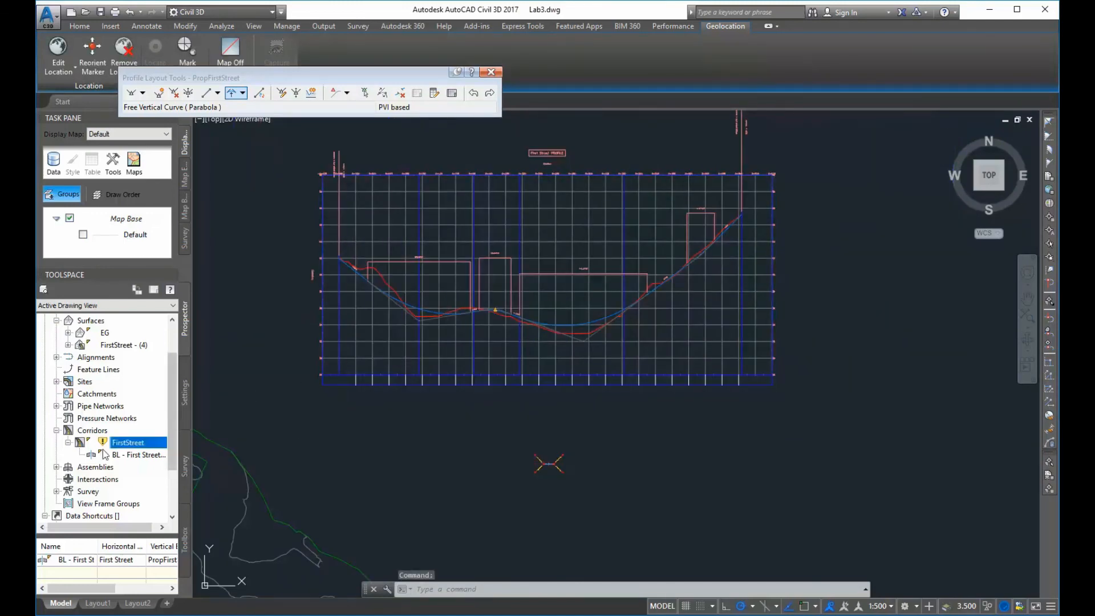